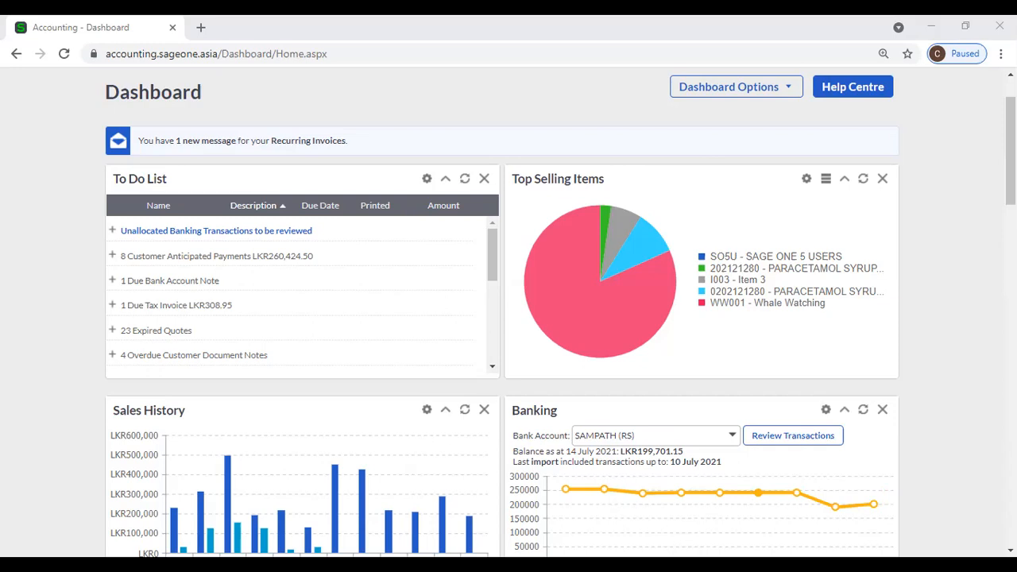
Step: Open the filter page of the Profit and Loss management report from the accountant's reports
click(935, 350)
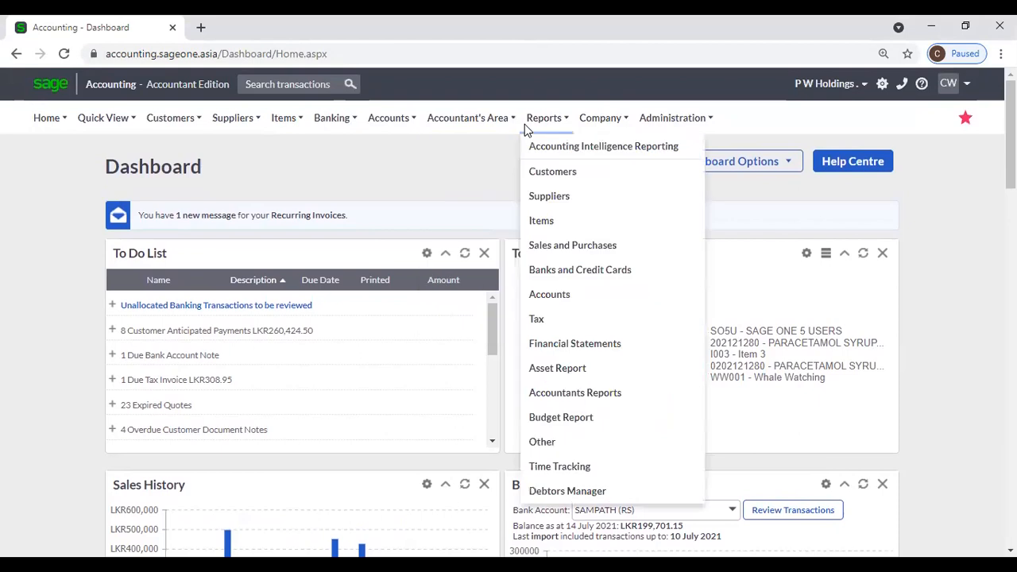
mouse_move(471, 130)
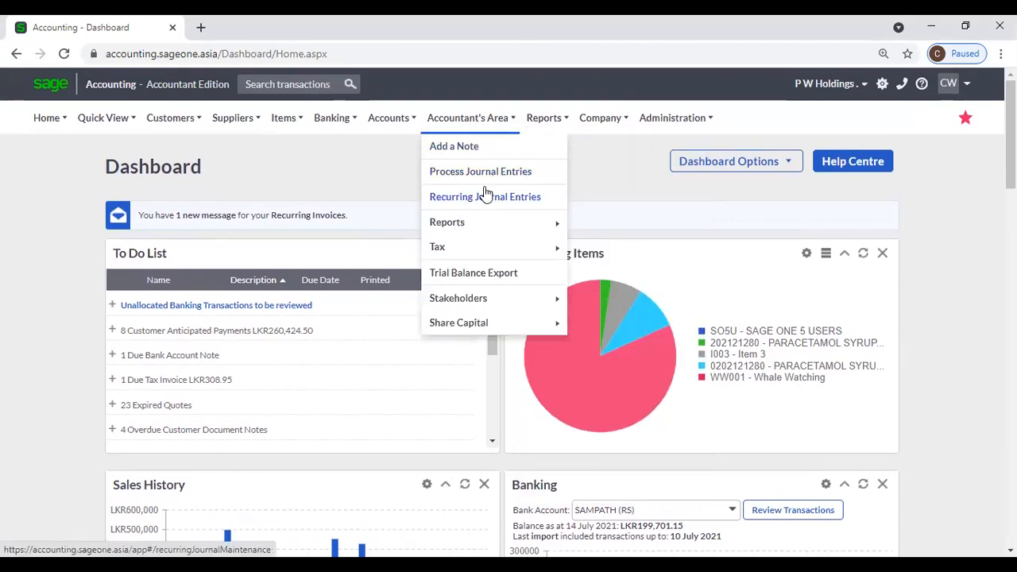
mouse_move(487, 225)
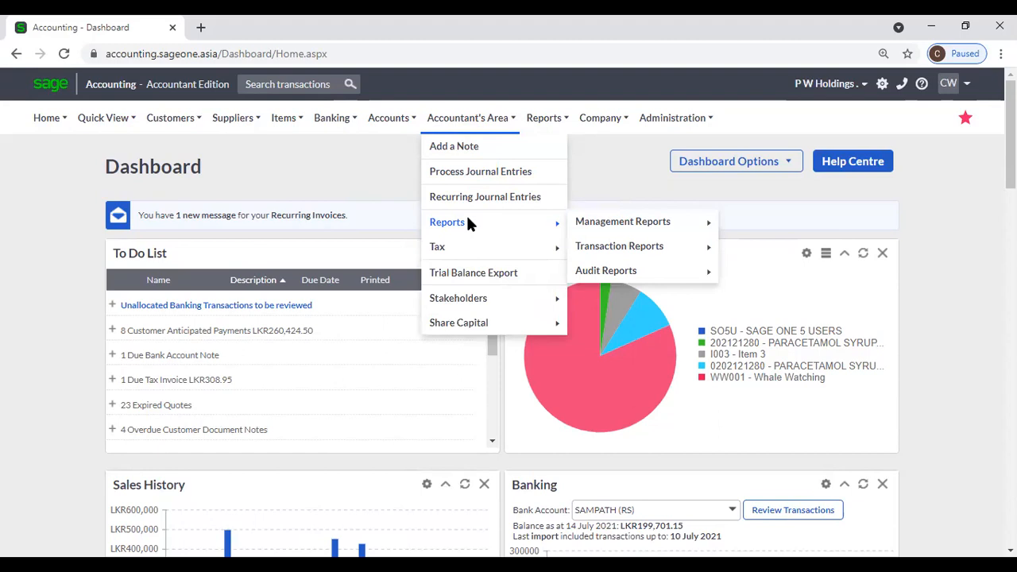
mouse_move(588, 223)
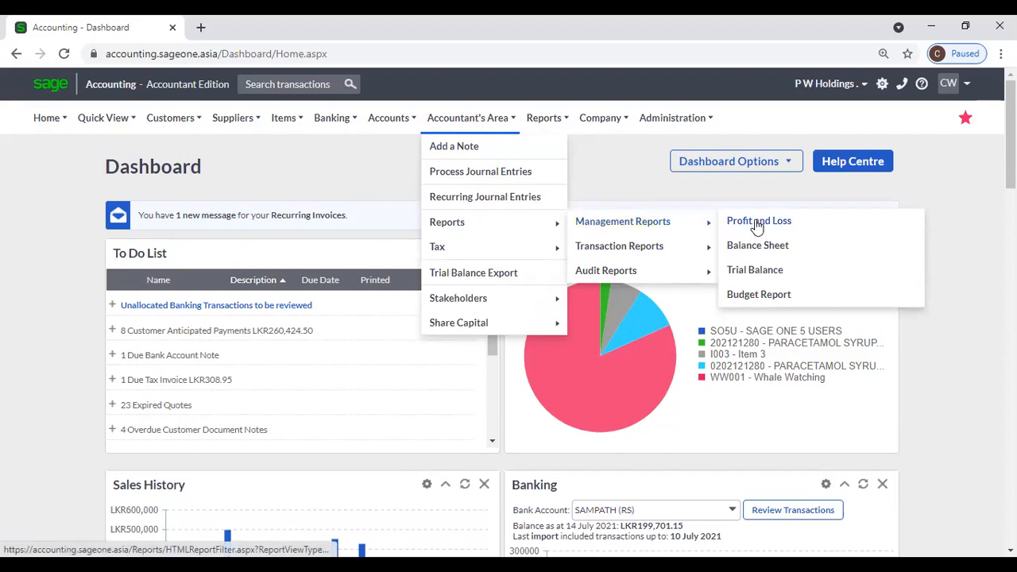
click(798, 222)
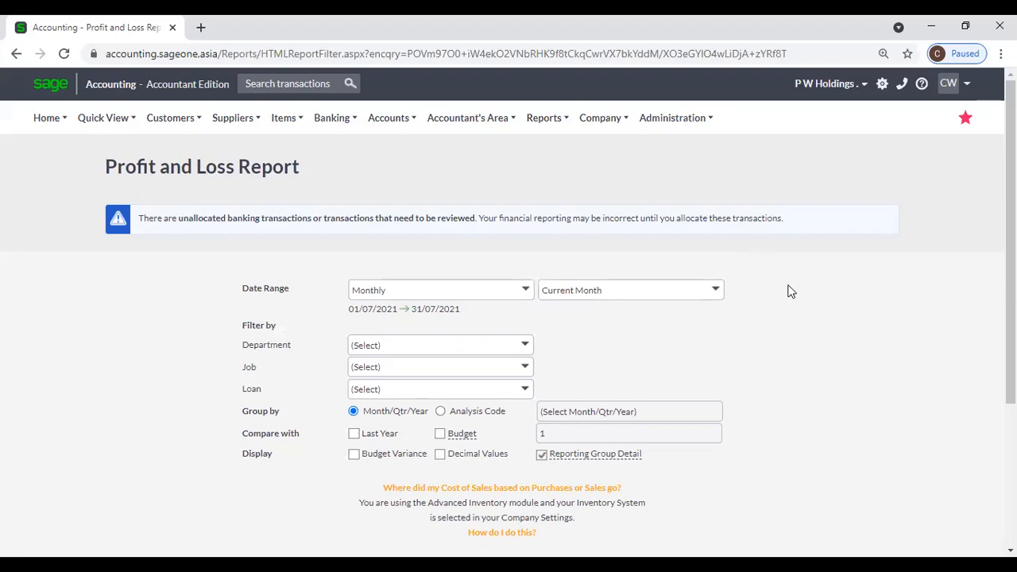
Step: Look over the Profit and Loss report's filter settings and reopen the same report page
scroll(788, 290, down, 2)
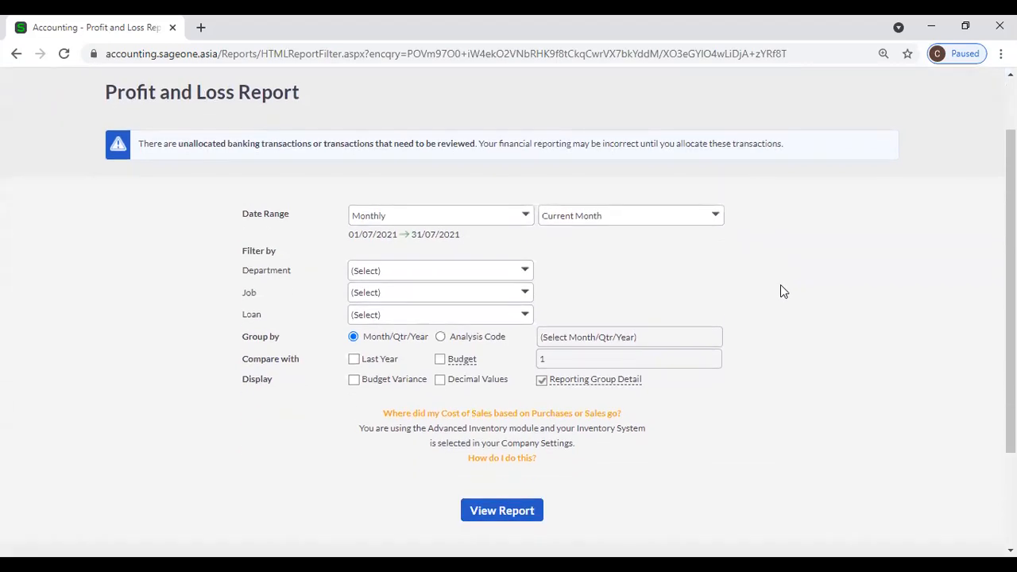
scroll(781, 290, up, 2)
click(463, 117)
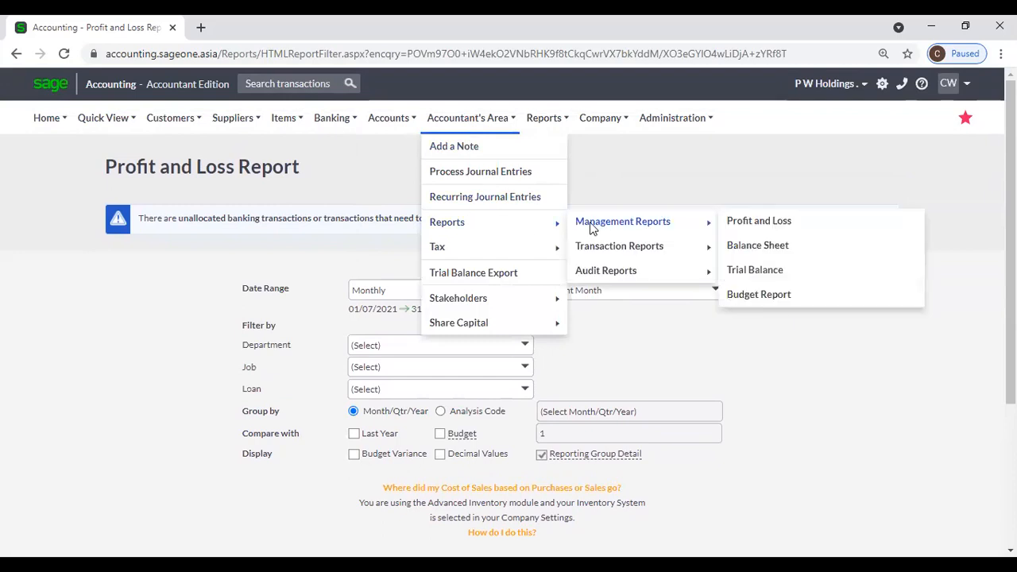
click(808, 230)
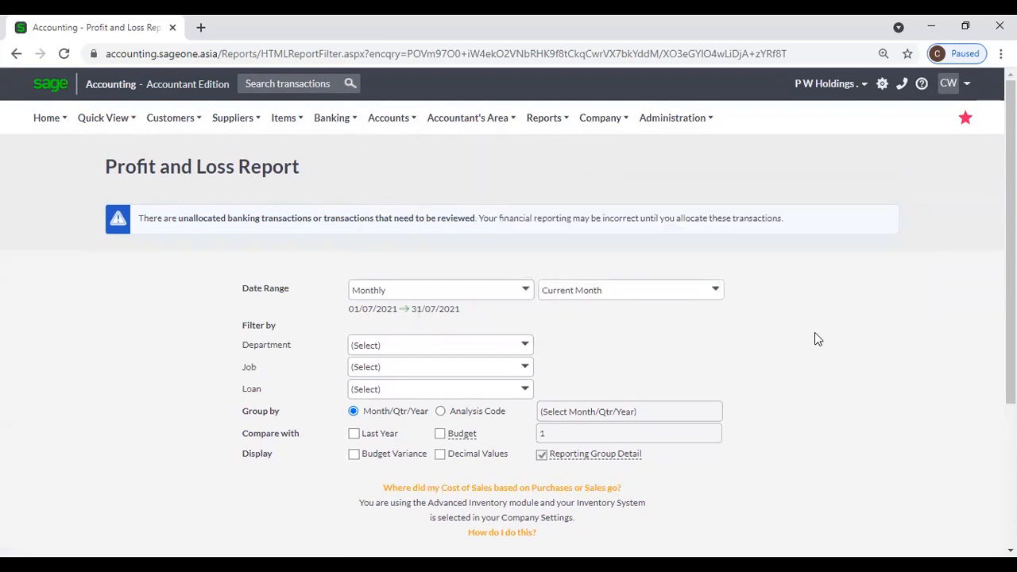
scroll(815, 334, down, 1)
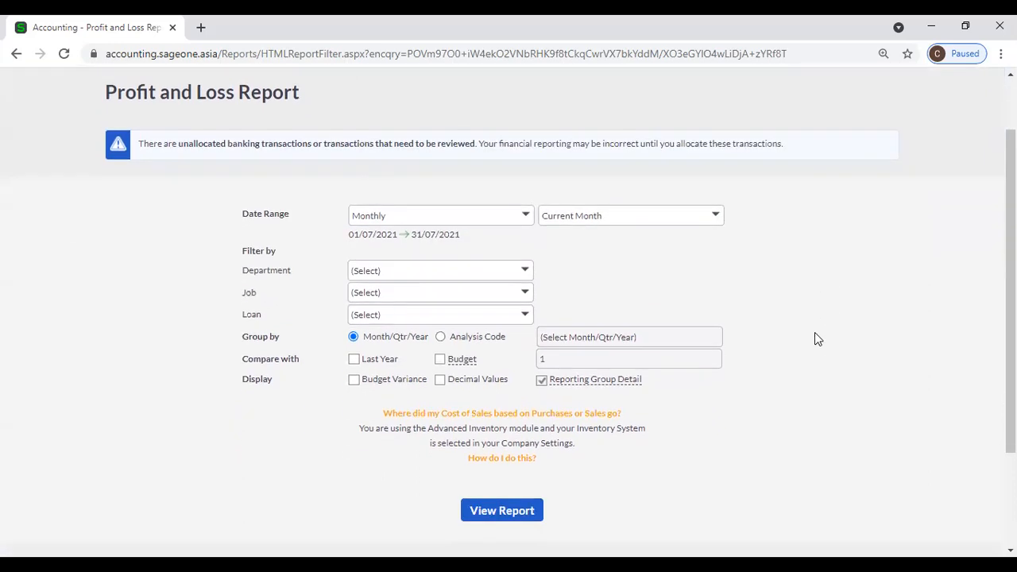
Step: Examine the available date range types and the months offered for a monthly Profit and Loss report
click(529, 216)
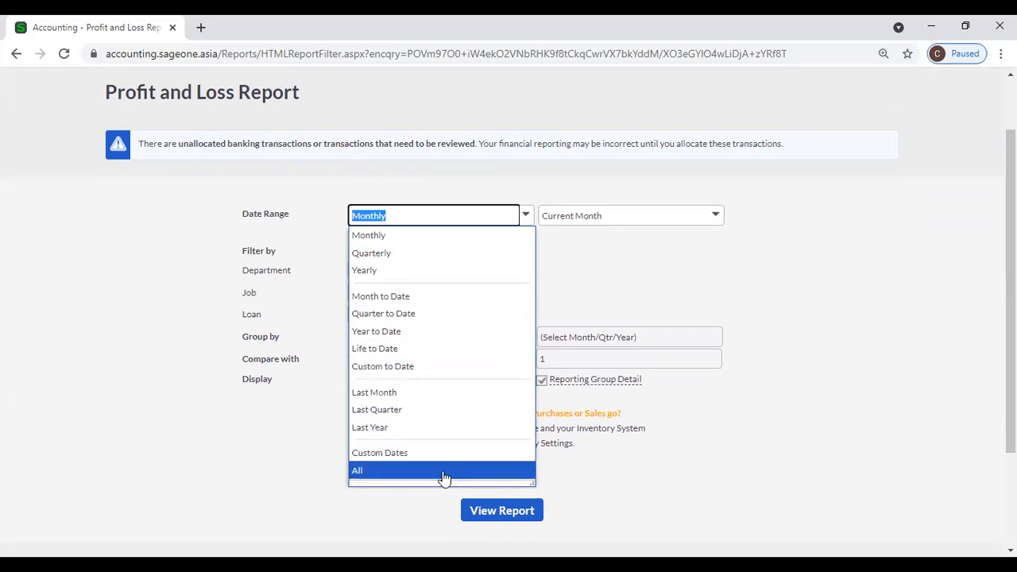
click(689, 280)
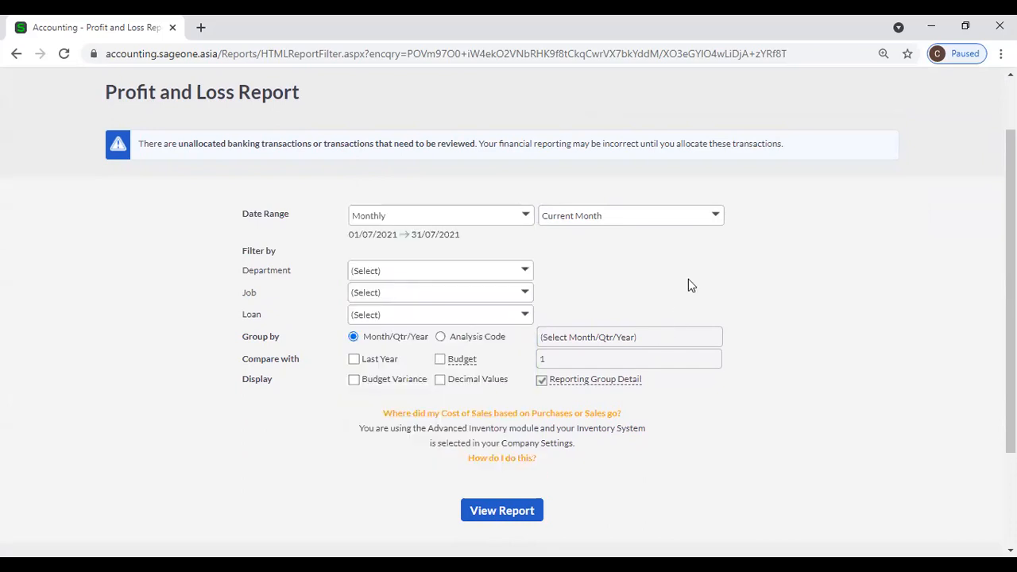
click(524, 217)
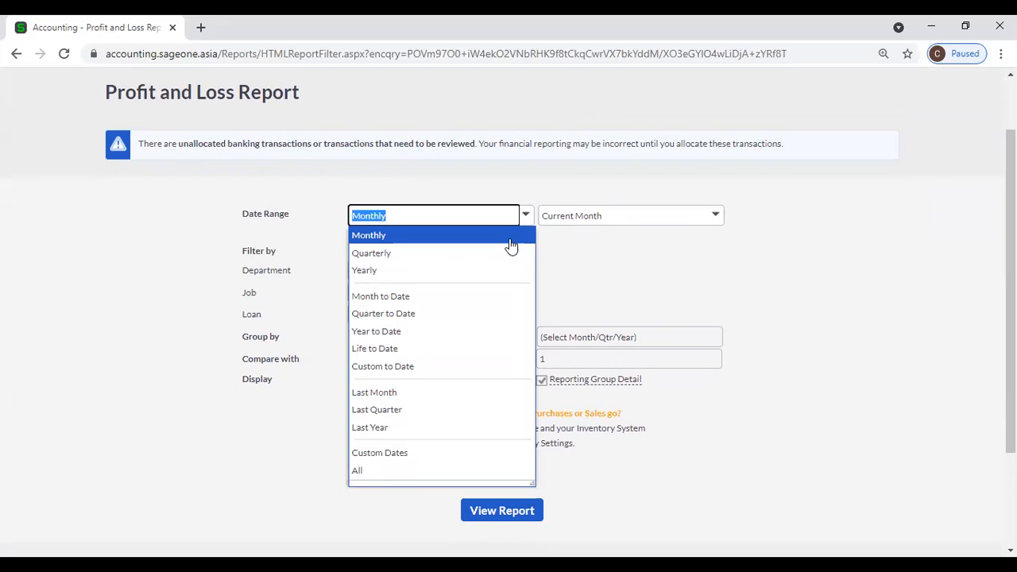
click(512, 189)
click(715, 215)
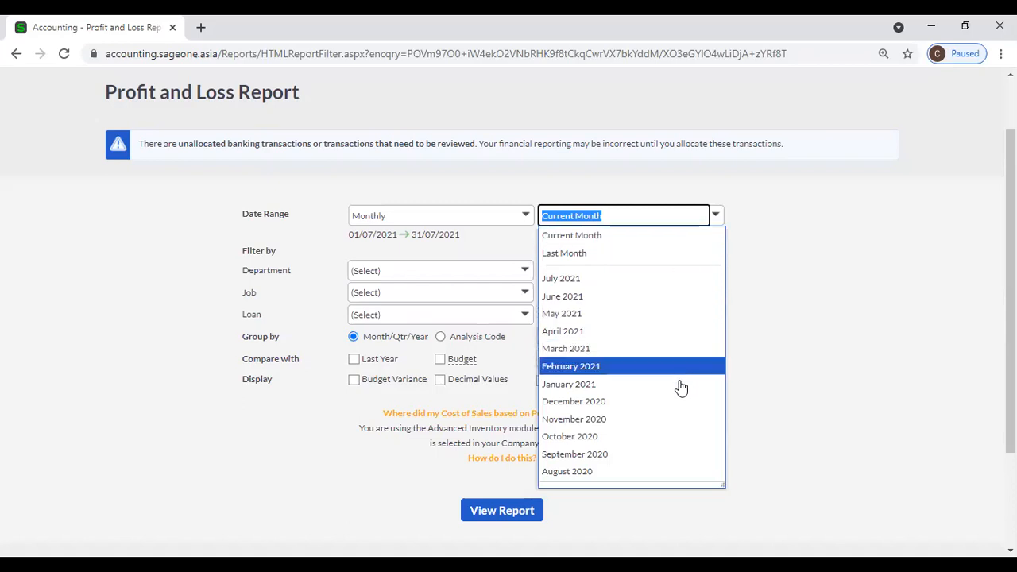
Step: Set the report's date range to Quarterly and check which quarters can be chosen
click(526, 217)
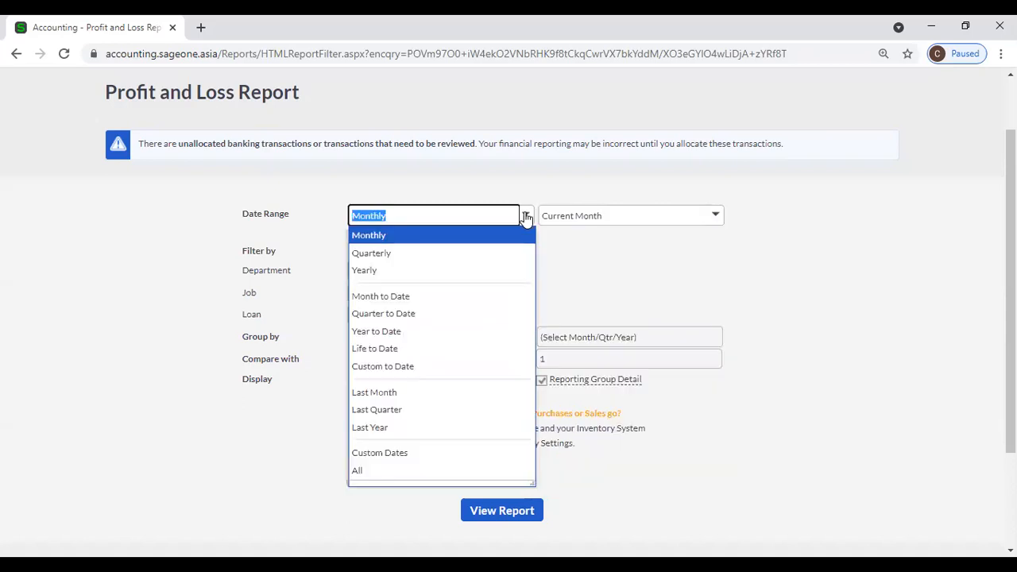
click(450, 254)
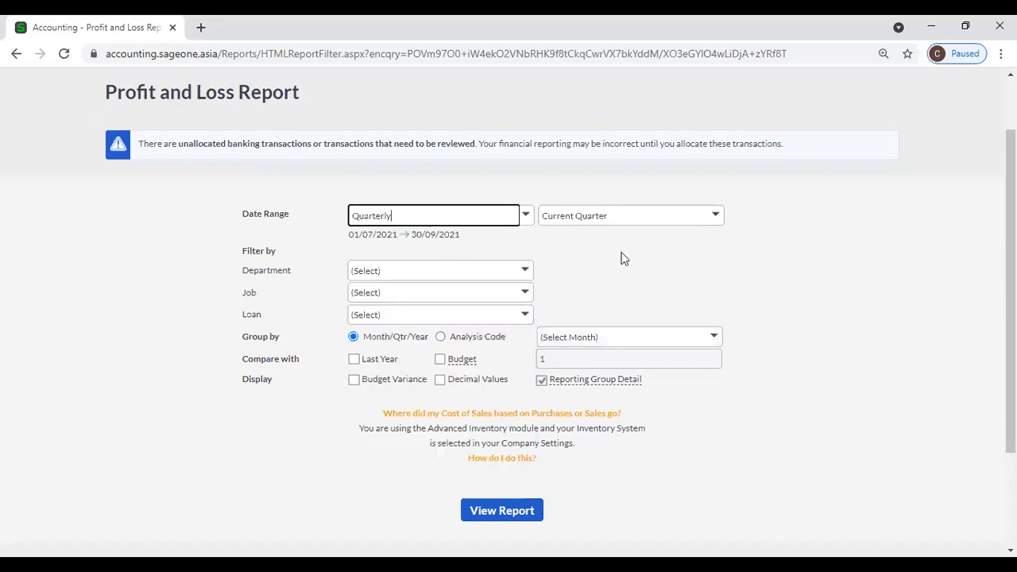
click(716, 215)
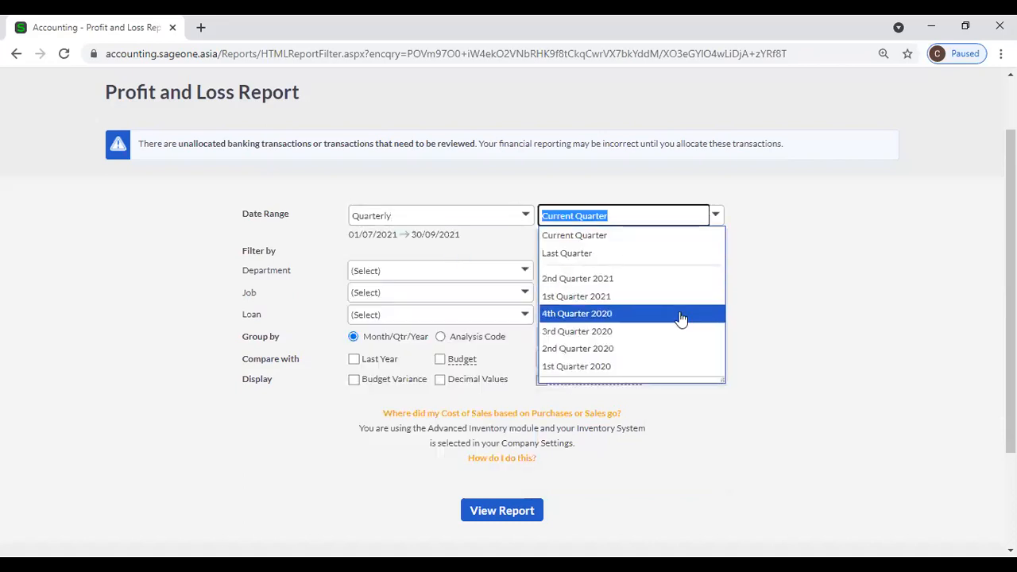
Step: Set the report's date range to Yearly for the current year and check which other years are available
click(524, 225)
click(524, 220)
click(453, 270)
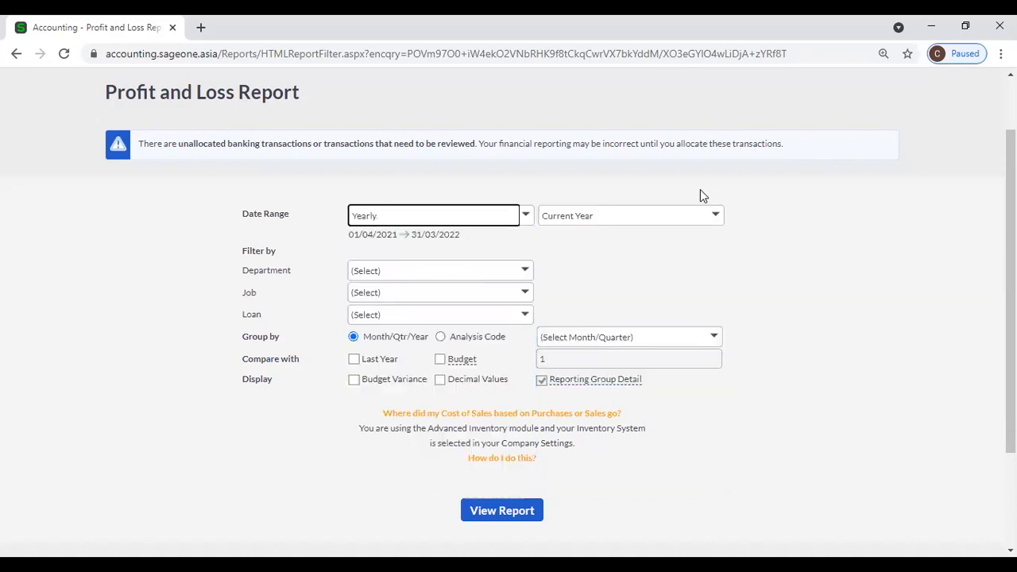
click(716, 220)
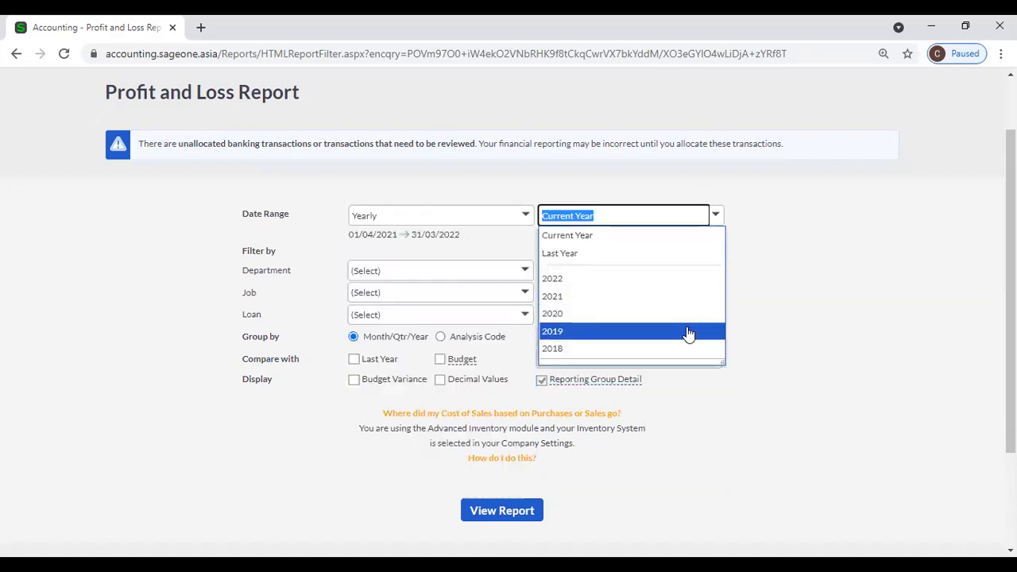
click(817, 240)
Step: Switch the report's date range to Custom Dates, covering 01/04/2021 to 31/03/2022
click(528, 219)
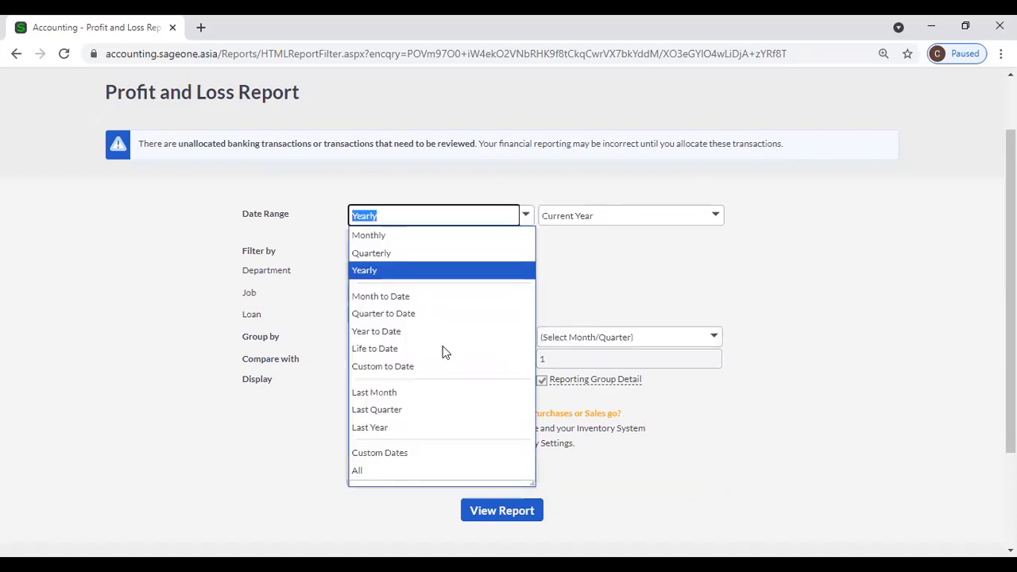
click(423, 452)
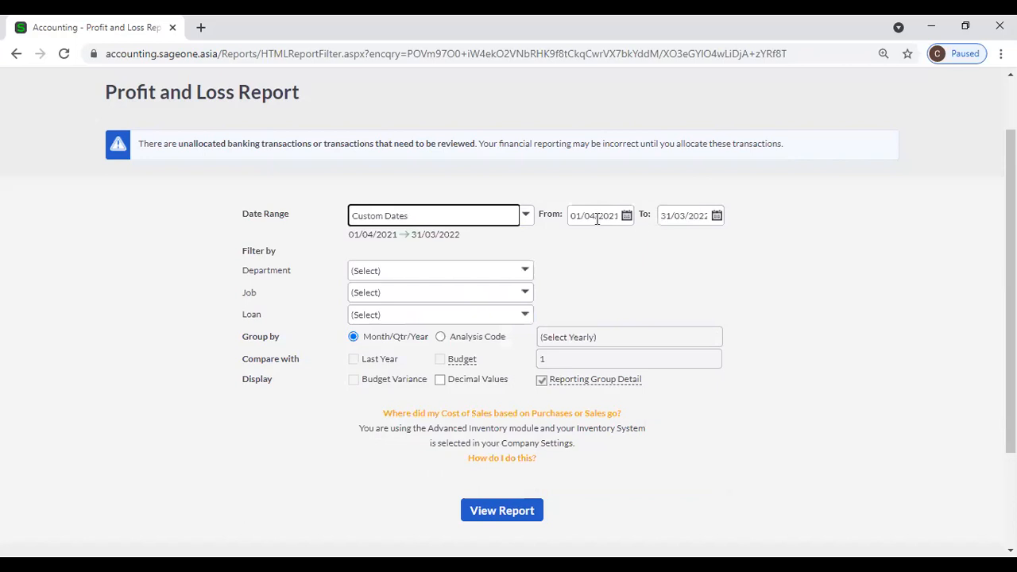
click(526, 215)
click(633, 259)
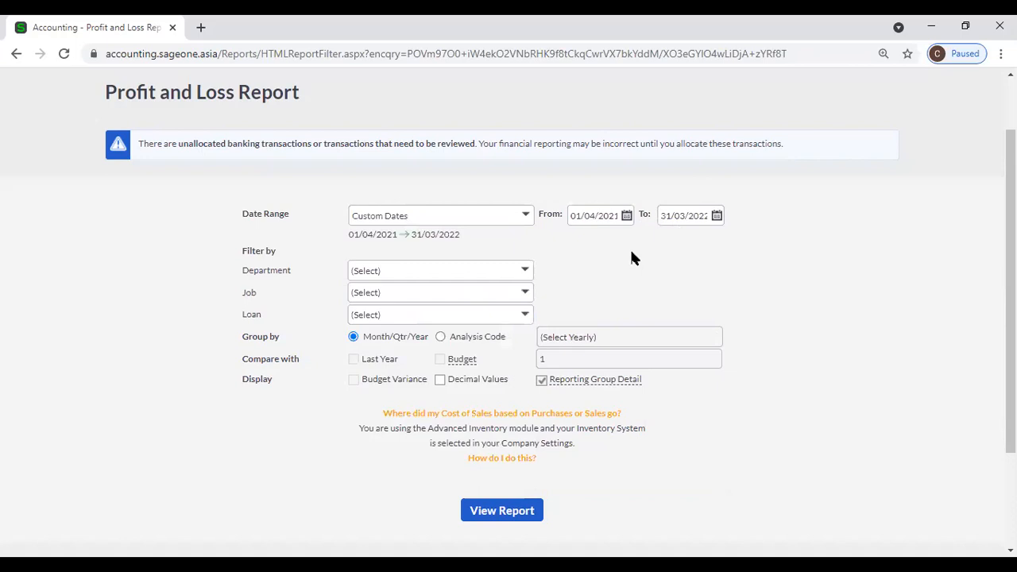
Step: Check the choices of the Department filter without selecting one, and generate the Profit and Loss report
click(524, 272)
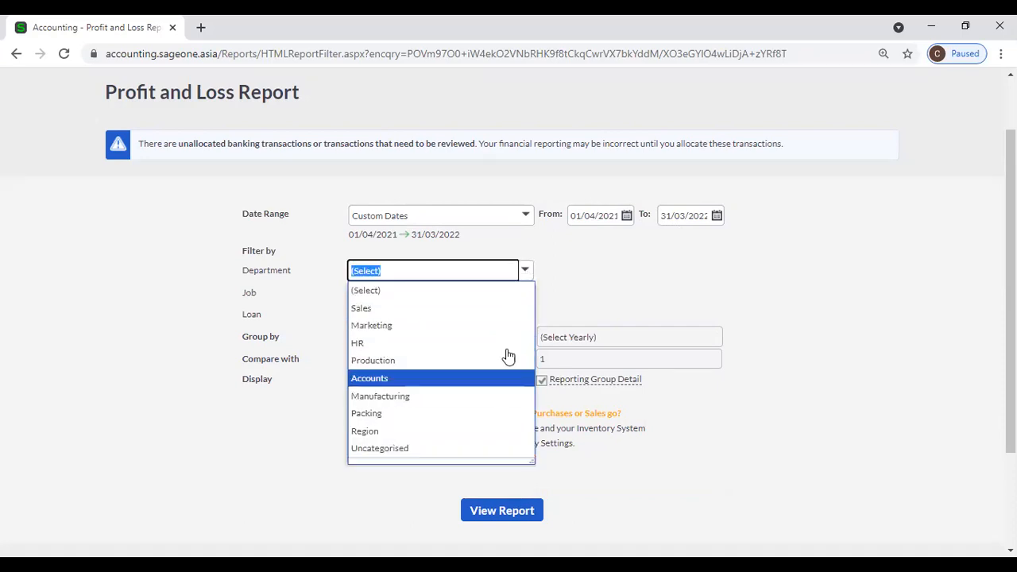
click(586, 273)
scroll(585, 273, down, 2)
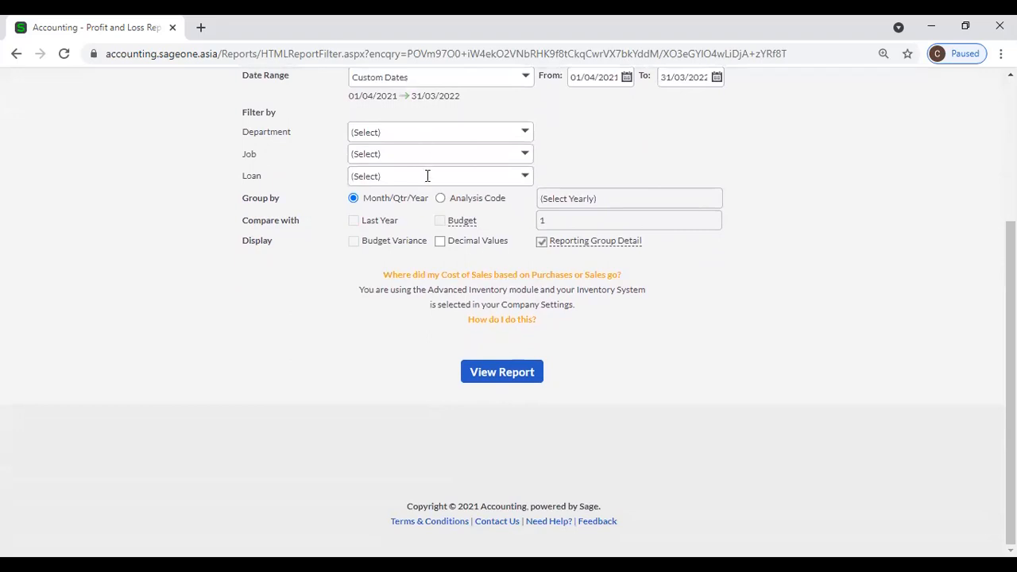
click(508, 380)
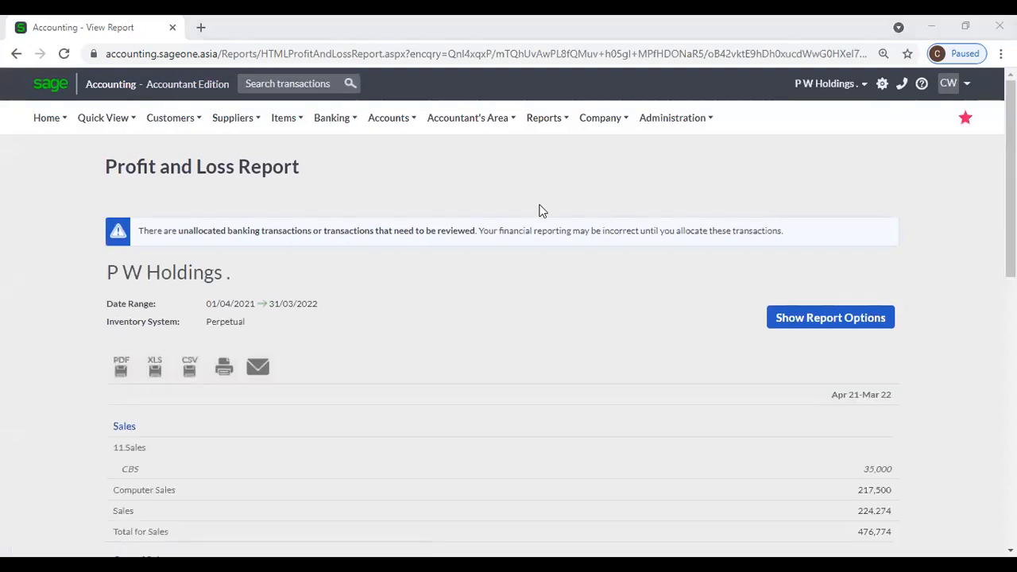
Step: Examine the Profit and Loss report from sales and cost of sales through expenses to net profit after tax
scroll(541, 209, down, 1)
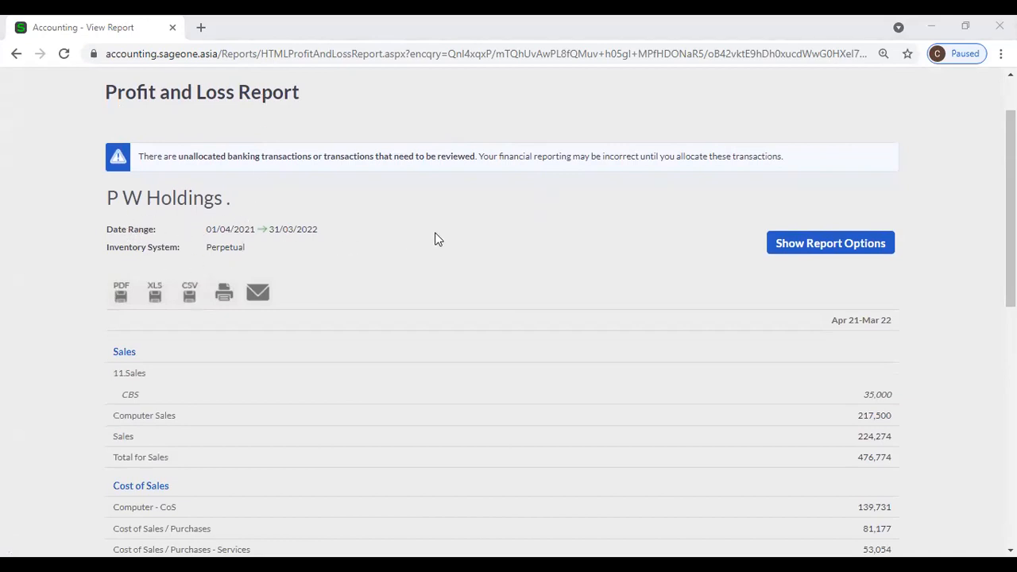
scroll(360, 291, down, 2)
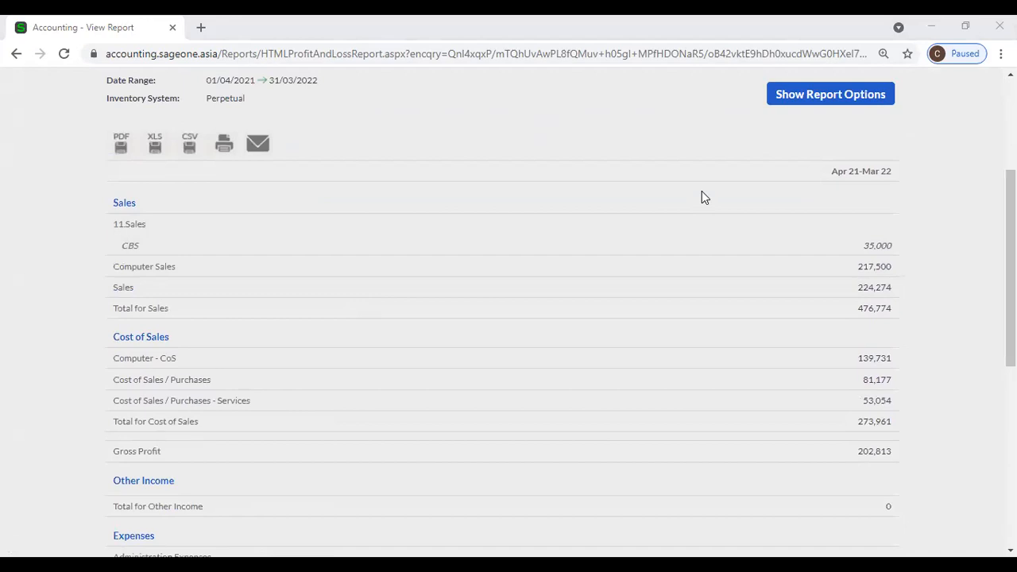
scroll(702, 197, down, 3)
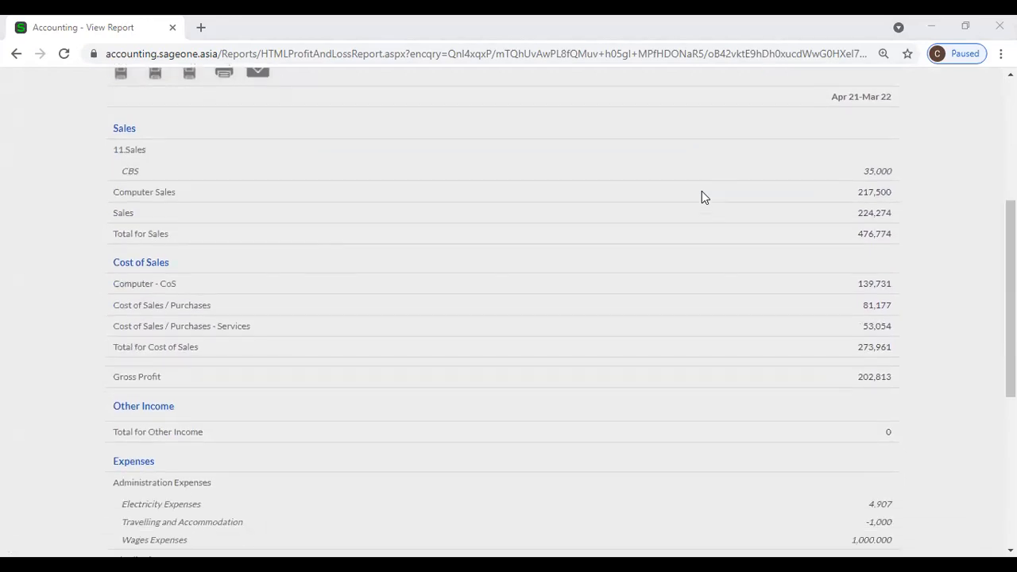
scroll(702, 197, up, 2)
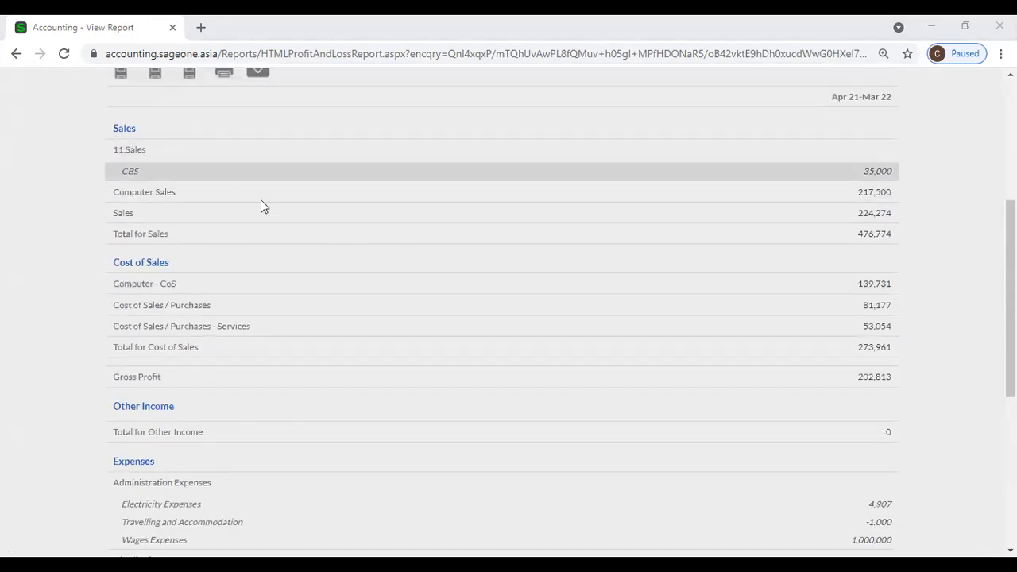
scroll(333, 300, down, 2)
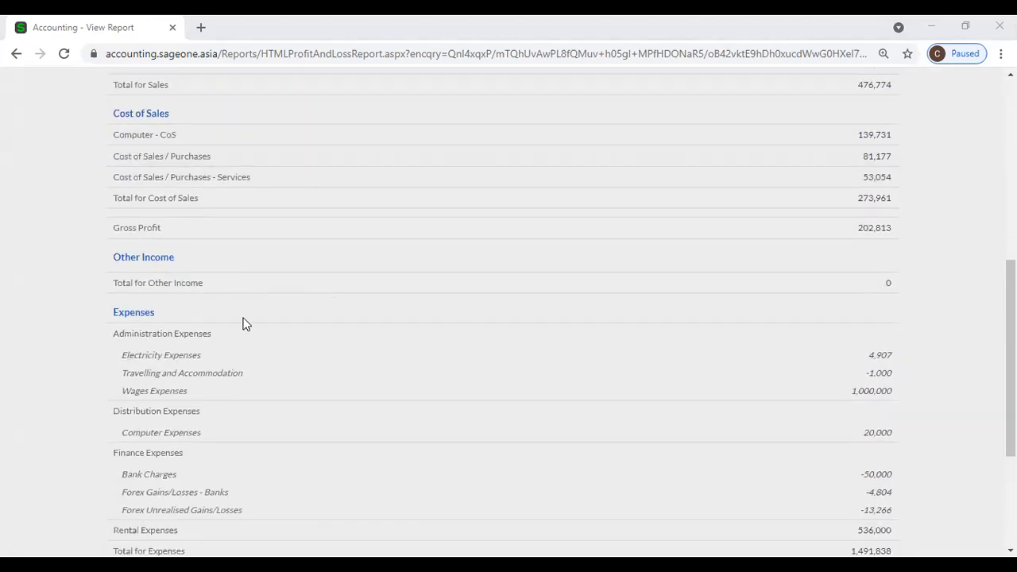
scroll(244, 324, down, 3)
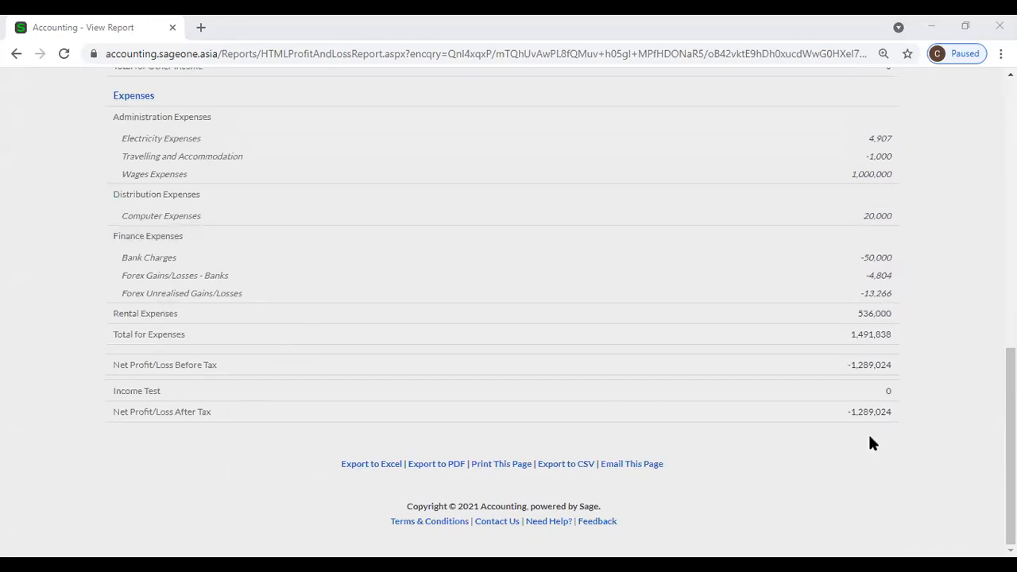
scroll(810, 431, up, 3)
scroll(809, 431, up, 5)
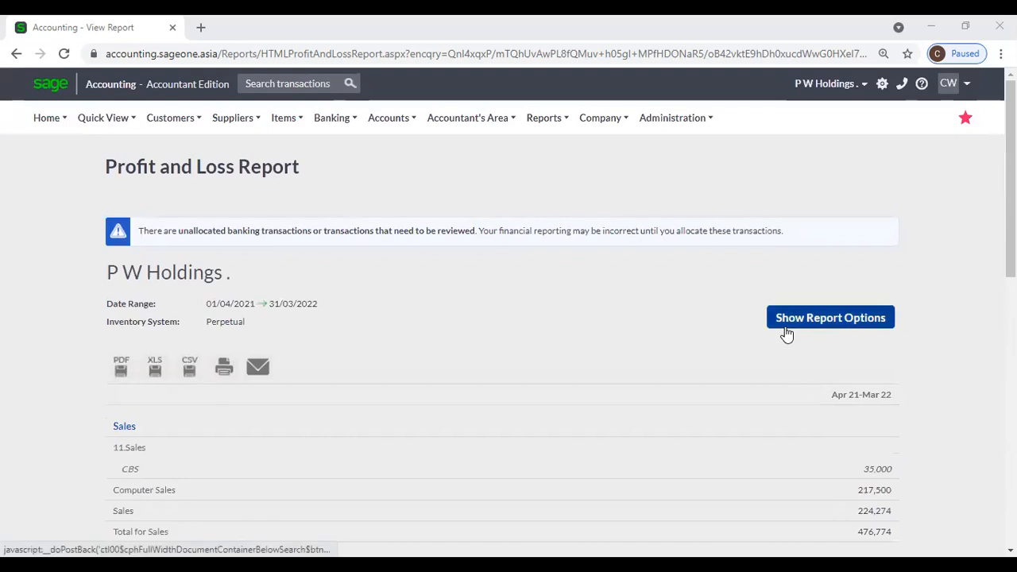
Step: Reopen the Profit and Loss report options and switch the date range to Monthly
click(787, 335)
click(527, 320)
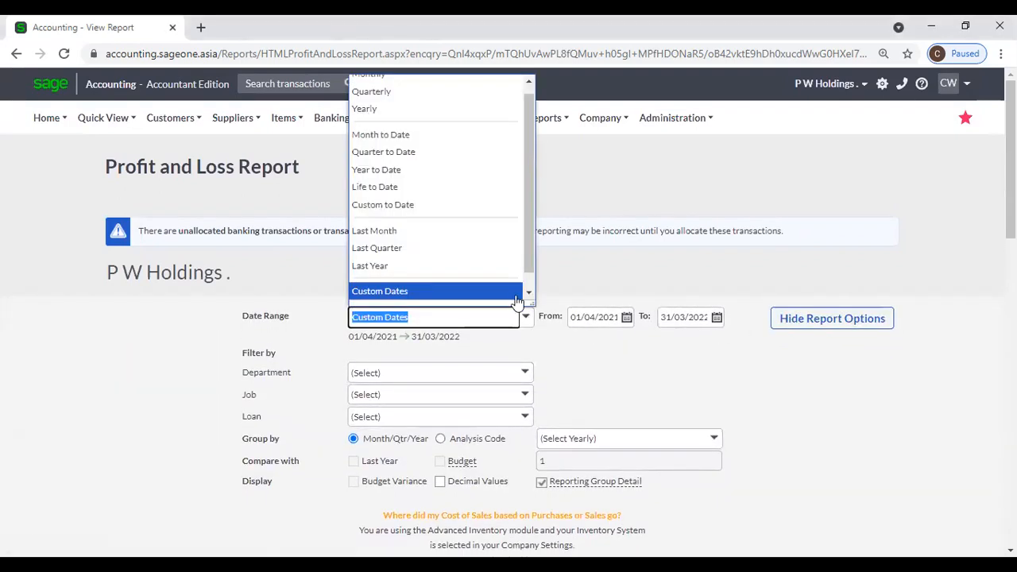
click(368, 75)
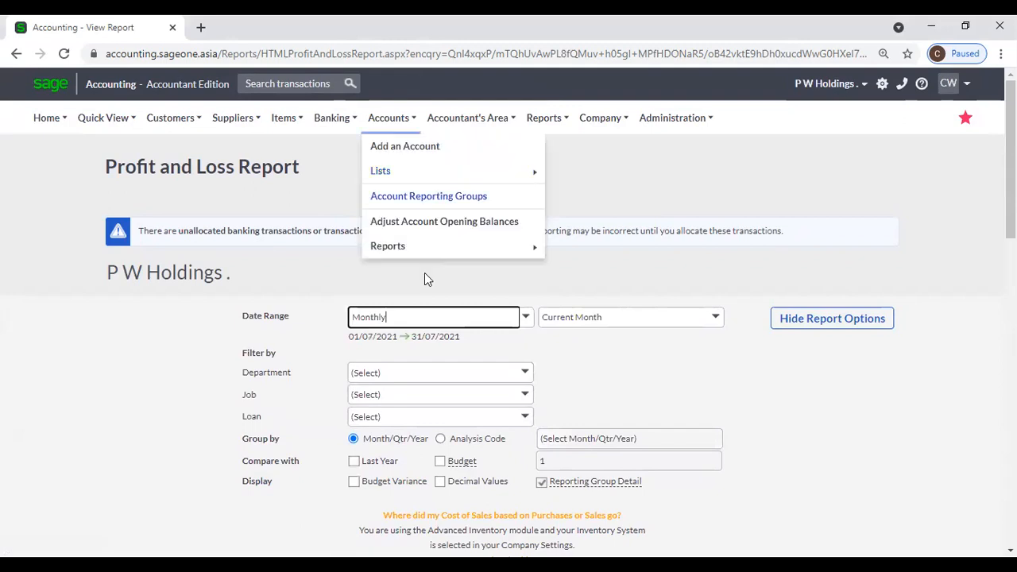
click(702, 380)
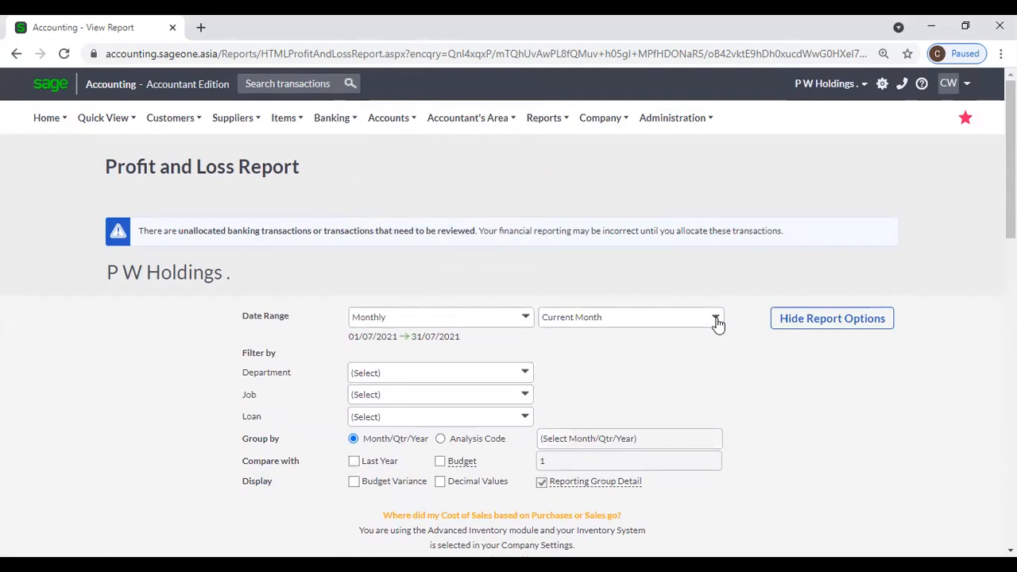
Step: Choose June 2021 as the reporting month and refresh the Profit and Loss report
click(717, 321)
click(571, 129)
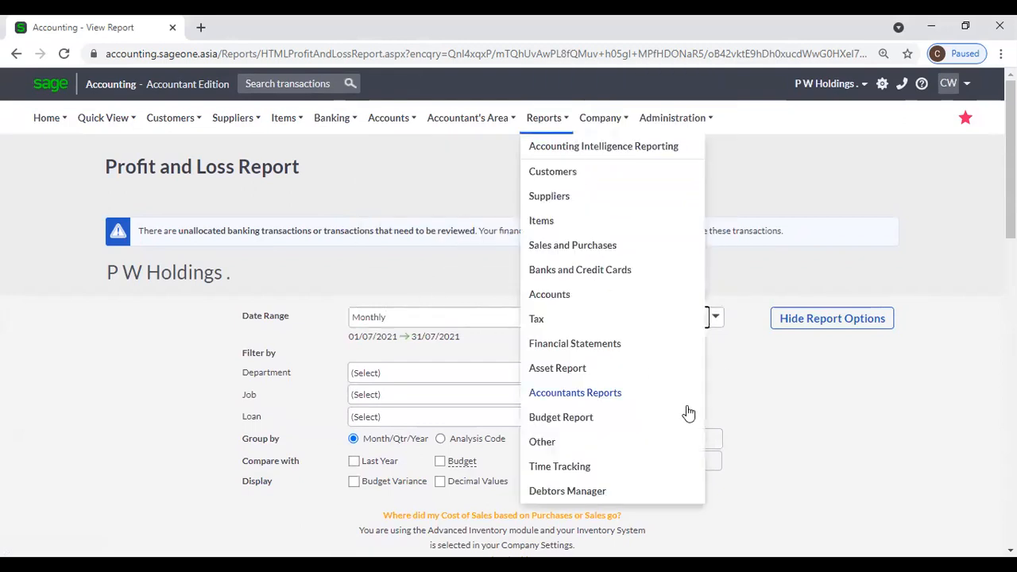
click(717, 319)
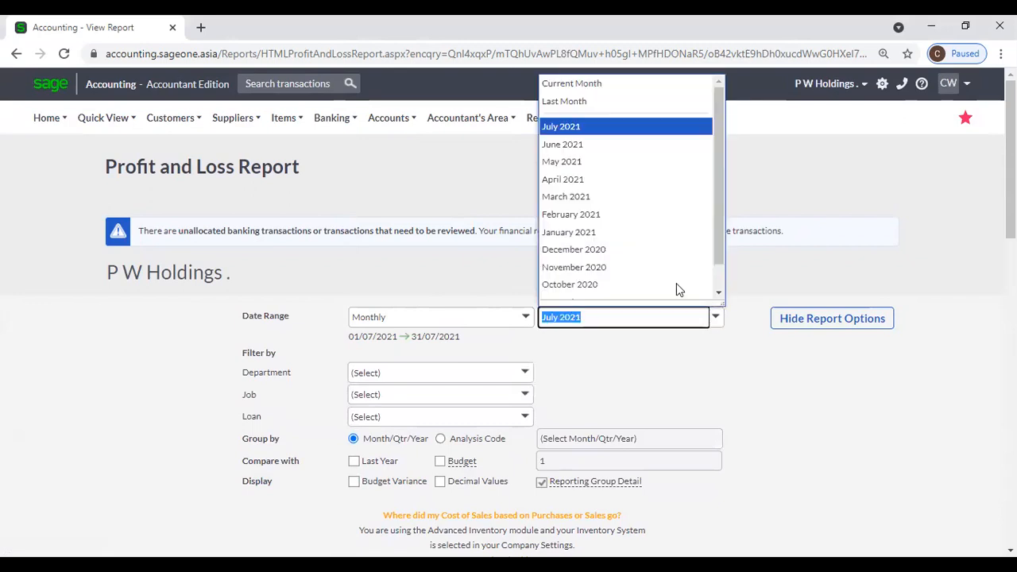
click(564, 143)
scroll(574, 448, down, 4)
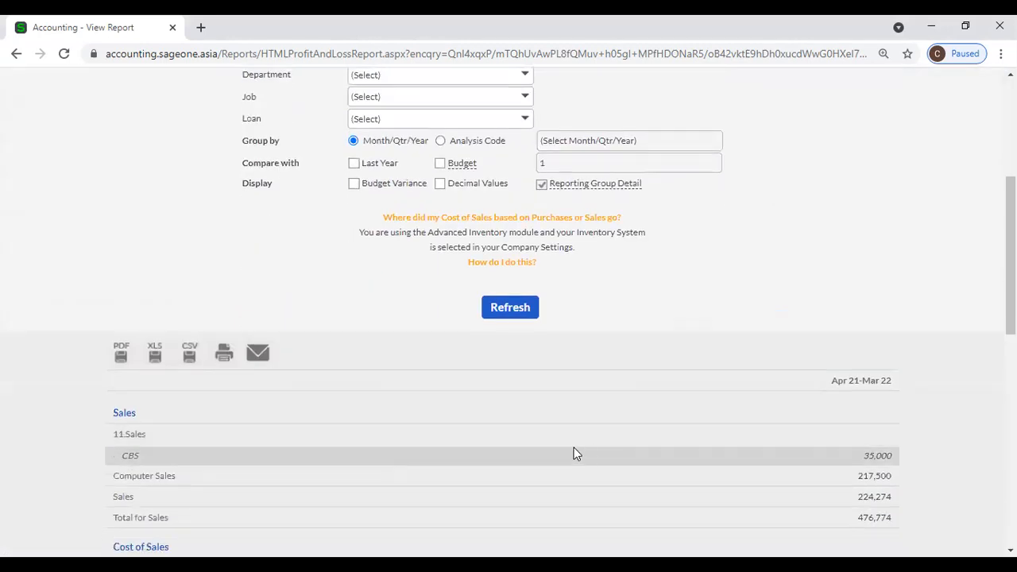
click(529, 310)
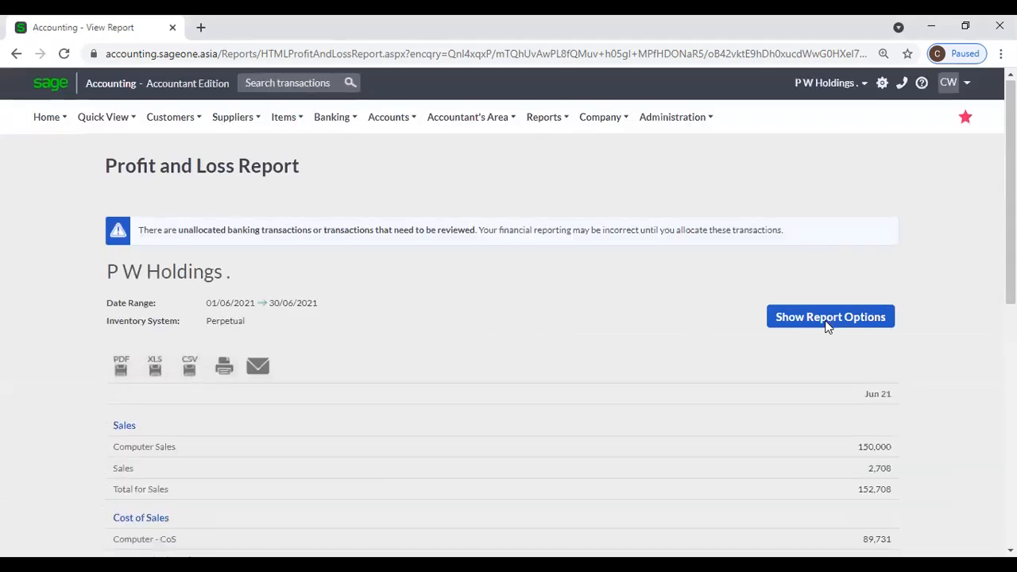
Step: Examine the June 2021 Profit and Loss report from sales through expenses to net profit after tax
scroll(857, 309, down, 1)
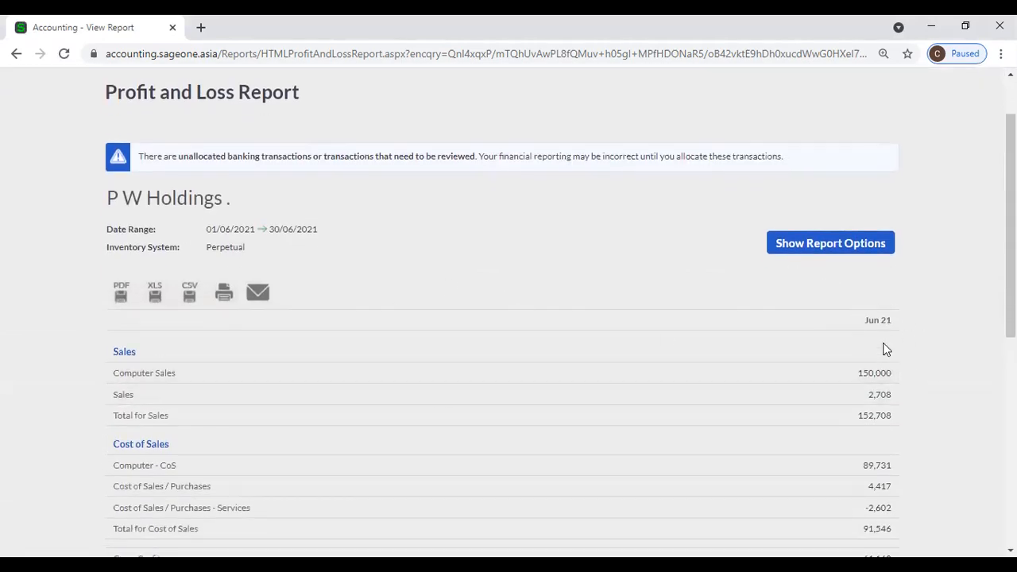
scroll(886, 357, down, 2)
scroll(645, 323, down, 4)
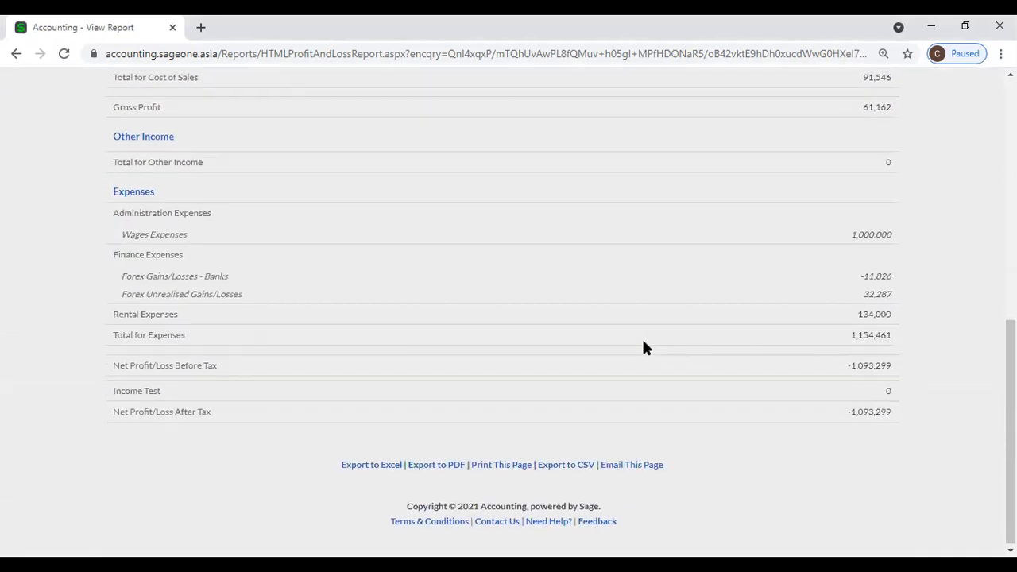
scroll(791, 430, up, 1)
scroll(791, 430, up, 5)
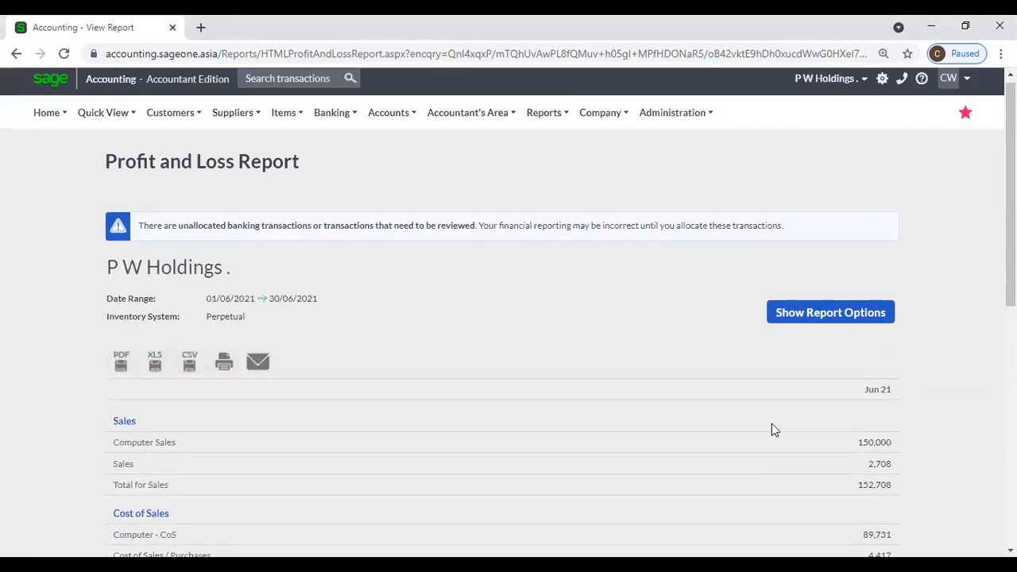
Step: Group the Profit and Loss report by analysis code, using Department as the code
click(788, 326)
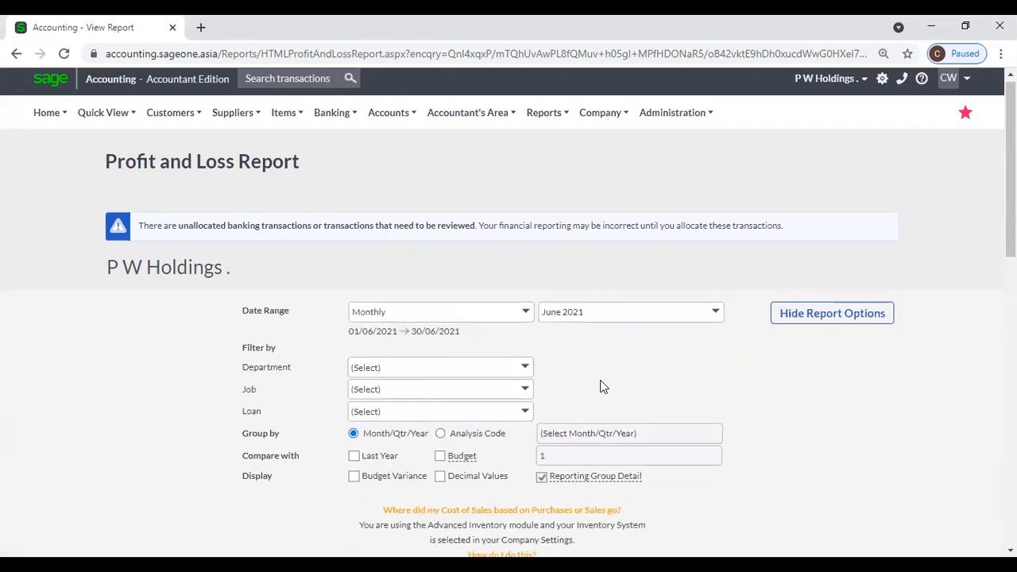
scroll(612, 387, down, 1)
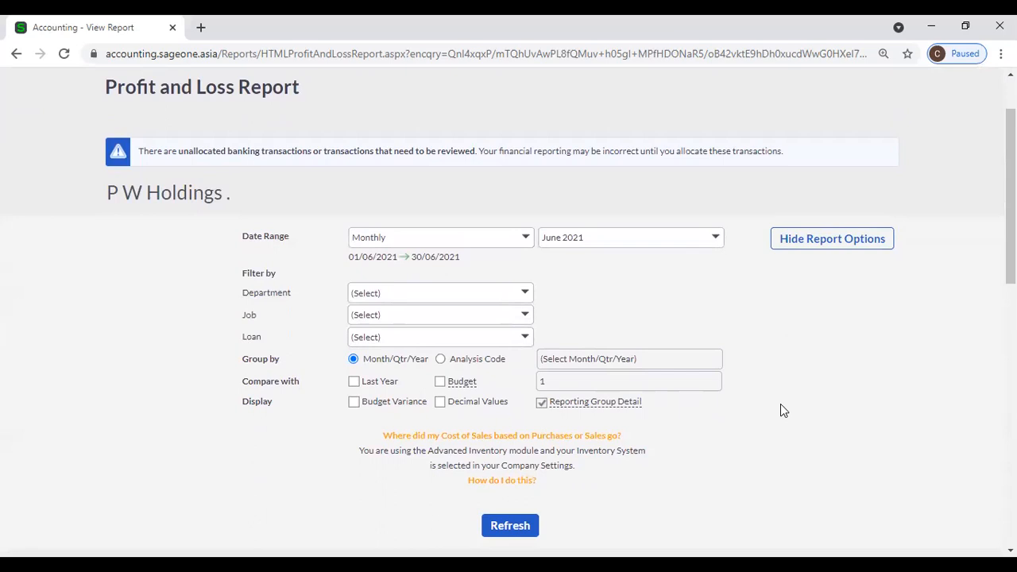
click(441, 359)
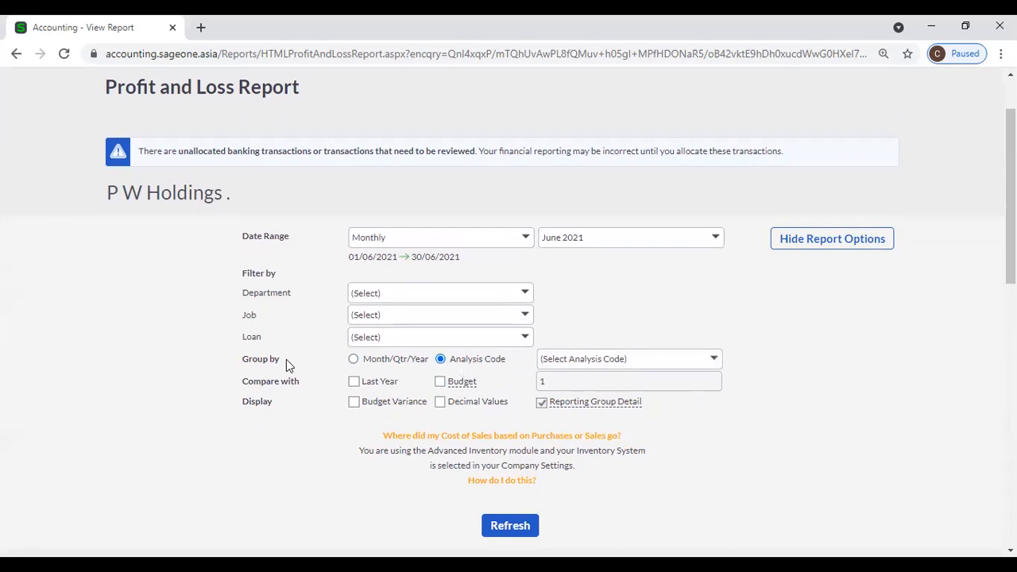
click(722, 362)
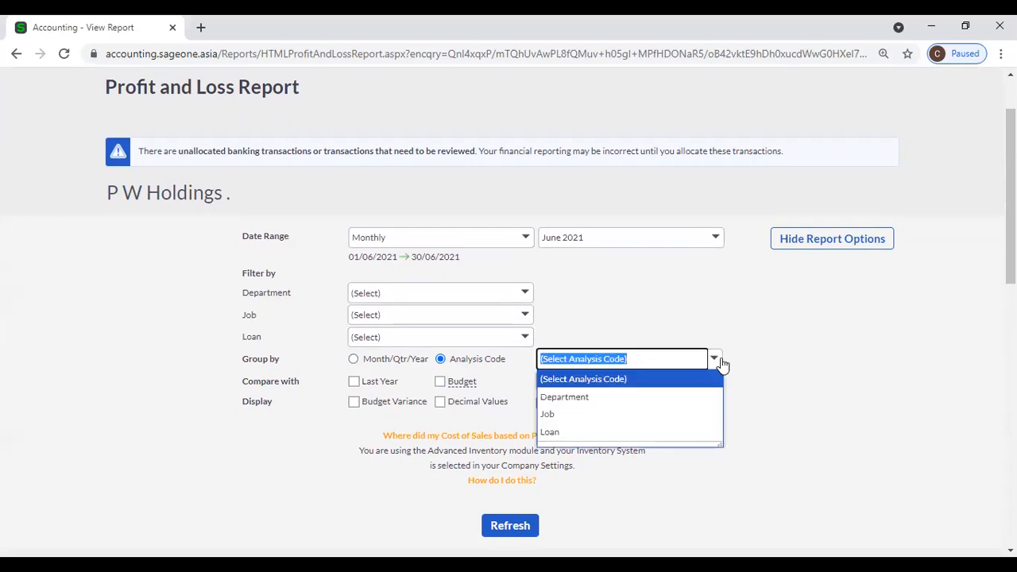
click(653, 397)
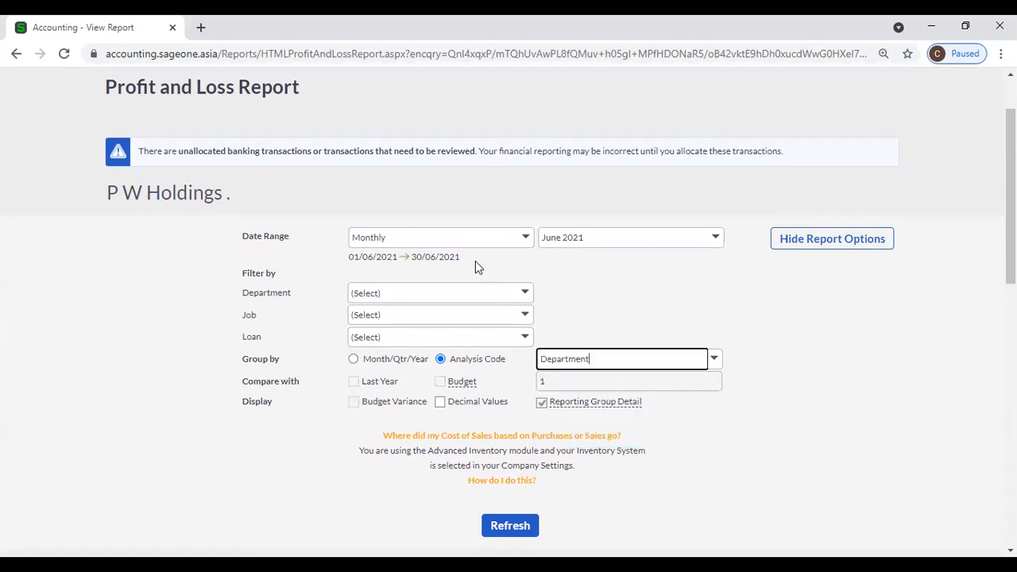
Step: Set the report's date range to All and refresh the department-grouped report
click(526, 238)
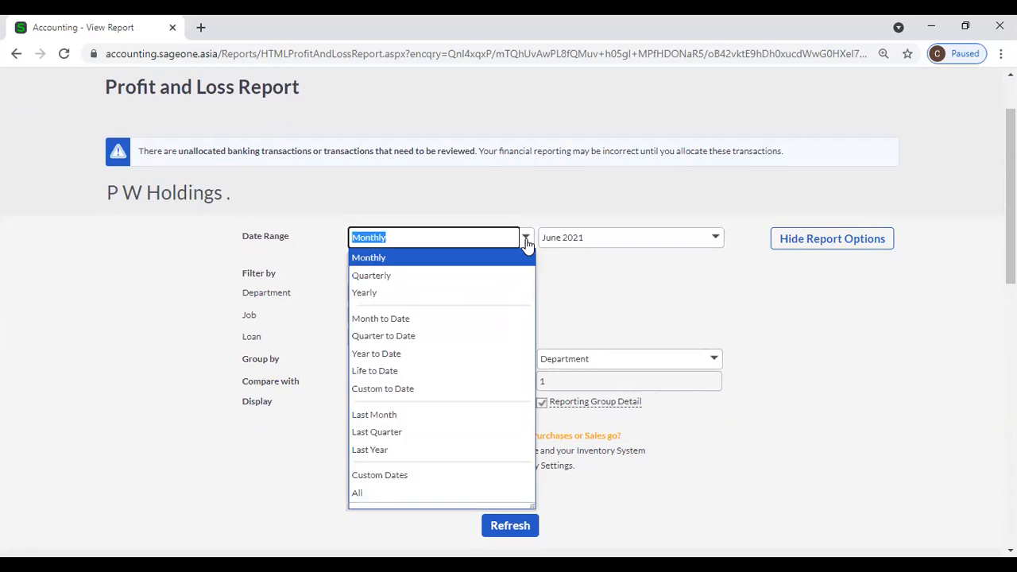
click(413, 494)
click(493, 526)
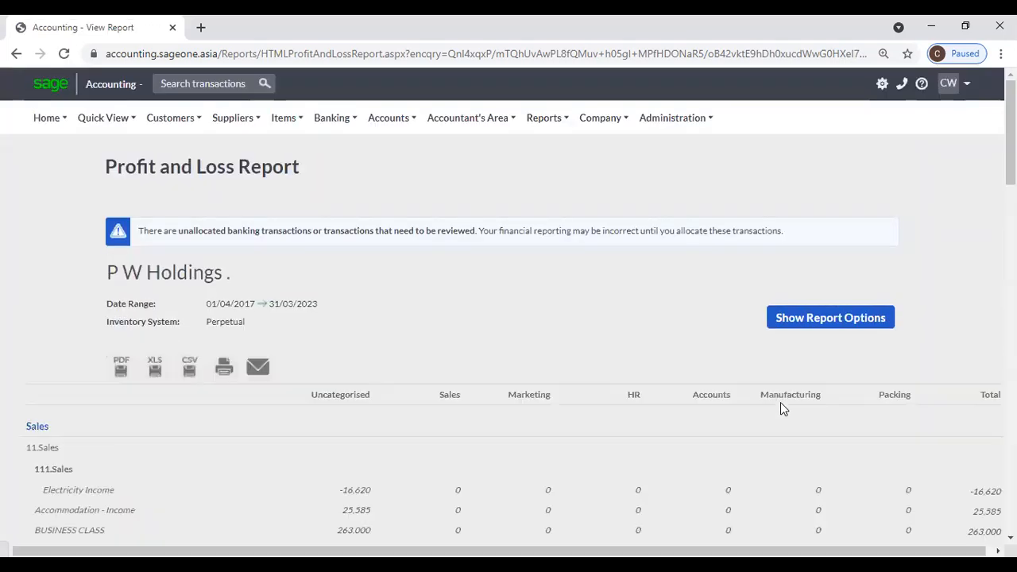
Step: Examine the sales, cost of sales and gross profit figures across the department columns and the uncategorised column
scroll(781, 409, down, 3)
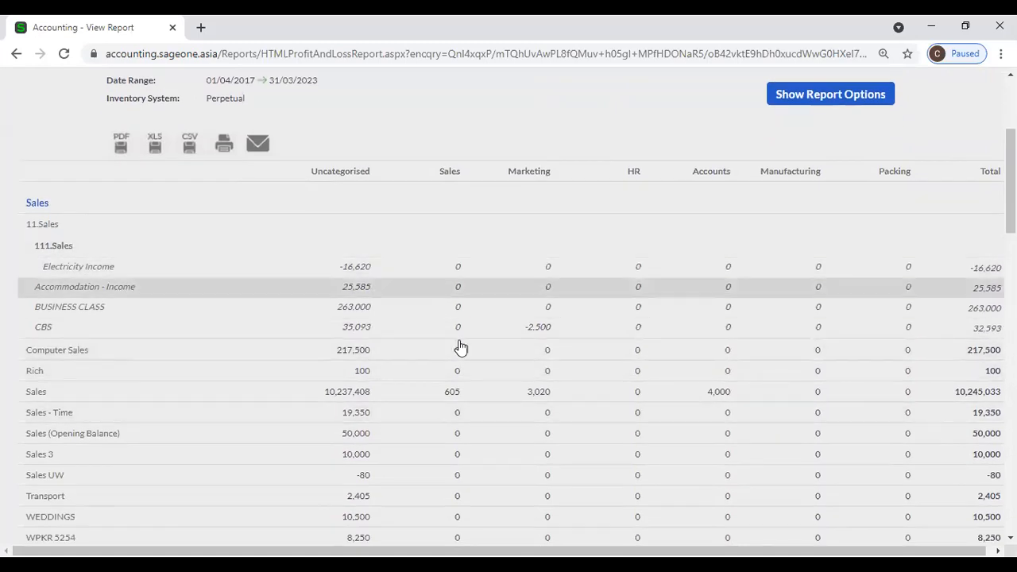
scroll(598, 379, down, 4)
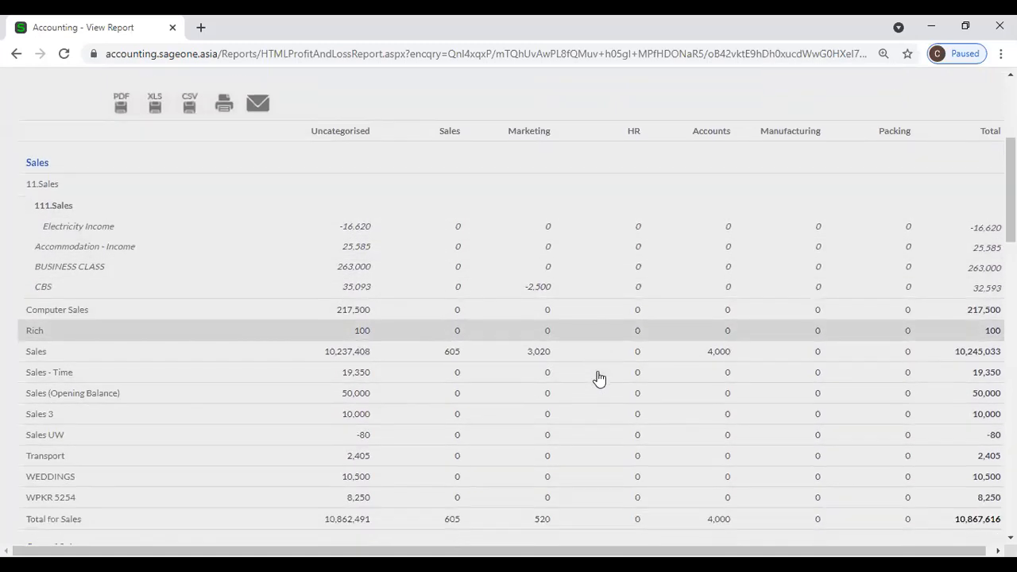
scroll(598, 382, down, 6)
scroll(595, 390, up, 10)
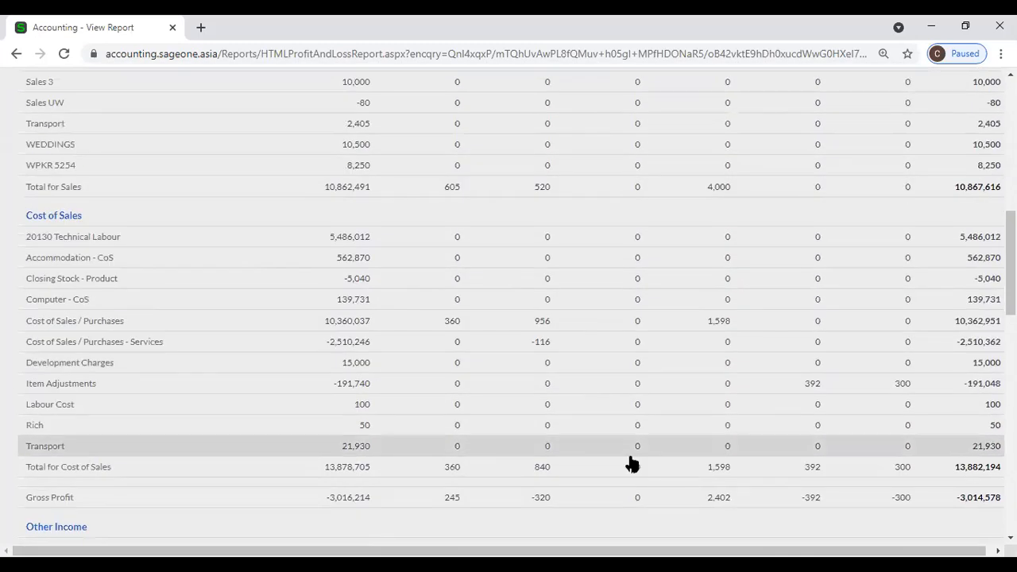
scroll(639, 493, up, 3)
scroll(795, 445, right, 1)
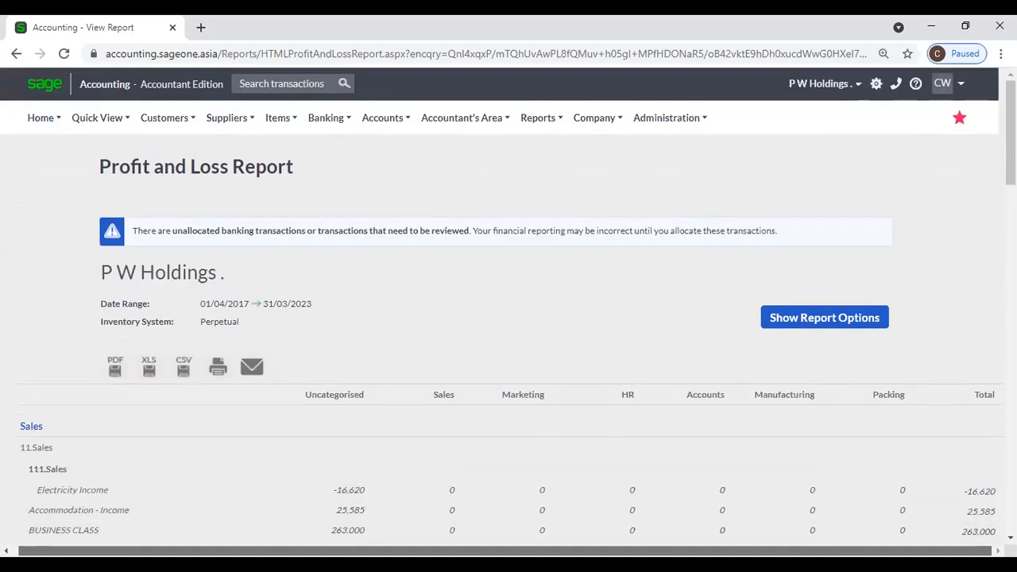
scroll(878, 412, down, 2)
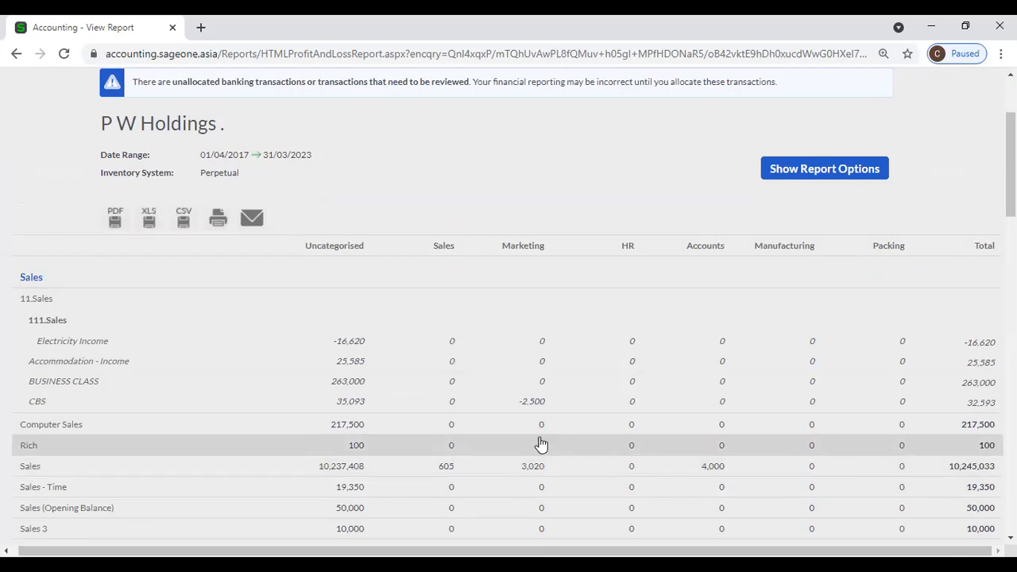
Step: Duplicate the report's browser tab and open the Process Journal Entries page in the copy
right_click(70, 22)
click(112, 122)
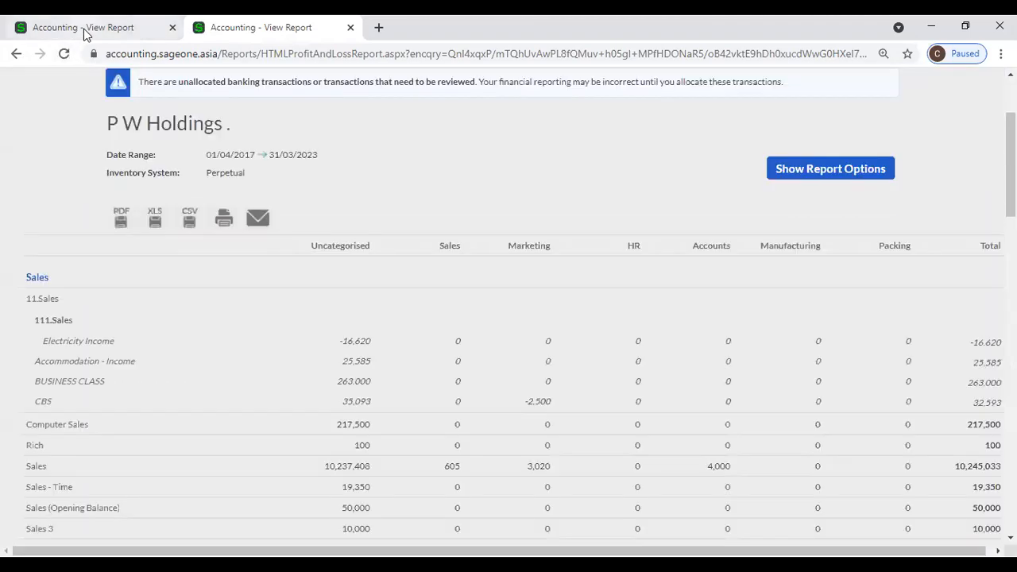
click(83, 28)
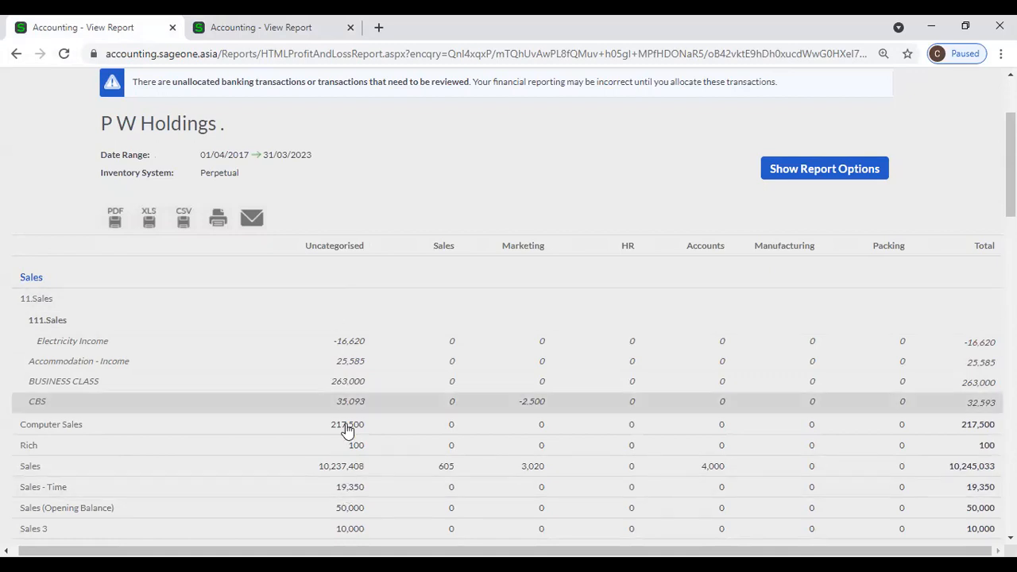
click(182, 17)
scroll(220, 170, up, 2)
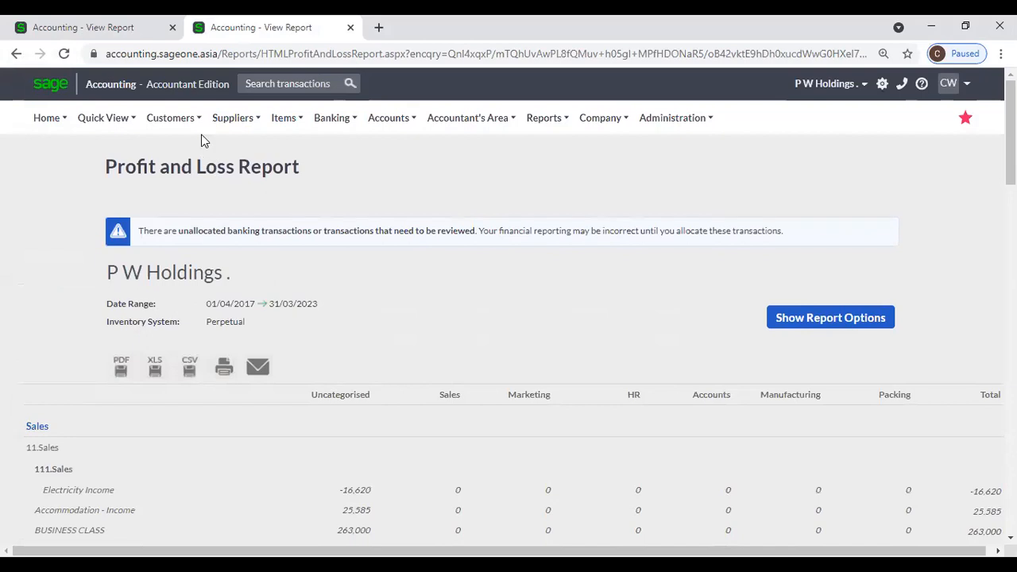
mouse_move(426, 127)
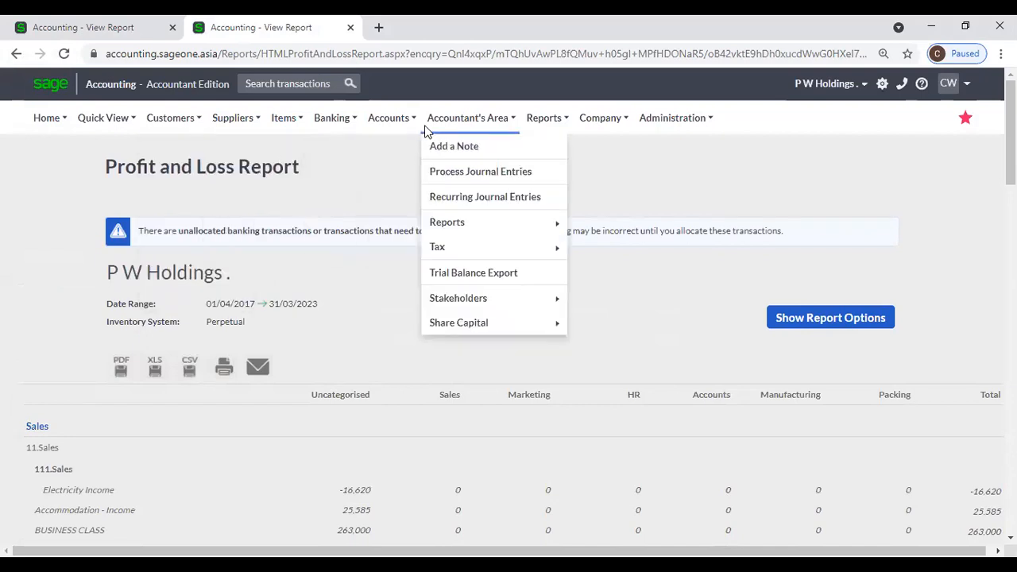
click(439, 179)
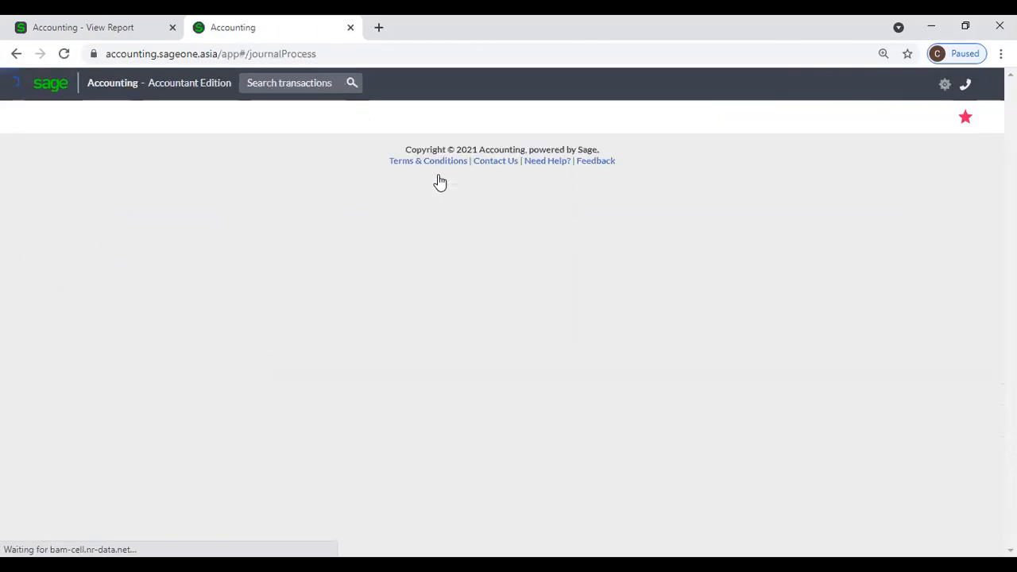
scroll(242, 389, down, 3)
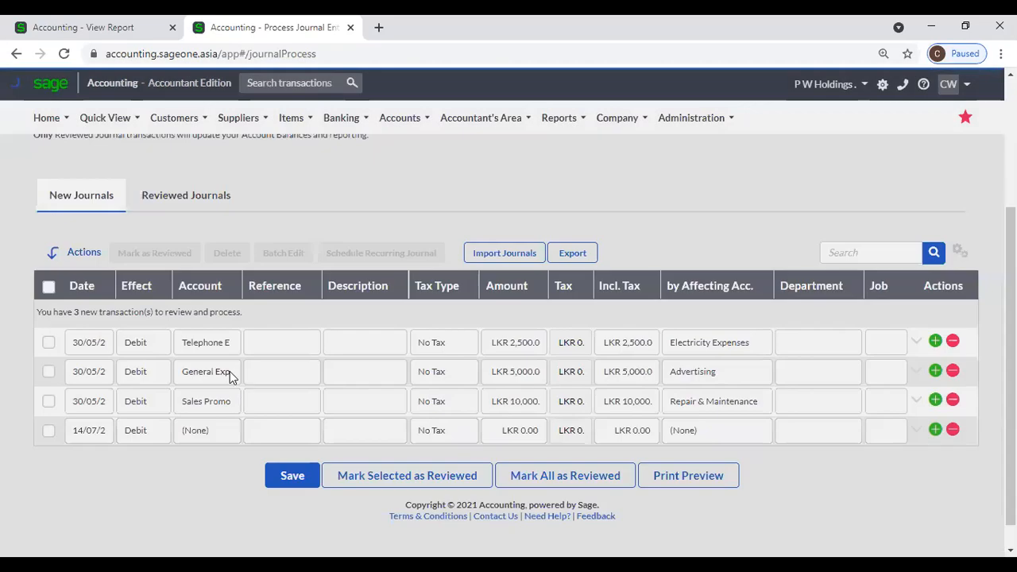
Step: Assign the HR department to the first new journal line, the LKR 2,500 telephone entry
click(827, 318)
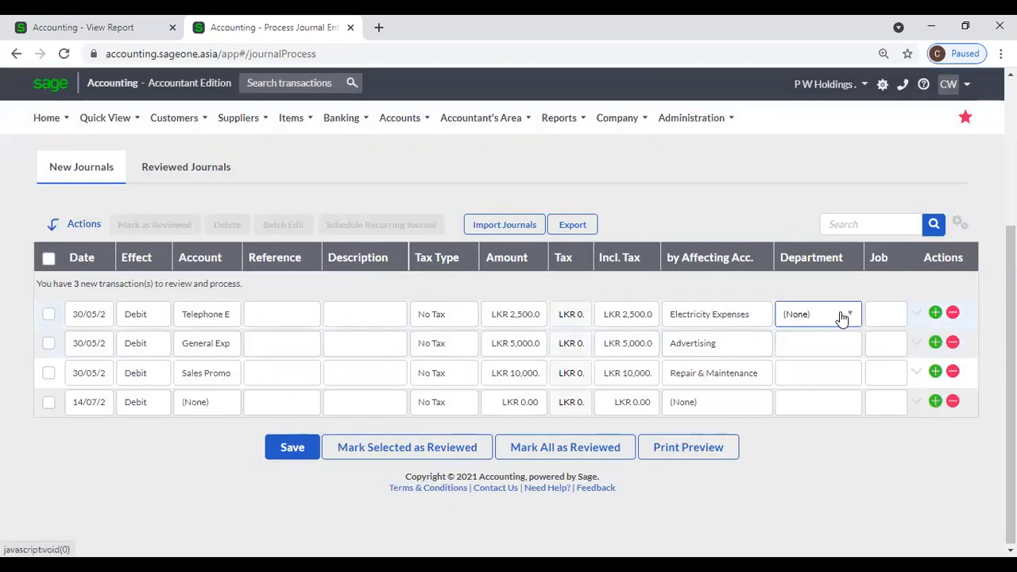
click(841, 316)
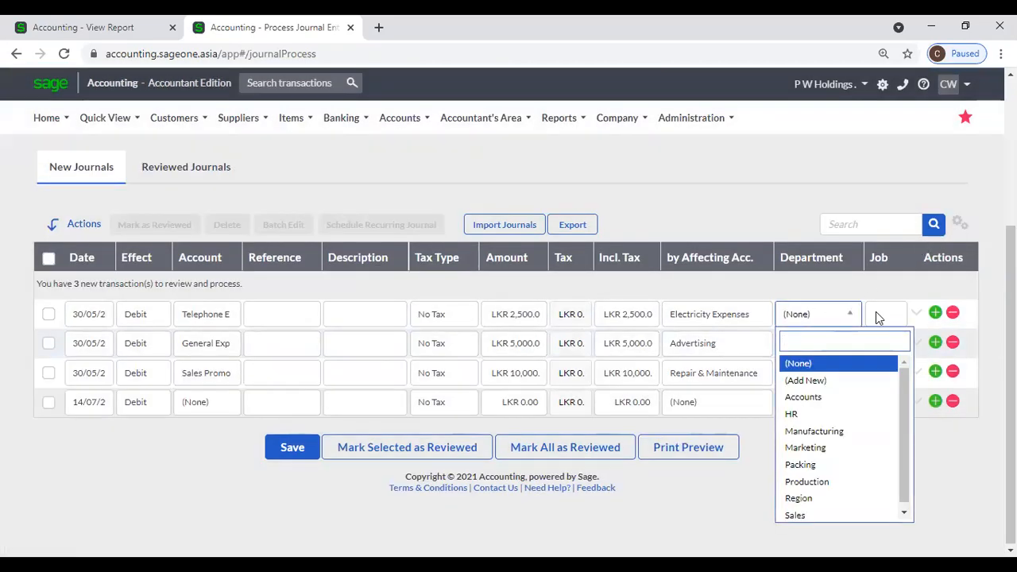
click(876, 312)
click(876, 312)
click(814, 319)
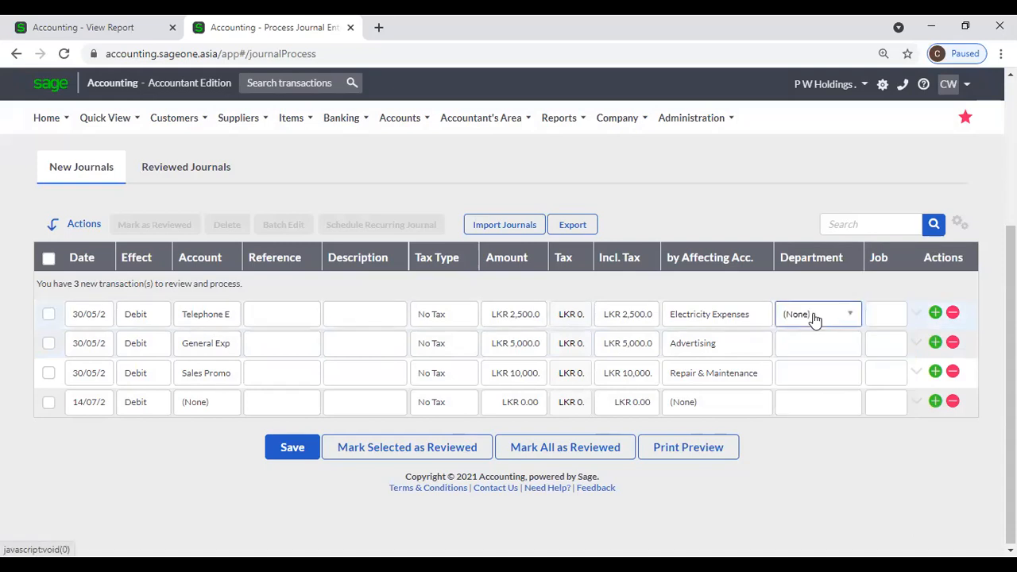
click(814, 318)
click(822, 414)
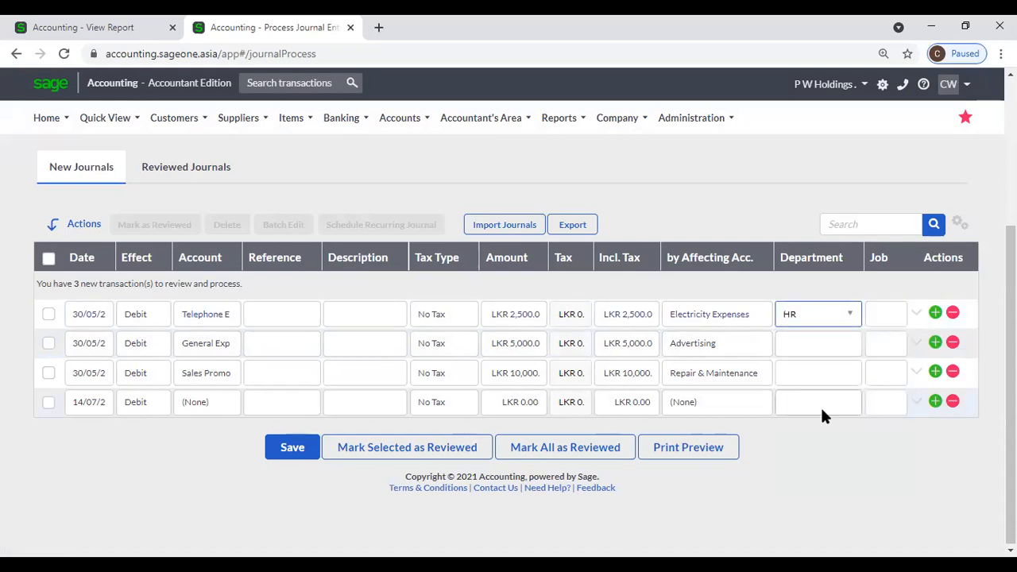
Step: Check the department columns in the report tab, and reset the first journal line's department to (None)
click(87, 31)
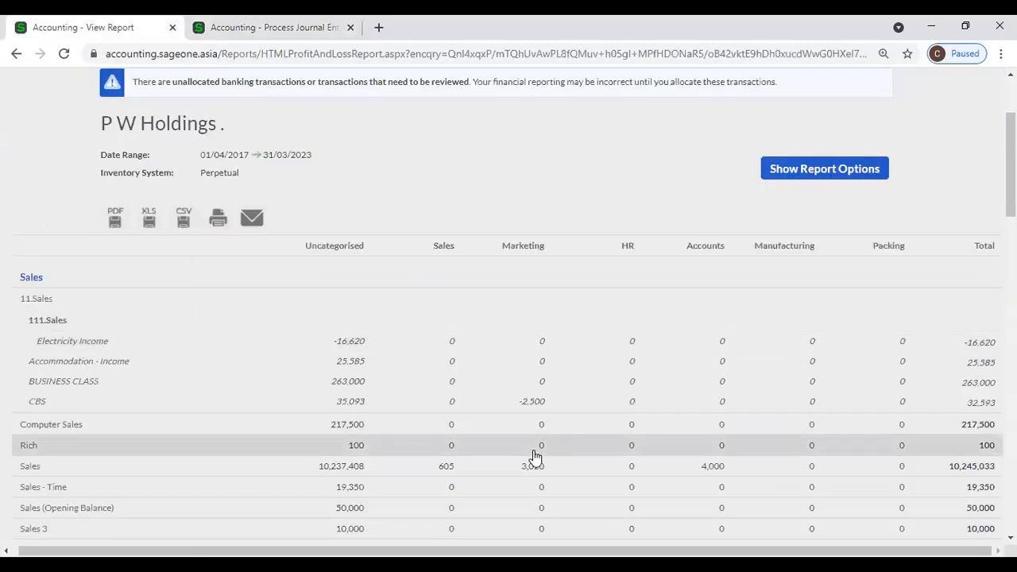
click(238, 27)
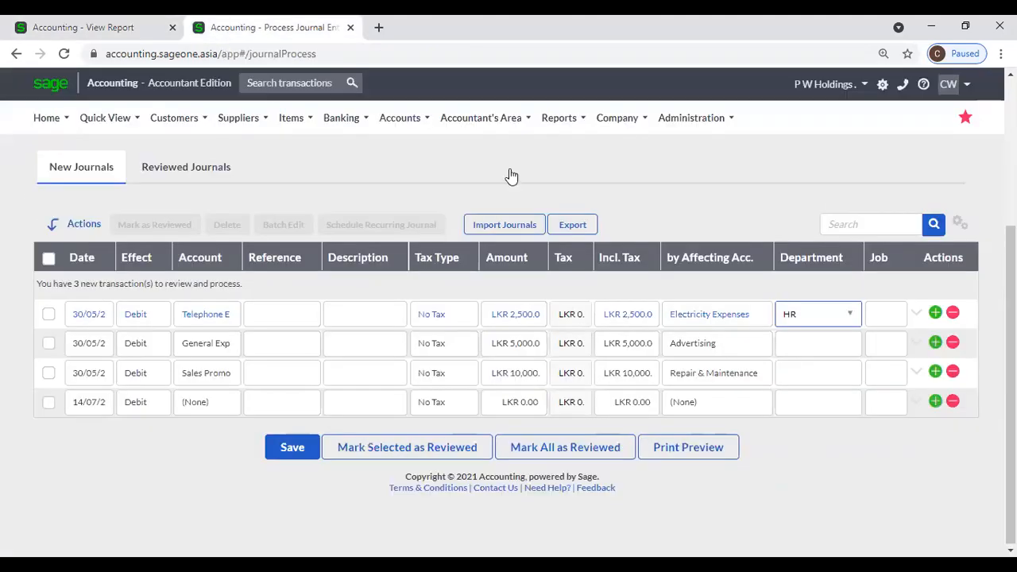
click(849, 314)
click(817, 367)
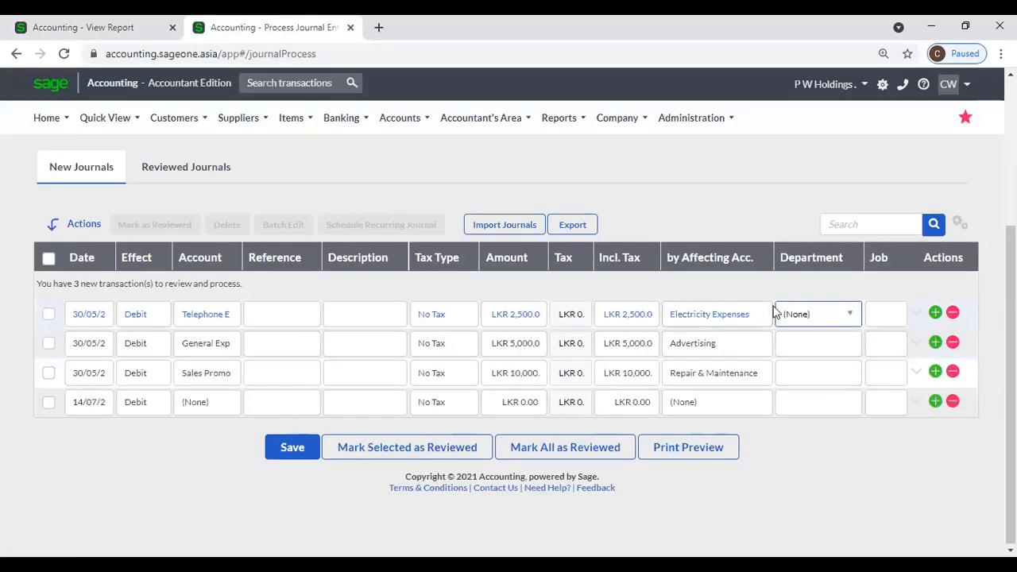
Step: Group the Profit and Loss report by the Job analysis code and regenerate it
click(90, 28)
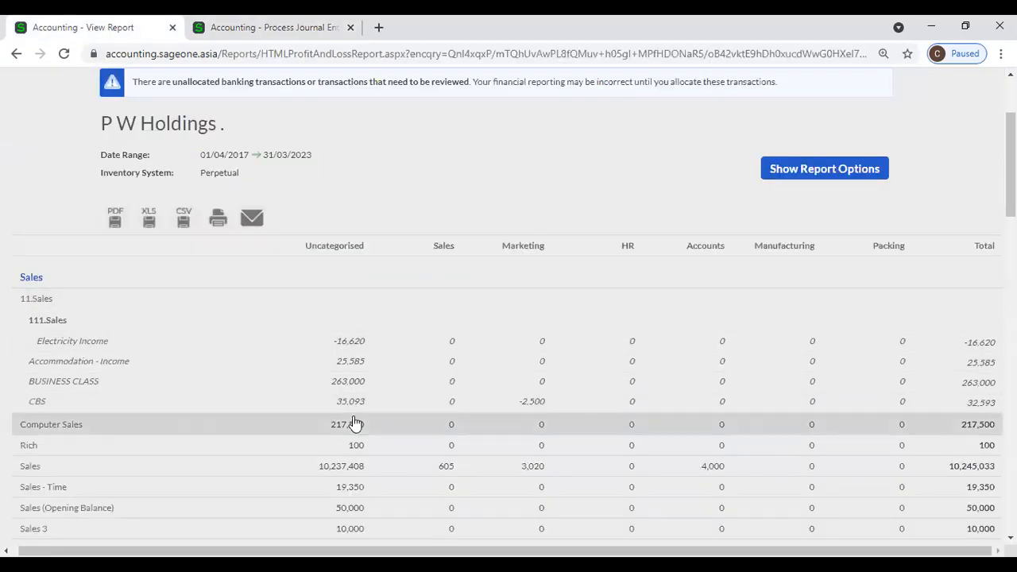
click(192, 23)
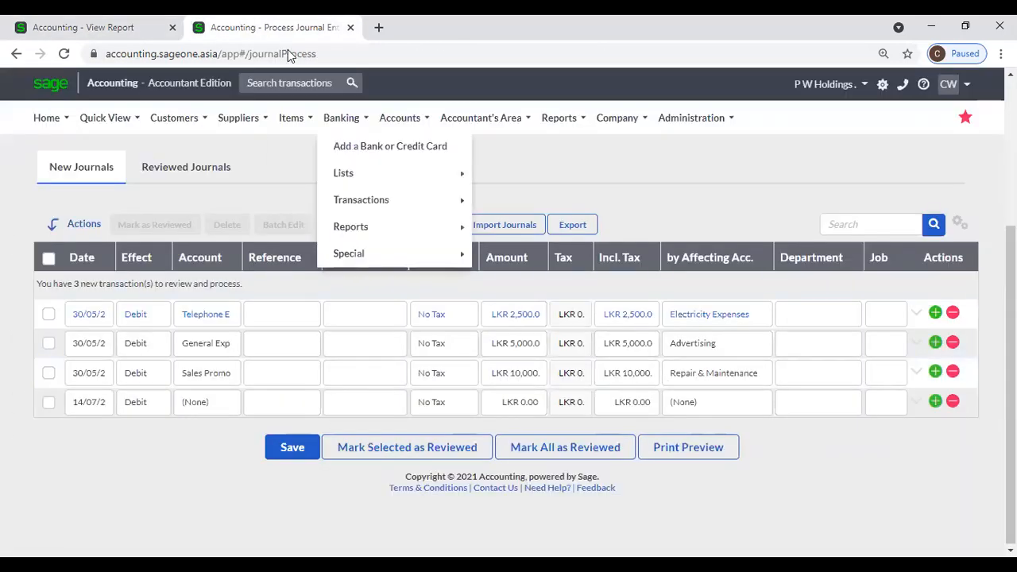
click(103, 27)
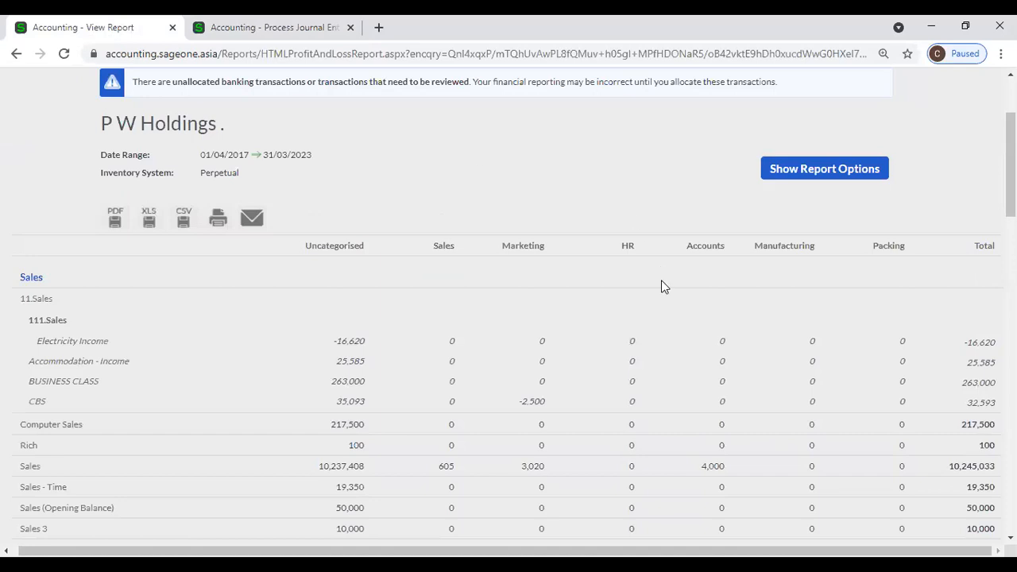
click(845, 167)
click(710, 291)
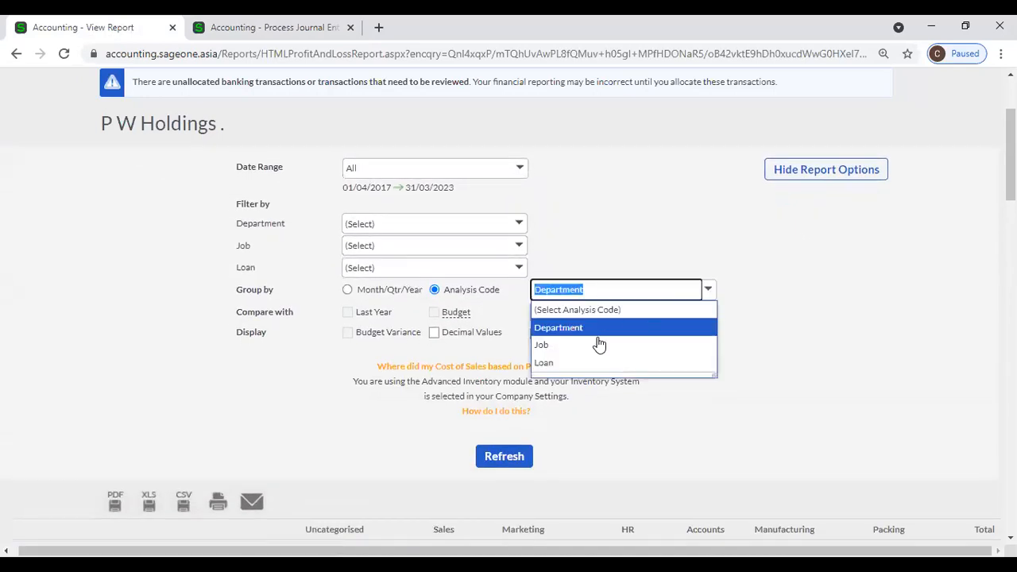
click(600, 350)
click(505, 459)
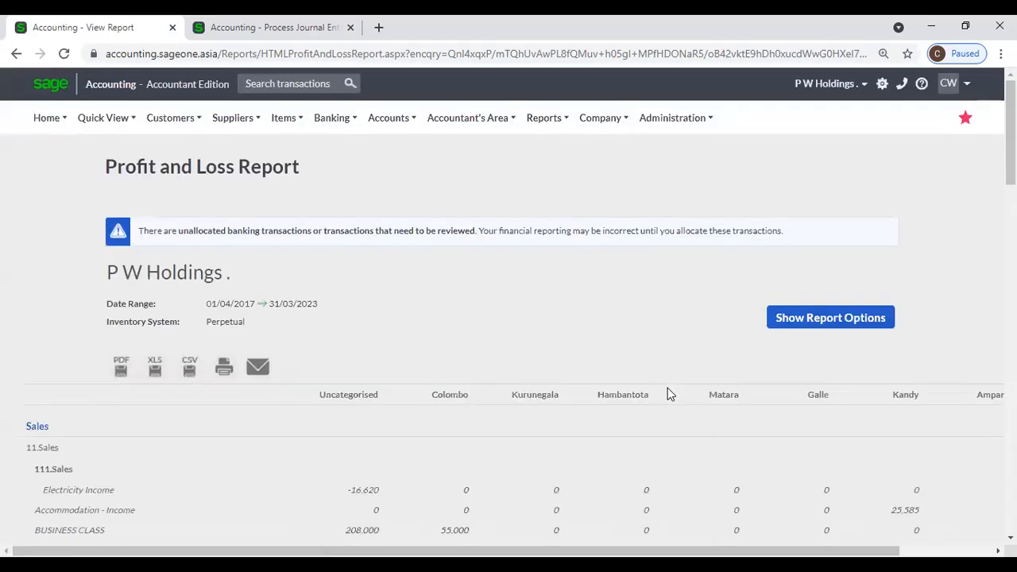
Step: Examine the sales, cost of sales, gross profit and expense figures across the job columns and the uncategorised column
scroll(668, 394, down, 2)
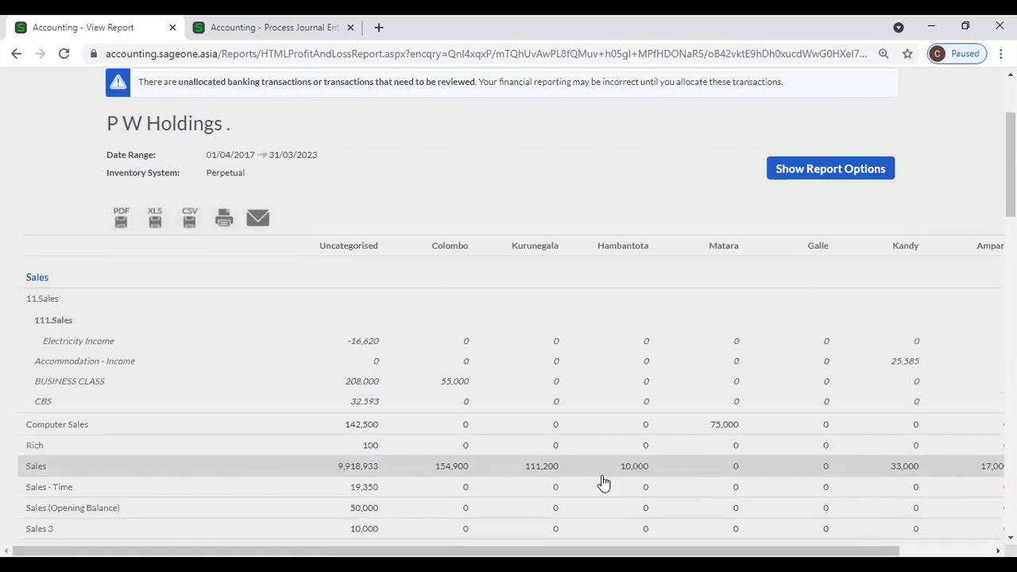
scroll(612, 489, up, 2)
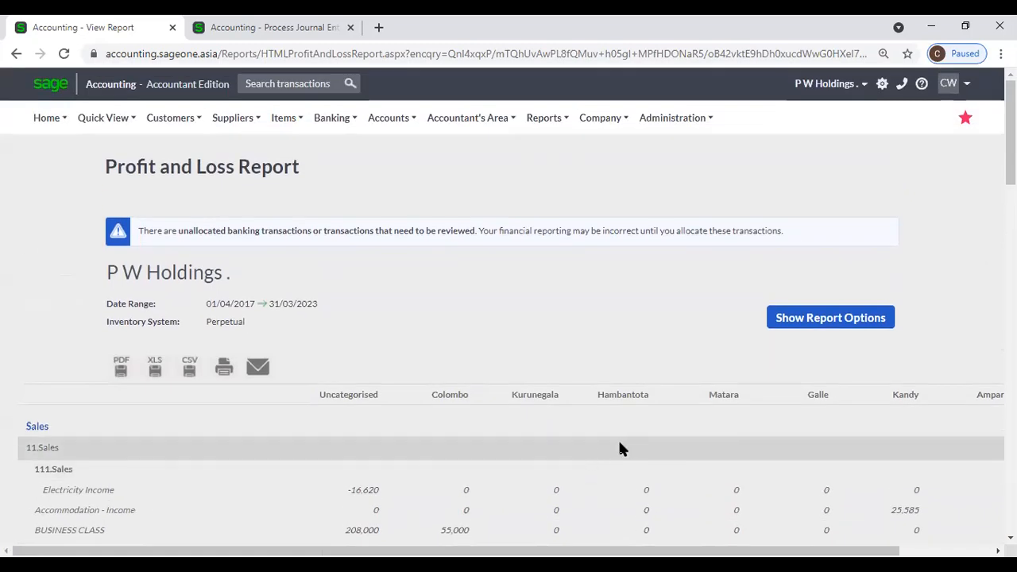
scroll(620, 449, down, 10)
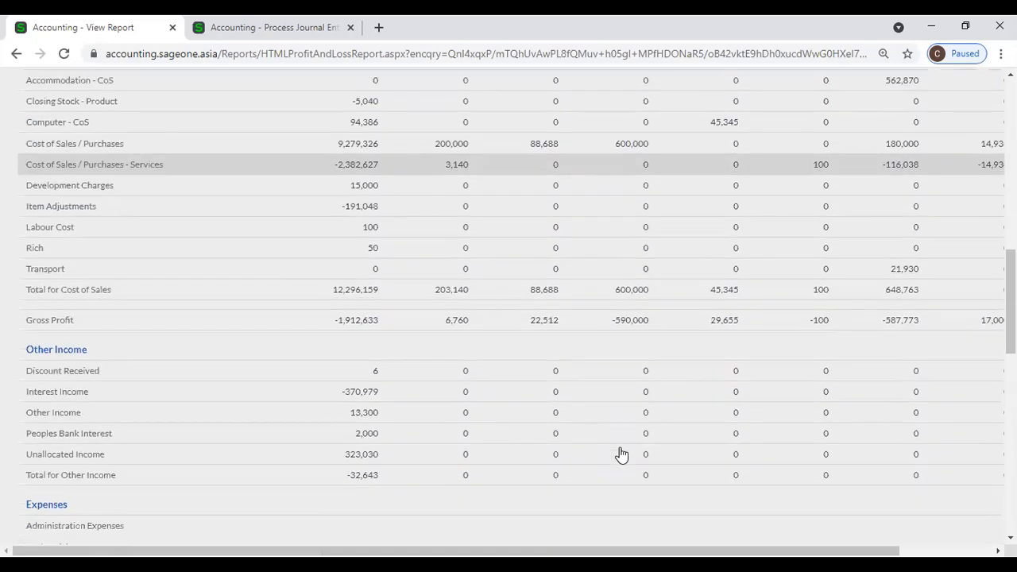
scroll(622, 455, down, 3)
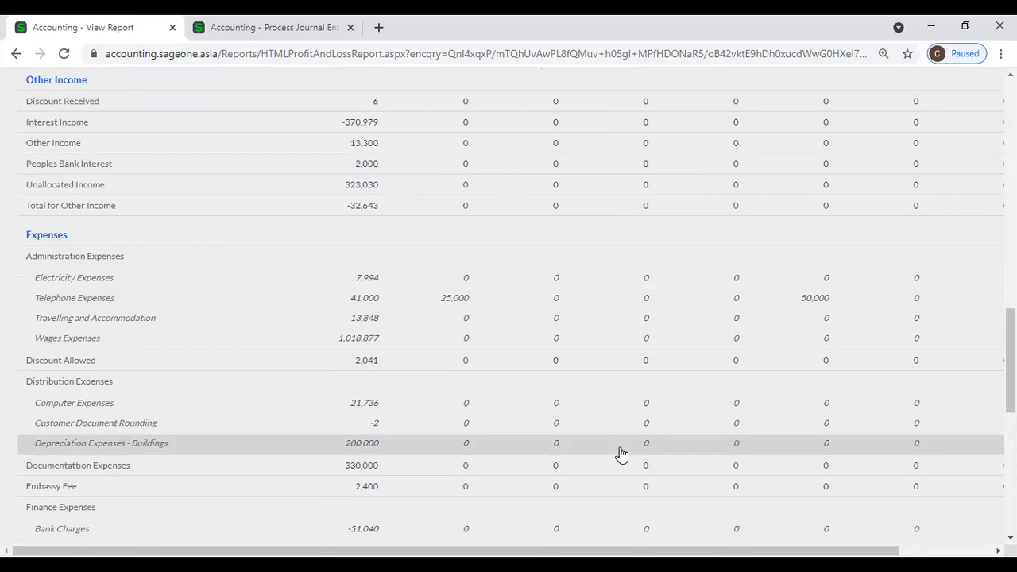
scroll(575, 397, up, 15)
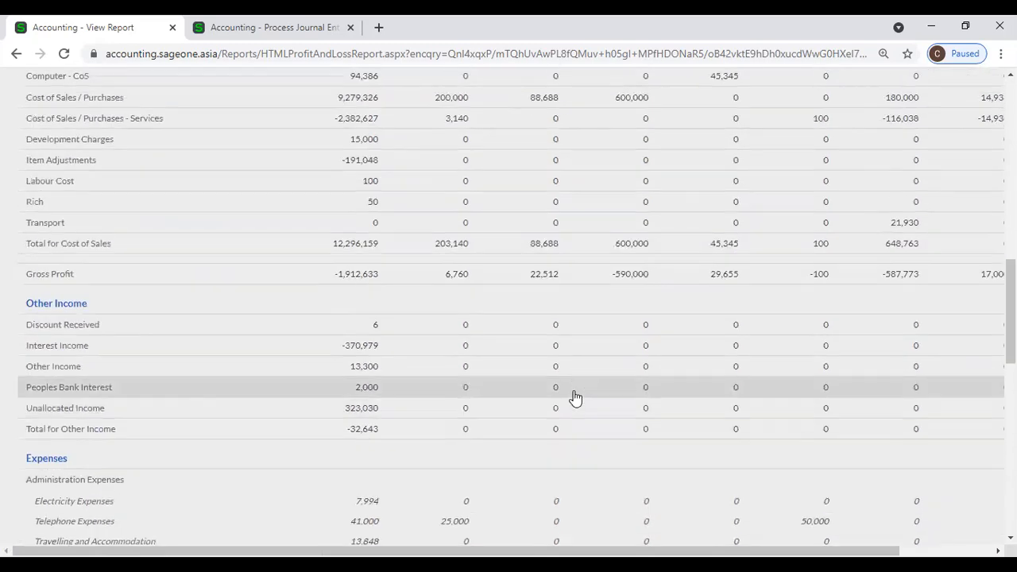
scroll(575, 396, up, 3)
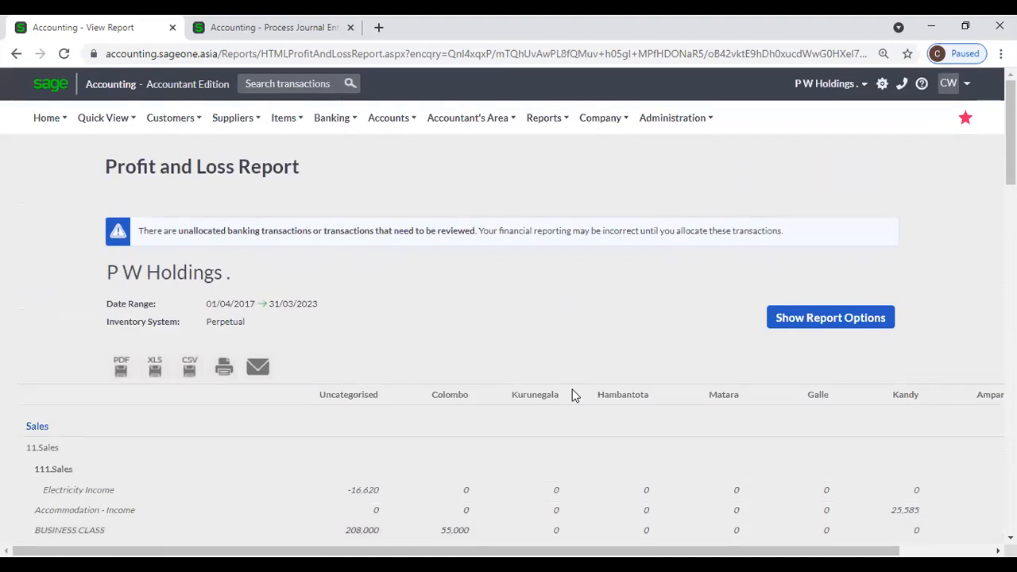
click(598, 121)
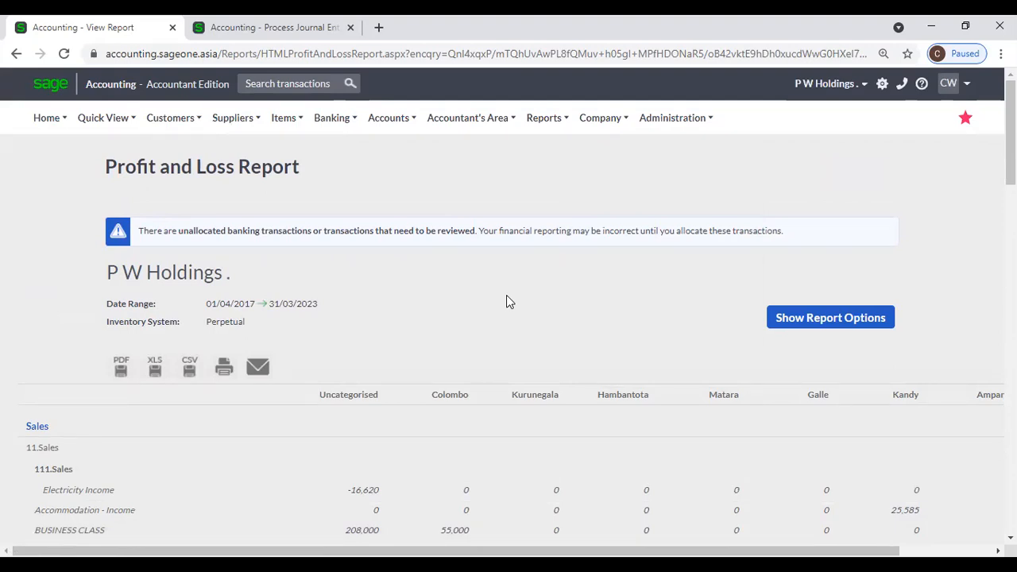
scroll(509, 306, down, 2)
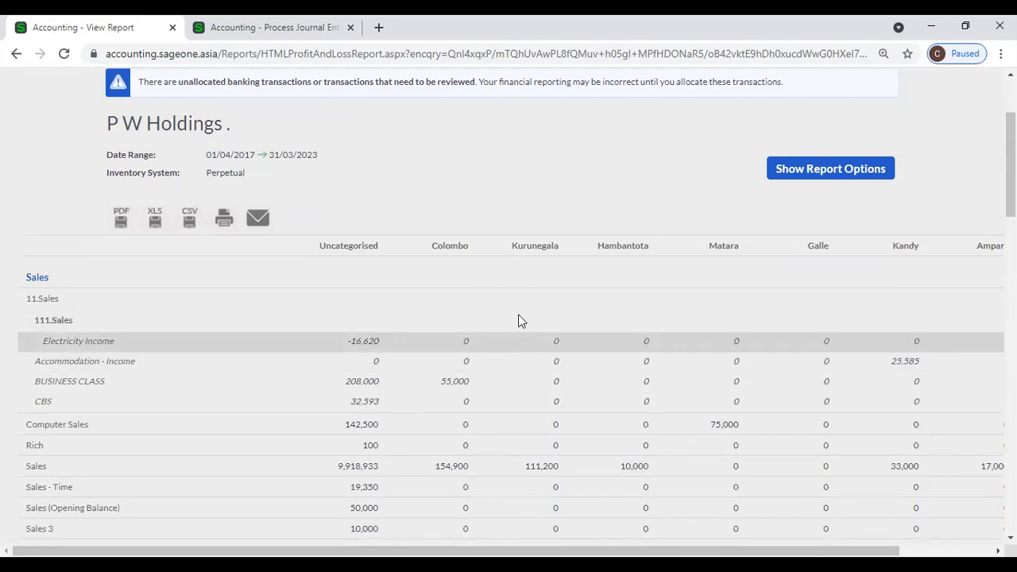
scroll(518, 302, down, 3)
scroll(518, 306, up, 3)
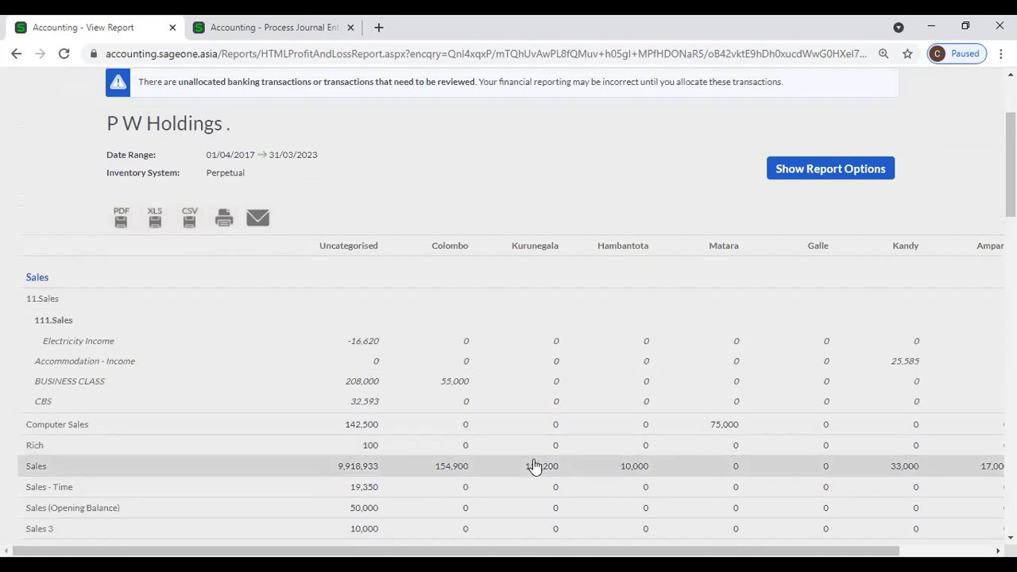
Step: Switch the grouping to Month/Qtr/Year, filter the report by the Sales department and regenerate it
click(794, 168)
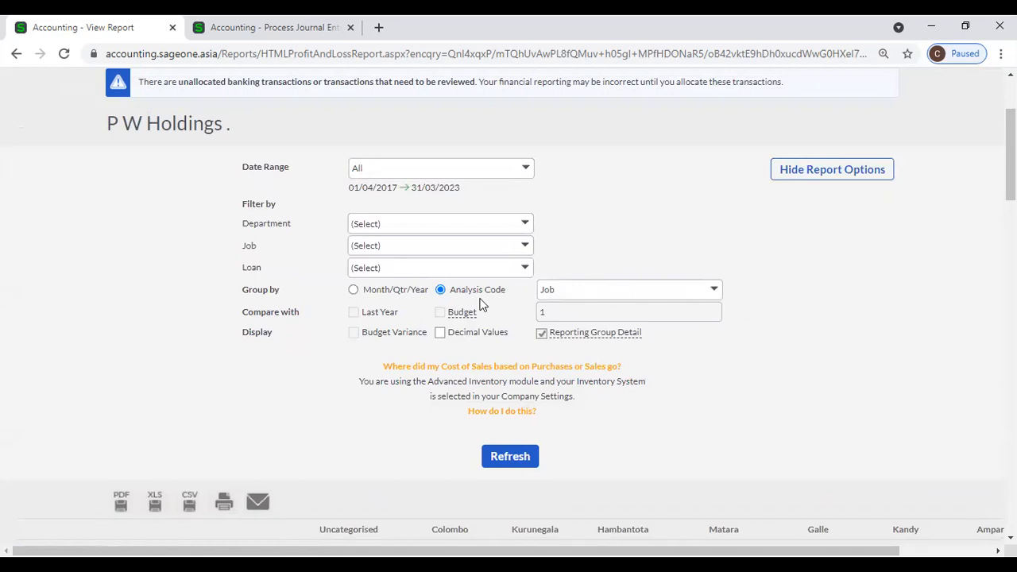
click(354, 290)
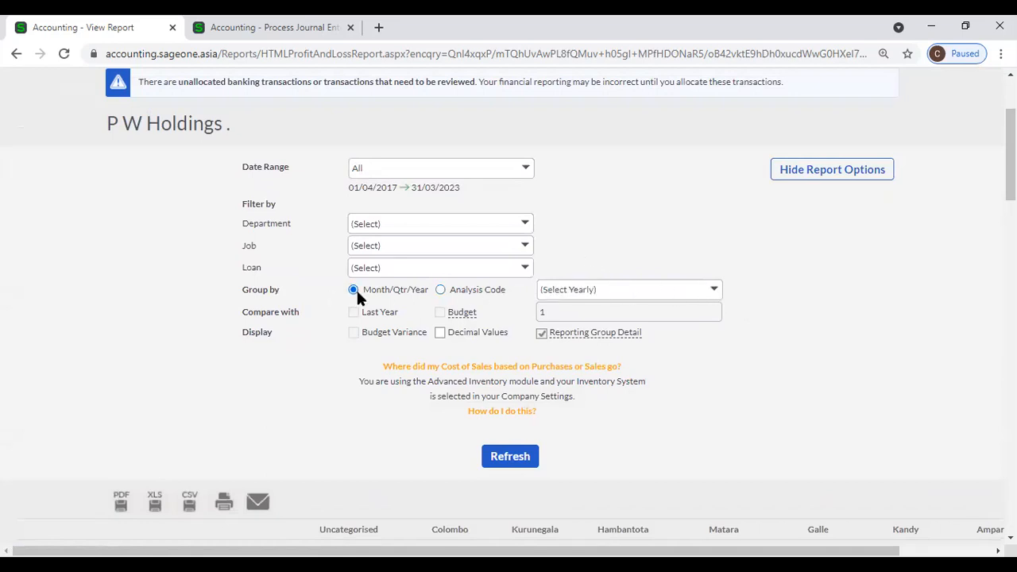
click(520, 230)
click(457, 263)
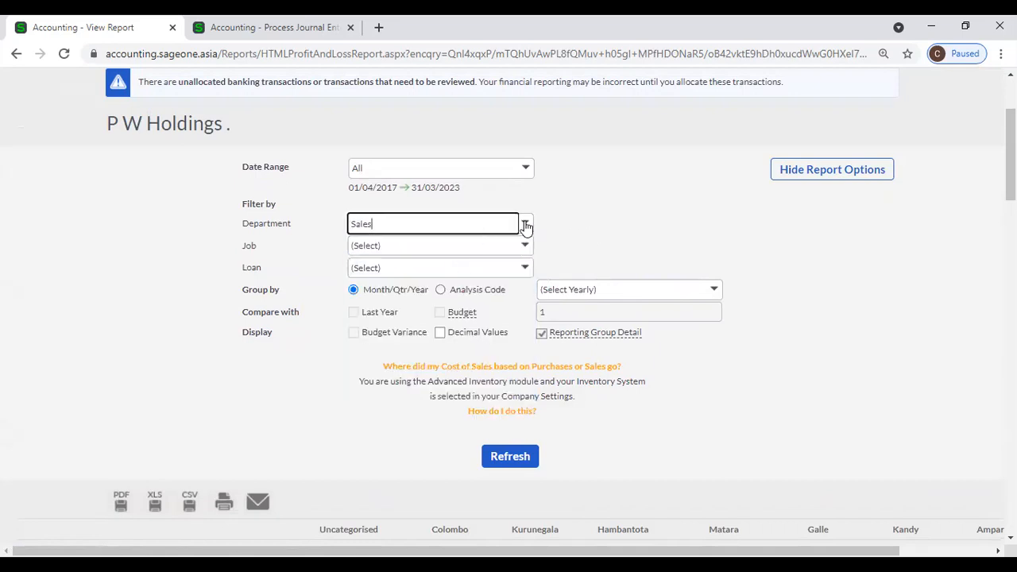
click(493, 459)
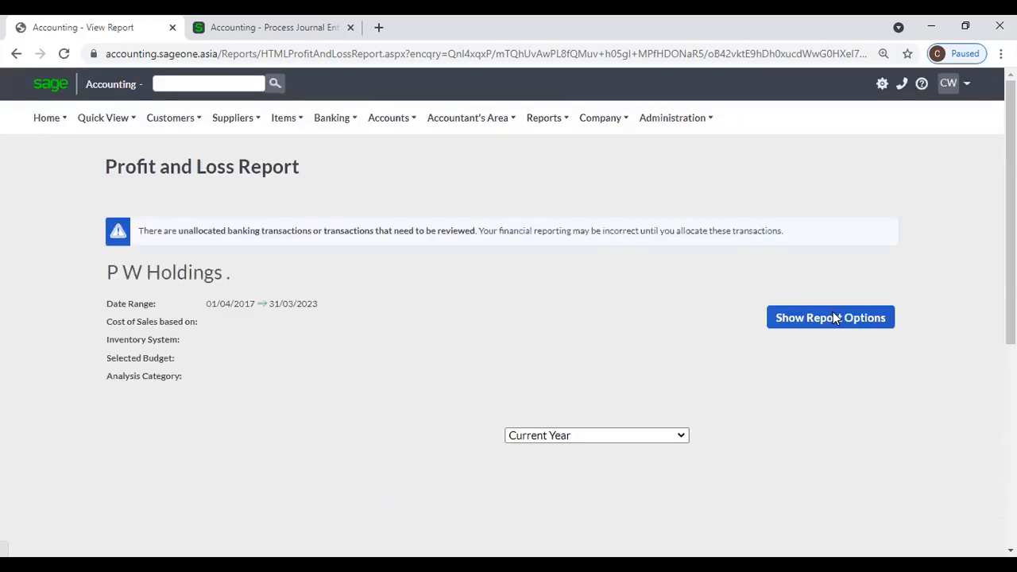
scroll(833, 318, down, 2)
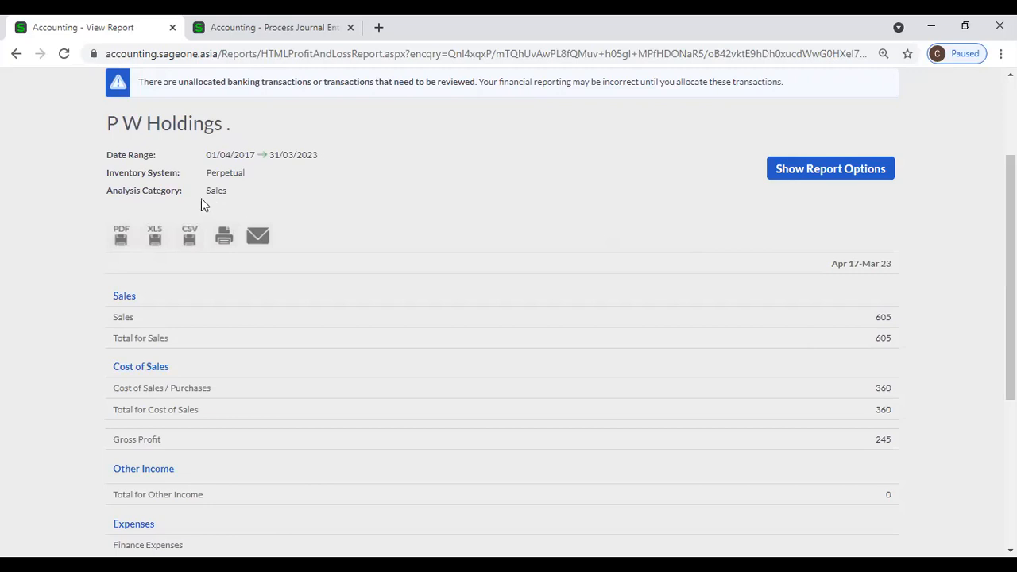
Step: Set the report's date range to Yearly for the current year
click(782, 178)
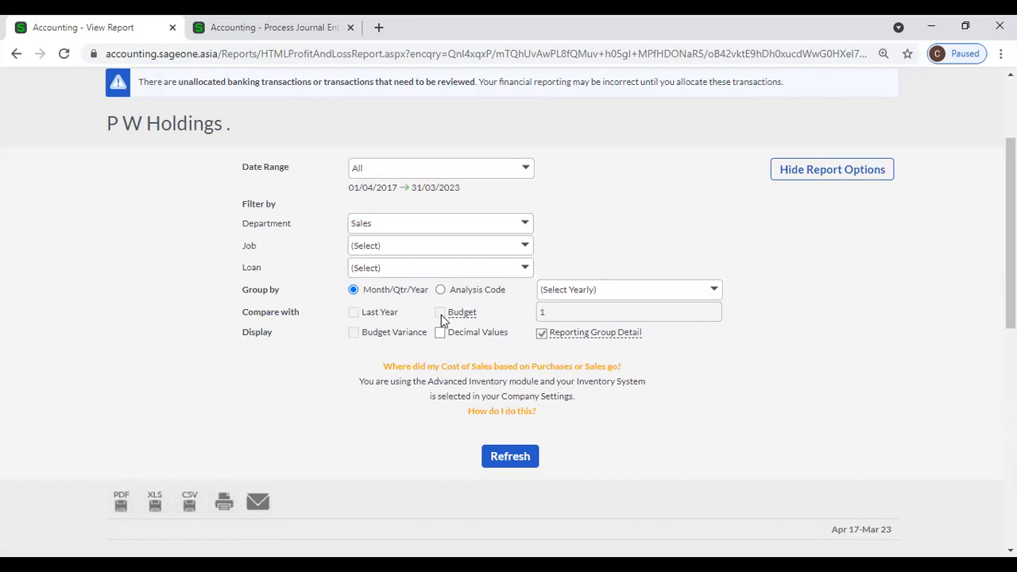
click(521, 176)
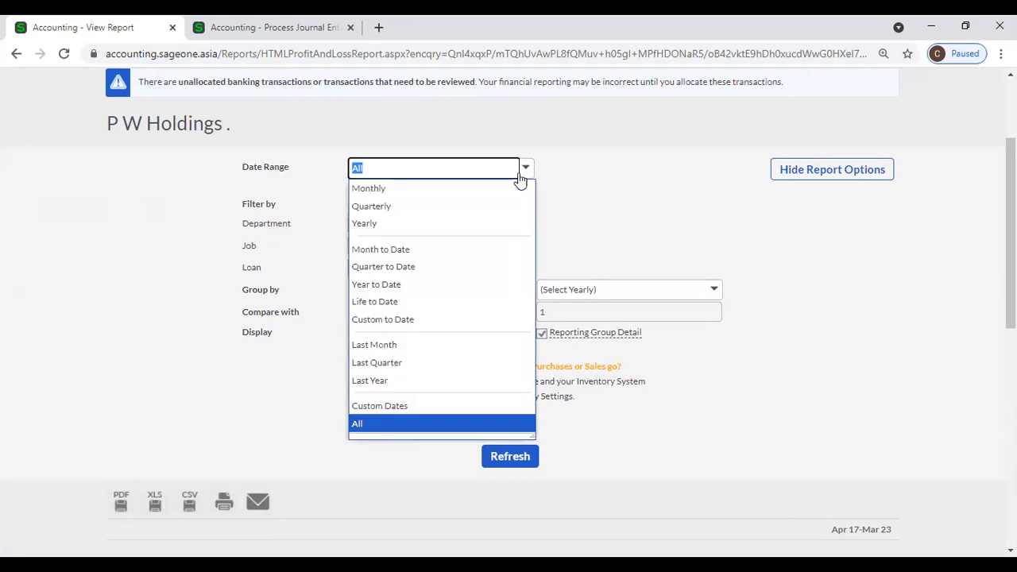
click(447, 222)
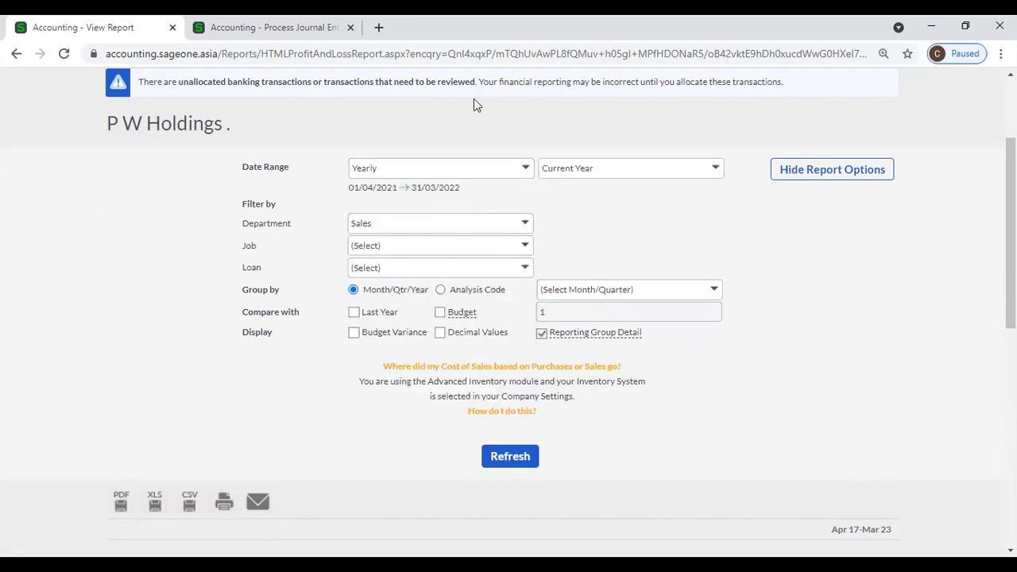
Step: Look up the company's budget commands from the journal entries page, and return to the report tab
click(319, 32)
mouse_move(624, 118)
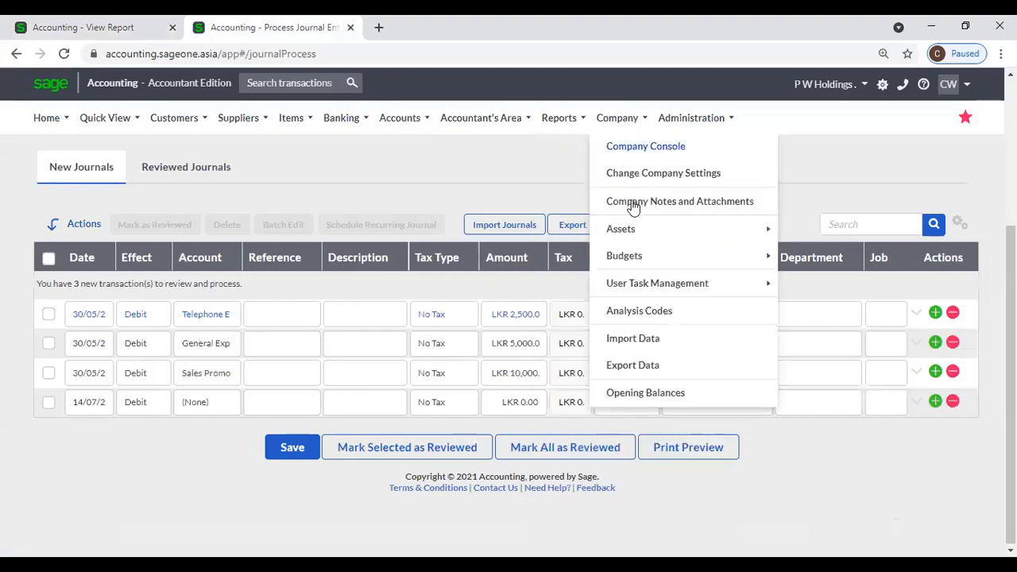
mouse_move(624, 255)
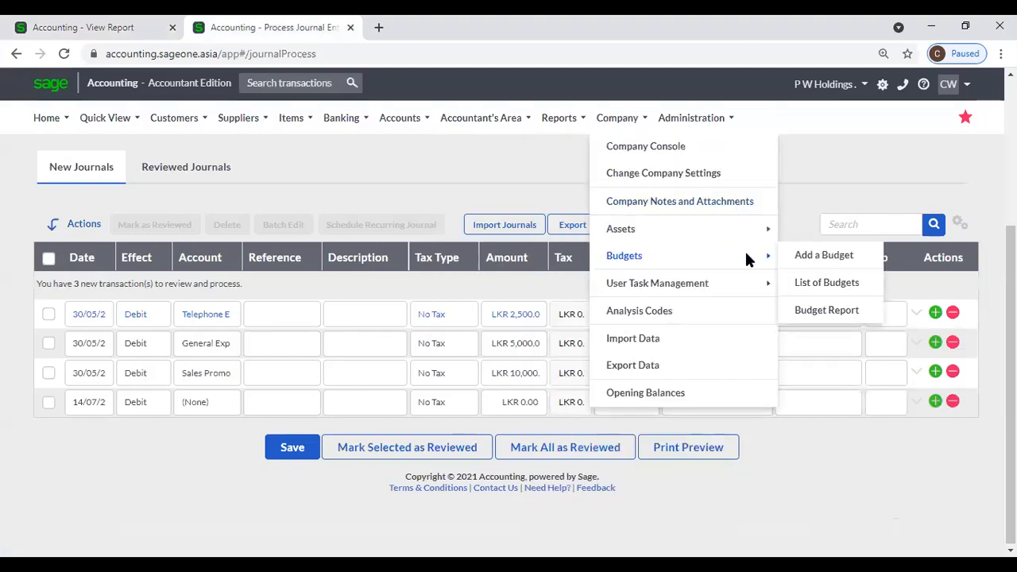
click(105, 26)
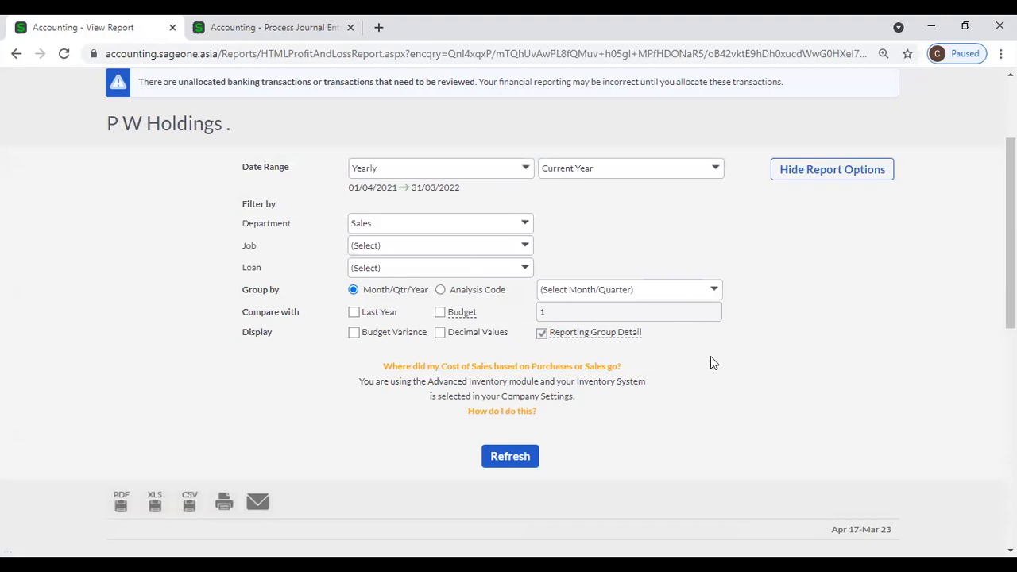
Step: Turn on the comparison with budget 1 and regenerate the report with actual and budget columns
click(440, 313)
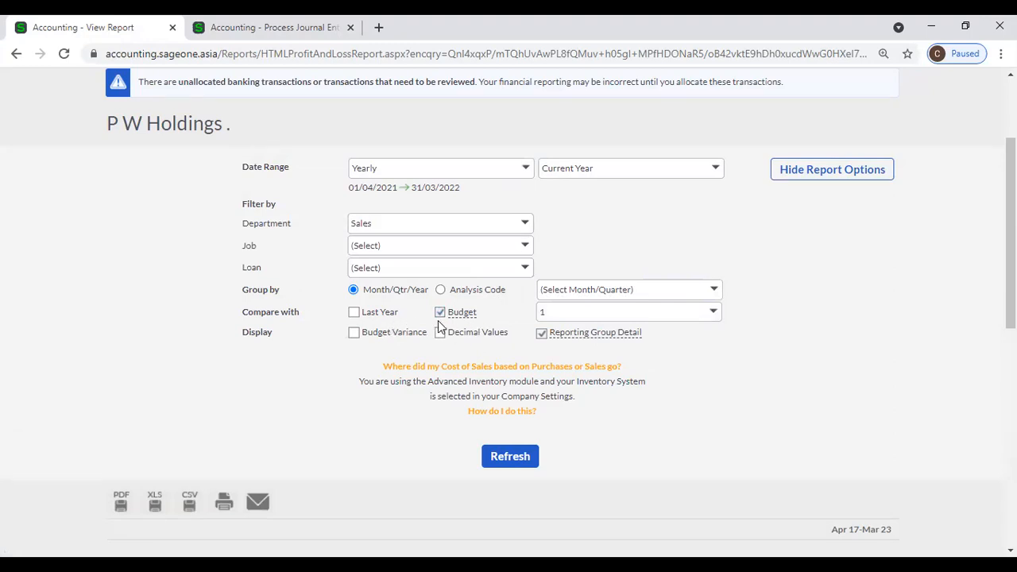
mouse_move(457, 320)
click(513, 459)
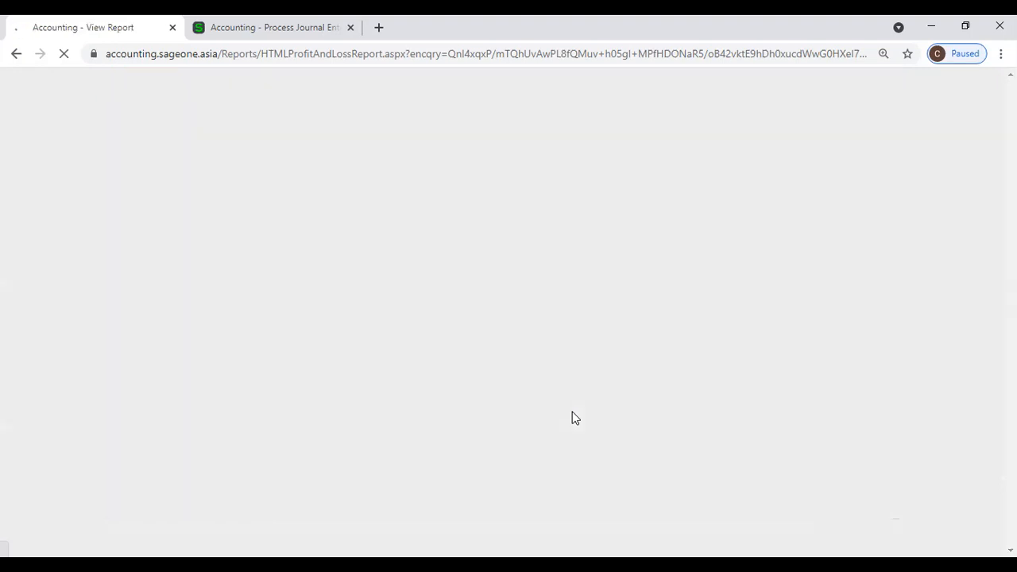
scroll(614, 409, down, 3)
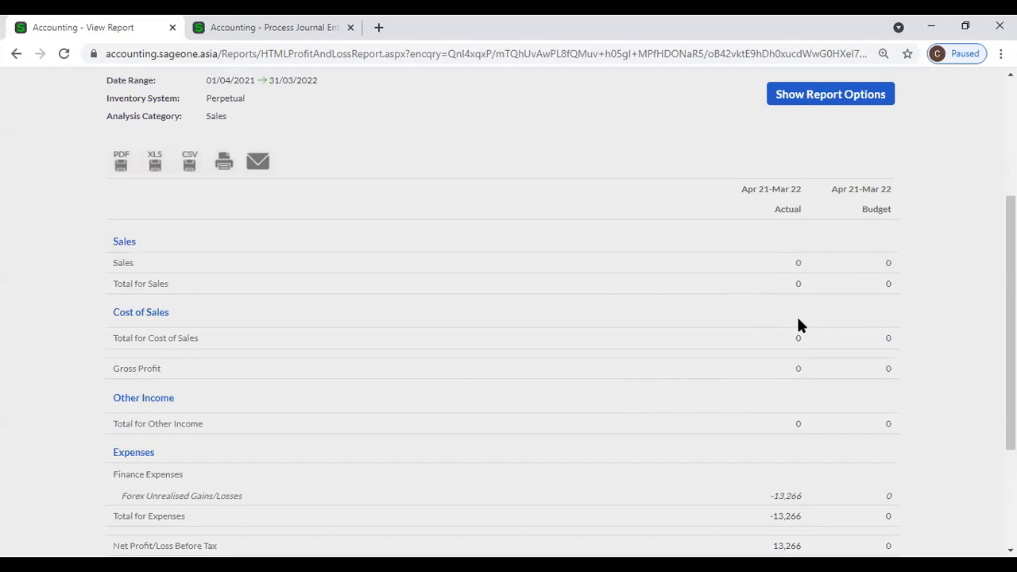
Step: Change the comparison budget to RUH1, regenerate the report and review its actual and budget columns
click(797, 97)
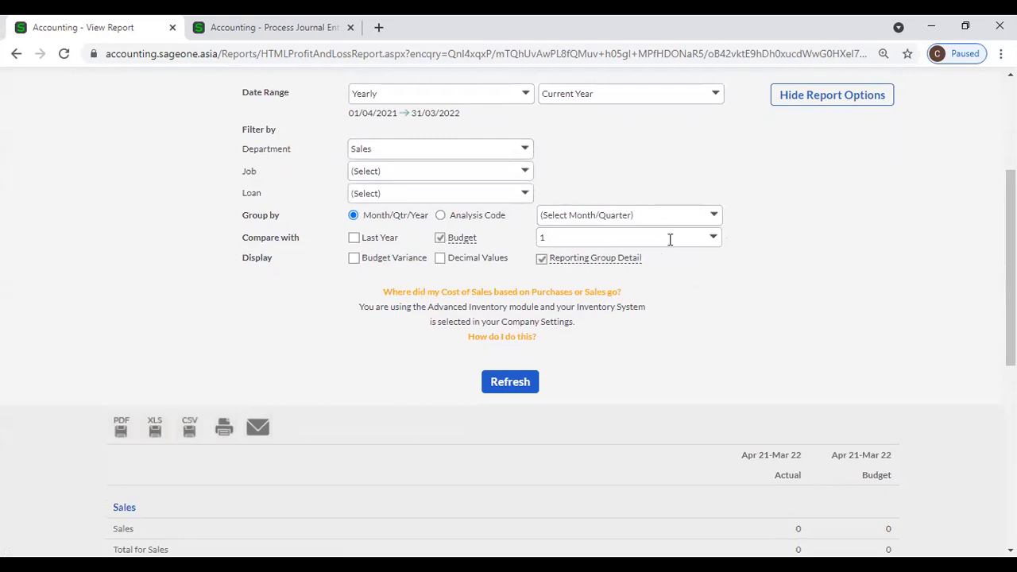
click(713, 238)
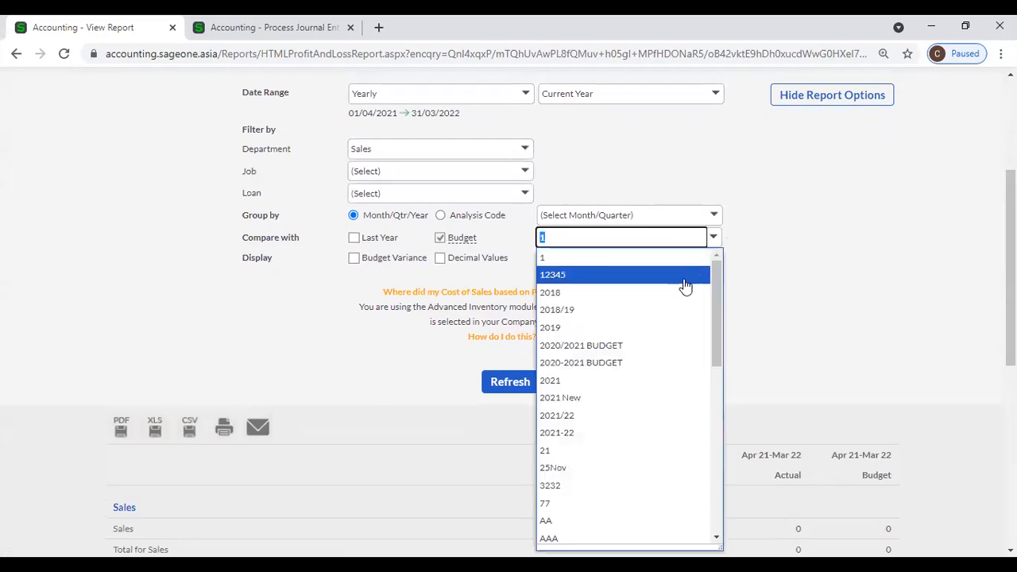
scroll(650, 364, down, 3)
scroll(650, 364, down, 3)
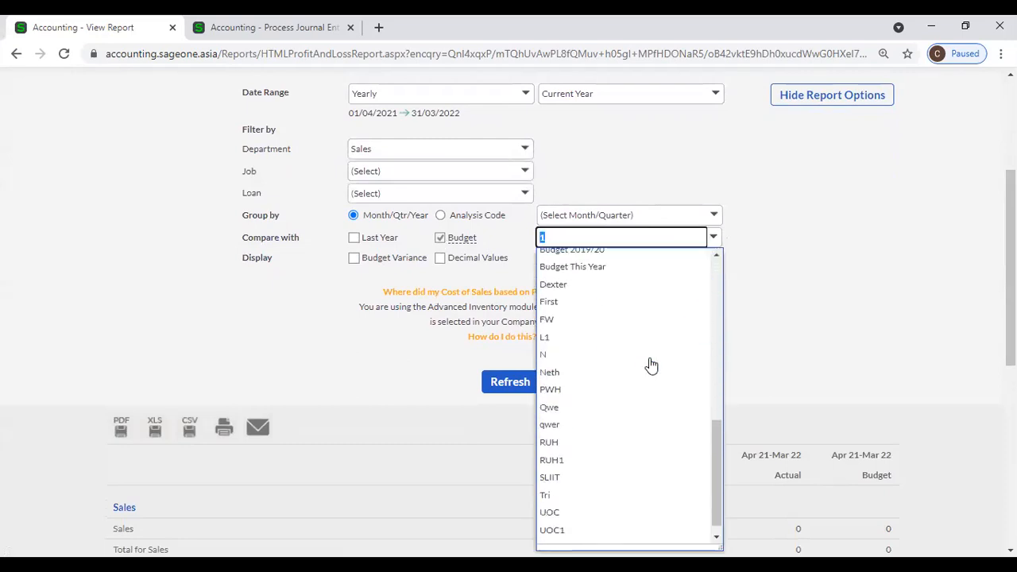
click(622, 457)
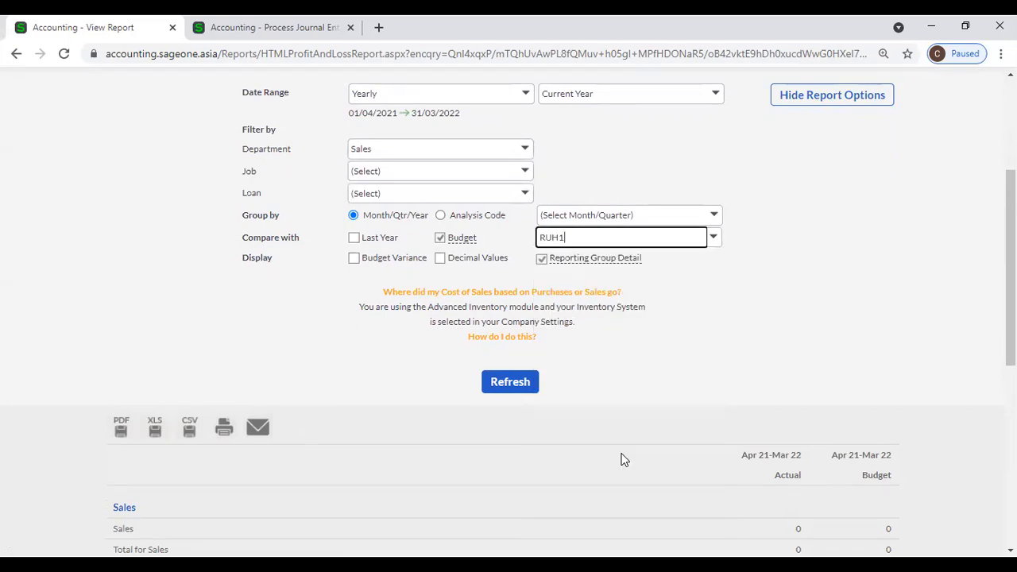
click(515, 388)
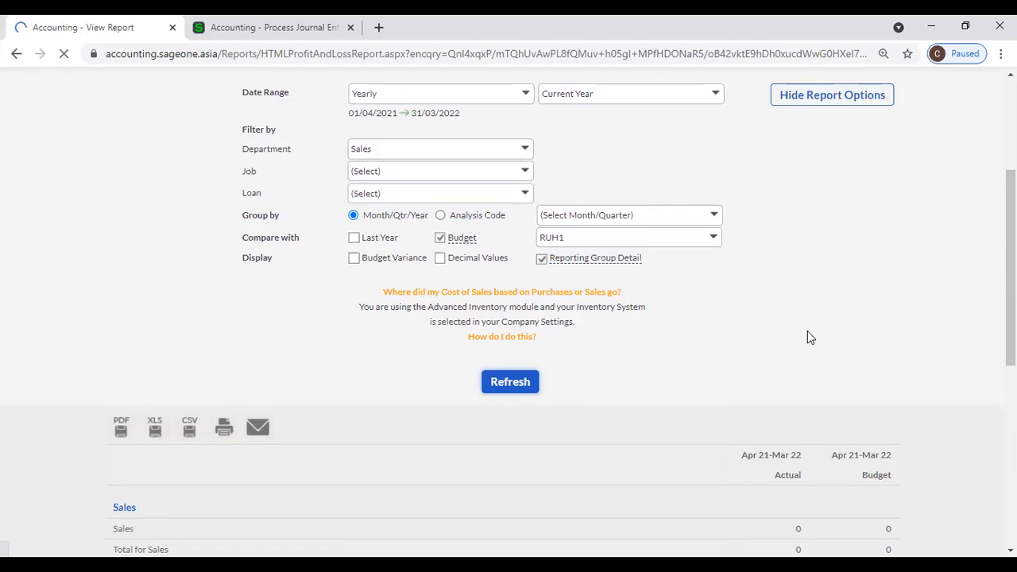
scroll(807, 330, down, 5)
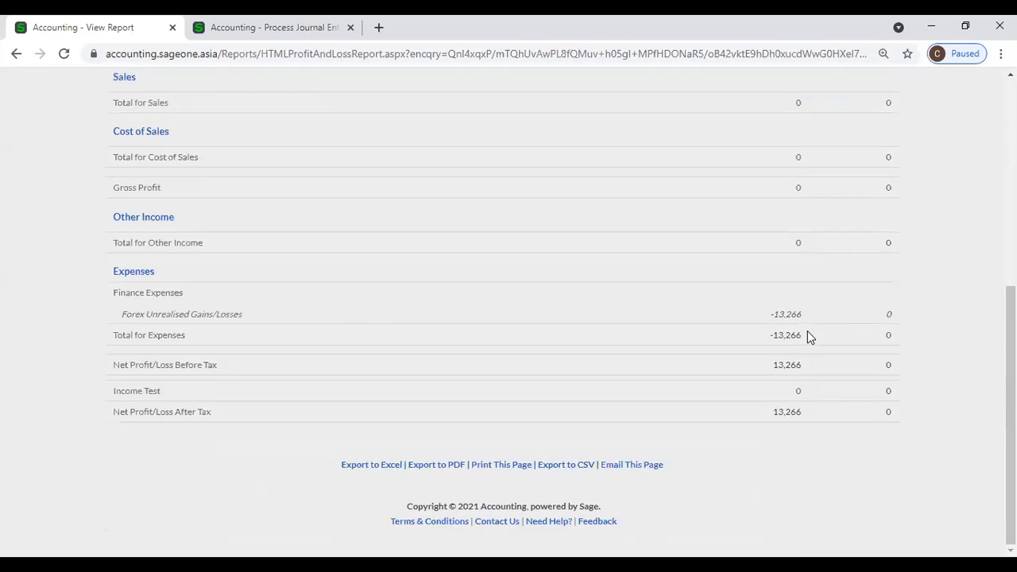
scroll(808, 334, up, 4)
scroll(808, 302, up, 2)
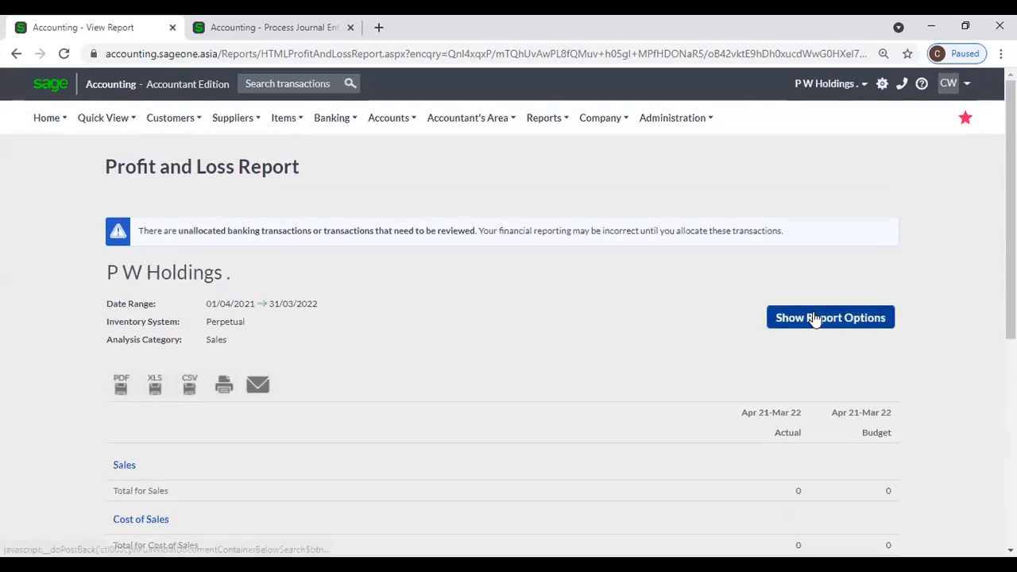
Step: Compare the current year with last year instead of the budget, regenerate the report and review both years' figures
click(813, 319)
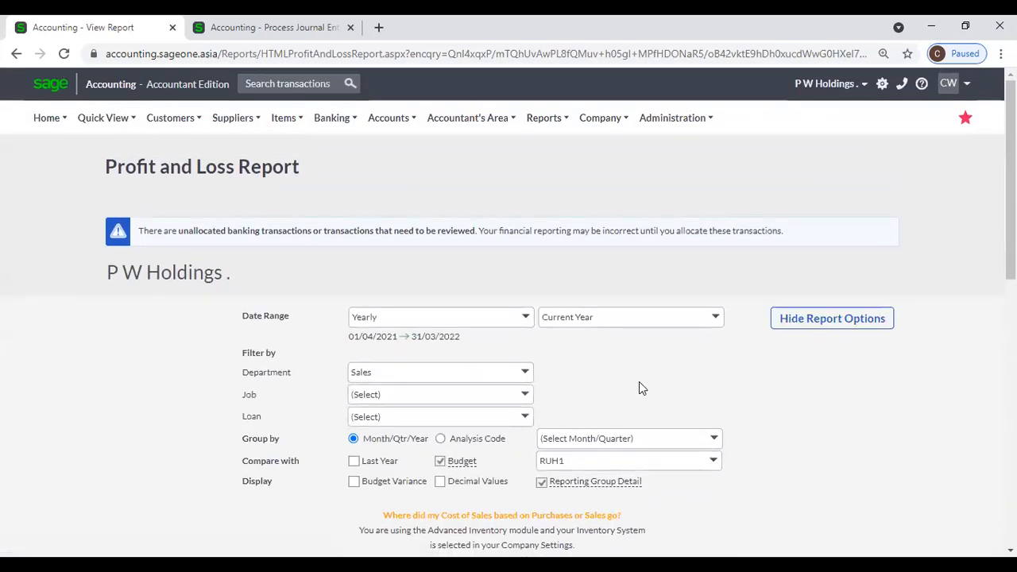
scroll(639, 388, down, 1)
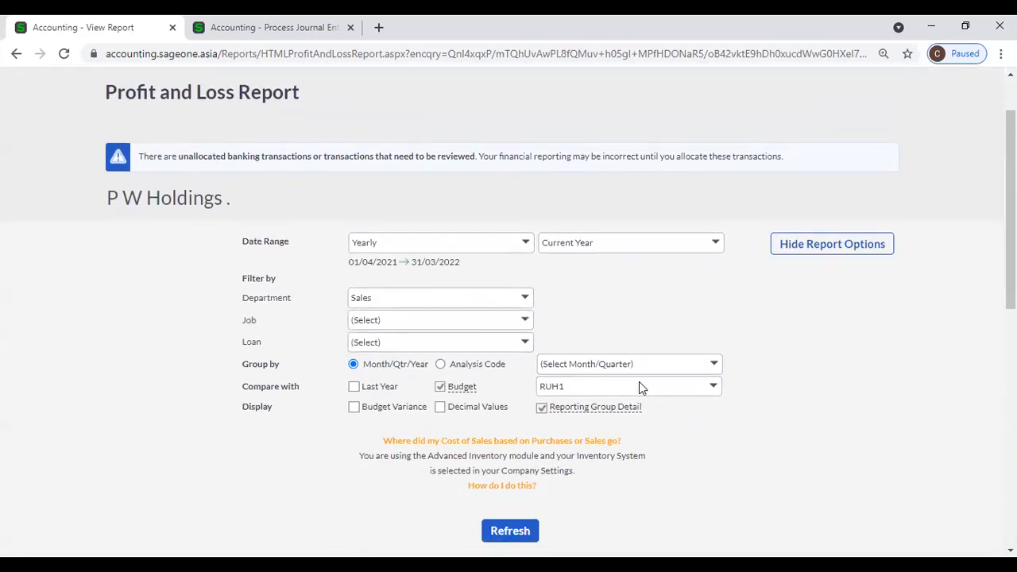
click(355, 388)
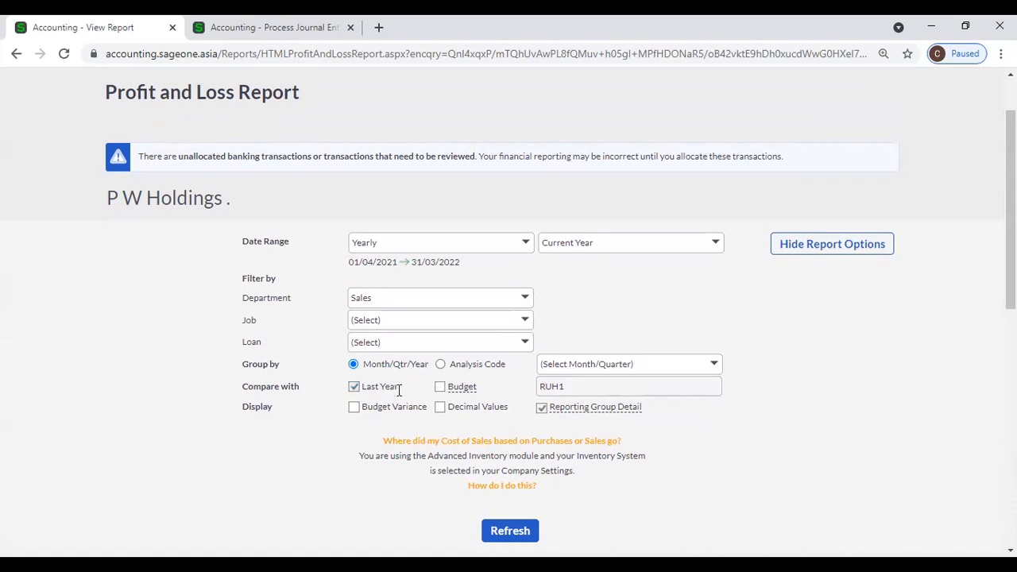
click(511, 531)
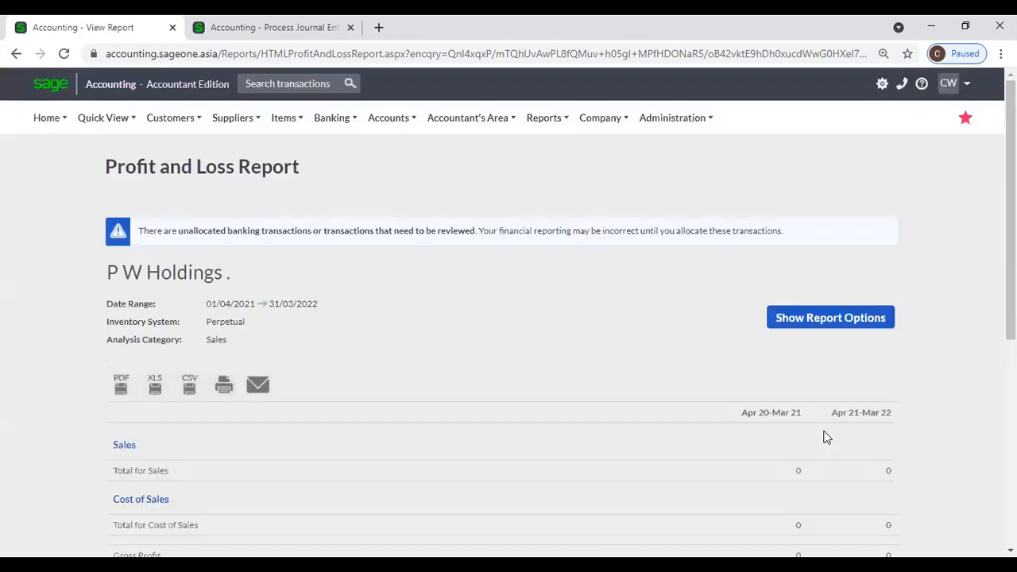
scroll(824, 436, down, 2)
scroll(890, 317, down, 3)
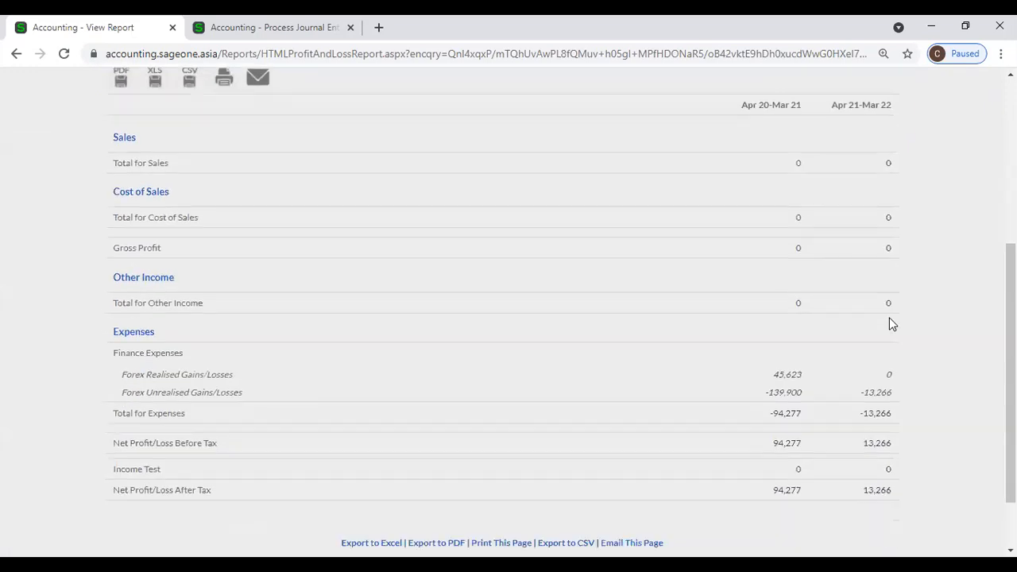
scroll(890, 322, up, 4)
scroll(890, 324, up, 1)
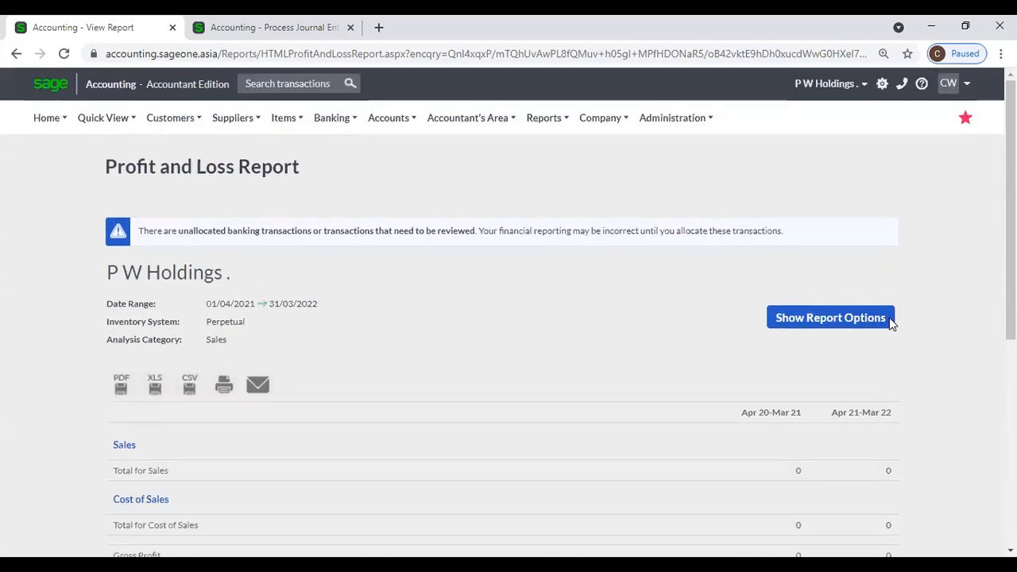
Step: Switch the report's comparison back to a budget and set the yearly date range to Last Year
click(843, 323)
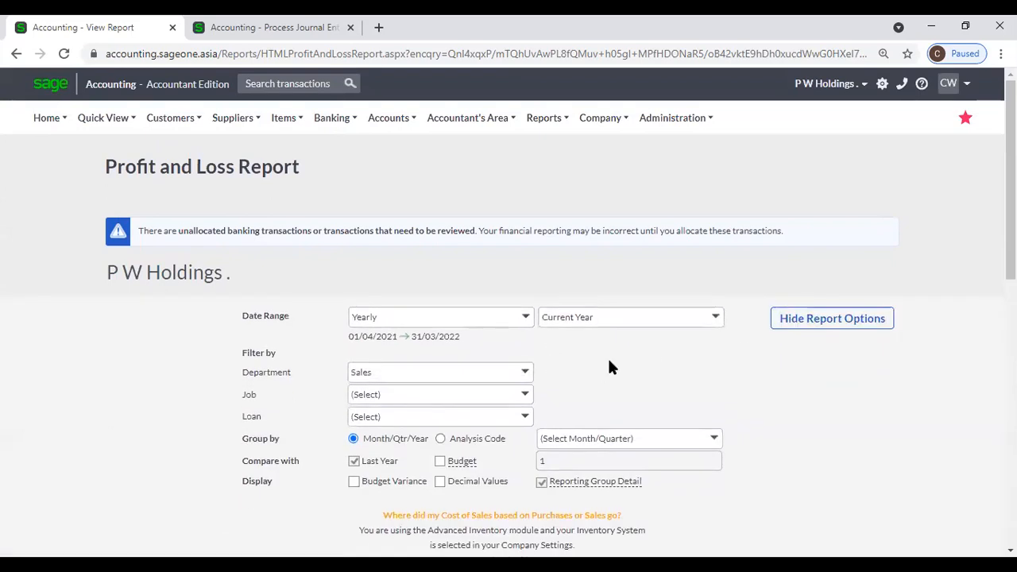
scroll(608, 370, down, 1)
click(440, 388)
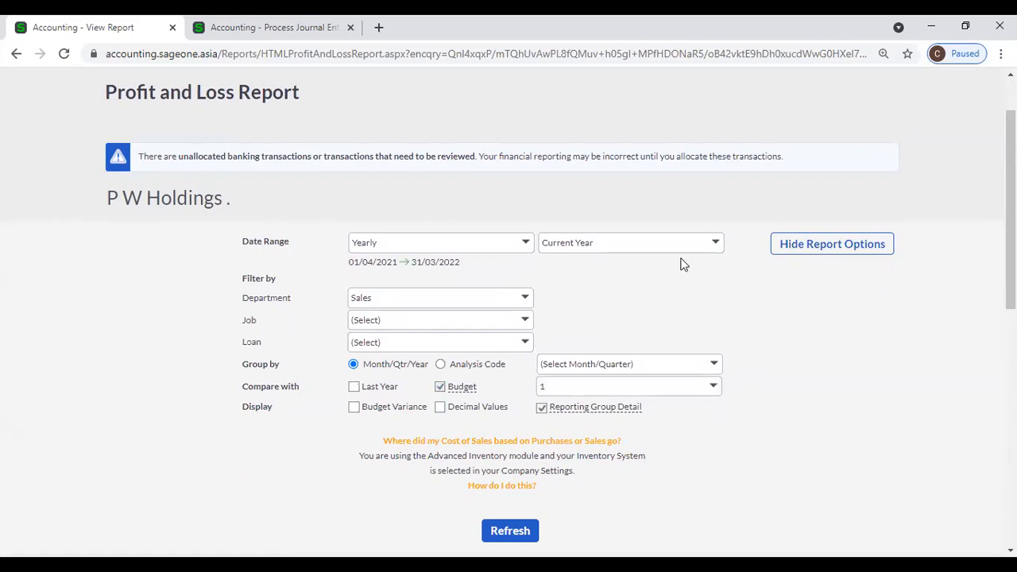
click(715, 245)
click(631, 282)
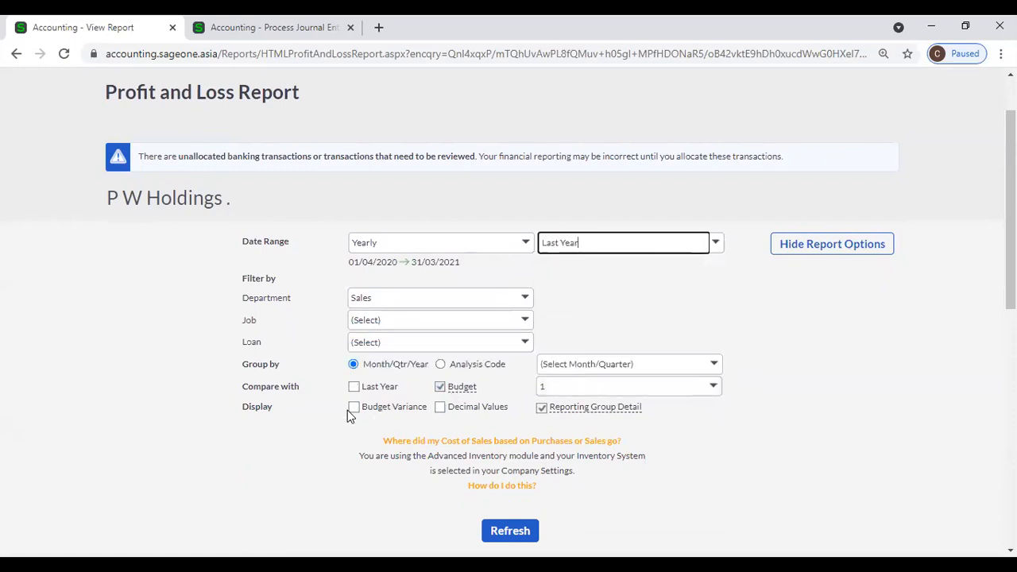
Step: Display the budget variance against 2020/2021 BUDGET, regenerate the report and review the actual, budget and variance columns
click(353, 408)
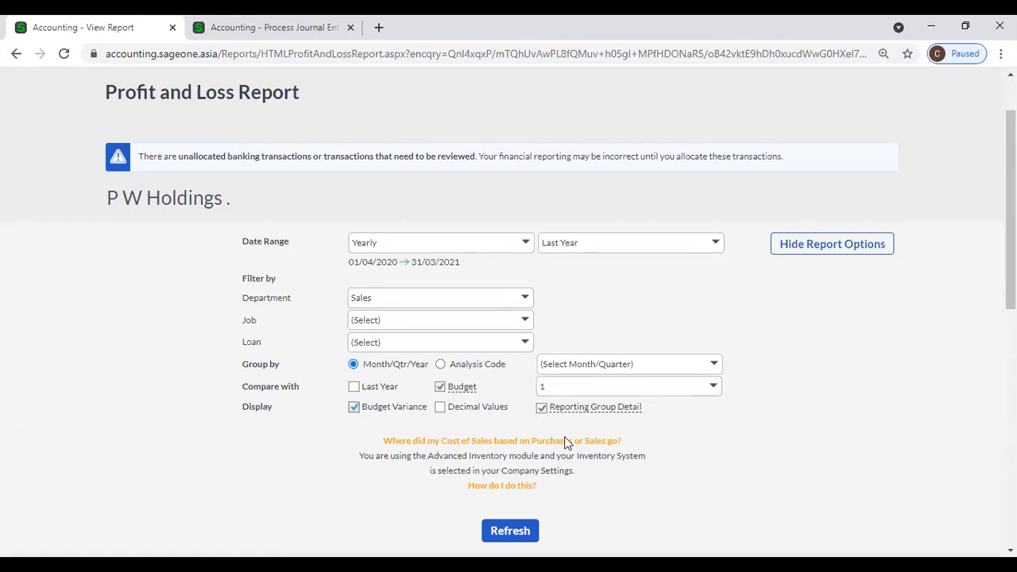
click(712, 388)
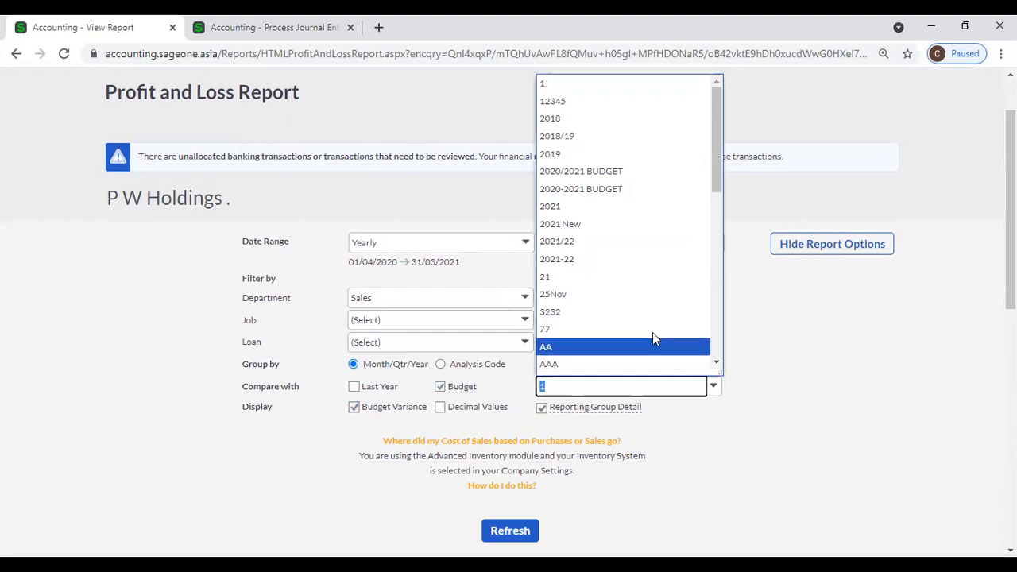
click(630, 173)
scroll(738, 404, down, 2)
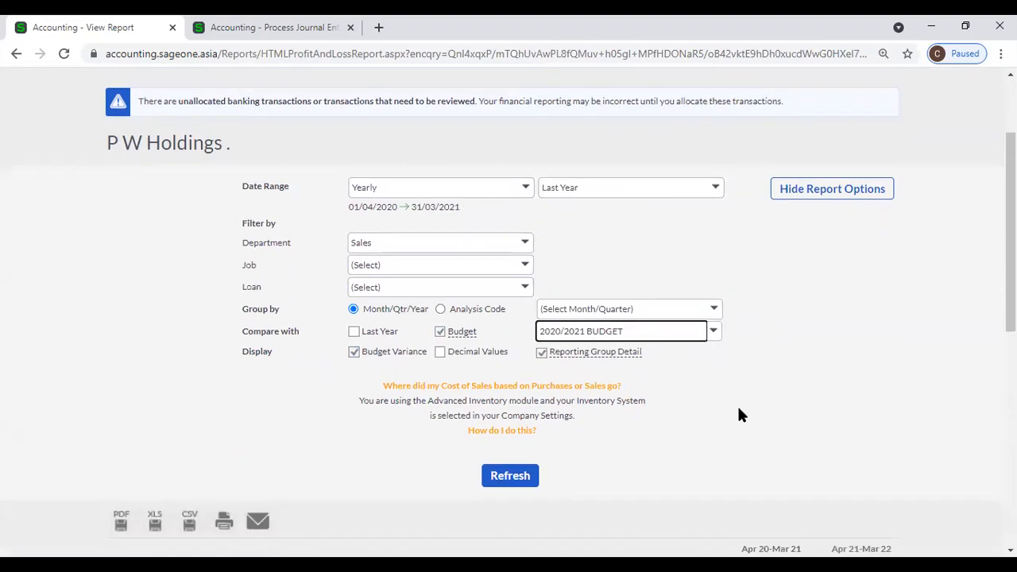
click(511, 390)
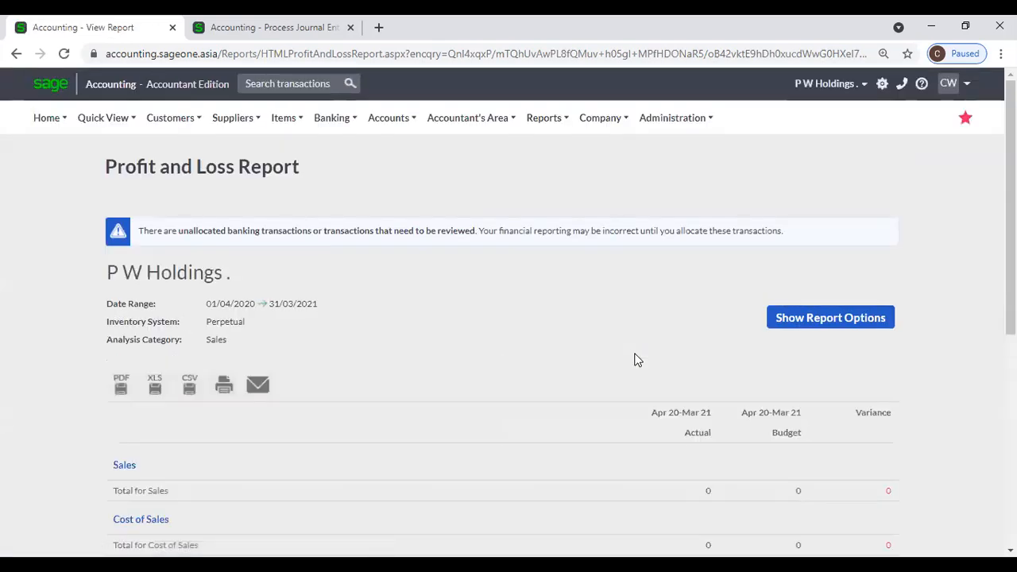
scroll(636, 359, down, 5)
scroll(670, 341, up, 3)
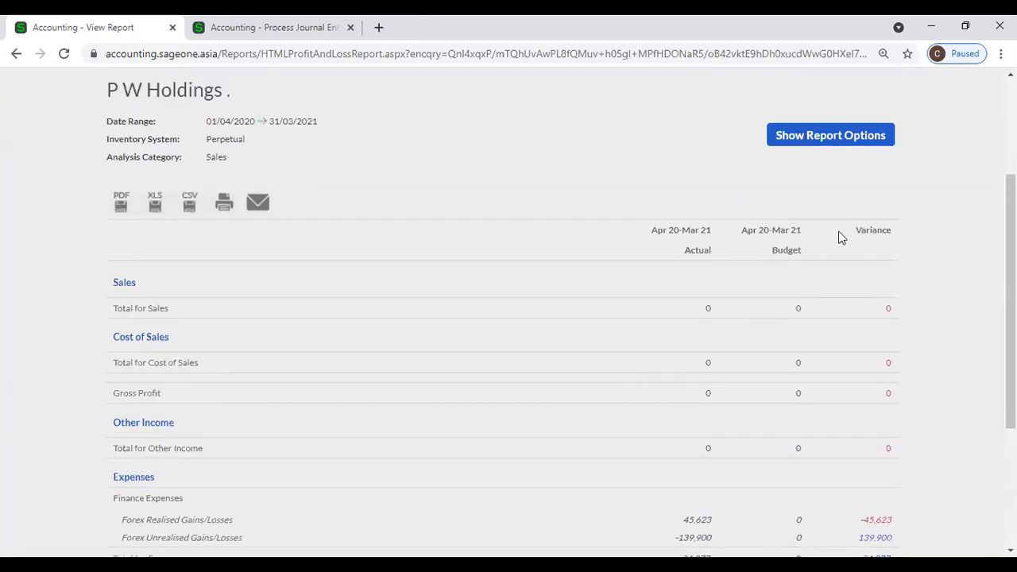
scroll(880, 317, down, 3)
scroll(793, 366, up, 10)
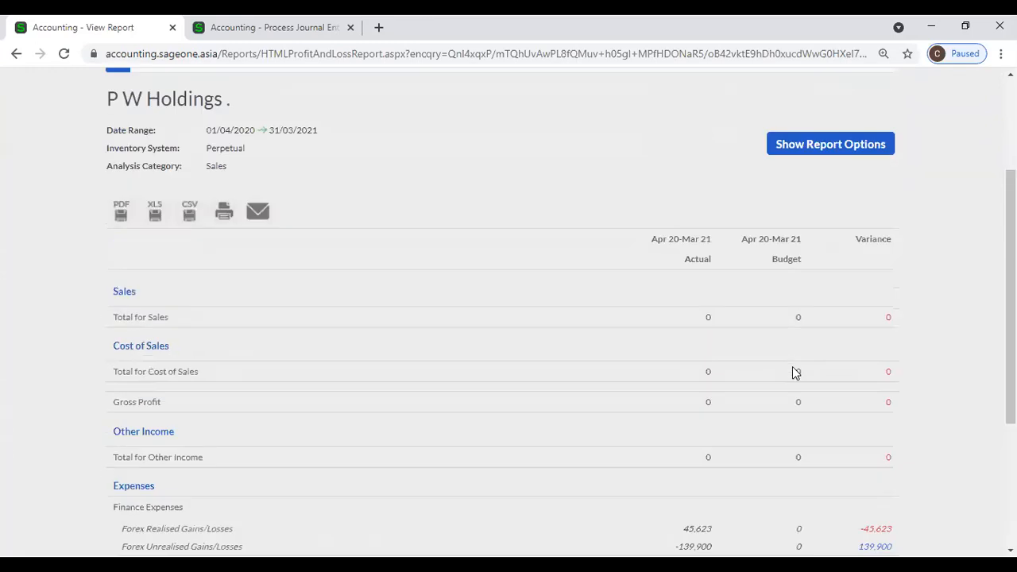
Step: Turn on decimal values for the report, regenerate it and review the amounts down to net profit after tax
click(796, 320)
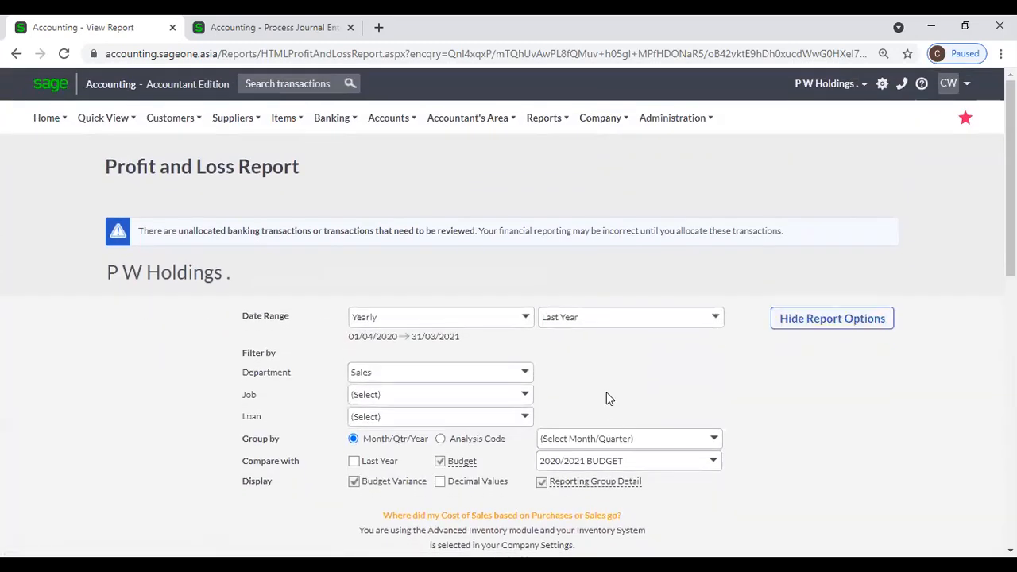
scroll(701, 364, down, 5)
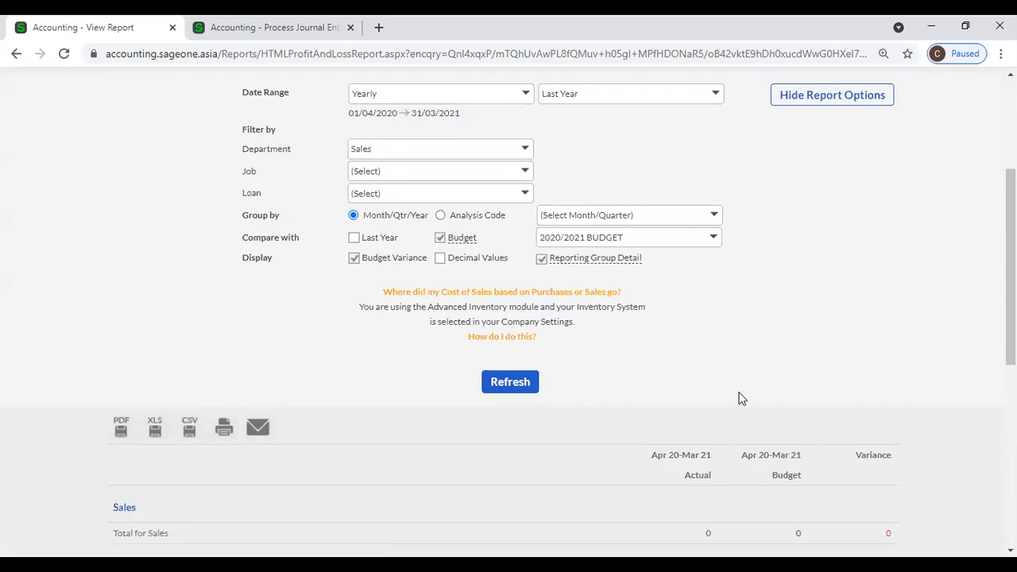
scroll(821, 499, down, 4)
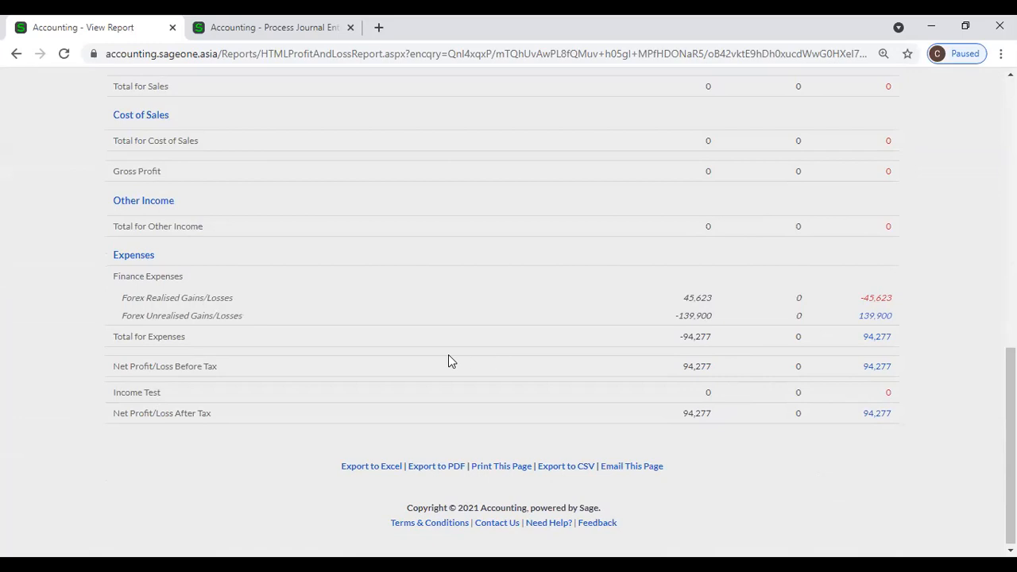
scroll(448, 357, up, 6)
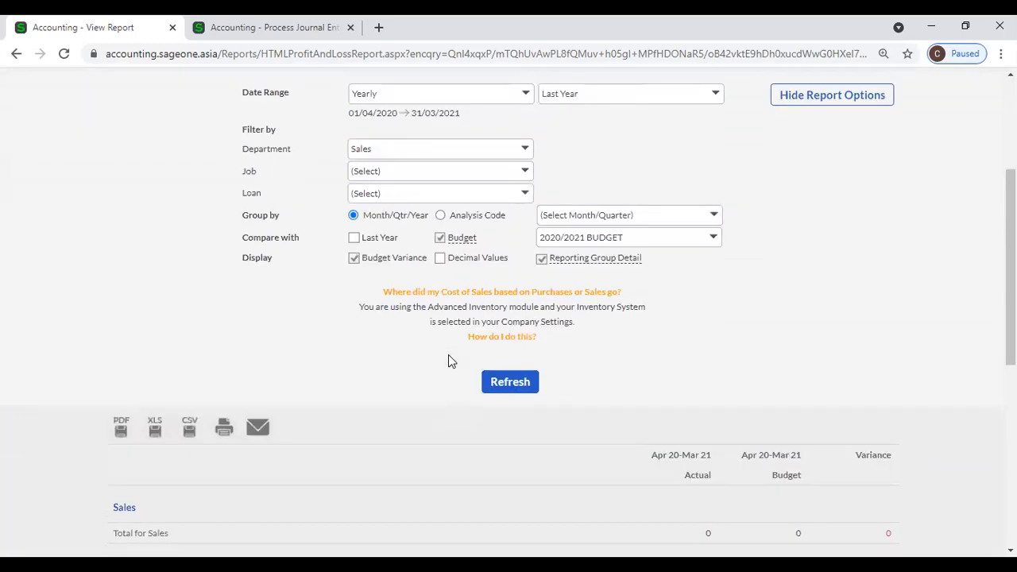
click(442, 262)
click(510, 385)
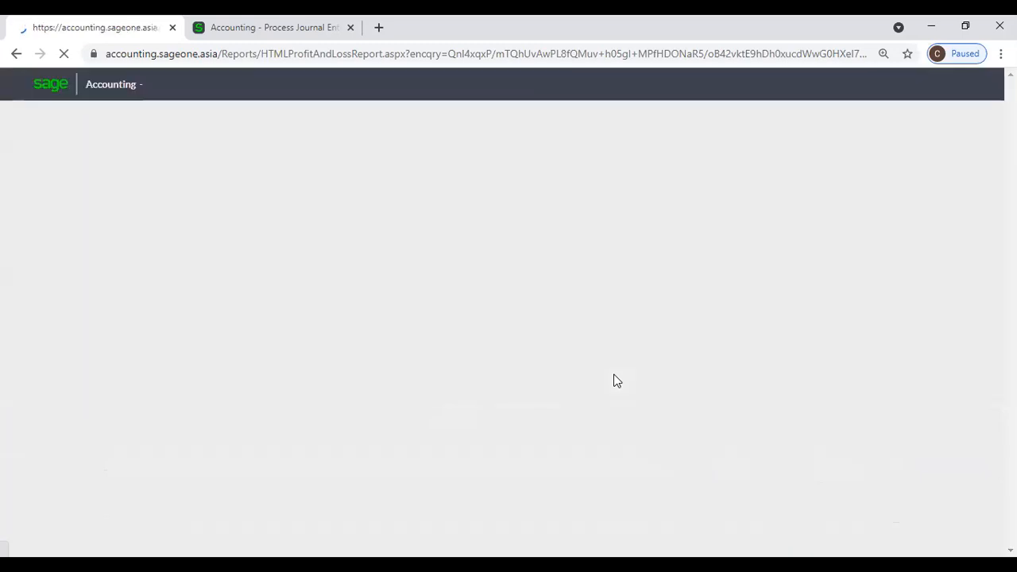
scroll(615, 382, down, 3)
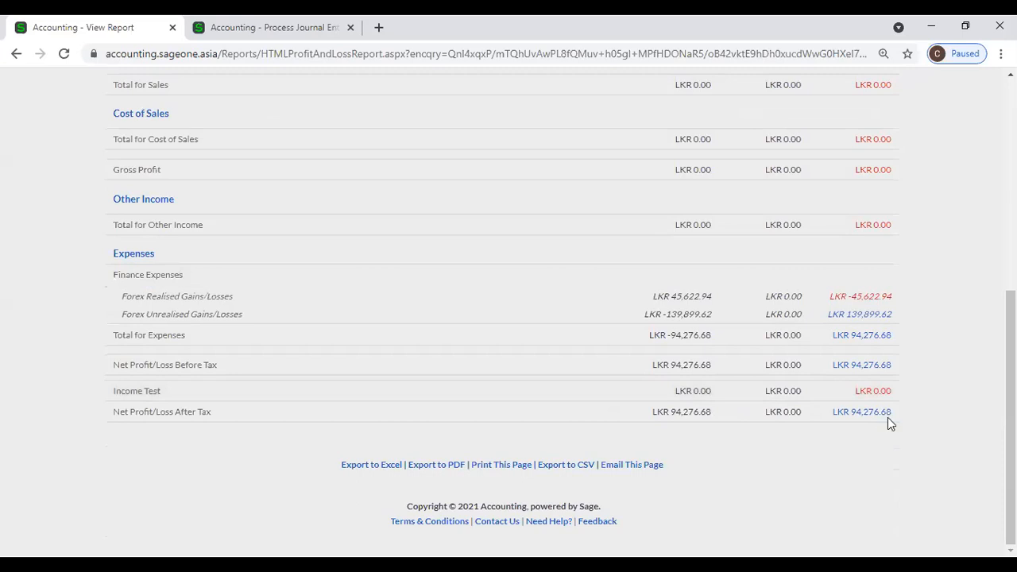
scroll(701, 422, up, 3)
scroll(702, 430, up, 3)
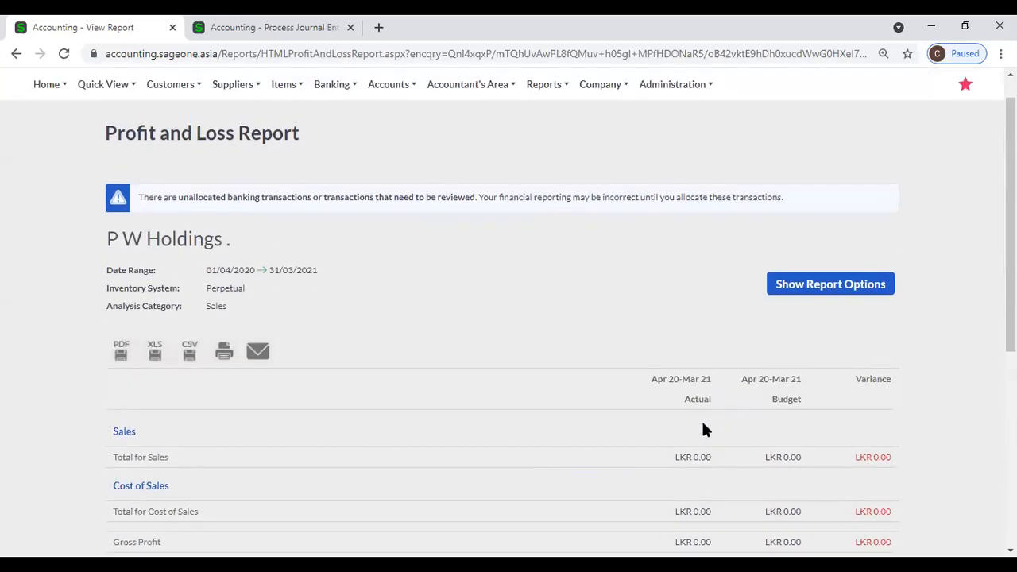
Step: Set the report's date range to All
click(804, 317)
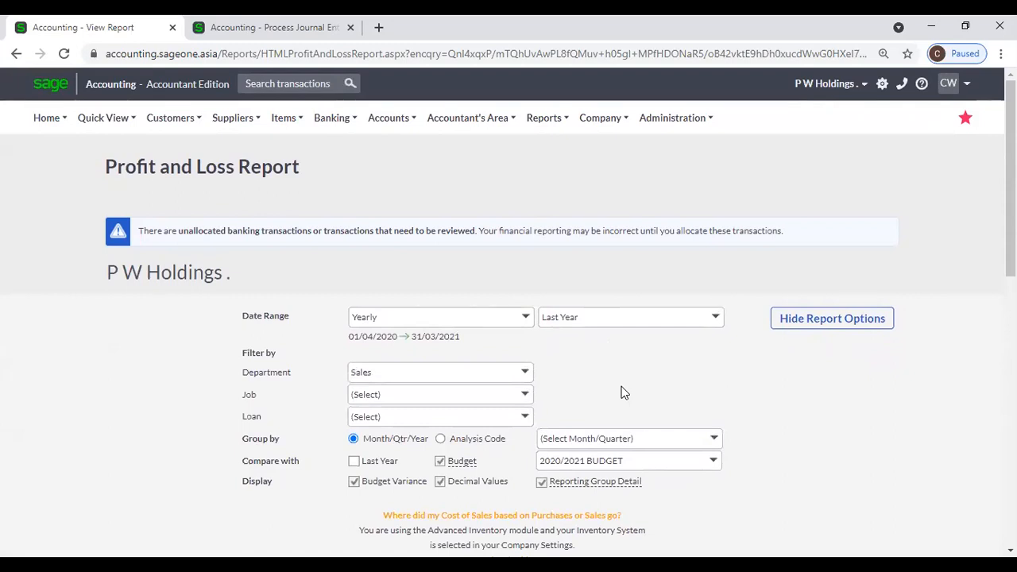
click(525, 319)
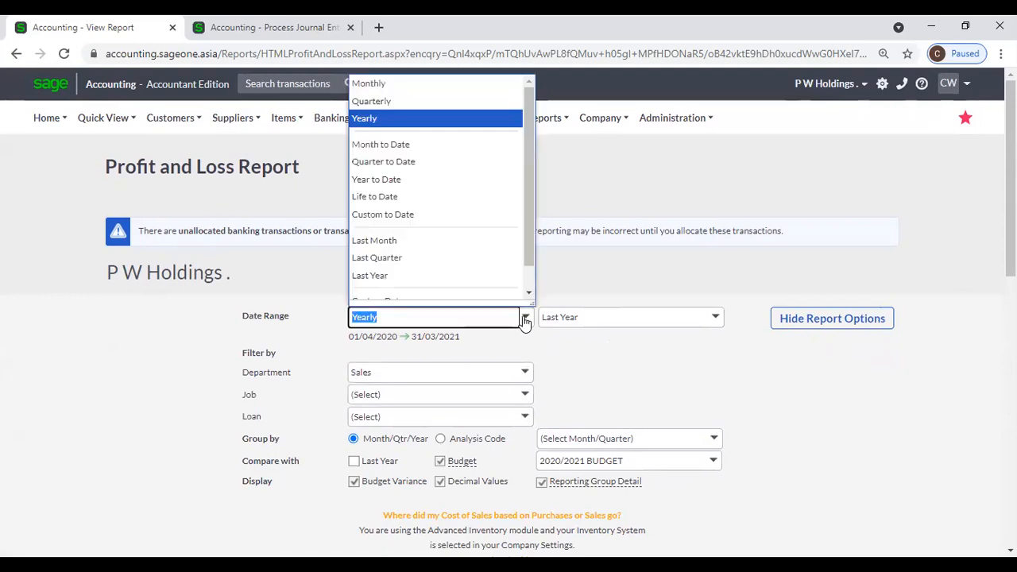
scroll(488, 275, down, 2)
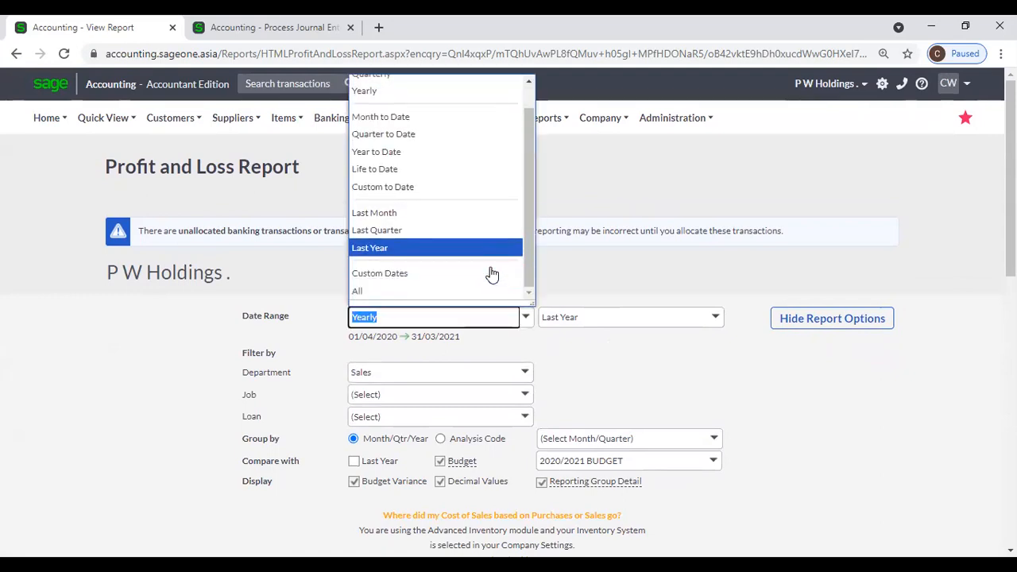
click(453, 296)
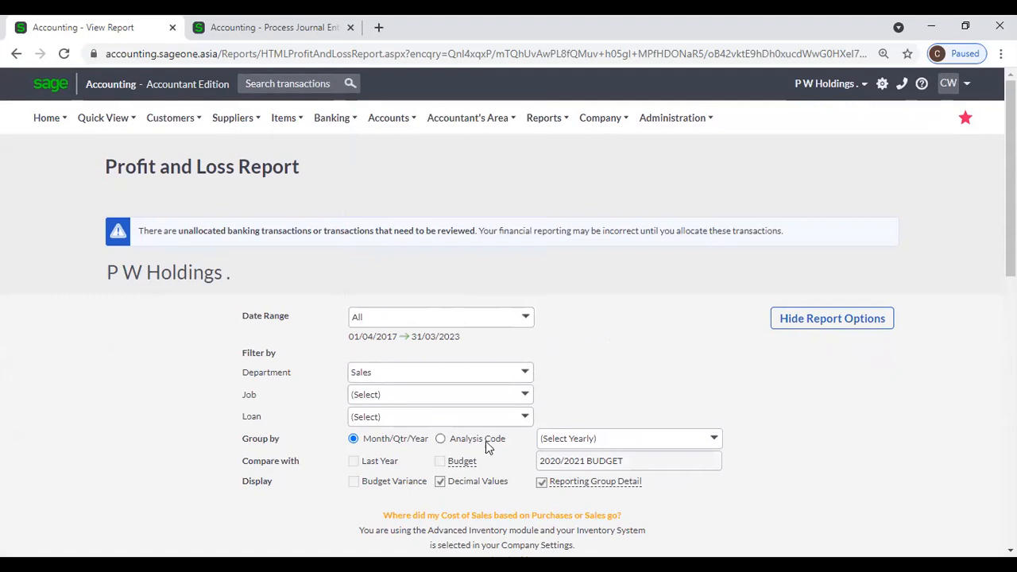
Step: Group the report by Yearly, regenerate it and review the figures for each year and the total
click(713, 443)
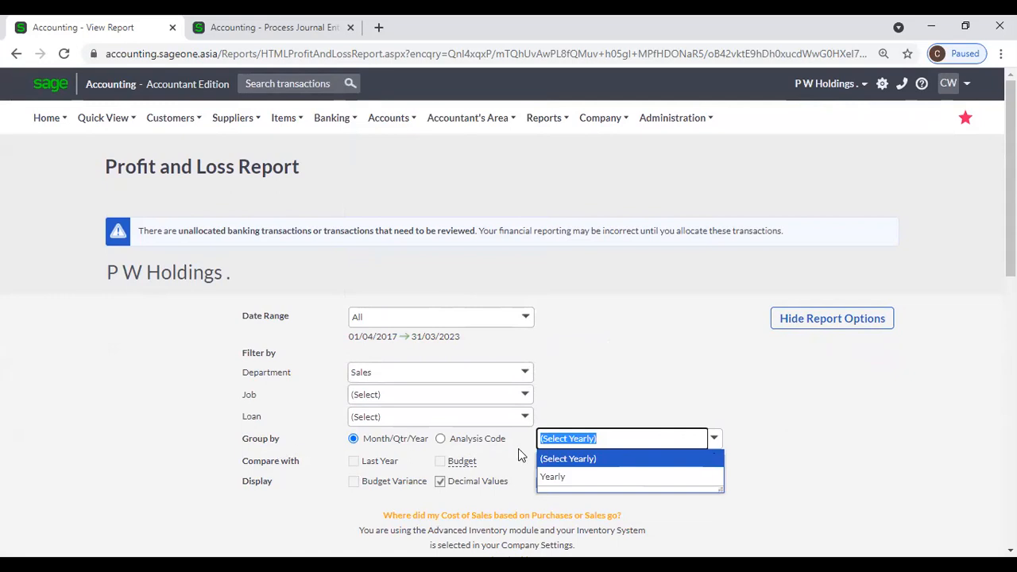
click(569, 476)
scroll(745, 427, down, 2)
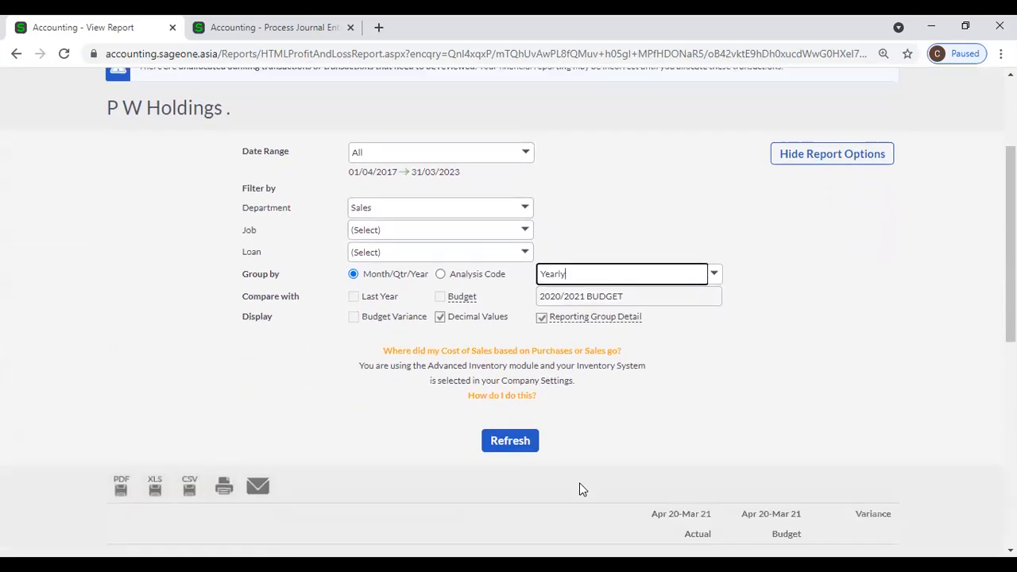
click(514, 383)
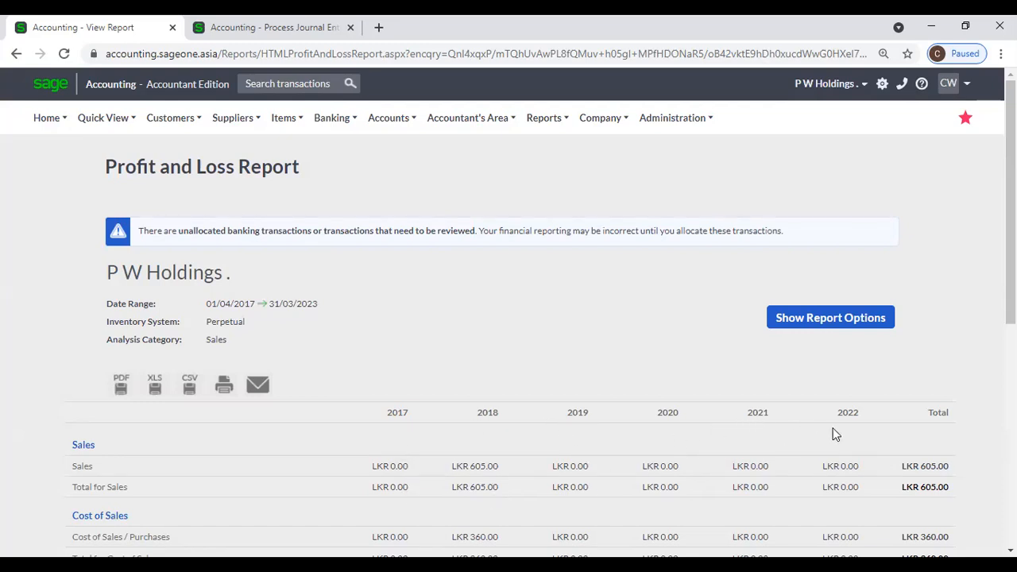
scroll(936, 418, down, 2)
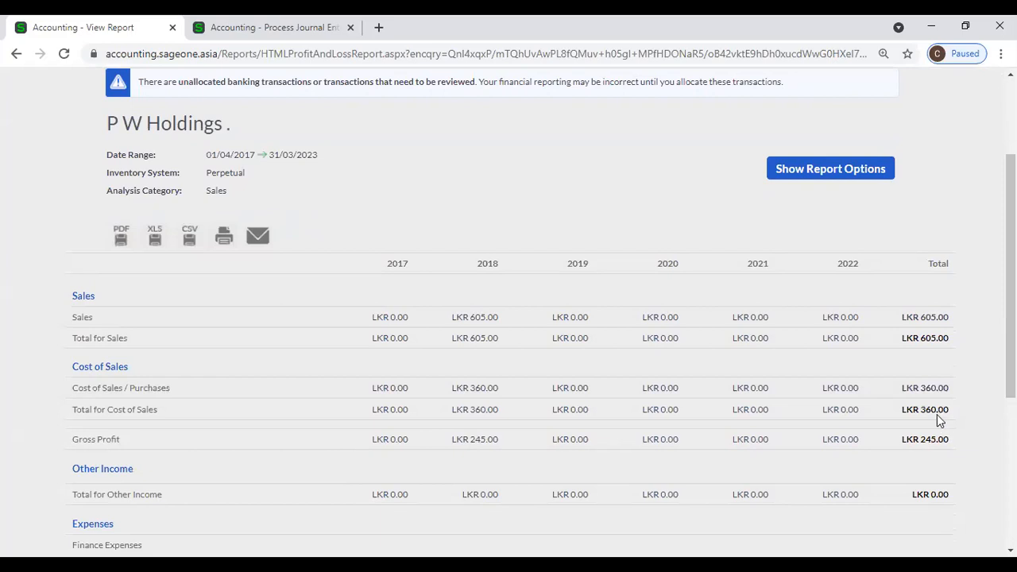
scroll(936, 421, down, 4)
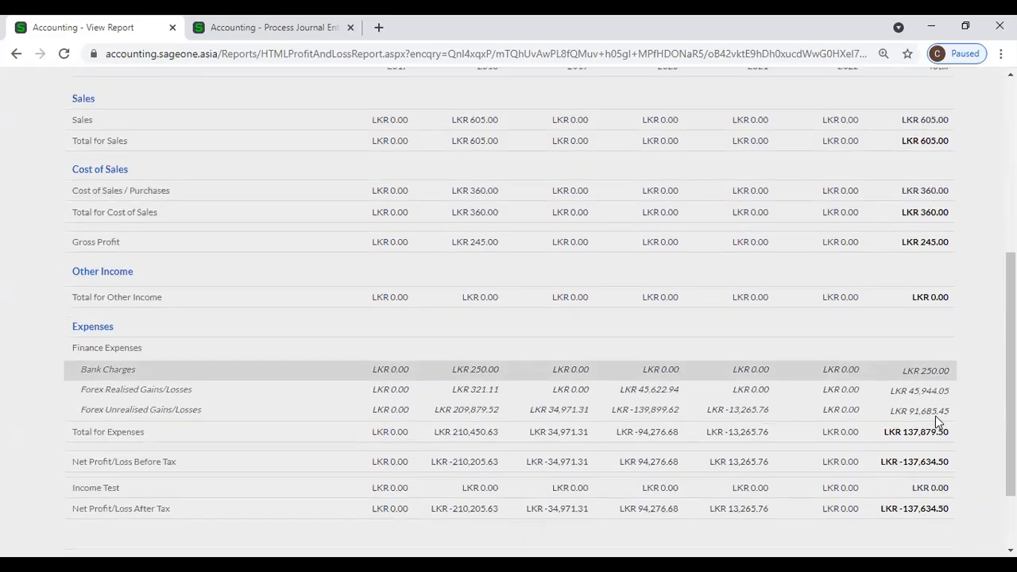
scroll(935, 415, up, 6)
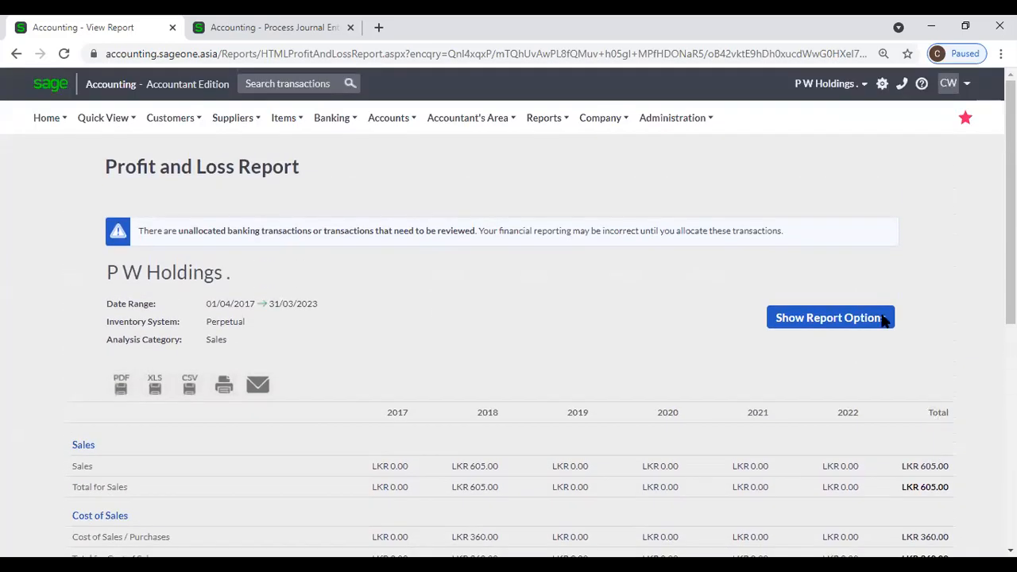
Step: Switch to the company "P W Holdings.." and open its Profit and Loss report options
click(819, 88)
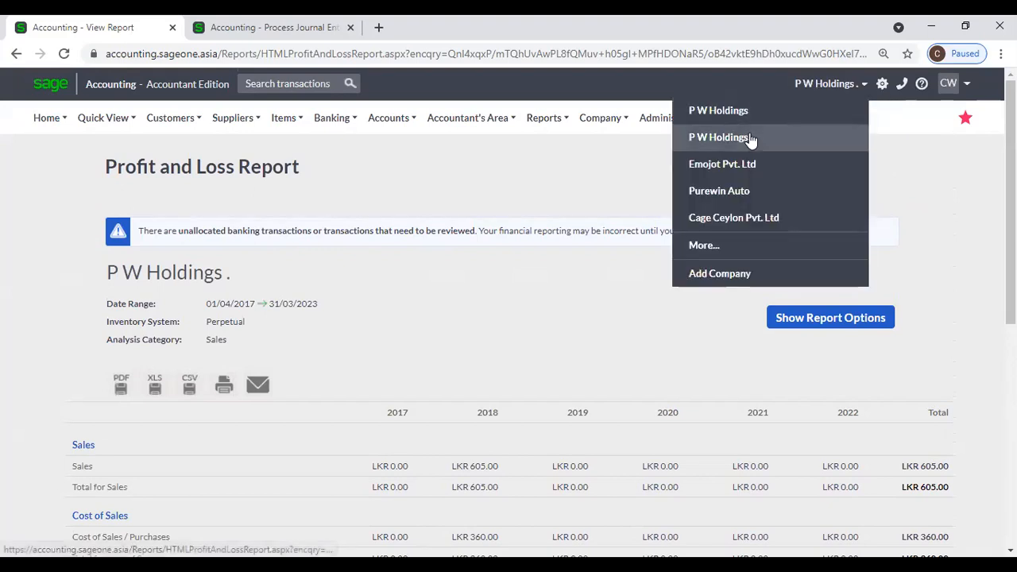
click(717, 139)
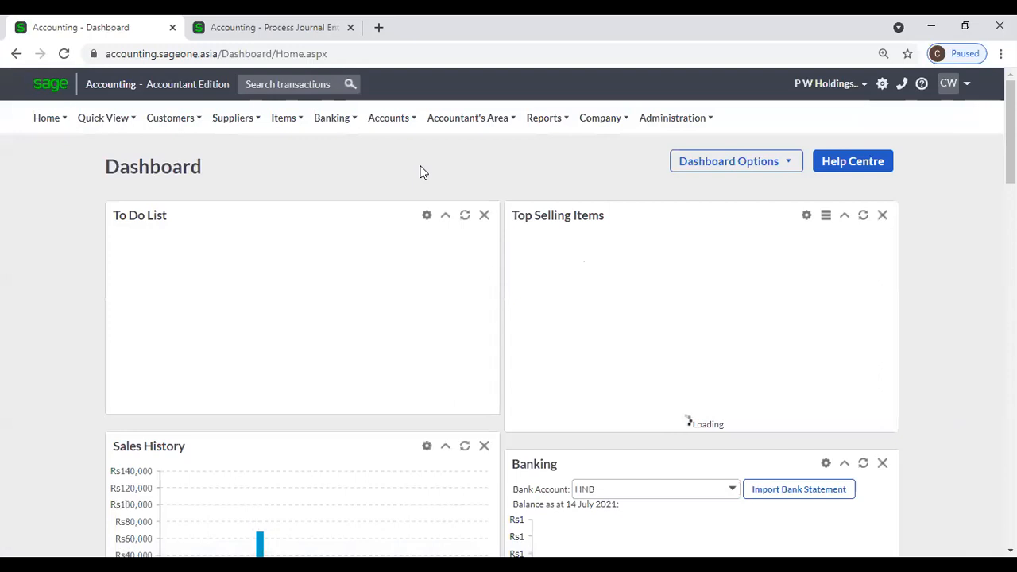
click(590, 119)
click(544, 118)
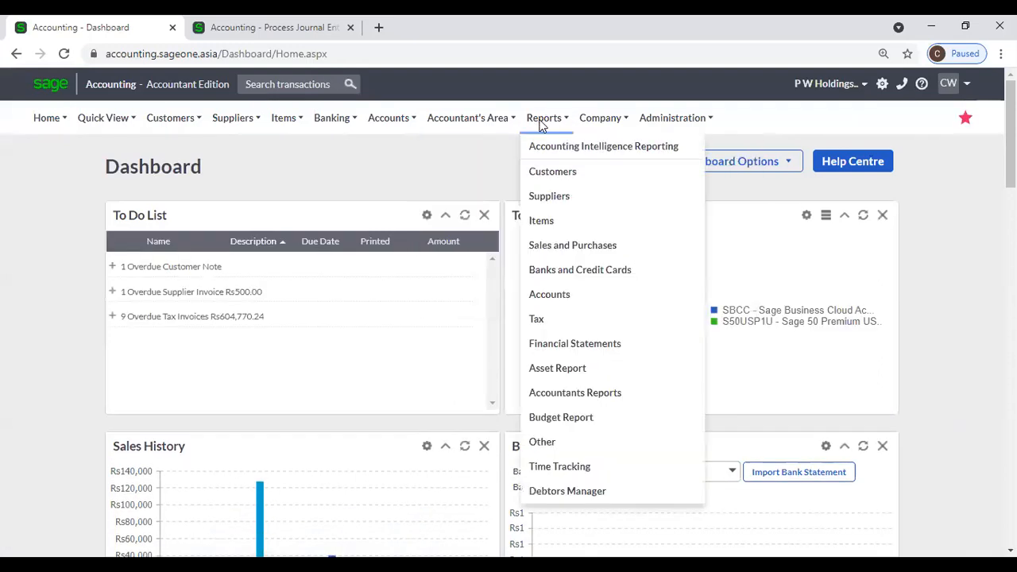
click(469, 120)
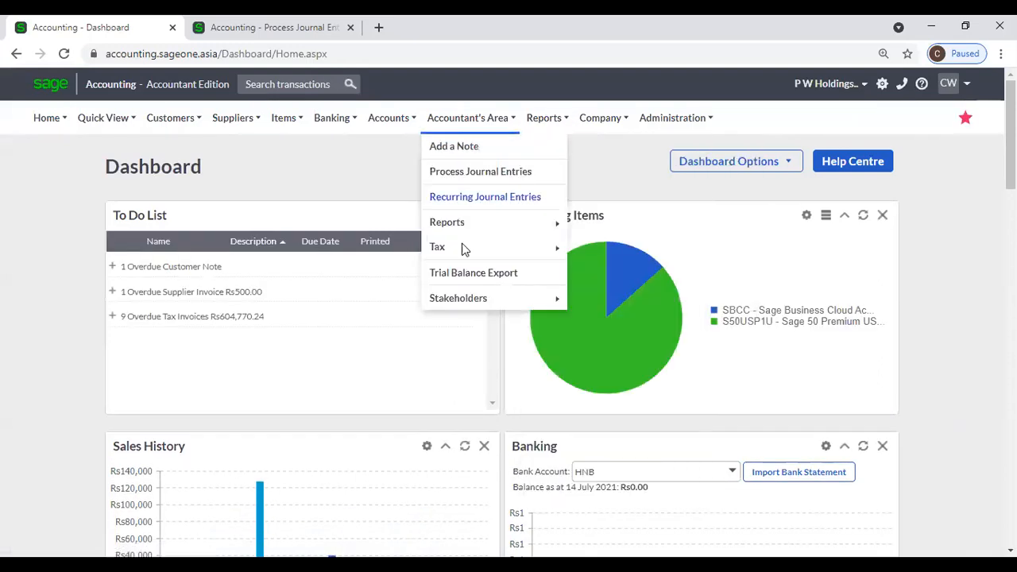
mouse_move(467, 227)
mouse_move(620, 224)
click(777, 225)
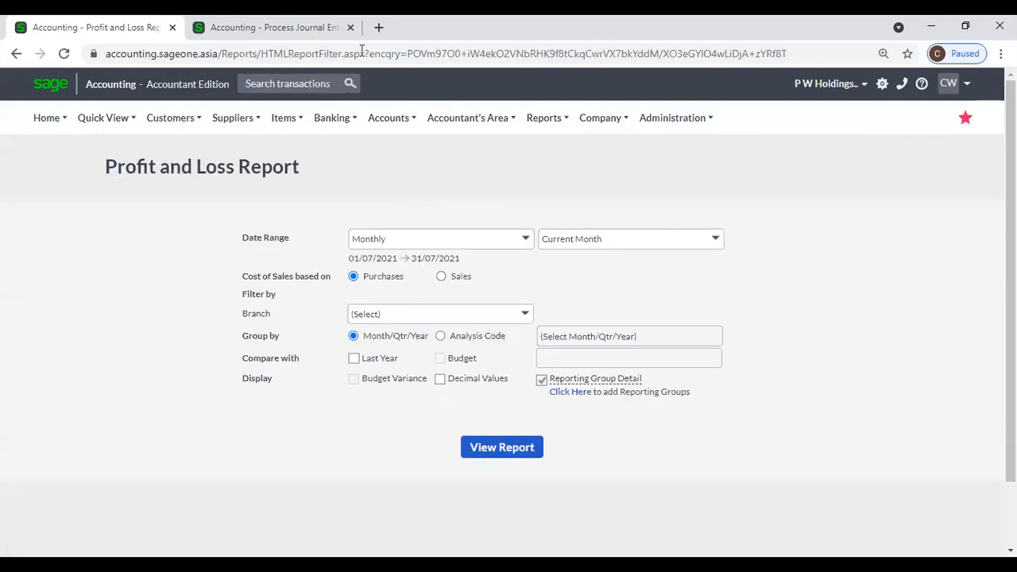
Step: Close the Process Journal Entries browser page, leaving it without saving its changes
click(351, 28)
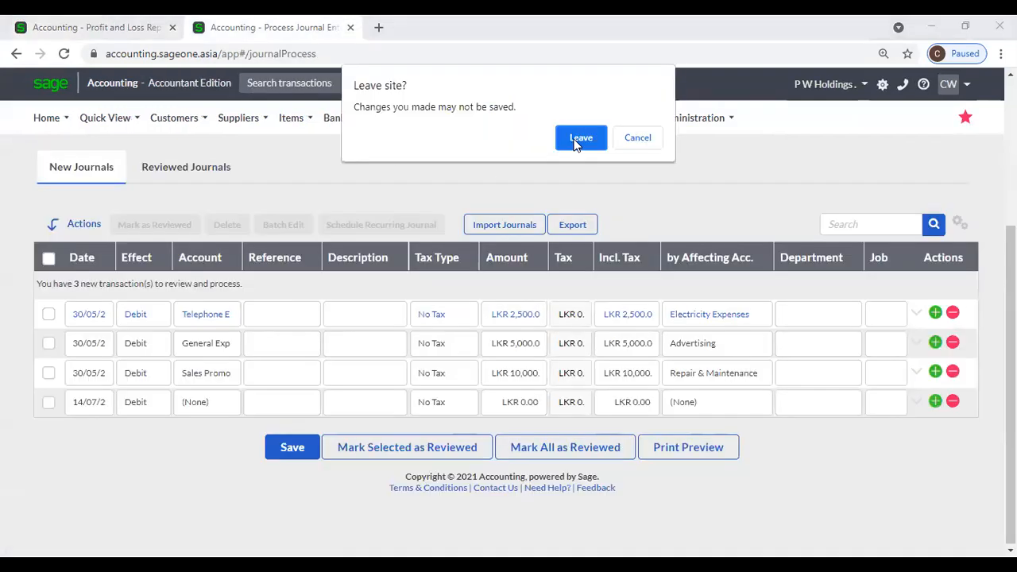
click(580, 139)
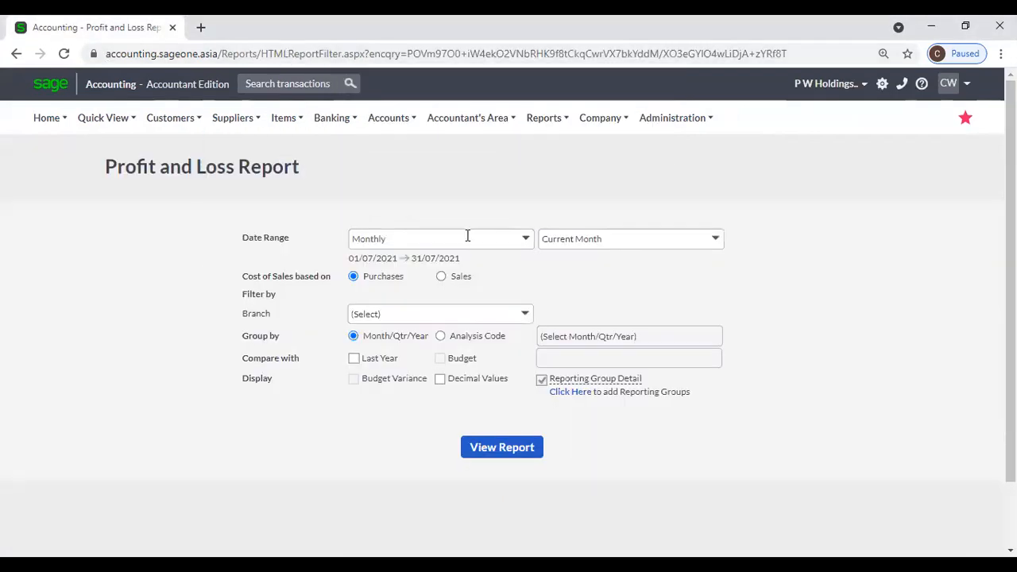
Step: Set the report's date range to Yearly for Last Year and group it by Quarter
click(526, 241)
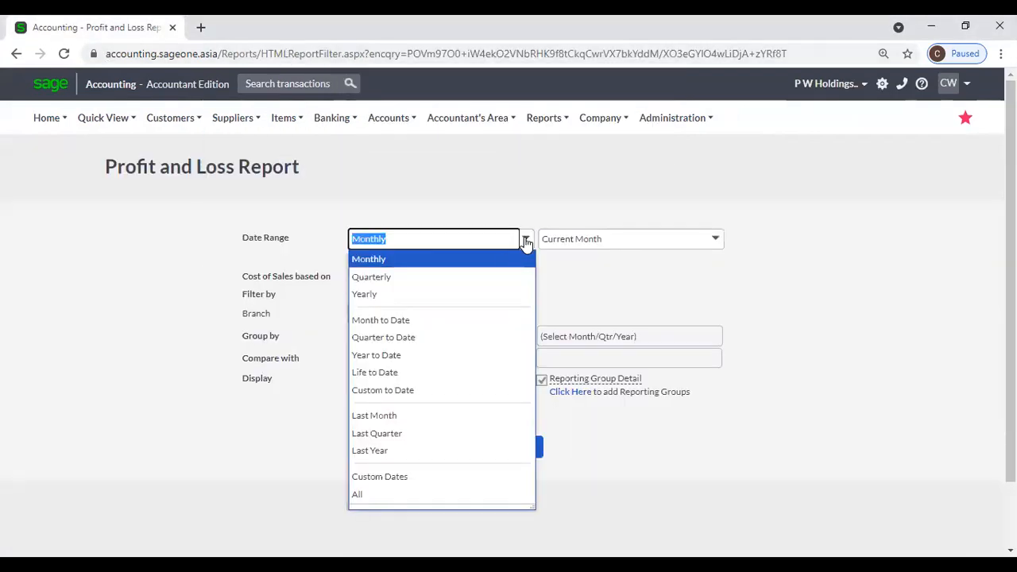
click(467, 295)
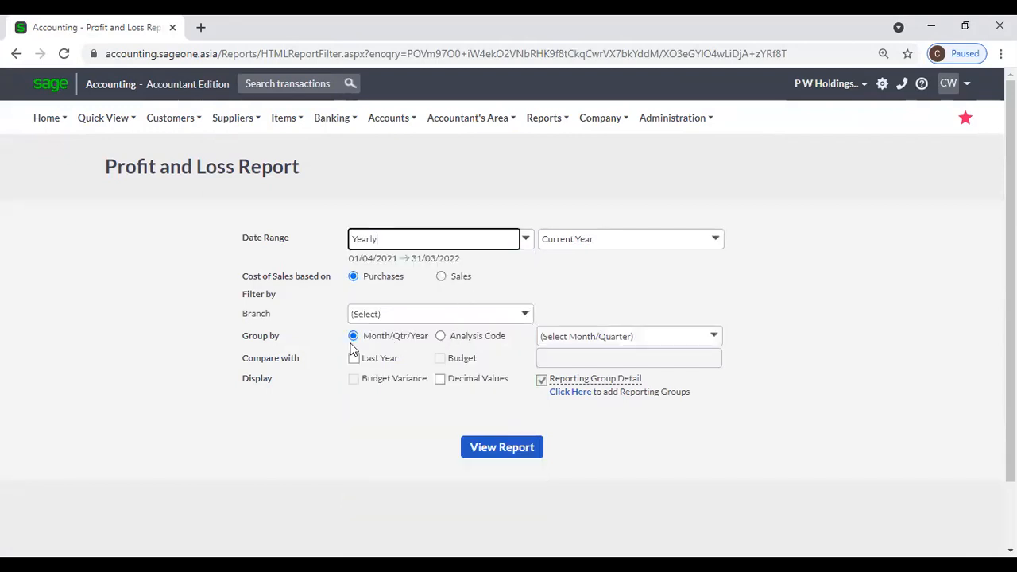
click(714, 338)
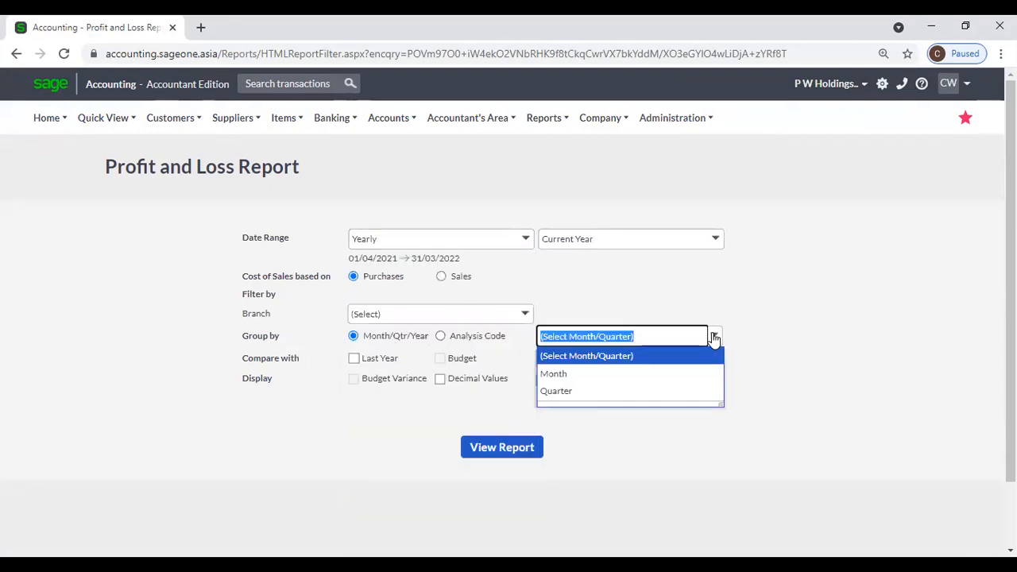
click(559, 391)
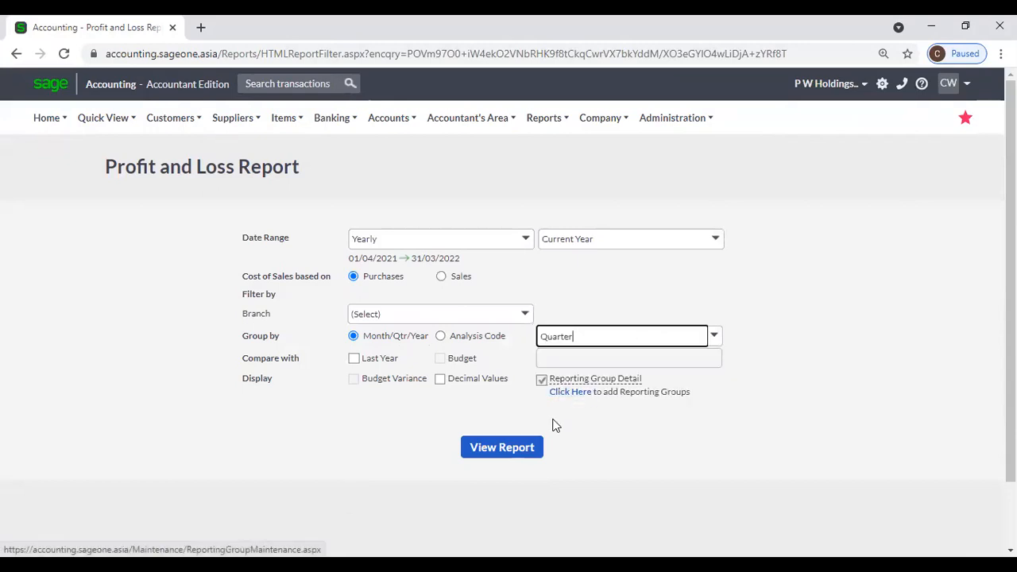
click(712, 241)
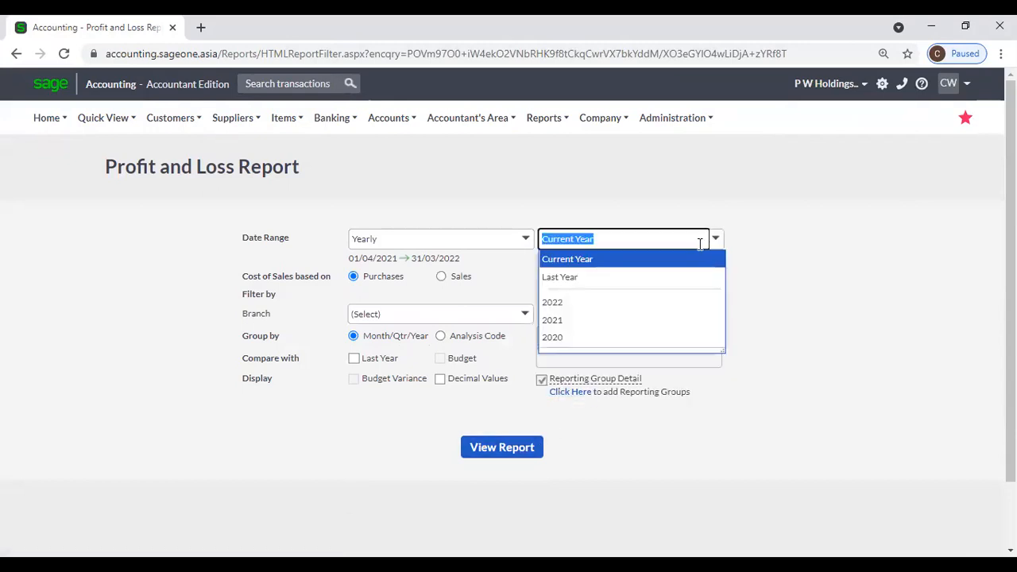
click(595, 278)
Step: Generate the Profit and Loss report and review last year's figures by quarter with the total
click(500, 445)
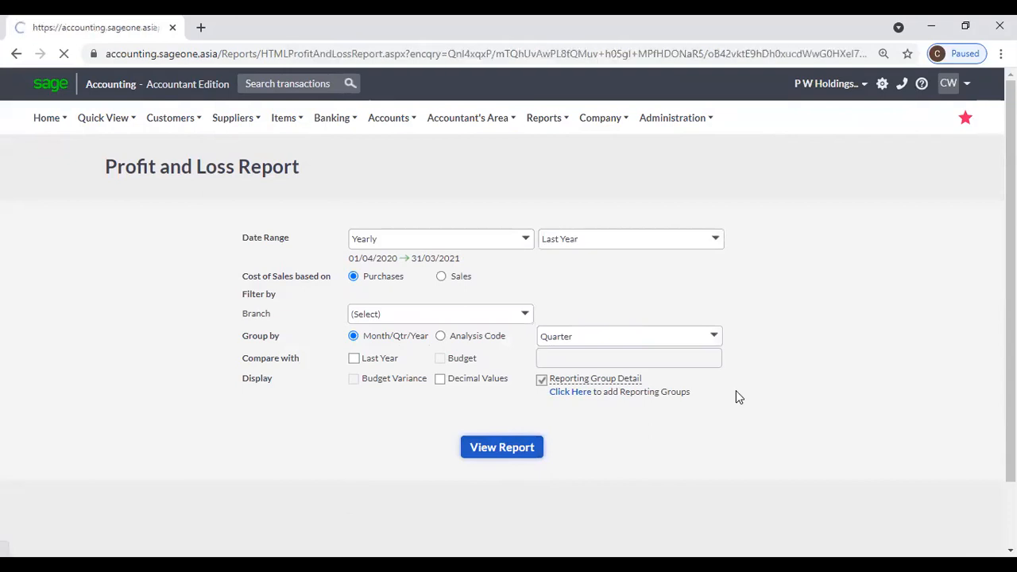
scroll(746, 375, down, 1)
scroll(747, 382, down, 3)
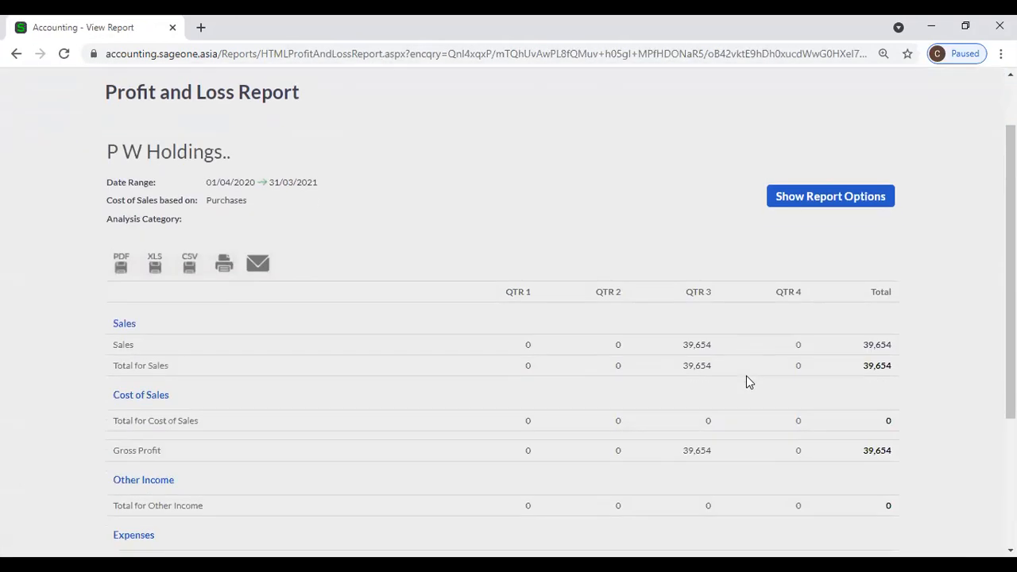
scroll(747, 383, up, 3)
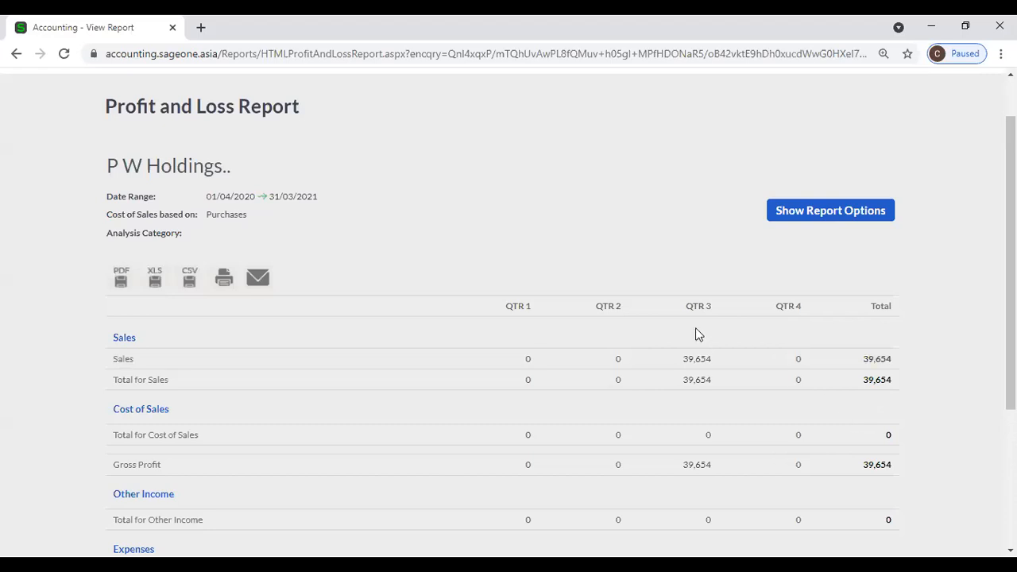
scroll(697, 334, up, 1)
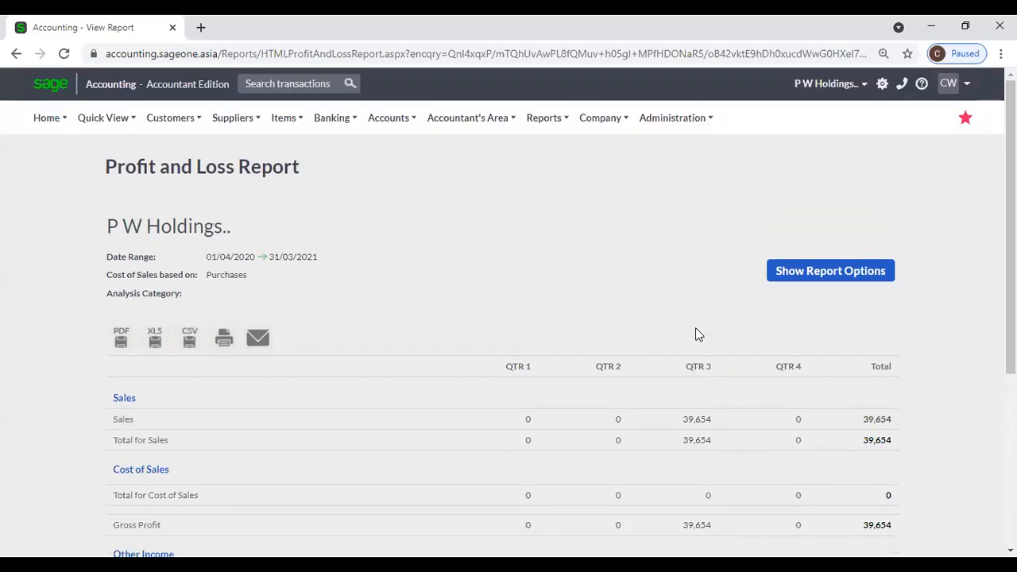
Step: Switch back to the company "P W Holdings ." and open its Profit and Loss report options
click(788, 278)
click(793, 87)
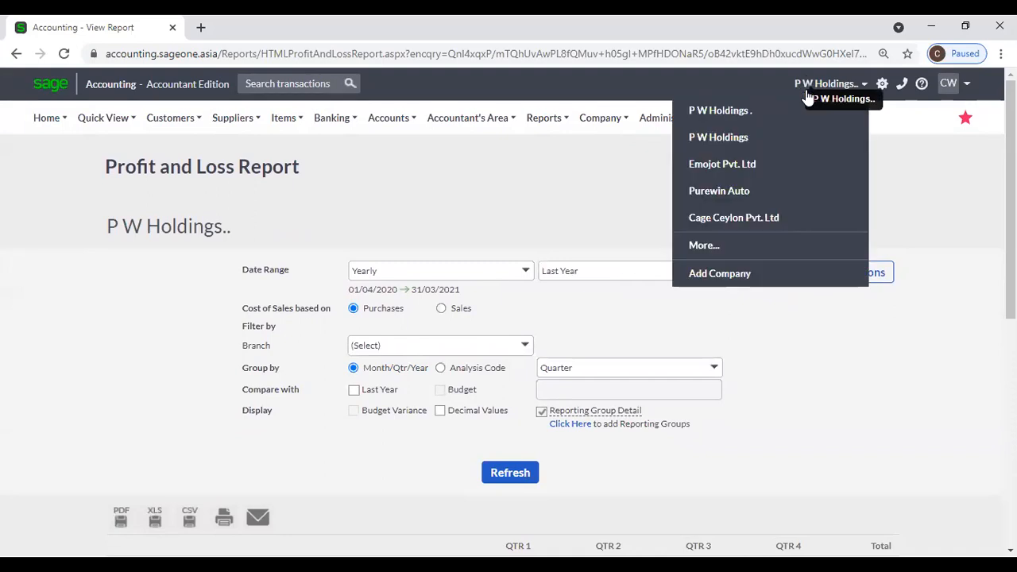
click(755, 115)
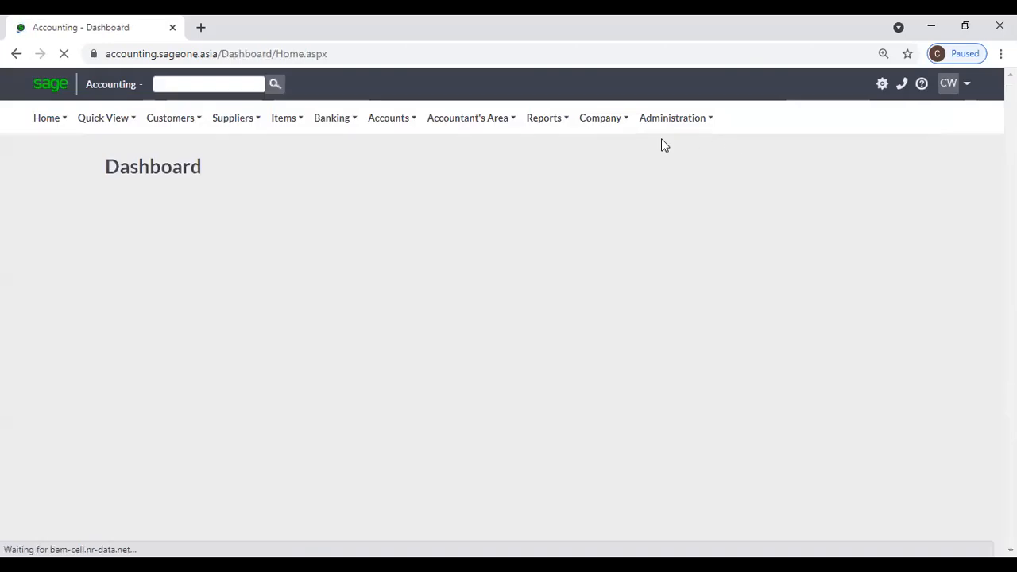
mouse_move(521, 119)
mouse_move(469, 120)
mouse_move(477, 224)
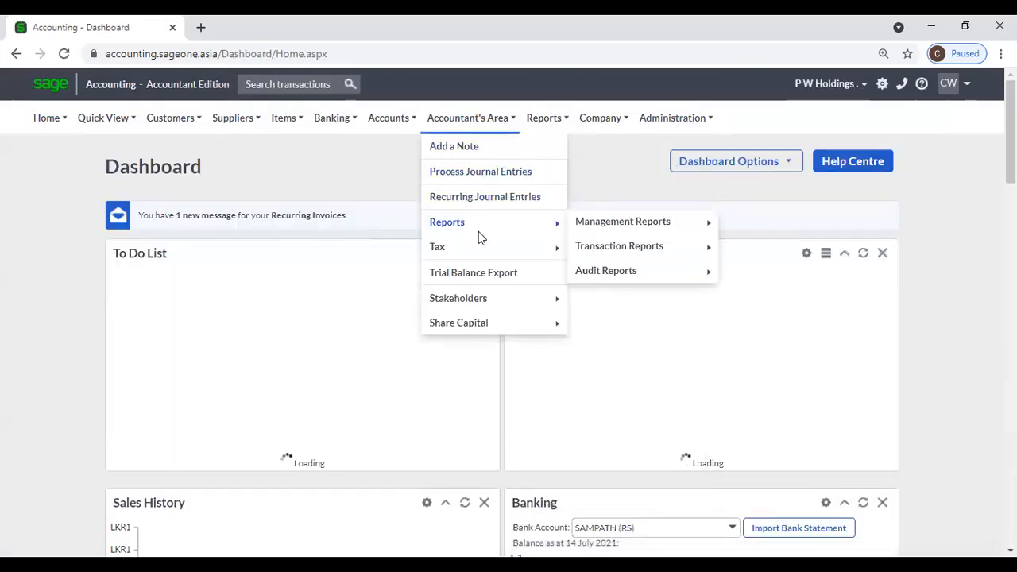
mouse_move(623, 222)
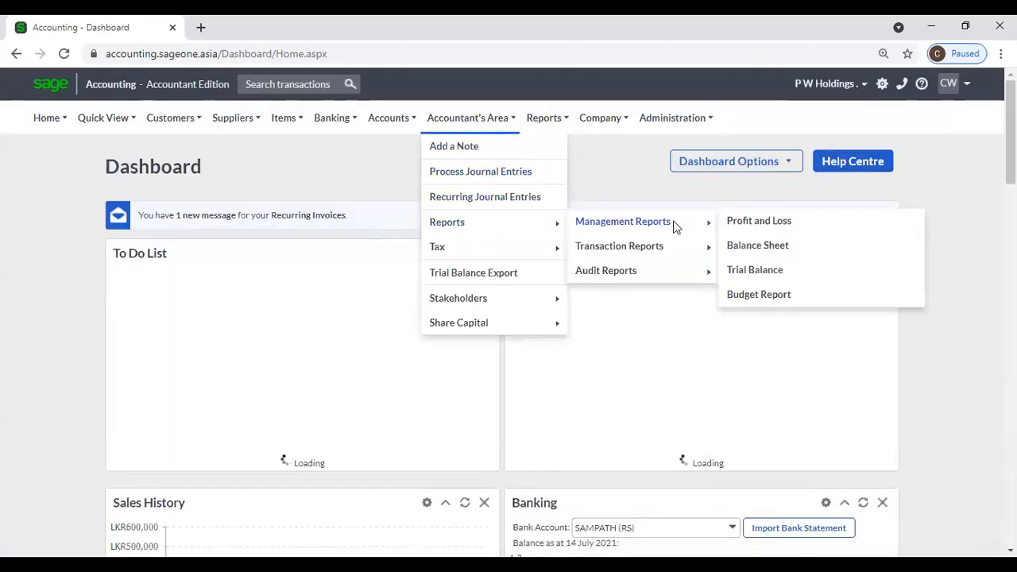
click(761, 225)
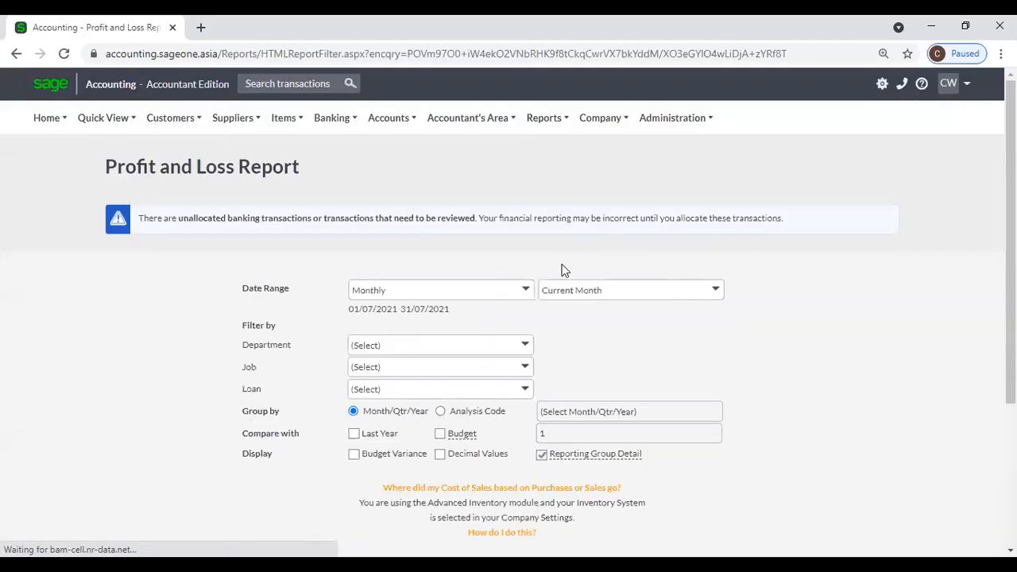
Step: Set the report's date range to Yearly for the current year and group it by Month
click(525, 291)
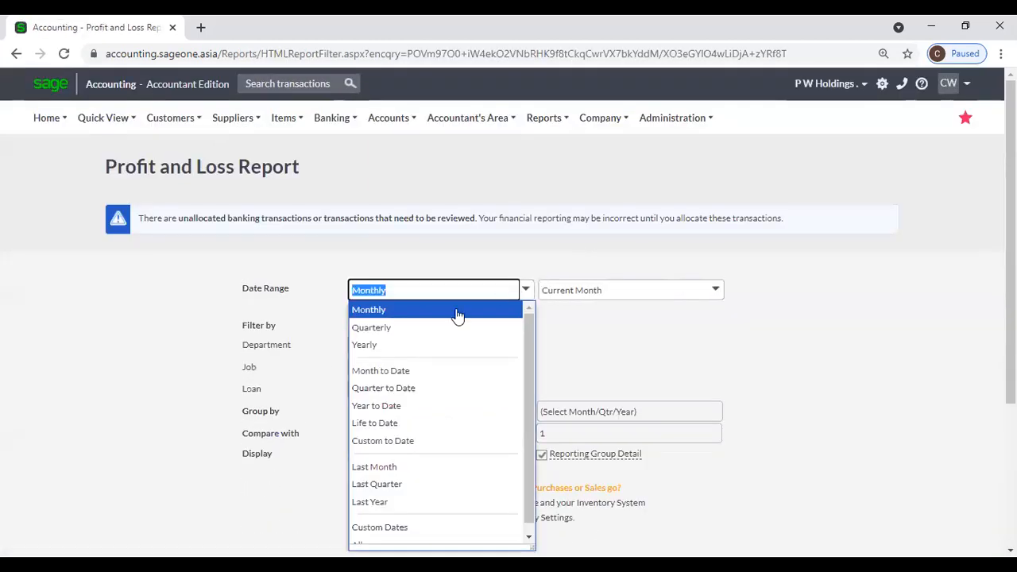
click(414, 347)
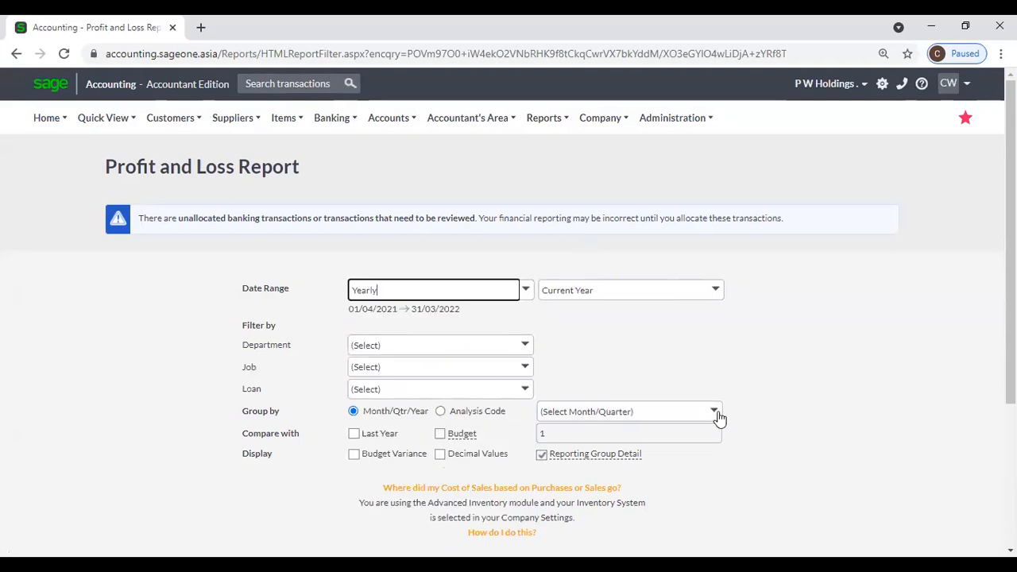
click(716, 413)
click(651, 447)
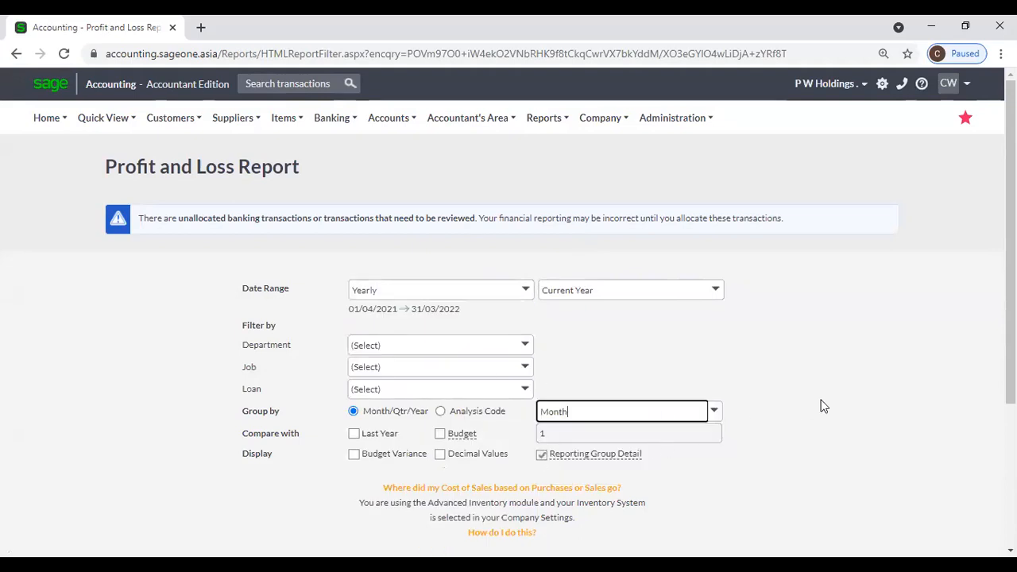
Step: Generate the report and review the current year's monthly sales, cost of sales and expenses
scroll(824, 406, down, 2)
click(517, 437)
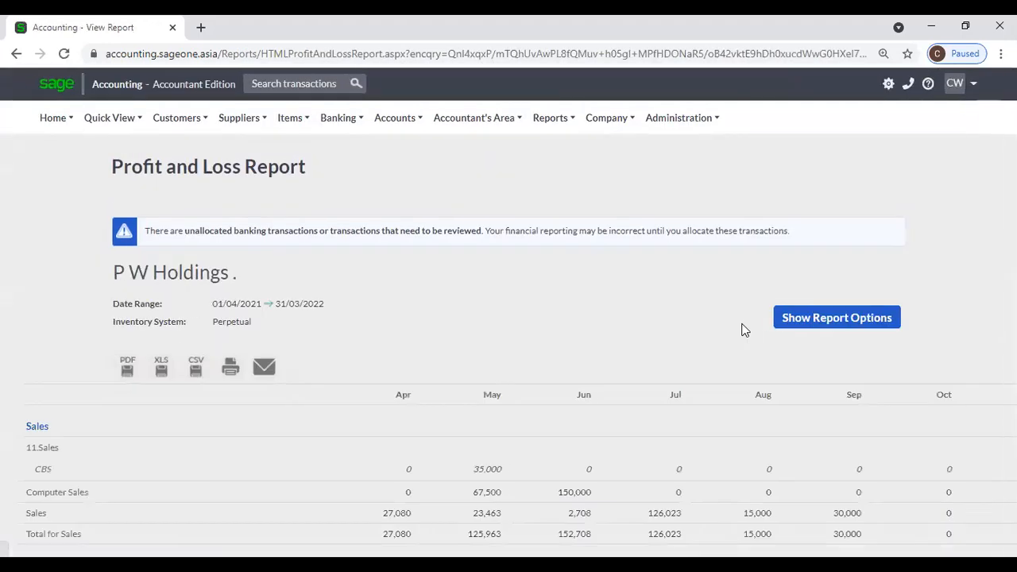
scroll(738, 332, down, 2)
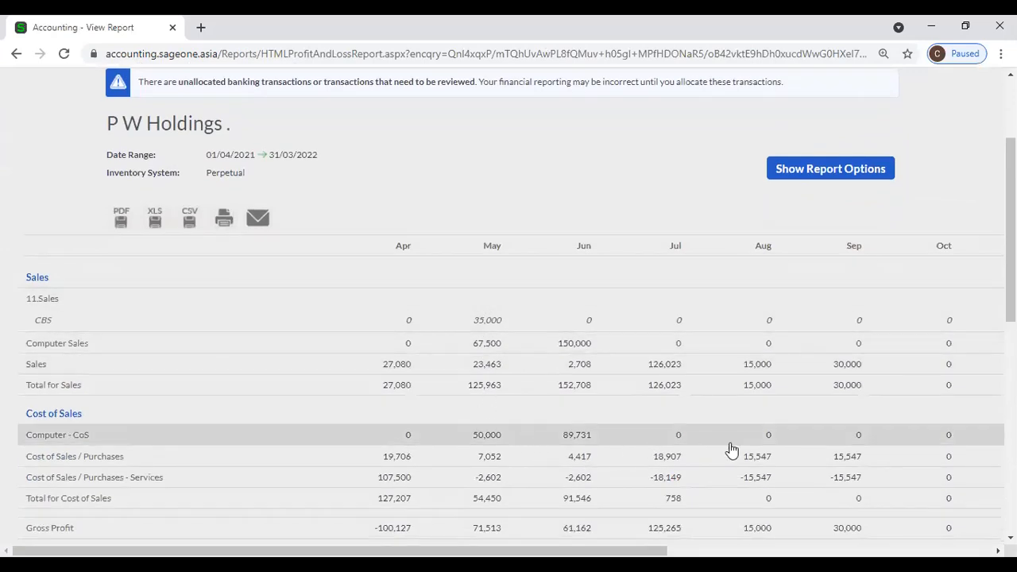
scroll(848, 454, down, 6)
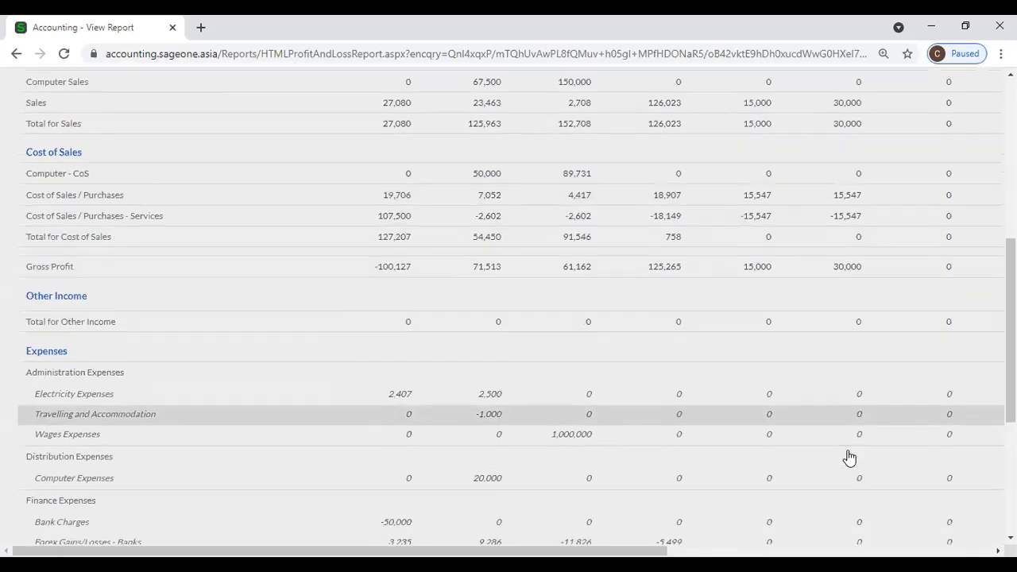
scroll(847, 453, up, 8)
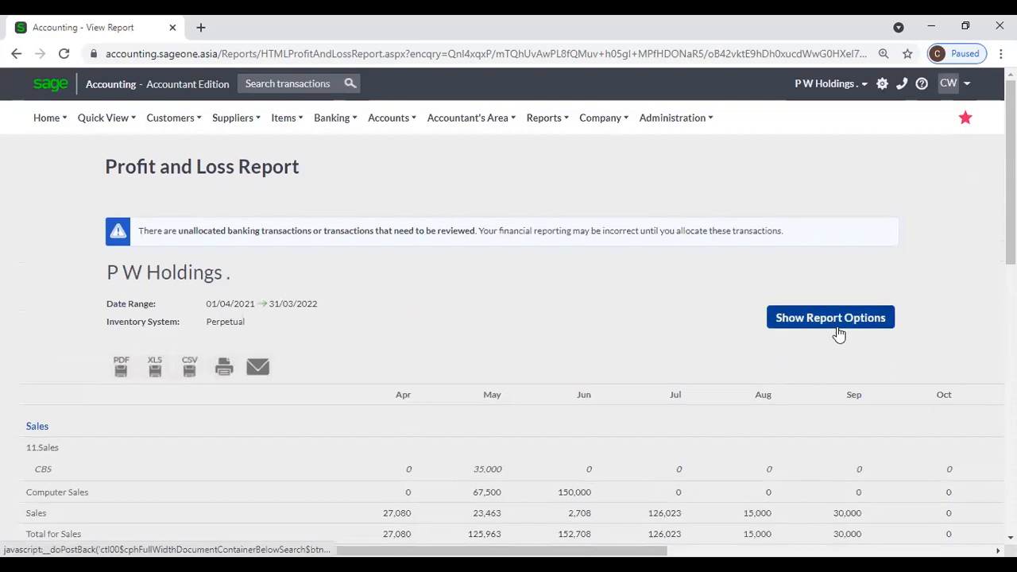
Step: Change the report's date range to Quarterly for the current quarter and group it by Month
click(839, 333)
scroll(620, 395, down, 1)
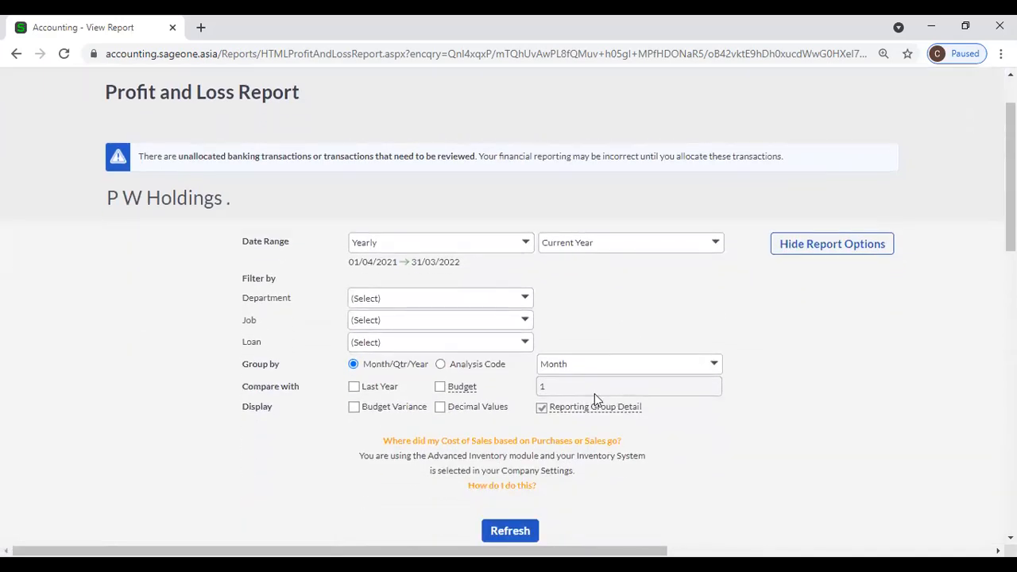
click(525, 242)
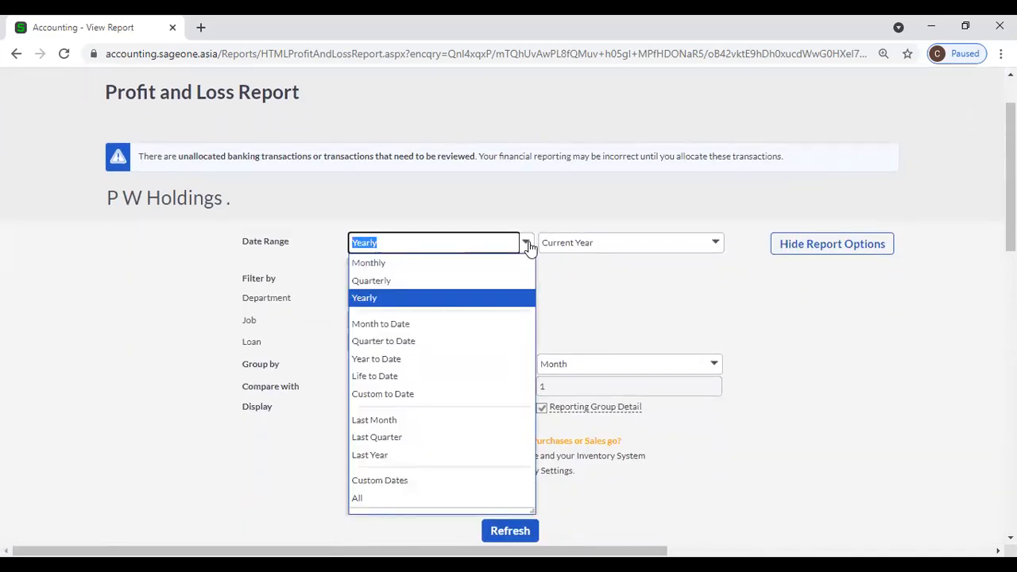
click(447, 281)
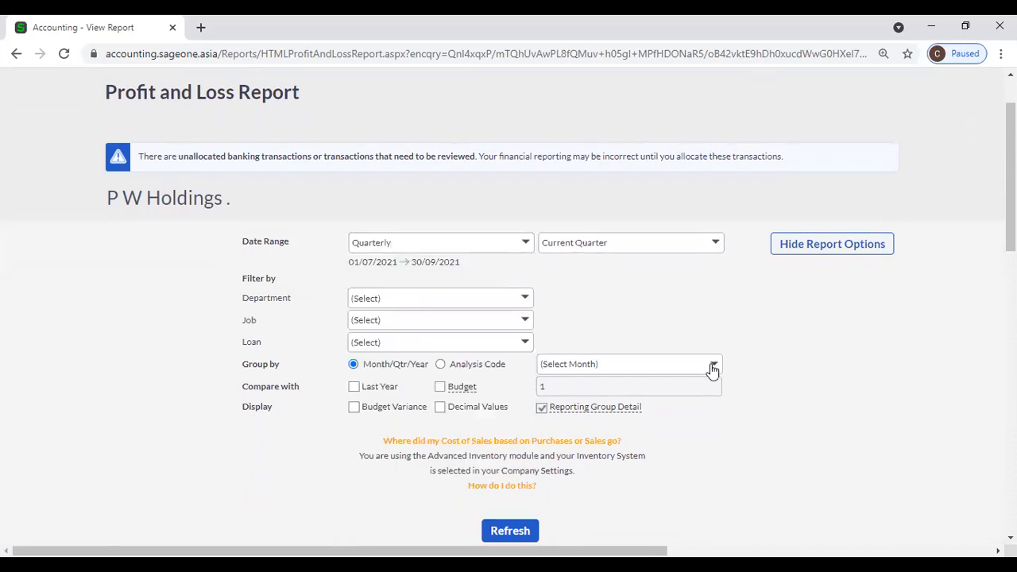
click(713, 364)
click(608, 403)
Step: Regenerate the report and review the current quarter's monthly figures down to net profit after tax
click(517, 539)
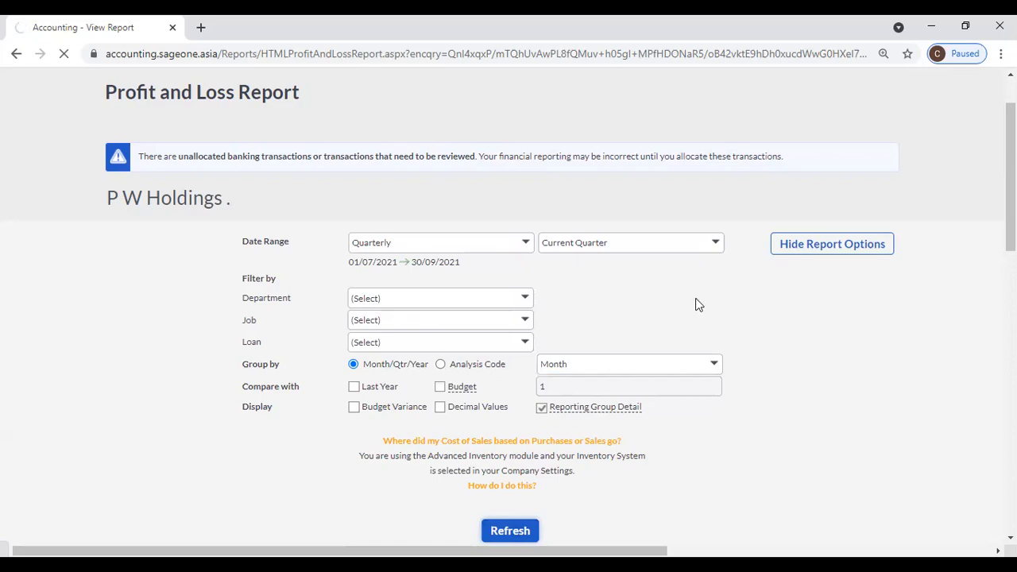
scroll(698, 305, down, 3)
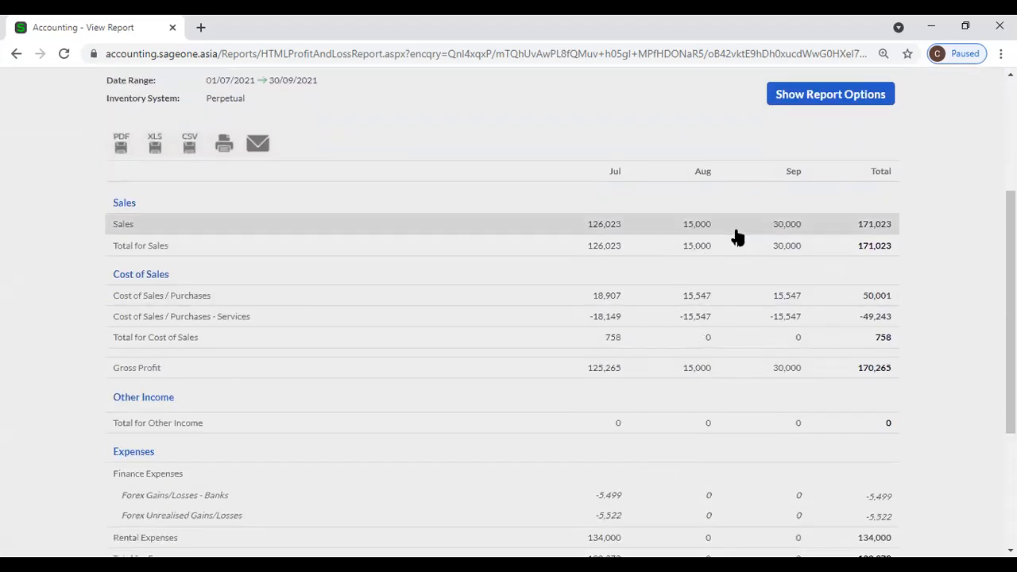
scroll(900, 320, down, 3)
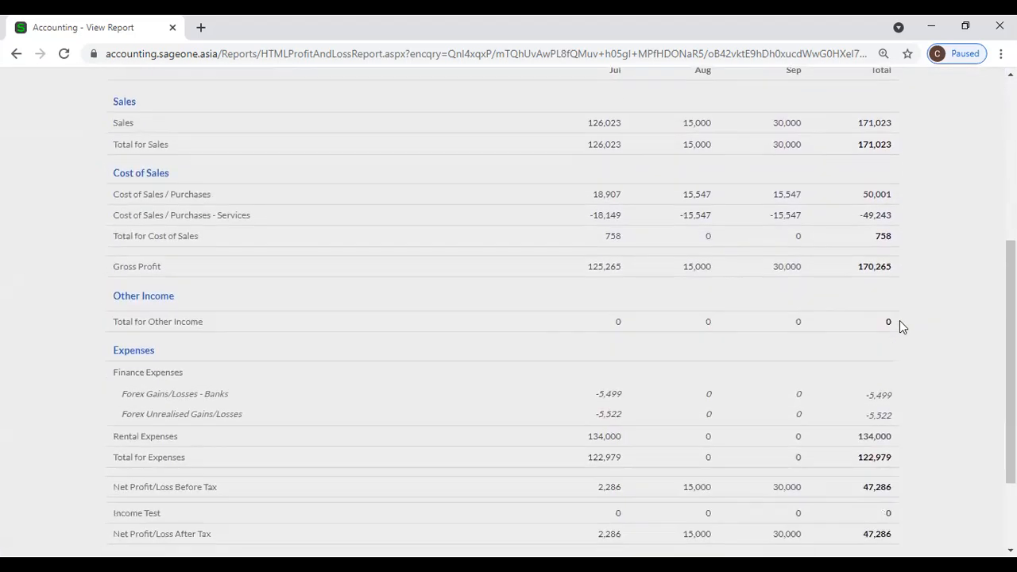
scroll(900, 321, up, 3)
scroll(900, 320, up, 3)
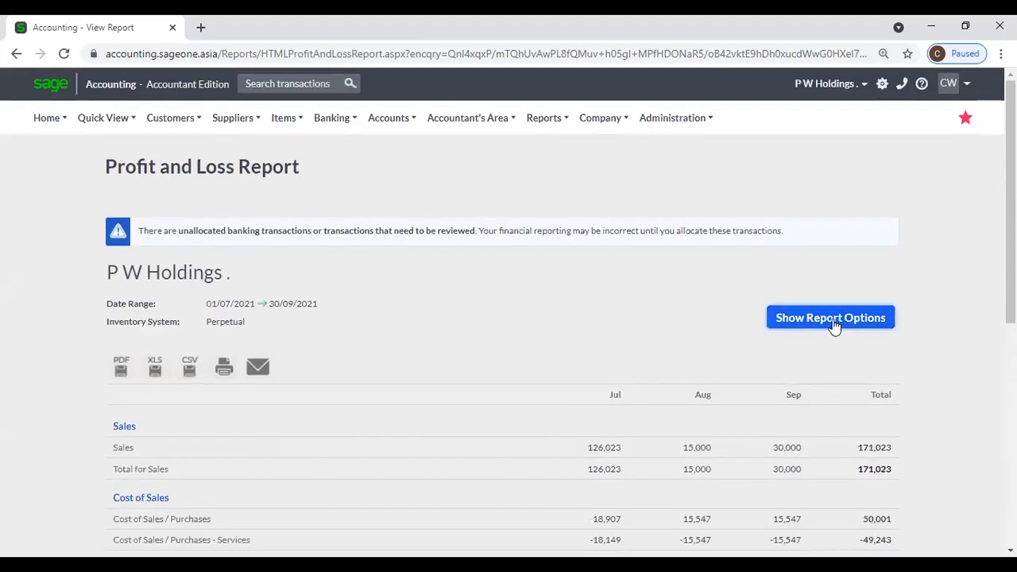
Step: Open the Account Reporting Groups in a duplicate browser tab and examine how the sales and expense accounts are grouped
click(834, 322)
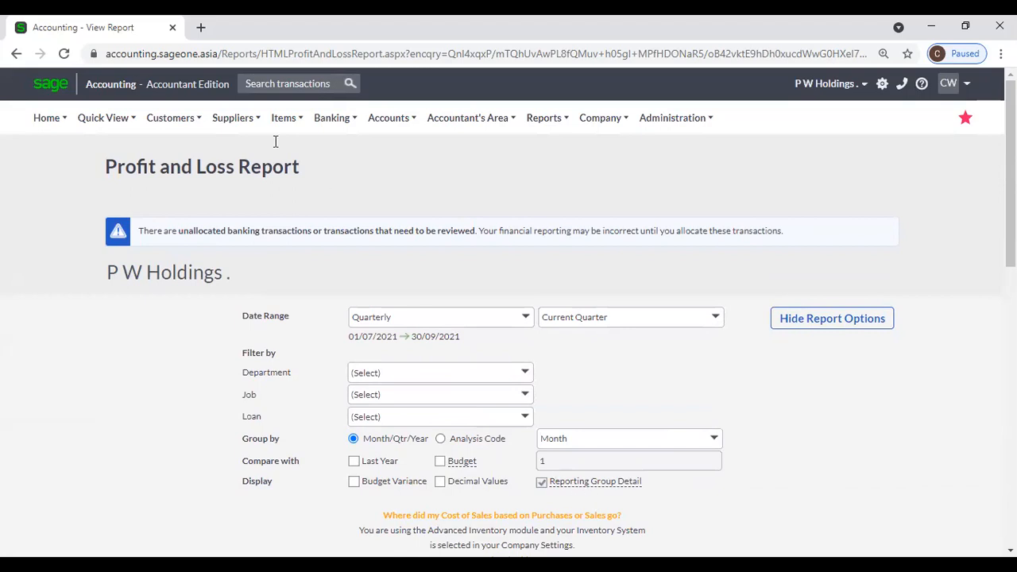
right_click(131, 29)
click(188, 139)
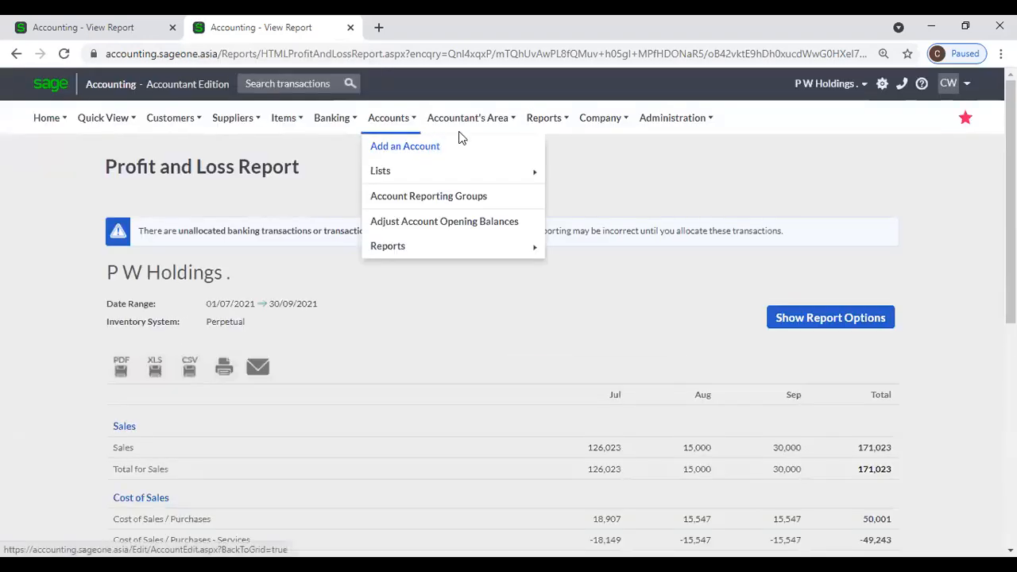
mouse_move(394, 127)
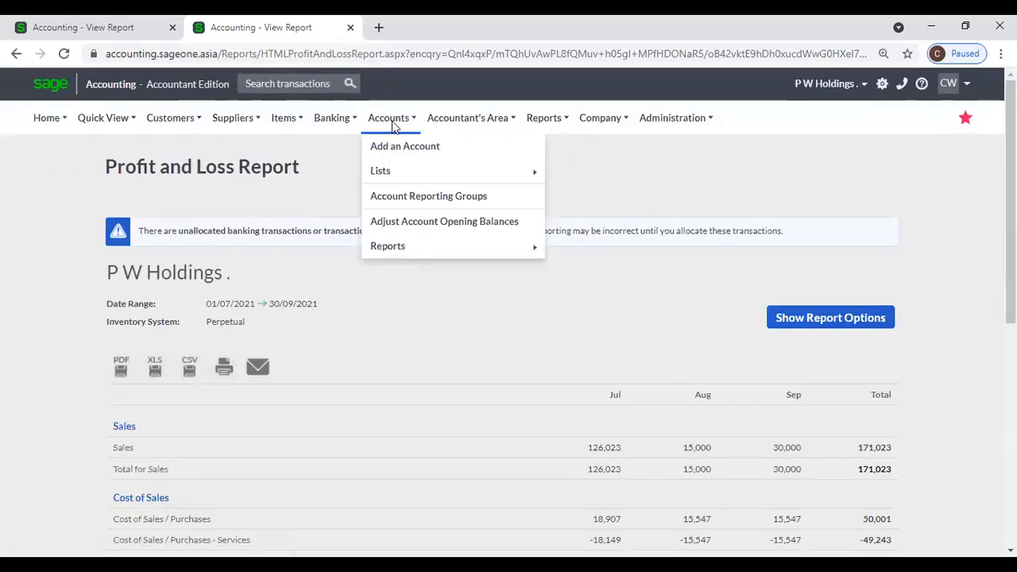
click(406, 208)
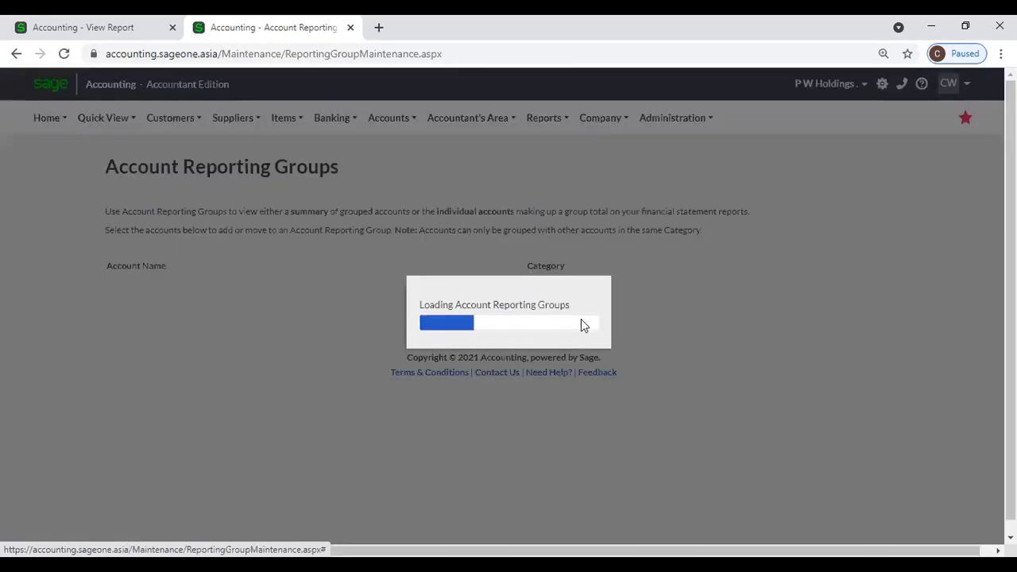
scroll(439, 294, down, 4)
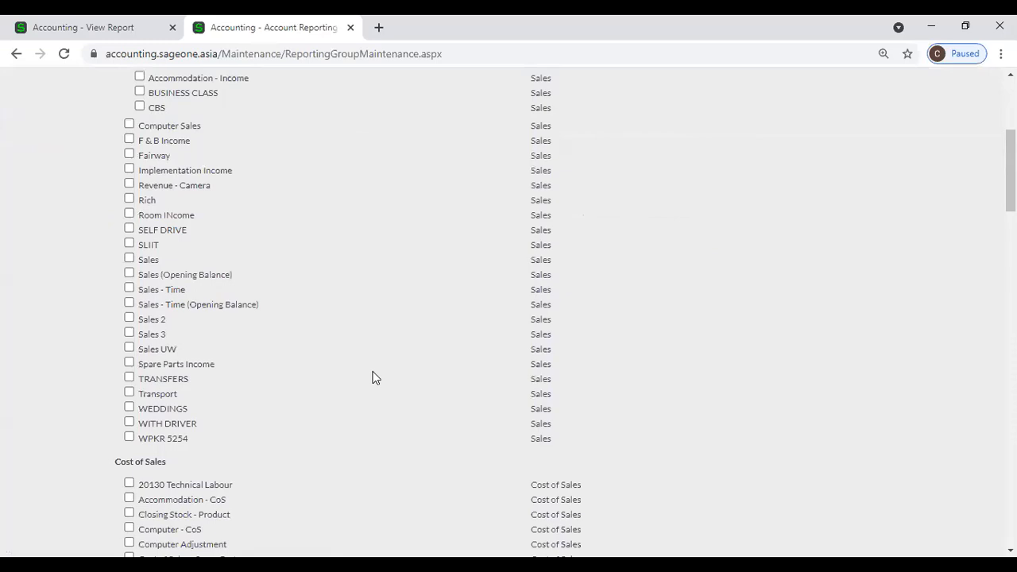
scroll(375, 378, down, 9)
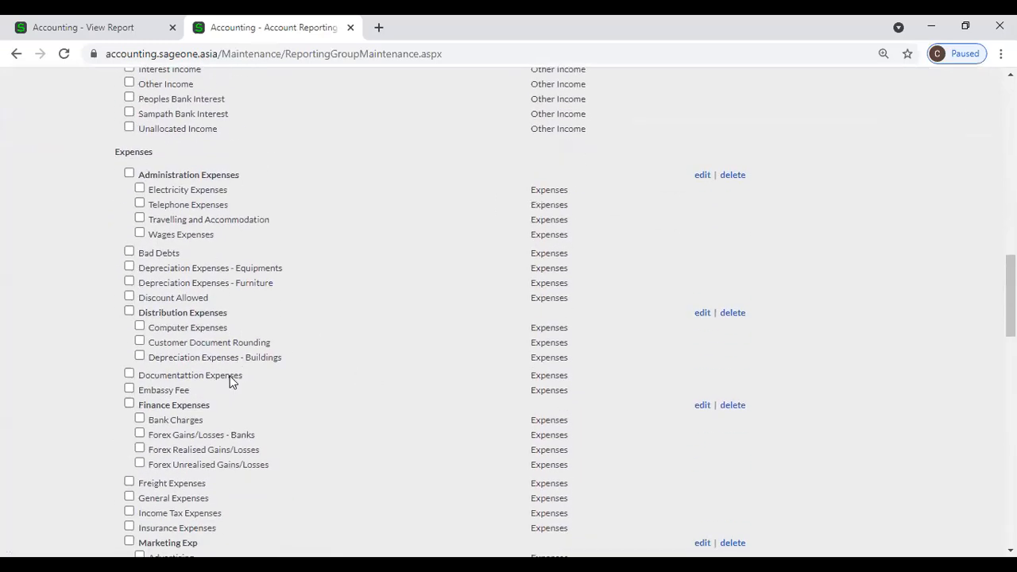
Step: Return to the Profit and Loss Report and set its date range to All
click(80, 27)
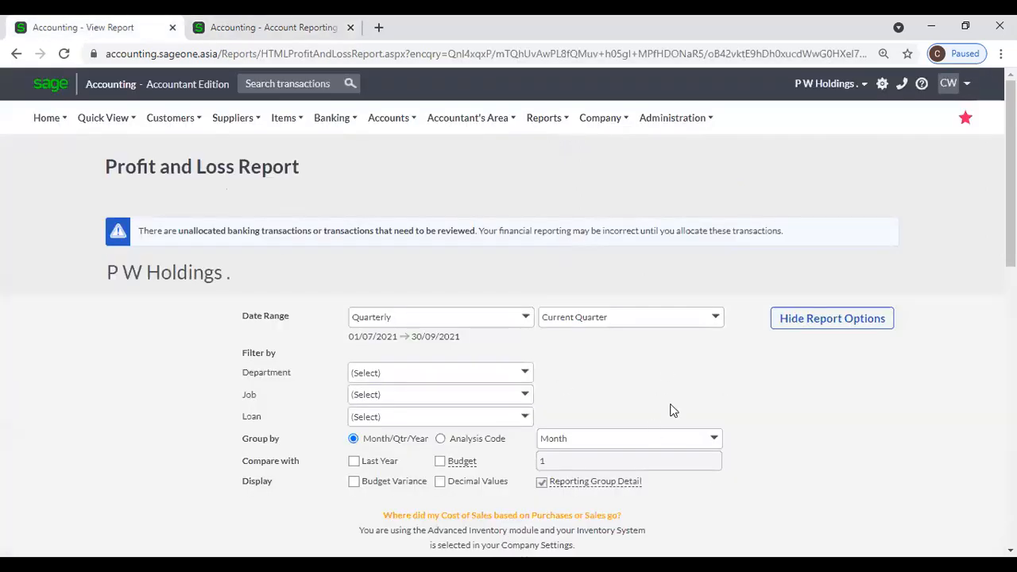
scroll(666, 374, down, 2)
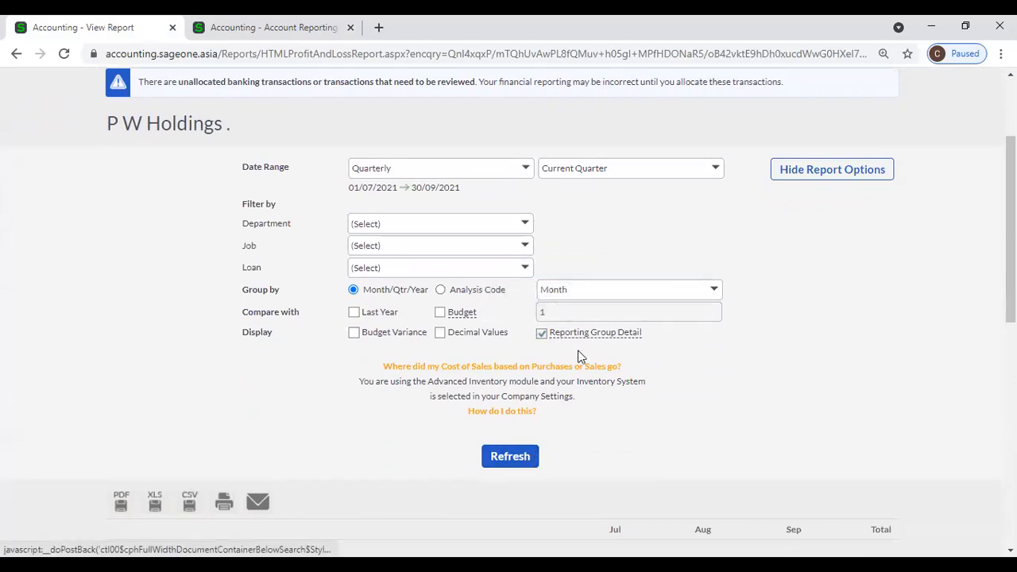
click(521, 170)
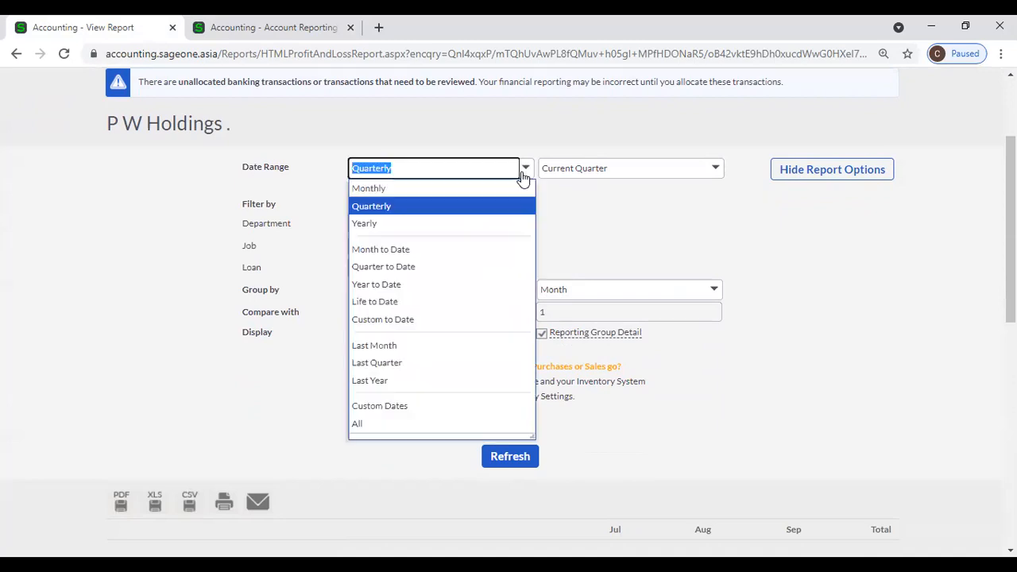
click(395, 422)
Step: Regenerate the report and review the individual accounts under the administration, distribution, finance and marketing expense groups
click(487, 460)
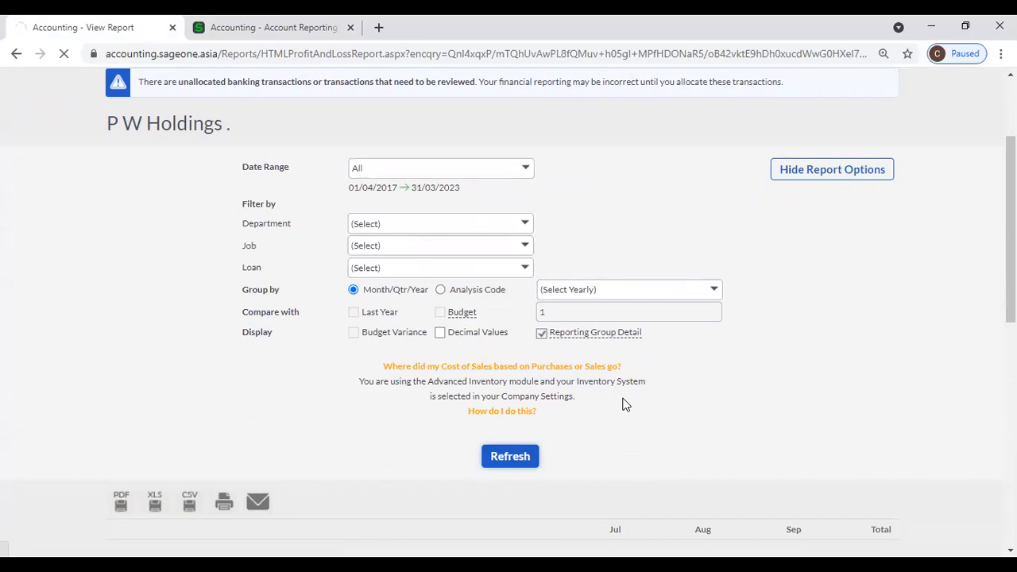
scroll(624, 398, down, 5)
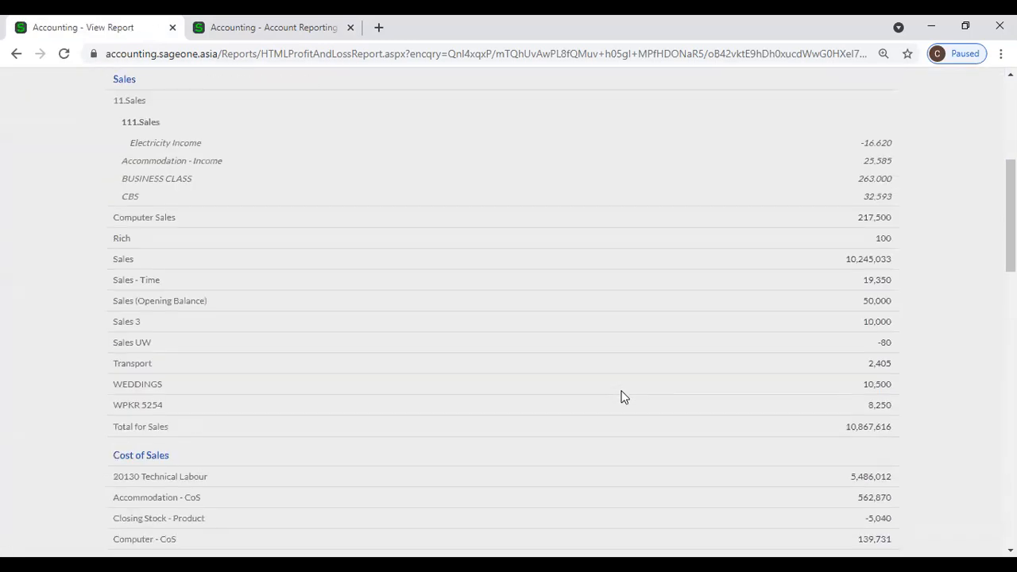
scroll(624, 397, down, 5)
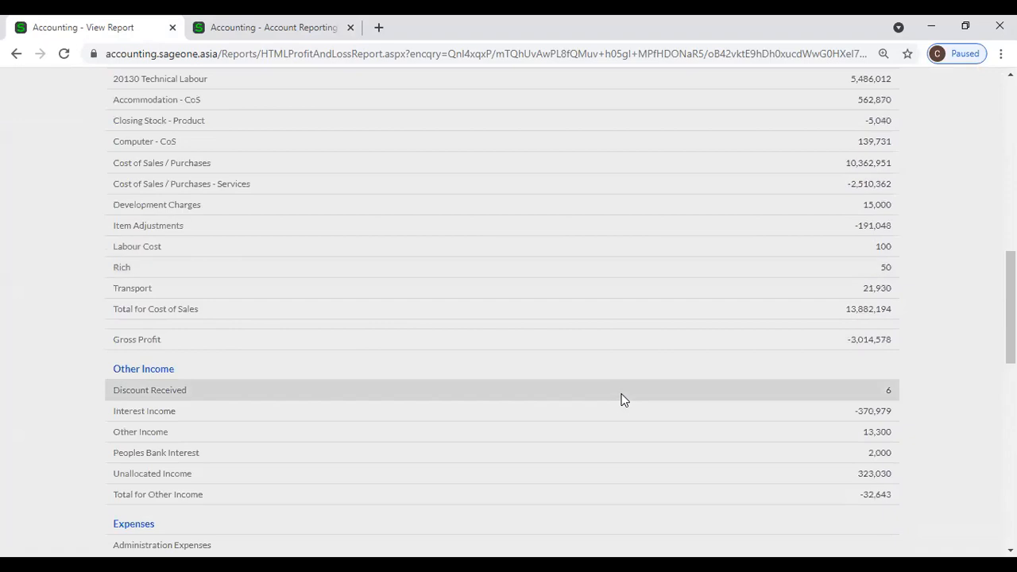
scroll(624, 399, down, 1)
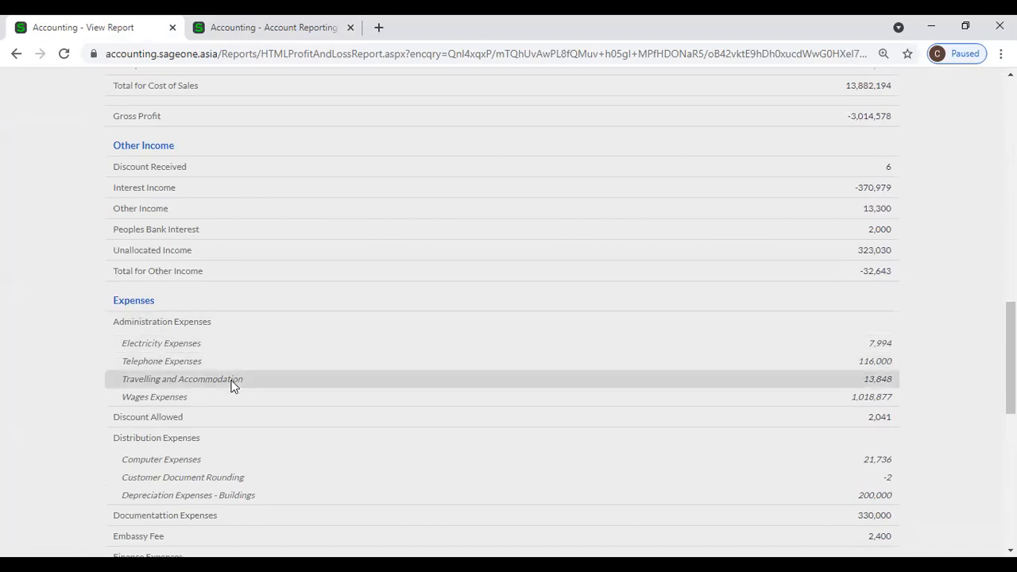
scroll(230, 386, down, 1)
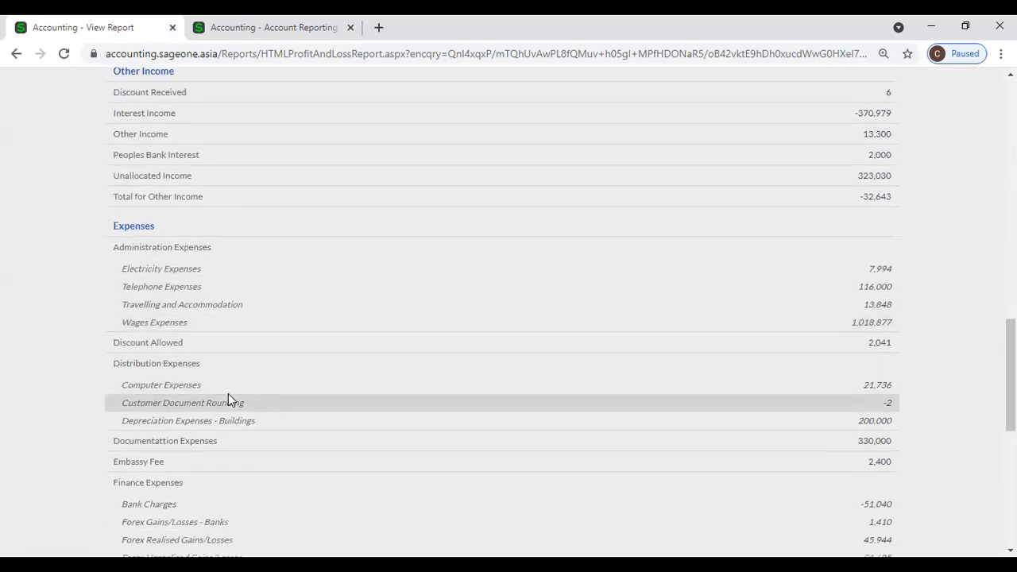
scroll(225, 407, down, 2)
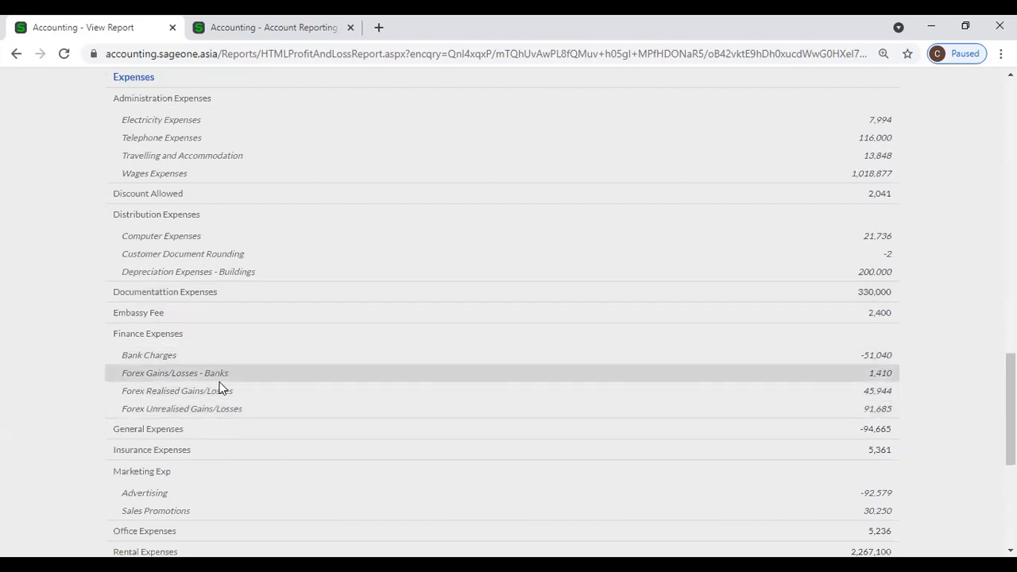
Step: Duplicate the report in a new browser tab and regenerate it there with Reporting Group Detail turned off
right_click(130, 32)
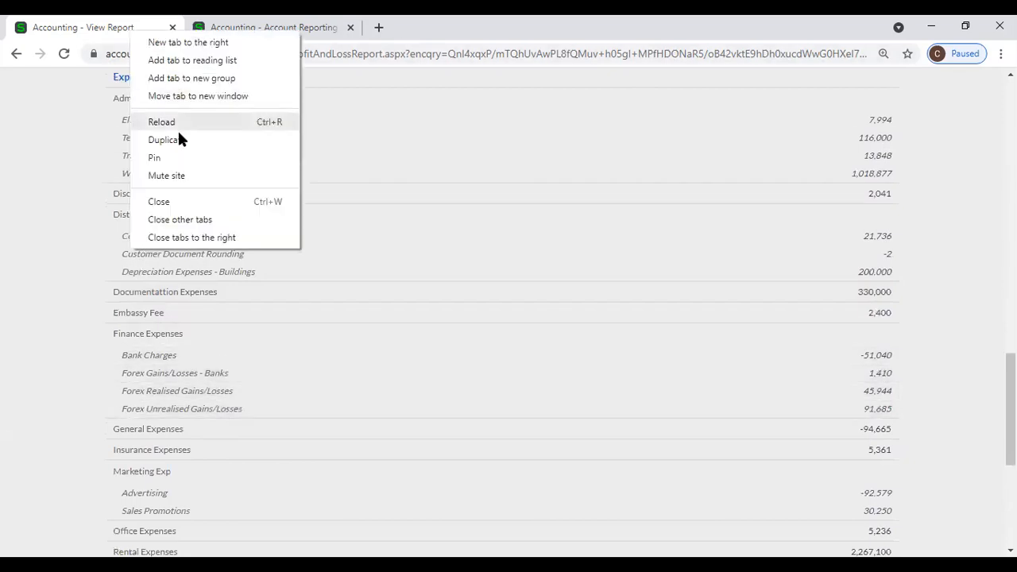
click(177, 131)
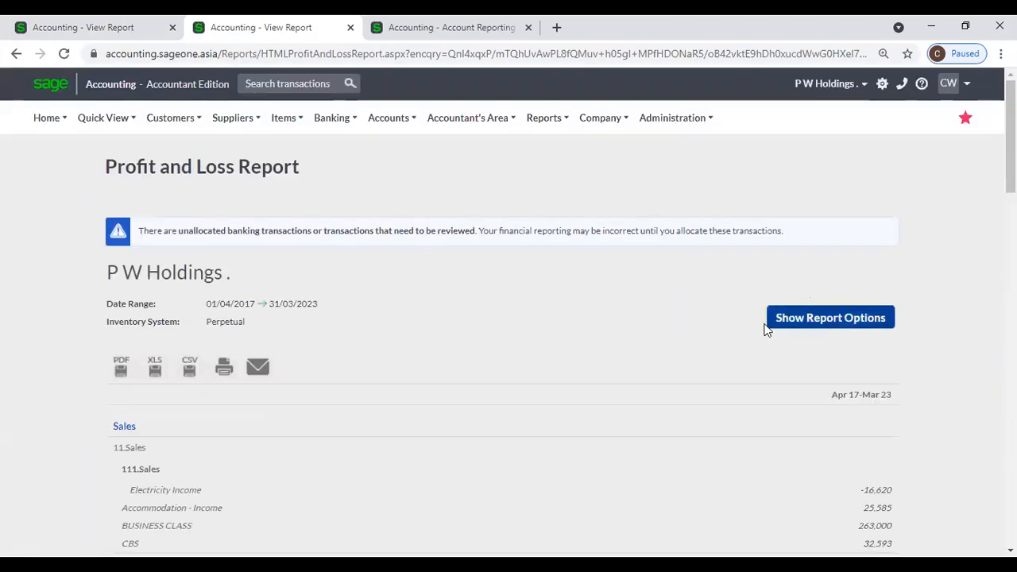
click(813, 322)
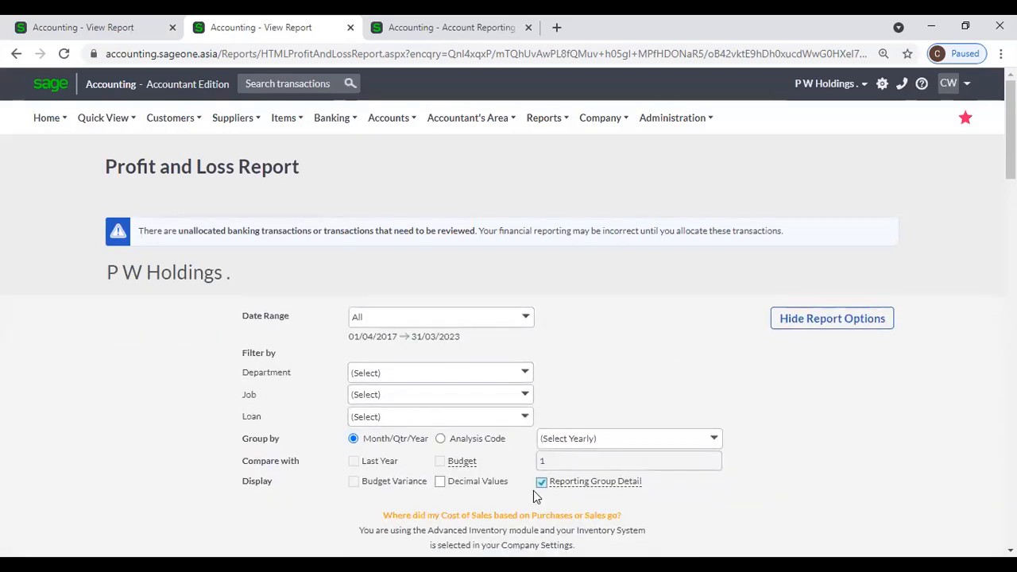
click(542, 482)
scroll(843, 475, down, 1)
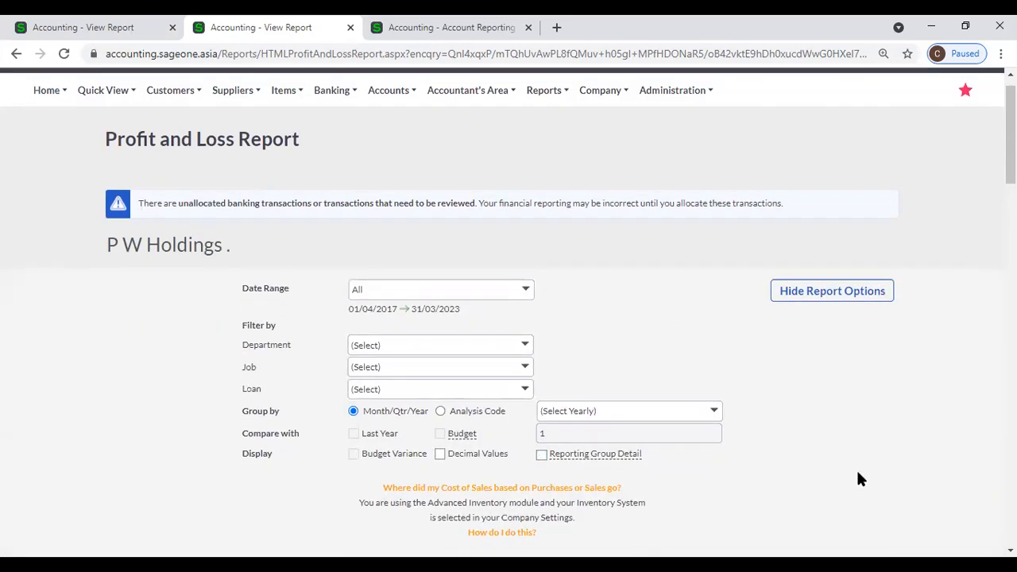
scroll(858, 477, down, 2)
click(512, 389)
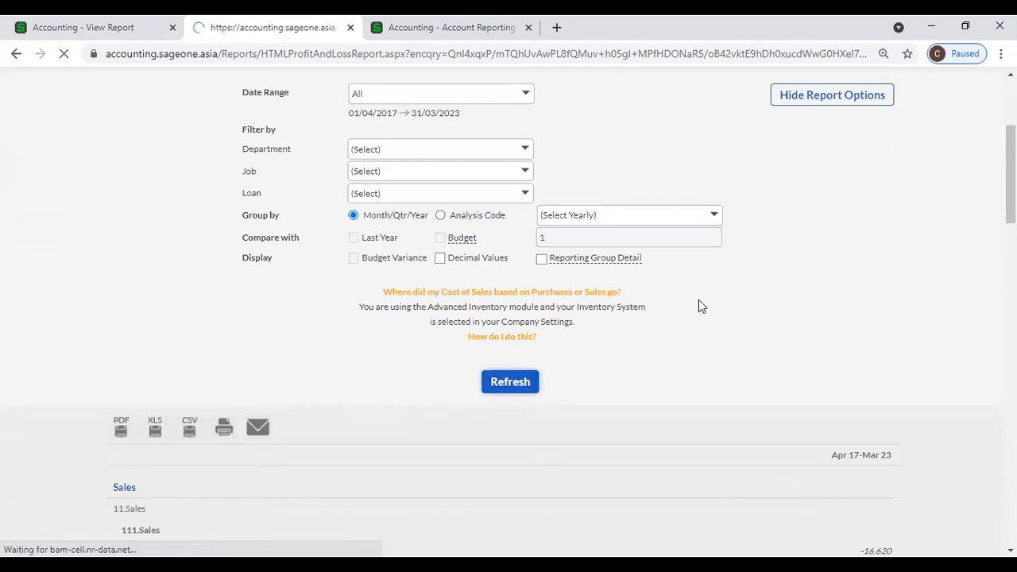
Step: Compare the summarised expense group totals with the detailed accounts in the original report
scroll(430, 382, down, 3)
scroll(429, 383, down, 6)
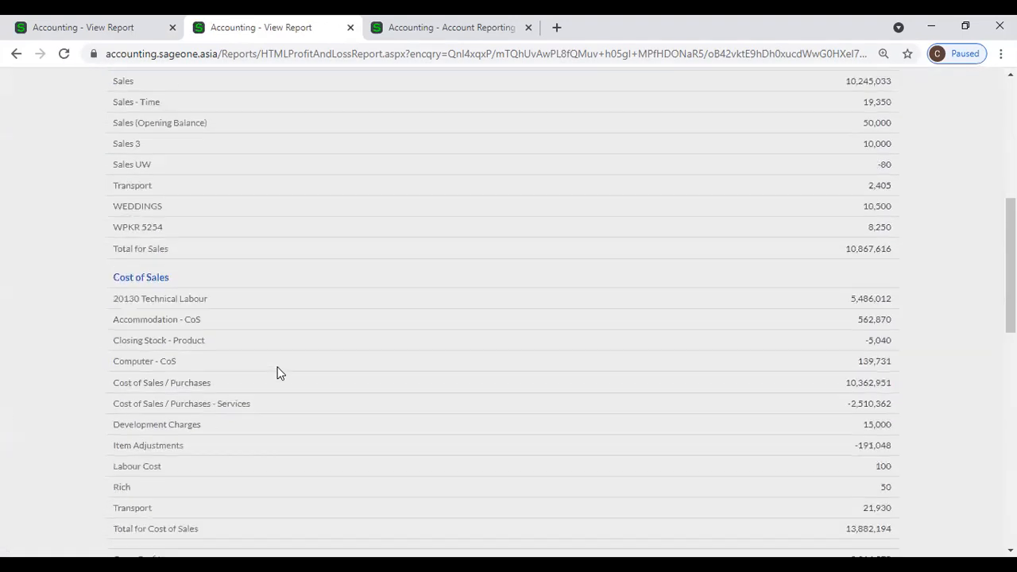
scroll(271, 309, down, 2)
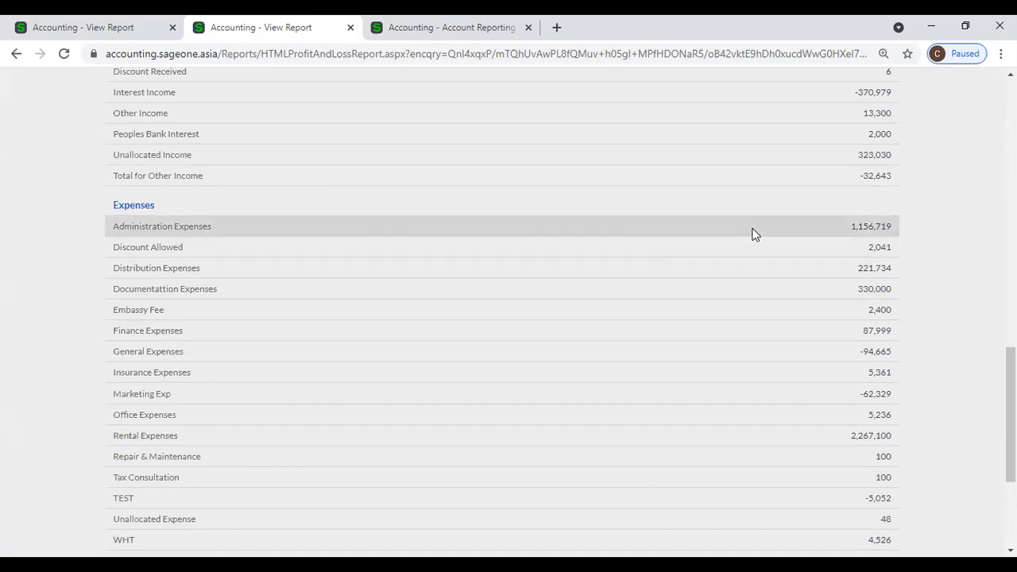
click(68, 26)
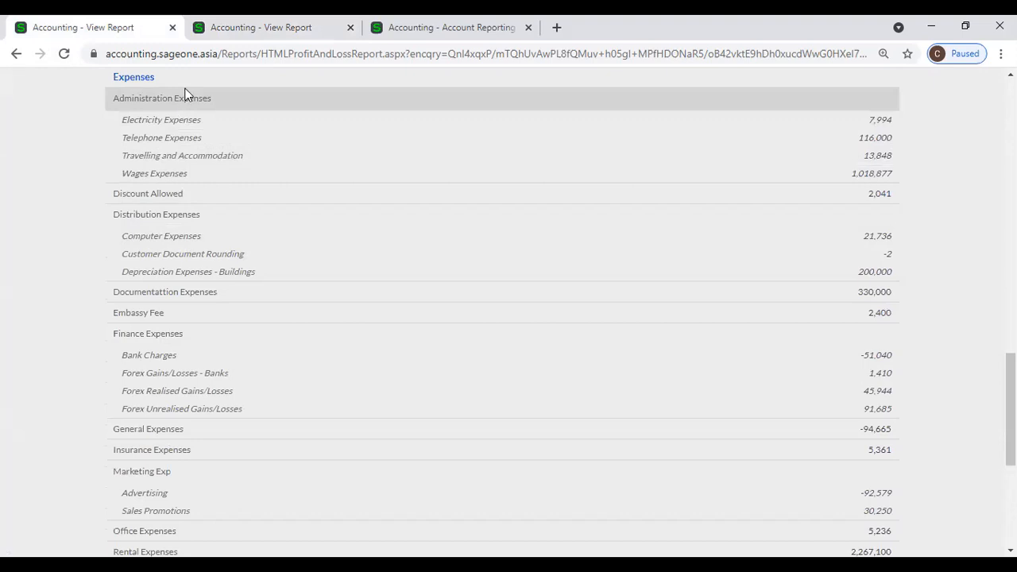
click(239, 27)
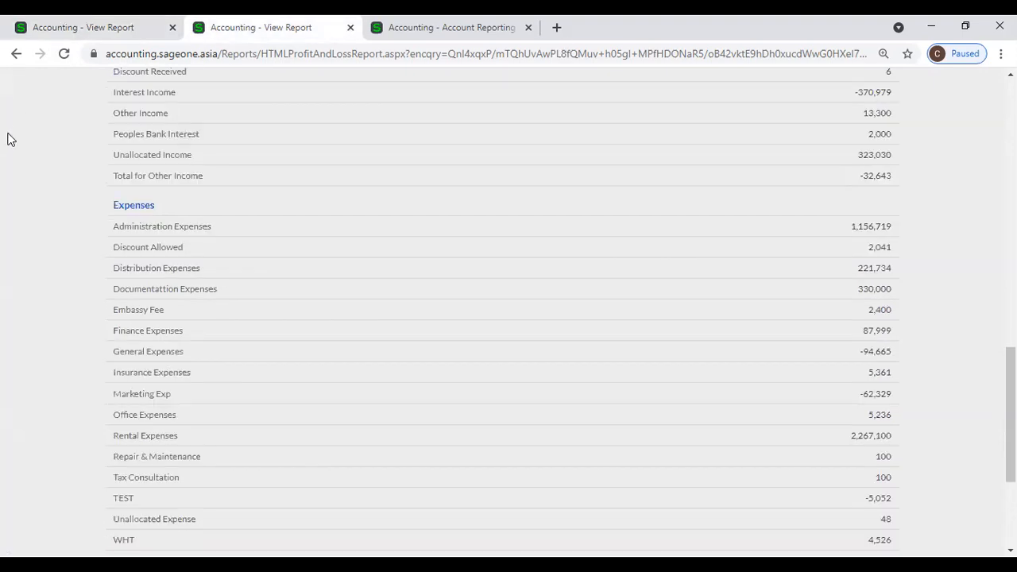
scroll(221, 191, up, 4)
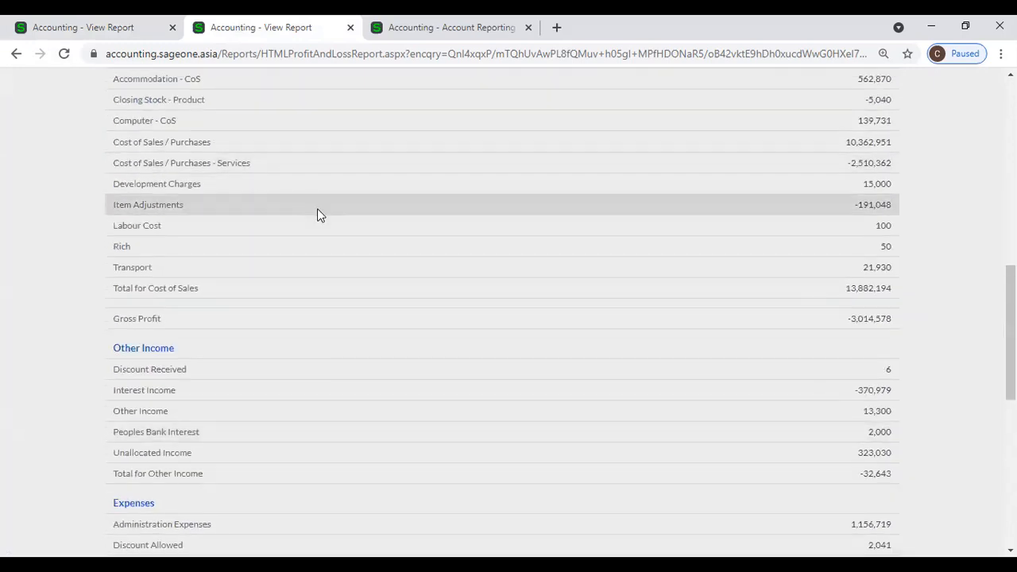
scroll(318, 211, up, 3)
Step: Return to the detailed report, show its report options and examine the filter, grouping, comparison and display settings
click(70, 27)
scroll(863, 287, up, 10)
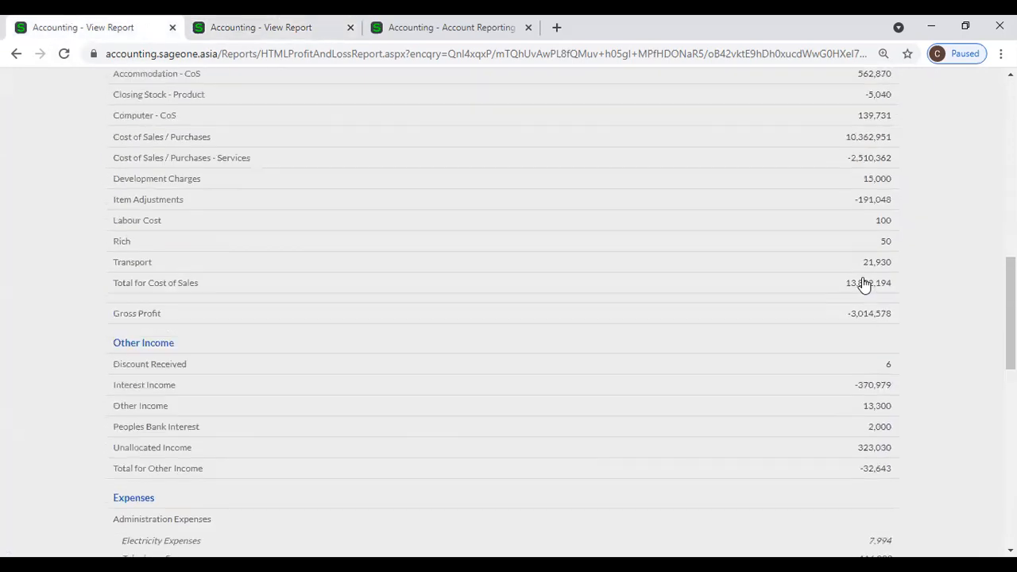
click(839, 253)
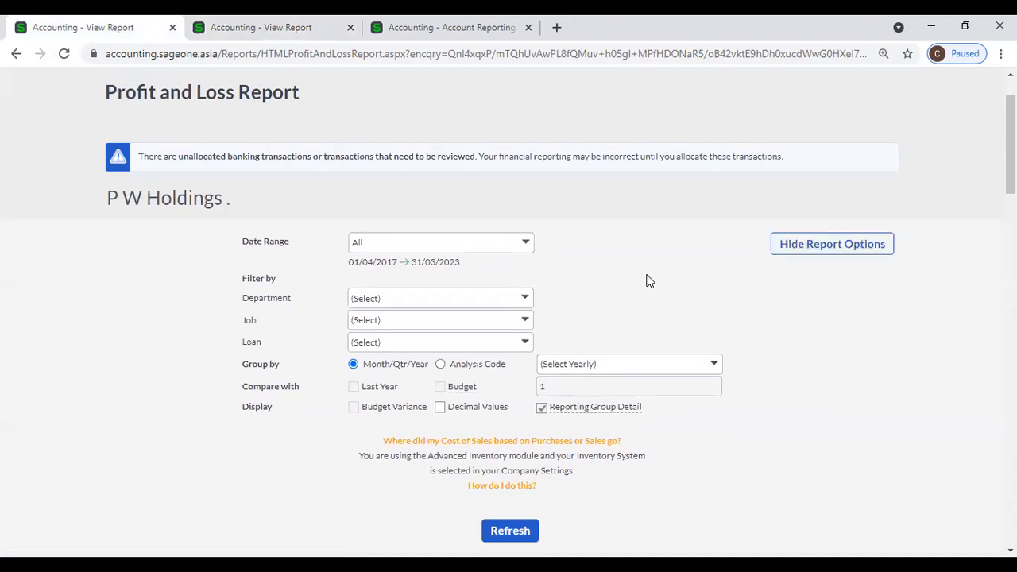
scroll(648, 280, down, 1)
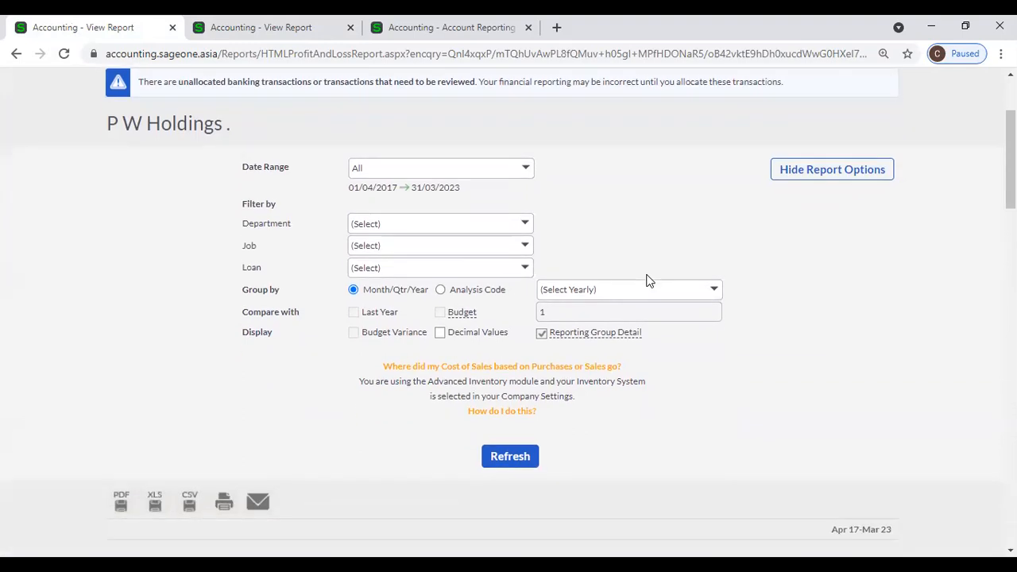
scroll(662, 297, down, 1)
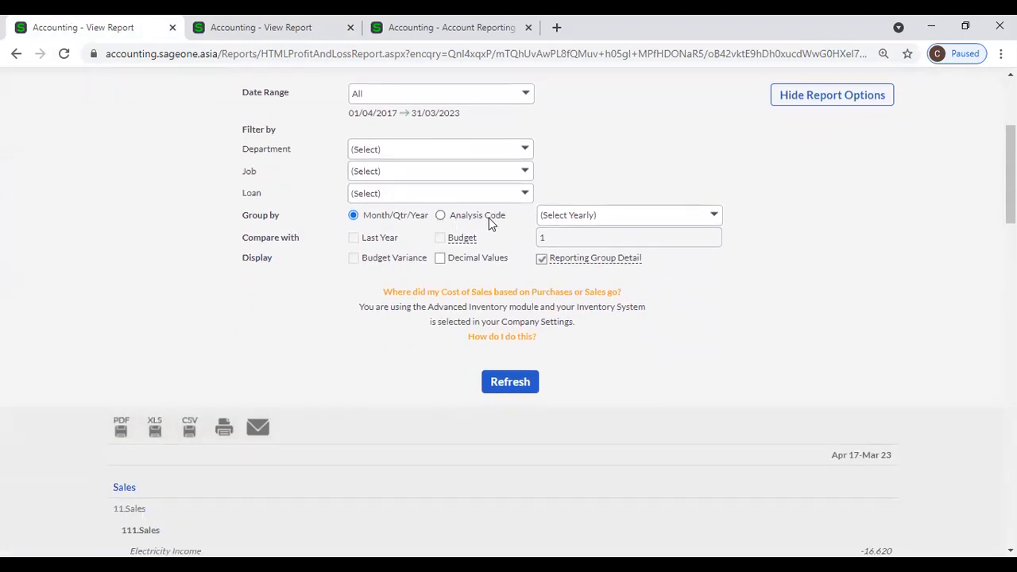
scroll(293, 218, up, 2)
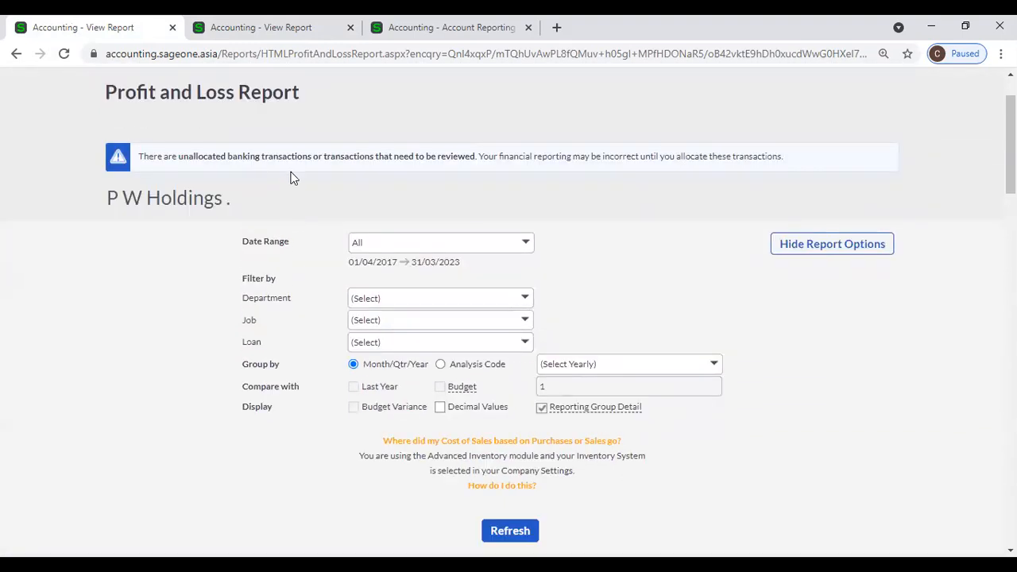
scroll(283, 268, down, 3)
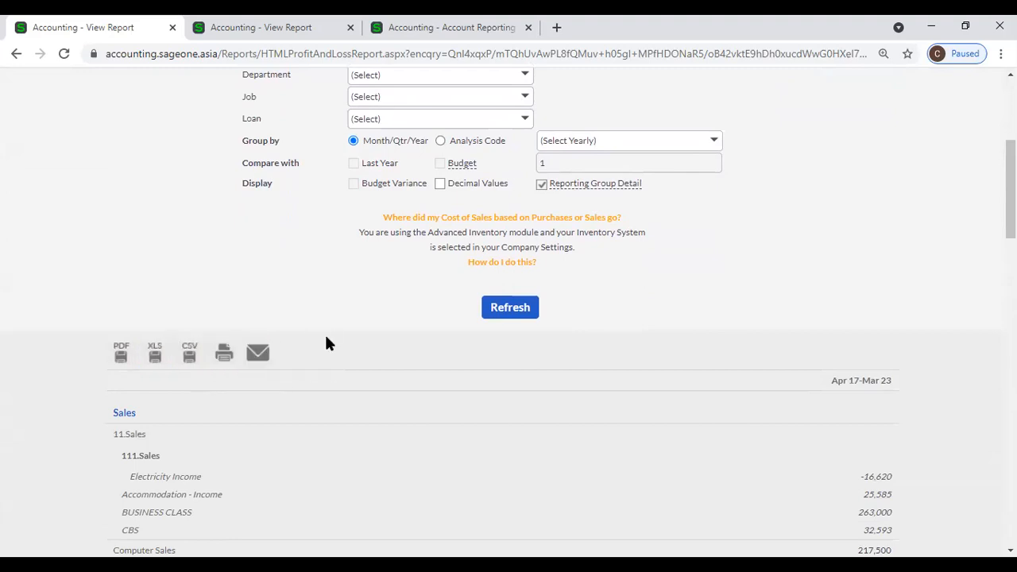
scroll(326, 344, up, 3)
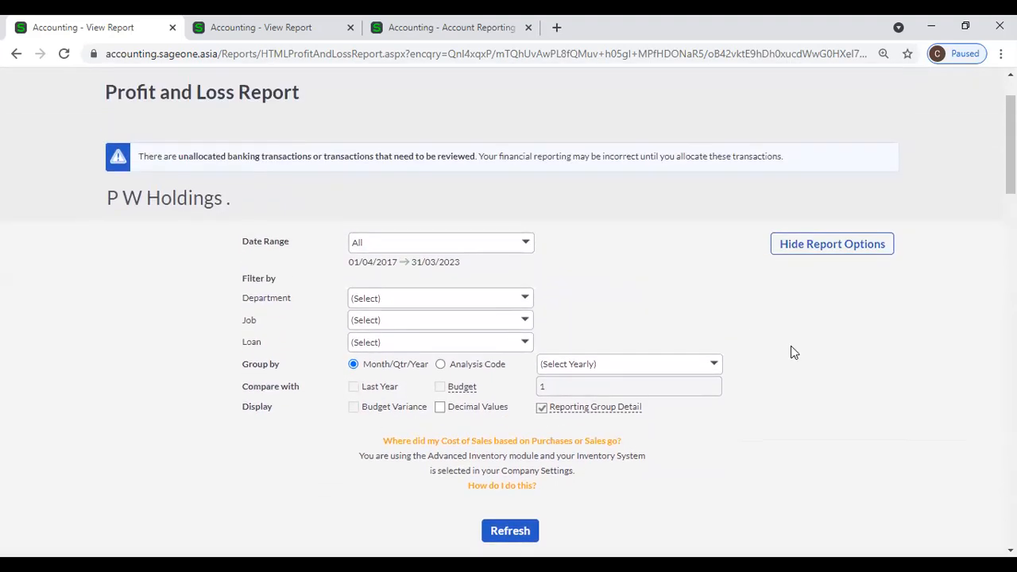
scroll(782, 345, up, 1)
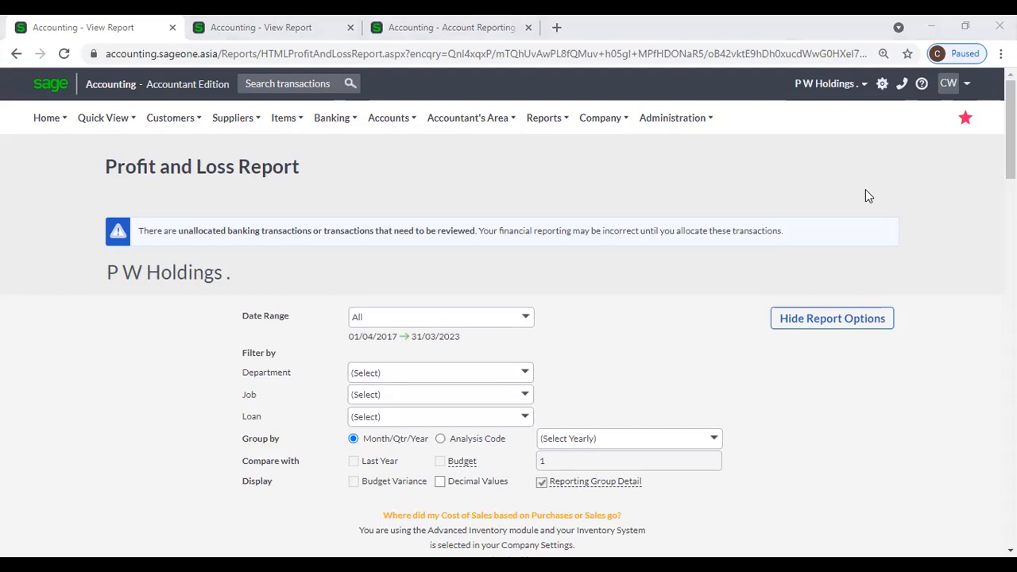
Step: Switch to the company P W Holdings.. and generate its Balance Sheet report as at 14/07/2021
click(826, 83)
click(759, 115)
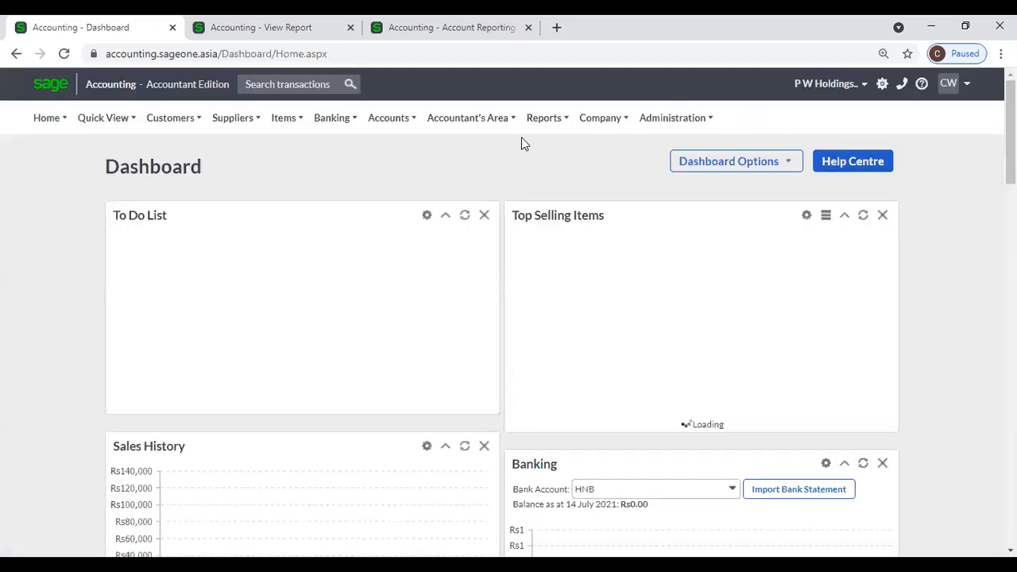
mouse_move(534, 124)
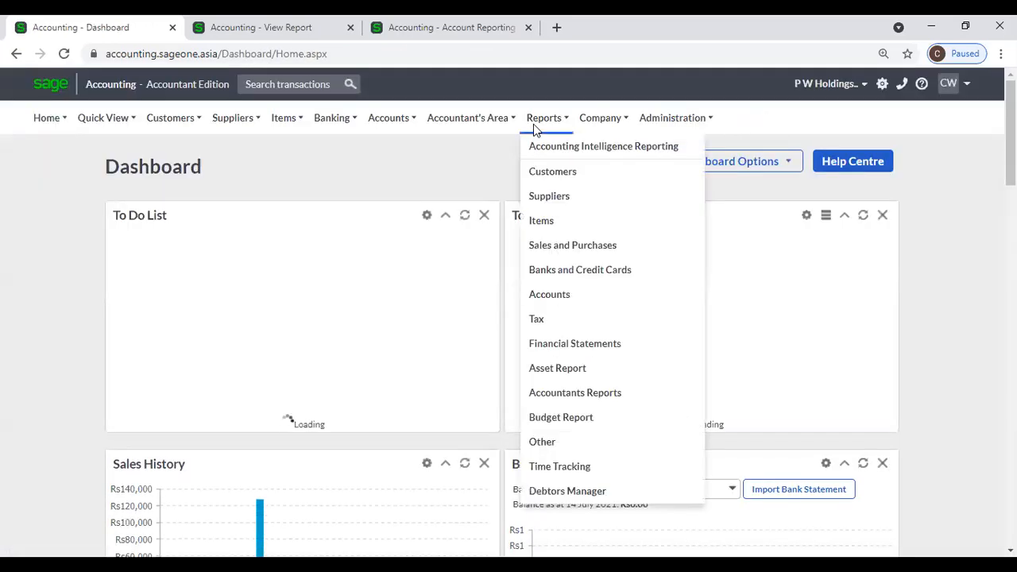
mouse_move(471, 121)
mouse_move(475, 220)
mouse_move(621, 230)
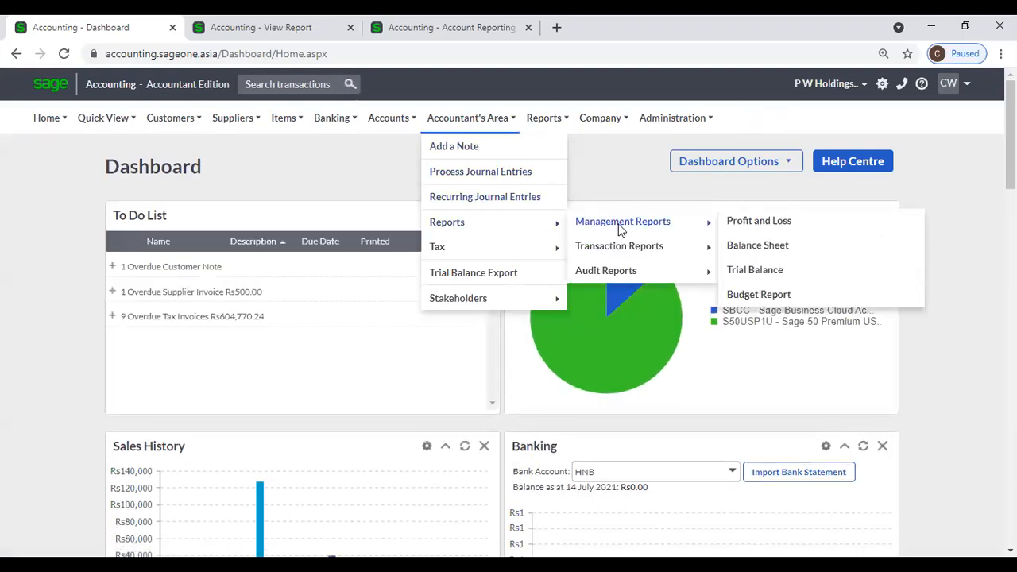
click(763, 253)
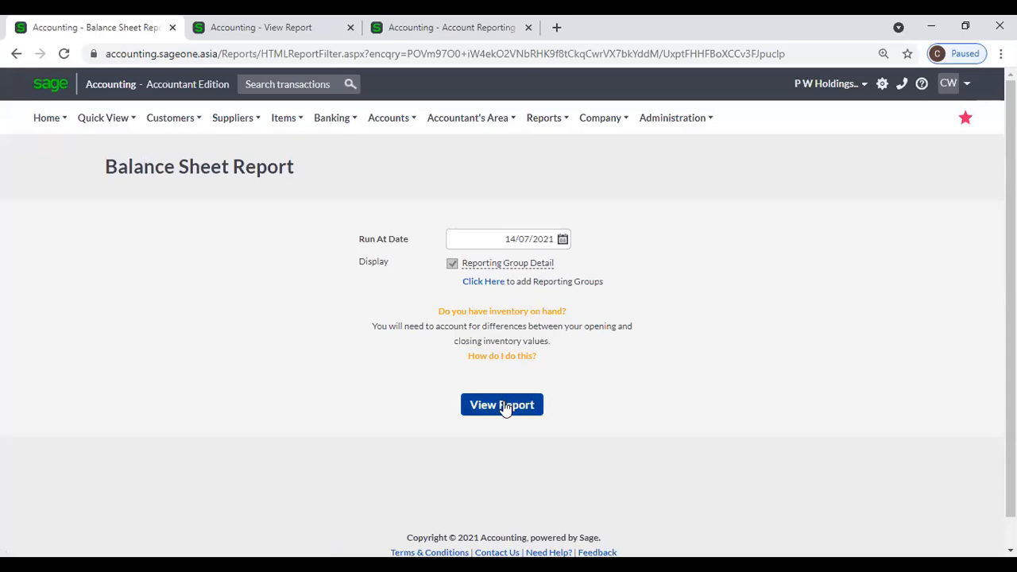
click(504, 406)
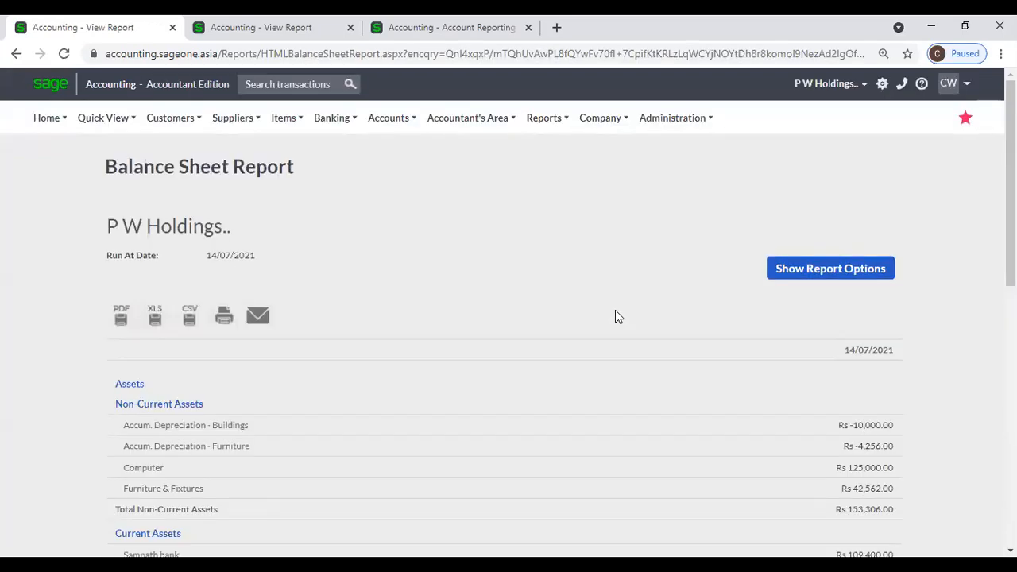
scroll(617, 317, down, 5)
scroll(616, 318, up, 5)
Step: Open the settings page of the Profit and Loss management report for this company
click(399, 121)
mouse_move(411, 175)
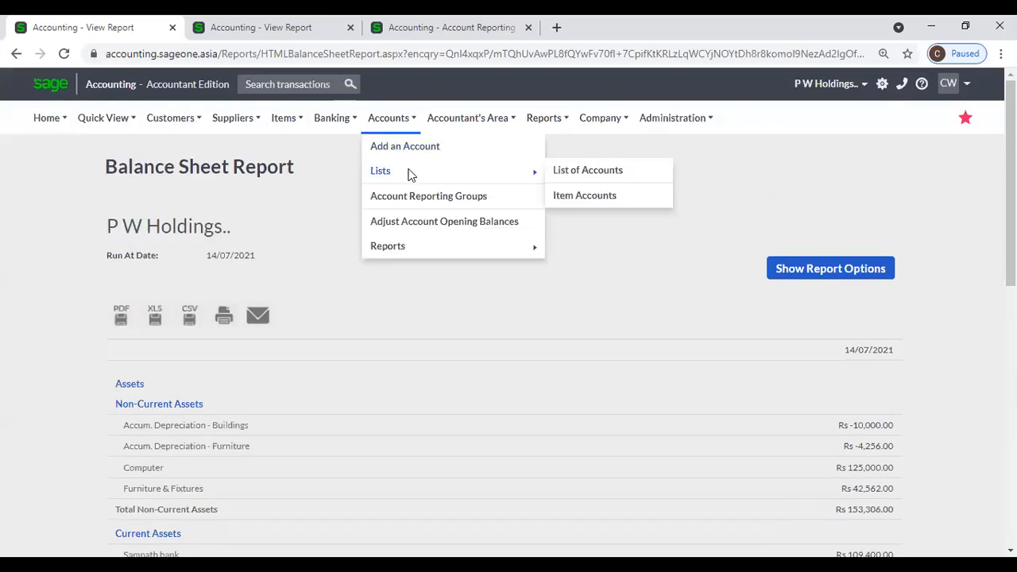
click(449, 123)
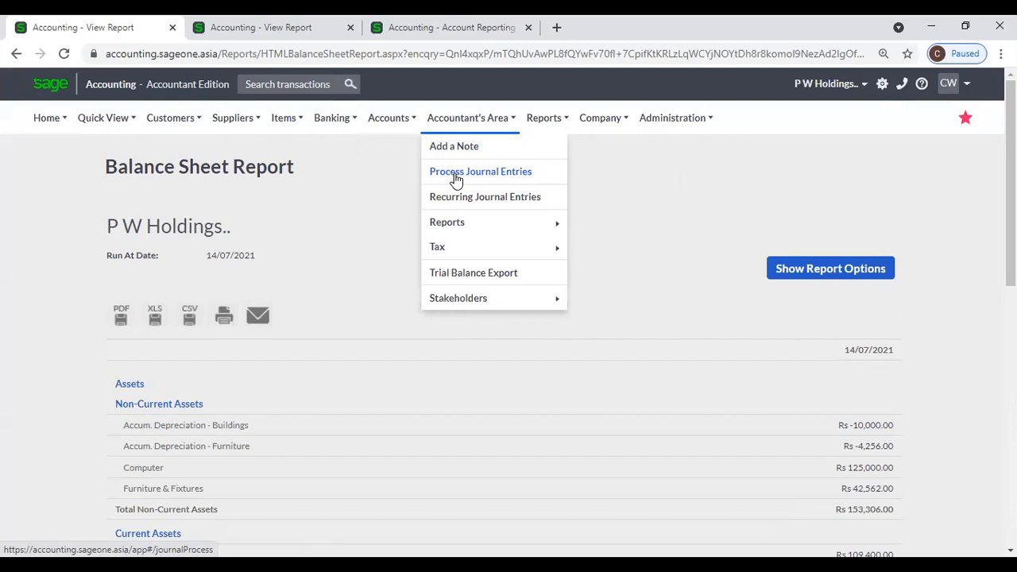
mouse_move(449, 224)
mouse_move(649, 223)
click(755, 225)
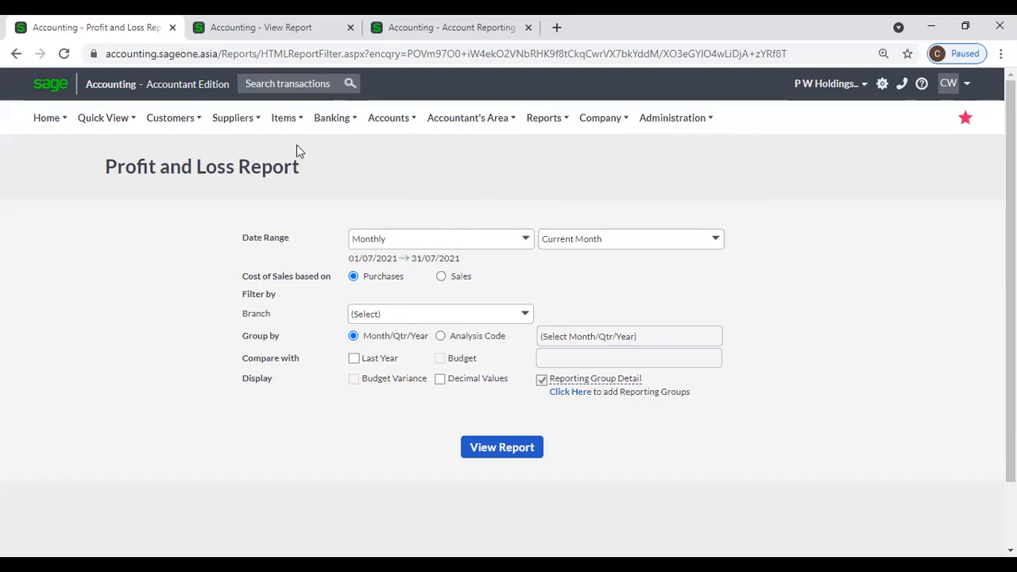
Step: Compare the Purchases and Sales options for the Cost of Sales basis, ending with Sales selected
click(617, 115)
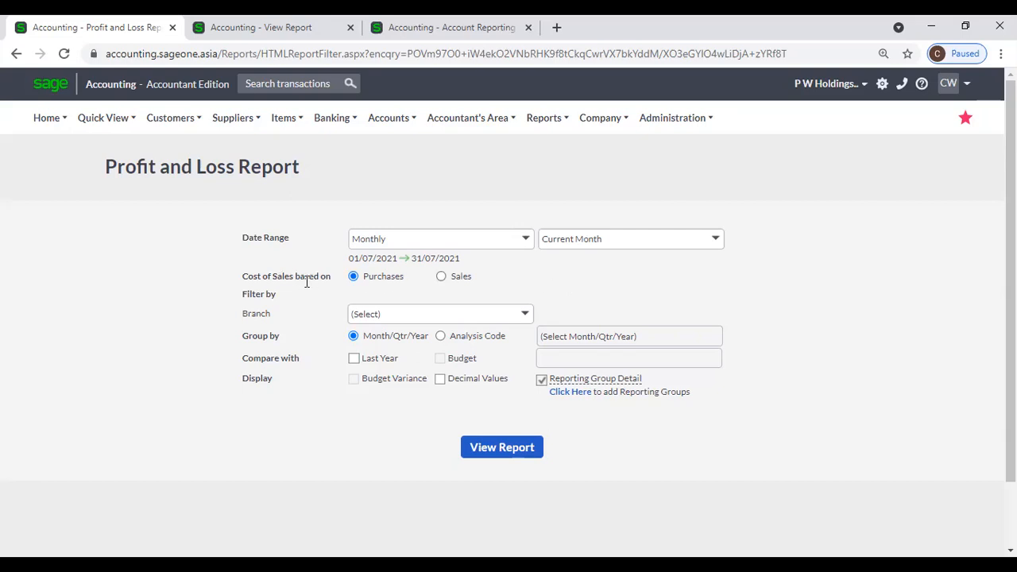
click(441, 277)
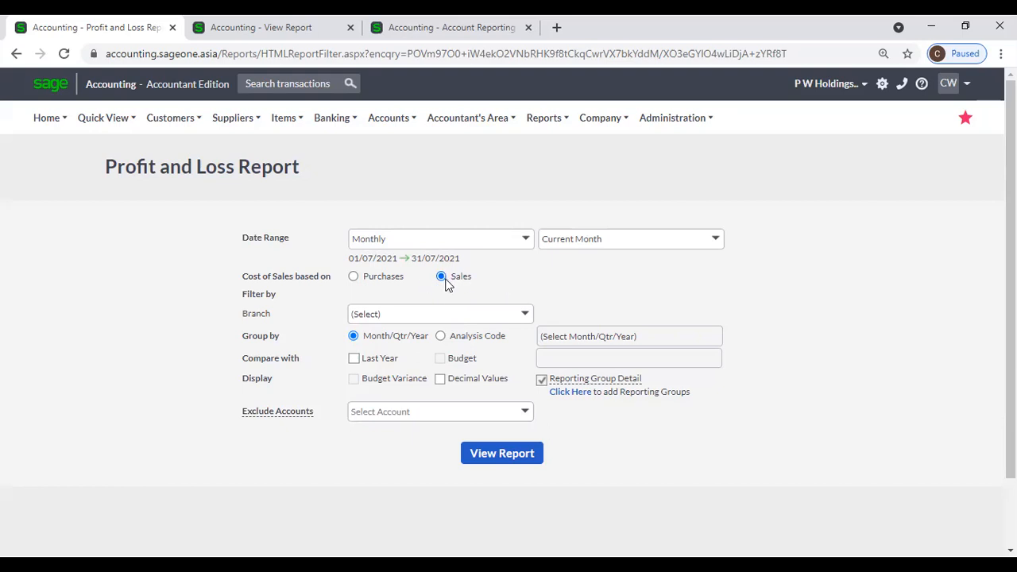
click(354, 282)
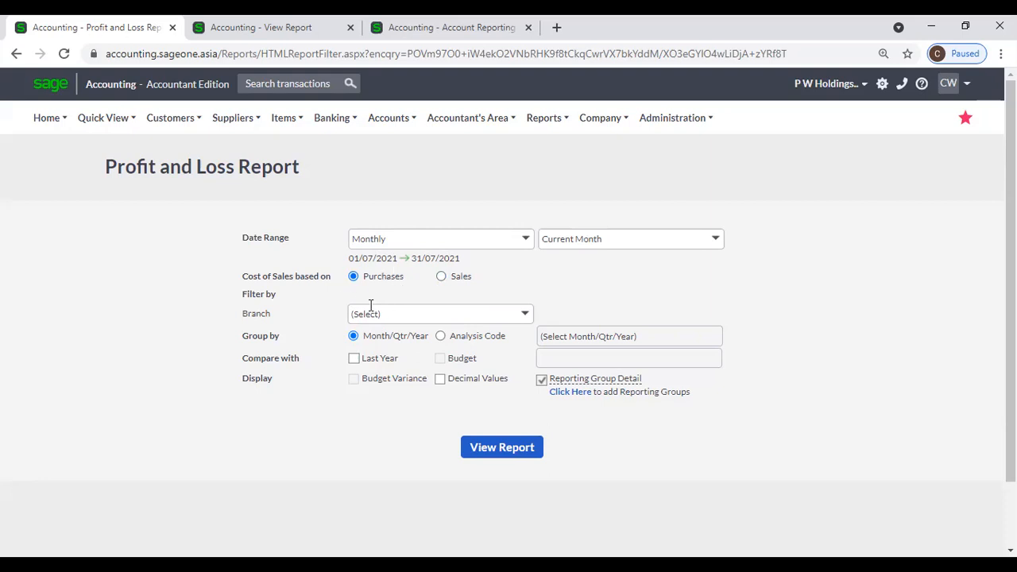
click(444, 278)
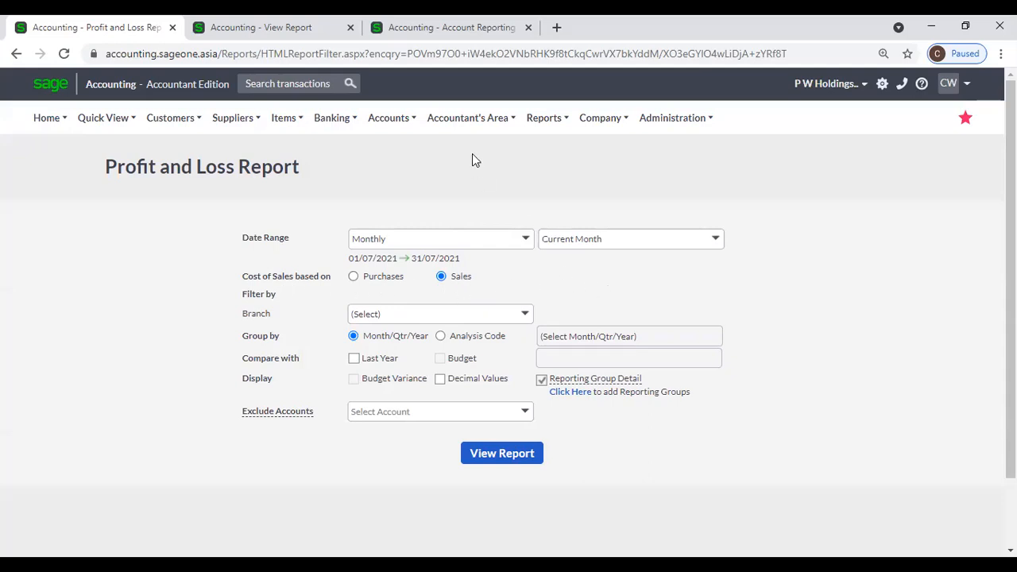
Step: Generate the Balance Sheet management report with the Run At Date set to 31/03/2021
click(465, 119)
mouse_move(484, 223)
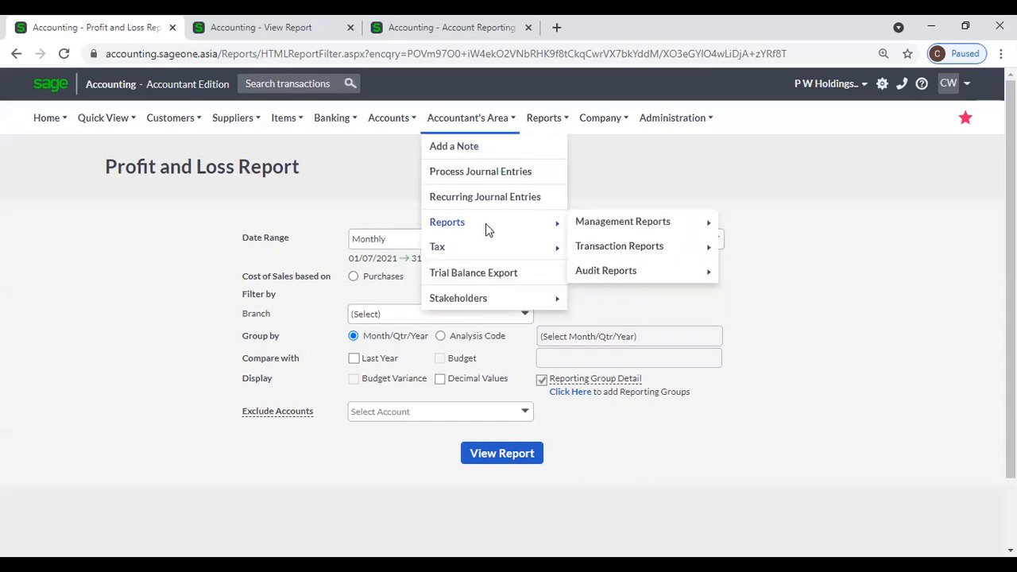
mouse_move(663, 224)
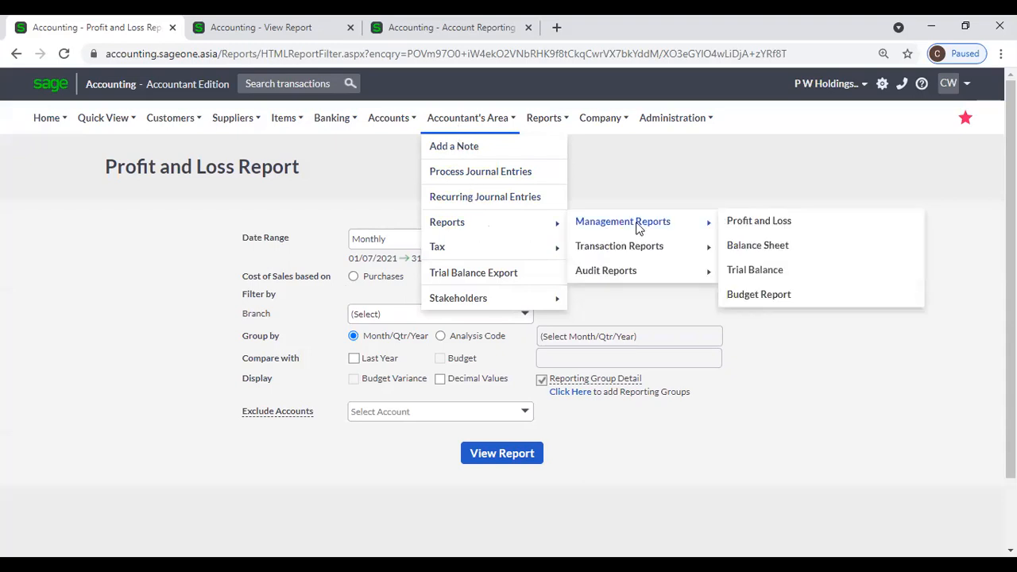
click(795, 251)
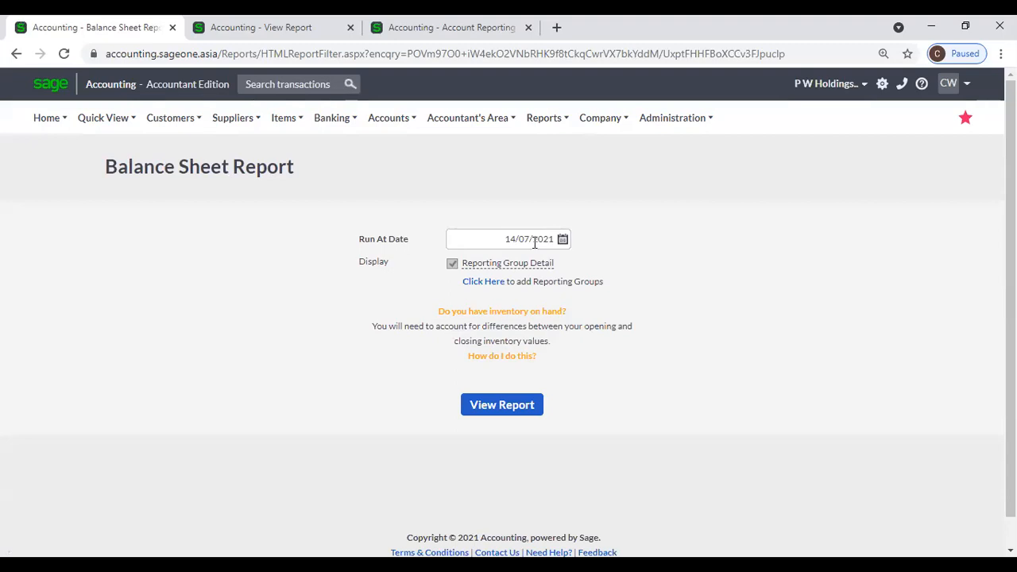
click(563, 240)
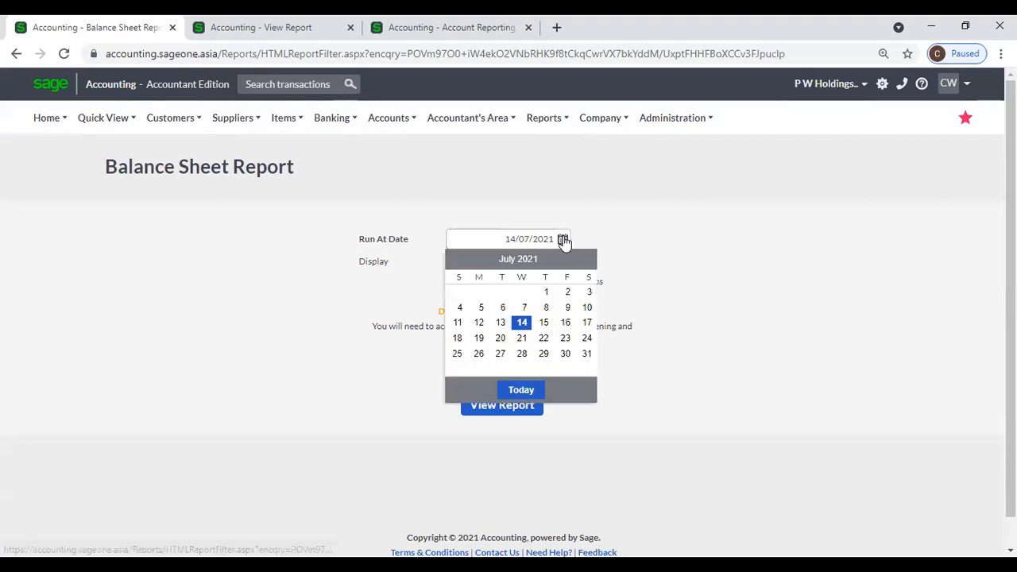
click(456, 260)
click(455, 260)
click(455, 260)
click(455, 260)
click(521, 354)
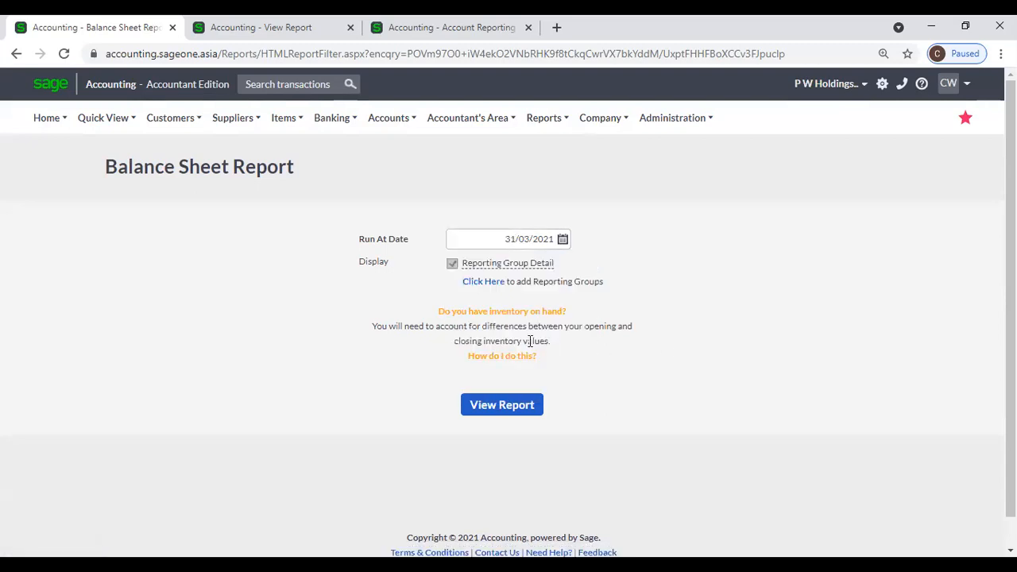
click(496, 407)
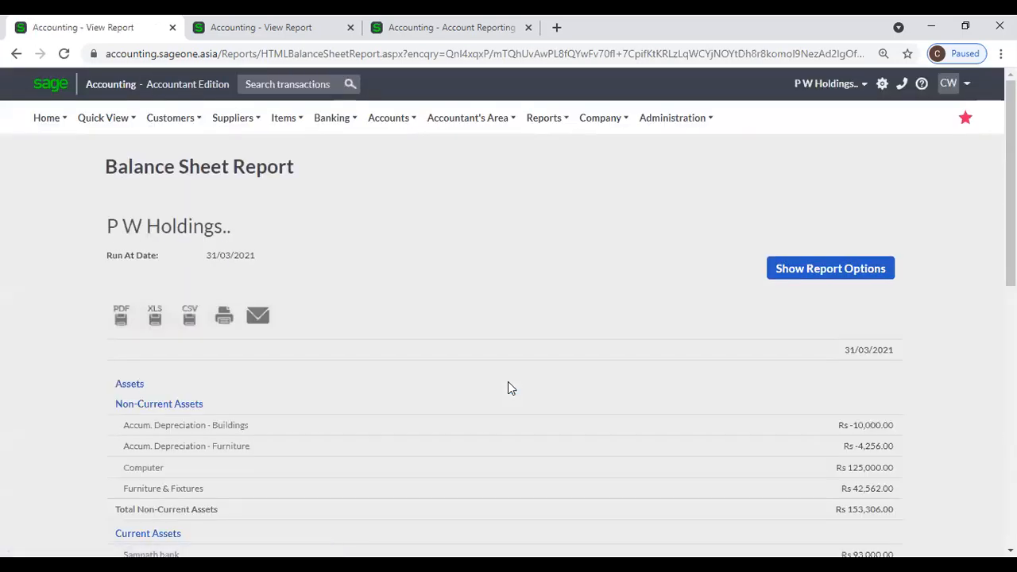
Step: Review the assets, owners equity and liabilities sections of the balance sheet down to the totals
scroll(329, 302, down, 3)
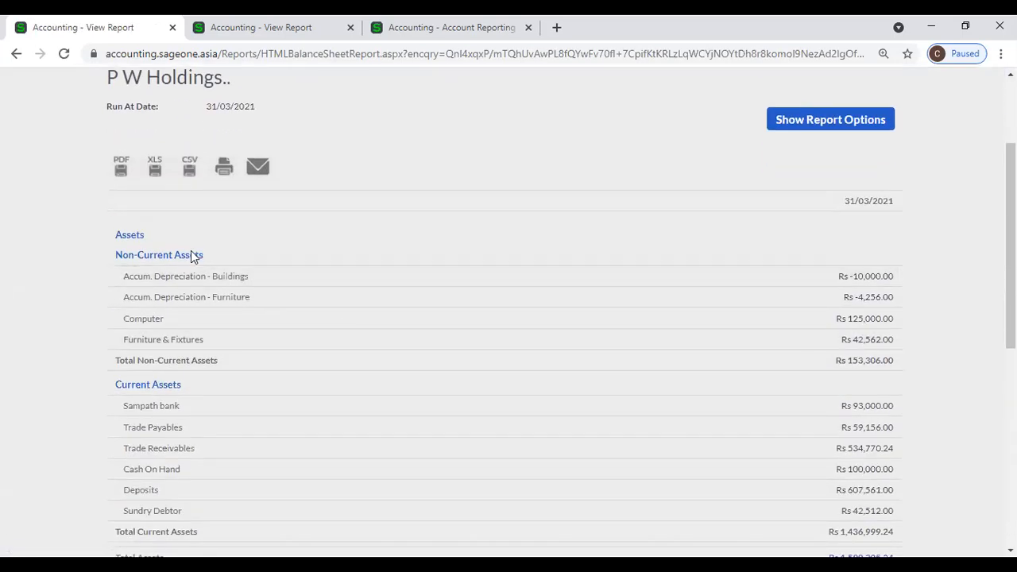
scroll(193, 296, down, 1)
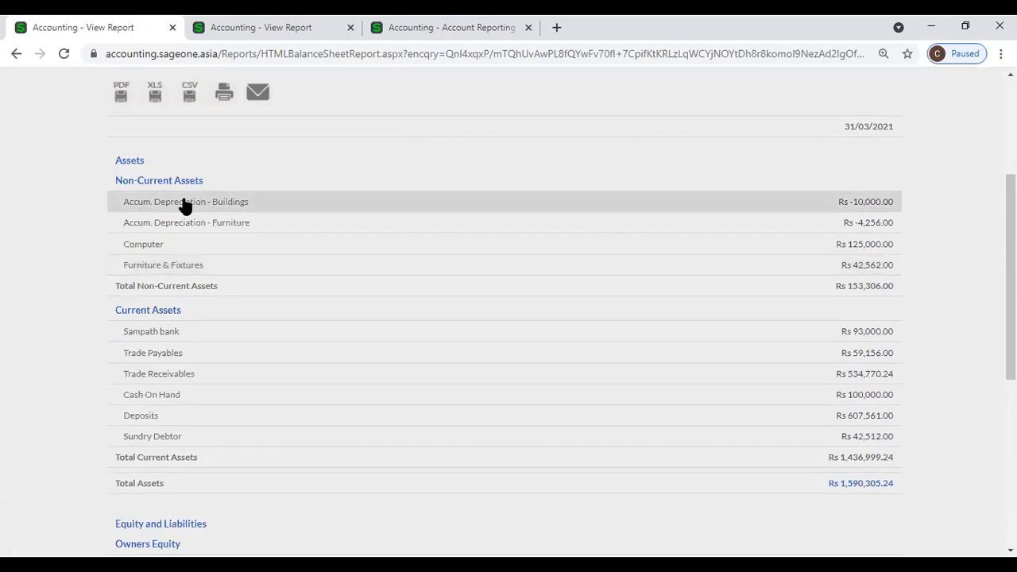
scroll(239, 330, down, 4)
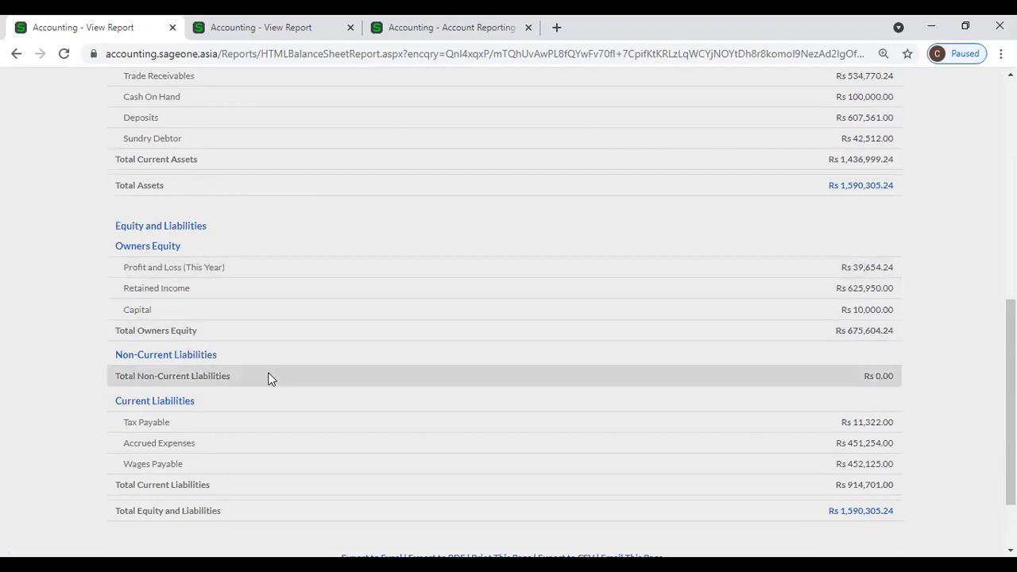
scroll(268, 378, down, 1)
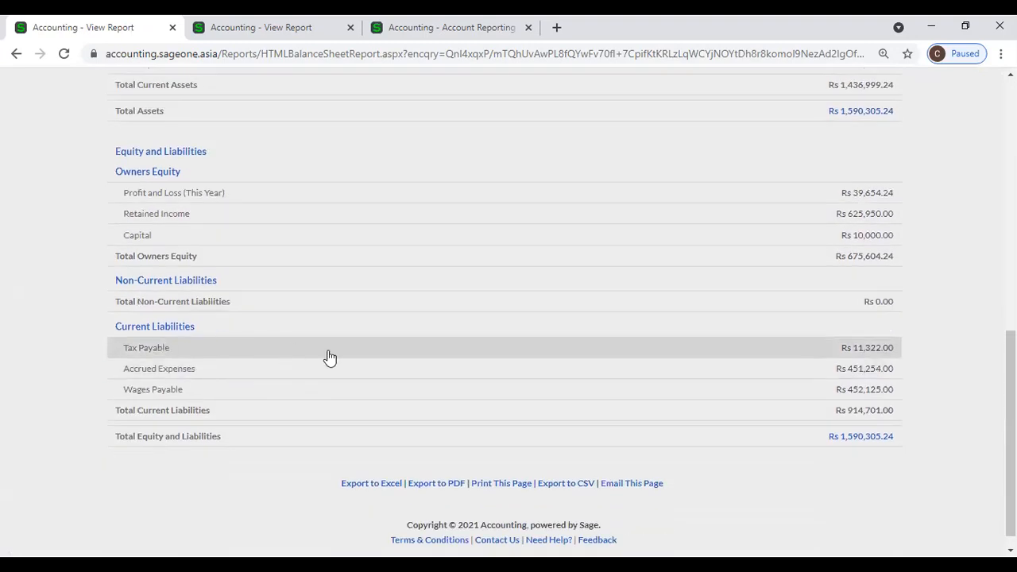
scroll(329, 357, up, 1)
scroll(330, 357, down, 1)
scroll(330, 358, up, 8)
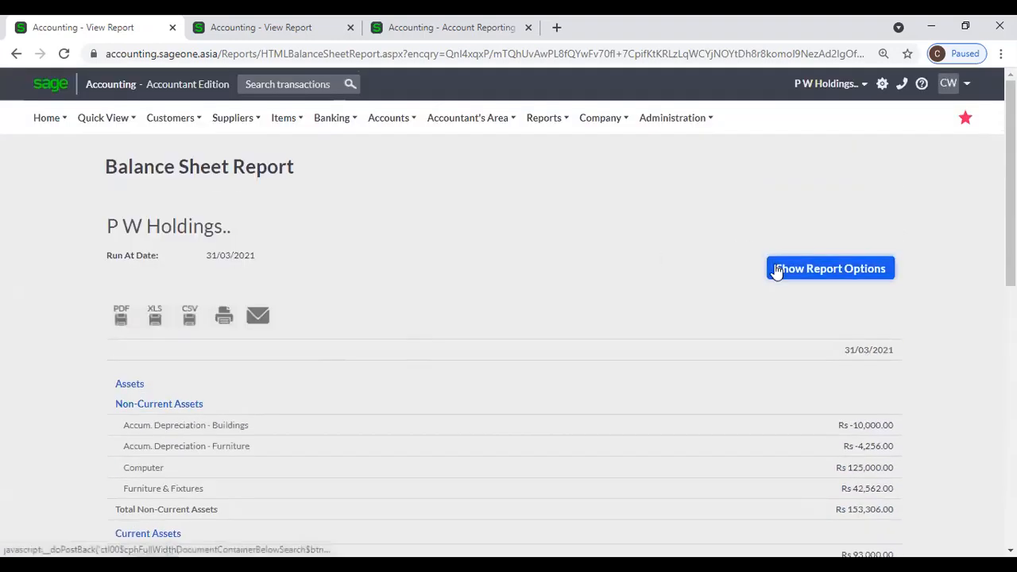
Step: Show the Balance Sheet's report options and examine the Reporting Group Detail display setting
click(778, 271)
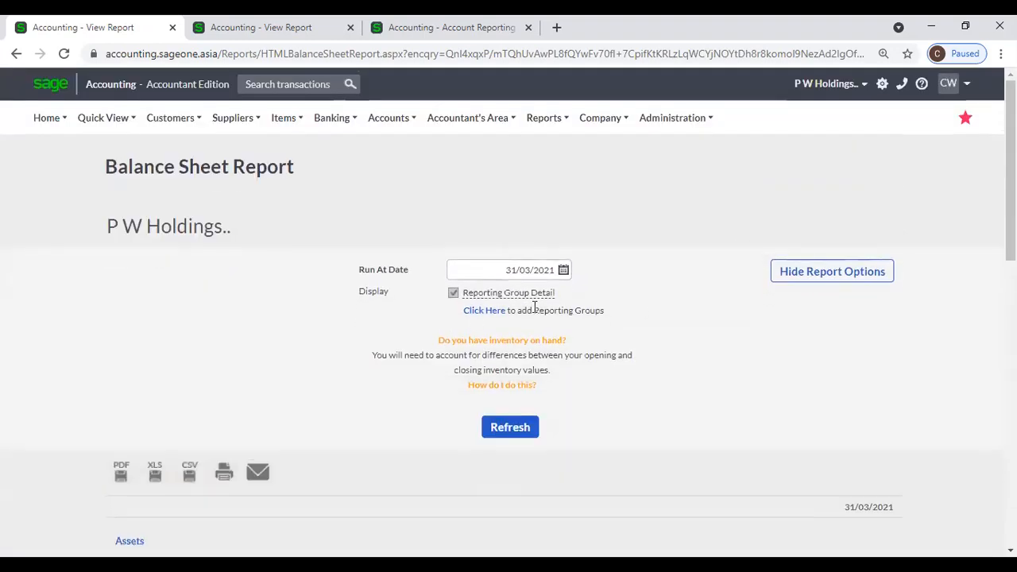
click(453, 294)
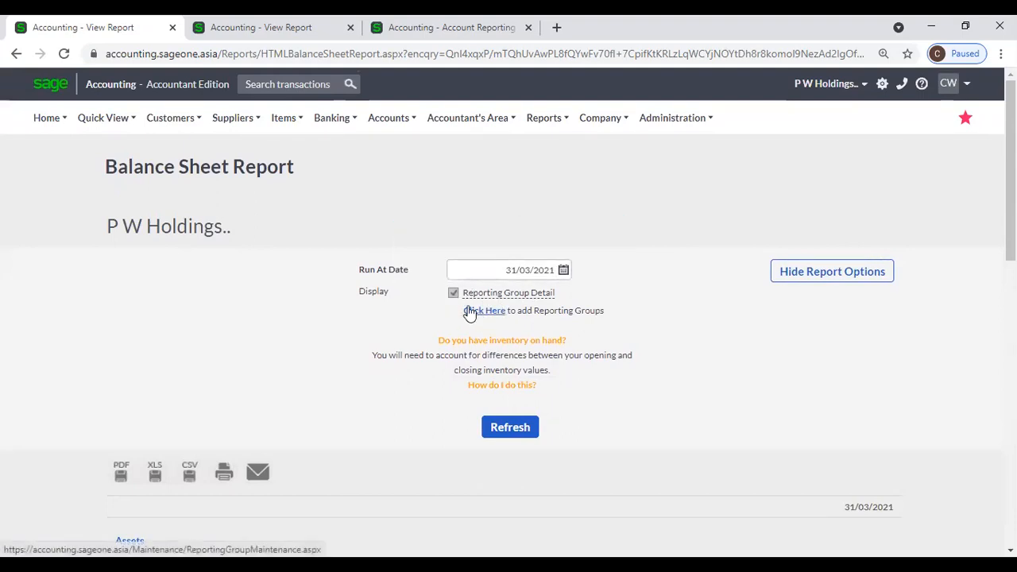
mouse_move(471, 296)
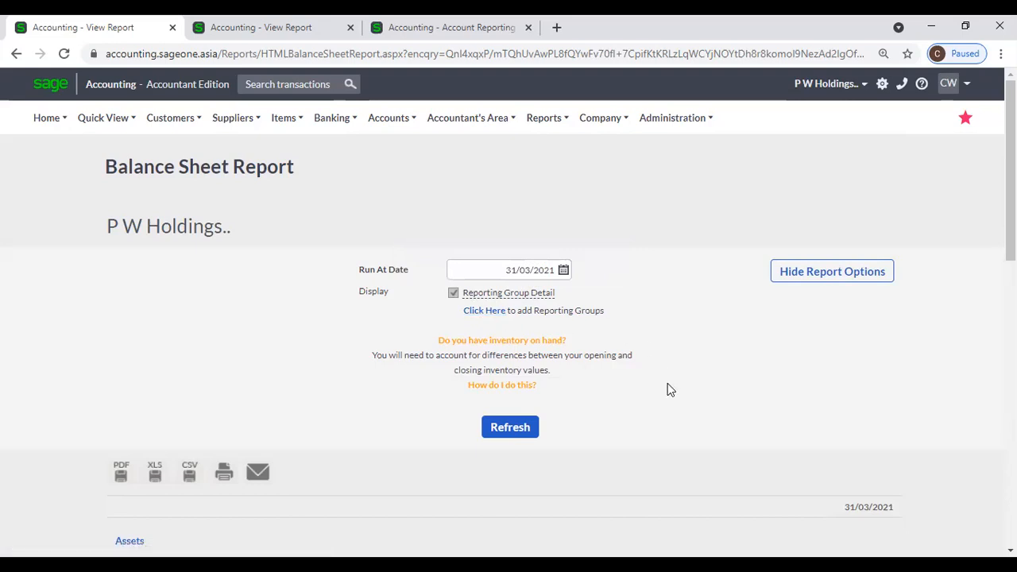
scroll(668, 380, down, 2)
scroll(663, 382, up, 2)
Step: Generate the Trial Balance management report for the yearly range Current Year, showing closing balances
click(430, 114)
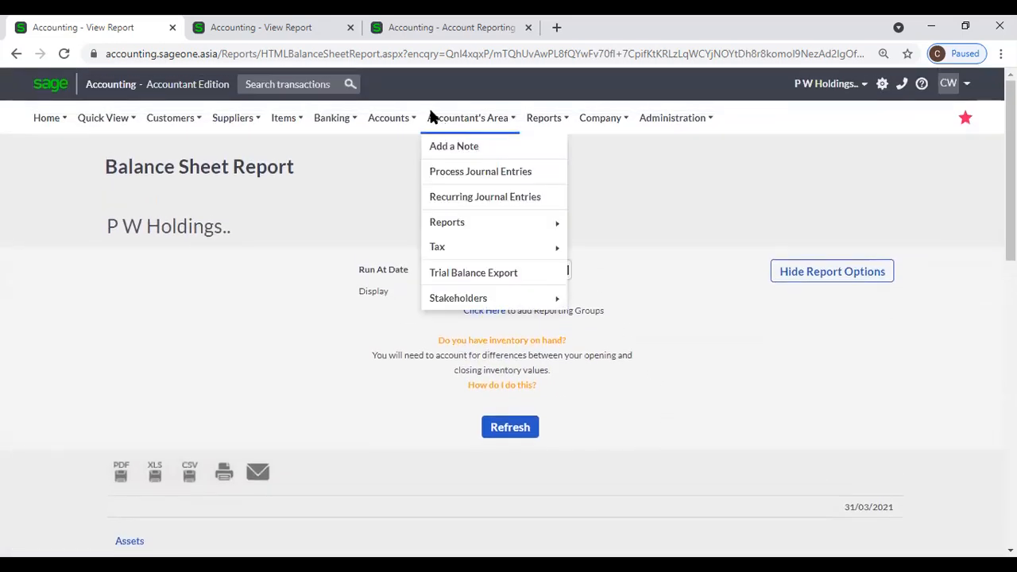
mouse_move(450, 225)
click(440, 123)
mouse_move(643, 226)
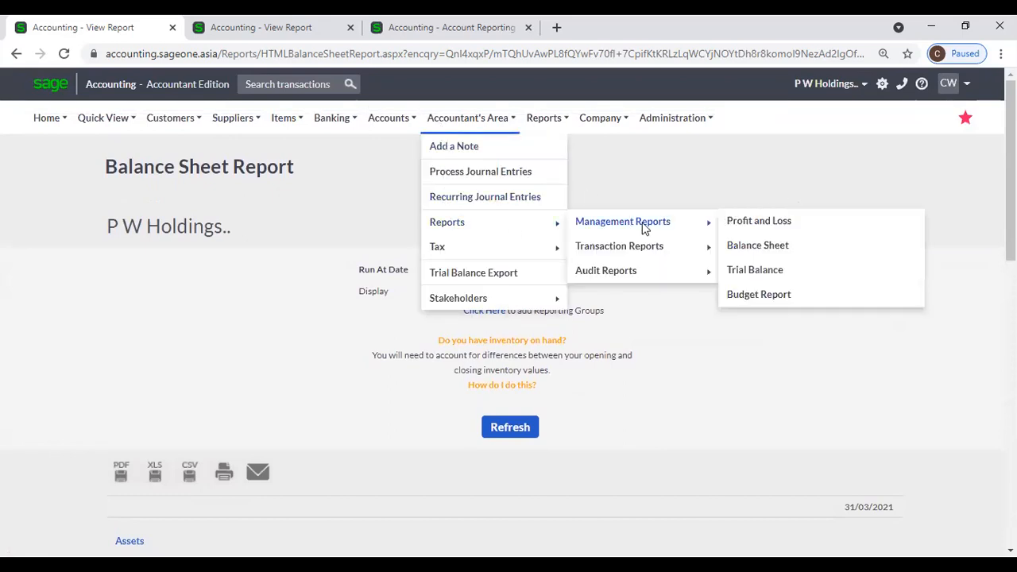
click(776, 271)
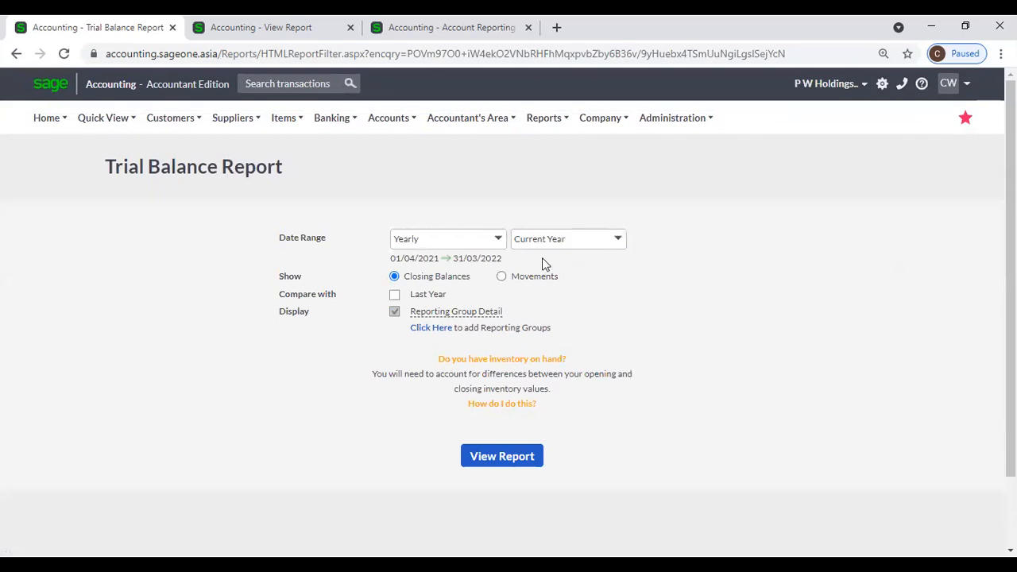
click(500, 238)
click(485, 168)
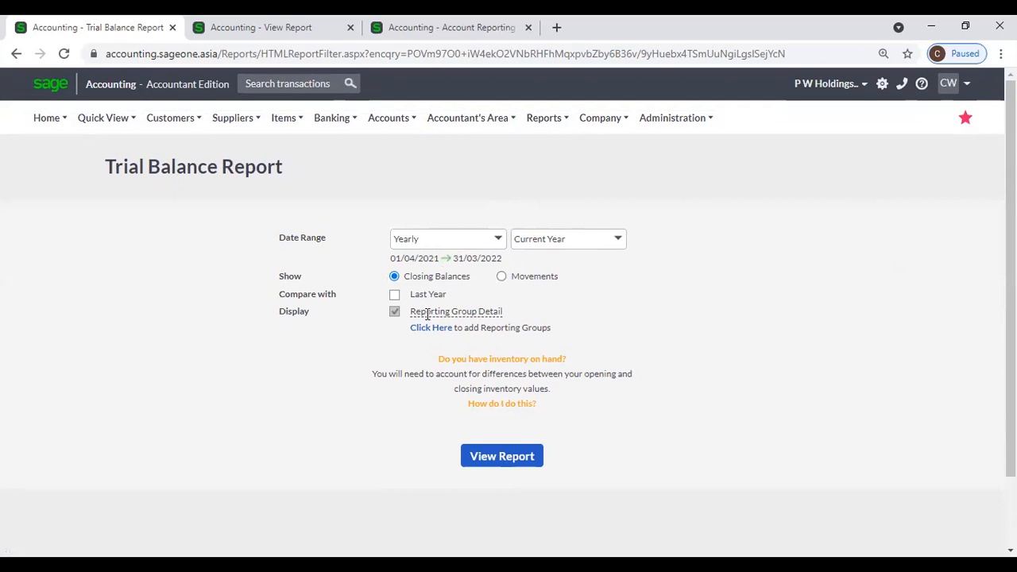
click(489, 457)
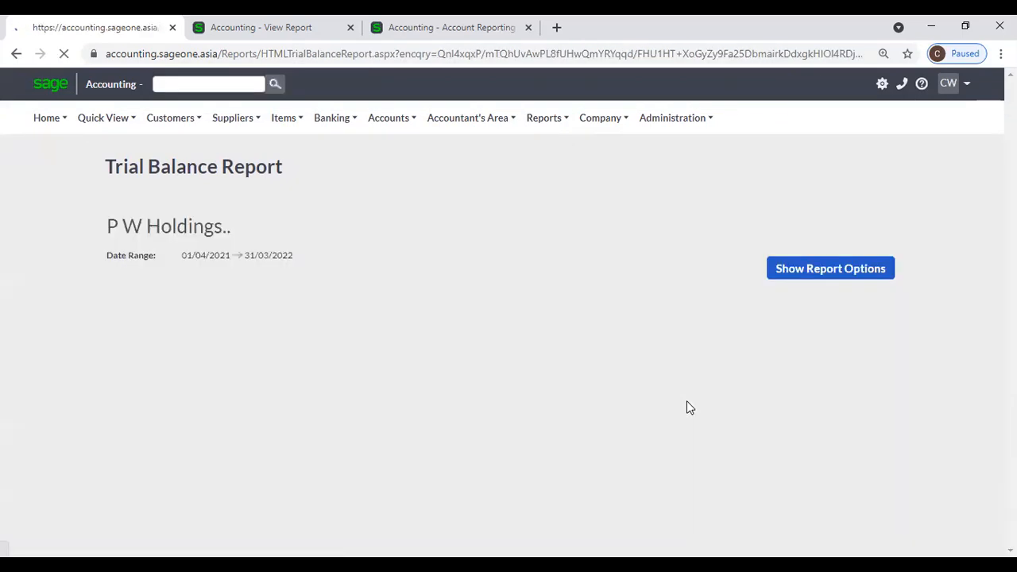
Step: Review the trial balance accounts with their categories, sources, and debit and credit amounts
scroll(688, 407, down, 1)
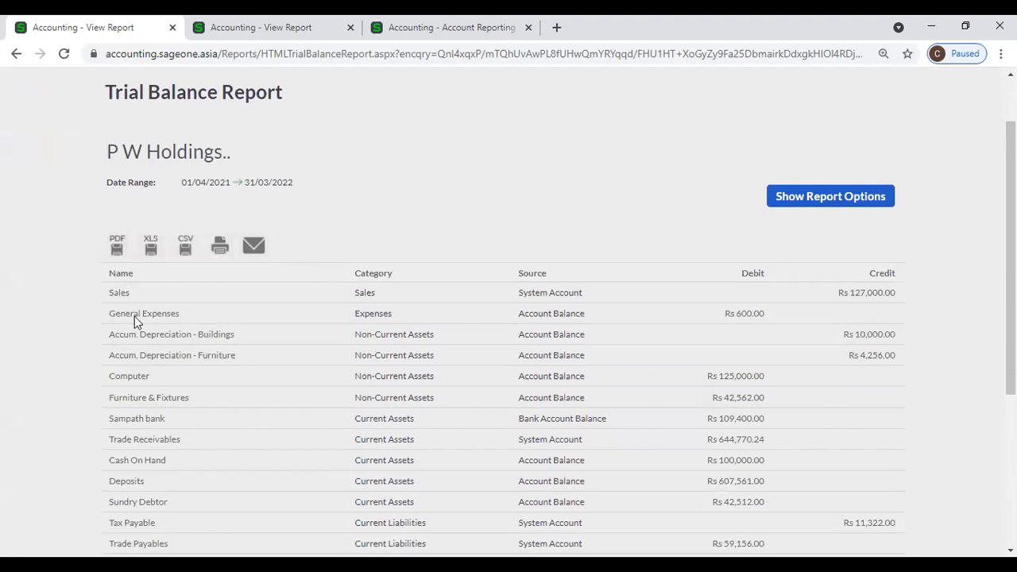
scroll(564, 318, down, 2)
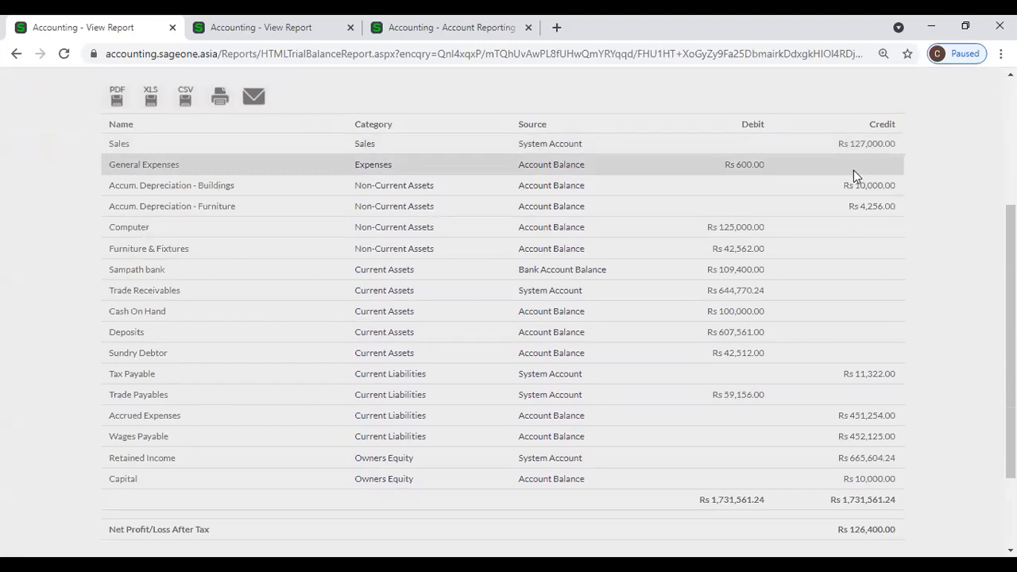
scroll(853, 170, up, 2)
Step: Show the Trial Balance's report options, enable comparison with Last Year, try Movements and return to Closing Balances
click(843, 205)
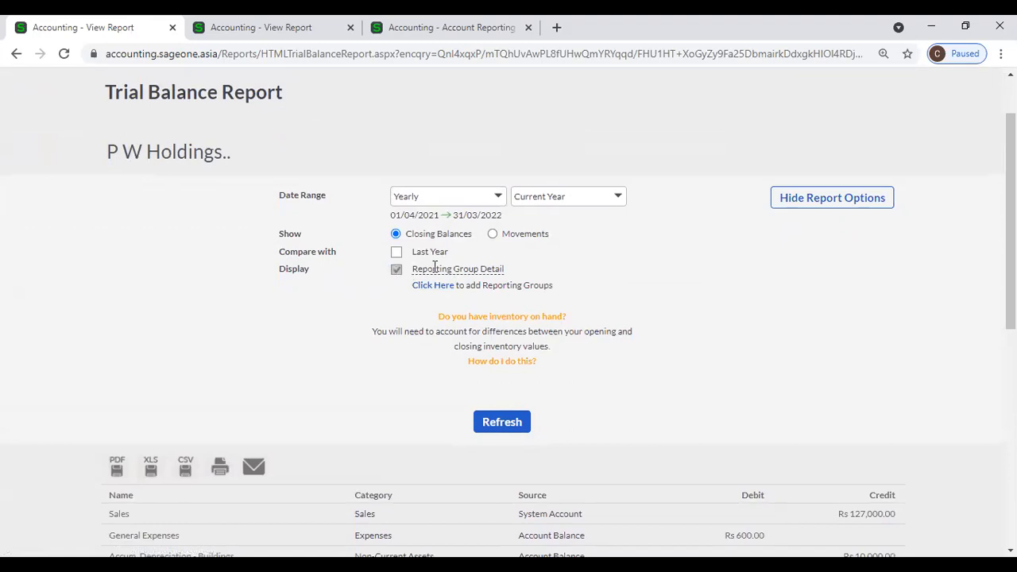
click(396, 252)
mouse_move(443, 270)
click(492, 236)
click(429, 236)
scroll(645, 324, up, 1)
click(467, 117)
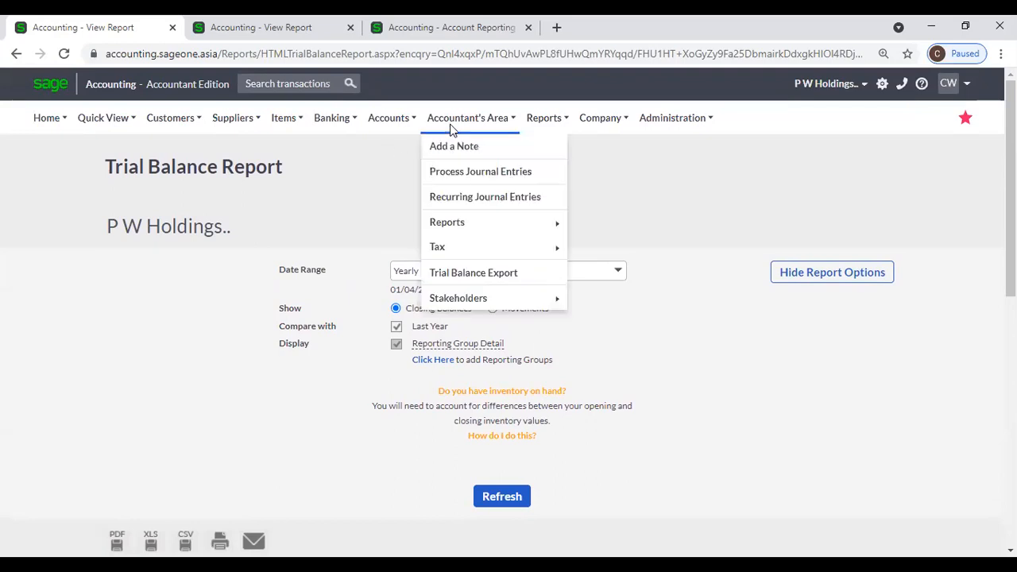
mouse_move(466, 223)
mouse_move(634, 226)
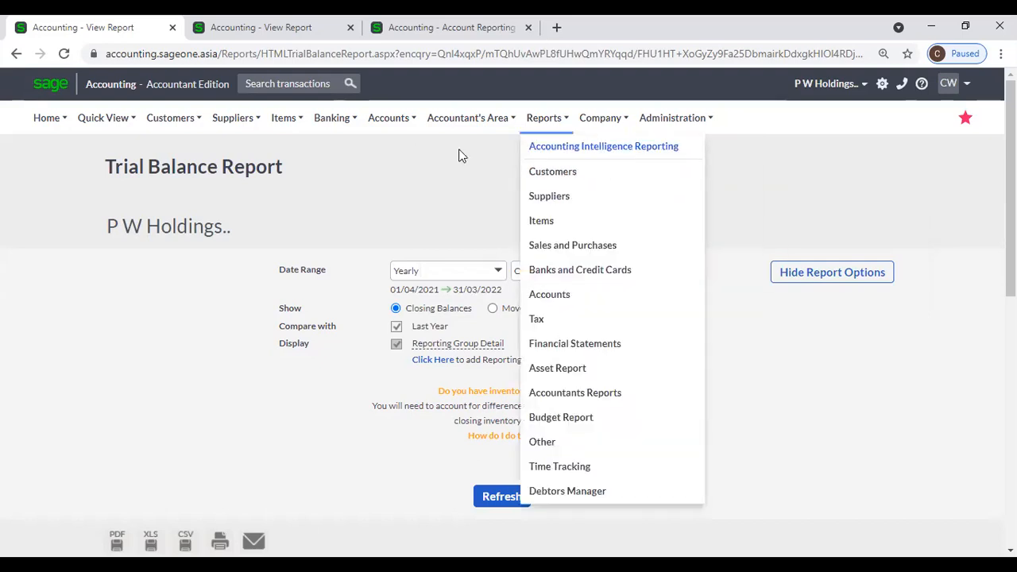
mouse_move(467, 118)
mouse_move(507, 224)
mouse_move(654, 229)
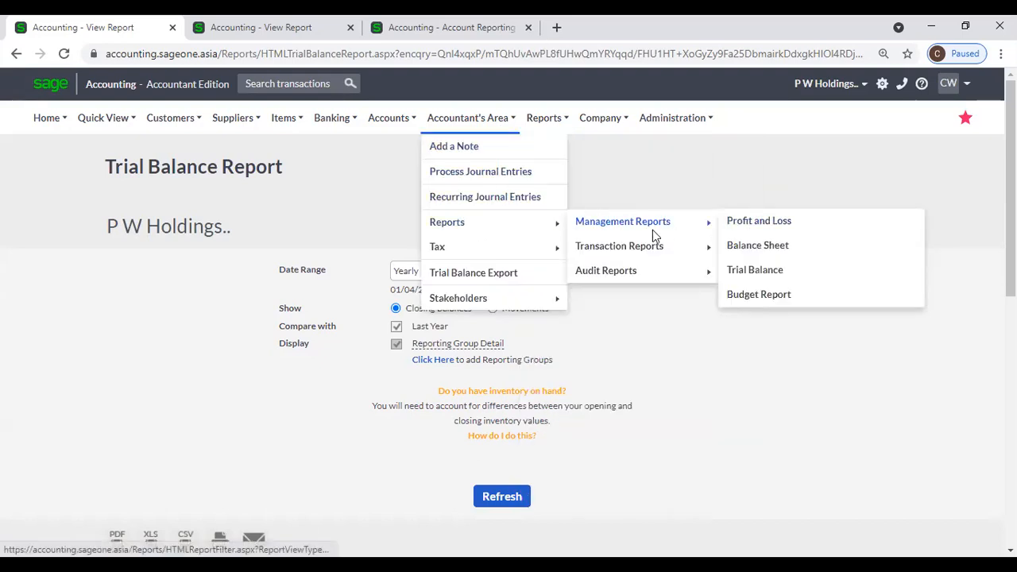
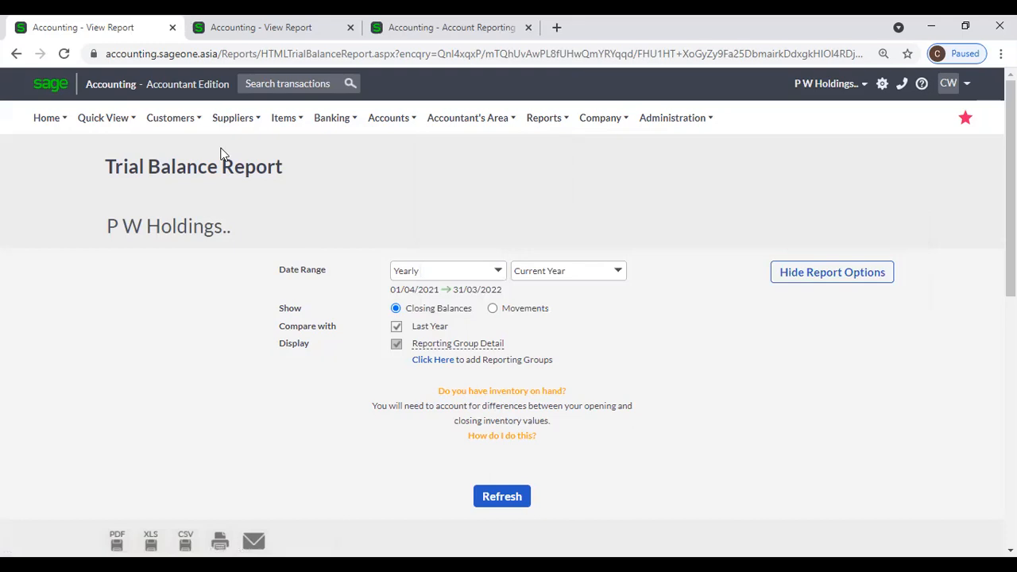
Step: Try to open the Budget Report management report for the company P W Holdings.
mouse_move(464, 119)
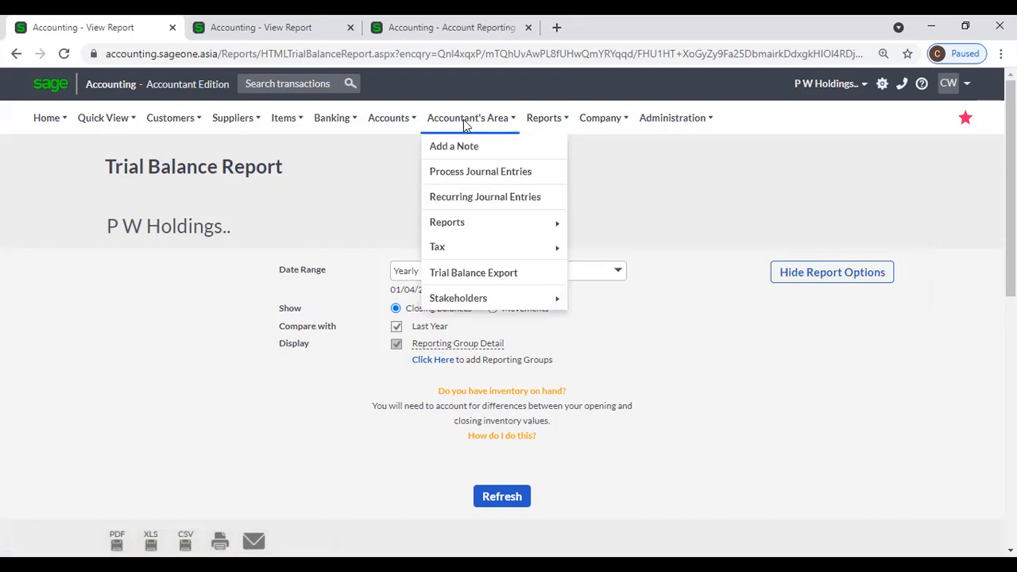
mouse_move(469, 236)
mouse_move(618, 222)
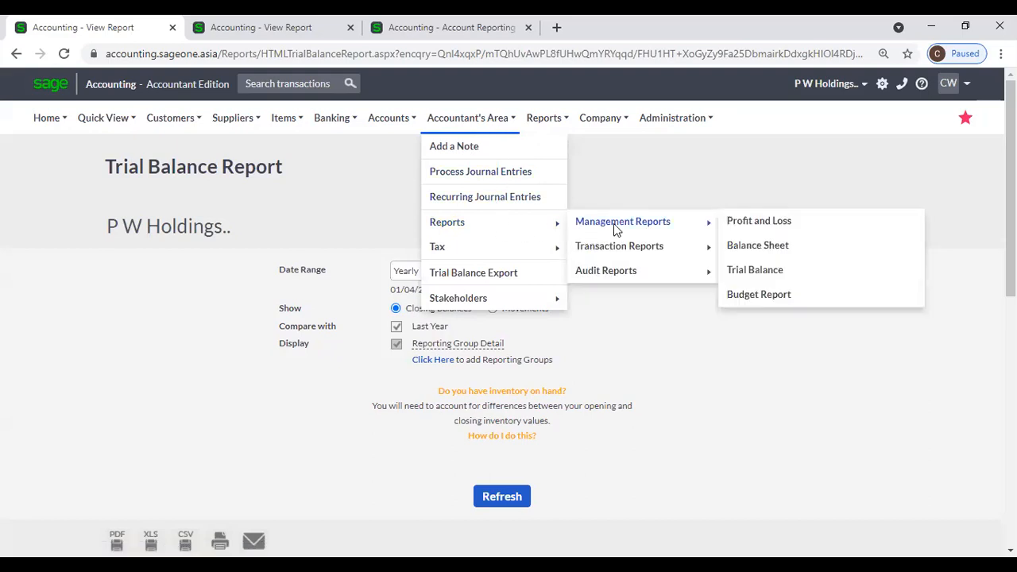
click(787, 298)
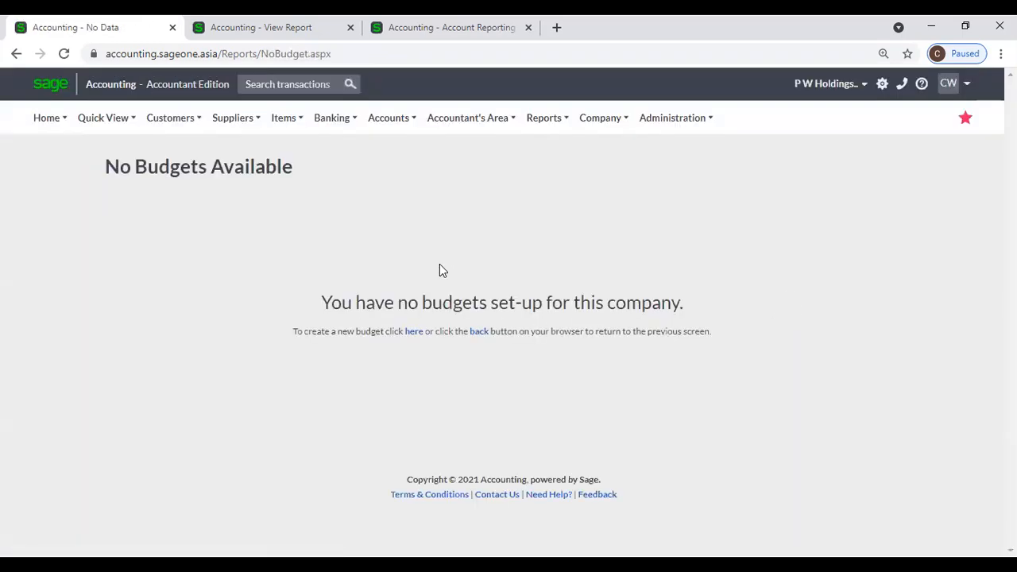
Step: Switch to the other company, P W Holdings ., and close the two extra browser tabs
click(852, 86)
click(776, 115)
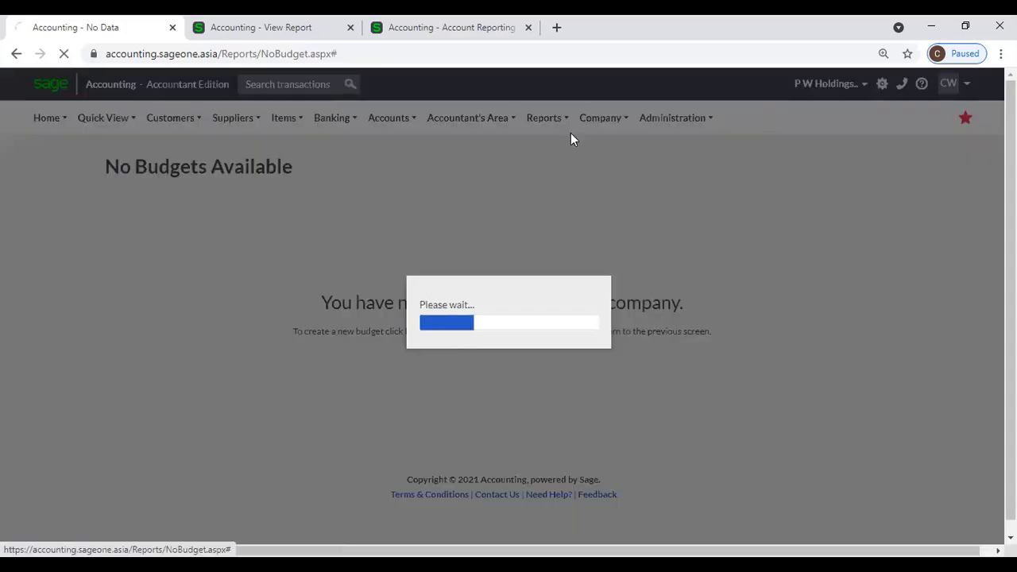
click(342, 30)
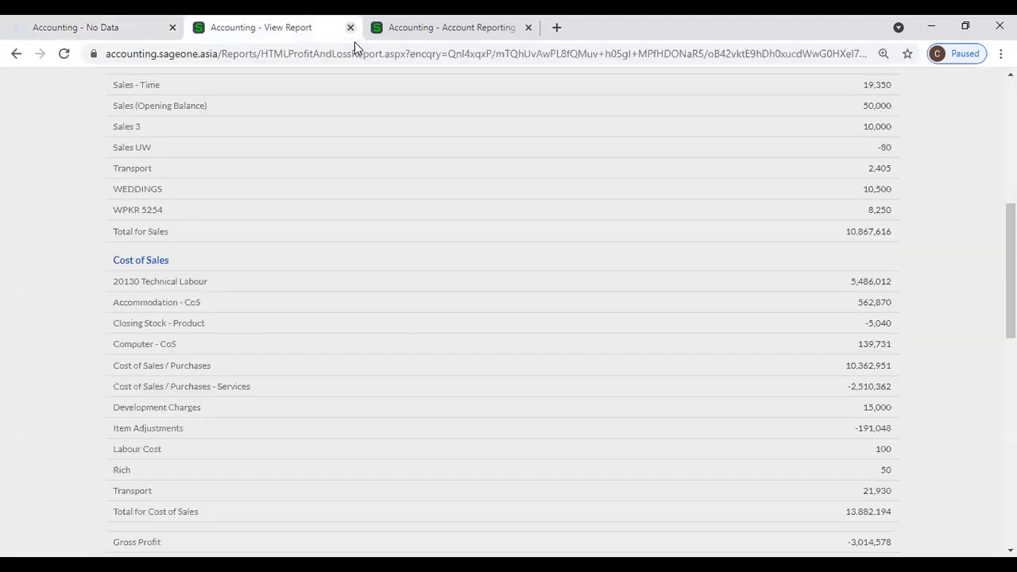
click(351, 29)
click(351, 28)
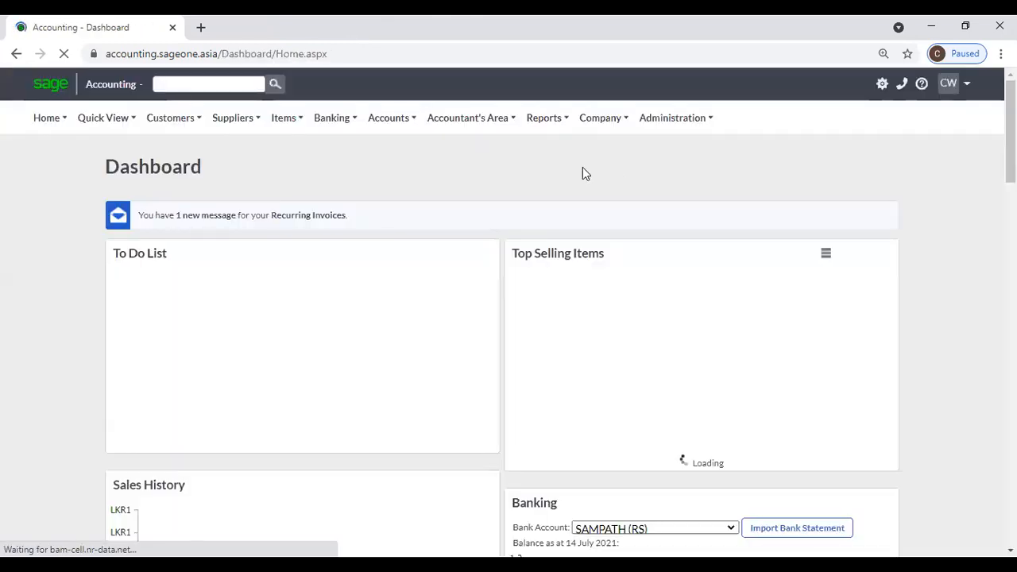
Step: Generate the Budget Report management report for the 2019 budget and look through its monthly figures
mouse_move(504, 119)
mouse_move(628, 224)
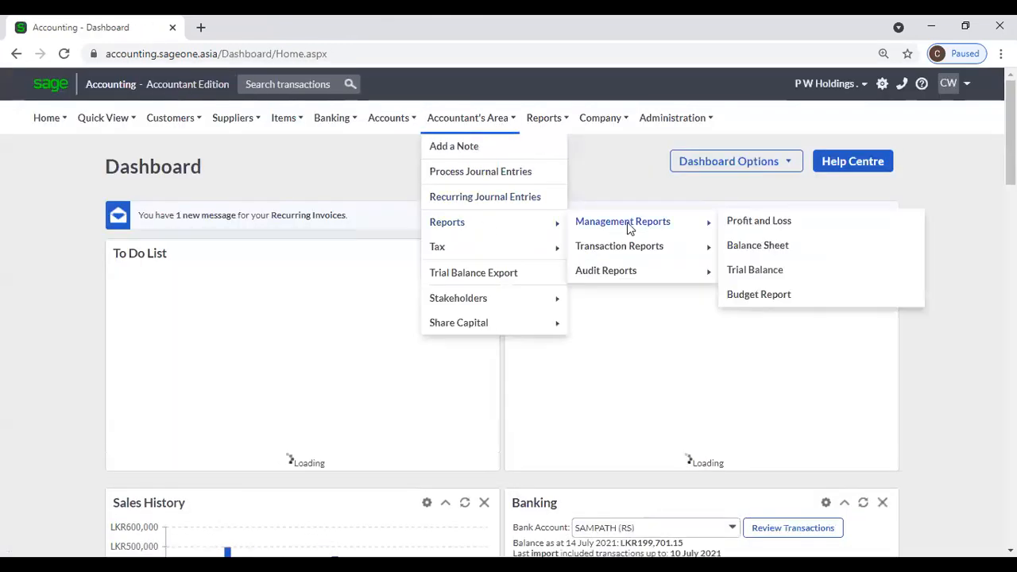
click(763, 296)
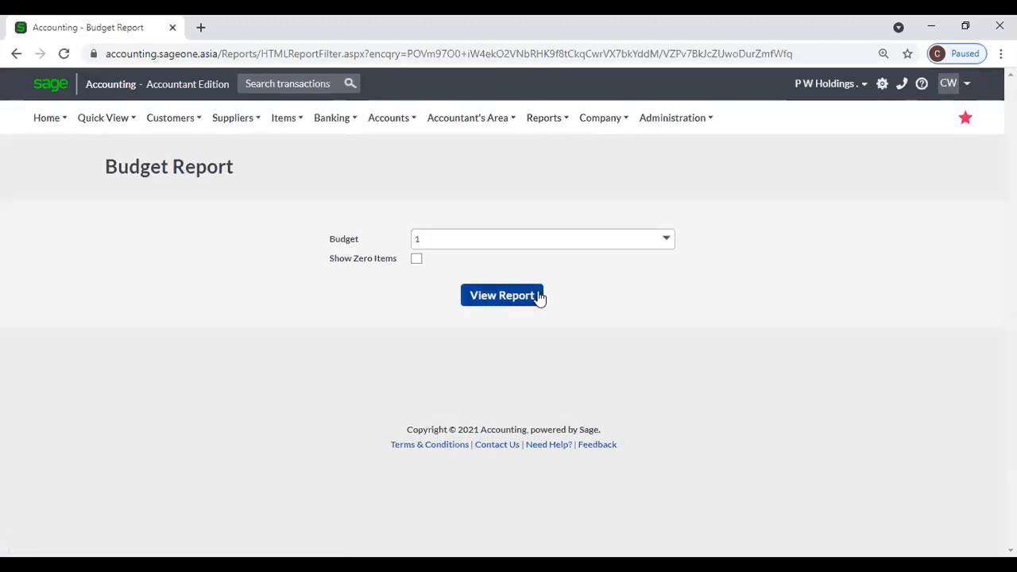
click(667, 241)
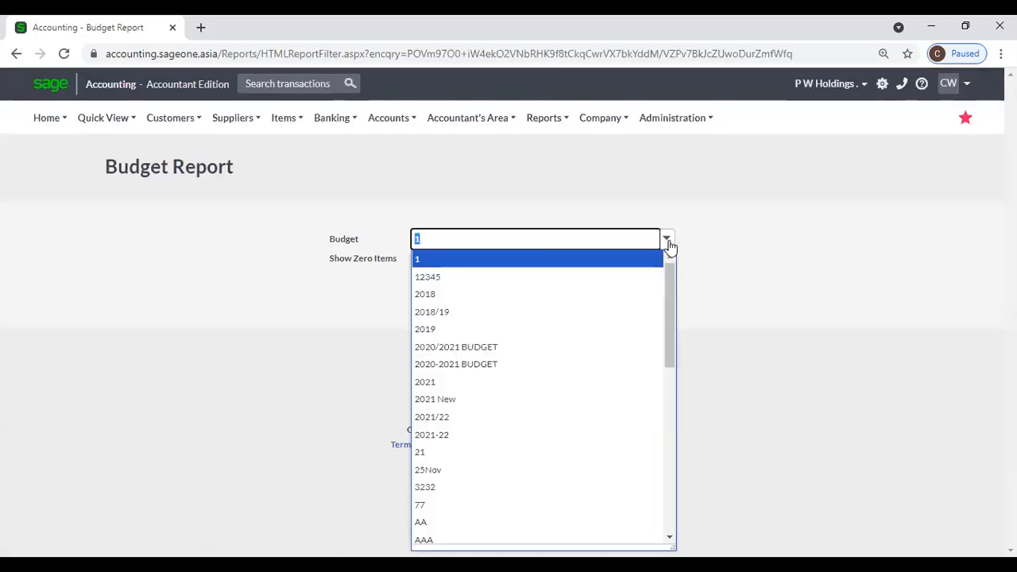
click(574, 329)
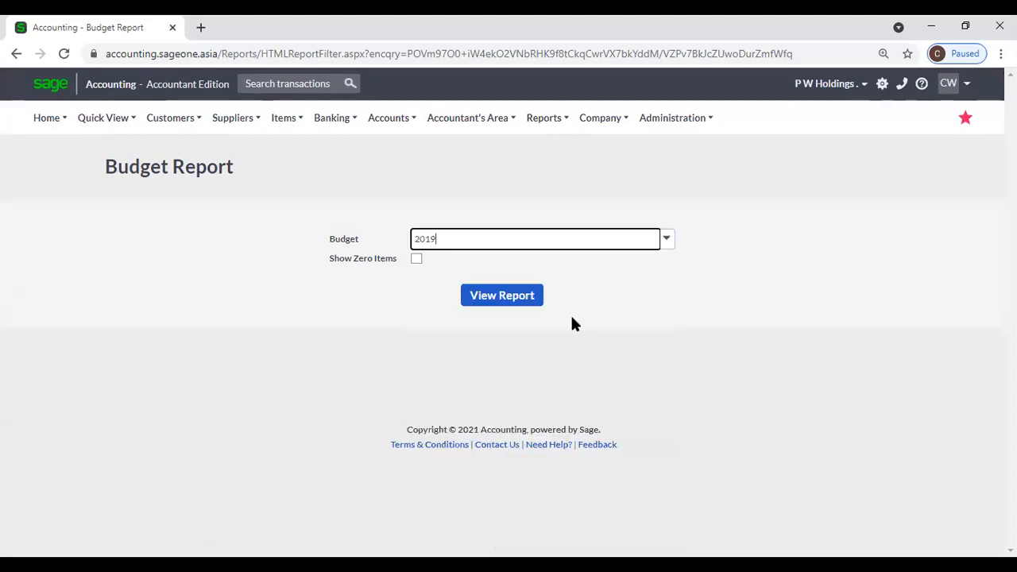
click(515, 302)
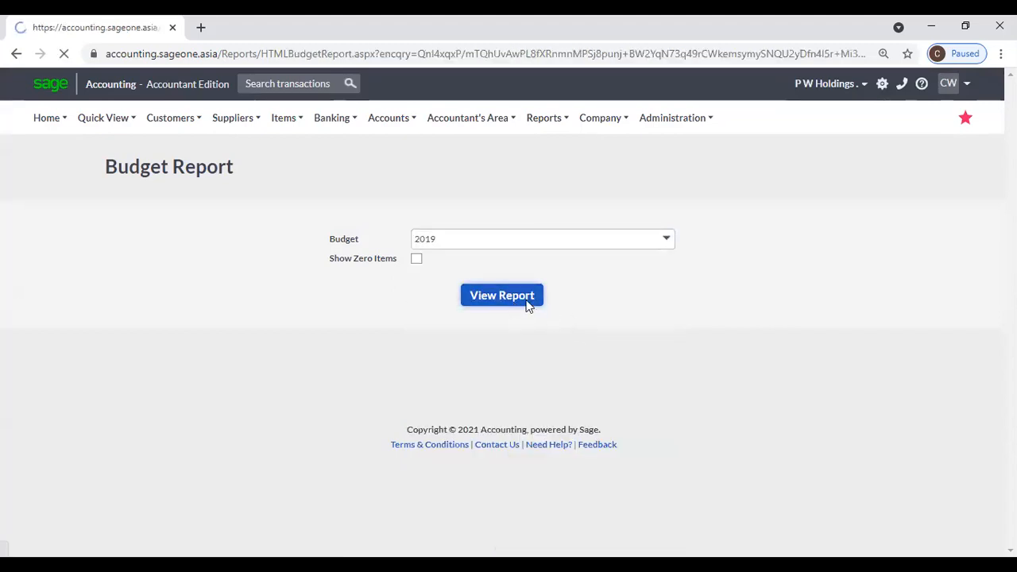
scroll(588, 318, down, 1)
scroll(586, 311, down, 4)
scroll(587, 311, up, 4)
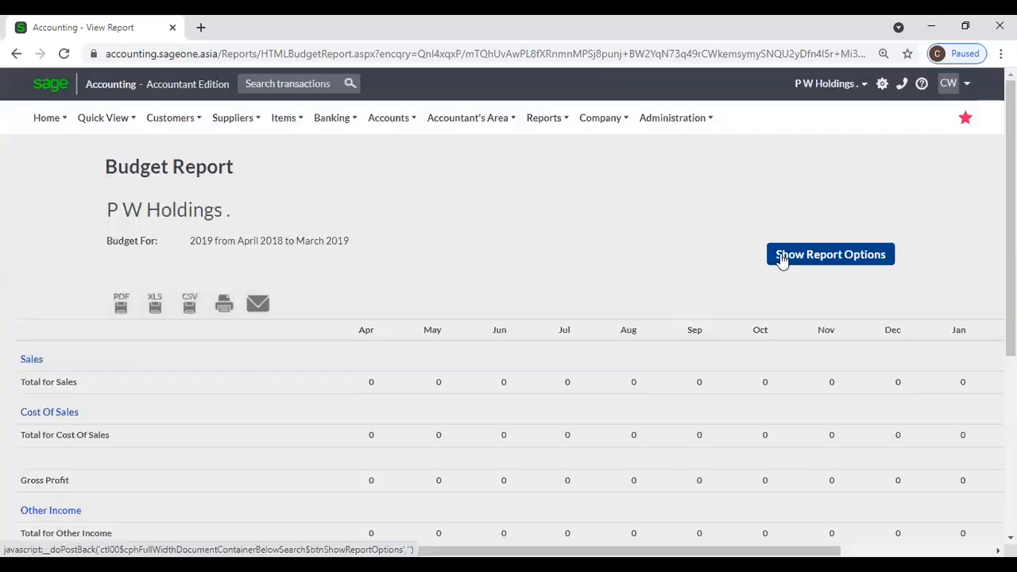
scroll(664, 269, down, 4)
scroll(692, 269, up, 4)
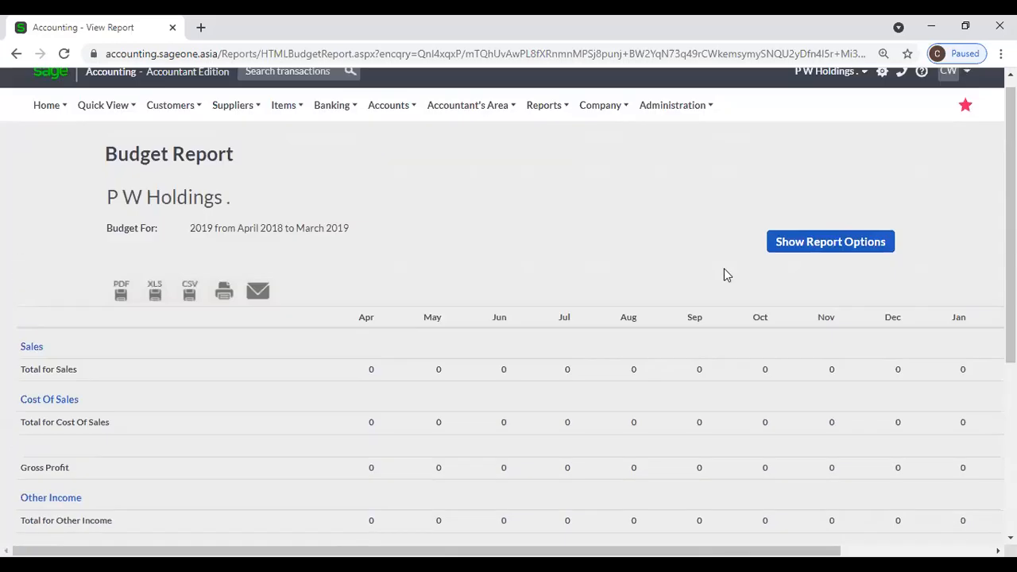
Step: Regenerate the Budget Report for the 2018/19 budget and review its monthly sales, cost of sales and gross profit
click(792, 256)
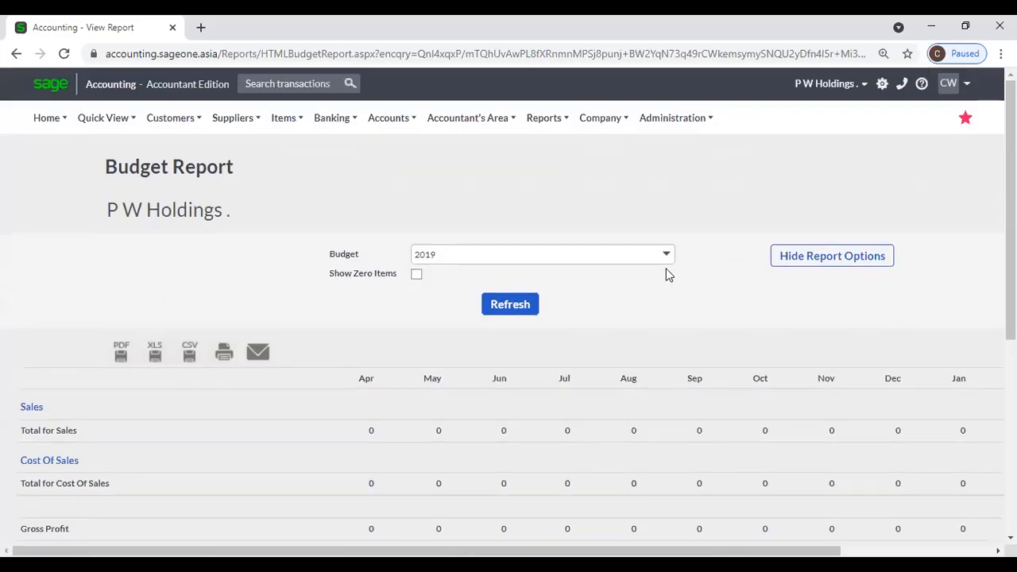
click(666, 255)
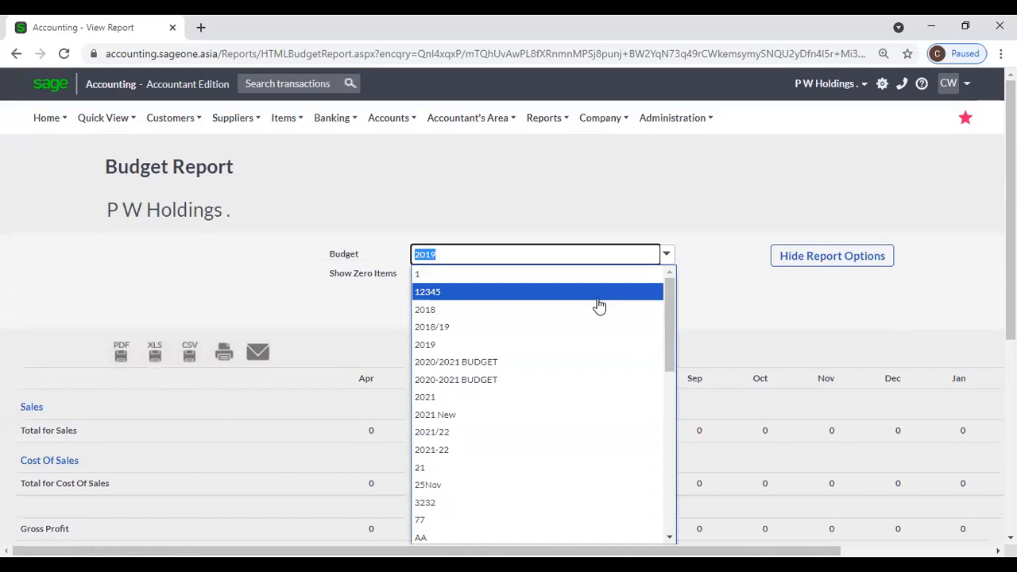
click(591, 326)
click(511, 317)
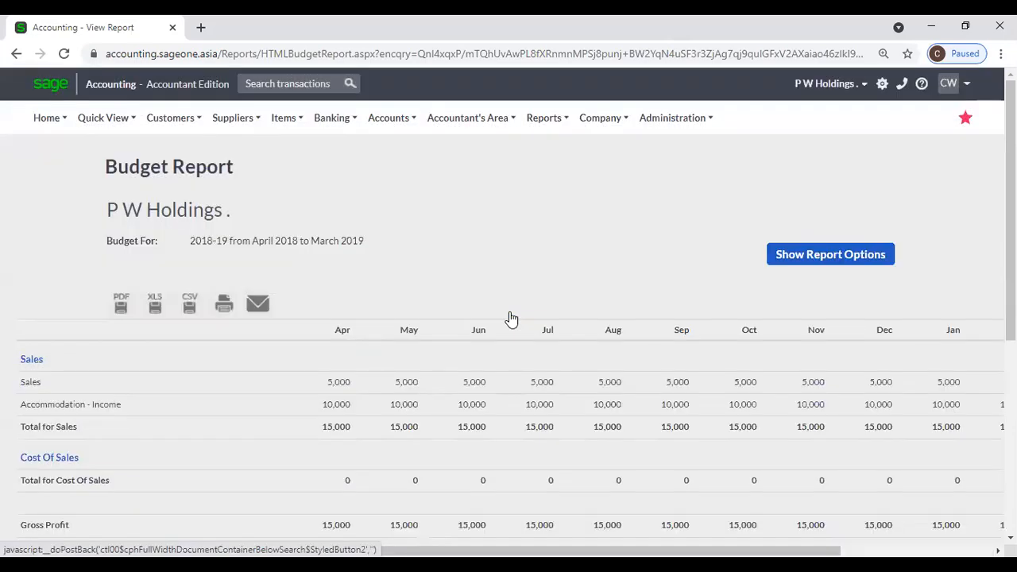
scroll(512, 318, down, 4)
scroll(512, 318, up, 3)
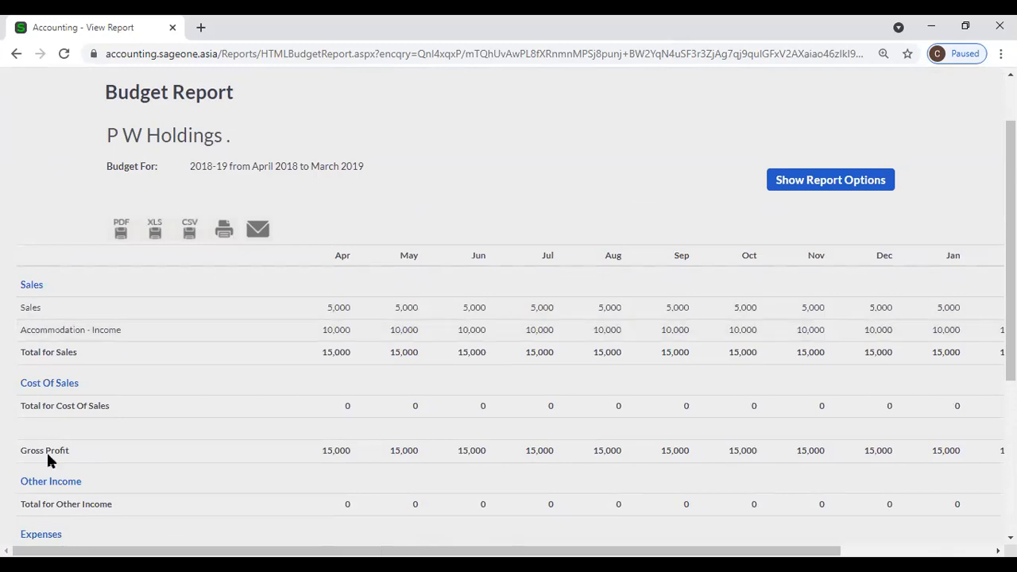
scroll(47, 466, down, 3)
scroll(46, 469, up, 3)
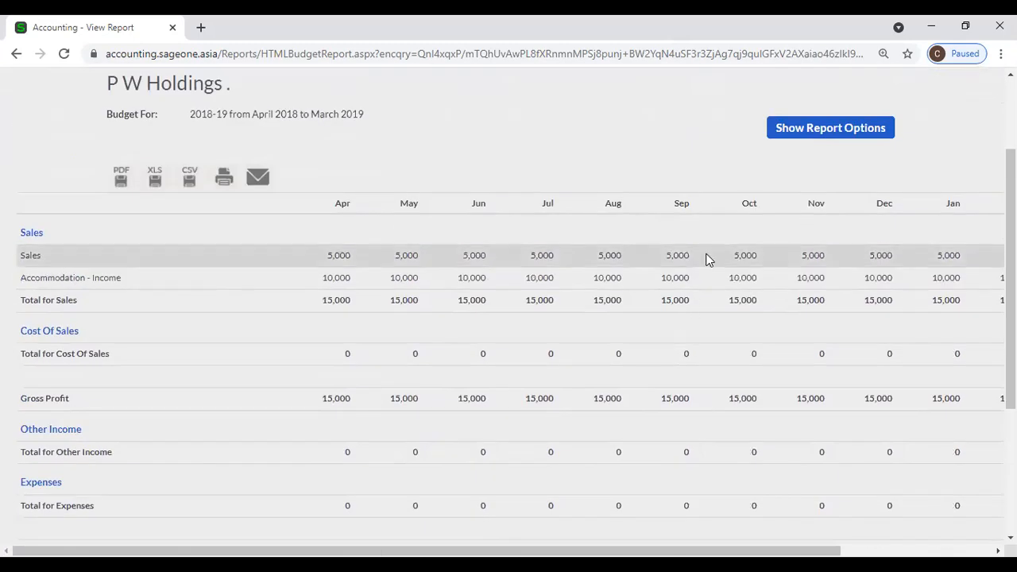
Step: Include zero items in the 2018/19 Budget Report and review the expanded account list
click(795, 131)
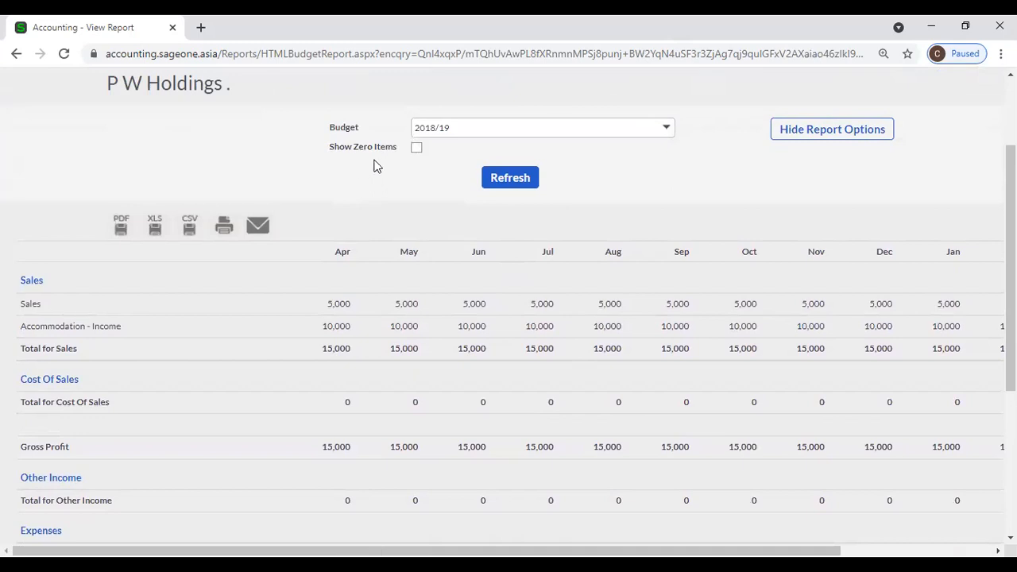
click(416, 148)
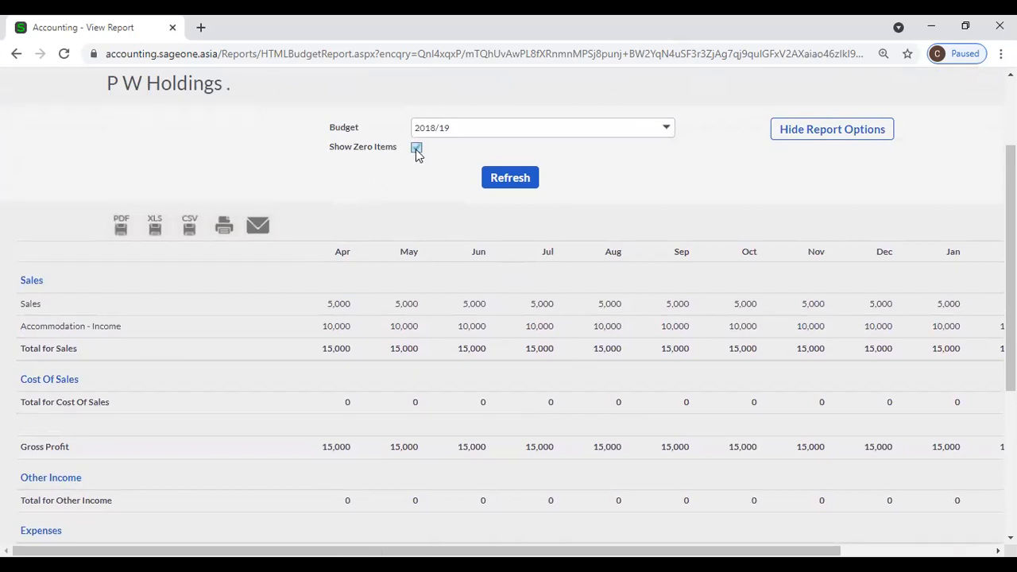
click(493, 182)
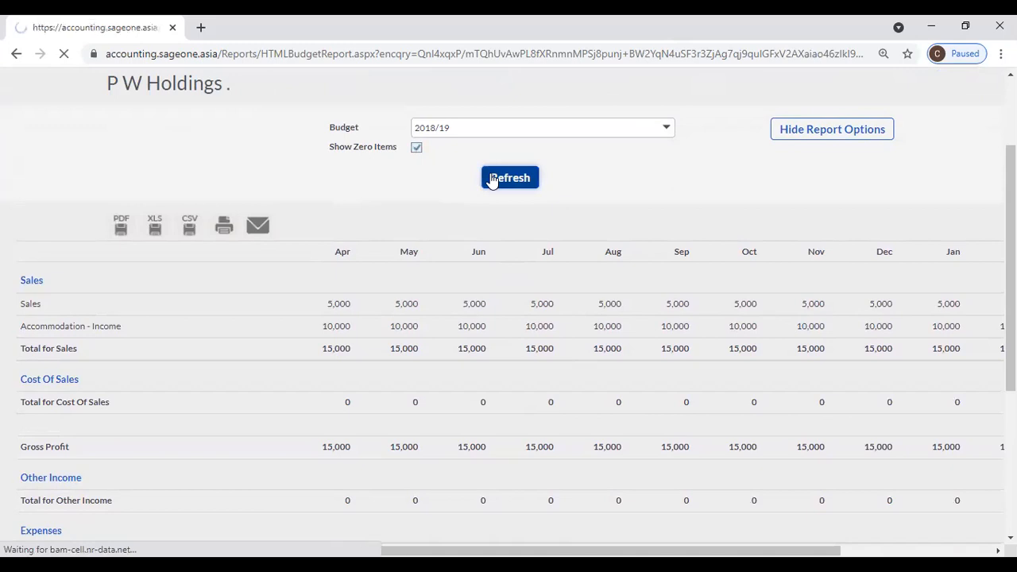
scroll(443, 246, down, 2)
scroll(395, 362, down, 1)
scroll(395, 362, down, 8)
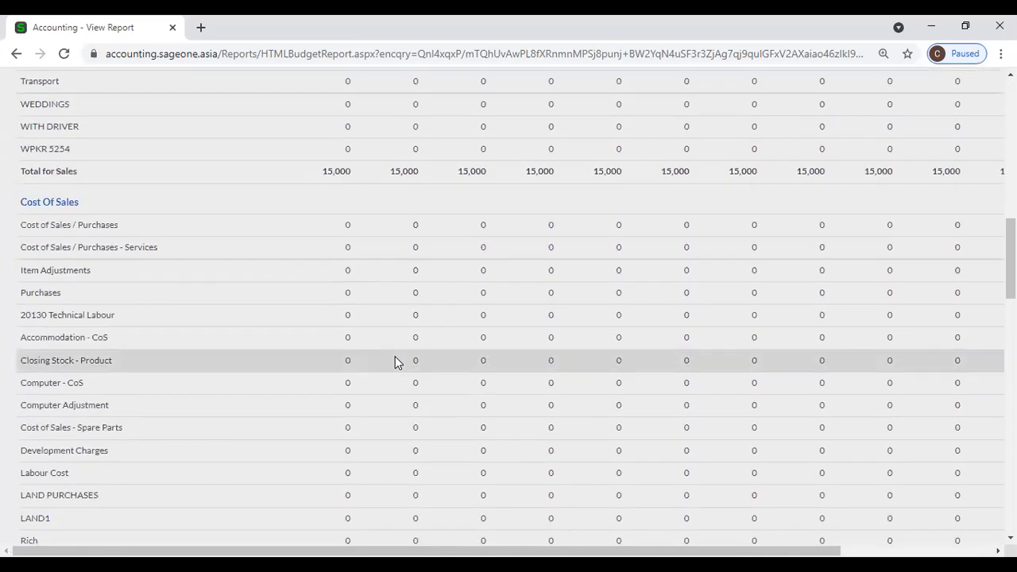
scroll(396, 362, down, 3)
scroll(395, 361, up, 12)
scroll(395, 361, up, 2)
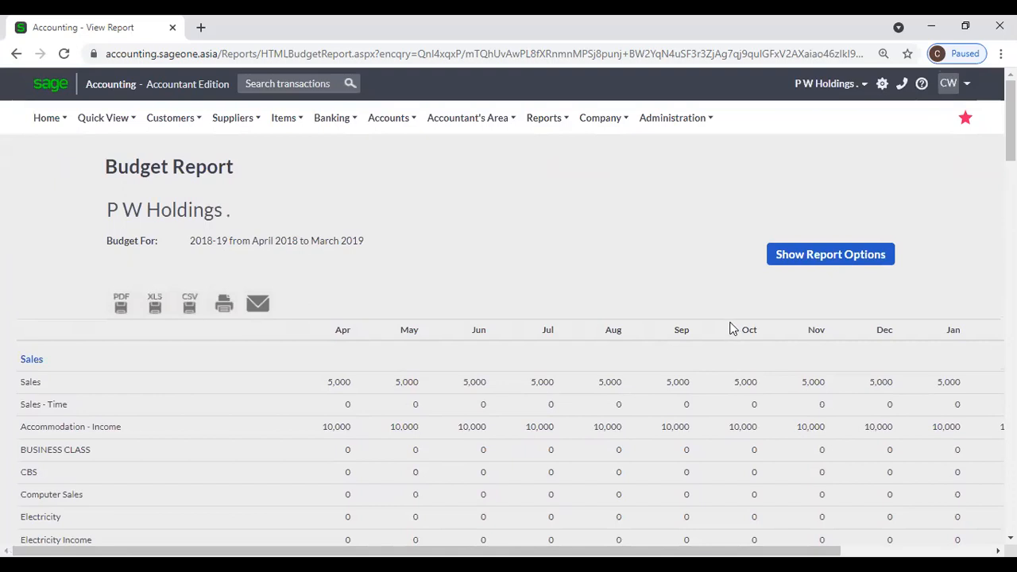
Step: Open the Journal Entries Report from the accountant's transaction reports
click(483, 120)
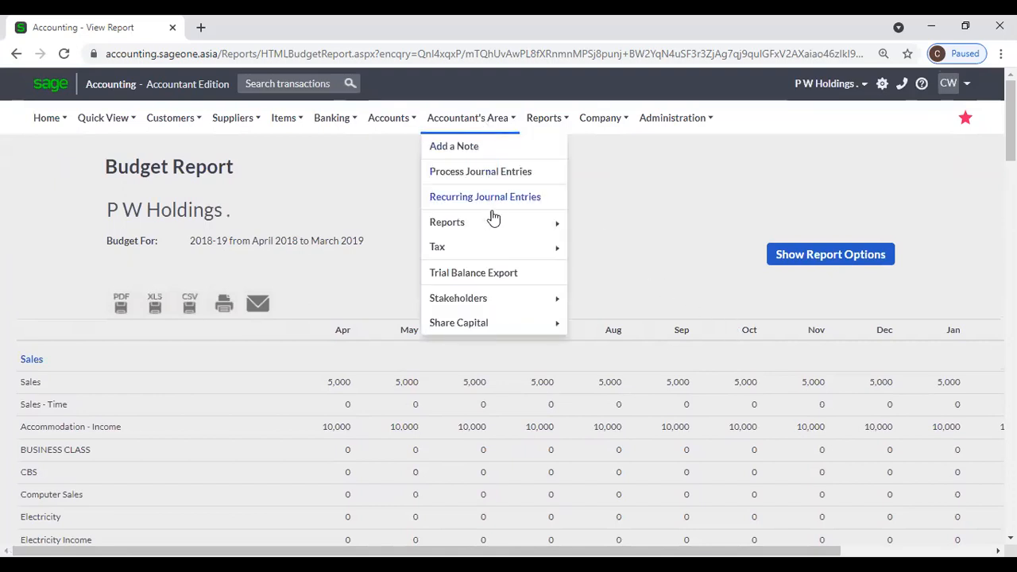
mouse_move(490, 221)
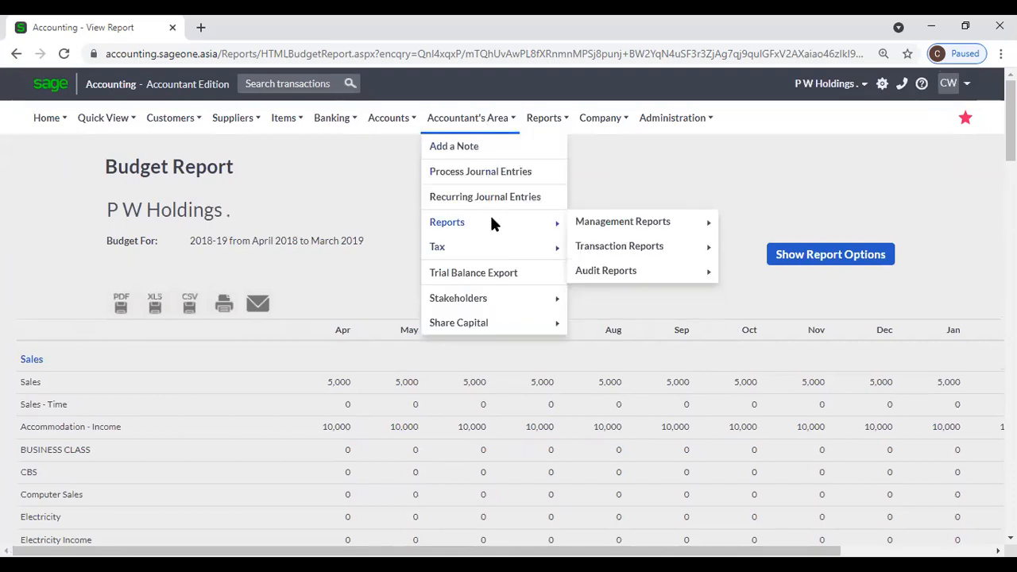
mouse_move(593, 223)
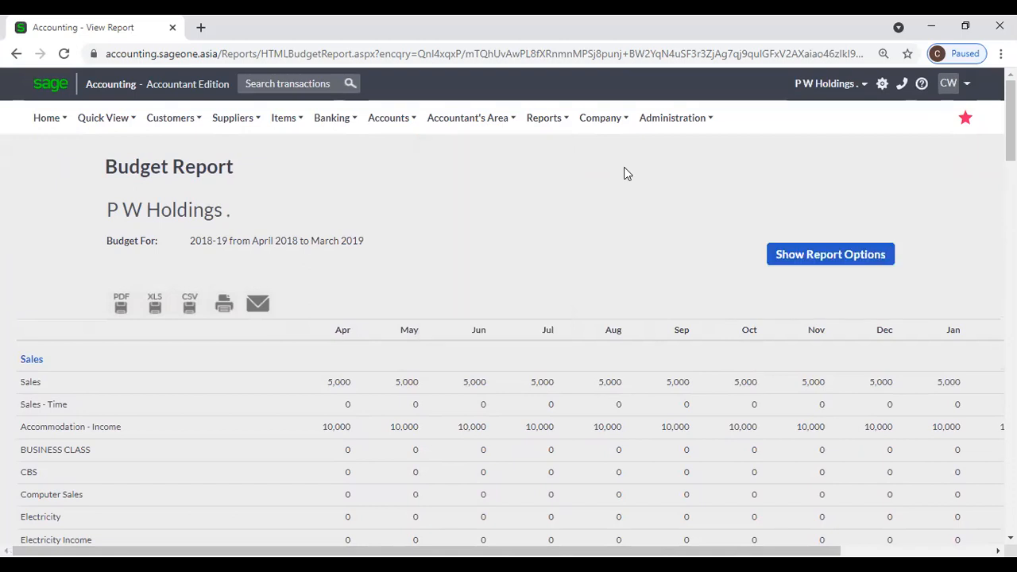
click(504, 126)
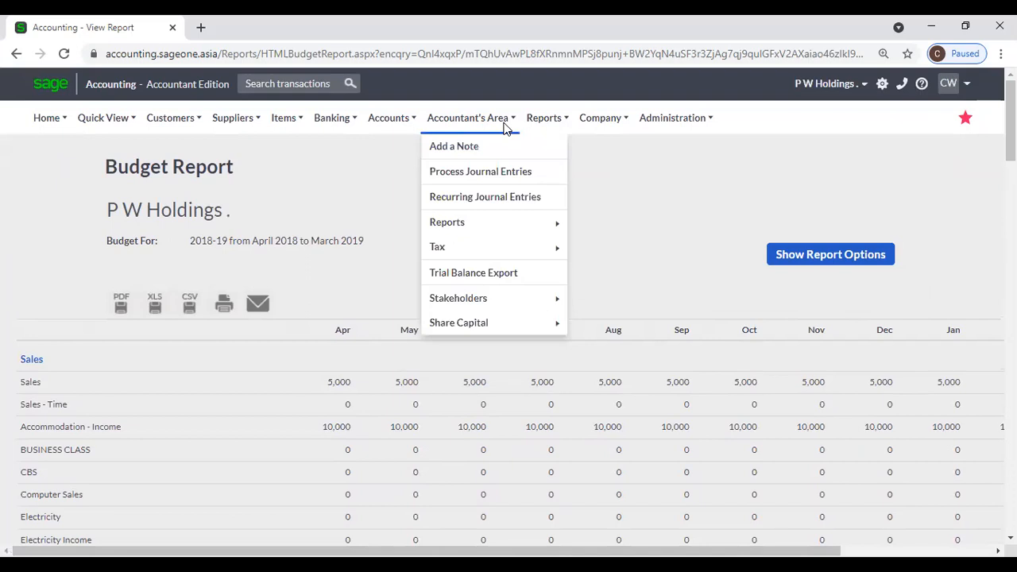
mouse_move(494, 253)
mouse_move(608, 250)
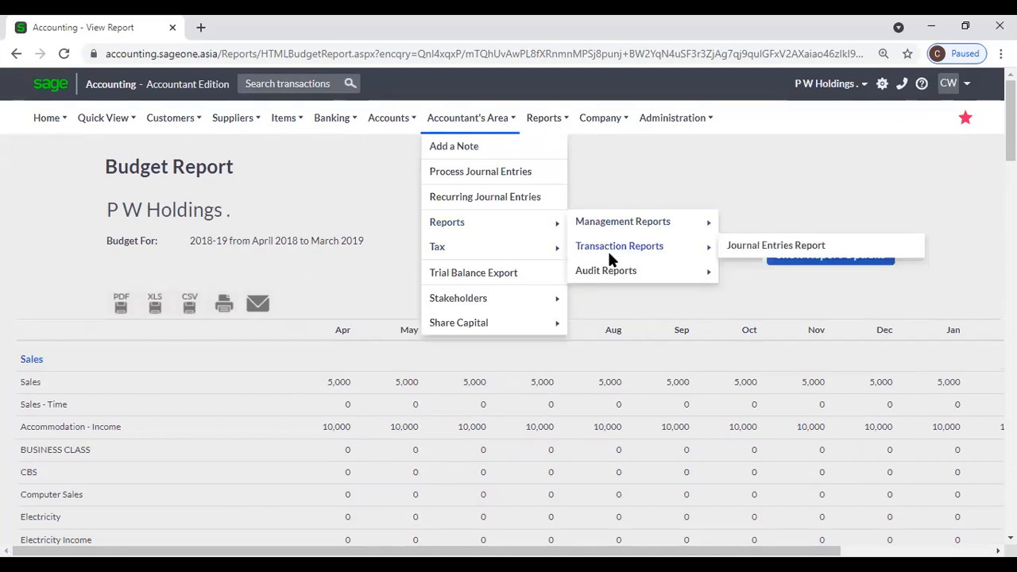
click(762, 252)
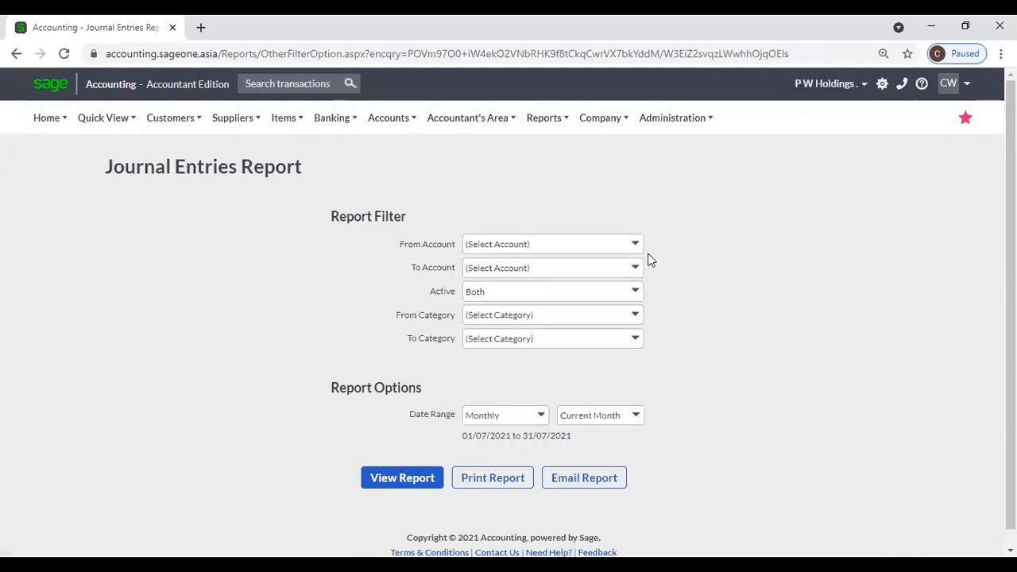
Step: Check the account, active status and category filter choices available for the Journal Entries Report
click(636, 245)
click(732, 250)
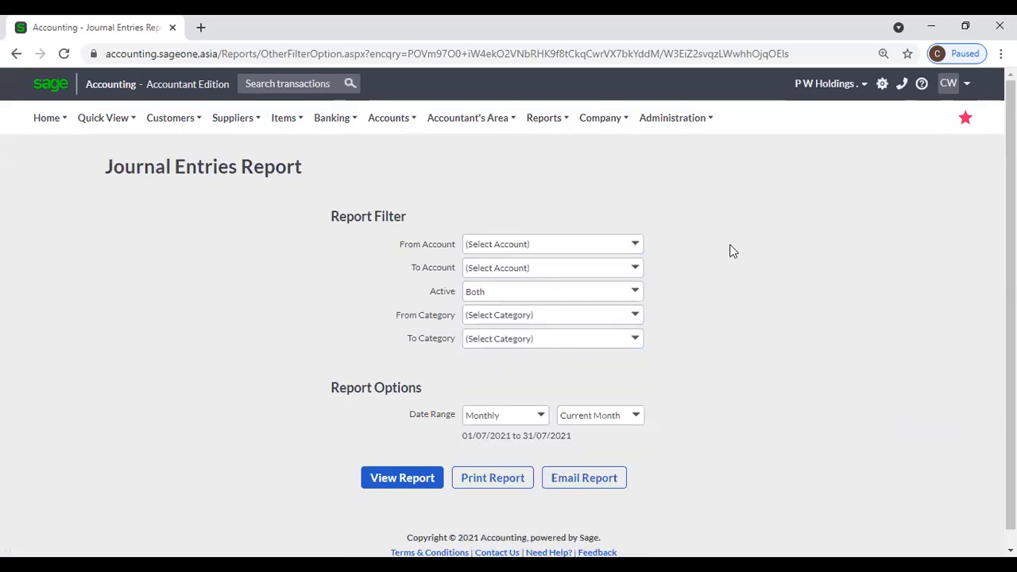
click(638, 292)
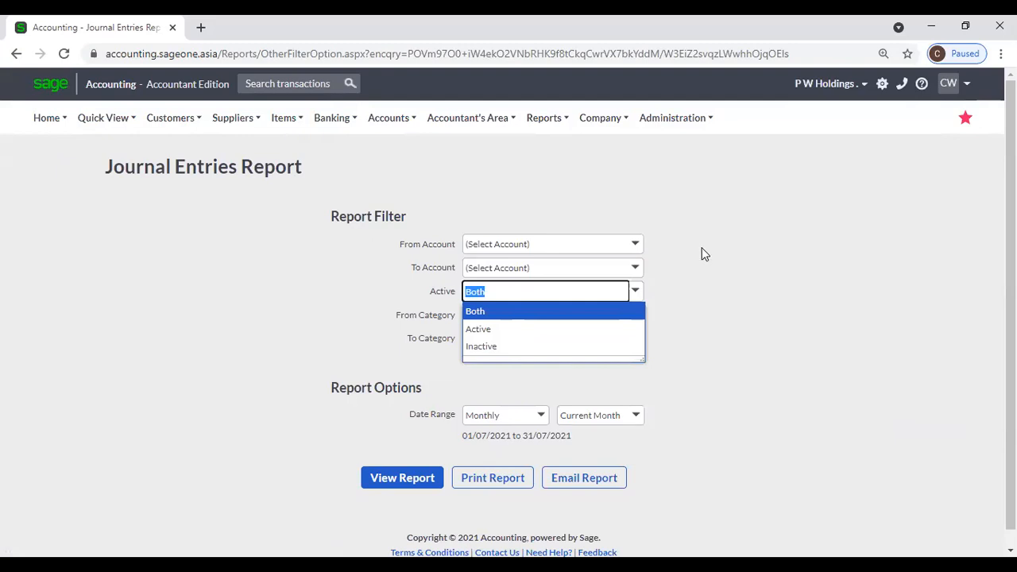
click(728, 248)
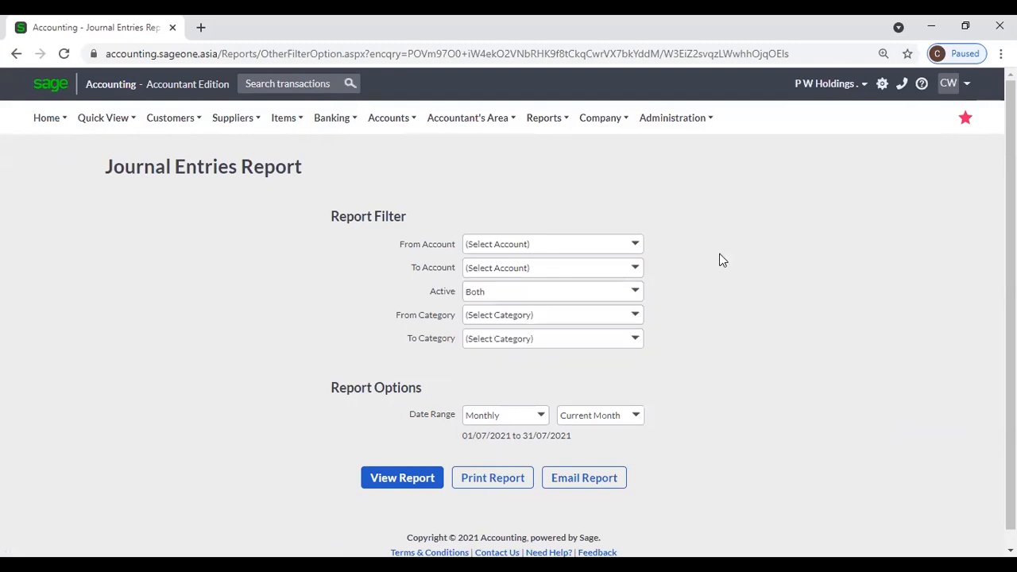
click(636, 318)
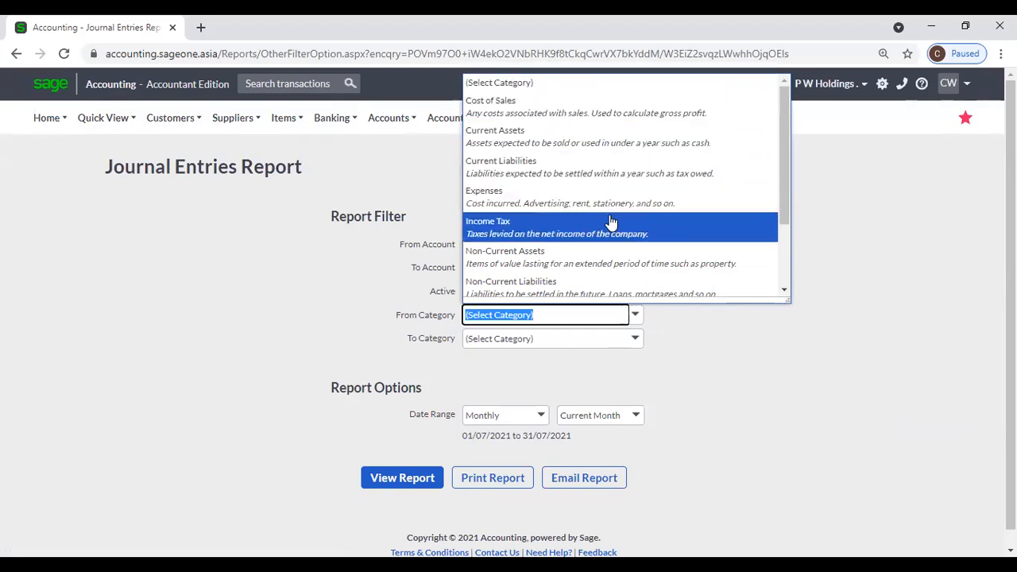
scroll(612, 223, down, 1)
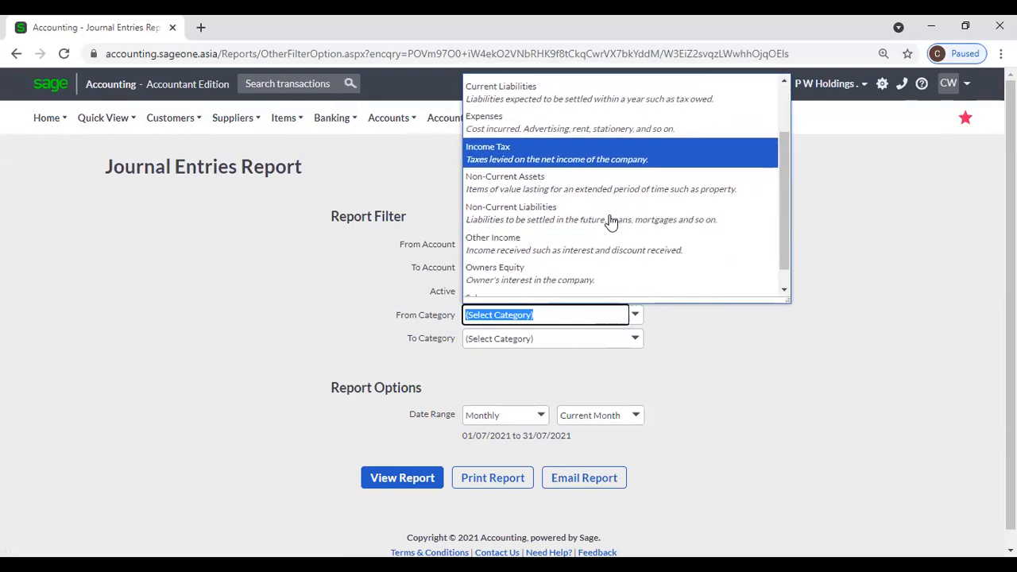
click(865, 274)
Step: Generate the Journal Entries Report with a yearly date range for the current year and review its debit and credit entries
scroll(554, 331, down, 1)
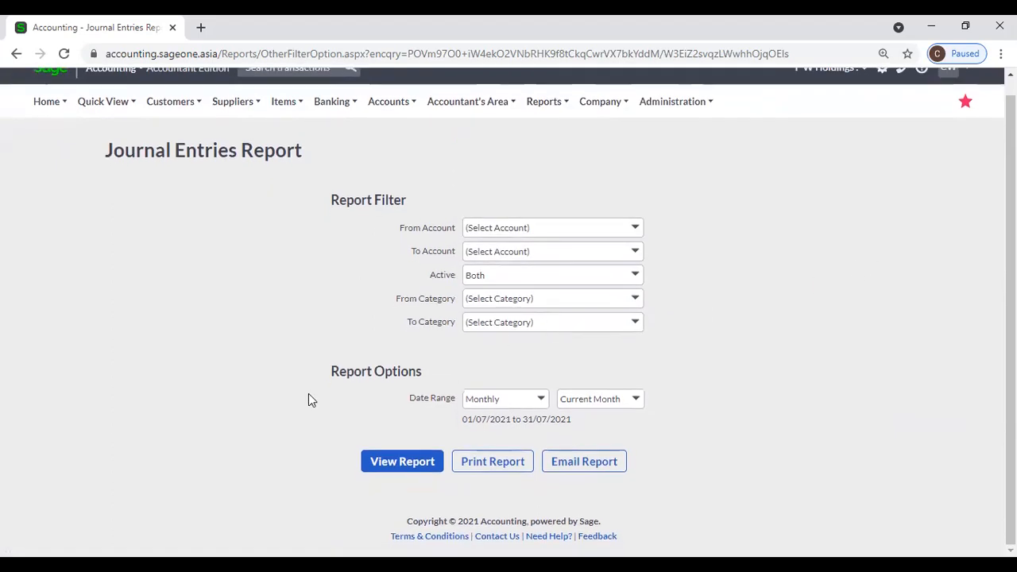
click(540, 404)
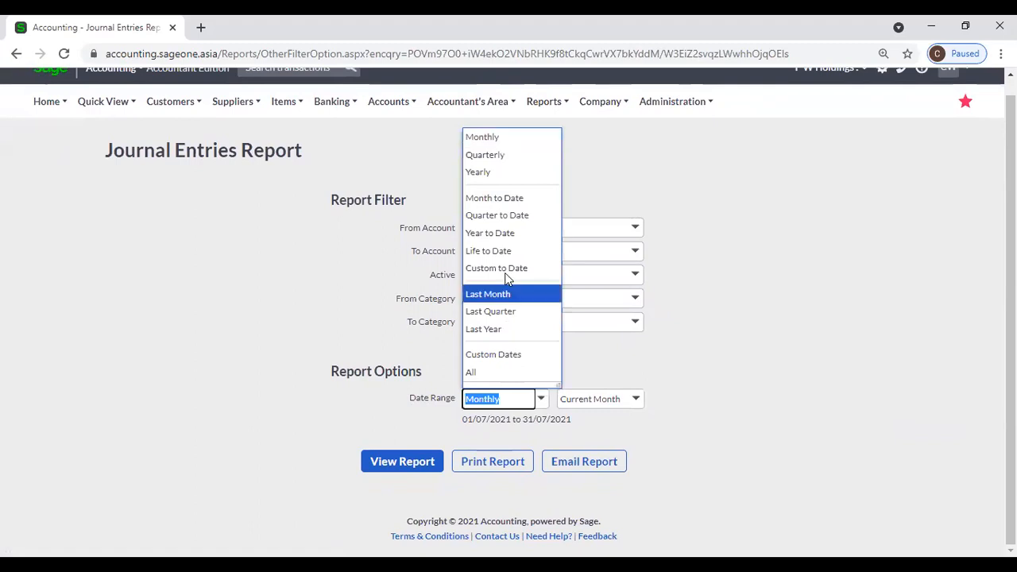
click(480, 173)
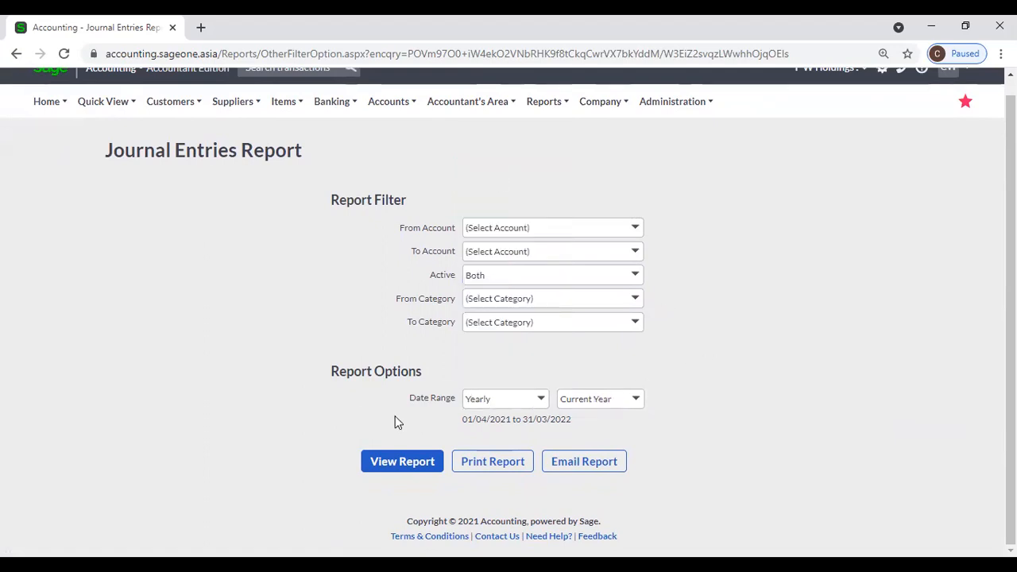
click(417, 469)
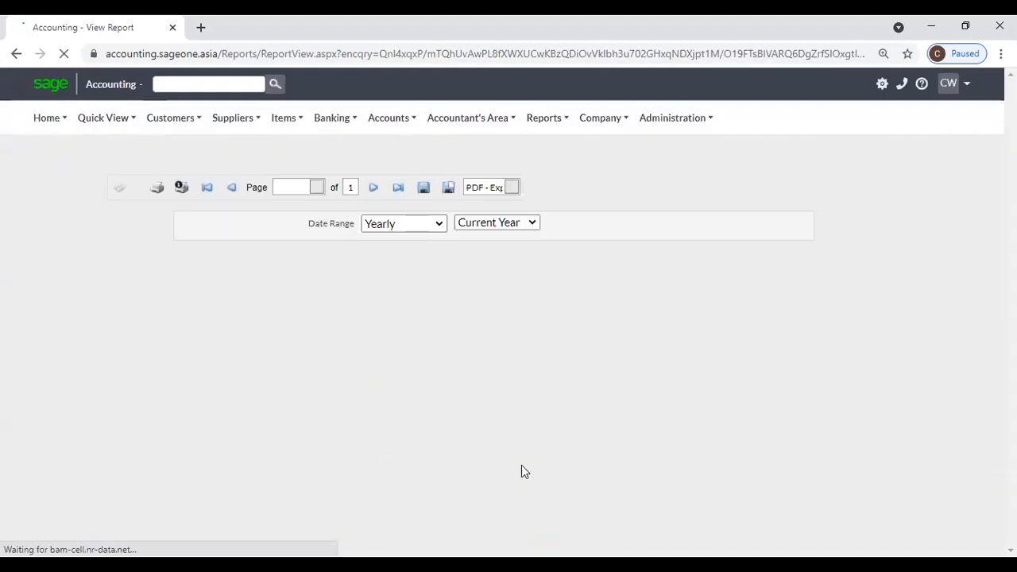
scroll(502, 450, down, 3)
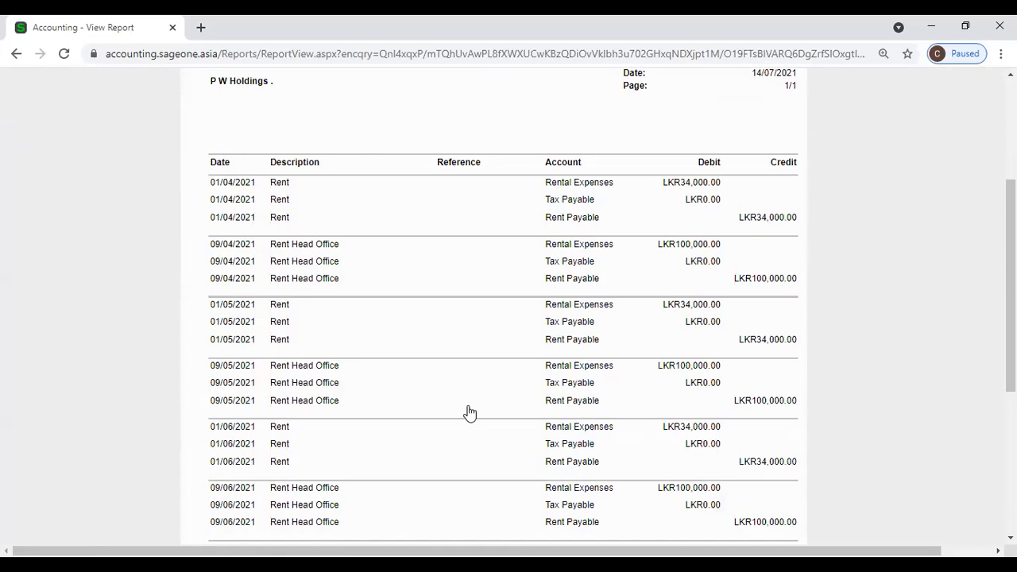
scroll(381, 351, up, 3)
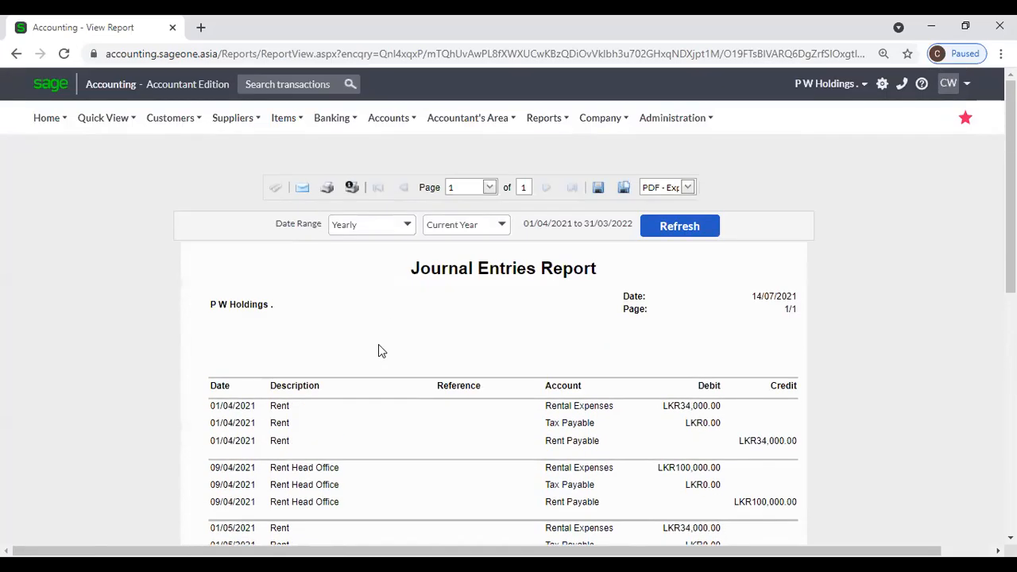
scroll(535, 299, down, 8)
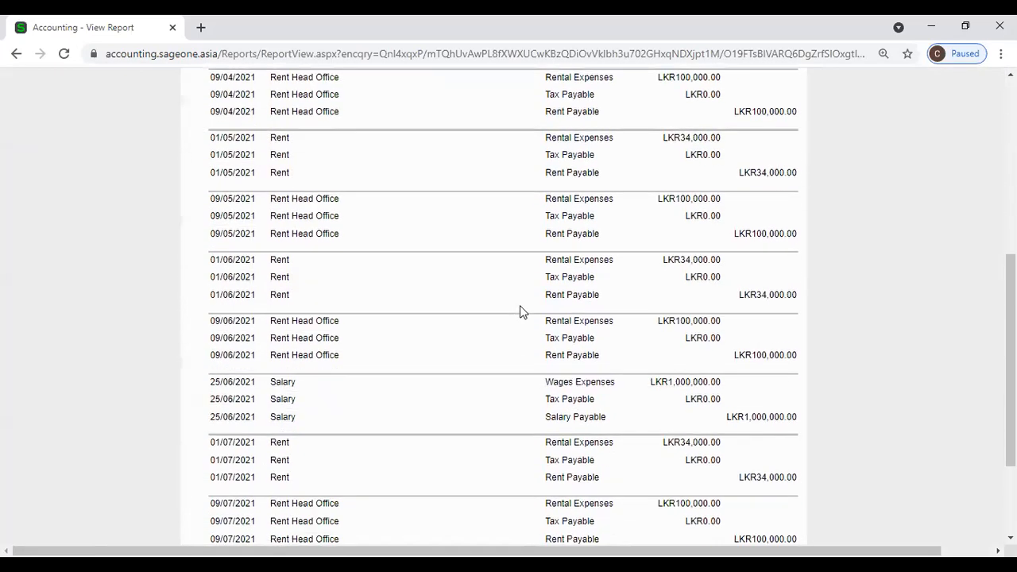
scroll(516, 326, up, 10)
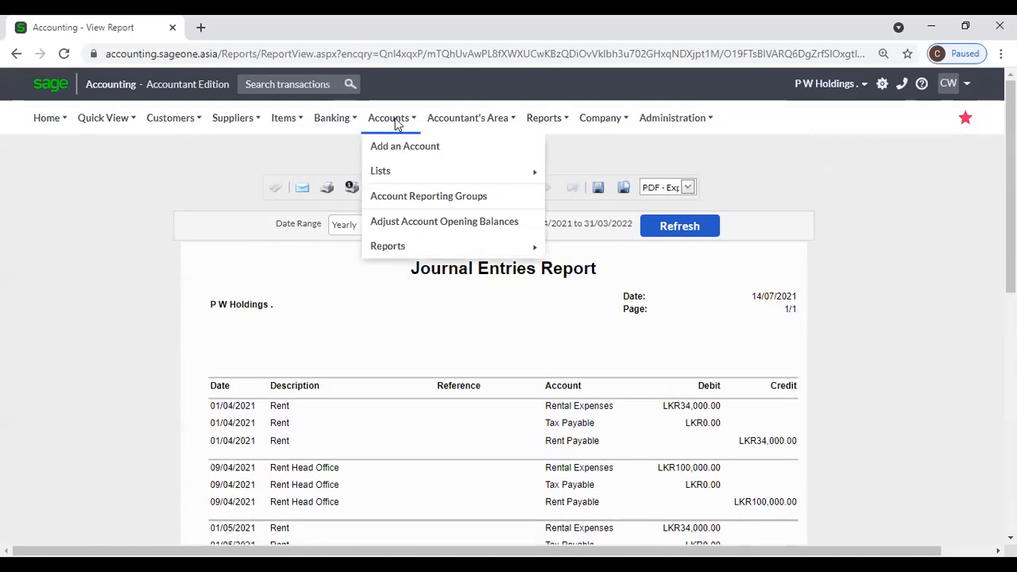
Step: Generate the Opening Balances and Tax Adjustments audit report as at 14/07/2021
mouse_move(469, 119)
mouse_move(482, 226)
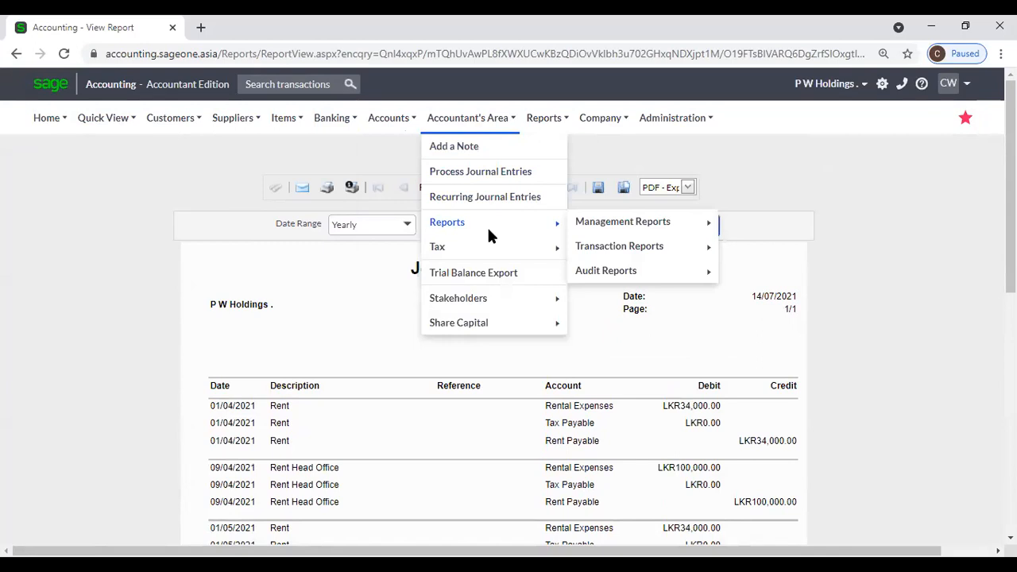
mouse_move(610, 267)
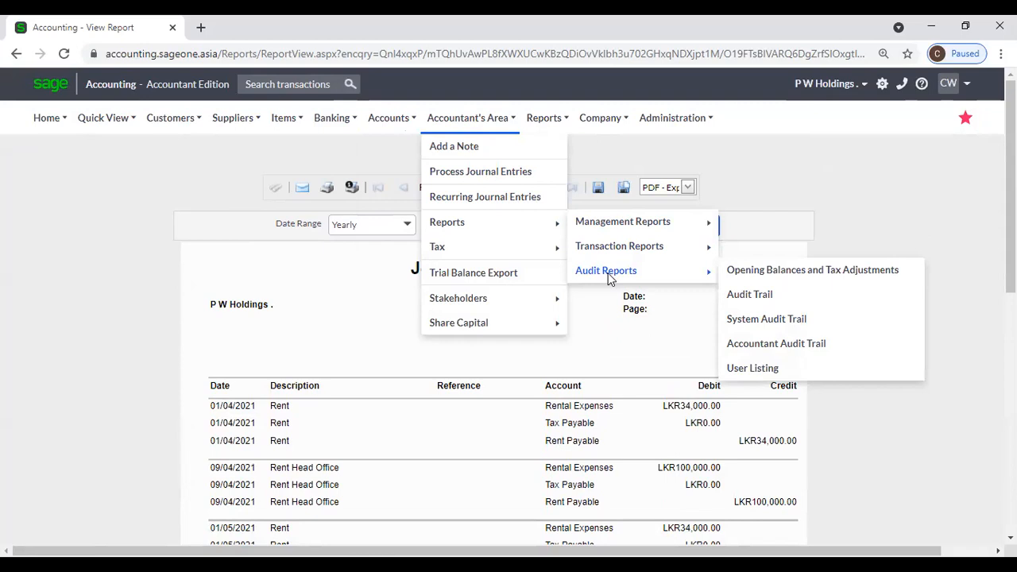
click(901, 275)
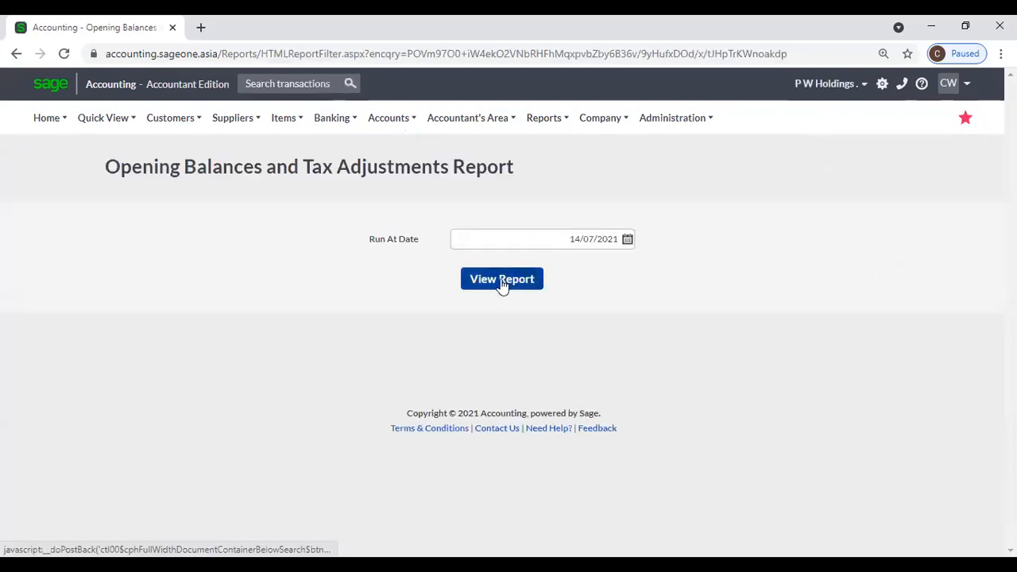
click(500, 283)
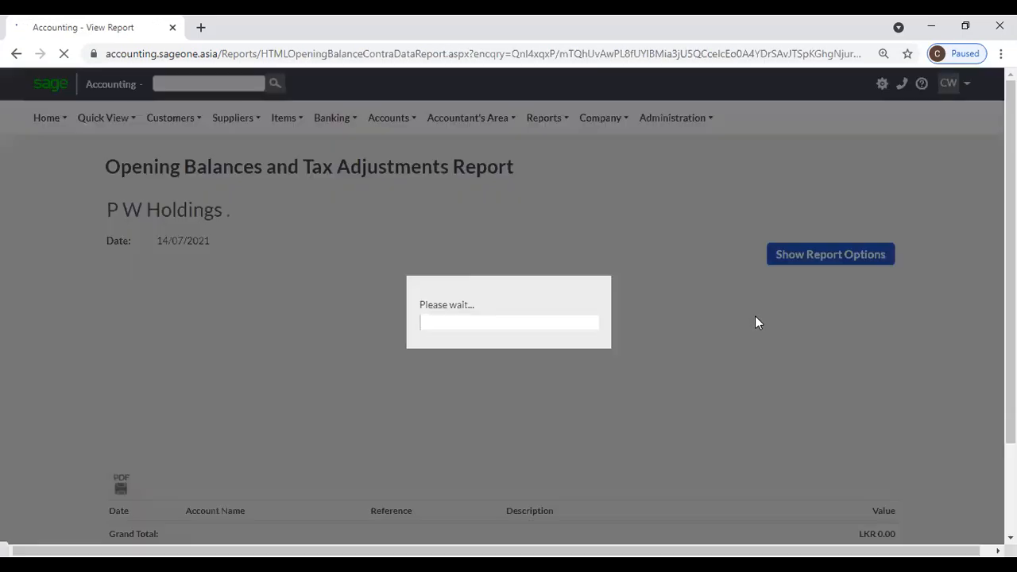
Step: Look through the account, bank, customer, item and supplier opening balances and the tax adjustments in the report
scroll(756, 322, down, 1)
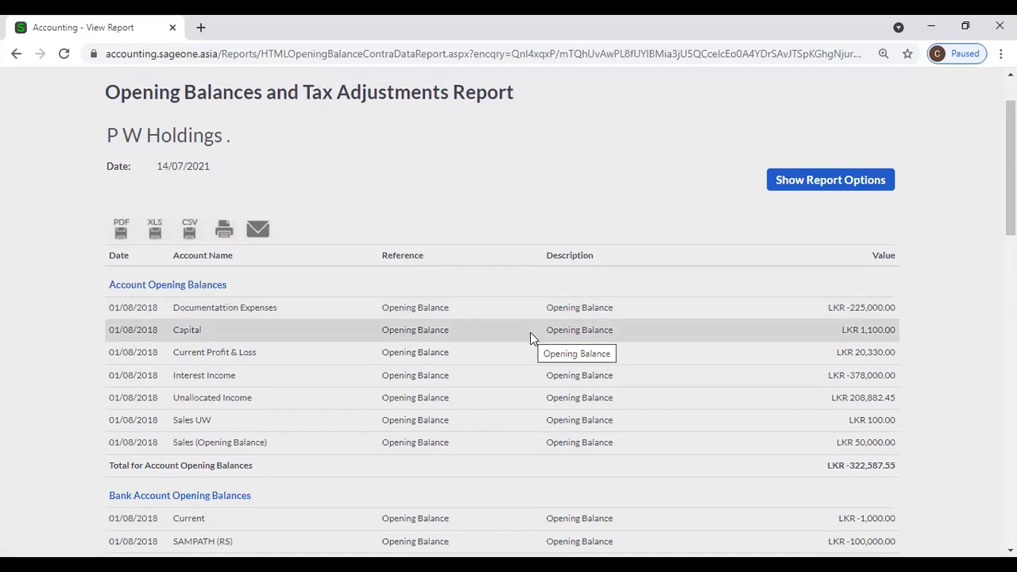
scroll(531, 336, down, 3)
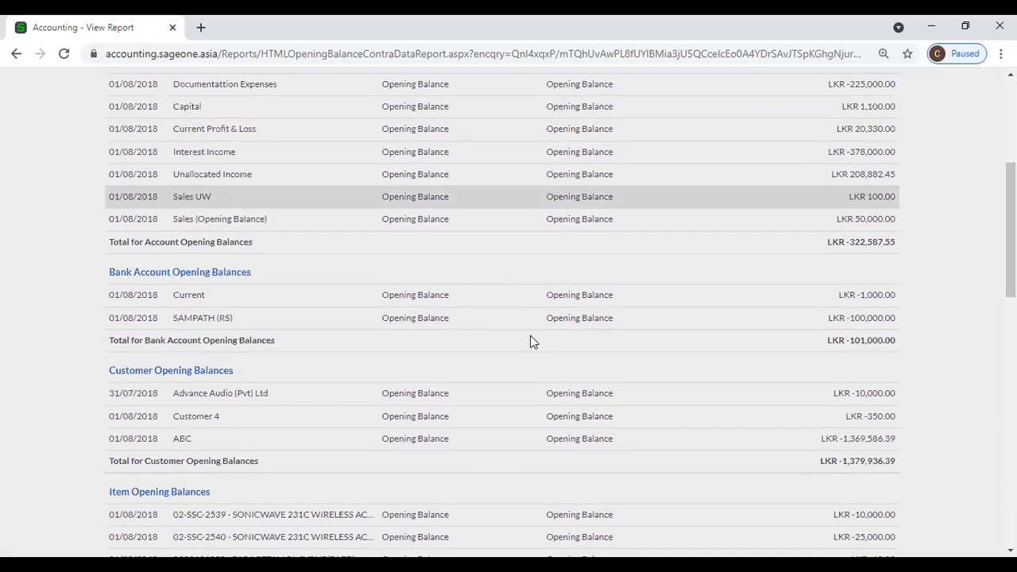
scroll(530, 337, down, 1)
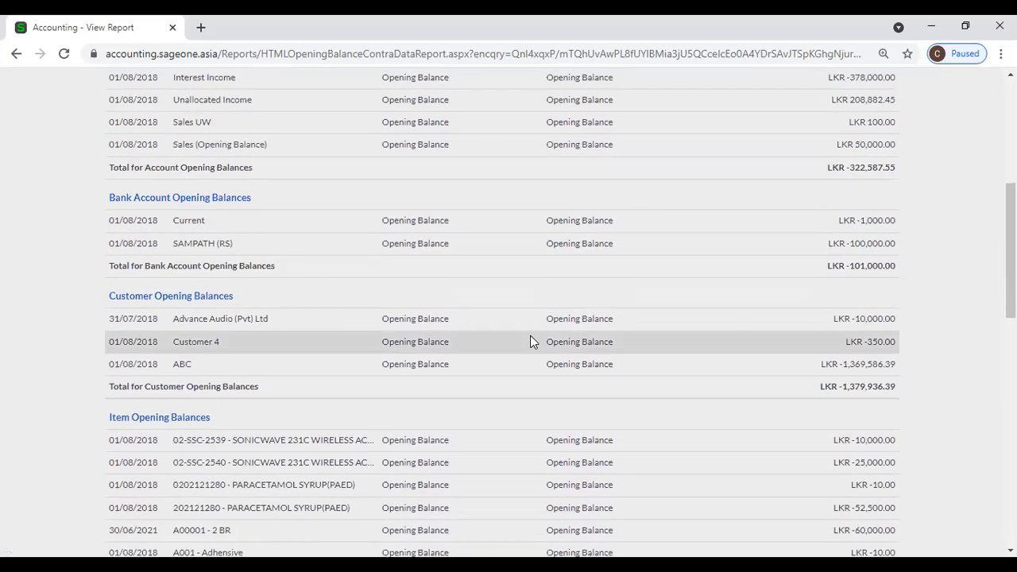
scroll(530, 335, up, 4)
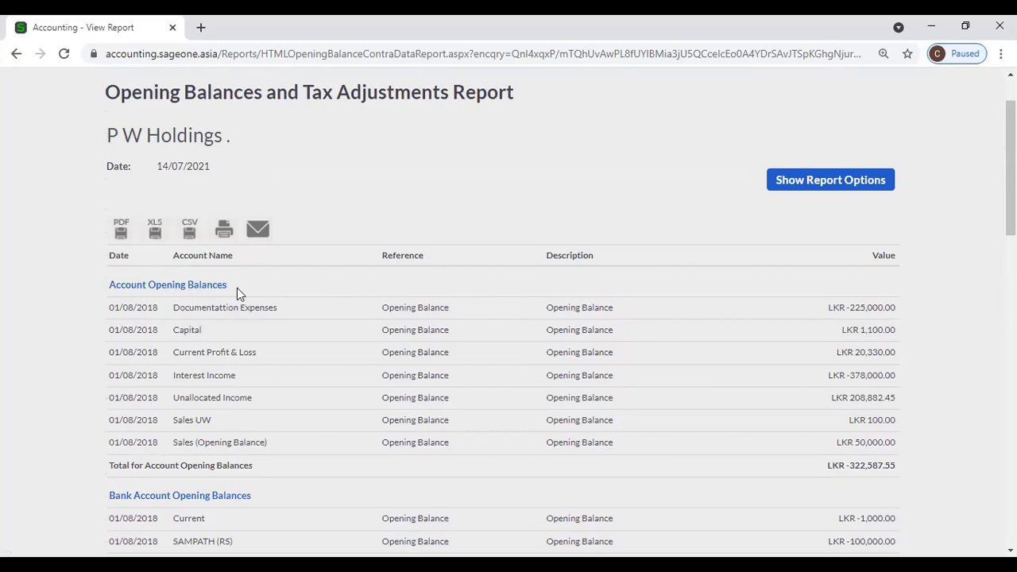
scroll(237, 291, down, 1)
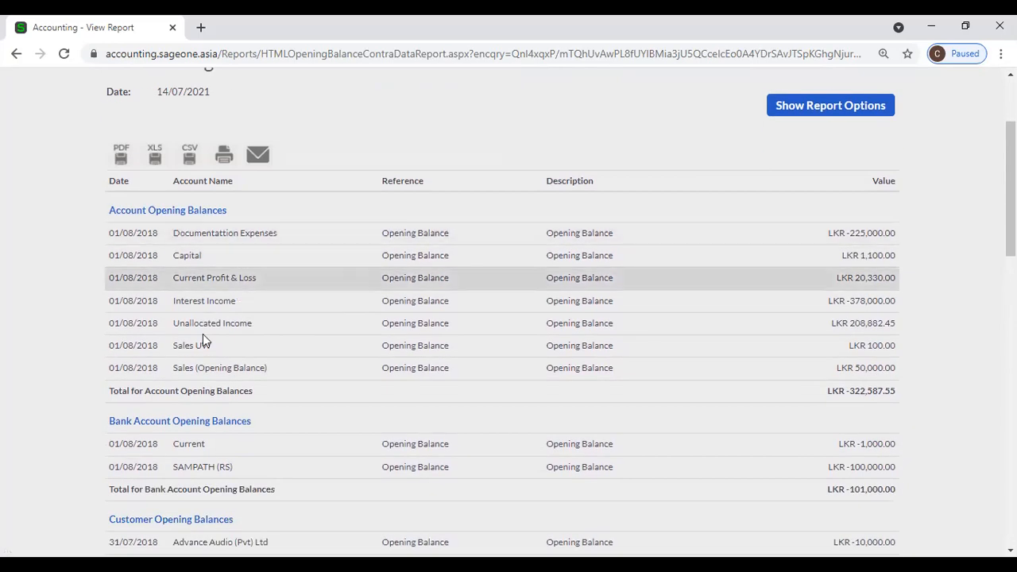
scroll(204, 336, down, 2)
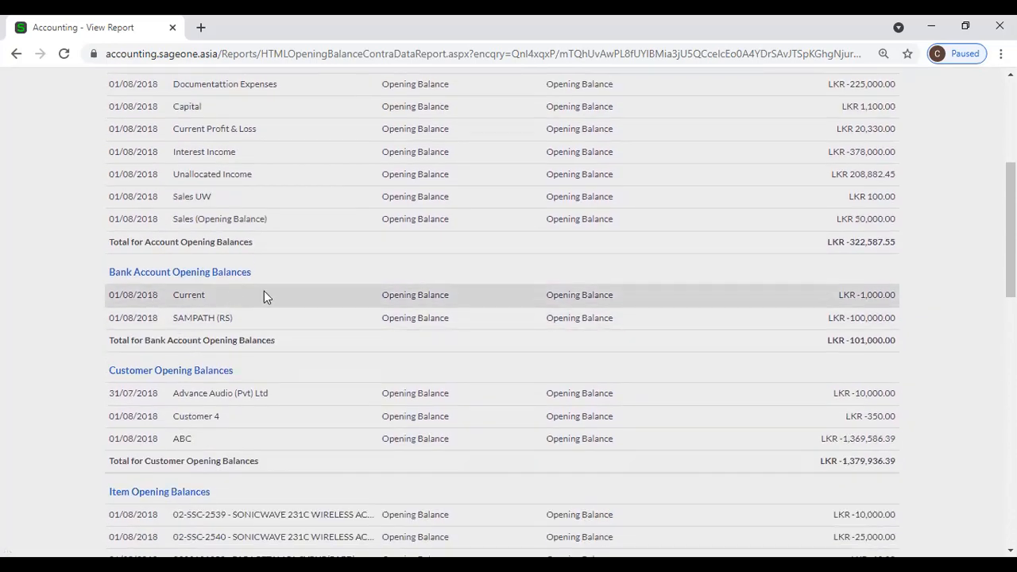
scroll(264, 291, down, 2)
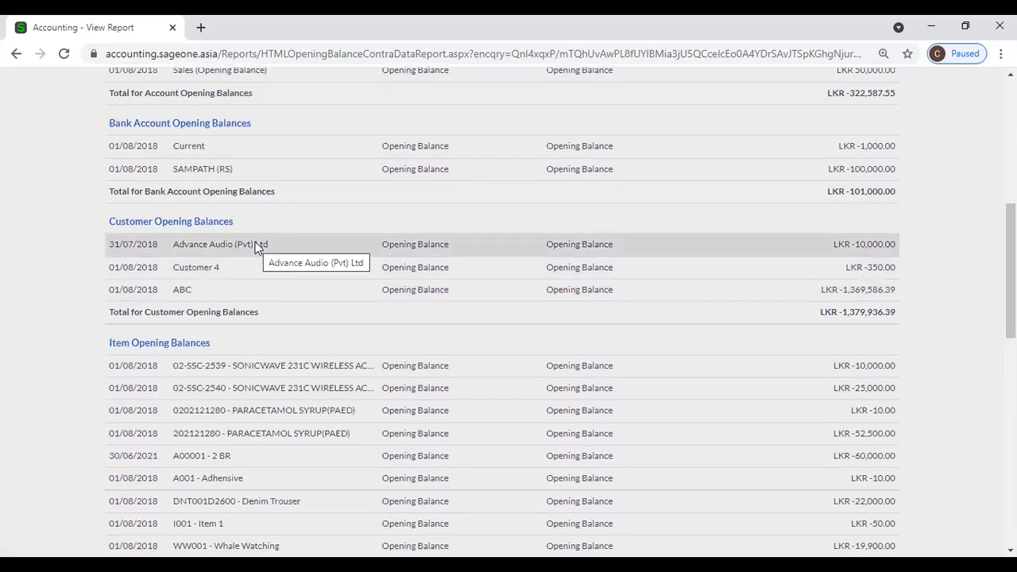
scroll(316, 349, down, 4)
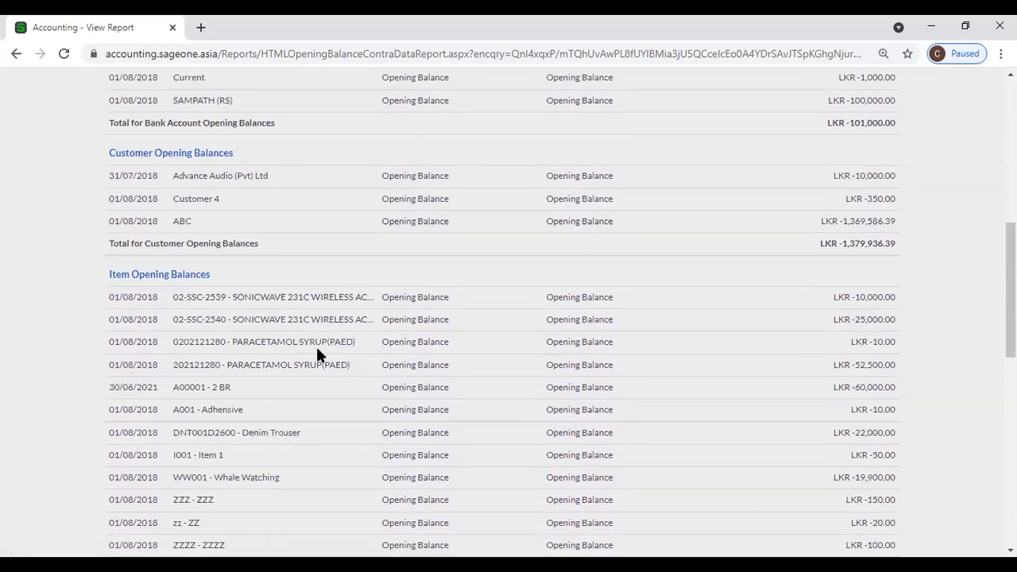
scroll(280, 355, down, 3)
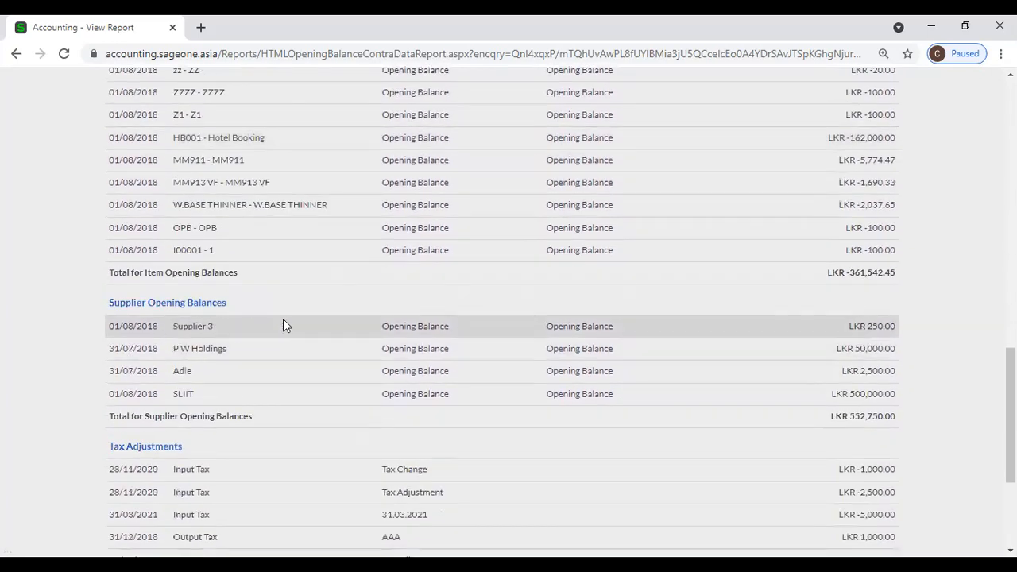
scroll(283, 322, down, 2)
scroll(222, 349, down, 2)
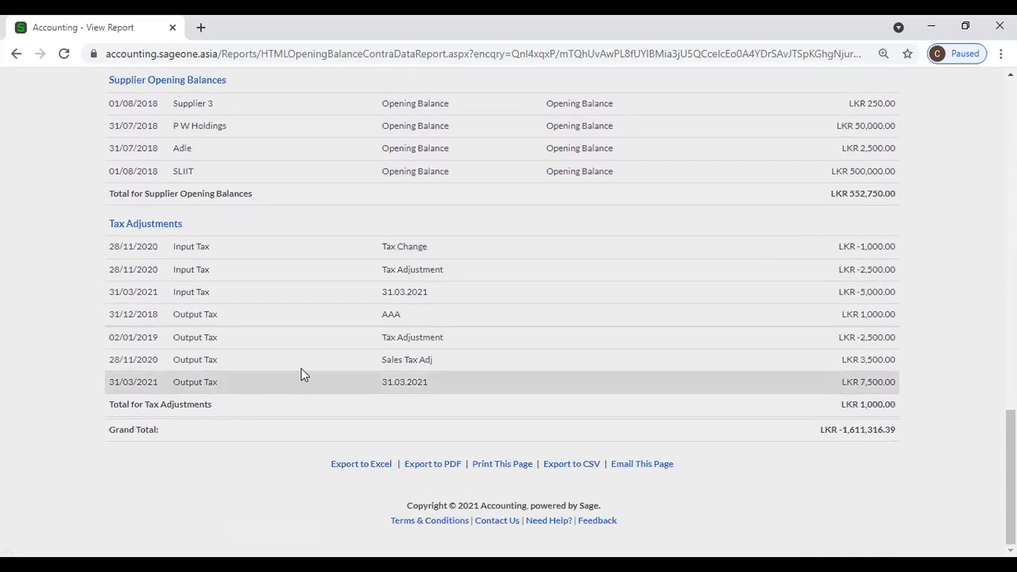
Step: Examine the value column of the Opening Balances and Tax Adjustments Report, from the section totals down to the grand total
scroll(381, 334, up, 3)
scroll(411, 319, up, 10)
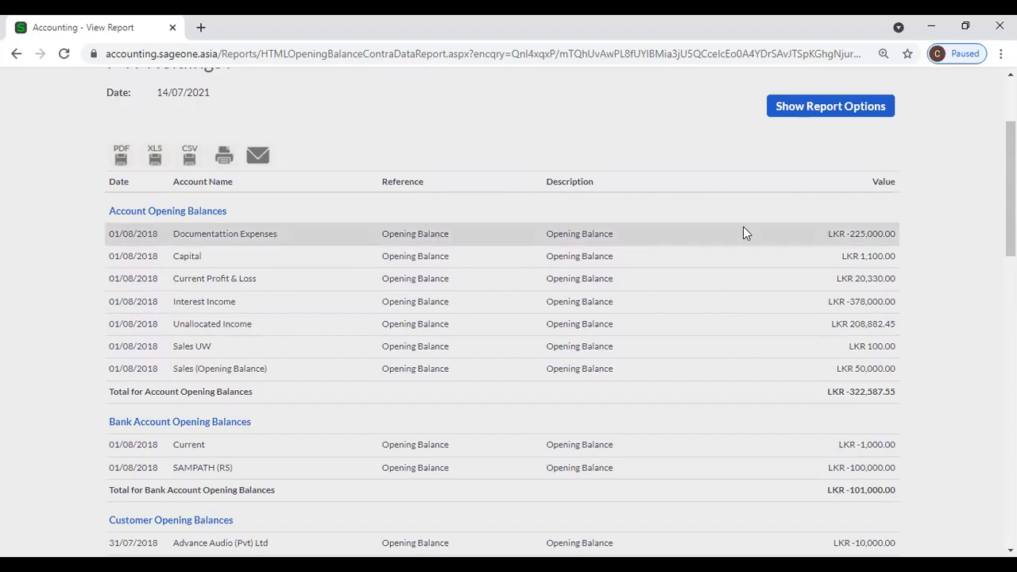
scroll(817, 252, down, 2)
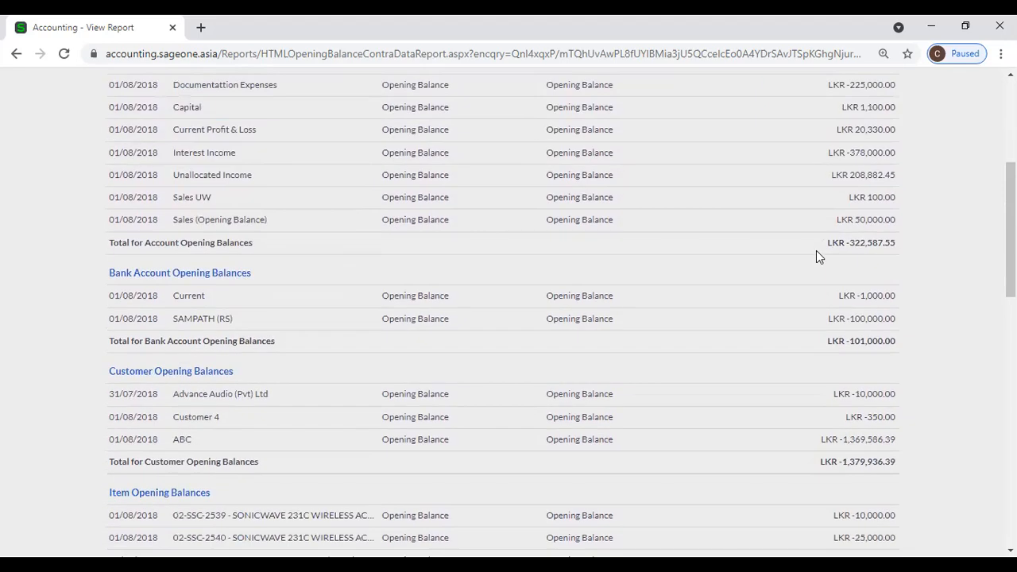
scroll(816, 254, down, 10)
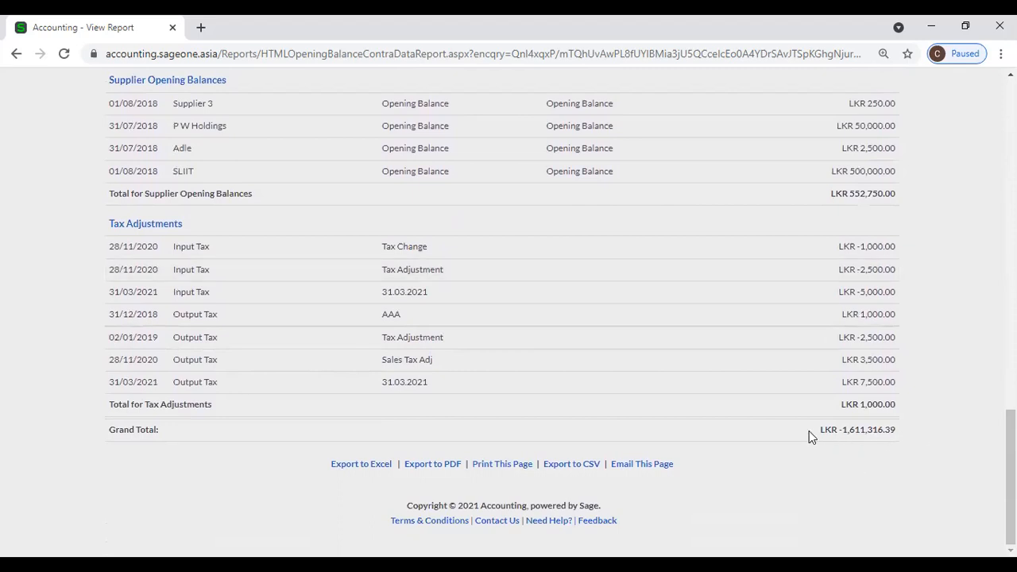
scroll(809, 420, up, 15)
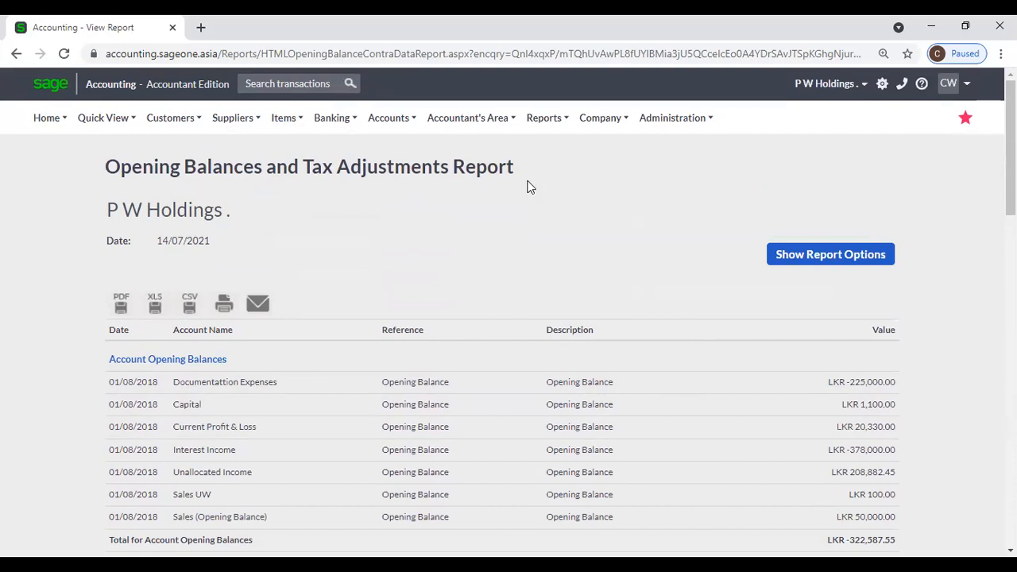
Step: Bring up the report categories of the accountant's area
mouse_move(457, 127)
mouse_move(465, 214)
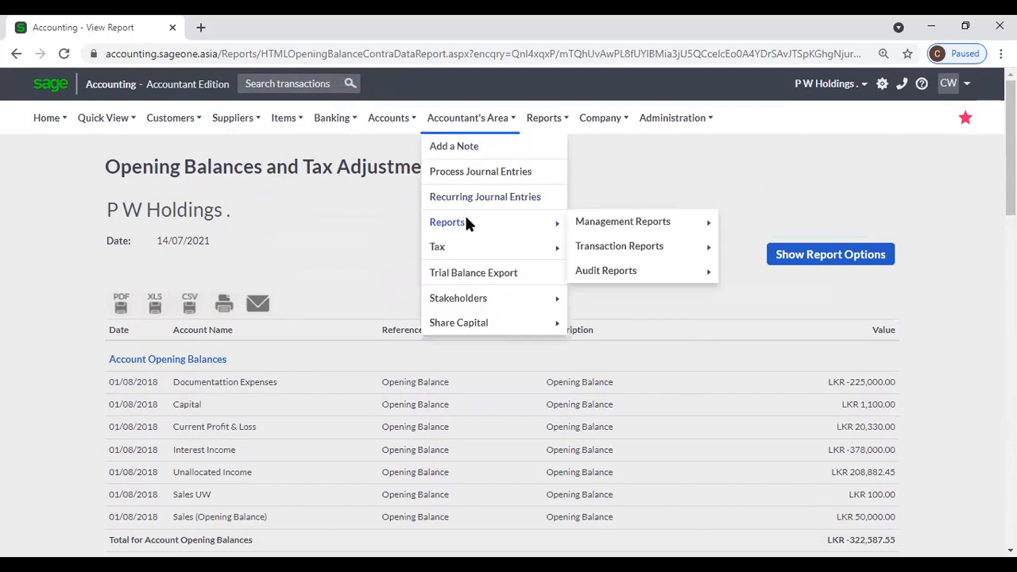
Step: Generate the Audit Trail report for all event types in the current month and review its entries
mouse_move(616, 271)
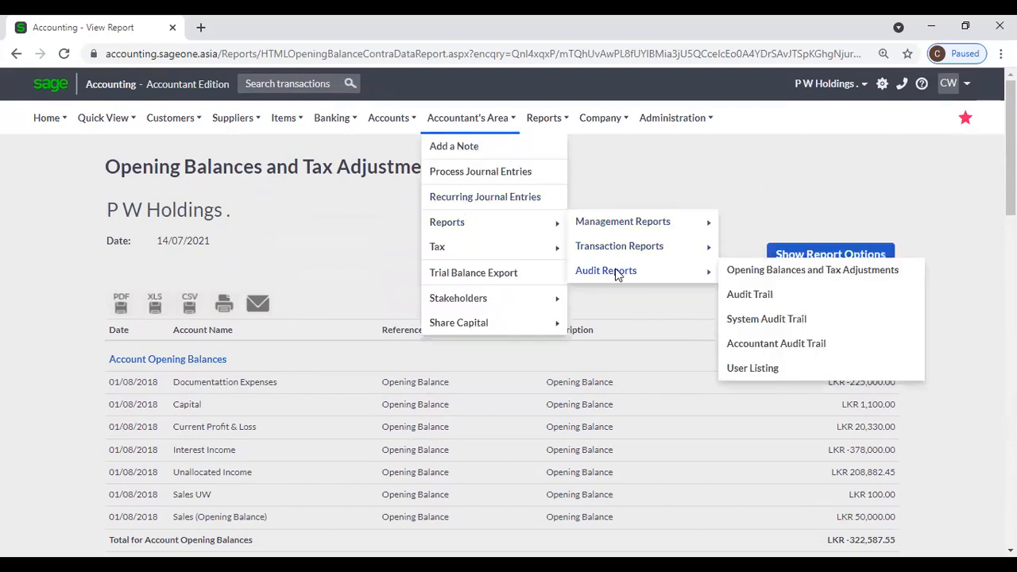
click(750, 295)
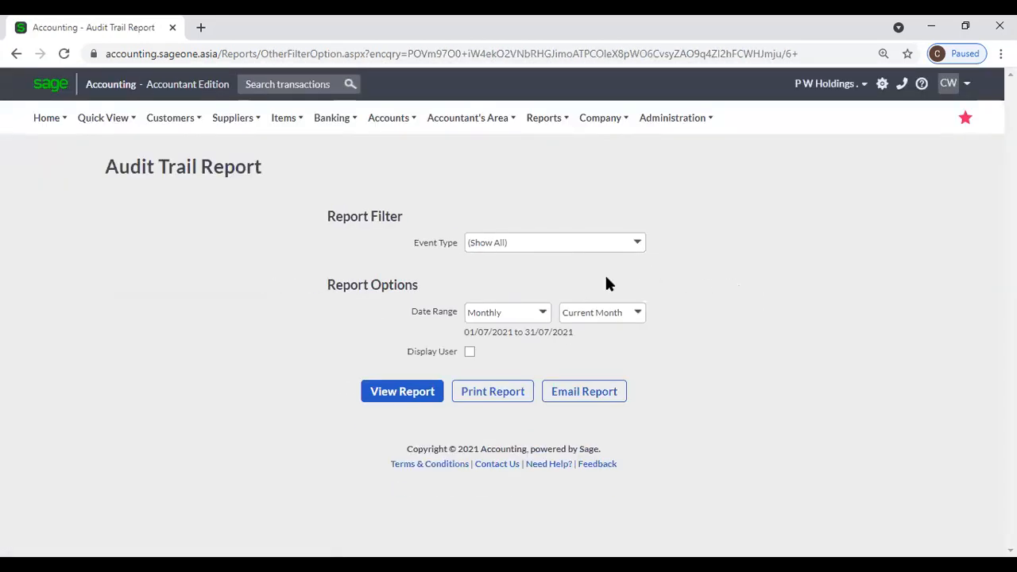
click(397, 395)
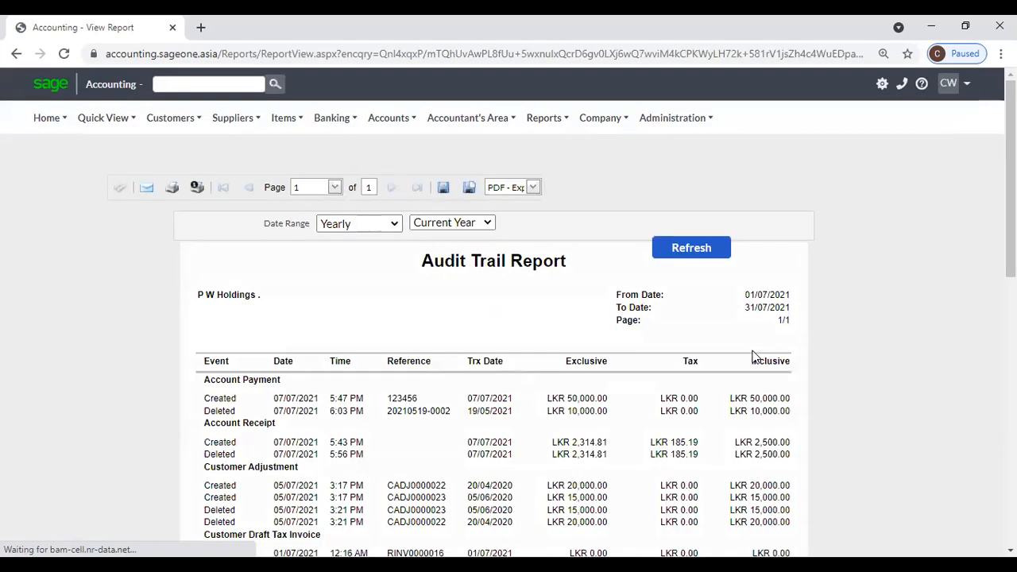
scroll(755, 355, down, 1)
scroll(756, 355, down, 1)
scroll(393, 380, up, 2)
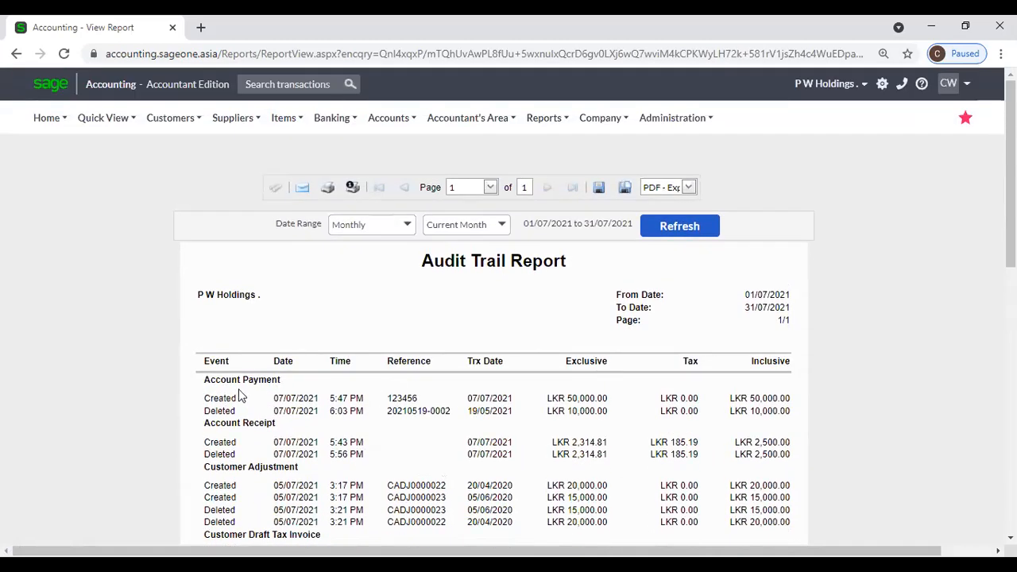
scroll(261, 392, down, 2)
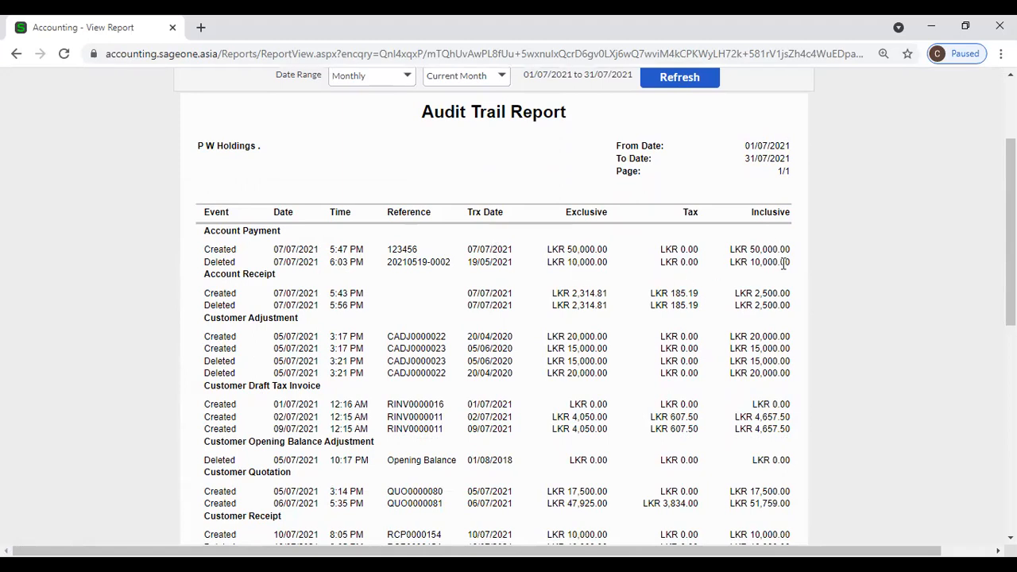
scroll(783, 264, up, 2)
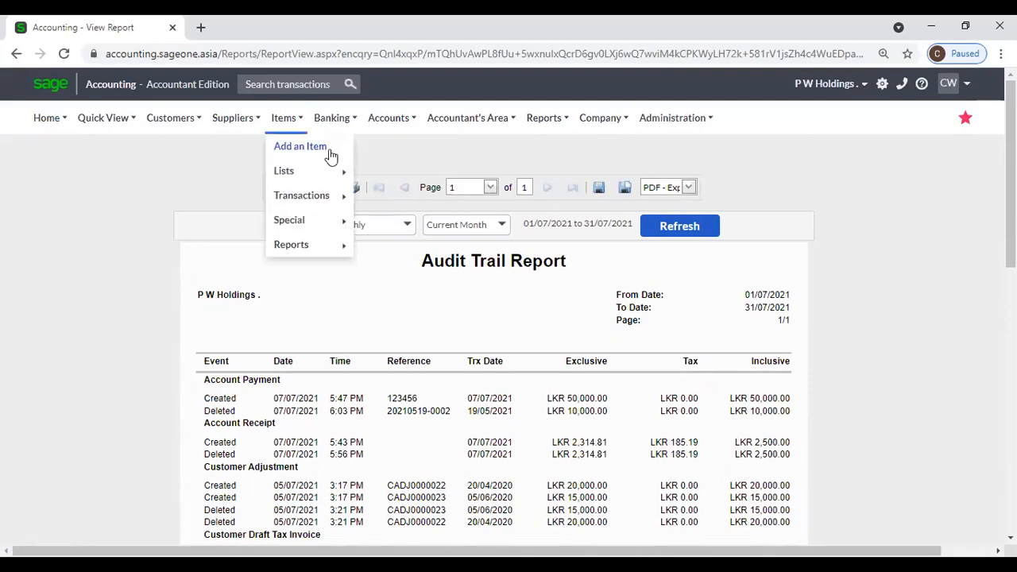
Step: Generate the current month's Audit Trail report again with Display User enabled and check the user shown for each entry
mouse_move(421, 127)
mouse_move(475, 120)
mouse_move(490, 229)
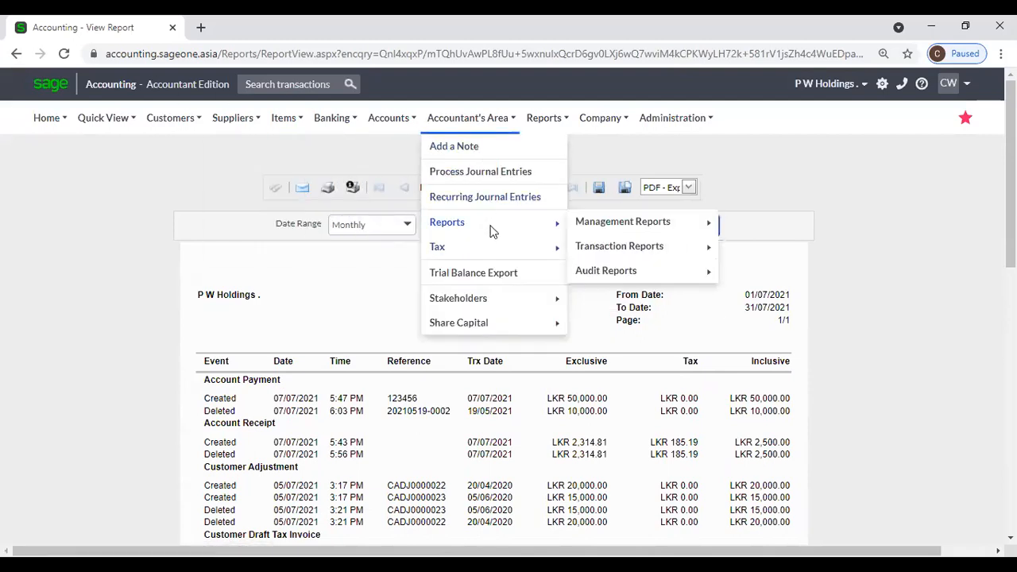
mouse_move(622, 222)
mouse_move(624, 268)
click(749, 296)
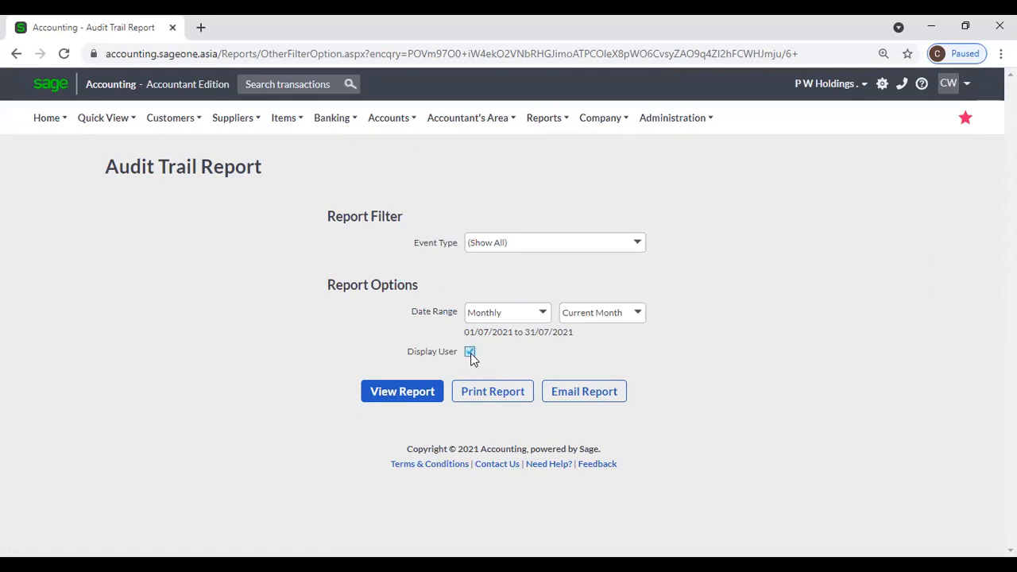
click(397, 391)
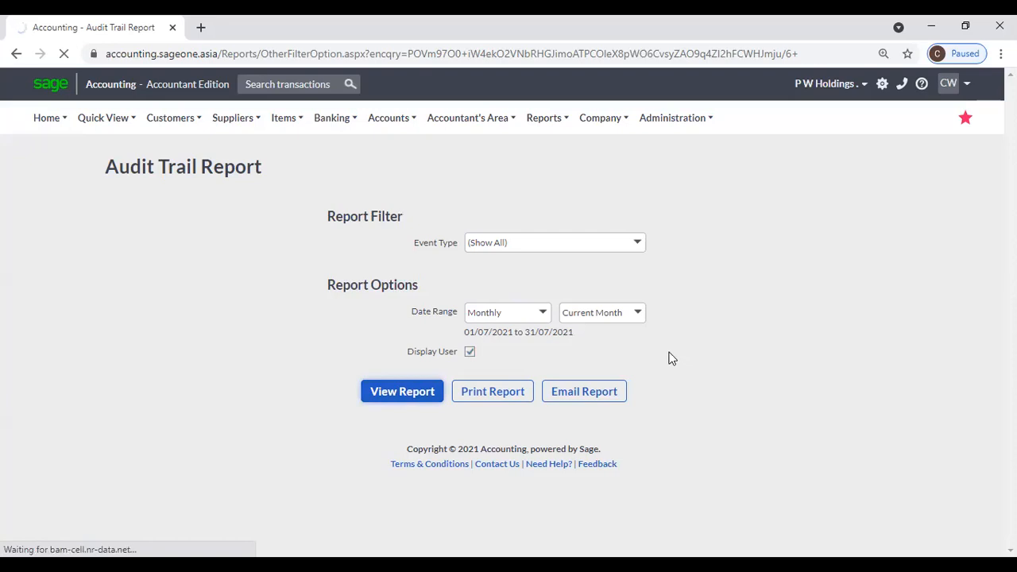
scroll(378, 392, down, 1)
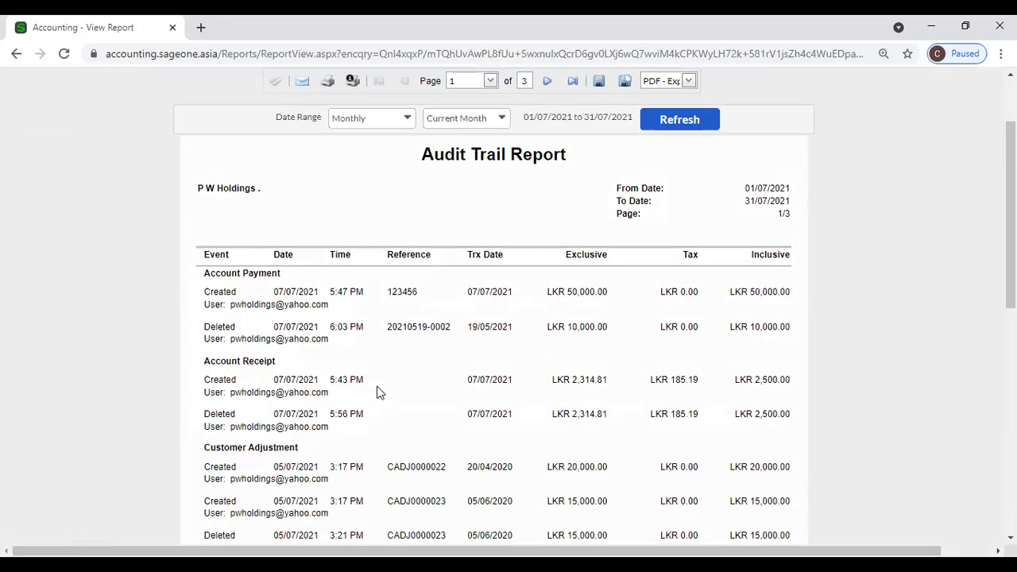
scroll(378, 391, down, 1)
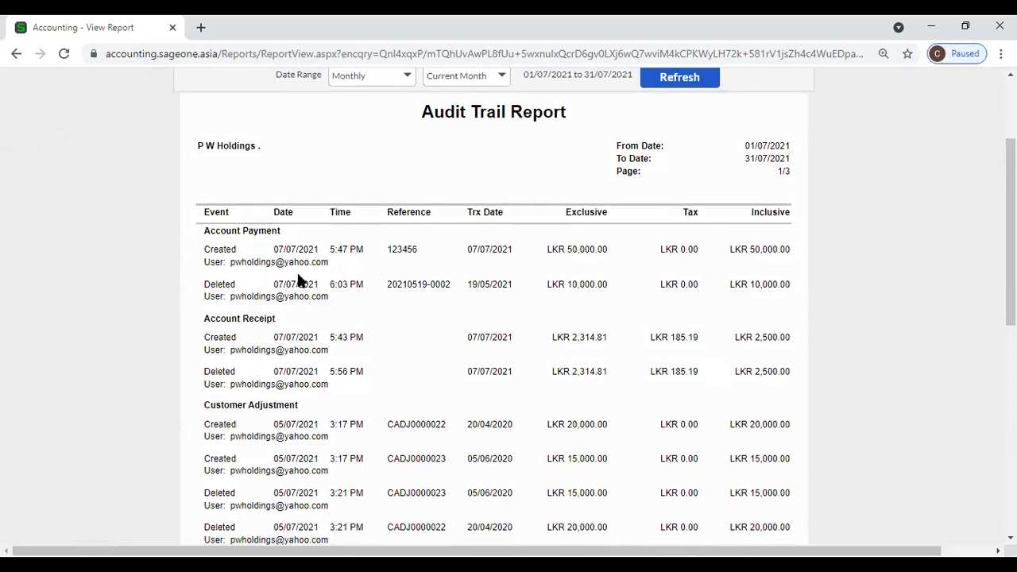
scroll(298, 279, down, 4)
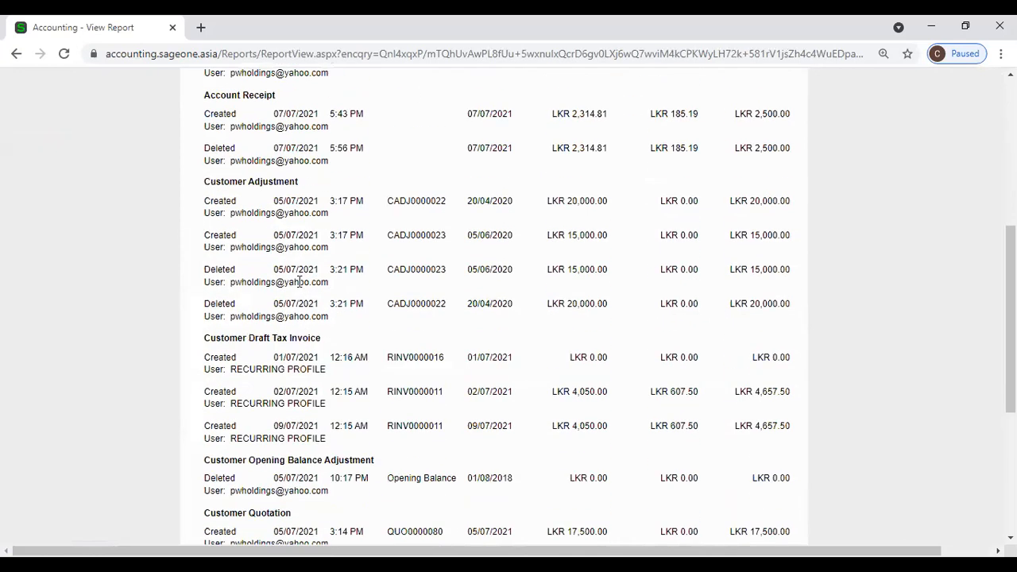
scroll(299, 281, up, 3)
scroll(299, 280, up, 5)
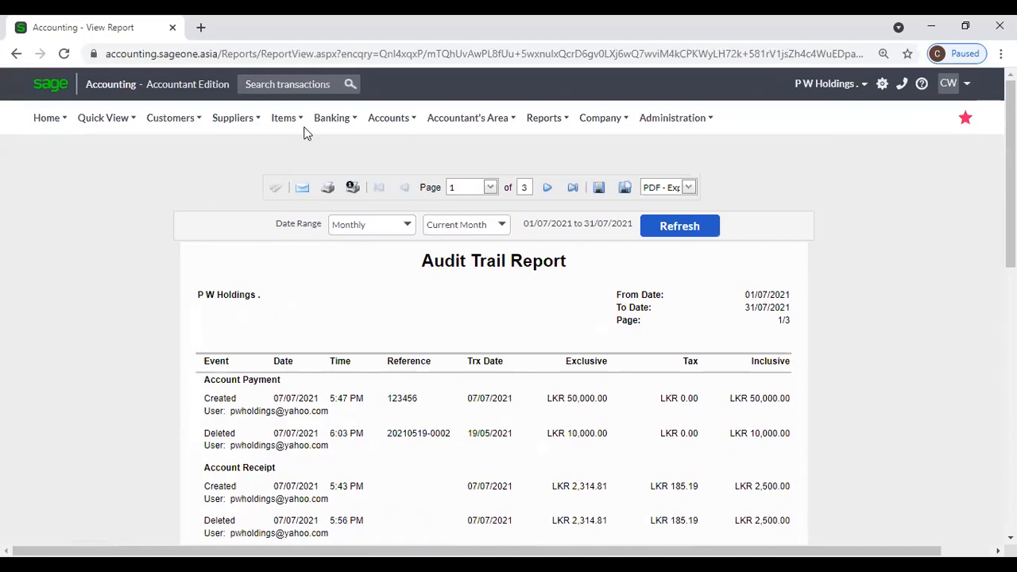
Step: Generate the current month's Audit Trail report filtered to the Deleted event type and review the deleted transactions
click(384, 119)
click(447, 119)
mouse_move(464, 219)
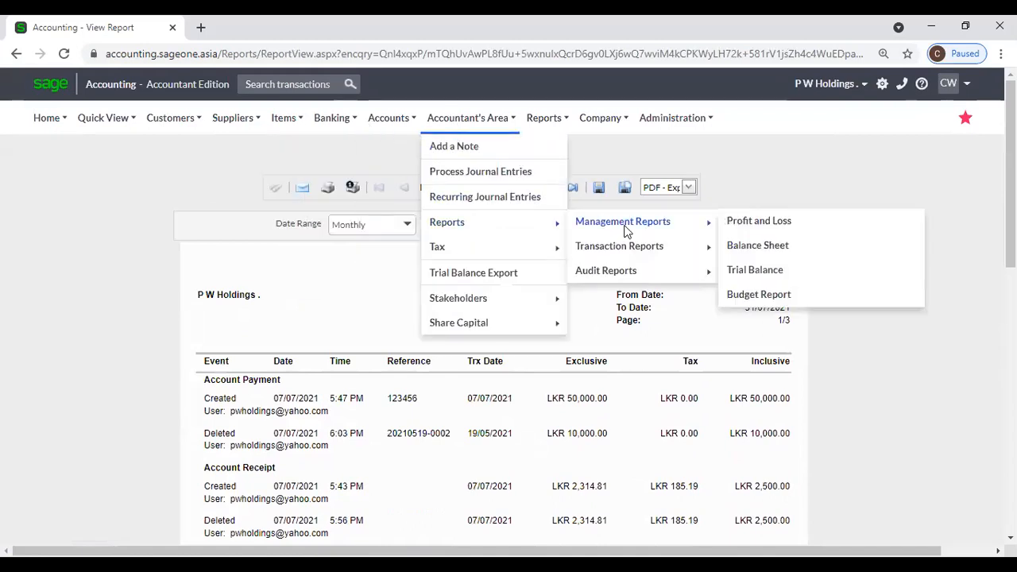
mouse_move(630, 272)
click(755, 296)
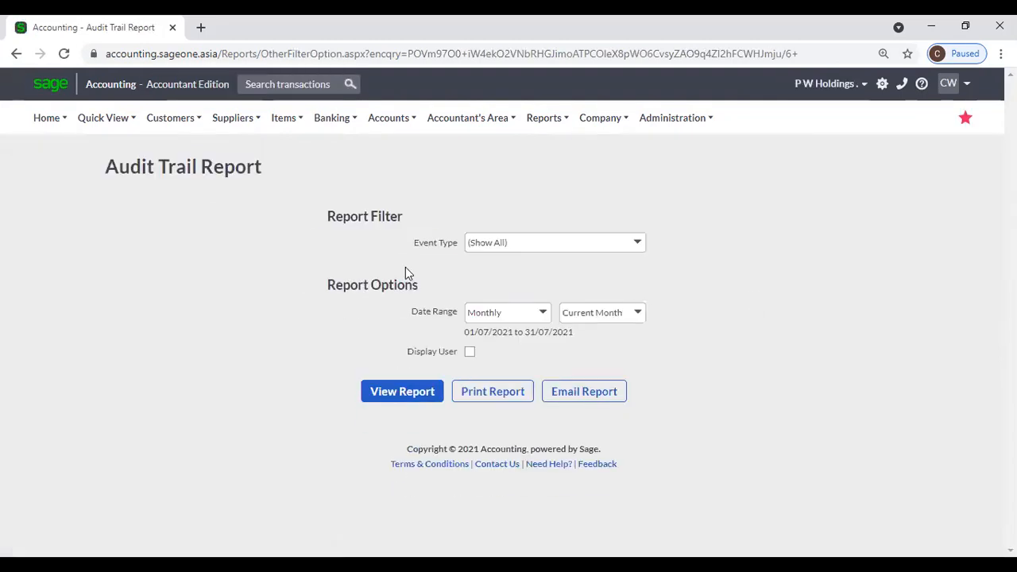
click(639, 245)
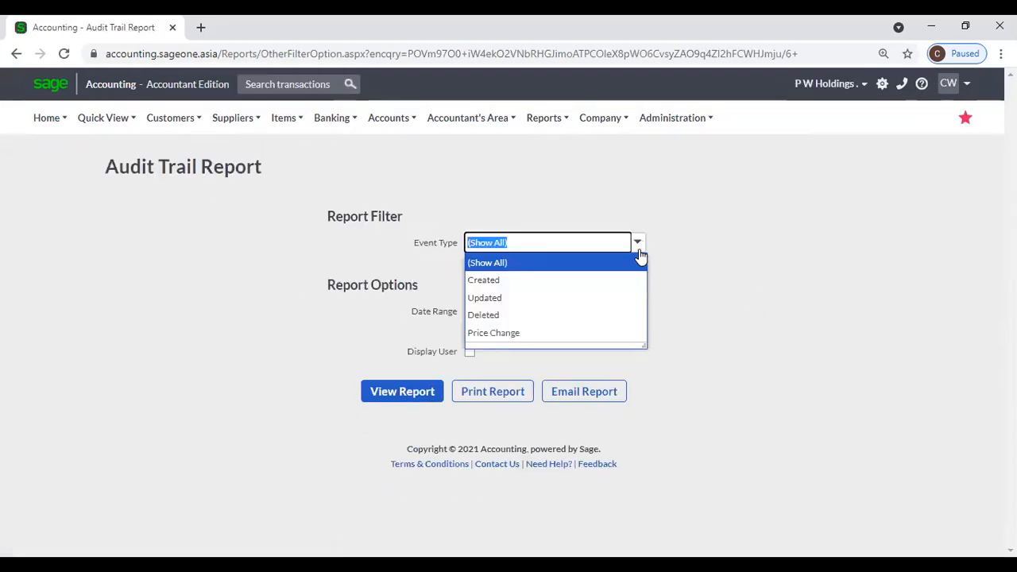
click(586, 315)
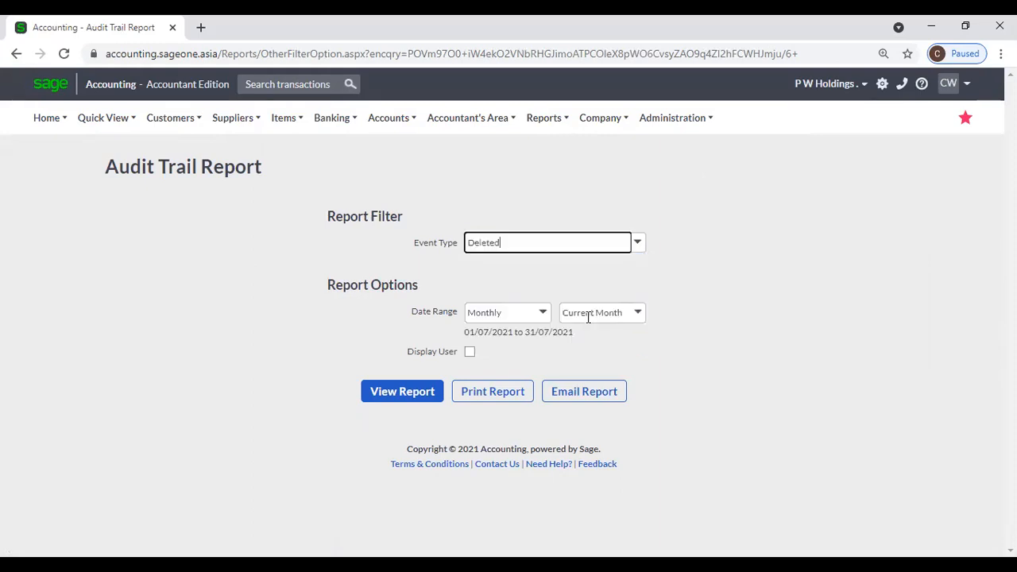
click(420, 390)
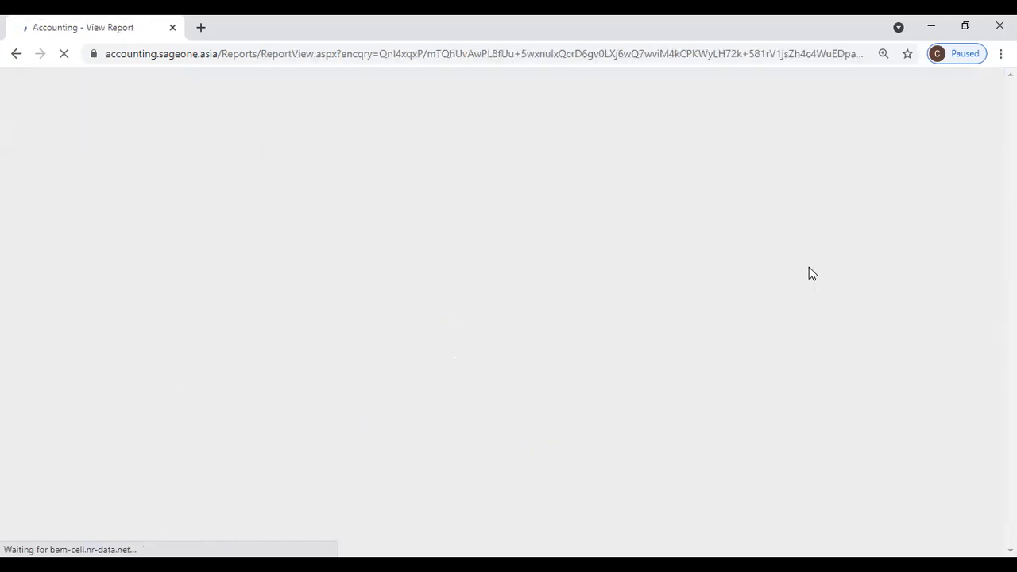
scroll(799, 269, down, 1)
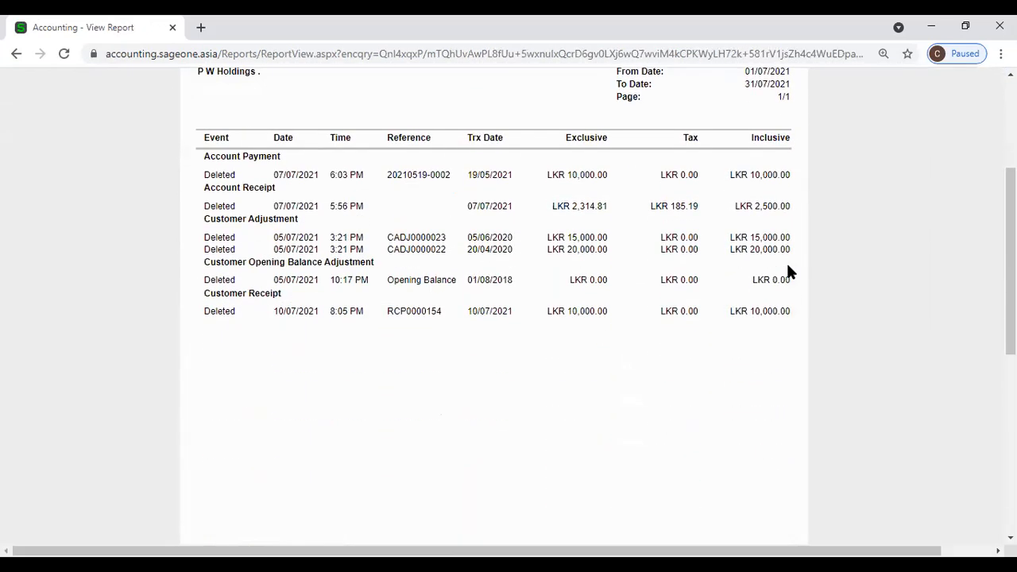
scroll(784, 262, up, 2)
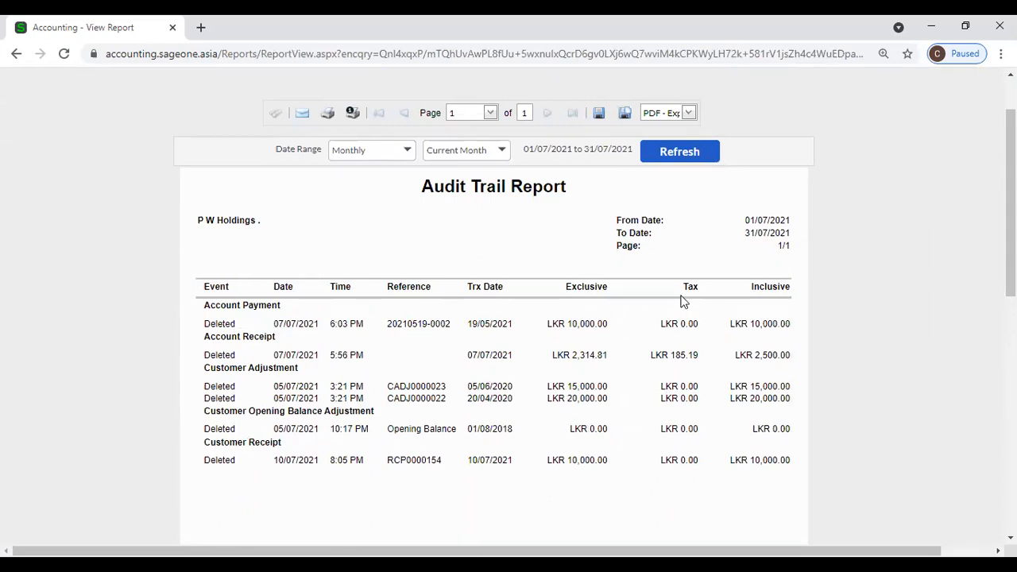
scroll(476, 286, up, 1)
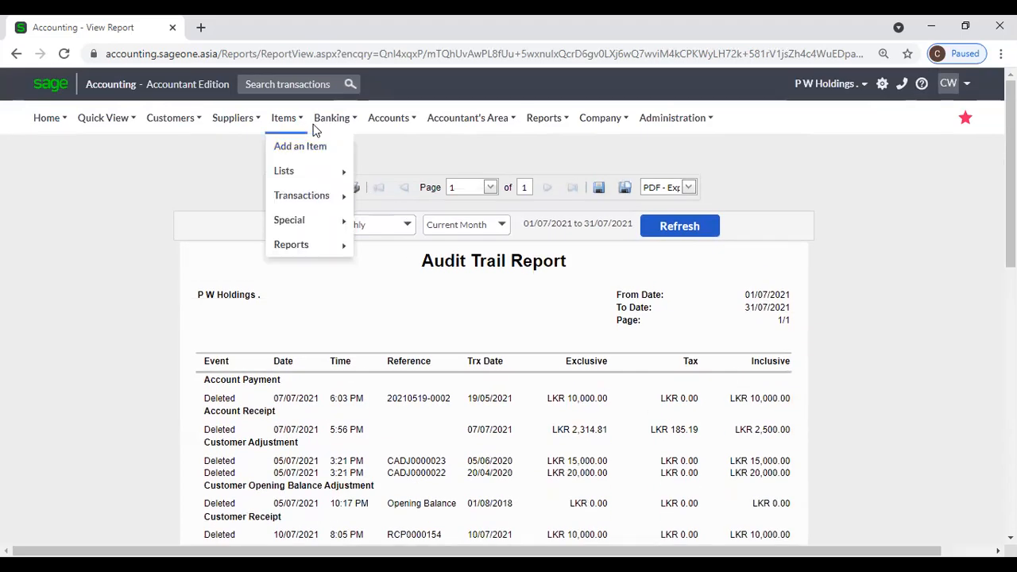
Step: Return to the Audit Trail report options and look through the available event types without changing the filter
mouse_move(314, 129)
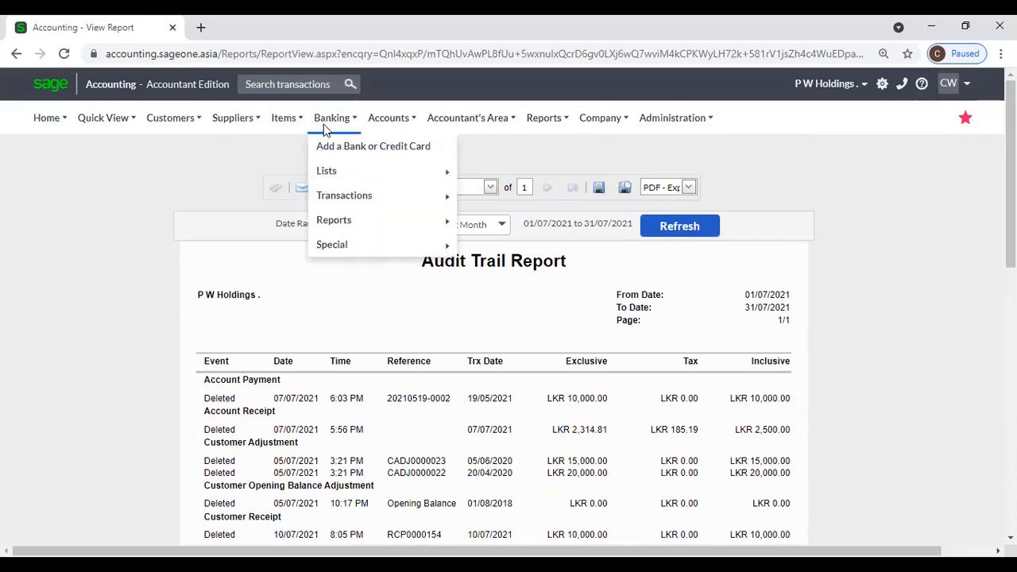
mouse_move(465, 123)
mouse_move(466, 225)
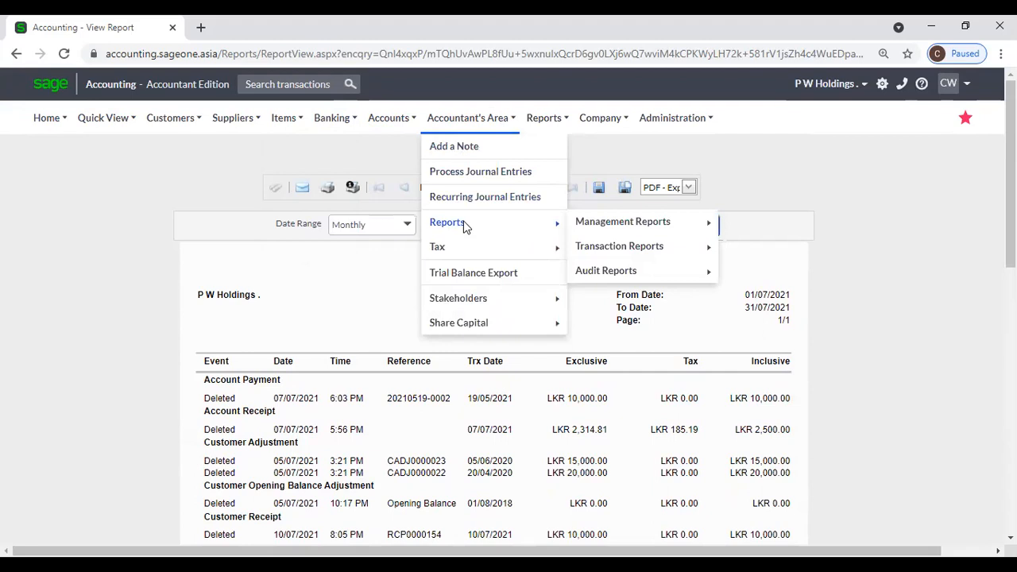
mouse_move(712, 271)
click(739, 296)
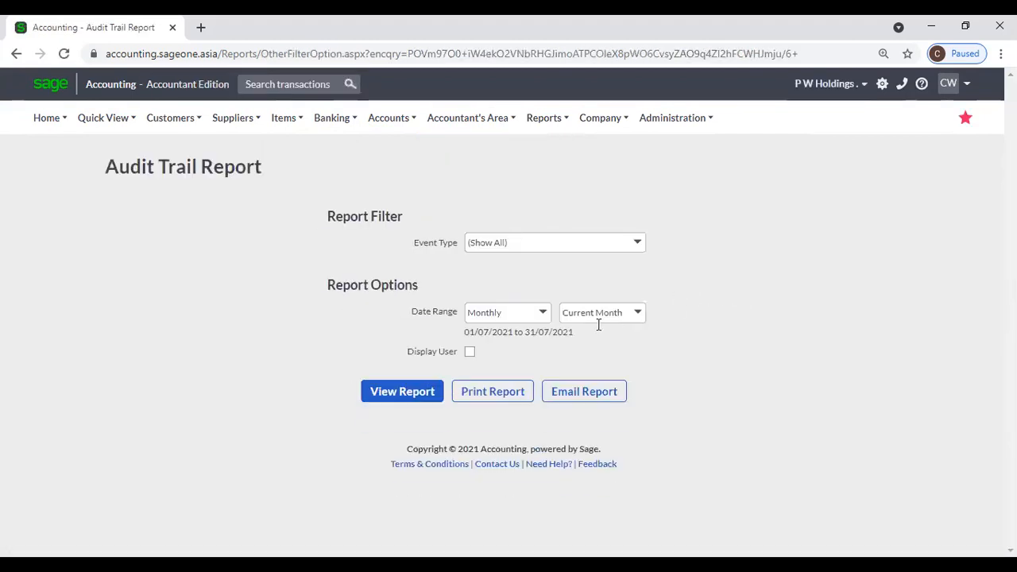
click(638, 244)
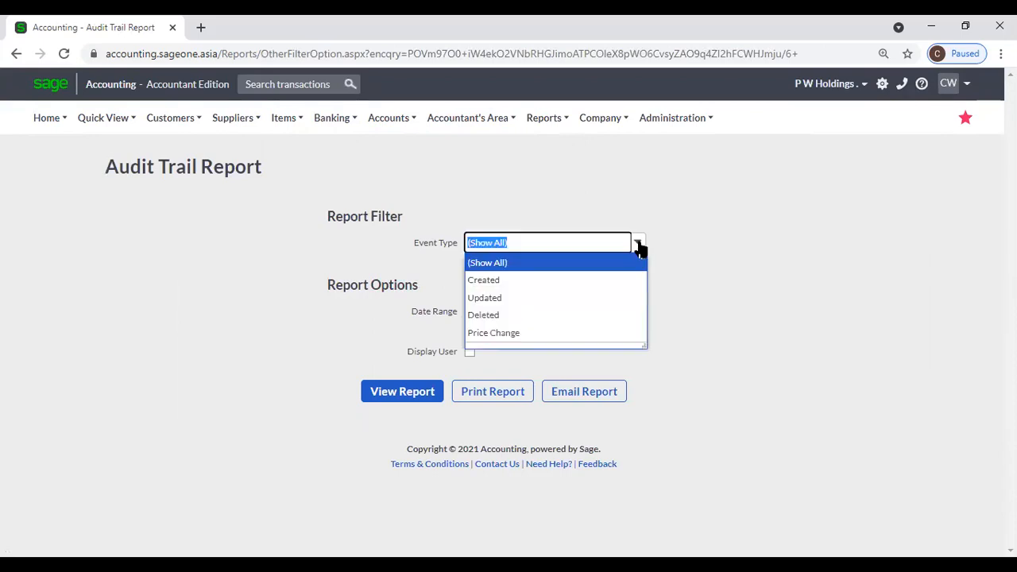
key(Down)
key(Down)
key(Down)
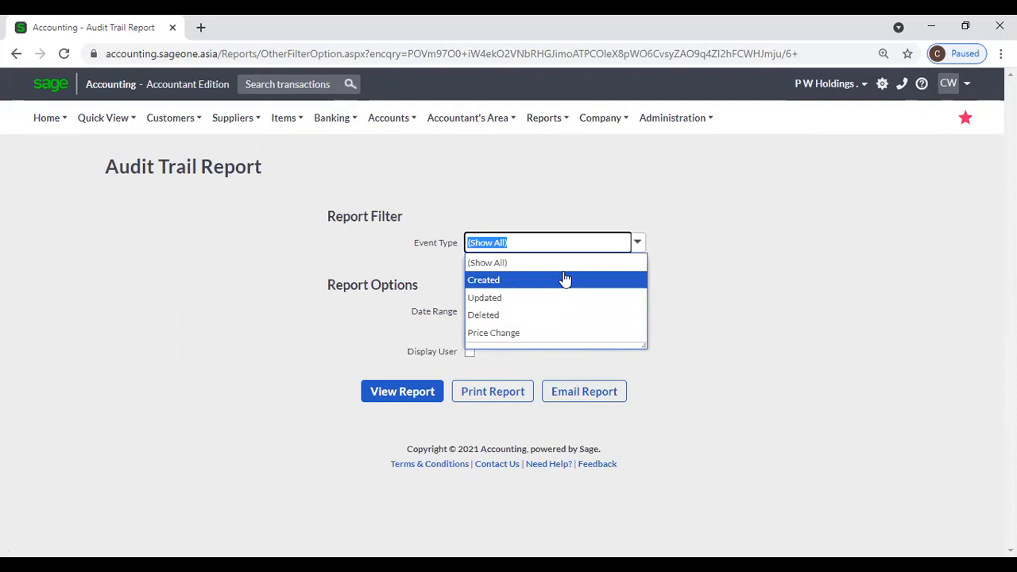
click(773, 275)
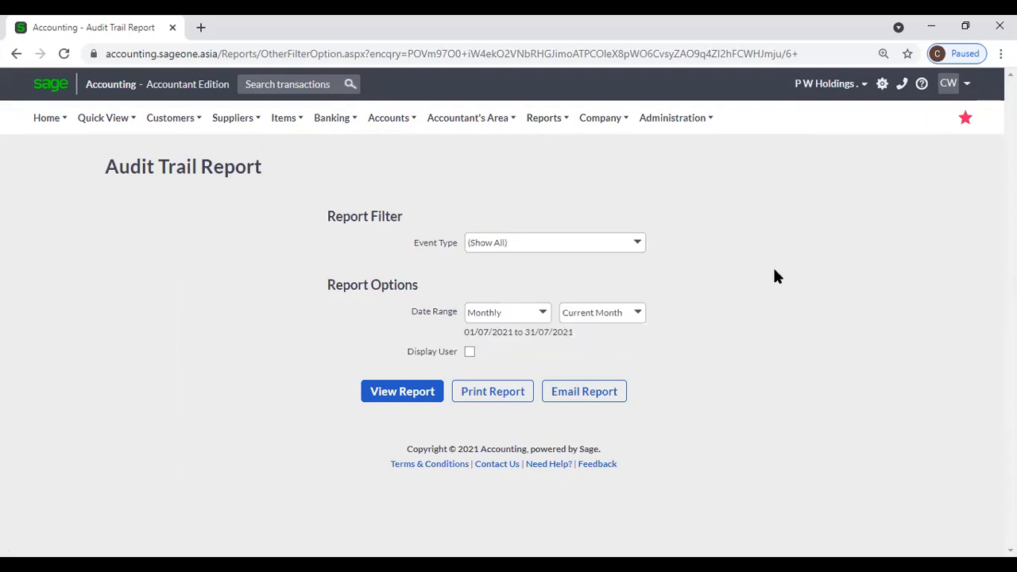
Step: Generate the System Audit Trail report for all categories with the date range set to All and review its first page
mouse_move(438, 119)
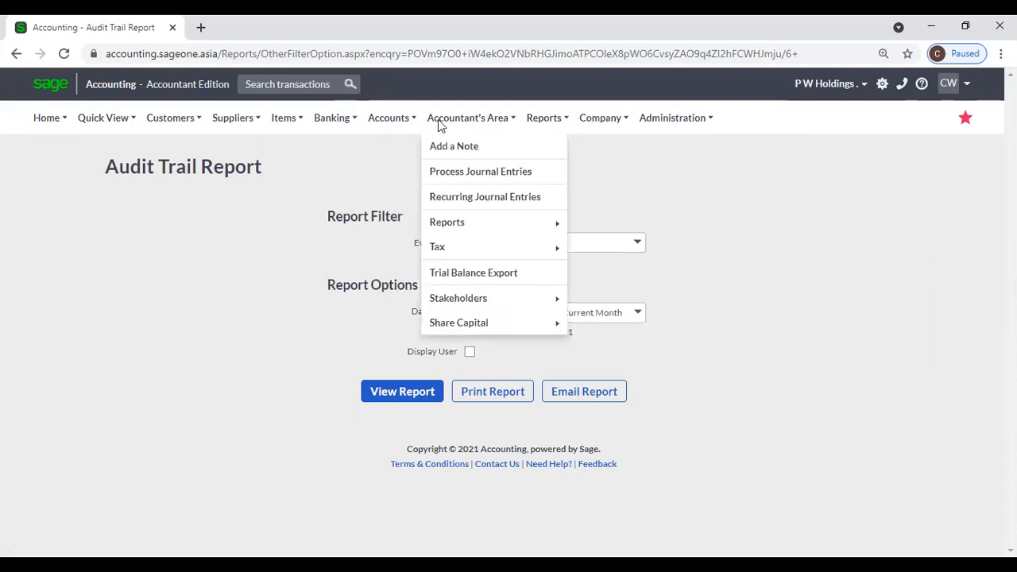
mouse_move(465, 229)
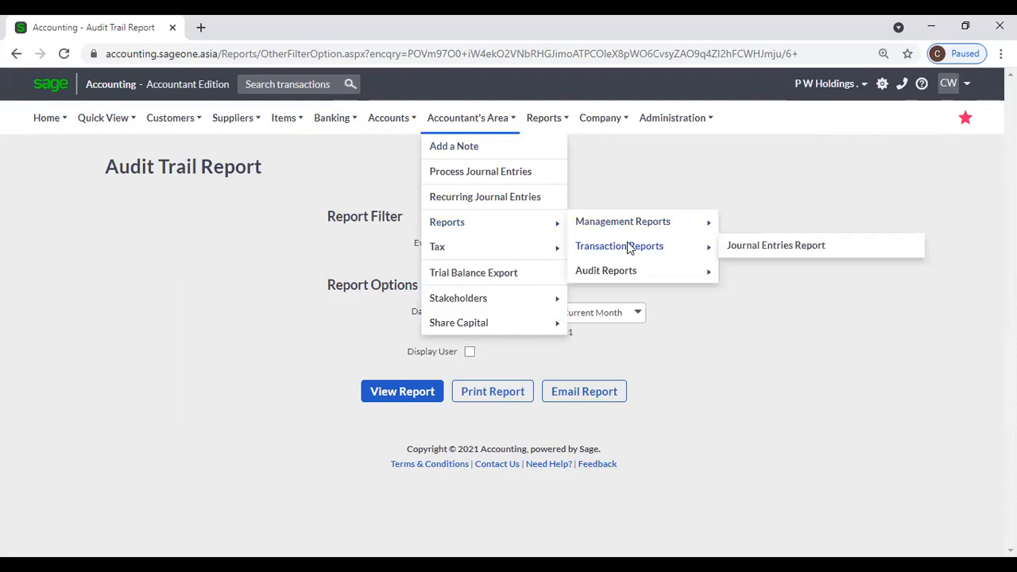
mouse_move(630, 267)
click(780, 319)
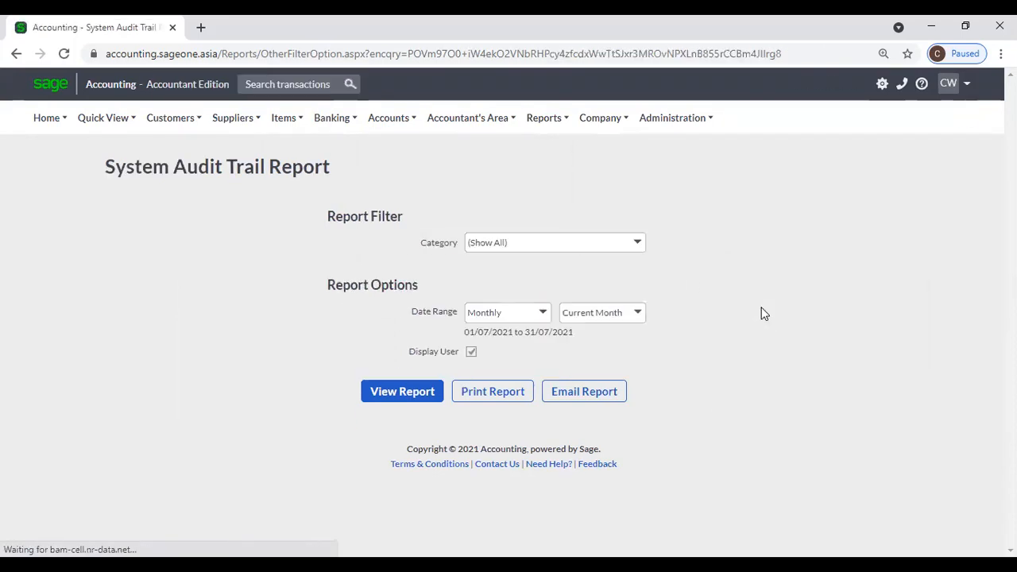
click(543, 315)
scroll(513, 534, down, 3)
click(509, 538)
click(389, 398)
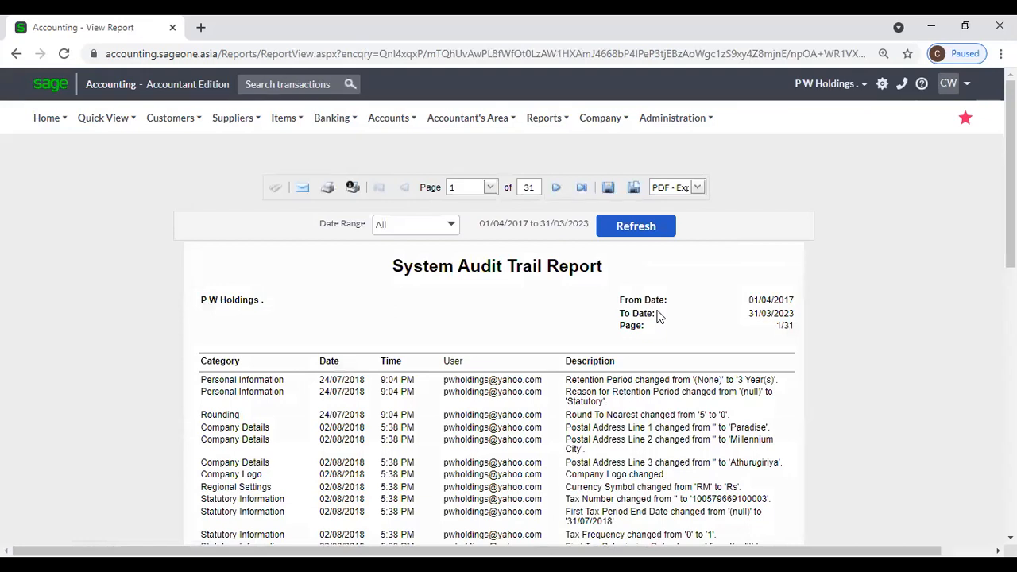
scroll(657, 315, down, 2)
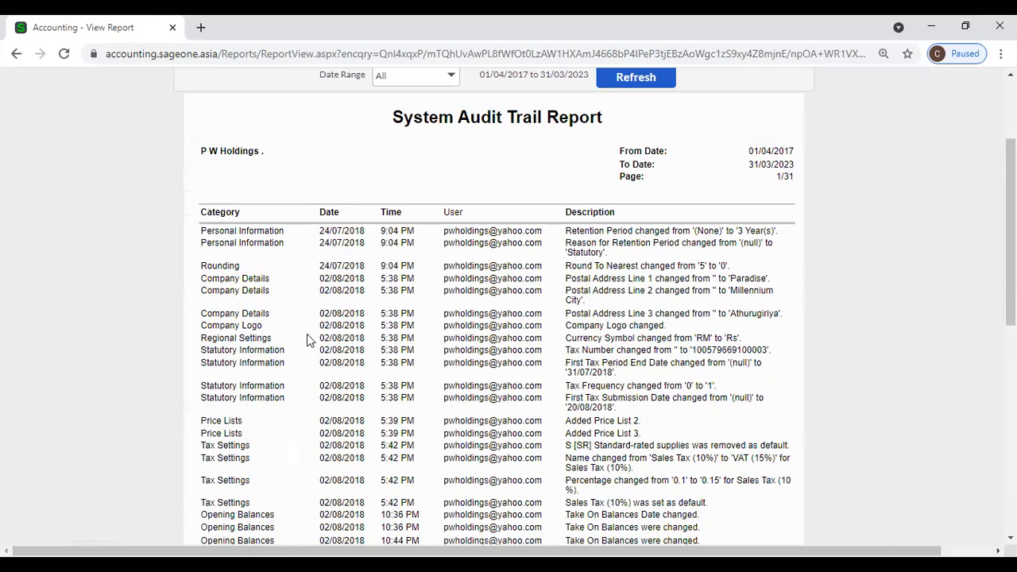
scroll(275, 343, down, 1)
scroll(313, 360, down, 3)
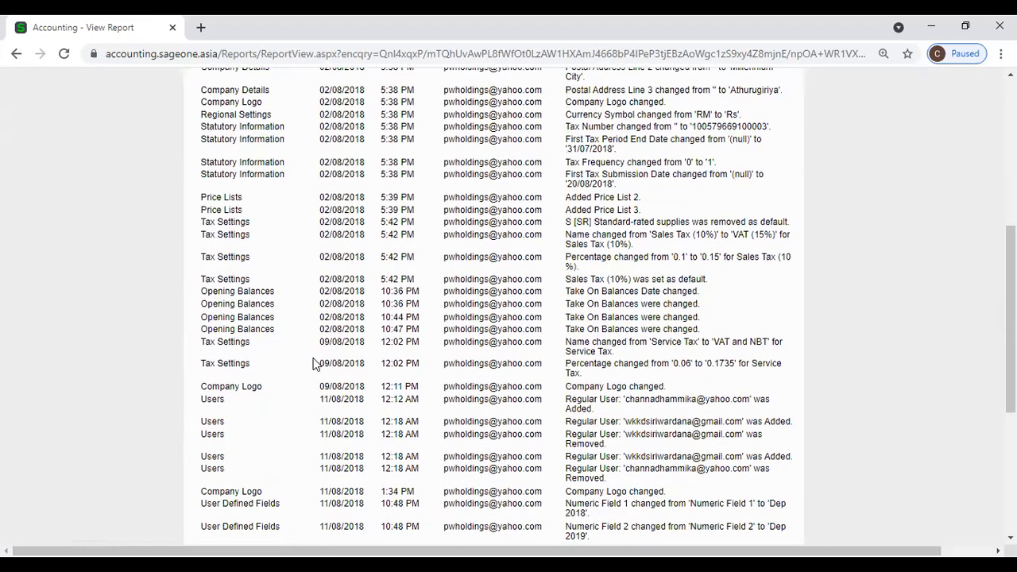
scroll(373, 318, up, 4)
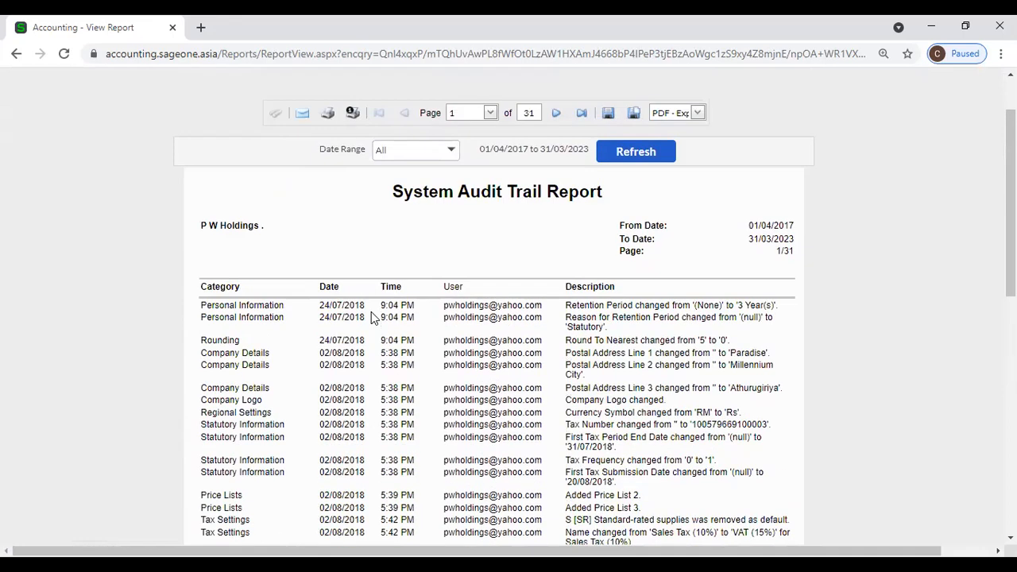
scroll(373, 318, up, 1)
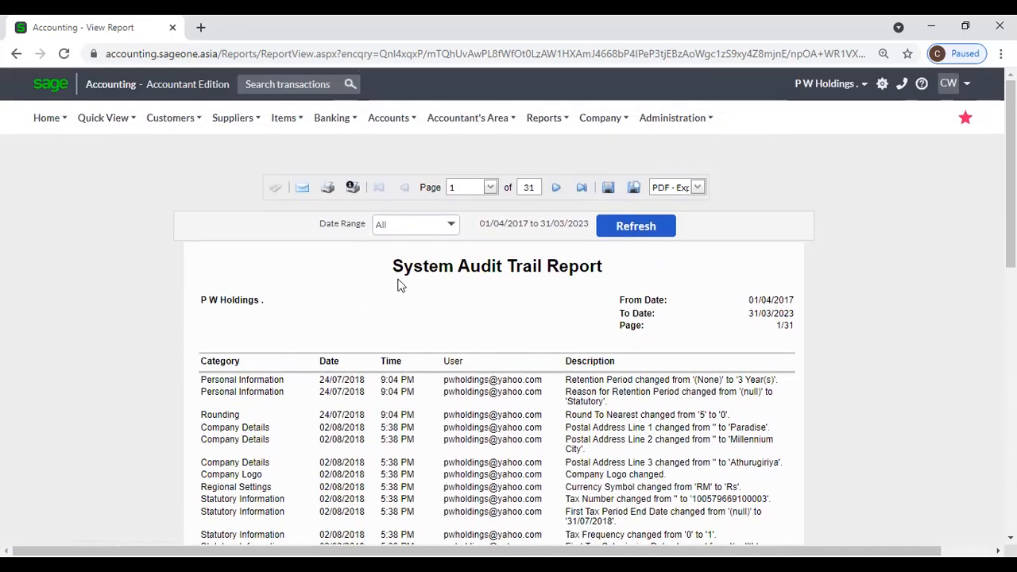
Step: Return to the Audit Trail report options from the Accountant's Area audit reports
click(414, 118)
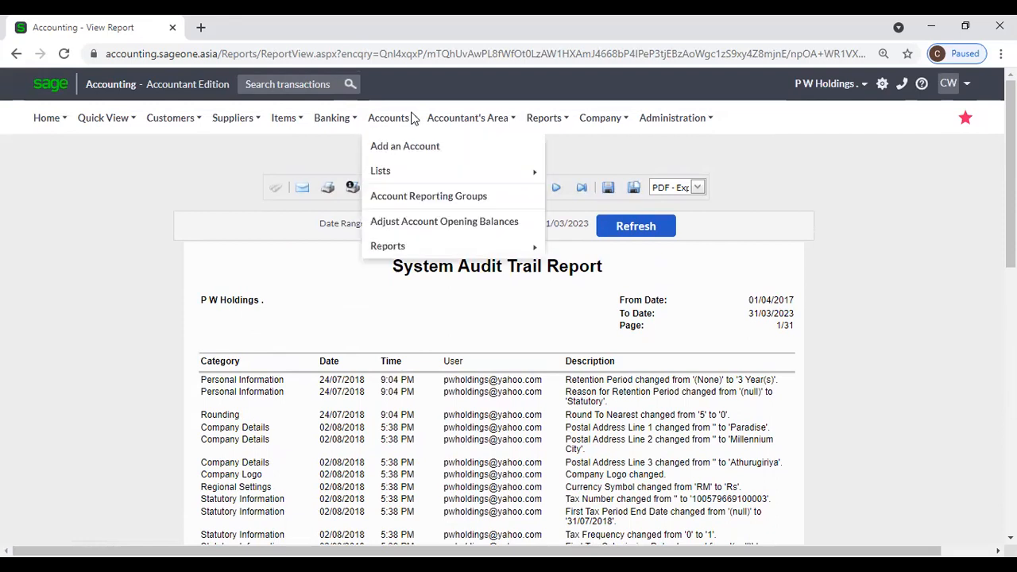
click(467, 118)
mouse_move(461, 222)
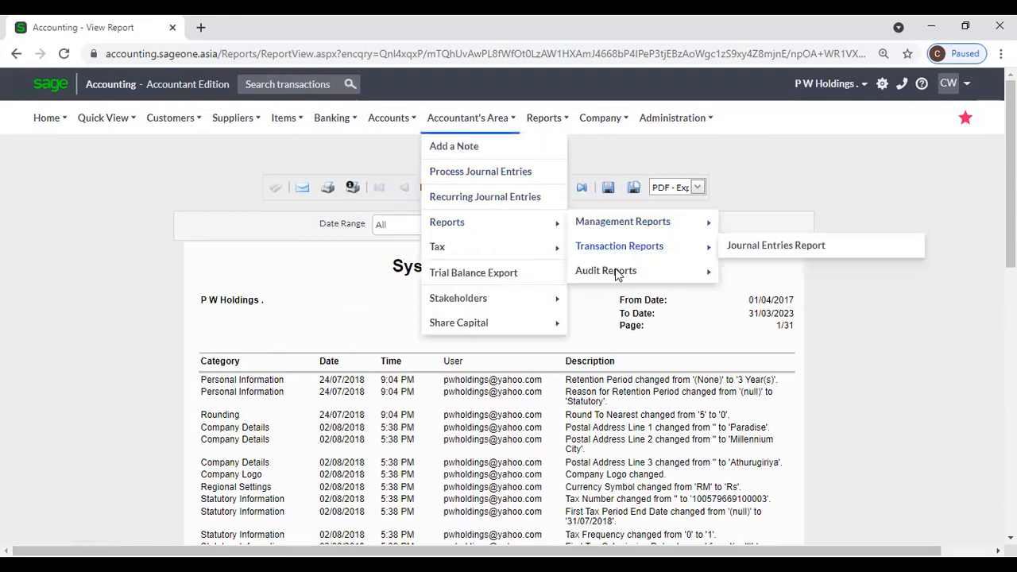
mouse_move(617, 273)
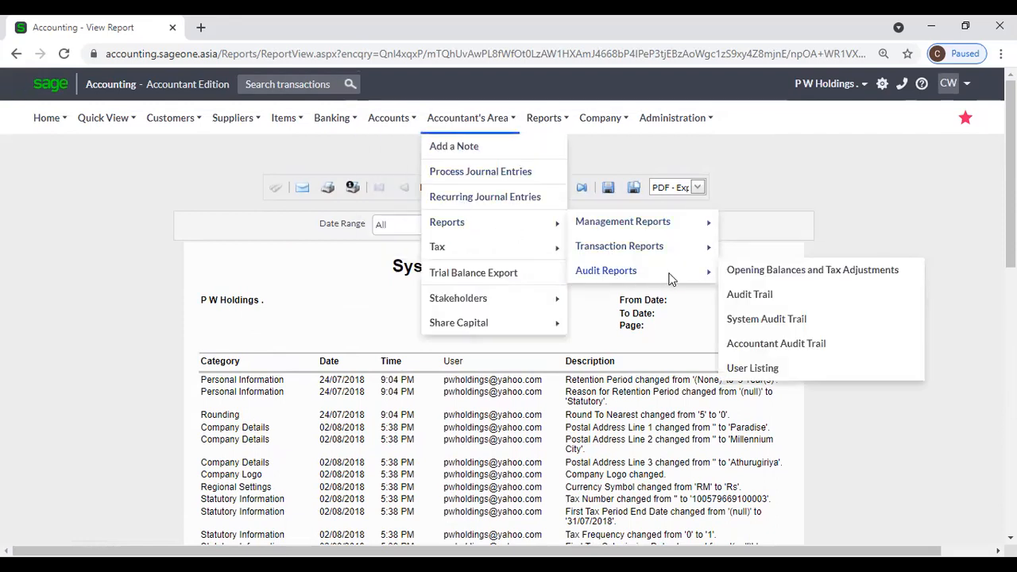
click(751, 295)
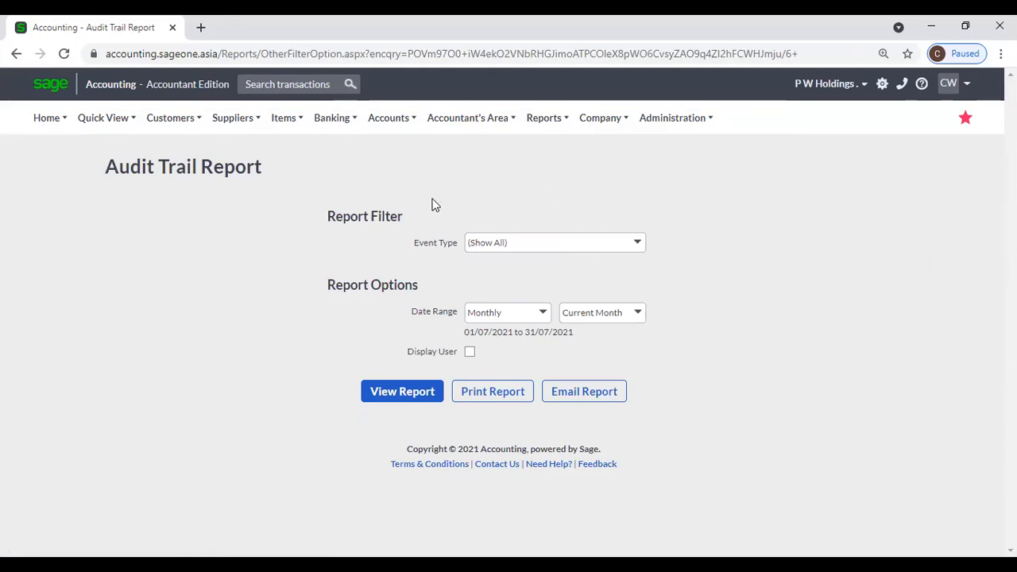
Step: Generate the Accountant Audit Trail report for all categories for the current month
click(467, 118)
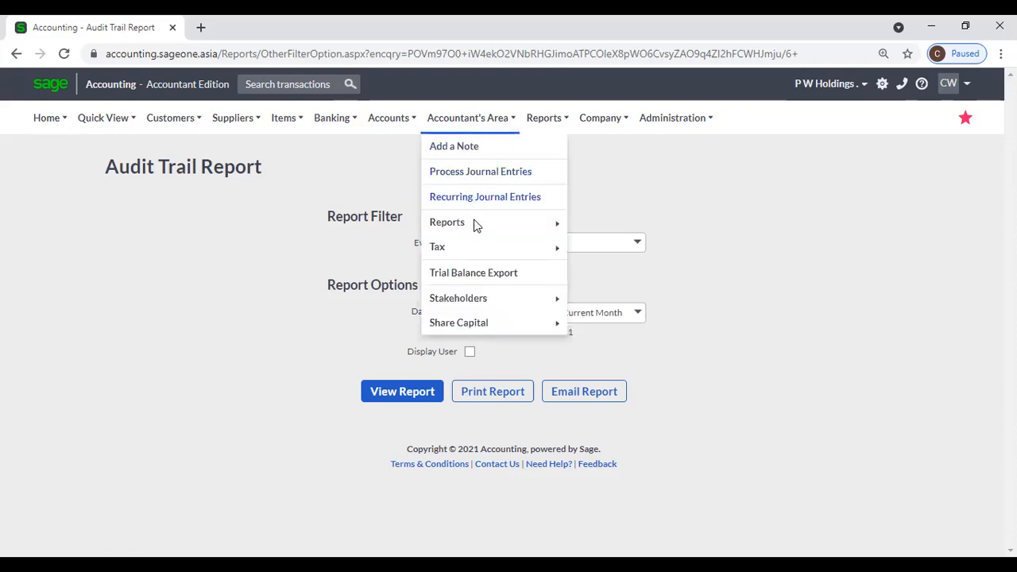
mouse_move(480, 246)
mouse_move(485, 222)
mouse_move(642, 250)
mouse_move(643, 272)
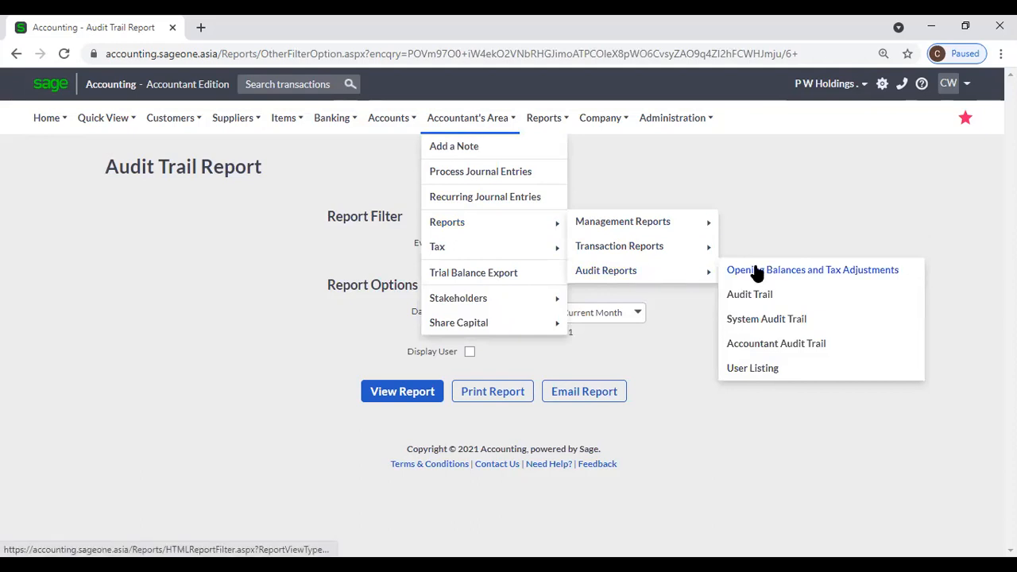
click(777, 356)
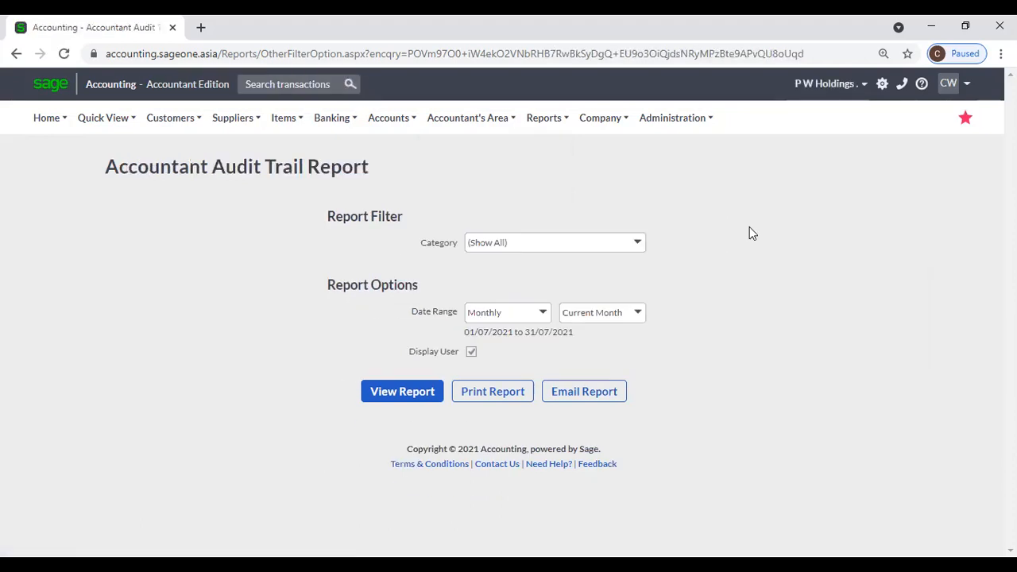
click(403, 391)
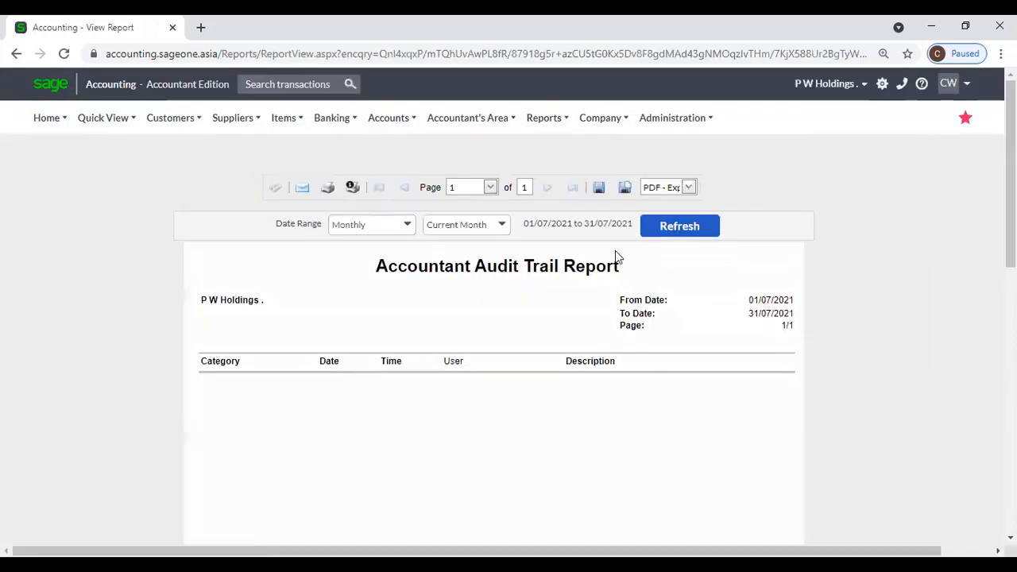
Step: Refresh the Accountant Audit Trail report with the date range set to All and review it
click(407, 226)
click(387, 483)
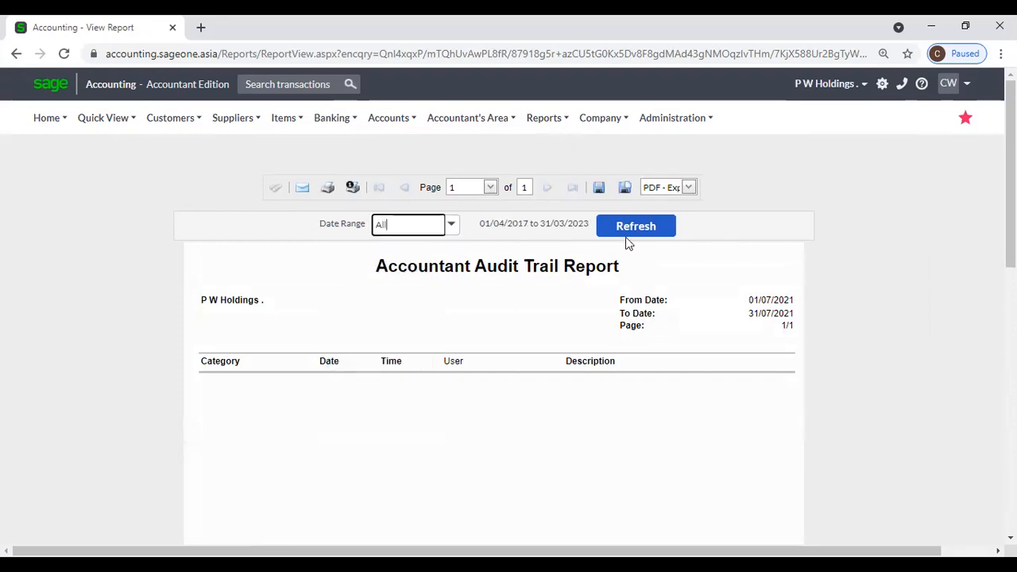
click(638, 226)
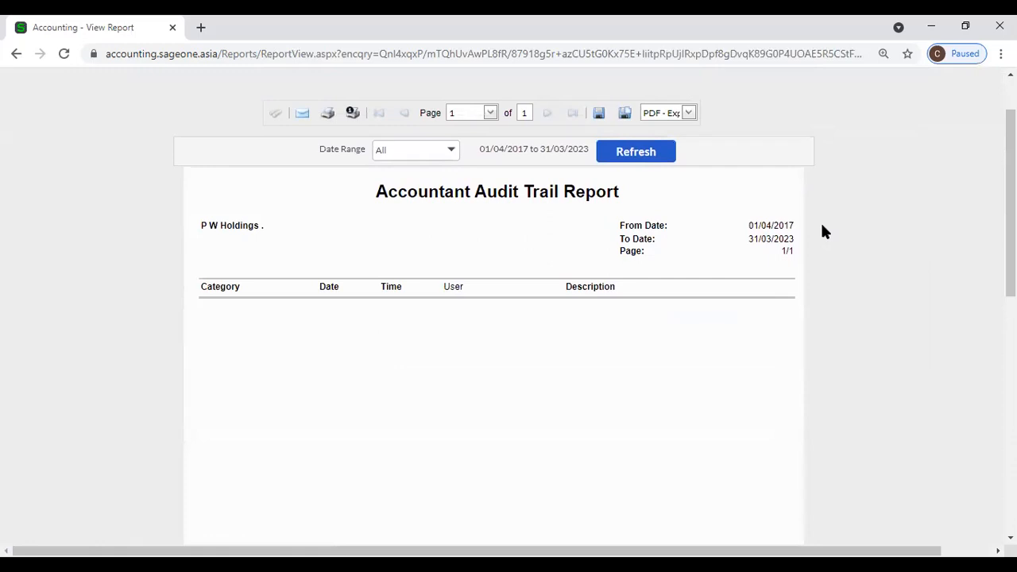
scroll(824, 231, up, 1)
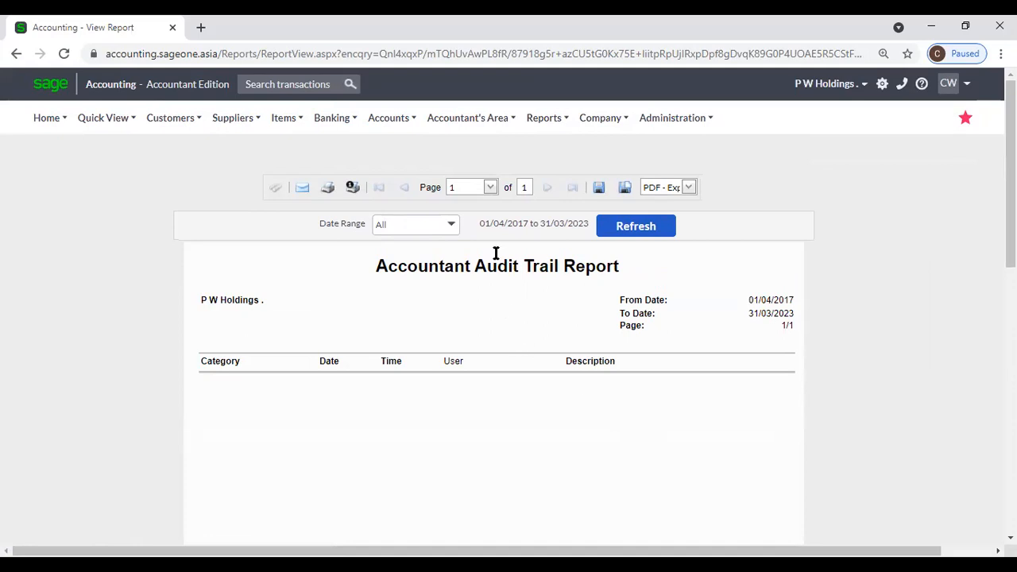
Step: Open the User Listing report options and duplicate that page in a second browser tab
click(441, 117)
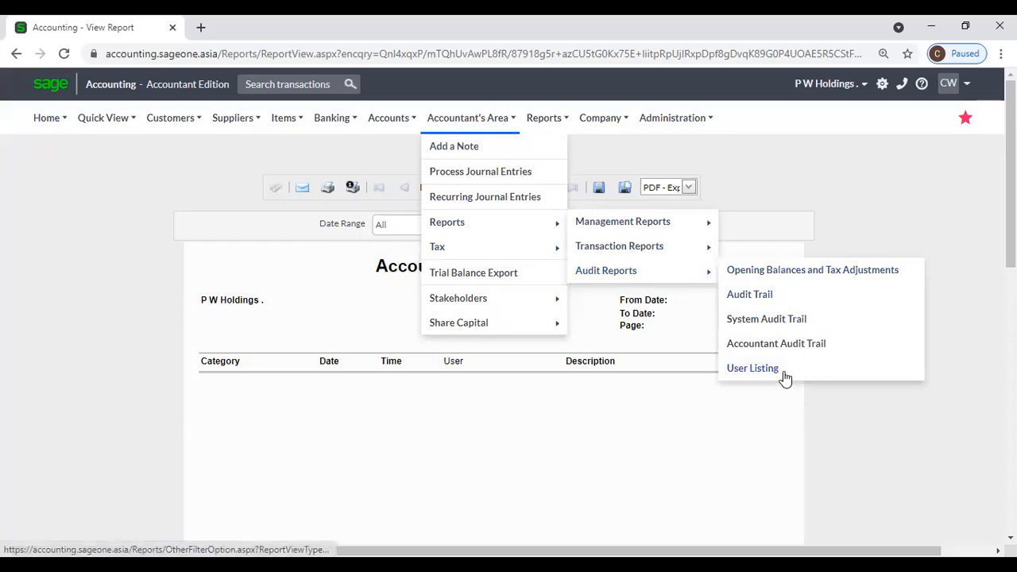
click(865, 368)
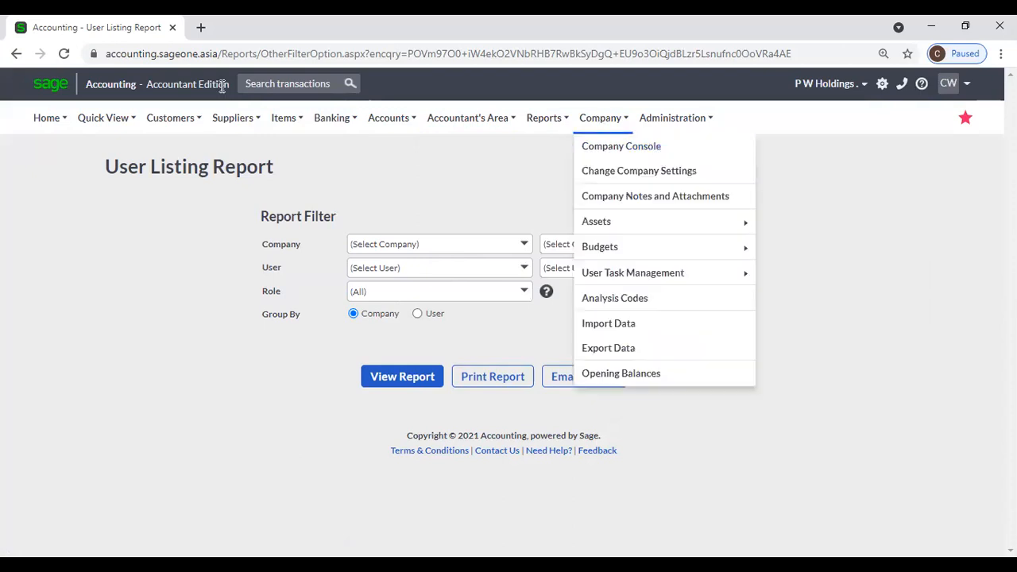
right_click(102, 29)
click(137, 135)
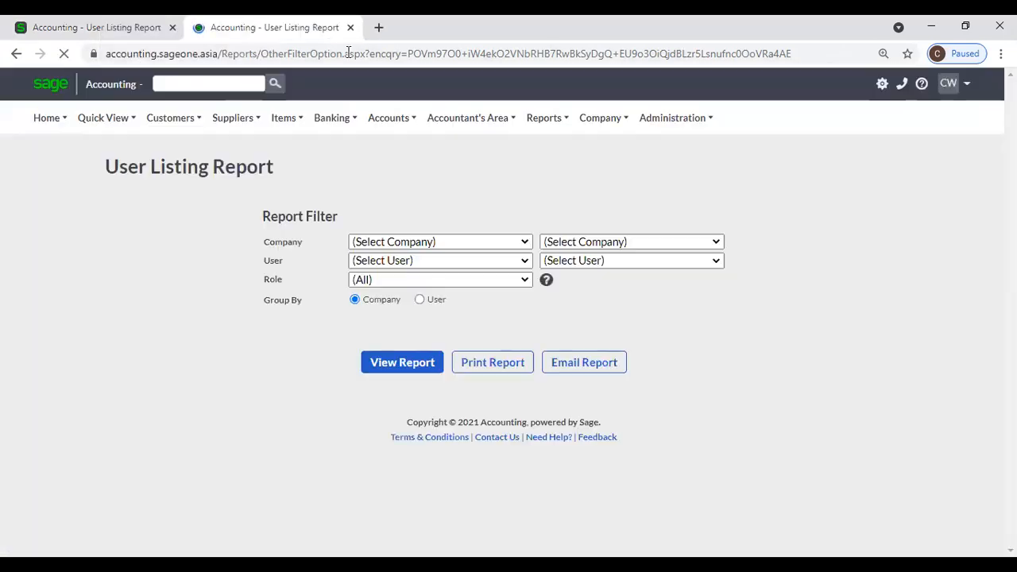
Step: Open My Profile in the duplicated tab and review the billing information and current package
mouse_move(648, 121)
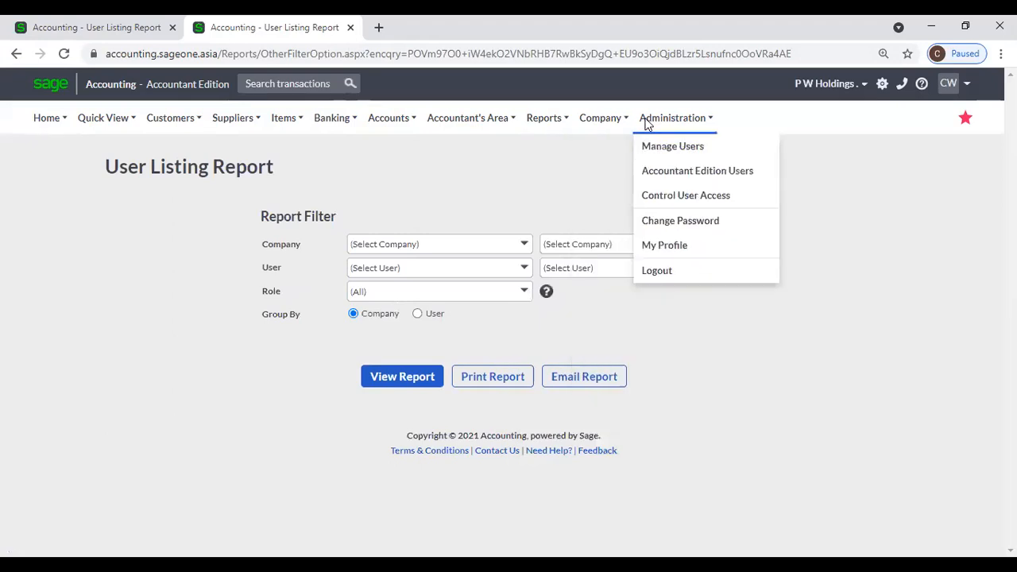
click(665, 249)
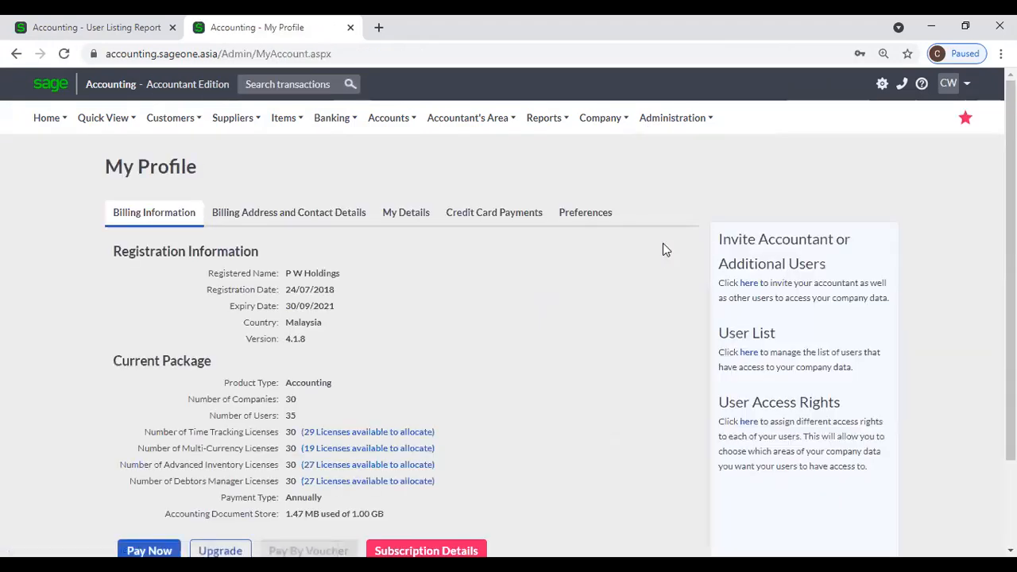
scroll(414, 294, down, 3)
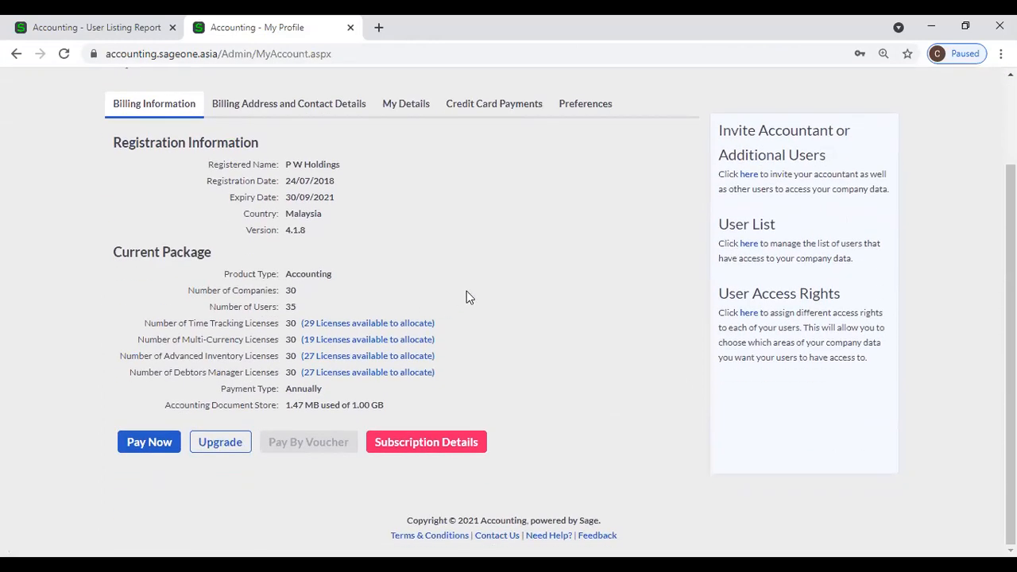
Step: Start a subscription upgrade, set Additional Companies to 1 and review the package details
click(233, 443)
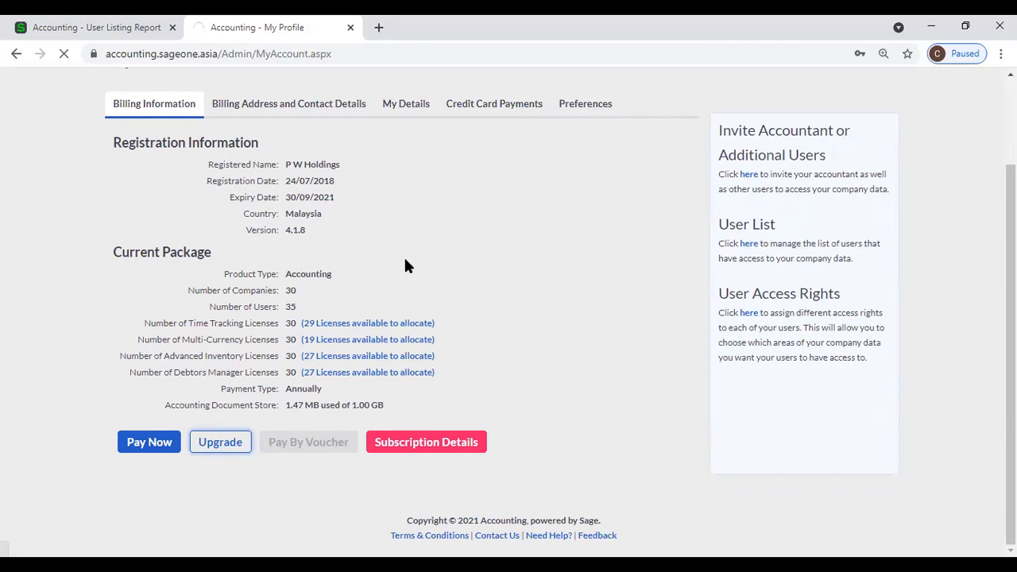
scroll(510, 326, down, 2)
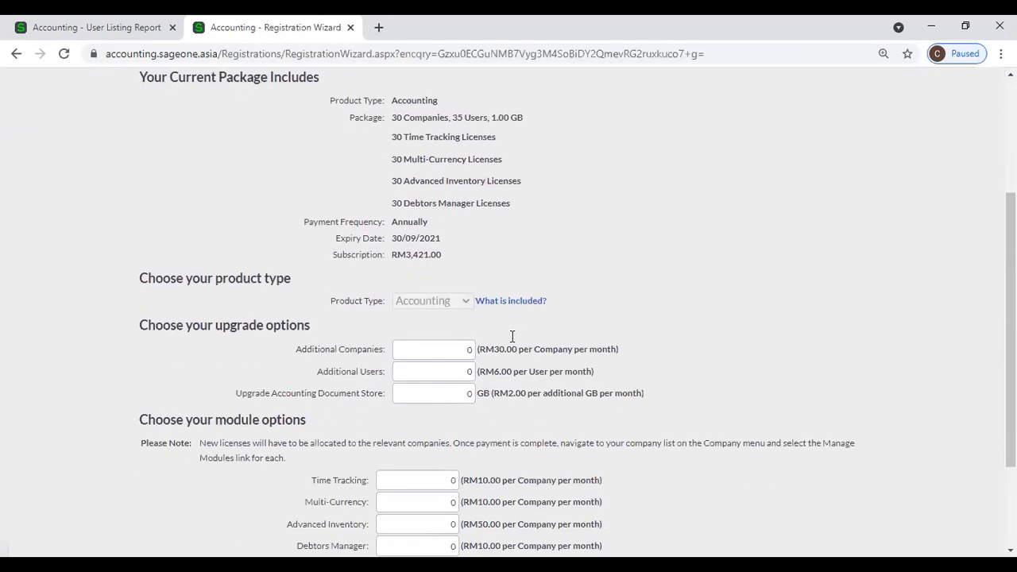
scroll(513, 336, down, 2)
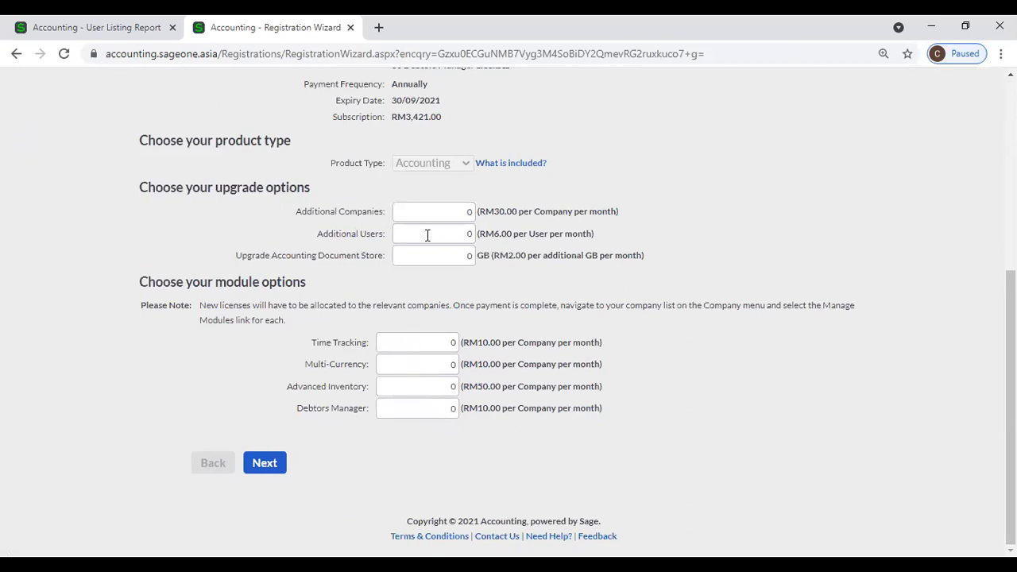
click(437, 212)
text(1)
scroll(760, 292, up, 2)
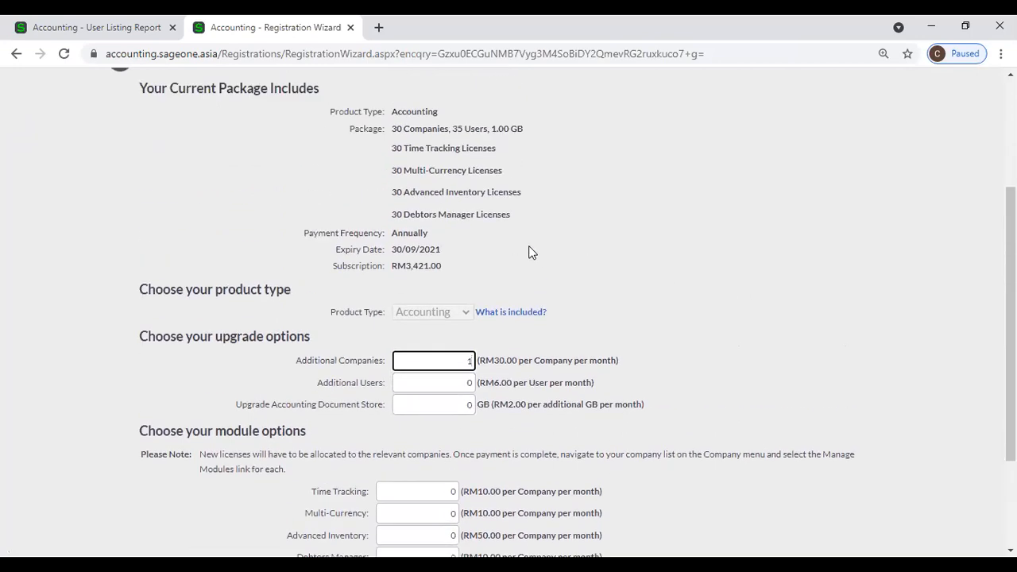
scroll(565, 247, up, 1)
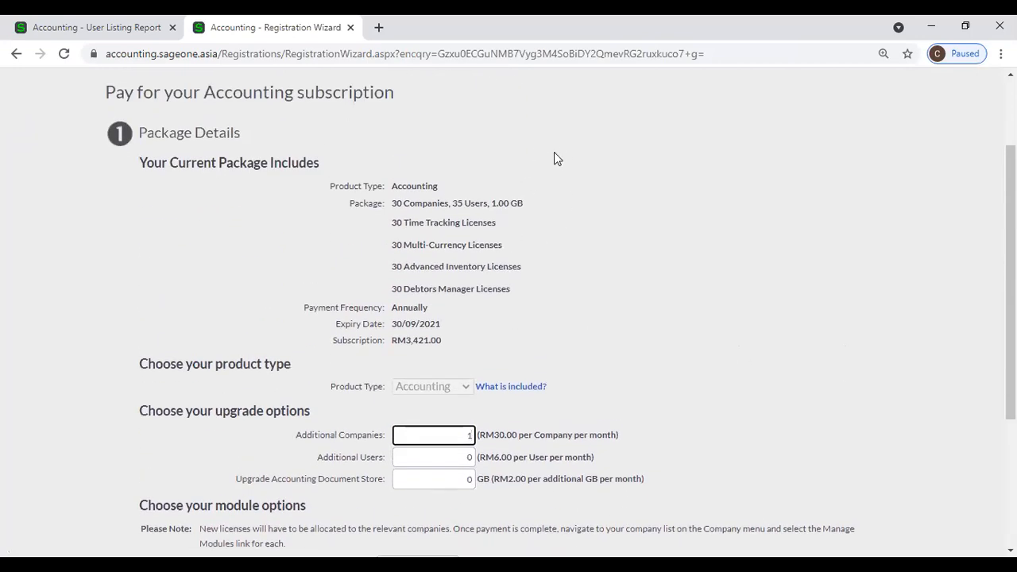
Step: Look through the list of companies available for switching and close it without changing company
scroll(554, 151, up, 2)
mouse_move(676, 120)
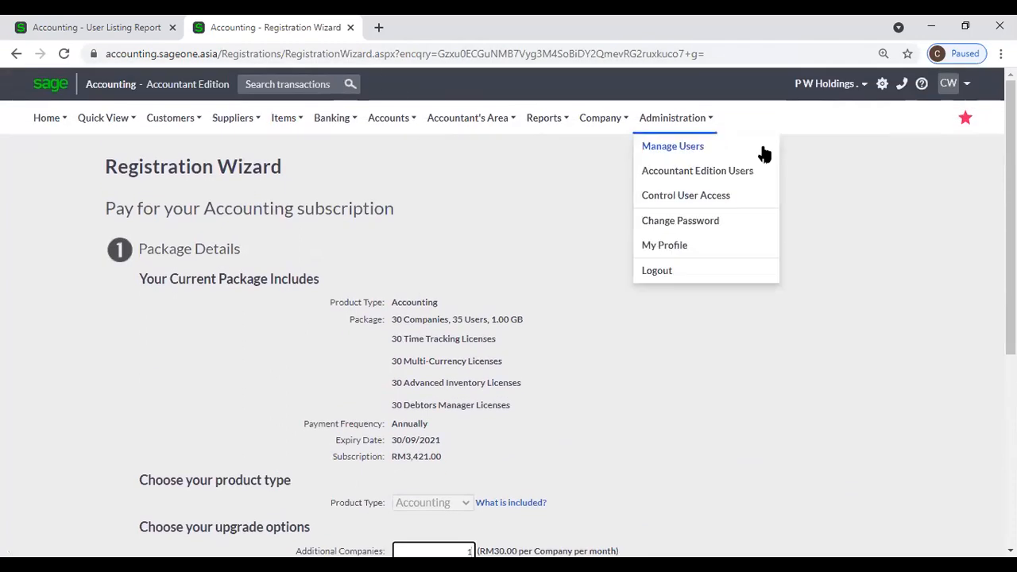
click(799, 84)
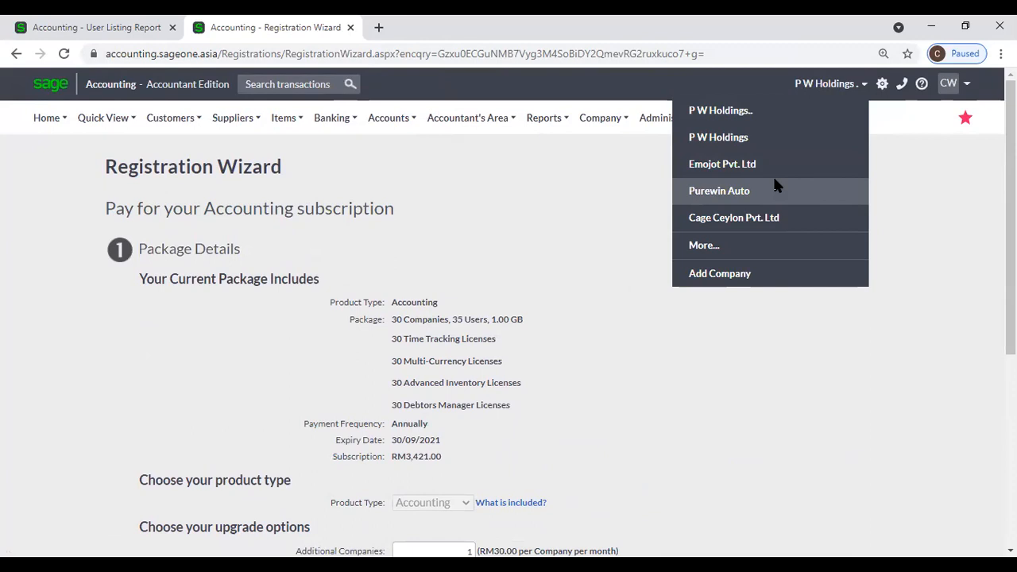
click(534, 173)
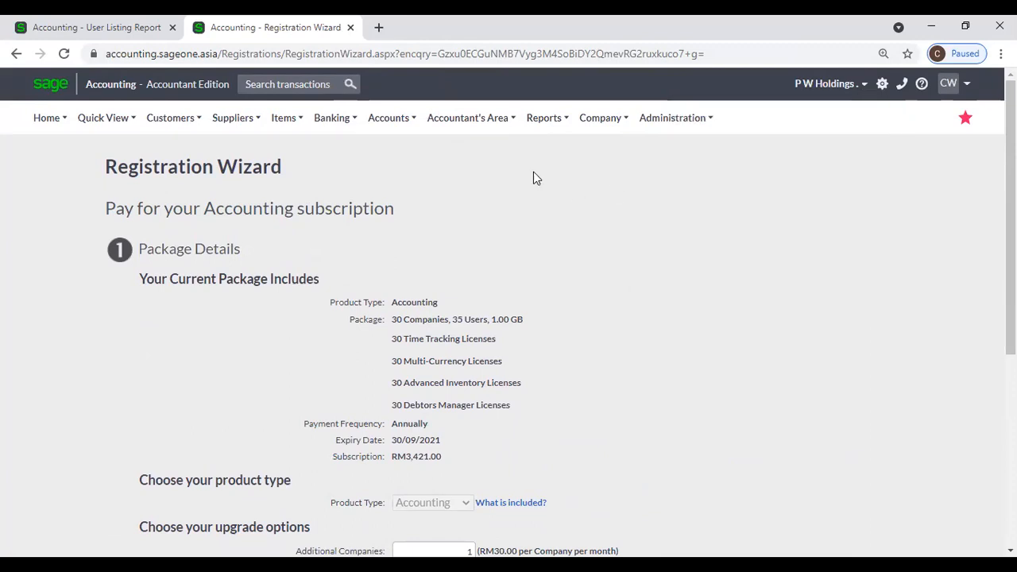
Step: Return to the User Listing report options and examine the Company, User and Role filter choices without changing them
click(48, 24)
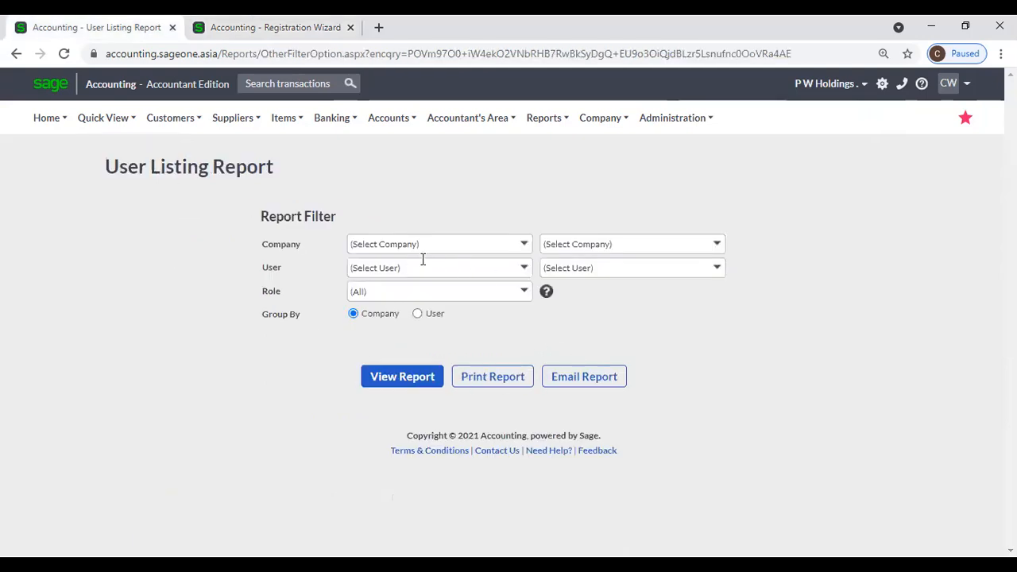
click(526, 245)
click(508, 184)
click(524, 270)
click(474, 184)
click(524, 293)
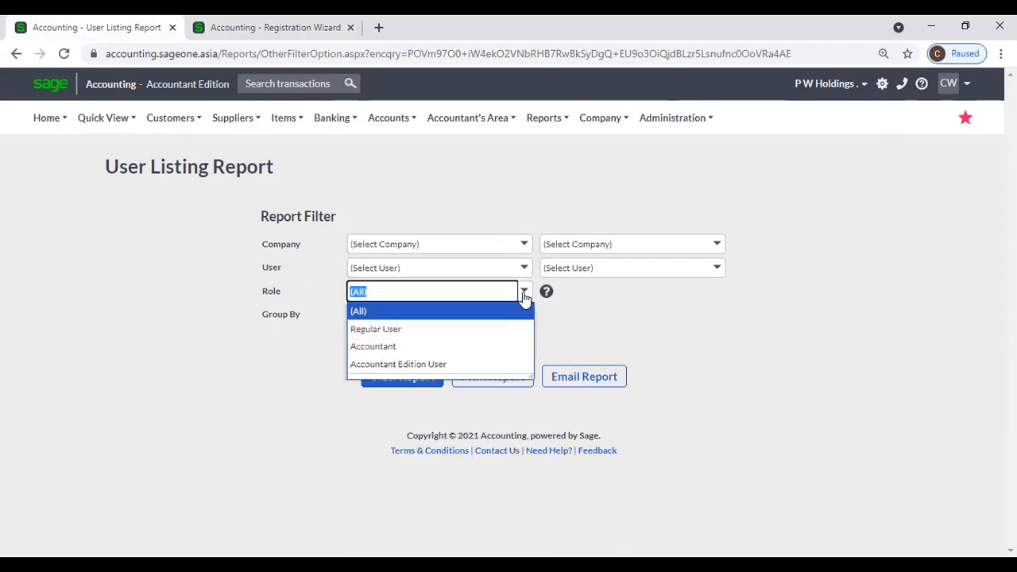
click(460, 174)
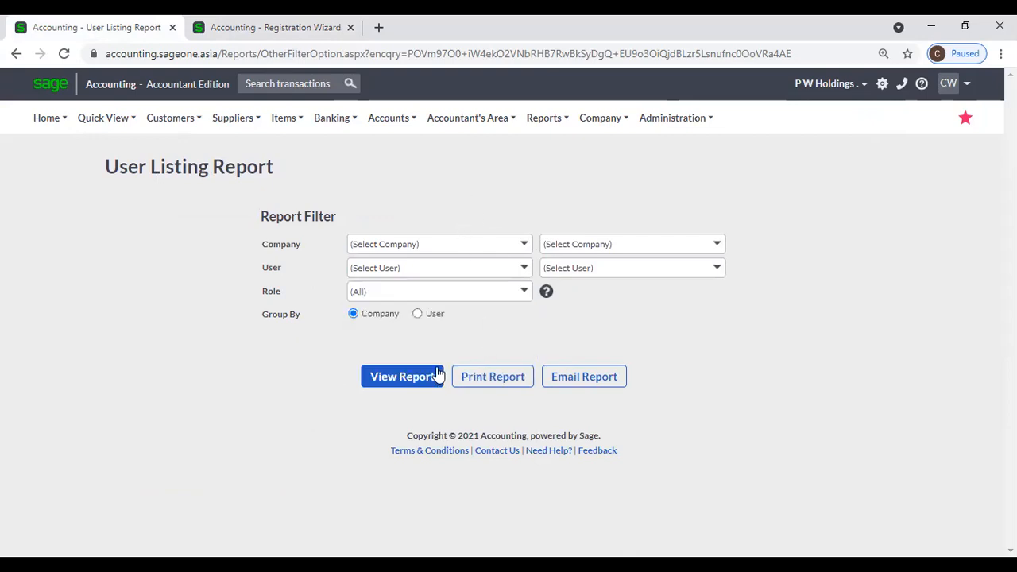
Step: Generate the User Listing report for all roles grouped by Company, review it and return to the report options
click(400, 378)
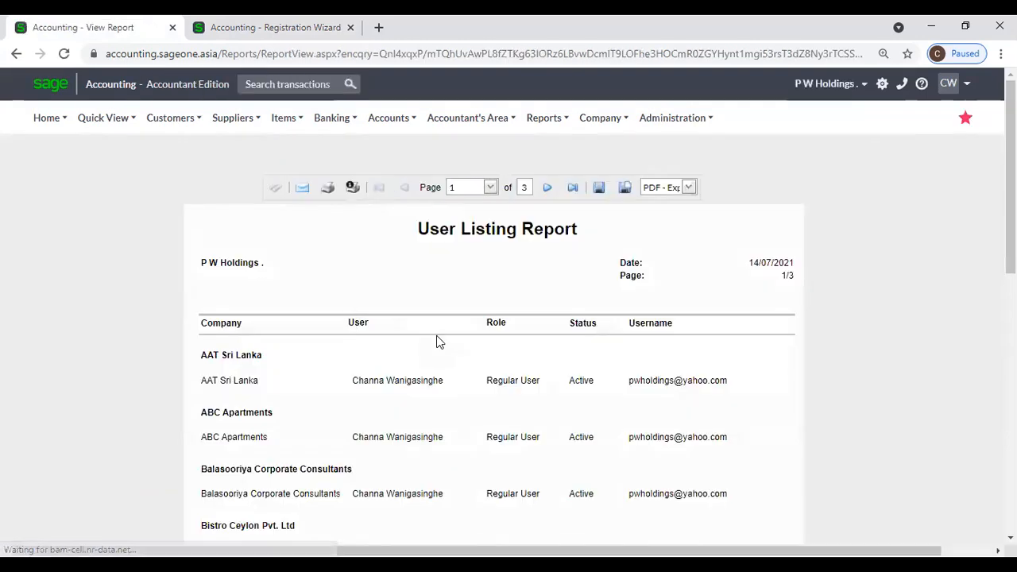
scroll(440, 342, down, 1)
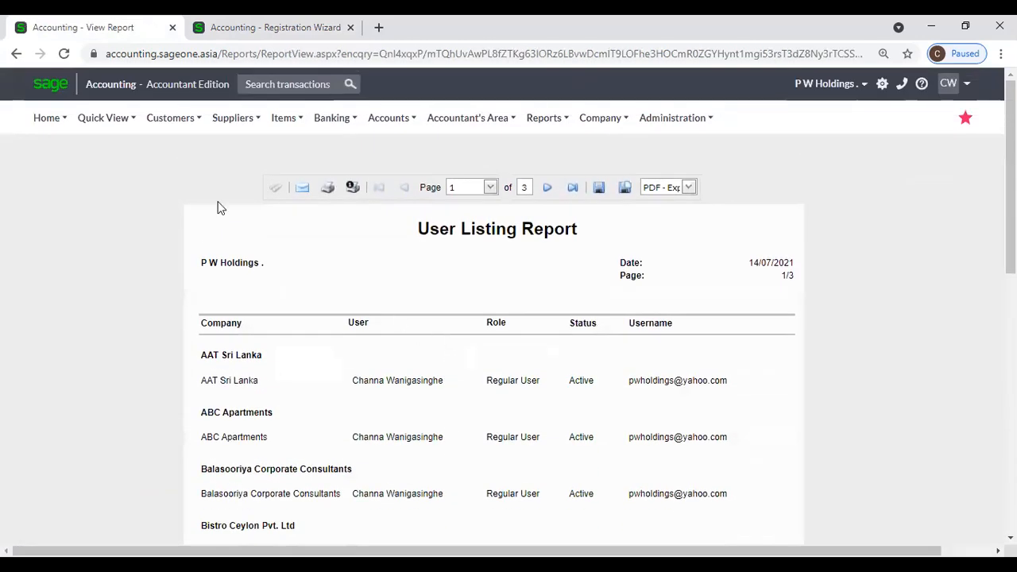
click(16, 54)
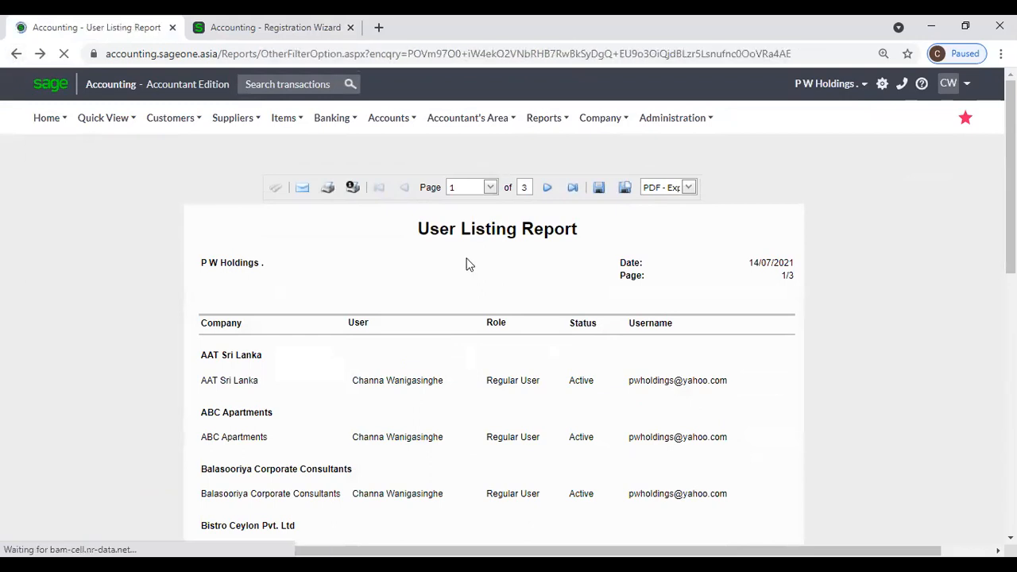
Step: Generate the User Listing report grouped by User, review the listed users and return to the report options
click(418, 315)
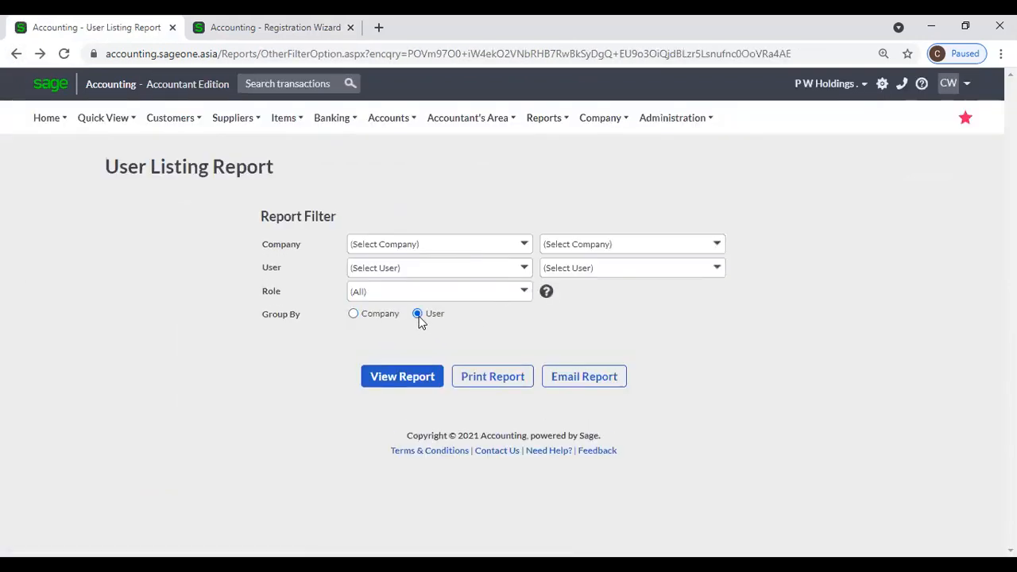
click(420, 384)
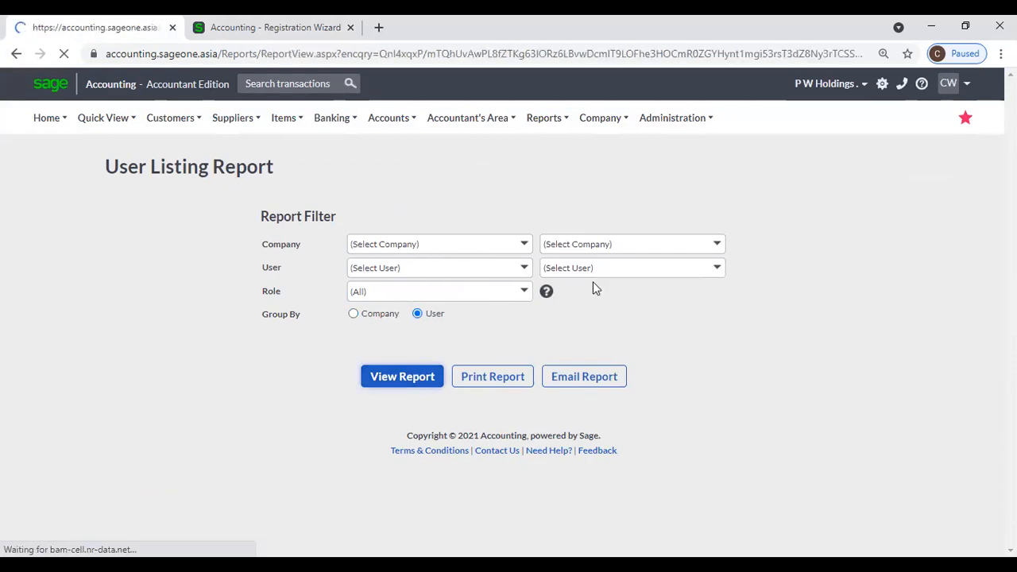
scroll(593, 283, down, 1)
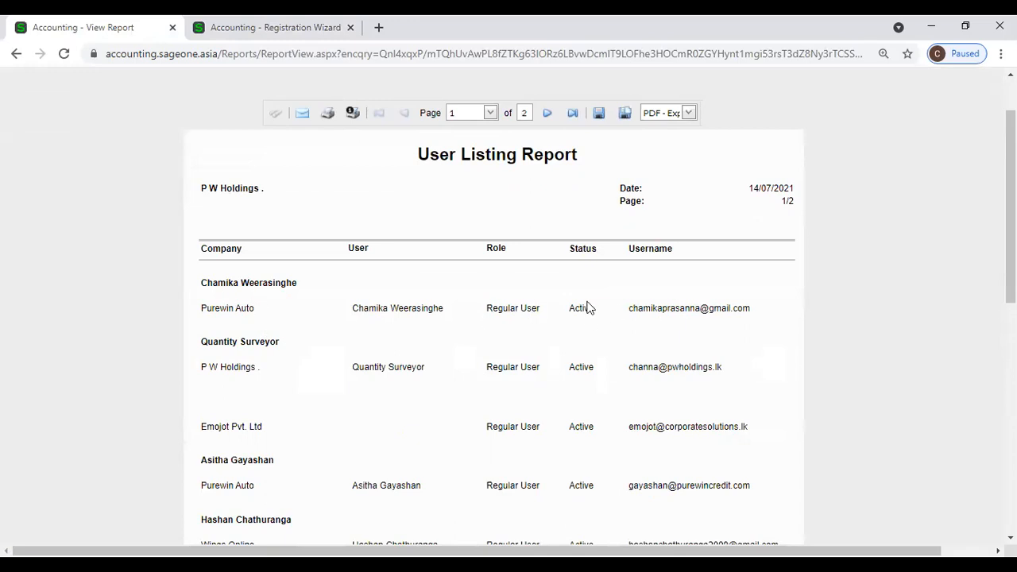
click(16, 54)
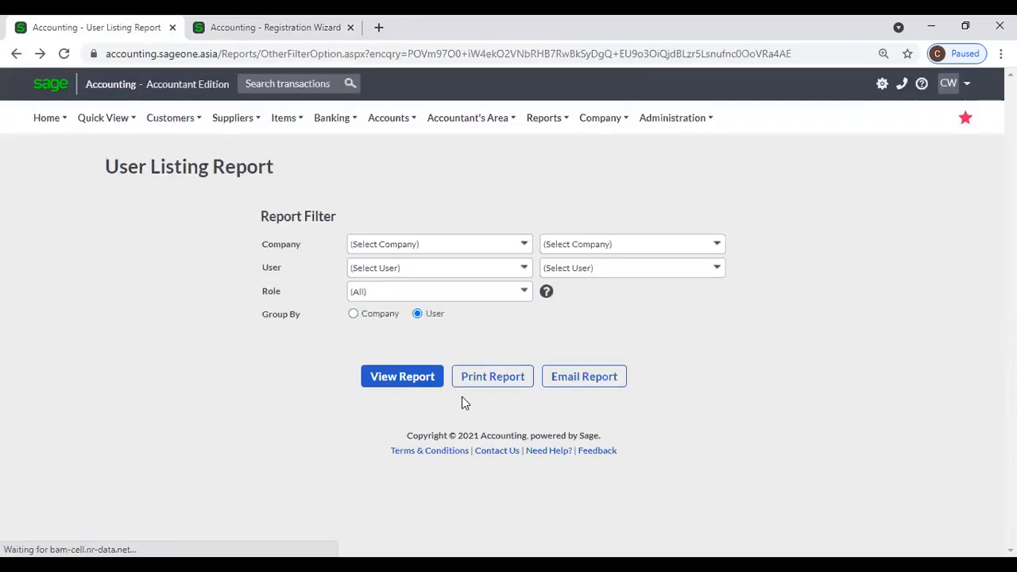
Step: Generate the User Listing report grouped by Company again, review the users under each company and return to the report options
click(374, 315)
click(397, 377)
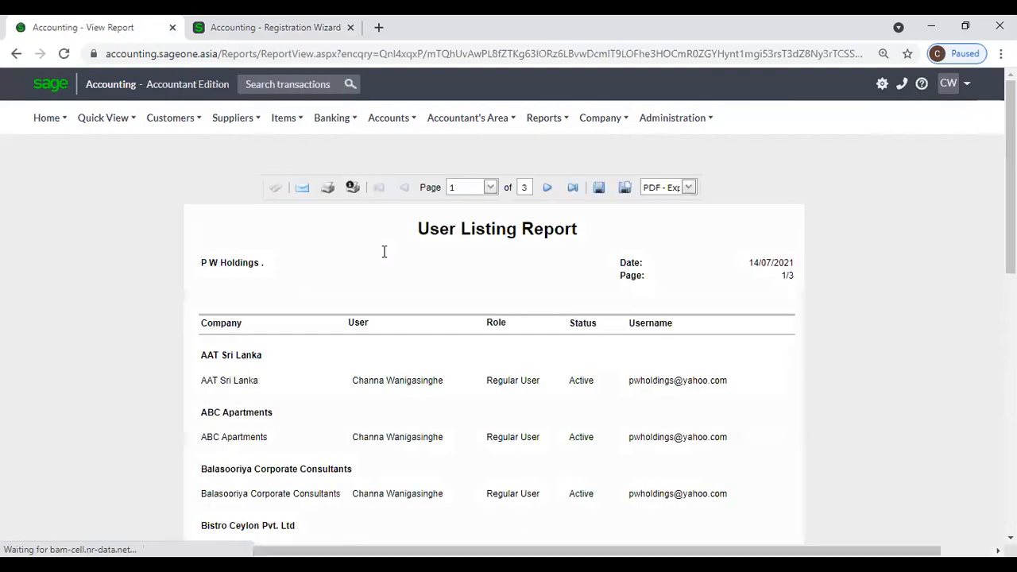
scroll(422, 322, down, 1)
scroll(423, 322, down, 3)
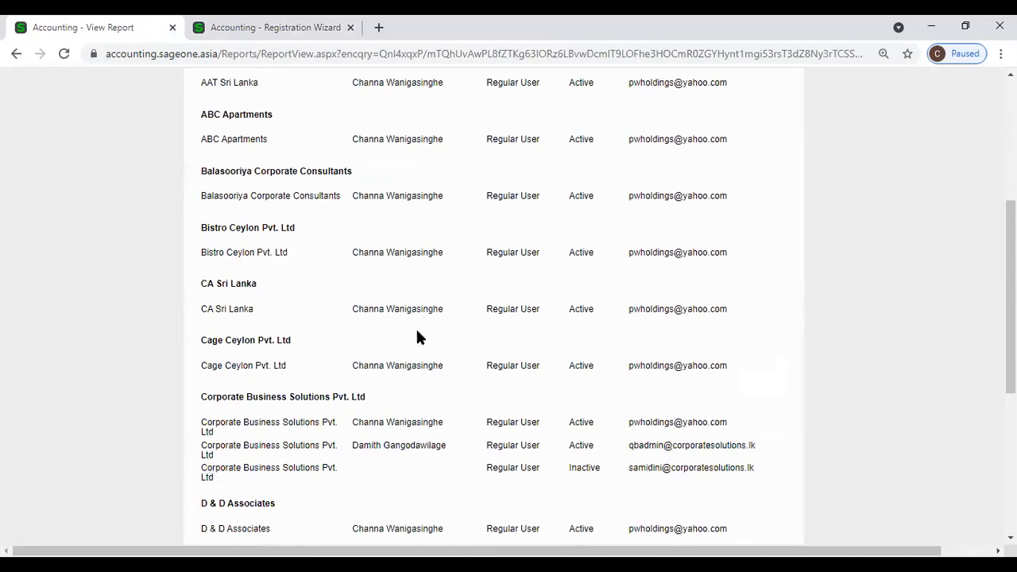
scroll(371, 352, up, 4)
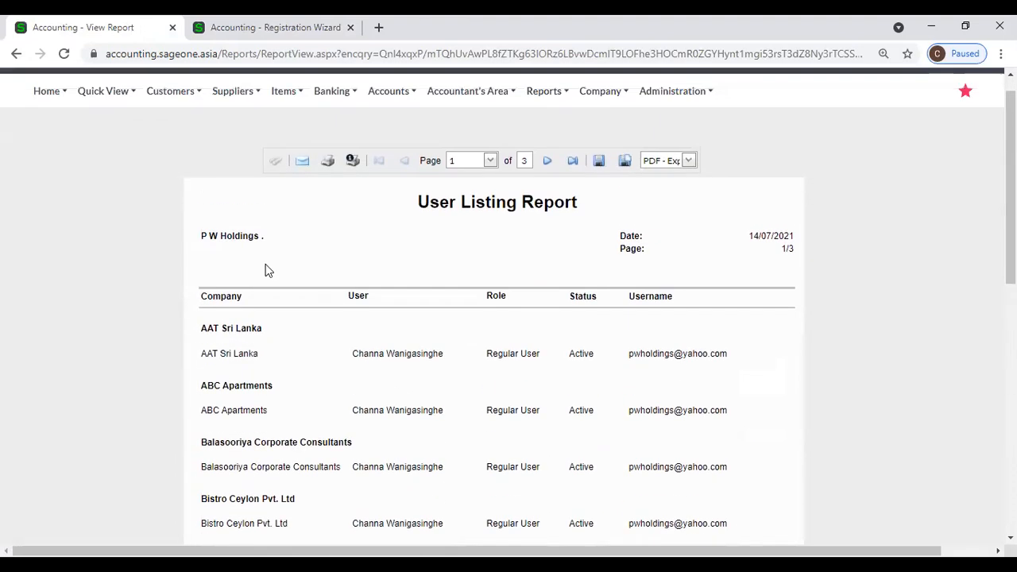
click(16, 53)
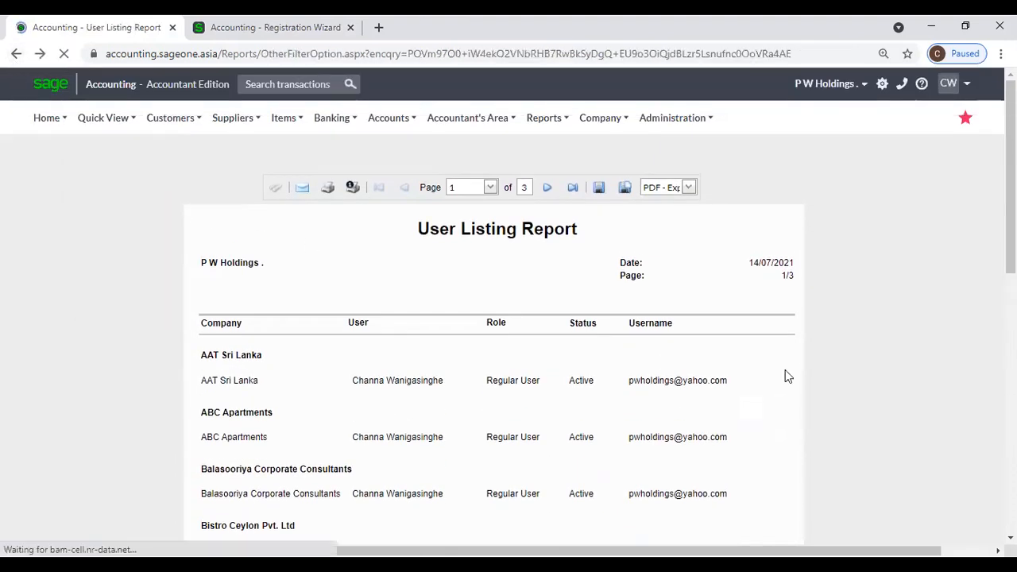
click(464, 119)
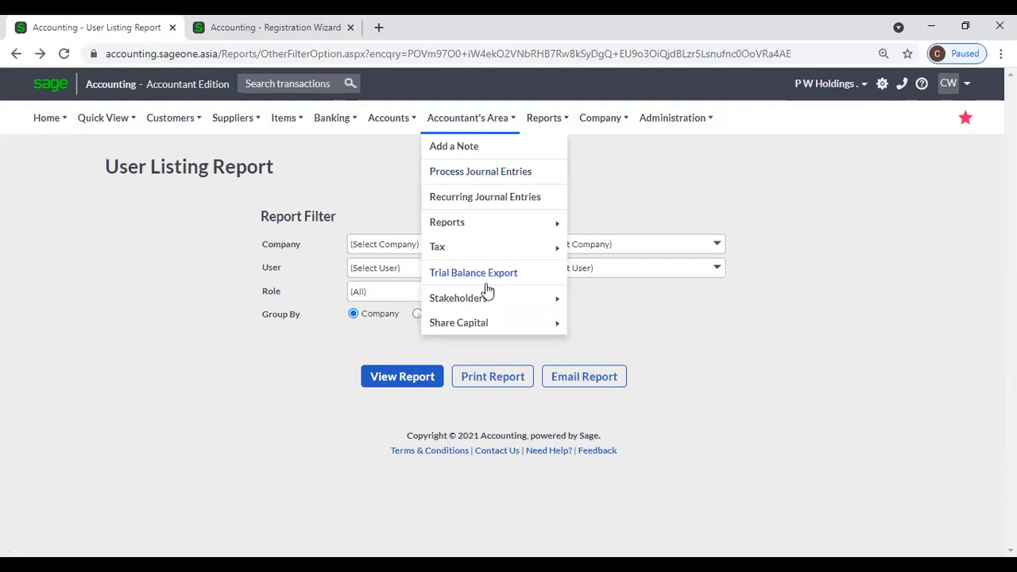
mouse_move(472, 230)
mouse_move(632, 274)
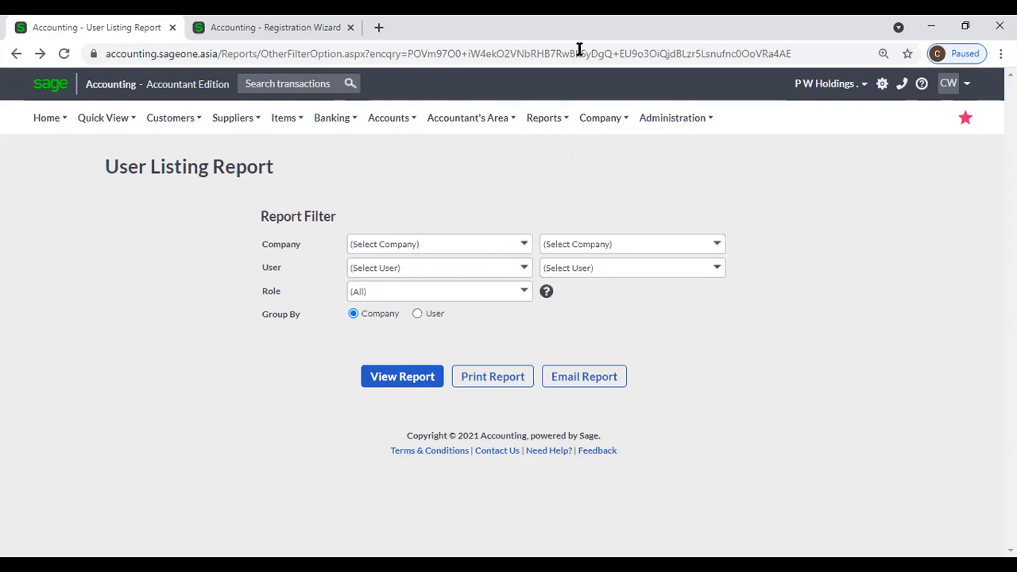
key(alt+Tab)
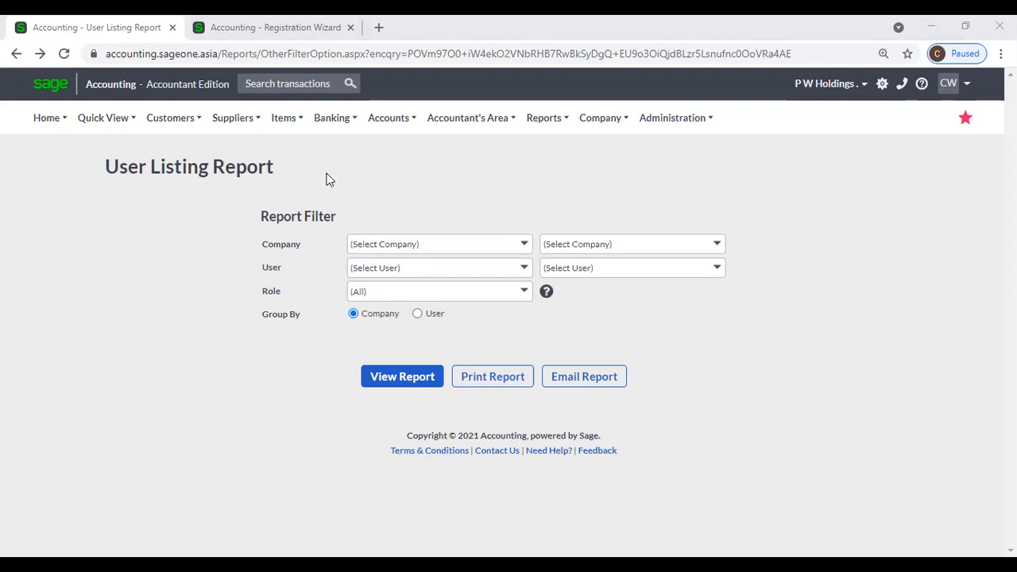
mouse_move(468, 120)
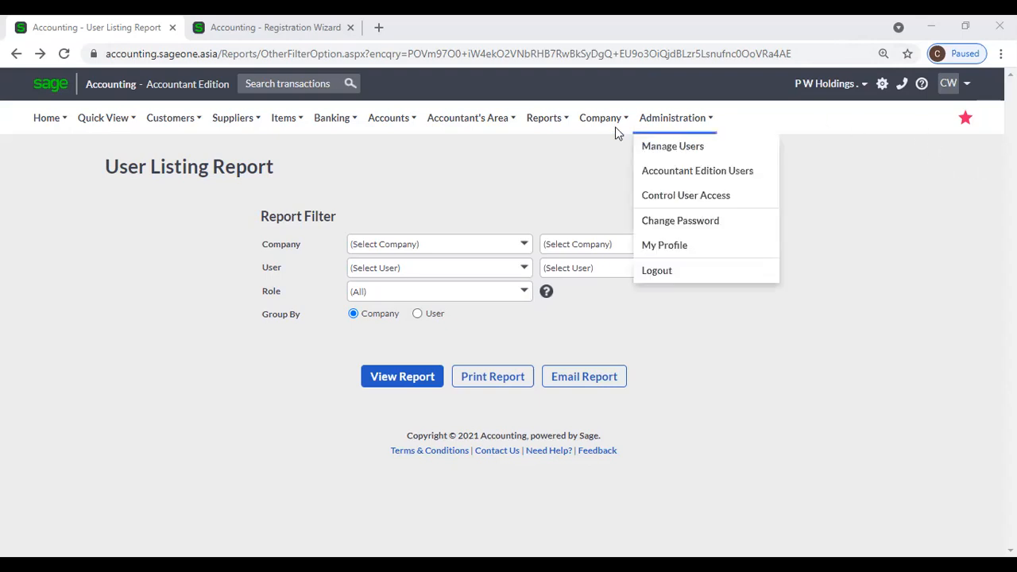
mouse_move(508, 128)
mouse_move(467, 235)
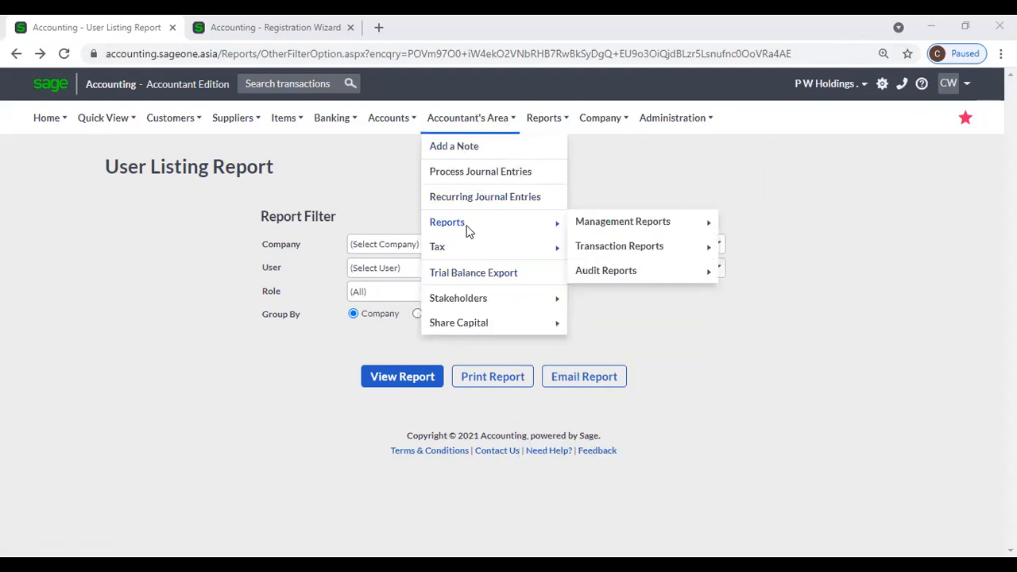
mouse_move(636, 274)
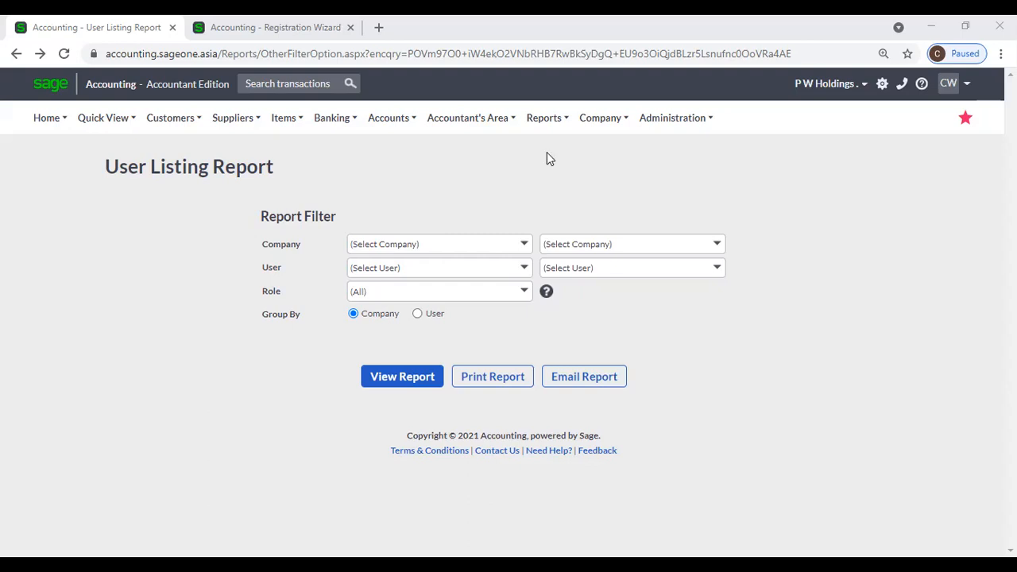
click(469, 118)
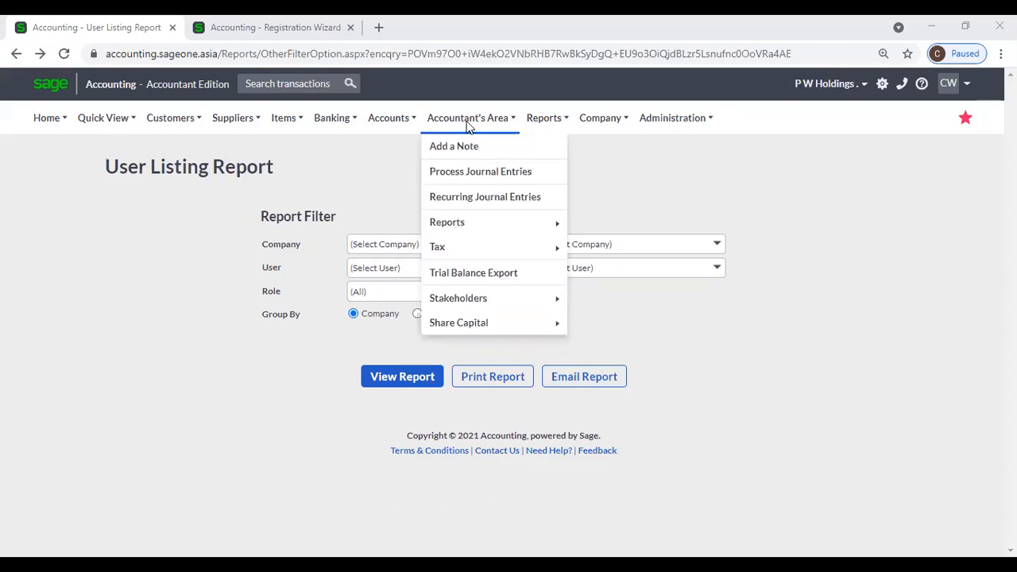
mouse_move(483, 231)
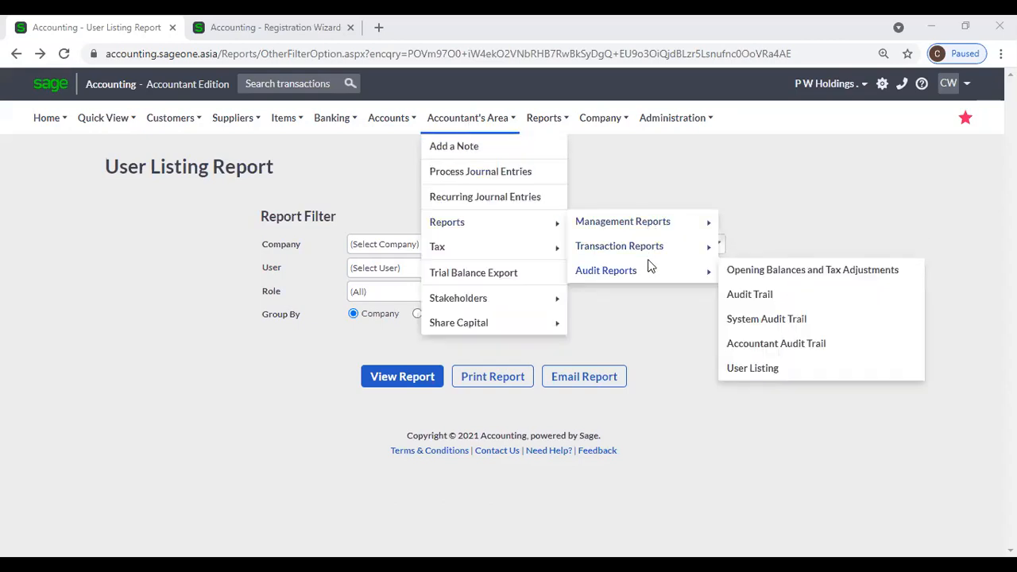
mouse_move(537, 253)
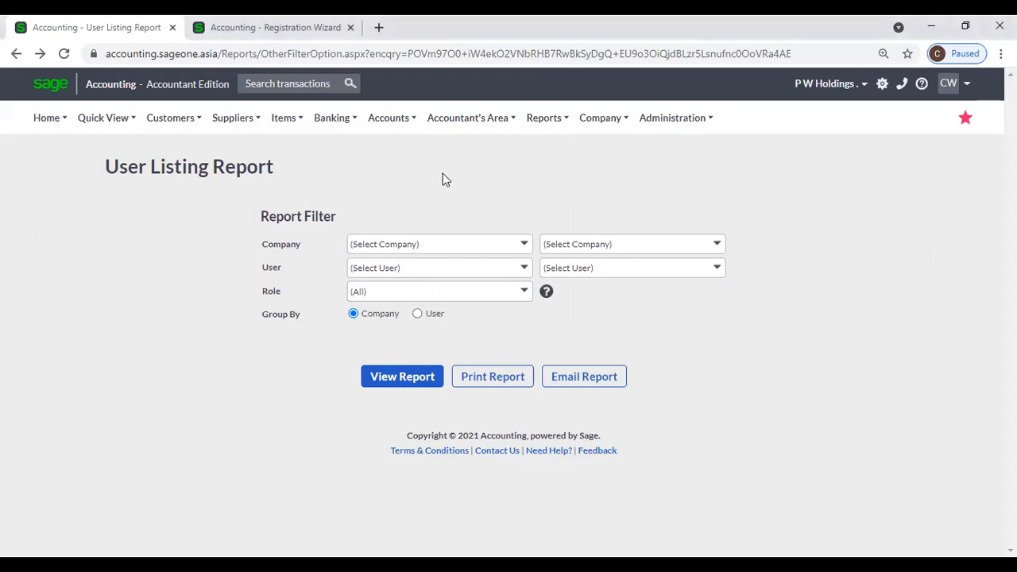
Step: Open the Tax Returns and Reports page from the Accountant's Area and dismiss its Getting Started overview
mouse_move(445, 125)
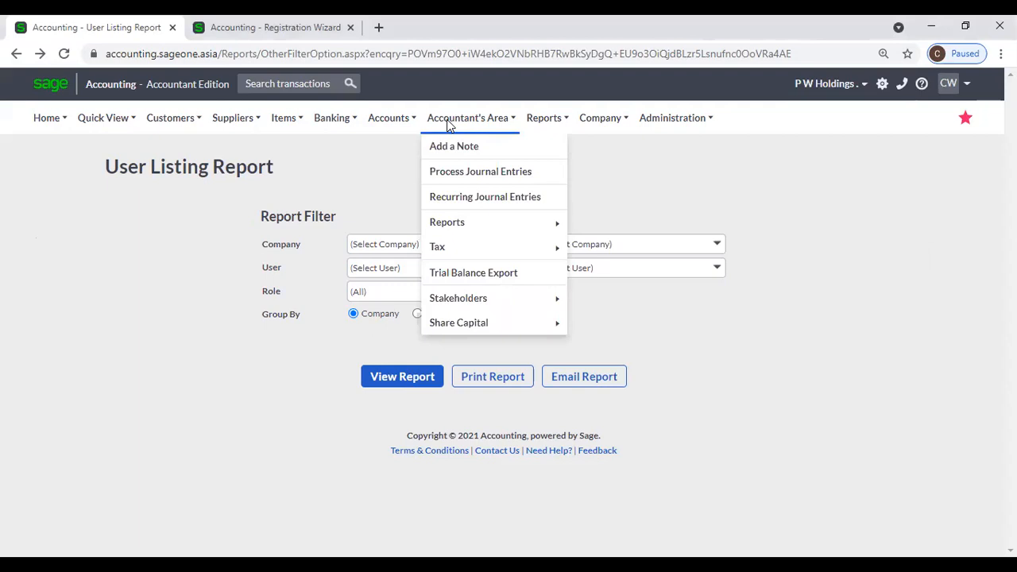
mouse_move(456, 253)
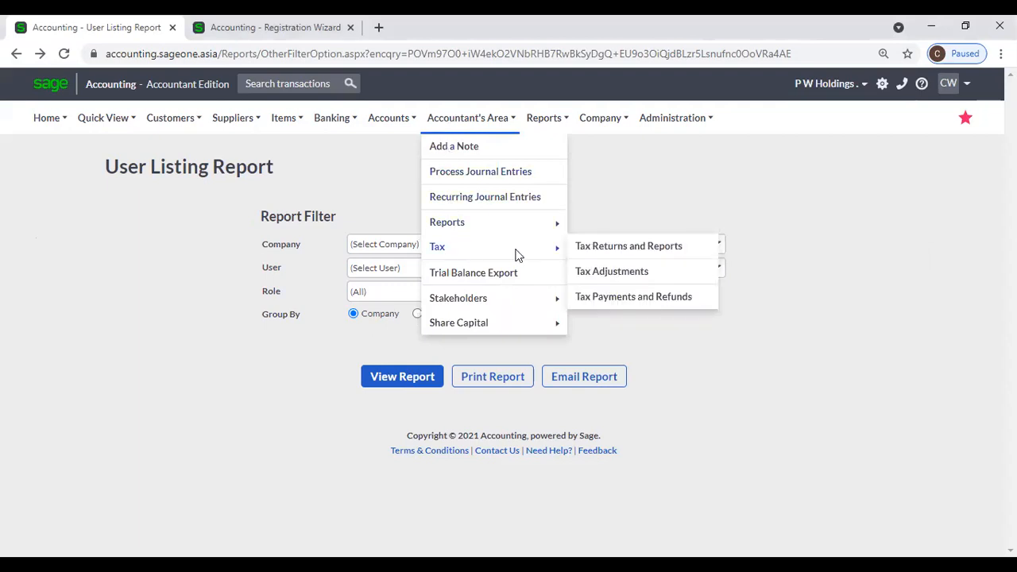
click(624, 253)
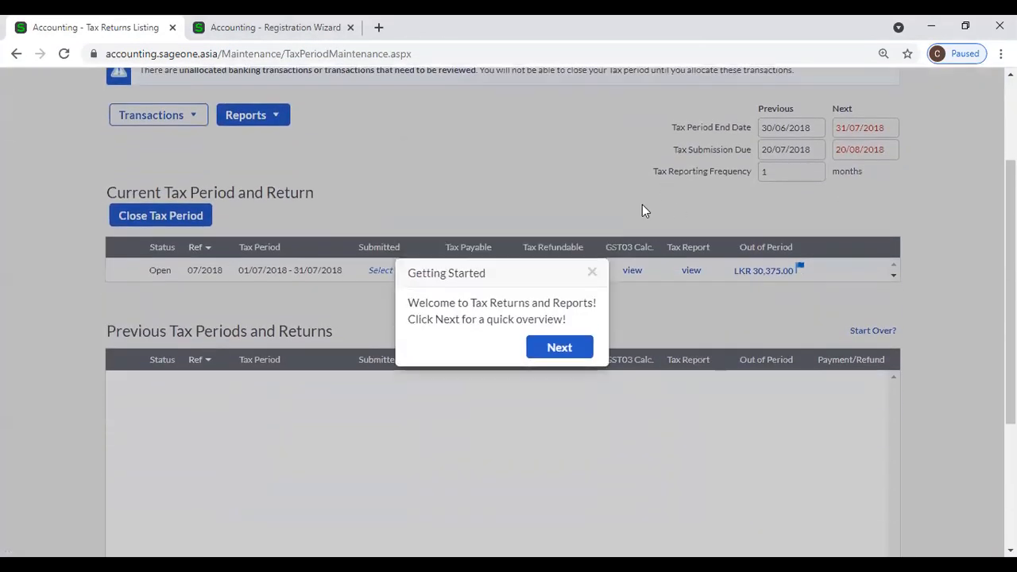
click(590, 272)
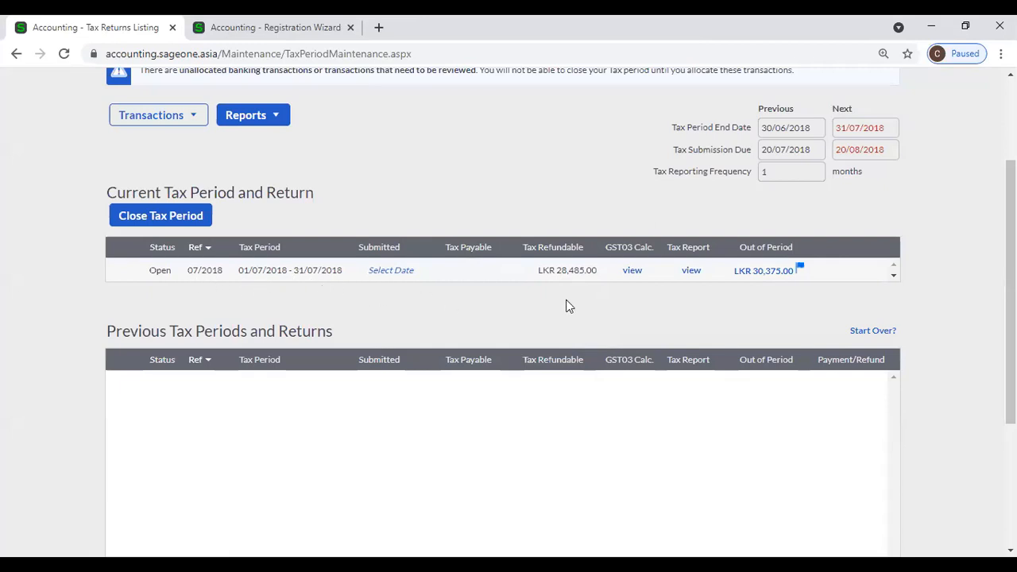
Step: View the Tax Report for the open 07/2018 tax period and examine its sales tax, purchase tax and tax summary sections
click(692, 271)
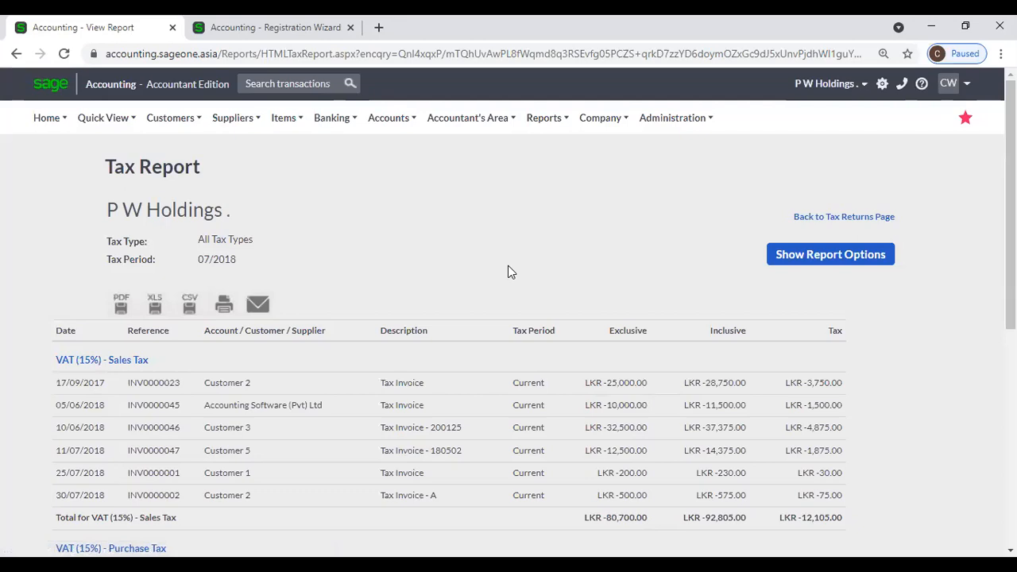
scroll(527, 286, down, 1)
scroll(526, 287, down, 2)
scroll(516, 279, up, 1)
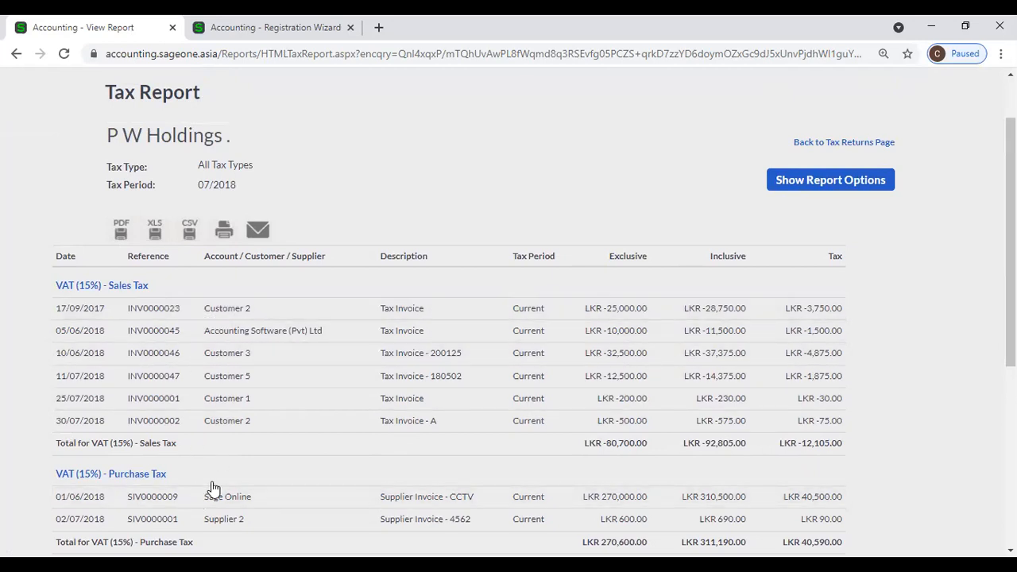
scroll(211, 486, down, 1)
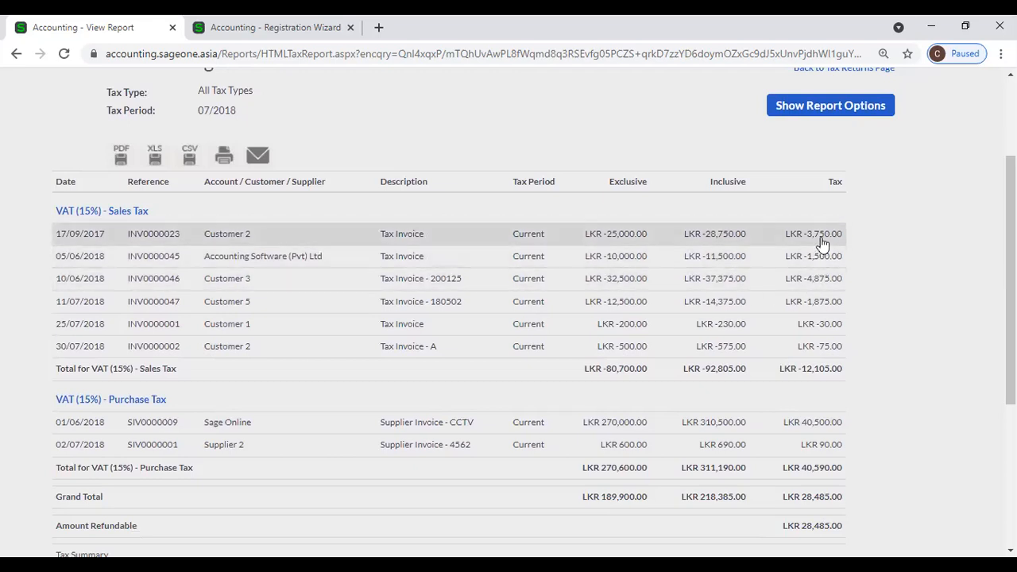
scroll(822, 242, down, 1)
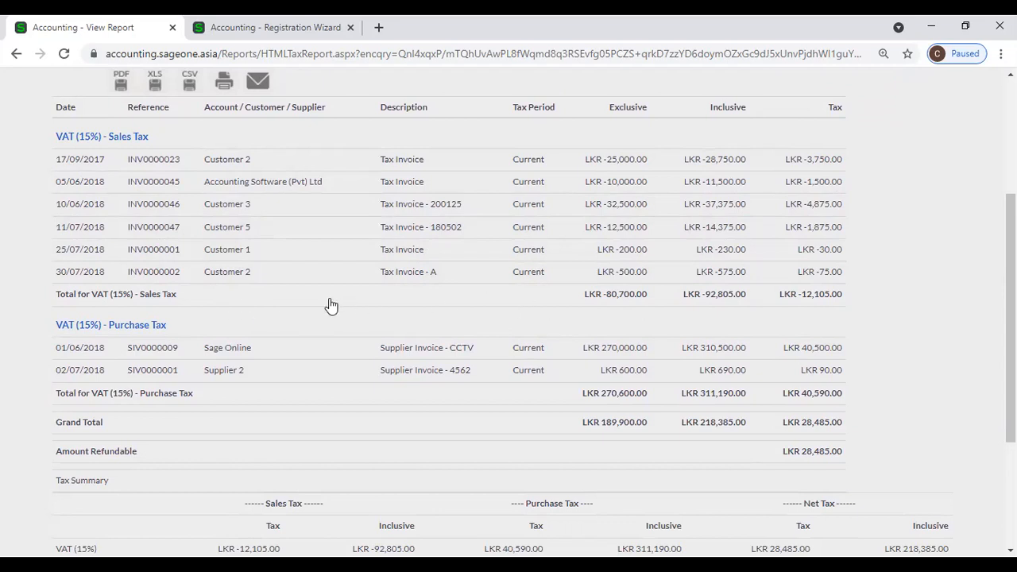
scroll(331, 306, down, 1)
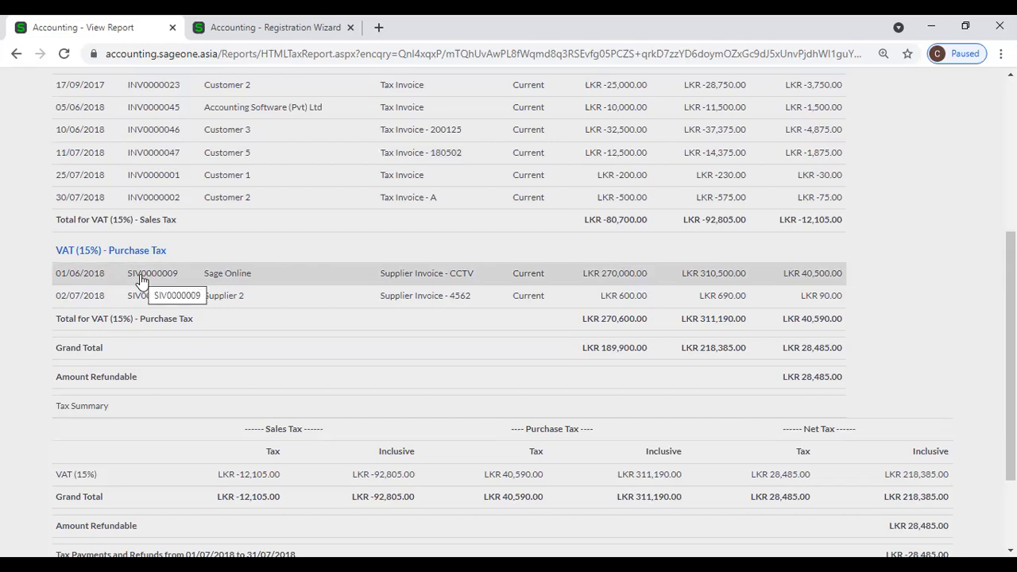
scroll(233, 261, up, 2)
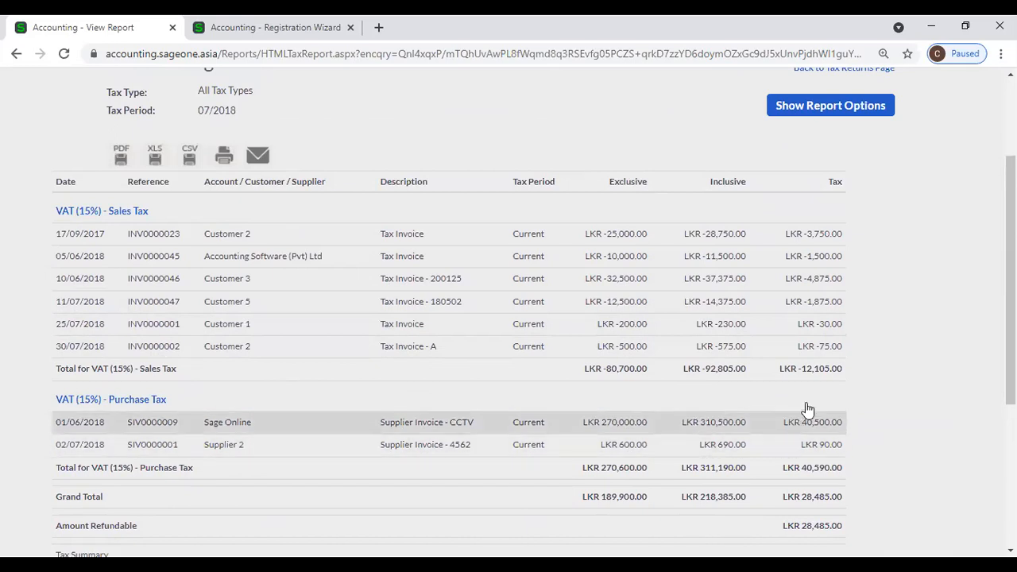
scroll(822, 446, down, 2)
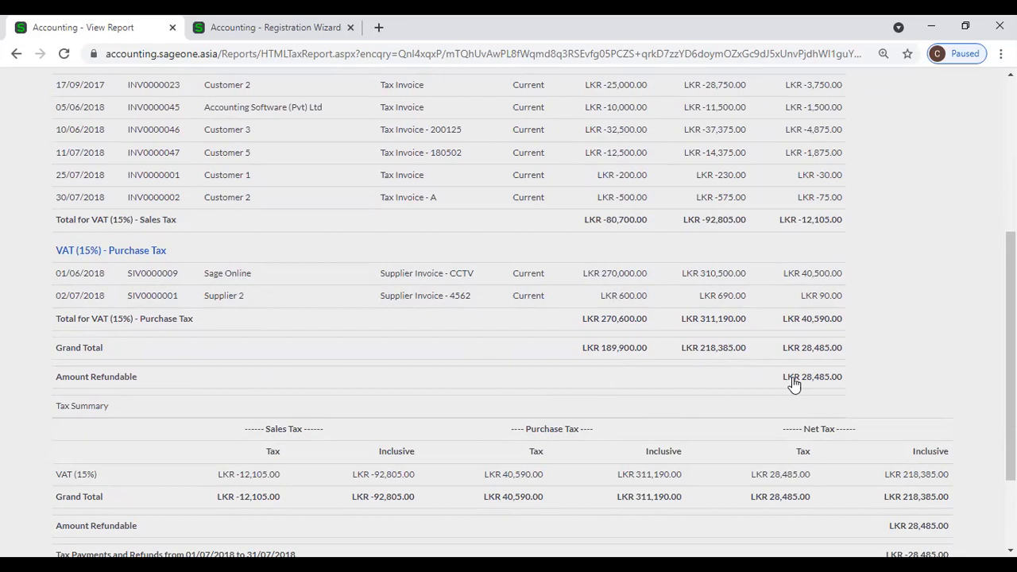
scroll(792, 384, down, 2)
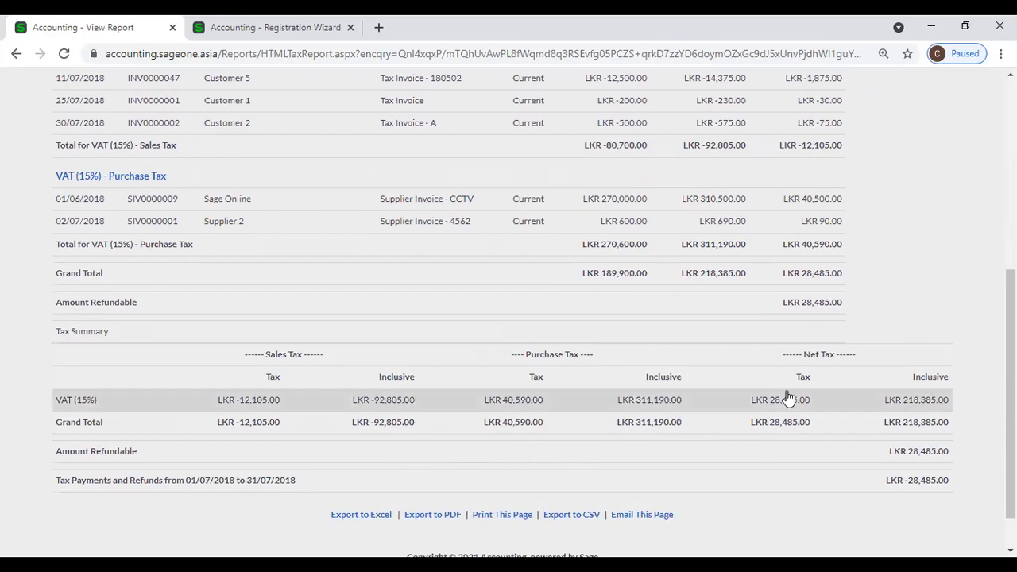
scroll(789, 397, up, 4)
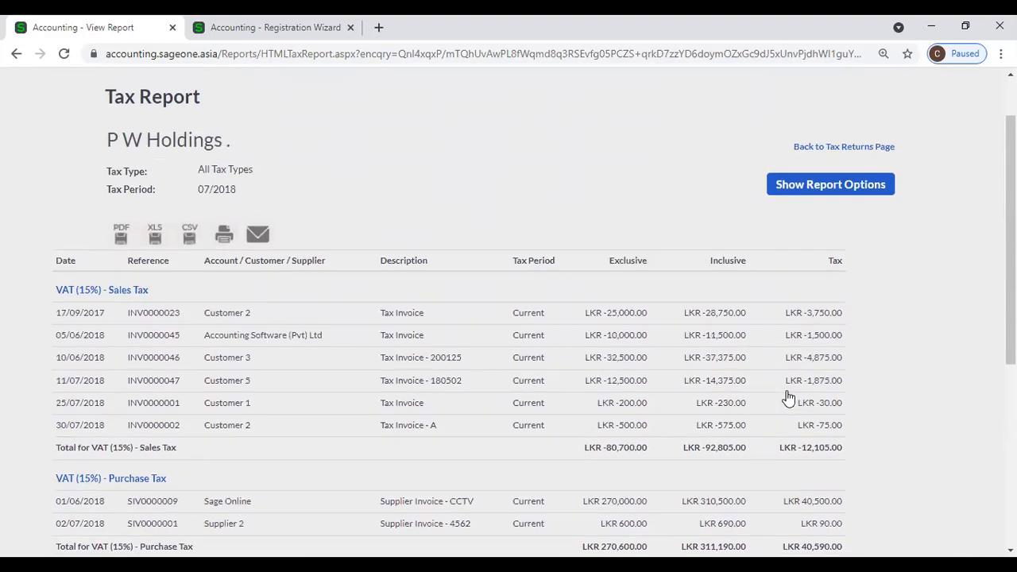
scroll(788, 397, up, 1)
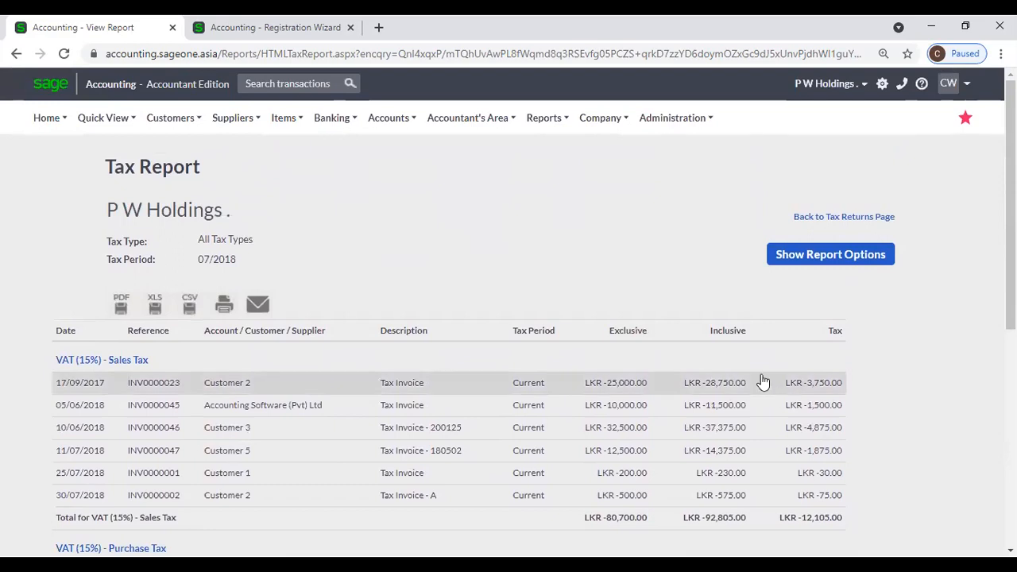
mouse_move(395, 134)
mouse_move(433, 127)
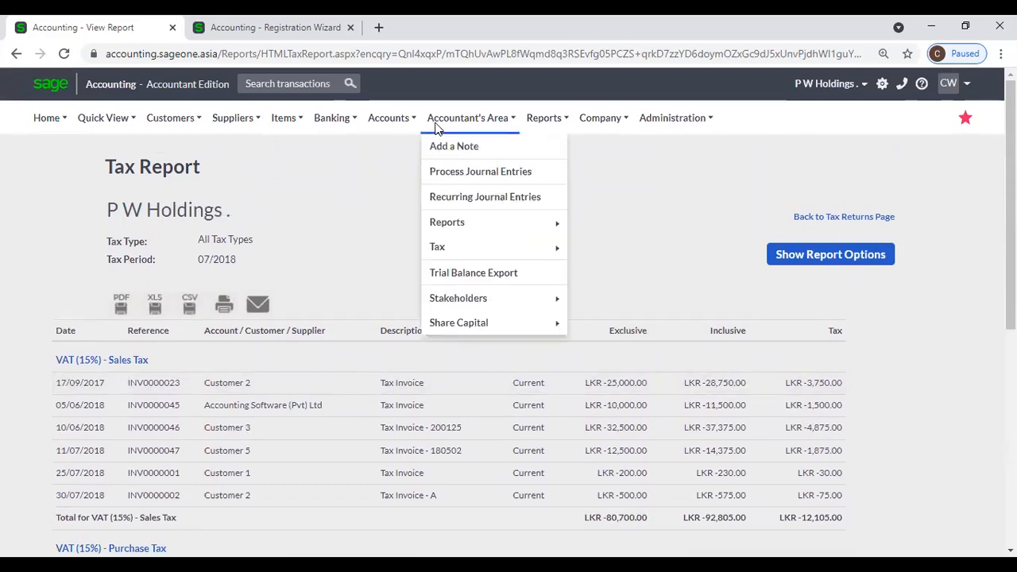
mouse_move(466, 252)
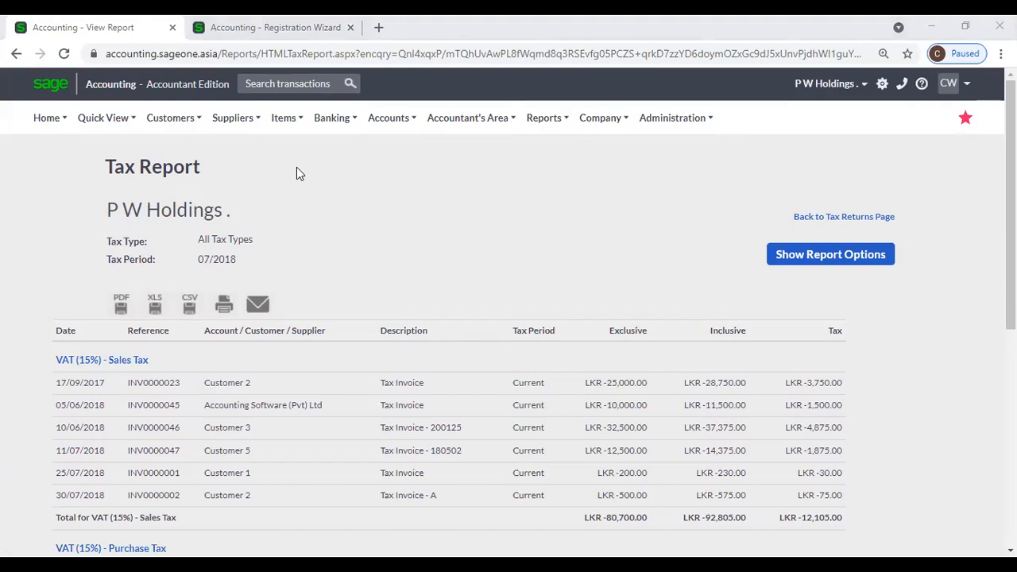
click(467, 118)
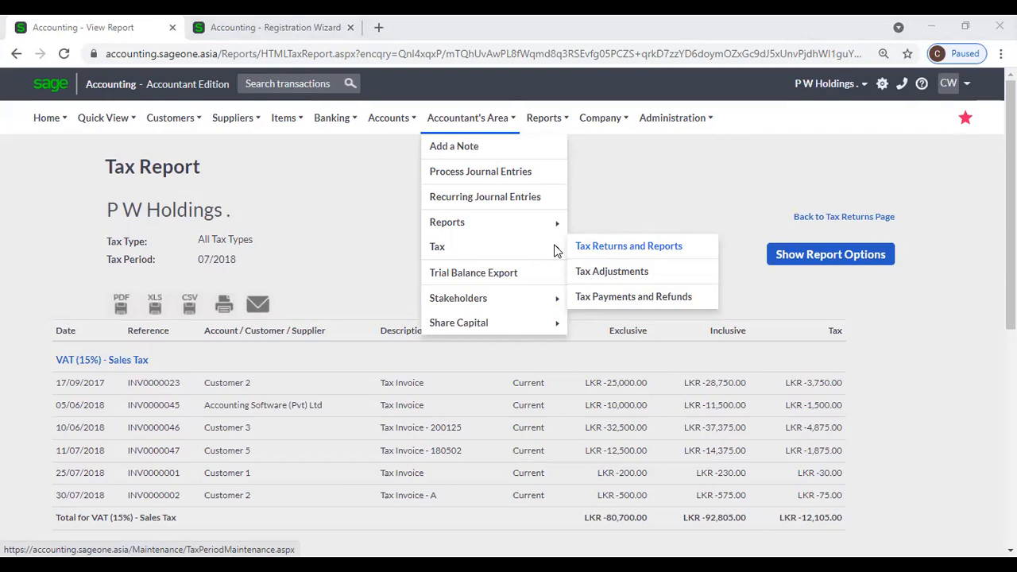
Step: Open the Tax Settings in the Company Settings to view the tax system, tax details and tax types
mouse_move(604, 118)
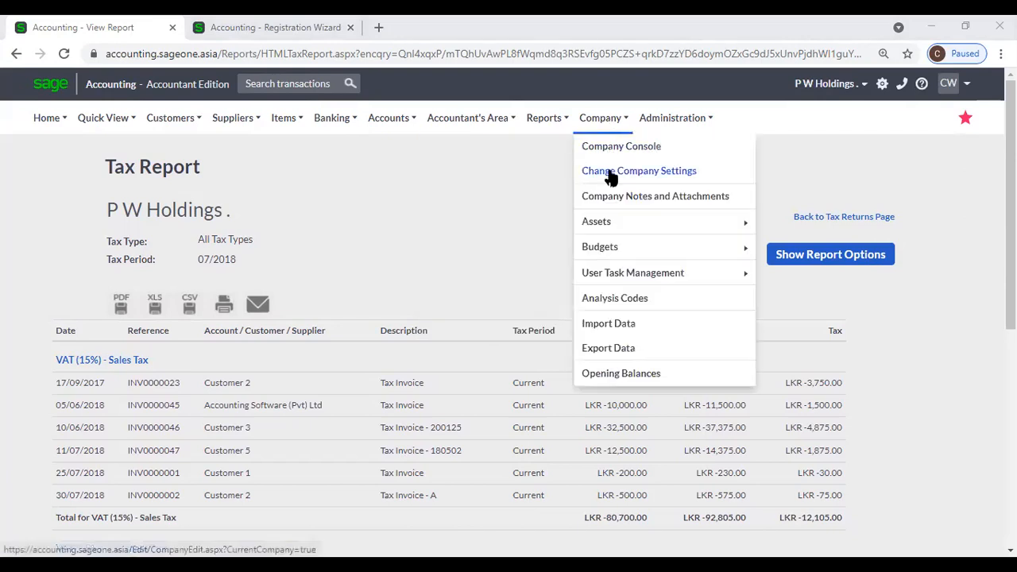
click(611, 174)
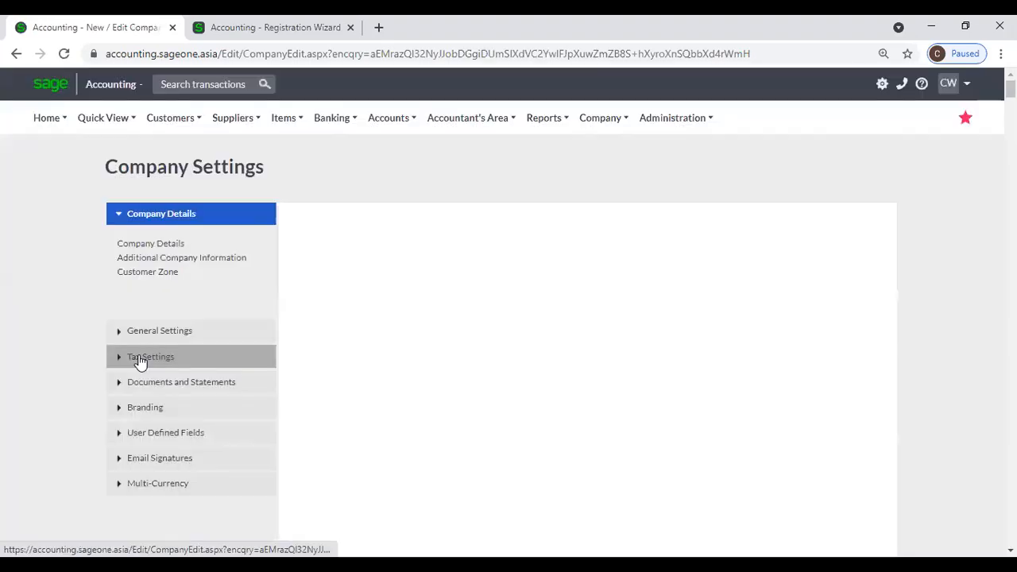
click(140, 361)
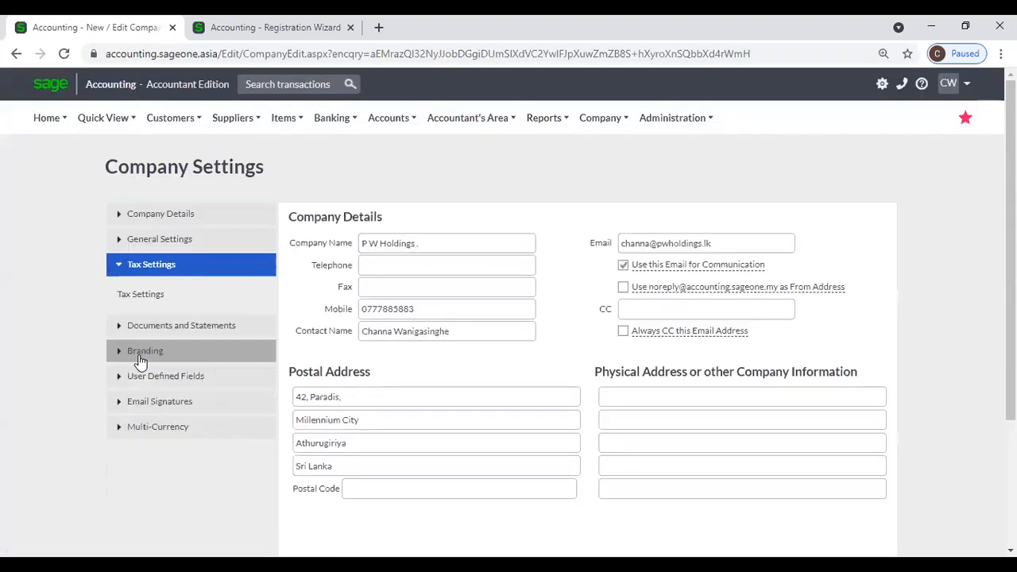
click(136, 356)
click(131, 270)
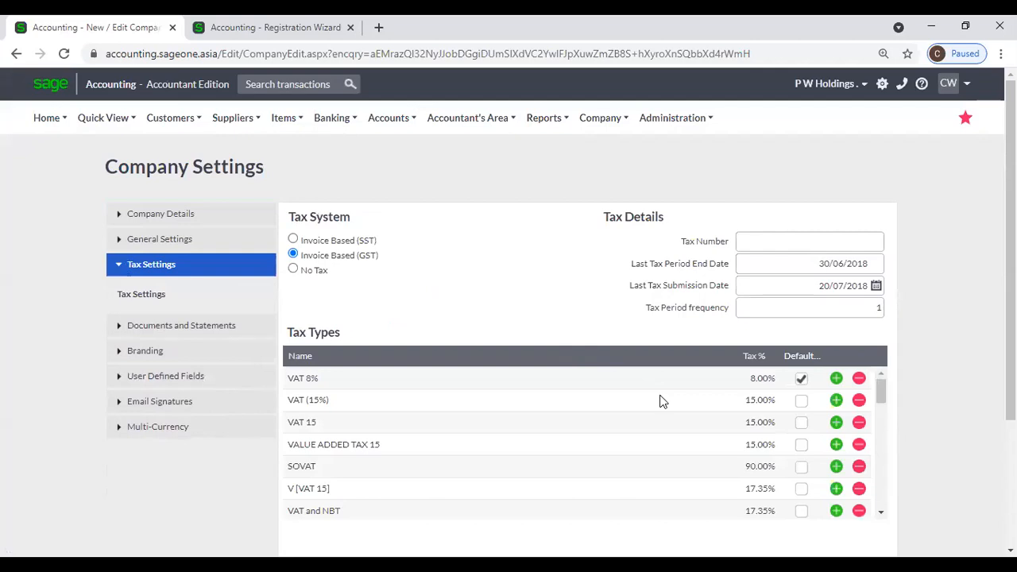
Step: Open the newest Wild Frontiers Adventure Travel invoice from Customer Tax Invoices and examine the tax type and tax amounts on its lines
click(278, 30)
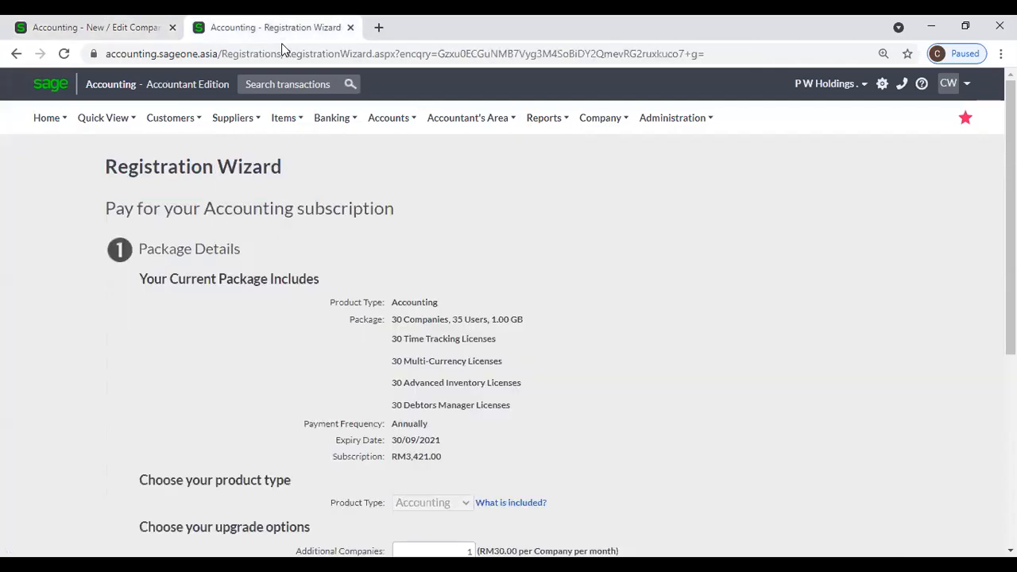
mouse_move(170, 119)
mouse_move(176, 201)
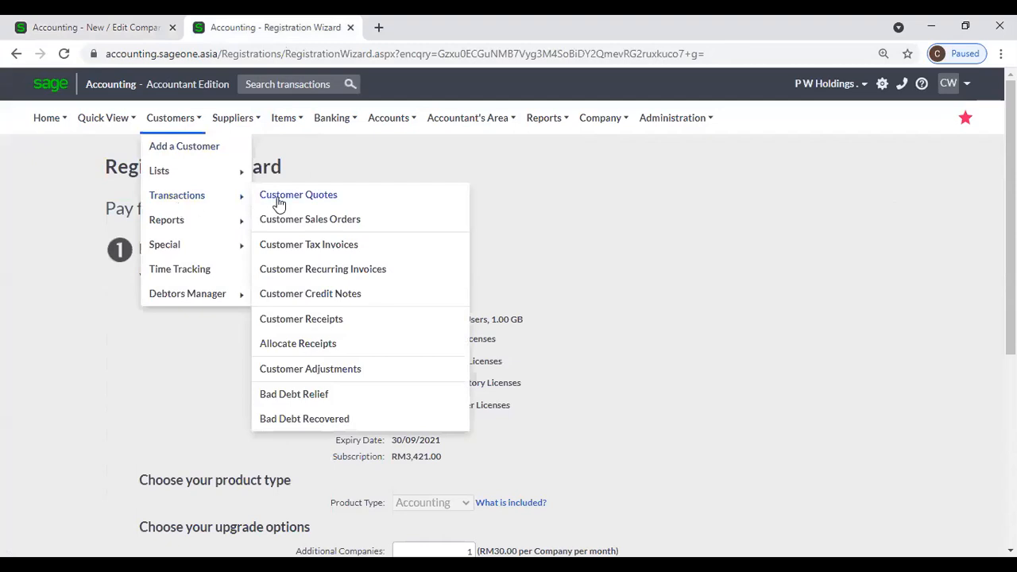
click(296, 245)
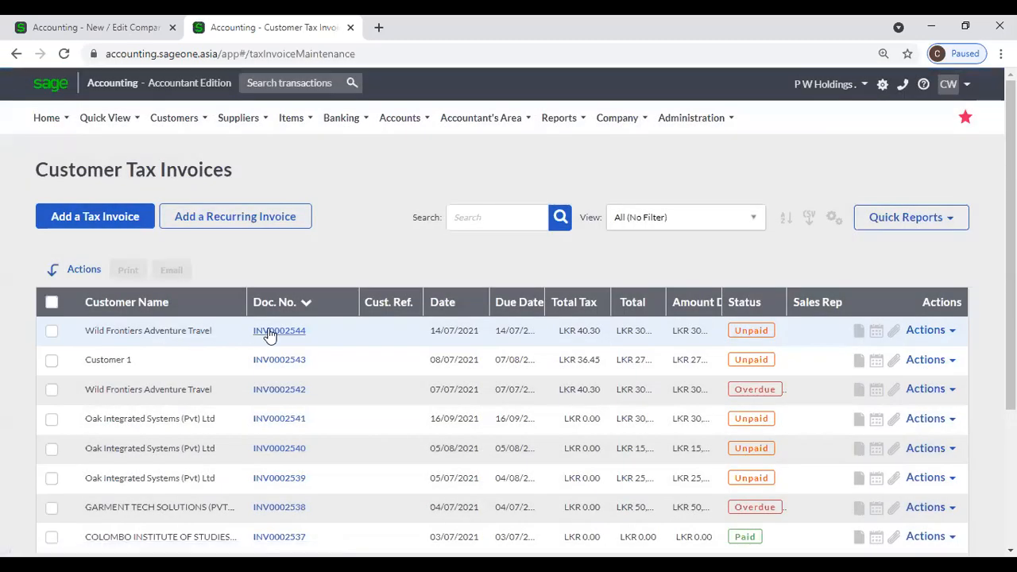
click(274, 334)
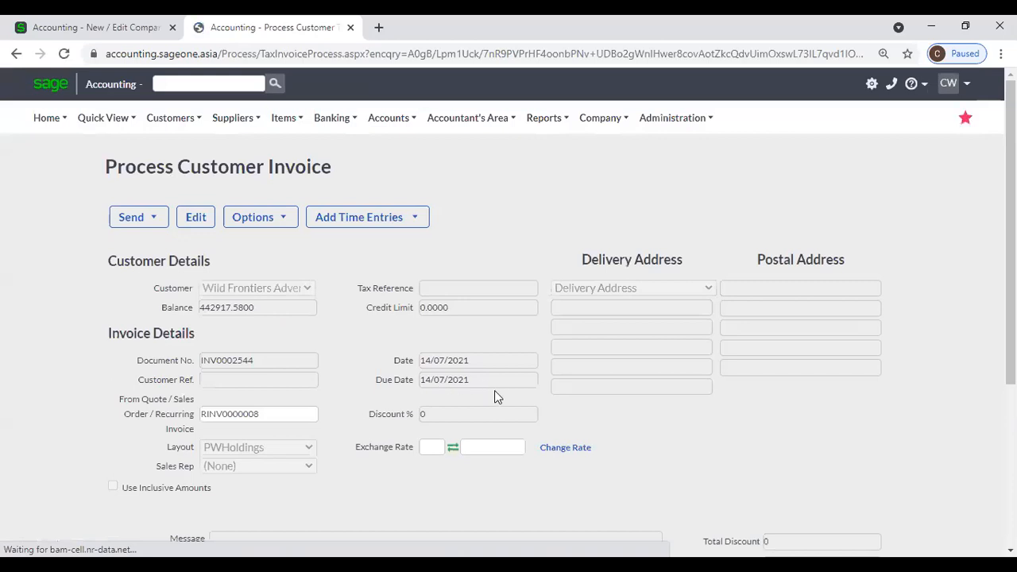
scroll(509, 393, down, 5)
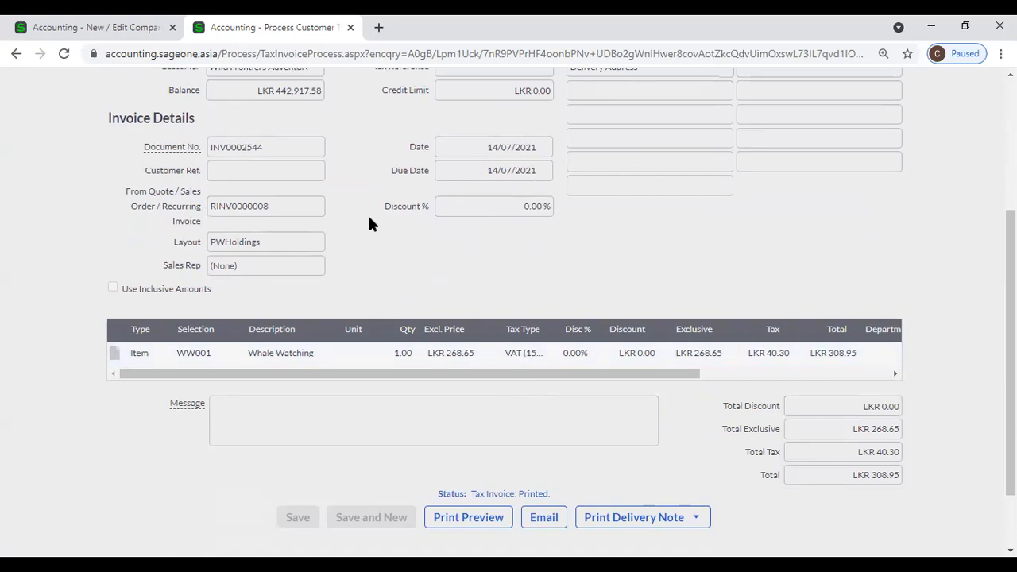
Step: Return to Tax Returns and Reports and review the current tax period, its close option and the previous tax periods
click(79, 26)
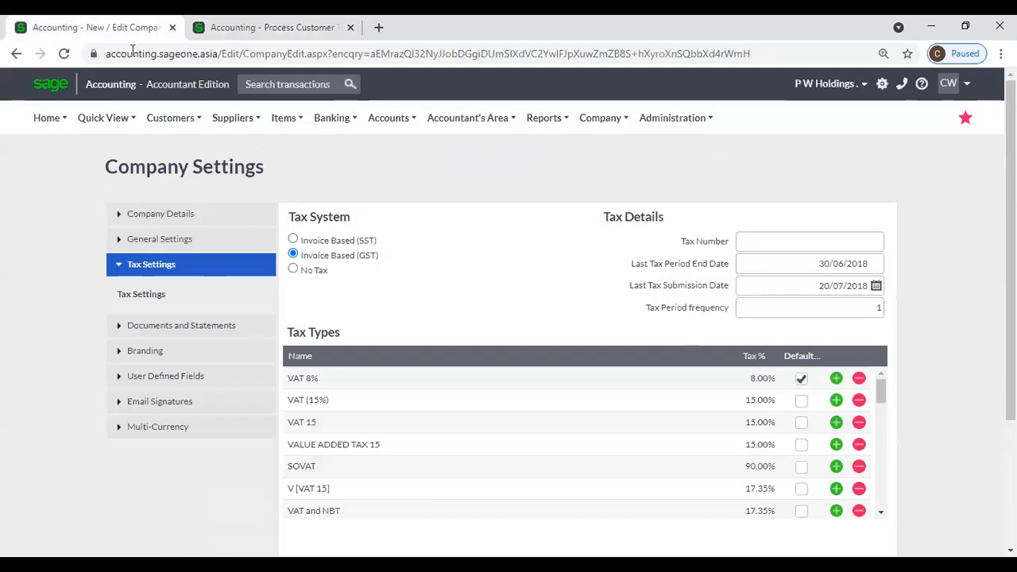
mouse_move(459, 127)
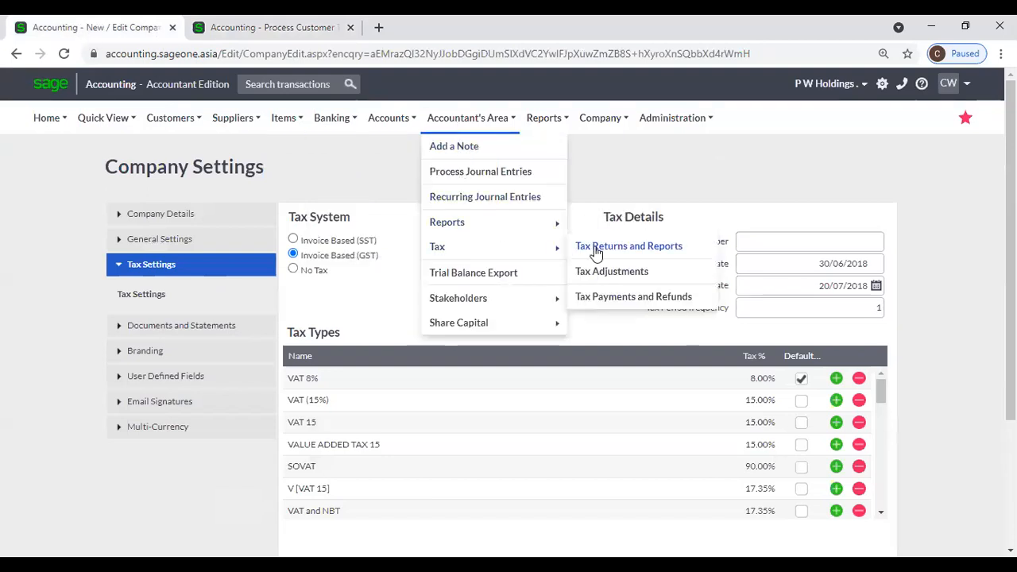
click(628, 254)
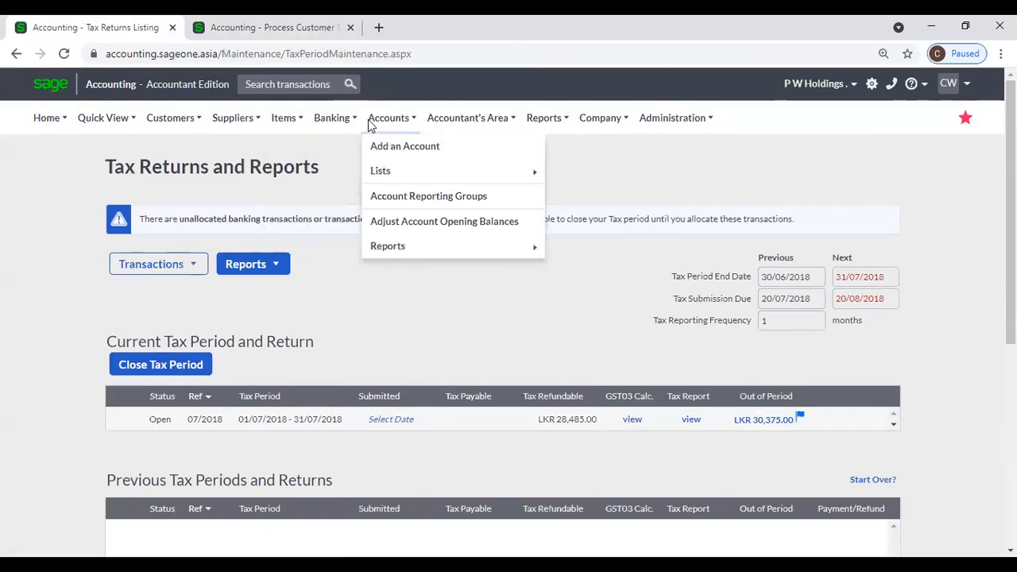
mouse_move(465, 119)
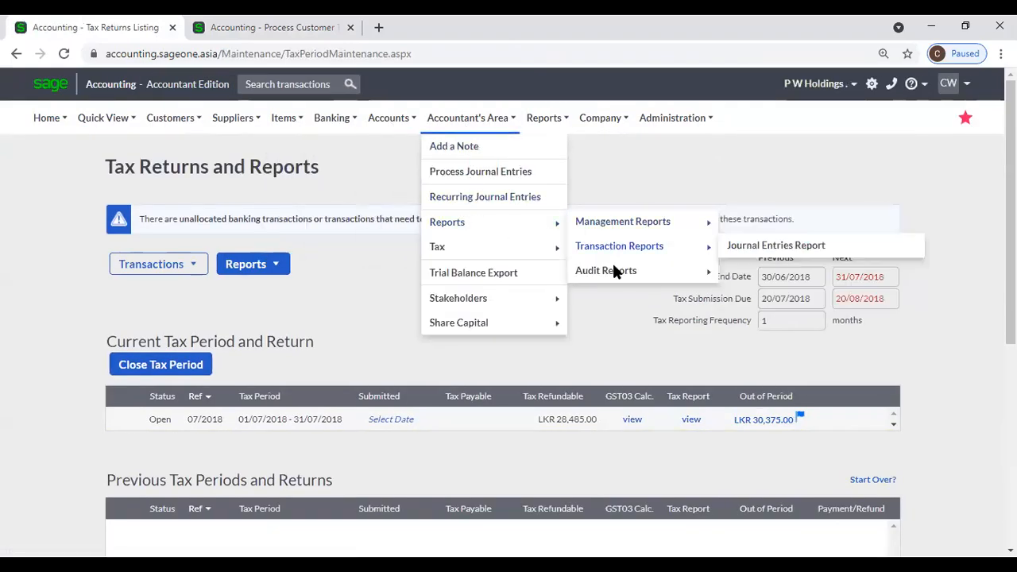
mouse_move(511, 251)
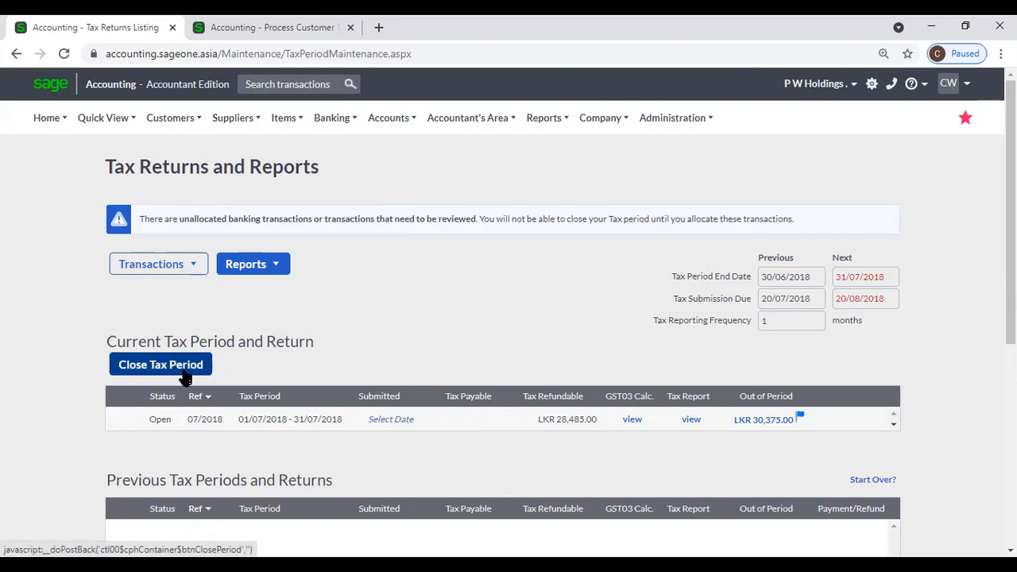
scroll(389, 361, down, 1)
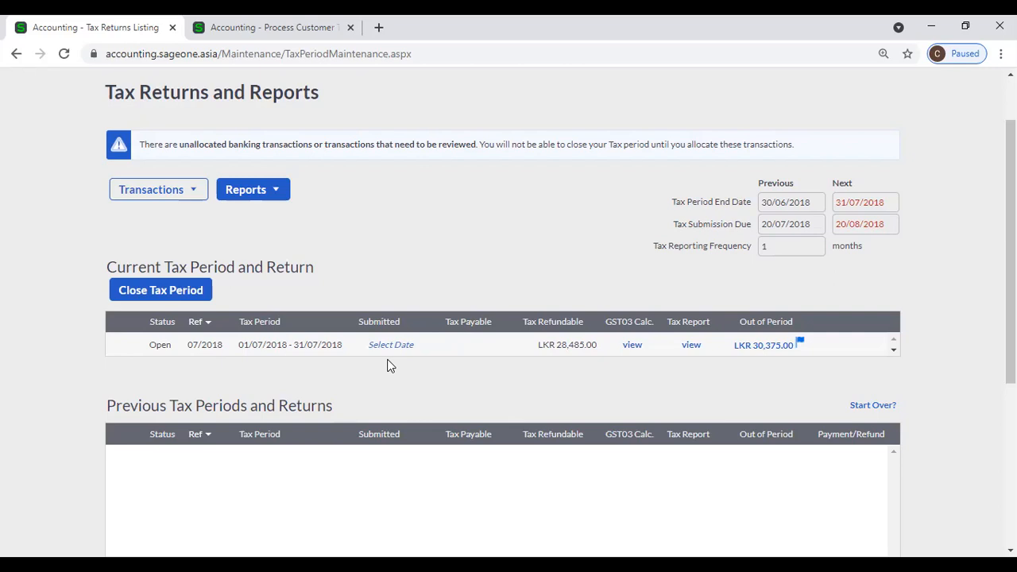
scroll(452, 243, up, 2)
Step: Open the Tax Adjustments page and examine the explanation and the entry line for new tax adjustments
mouse_move(457, 131)
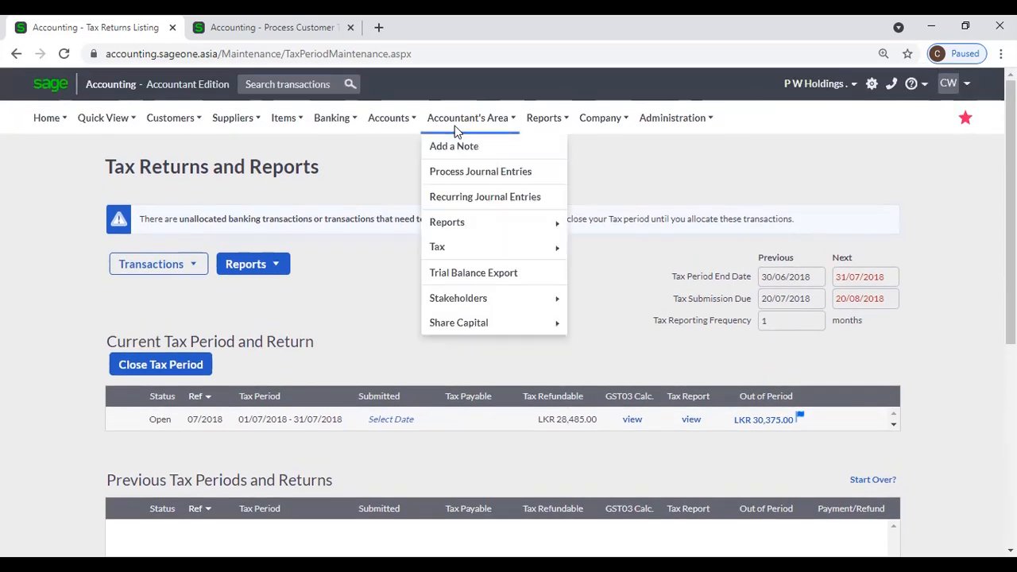
mouse_move(477, 250)
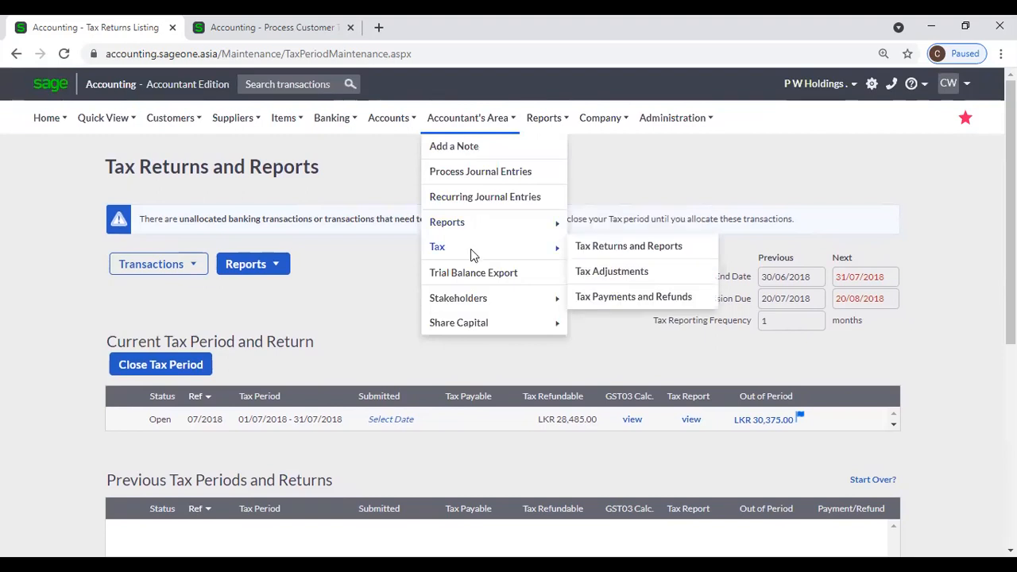
click(640, 275)
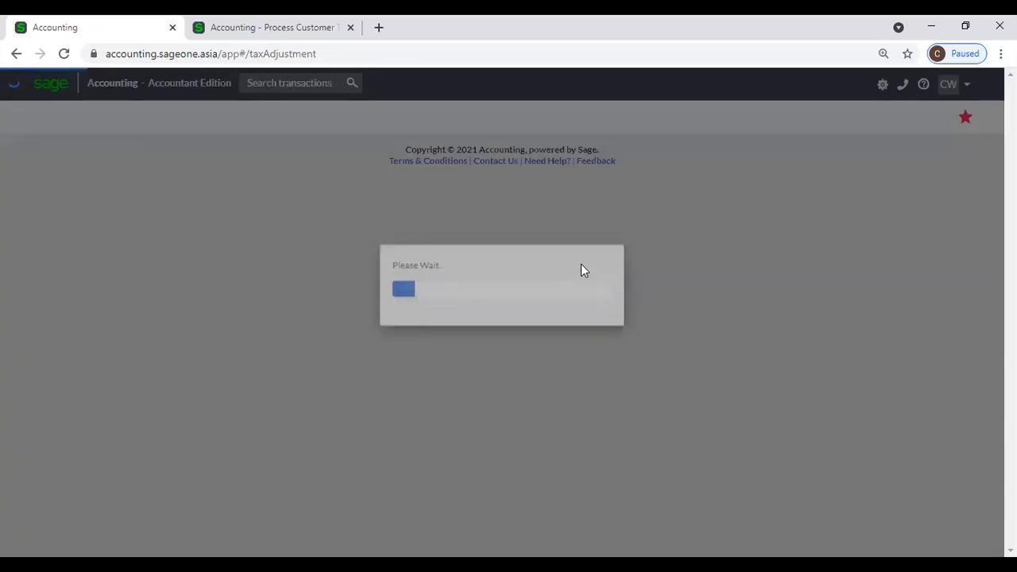
scroll(527, 285, down, 3)
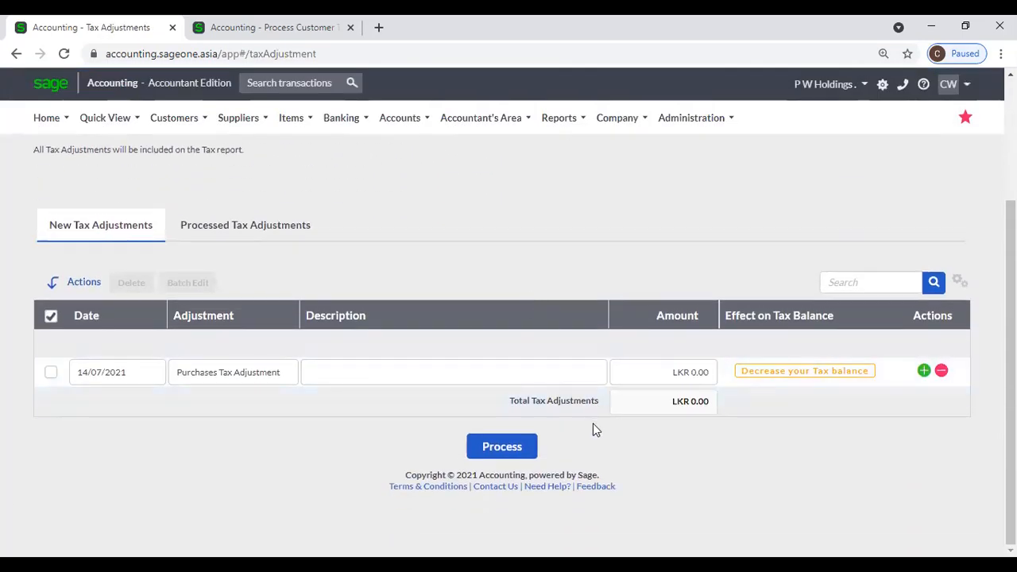
scroll(593, 429, up, 1)
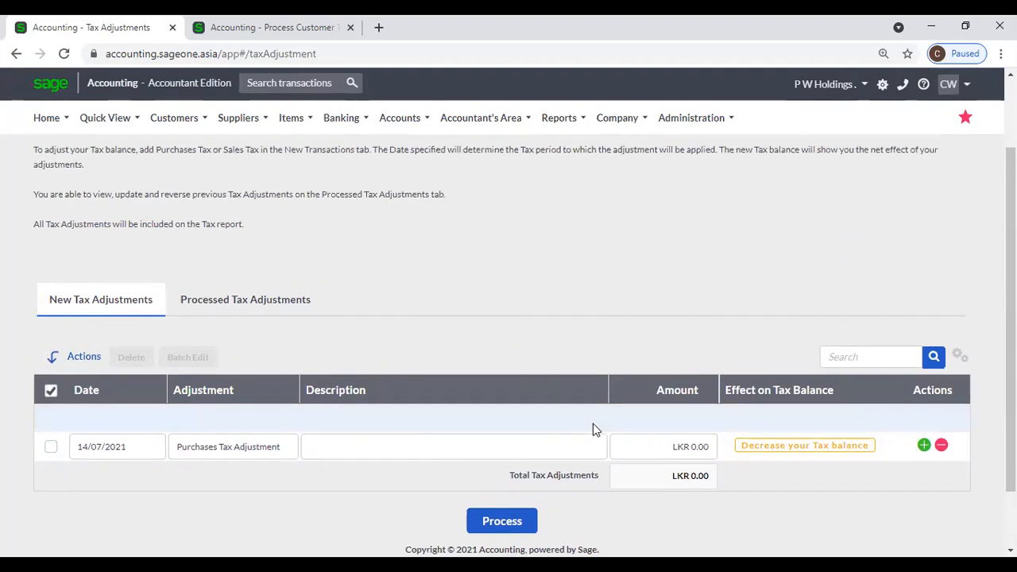
click(654, 445)
scroll(533, 299, up, 2)
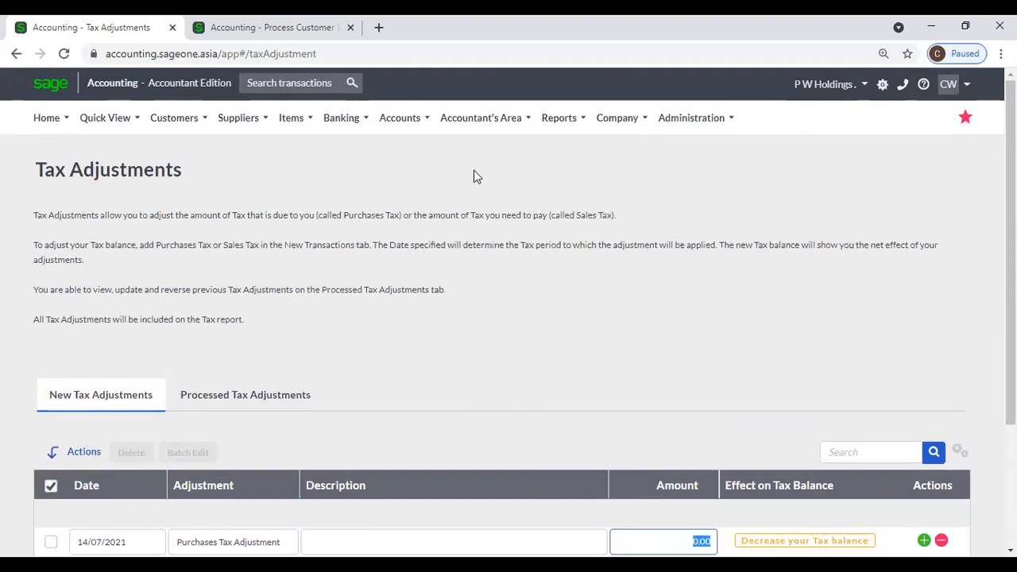
Step: Open the Tax Payments and Refunds wizard and view its tax summary
click(481, 118)
mouse_move(504, 260)
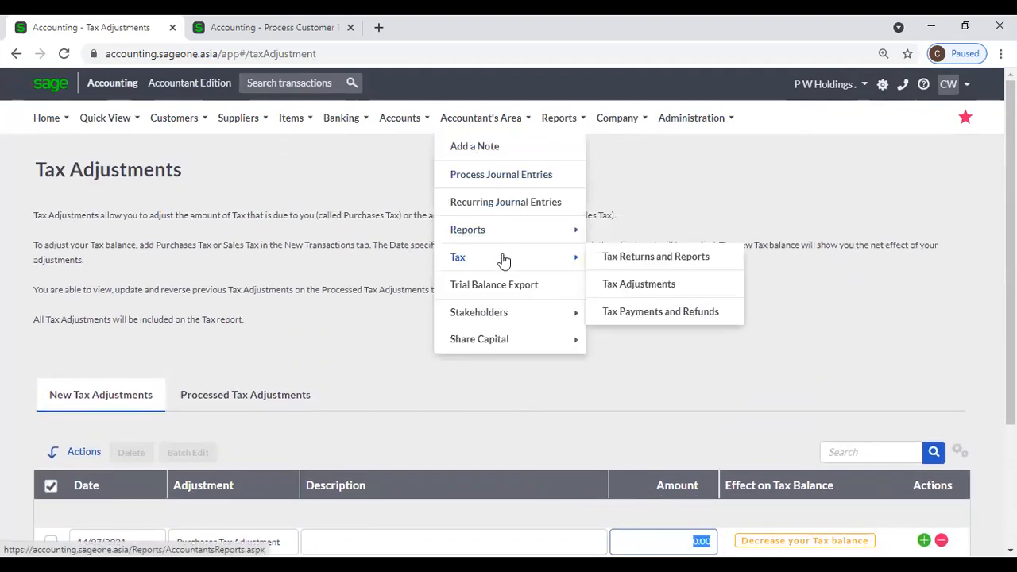
click(640, 312)
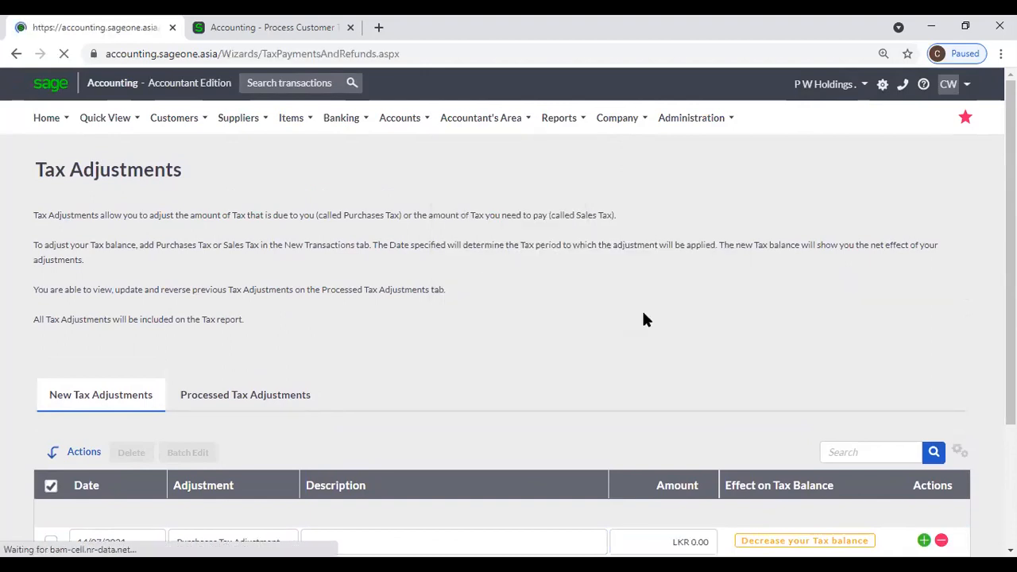
scroll(643, 318, down, 2)
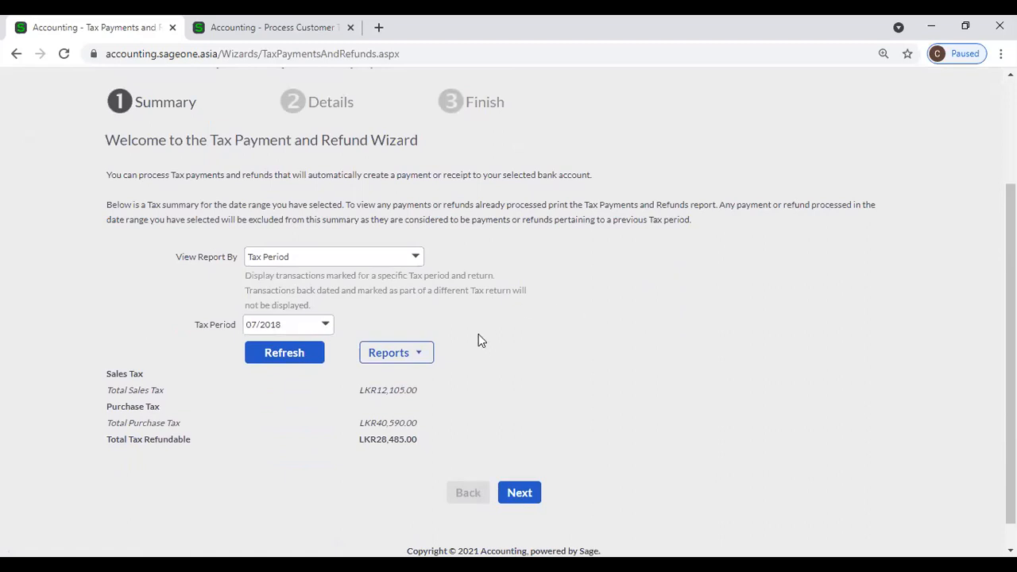
scroll(478, 340, up, 2)
Step: Reload the Tax Payments and Refunds wizard and check its report view, tax period choices and tax totals
click(467, 118)
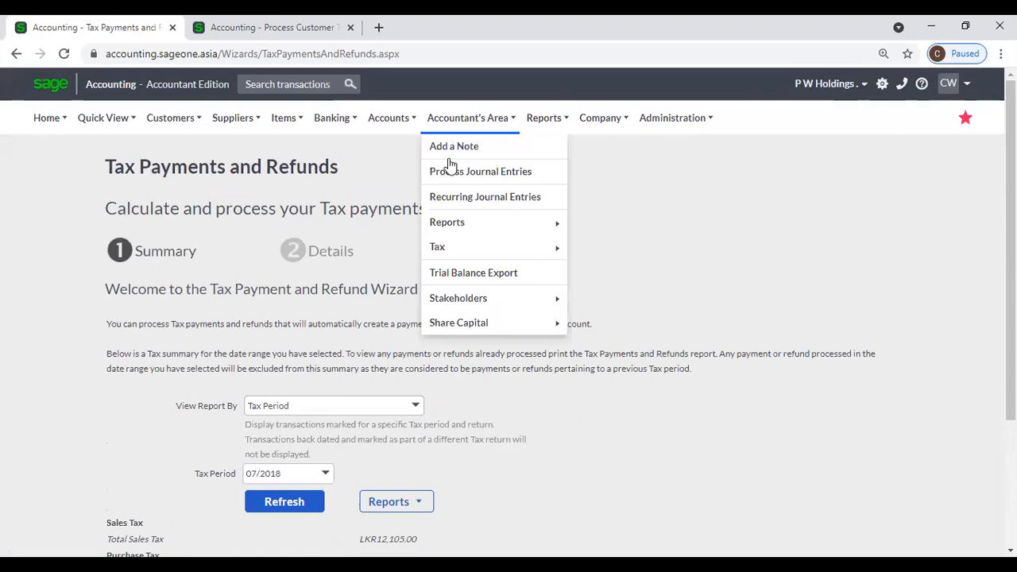
mouse_move(461, 248)
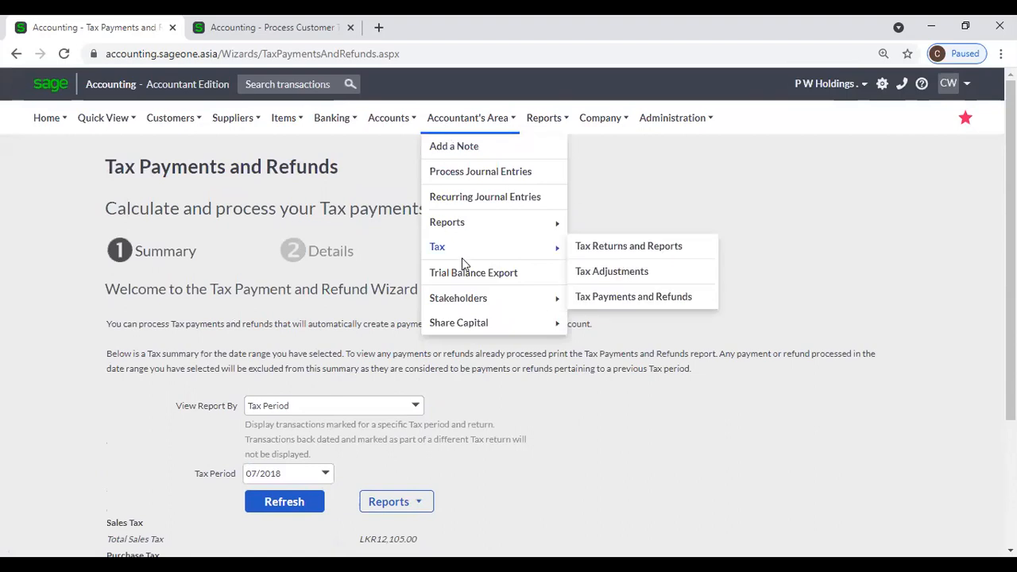
click(617, 297)
scroll(592, 382, down, 3)
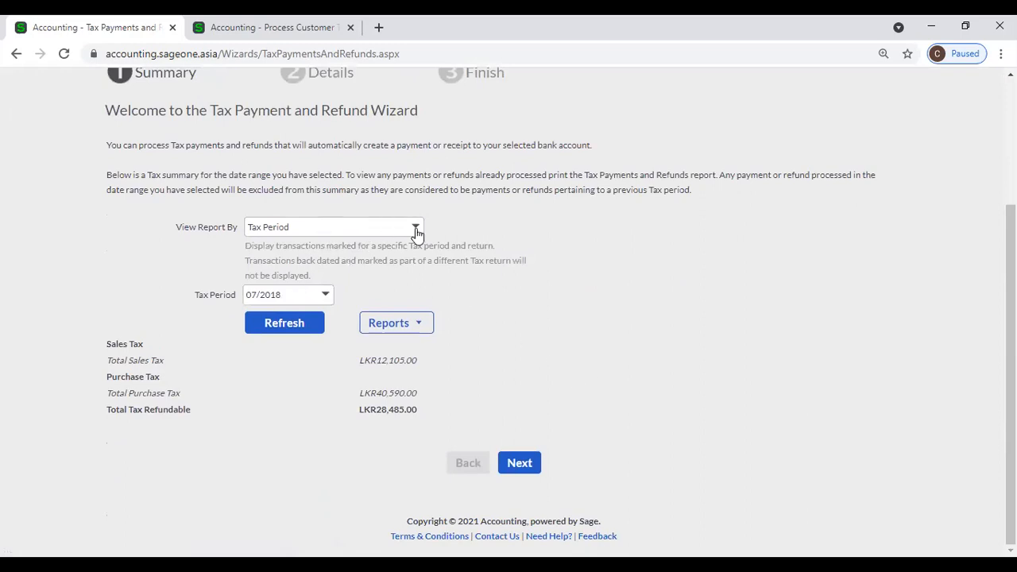
click(332, 300)
click(575, 288)
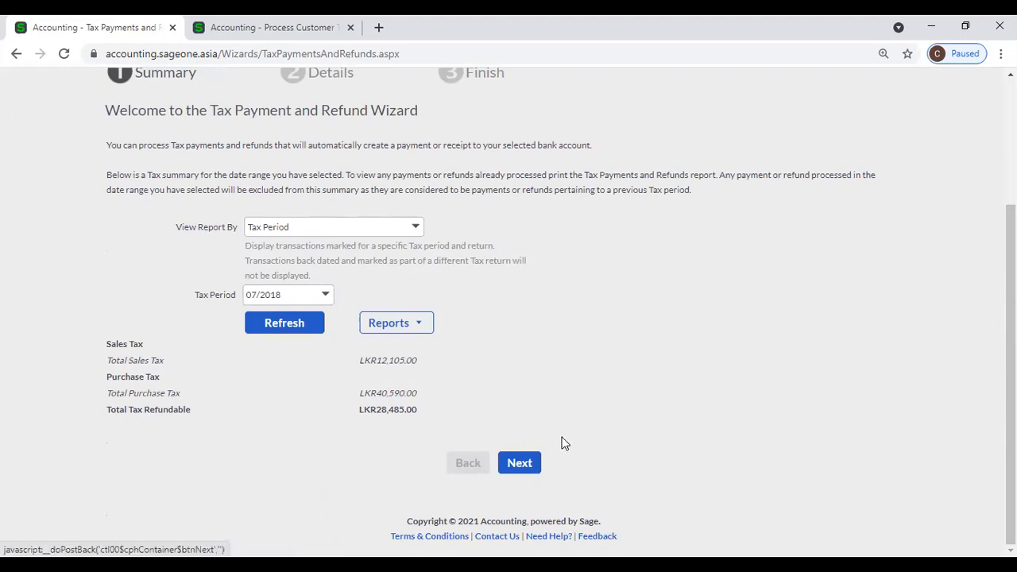
scroll(561, 410, up, 2)
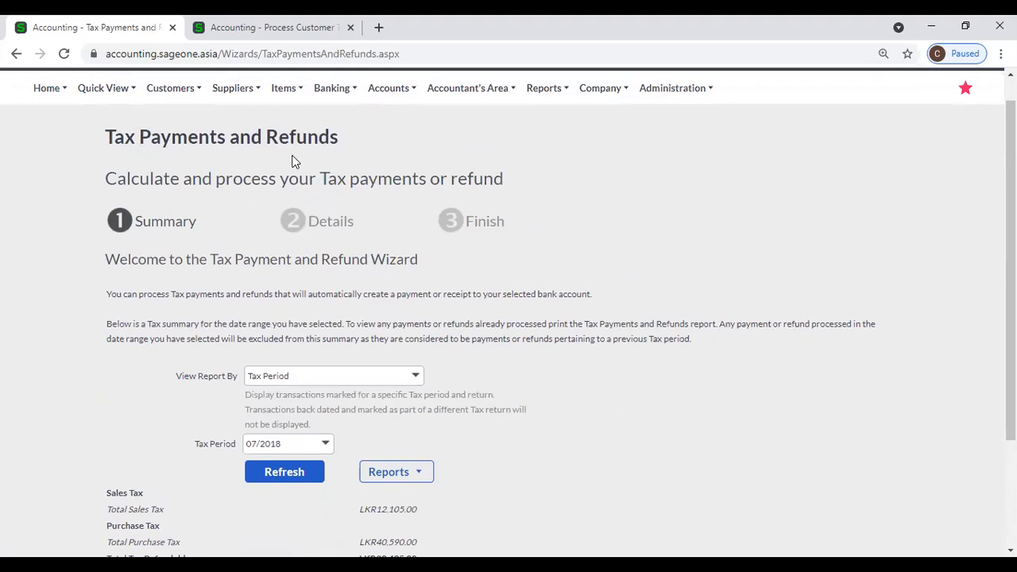
click(332, 88)
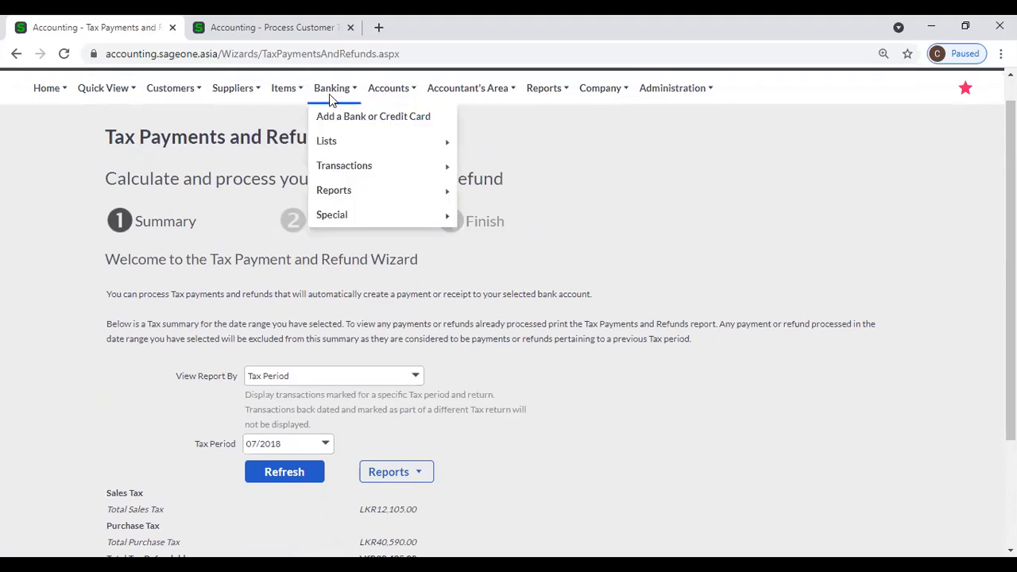
mouse_move(344, 165)
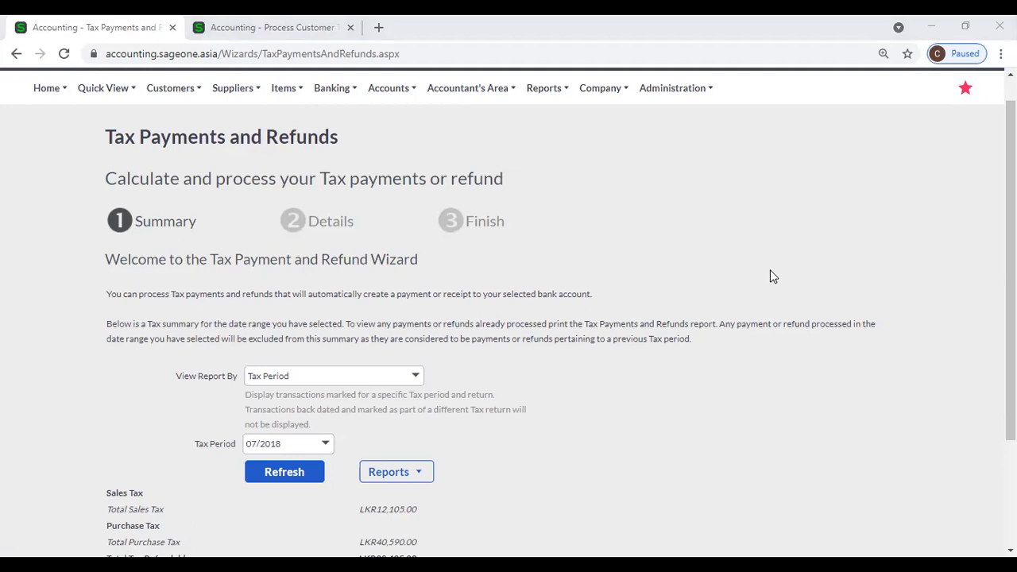
Step: Open the Trial Balance Export page from the Accountant's Area and view its format, date range and balance options
scroll(719, 295, up, 1)
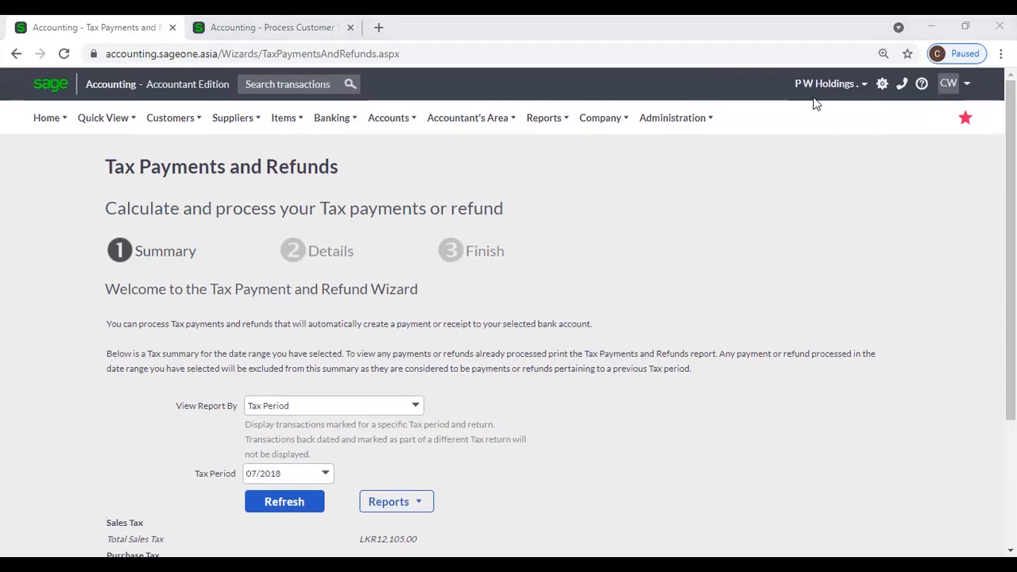
click(438, 121)
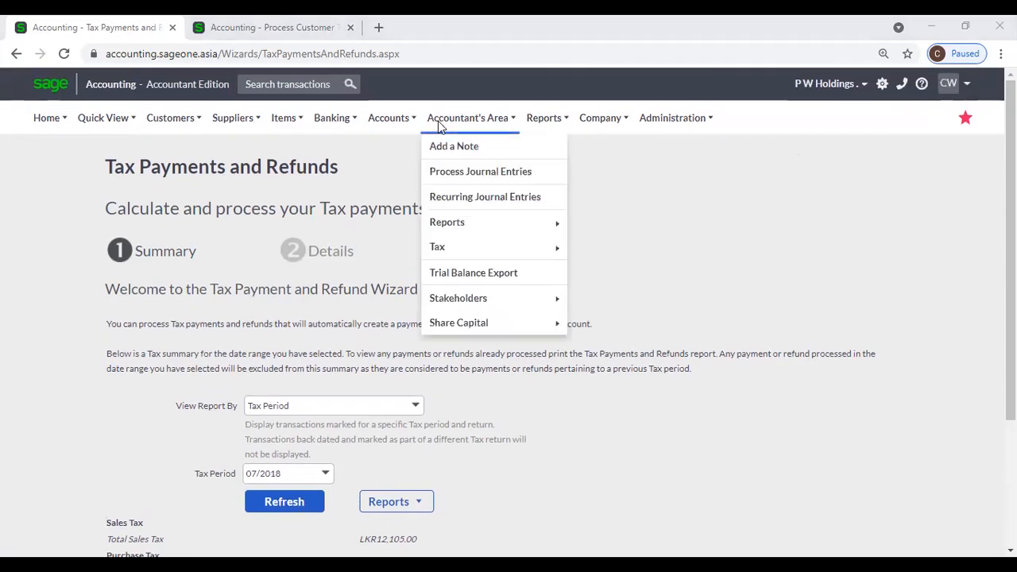
mouse_move(477, 254)
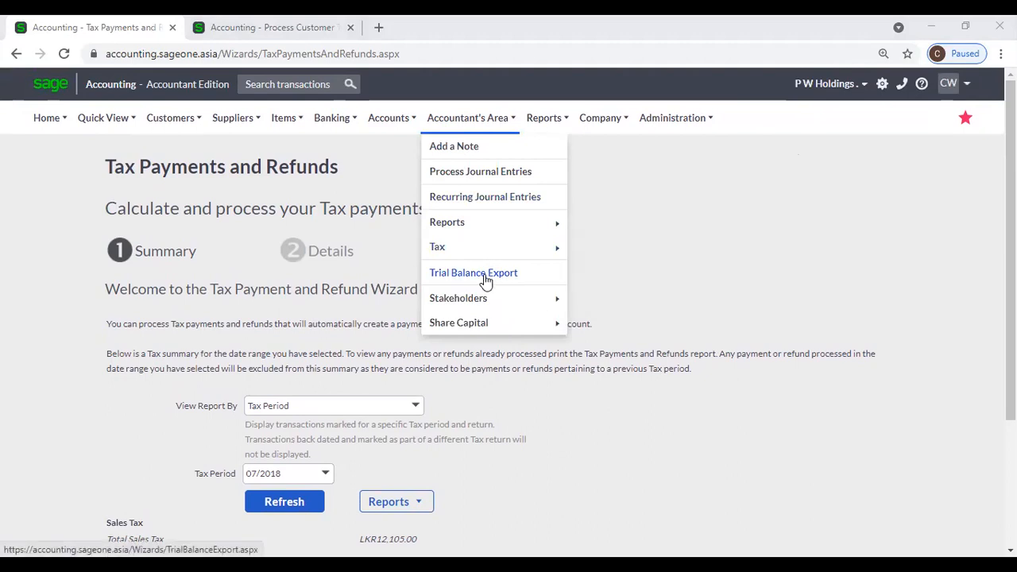
click(485, 278)
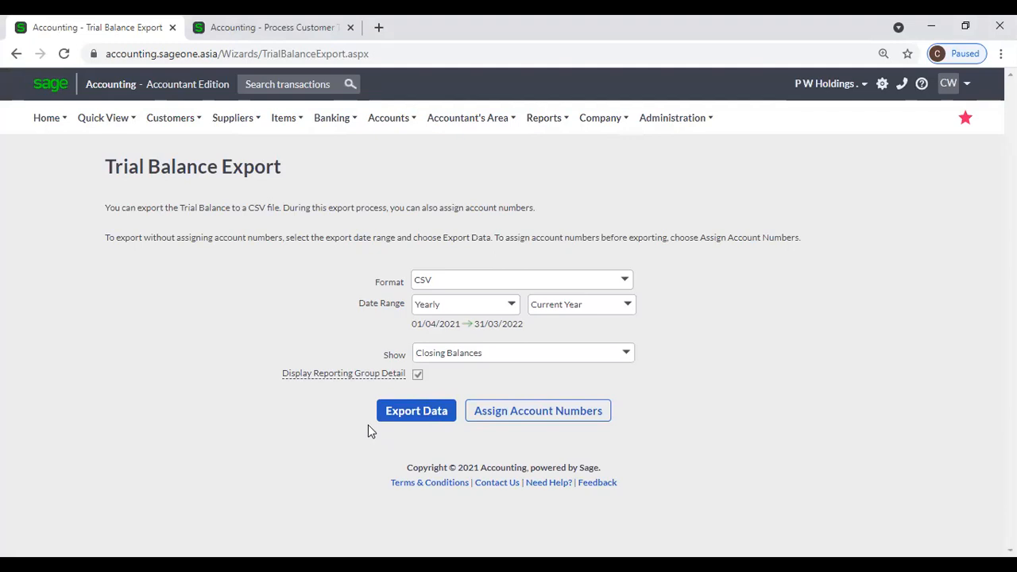
Step: Open the Trial Balance report from the Accountant's Area management reports and view its report options
click(438, 119)
mouse_move(438, 223)
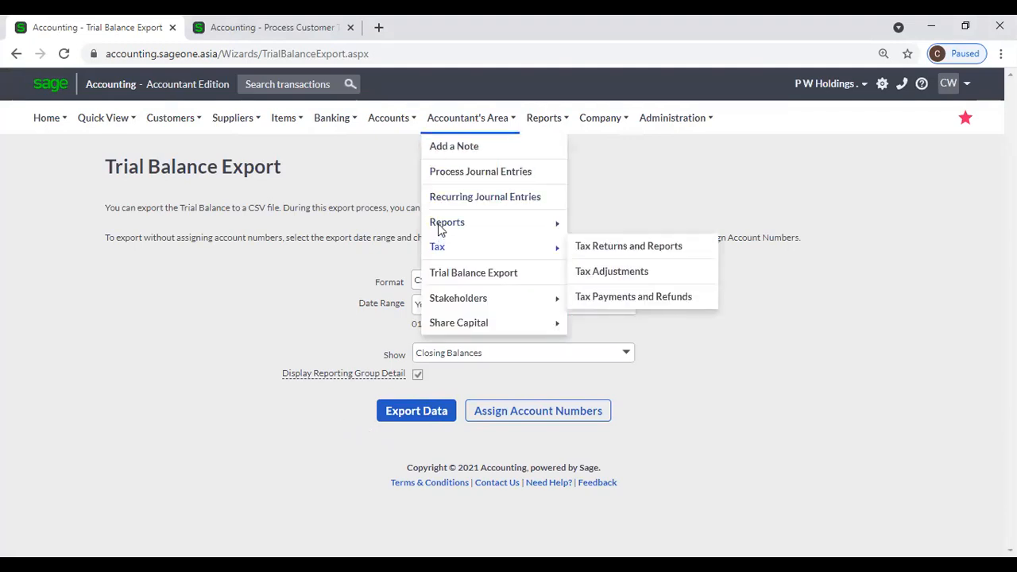
mouse_move(588, 226)
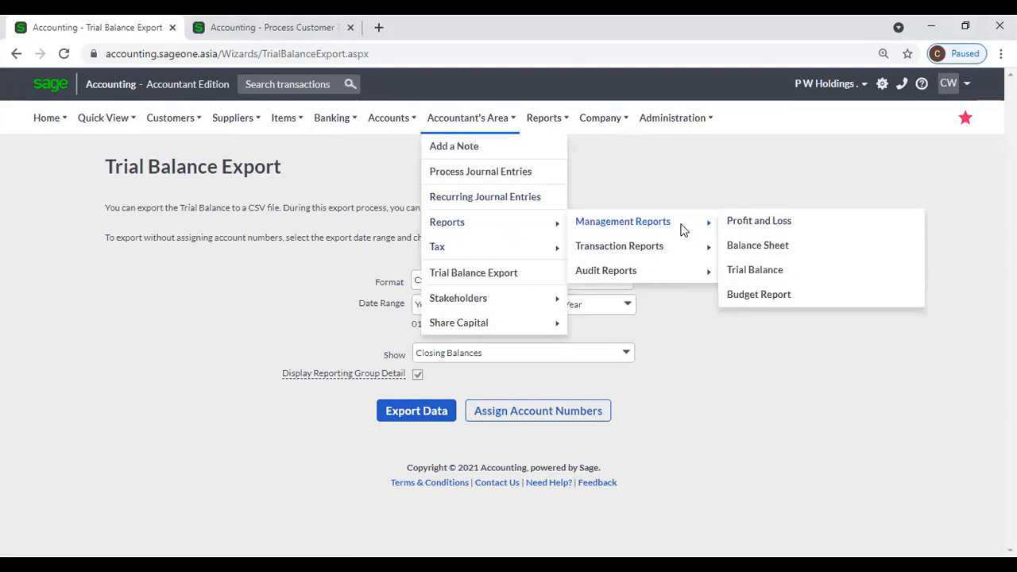
click(756, 271)
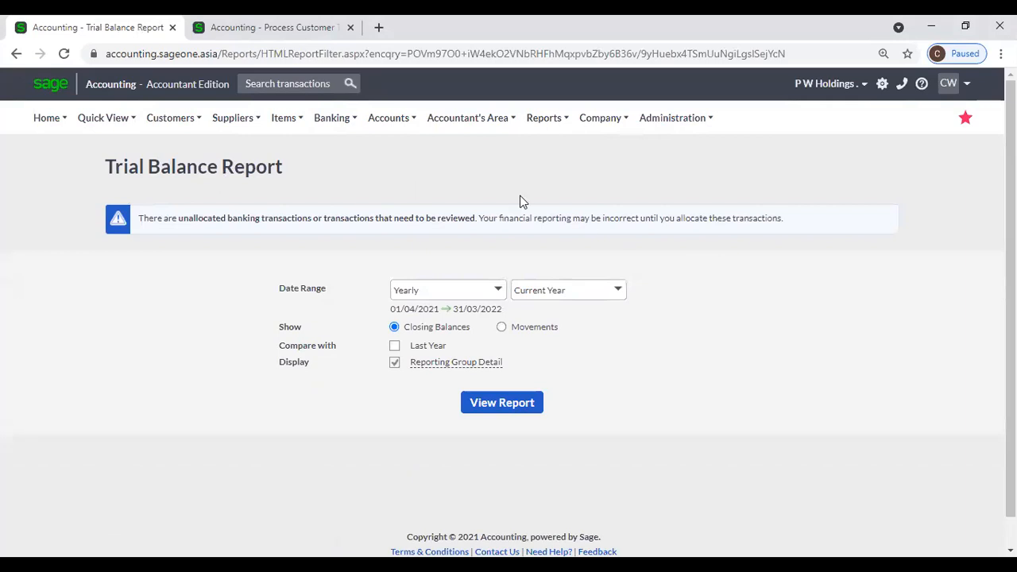
Step: Open the List of Stakeholders from the Accountant's Area and view the listed shareholders and shares held
click(469, 117)
mouse_move(500, 296)
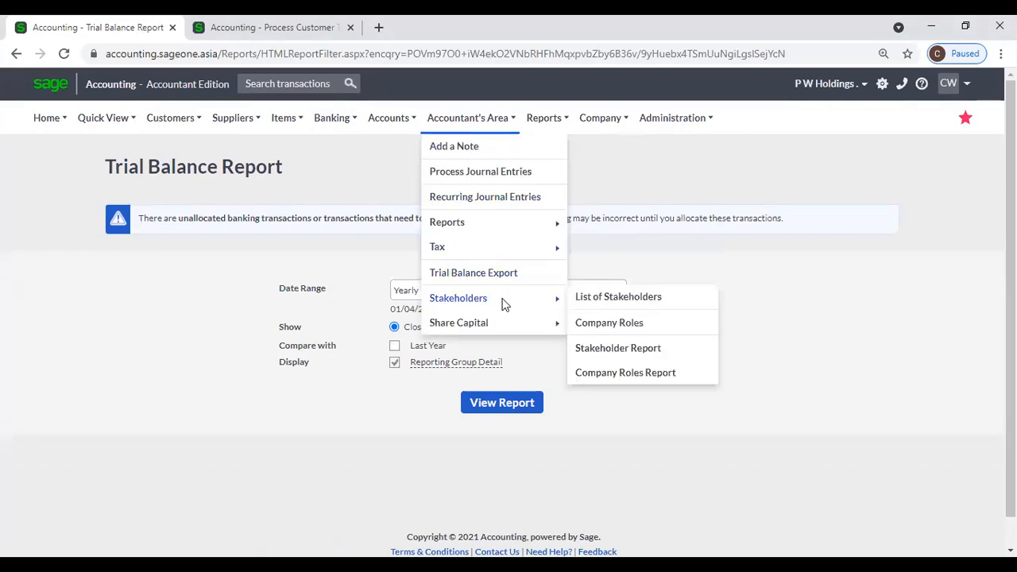
click(666, 298)
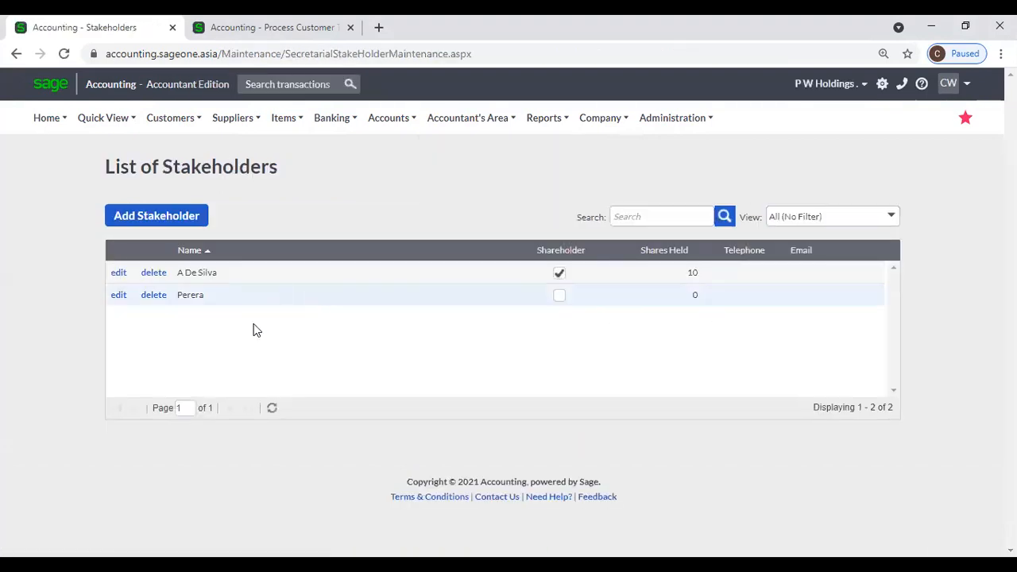
click(477, 121)
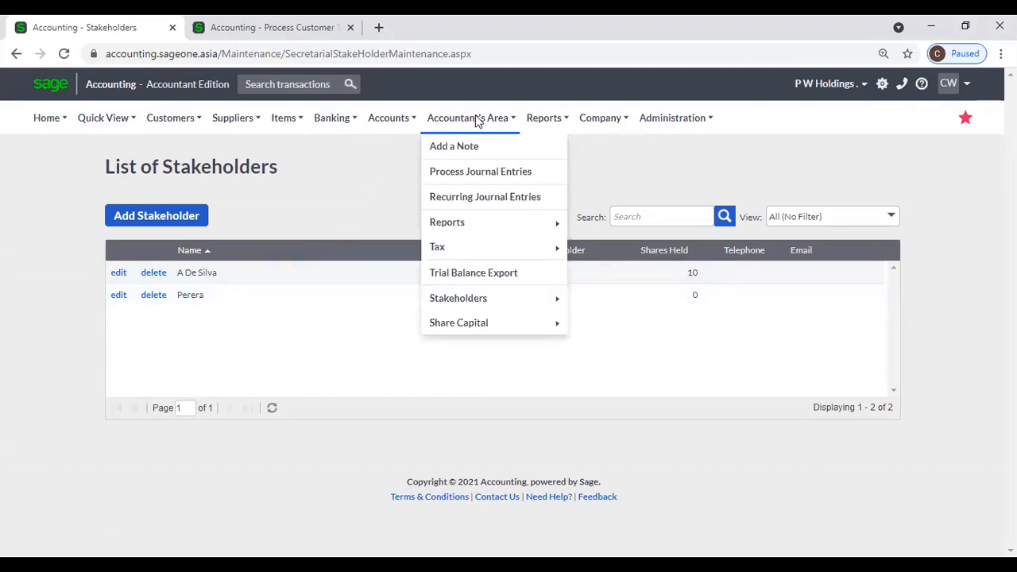
mouse_move(480, 307)
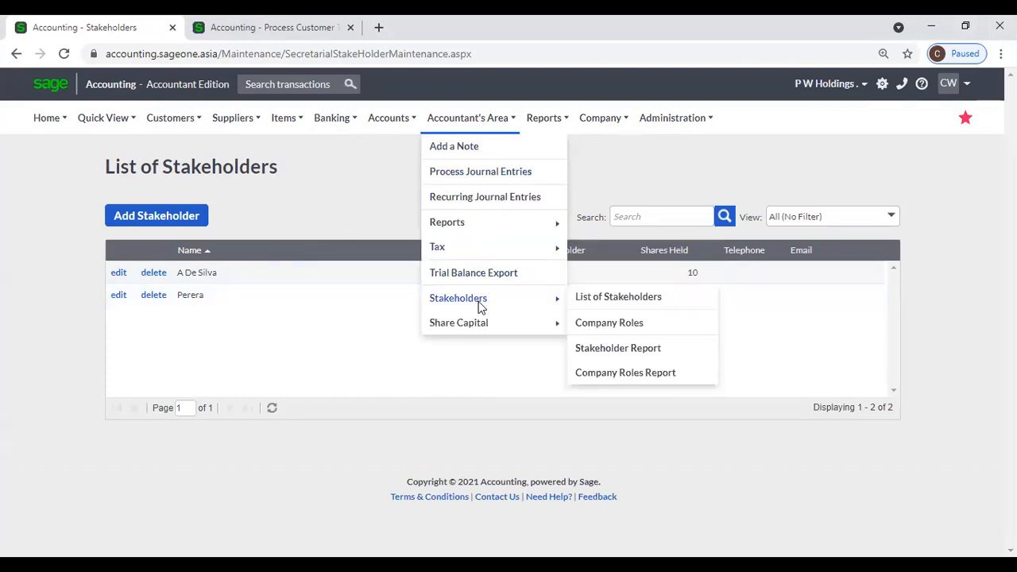
click(598, 307)
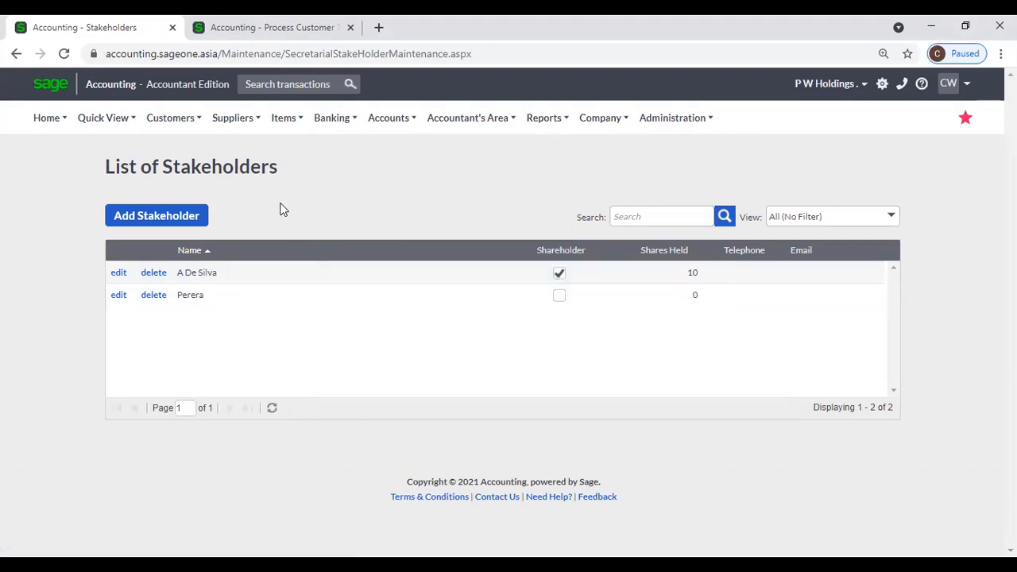
Step: Start a new stakeholder record, look over its contact fields and enter A as the placeholder stakeholder name
click(198, 216)
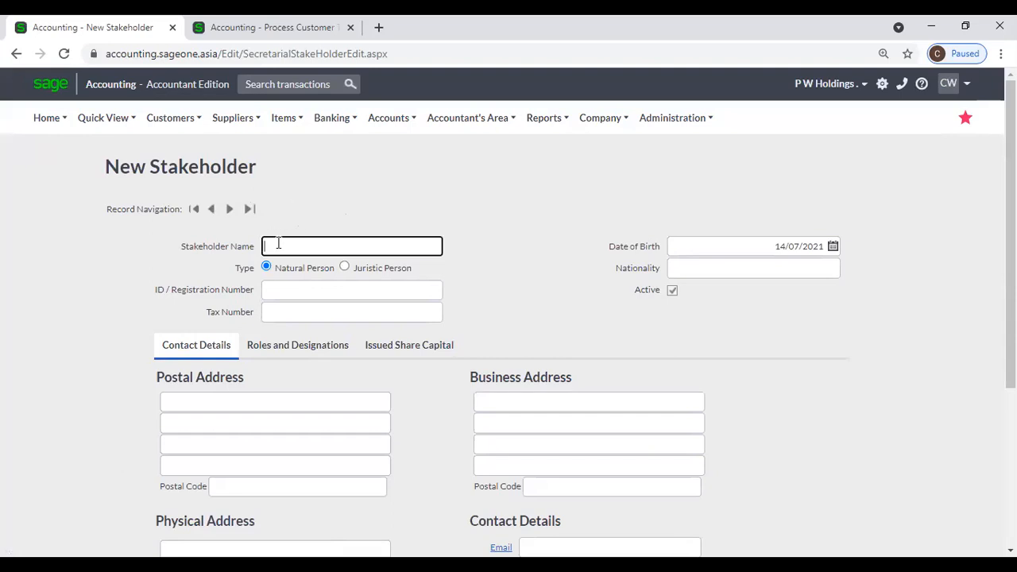
scroll(494, 242, down, 1)
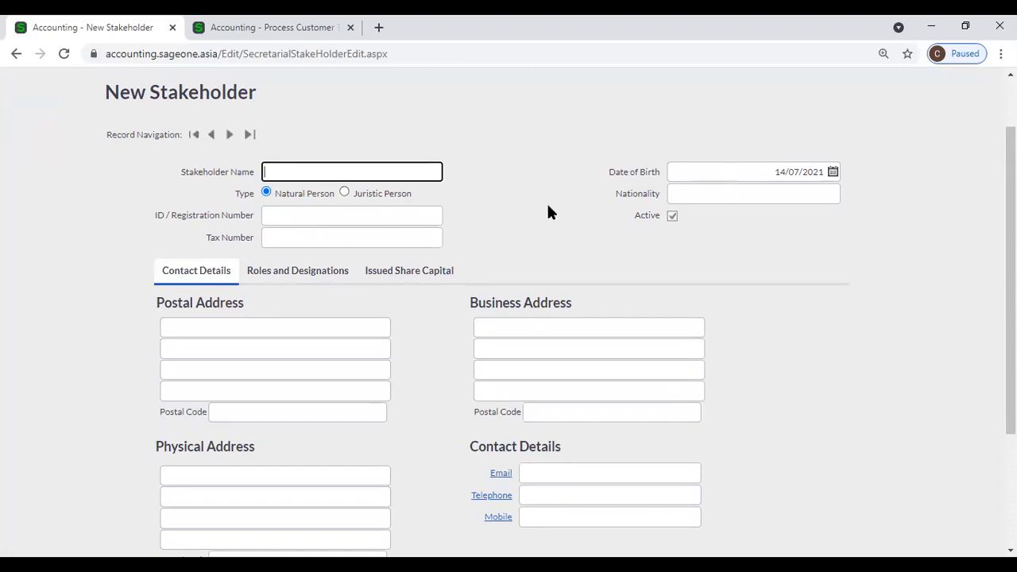
scroll(548, 212, down, 1)
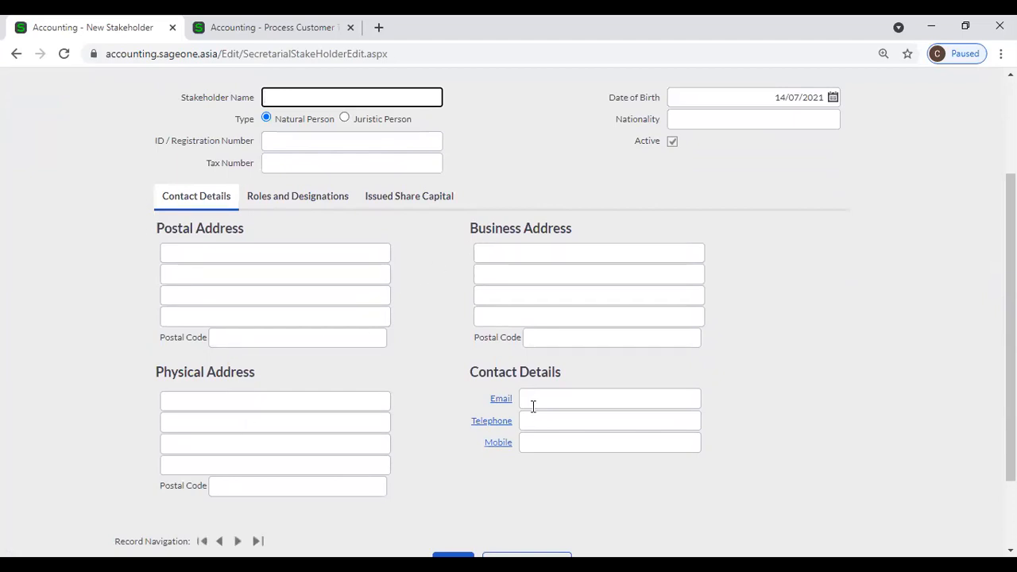
text(A)
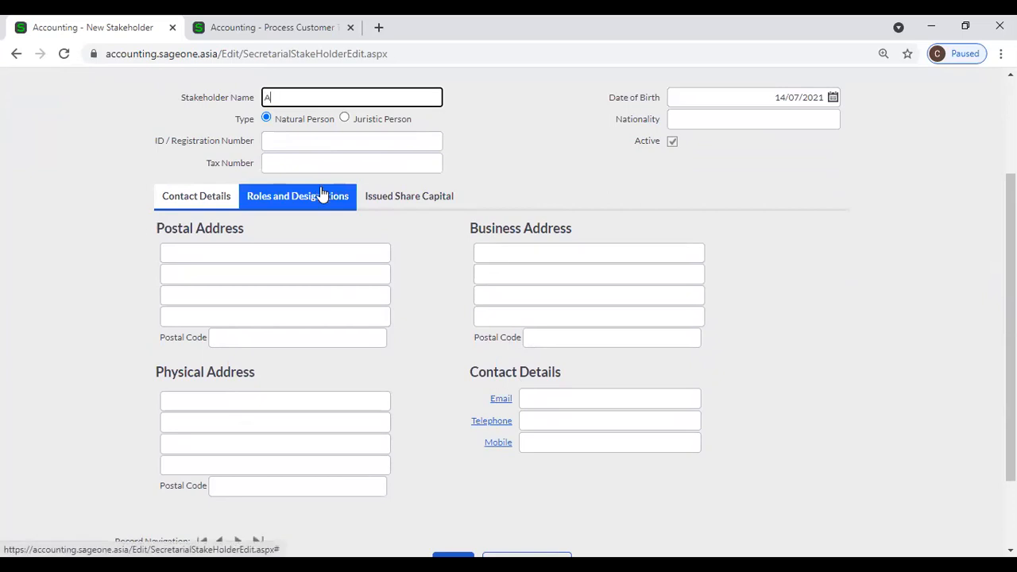
Step: Mark the new stakeholder as a shareholder in the ownership section of Roles and Designations
click(302, 203)
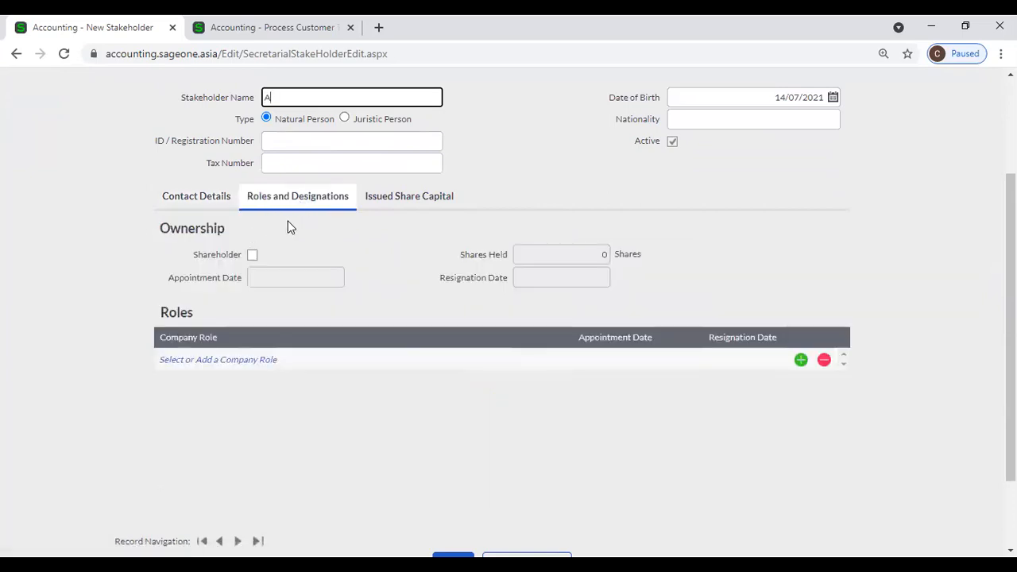
click(253, 255)
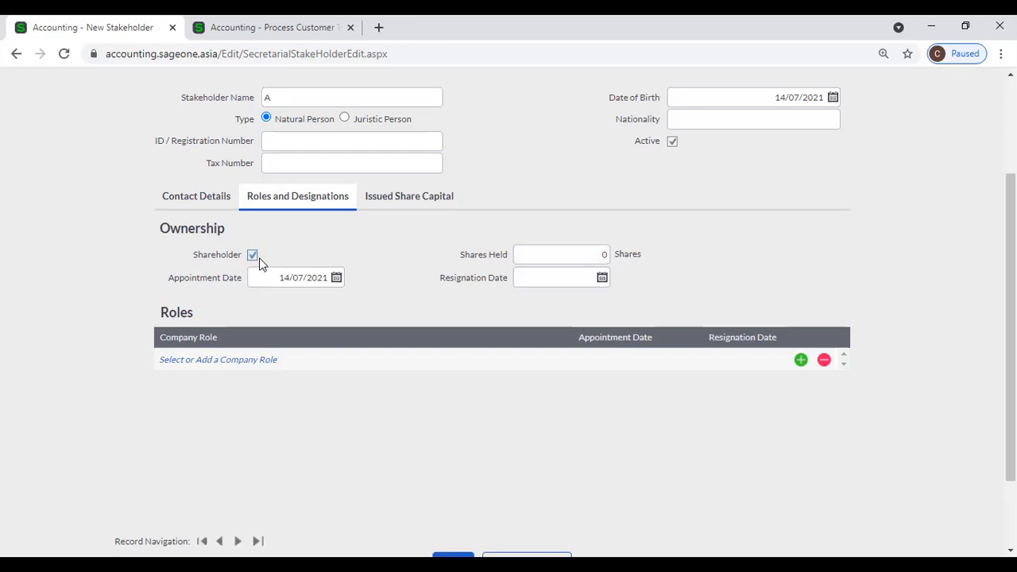
scroll(304, 262, up, 1)
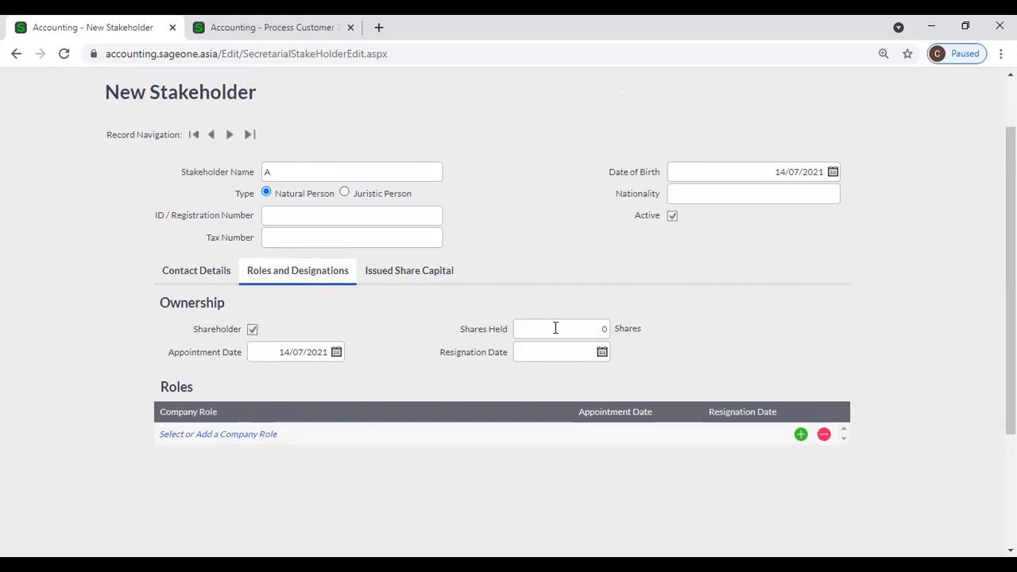
Step: Examine the new stakeholder's Issued Share Capital fields for share class and allotment date, and review its Roles and Designations and Contact Details
click(399, 273)
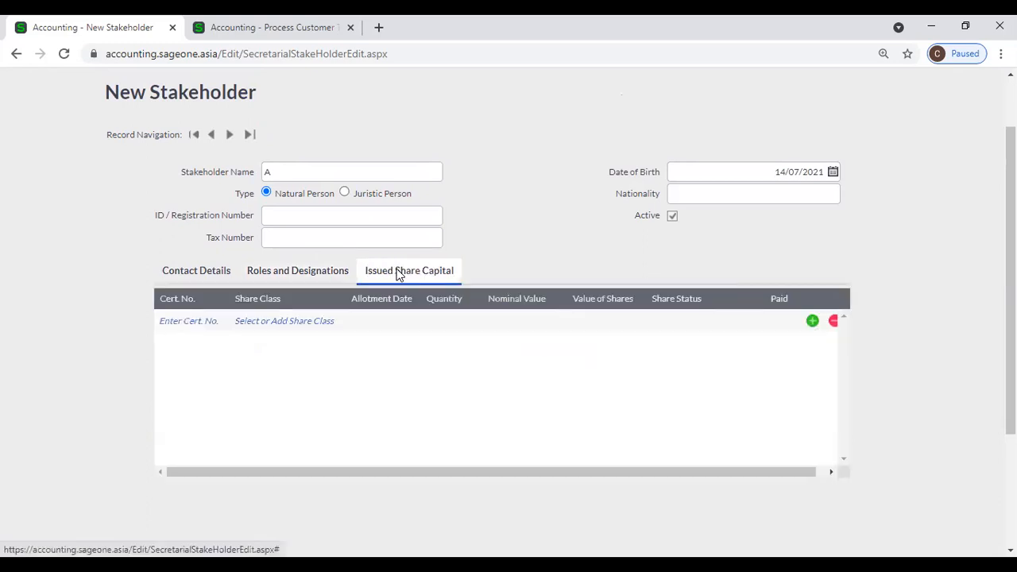
click(281, 318)
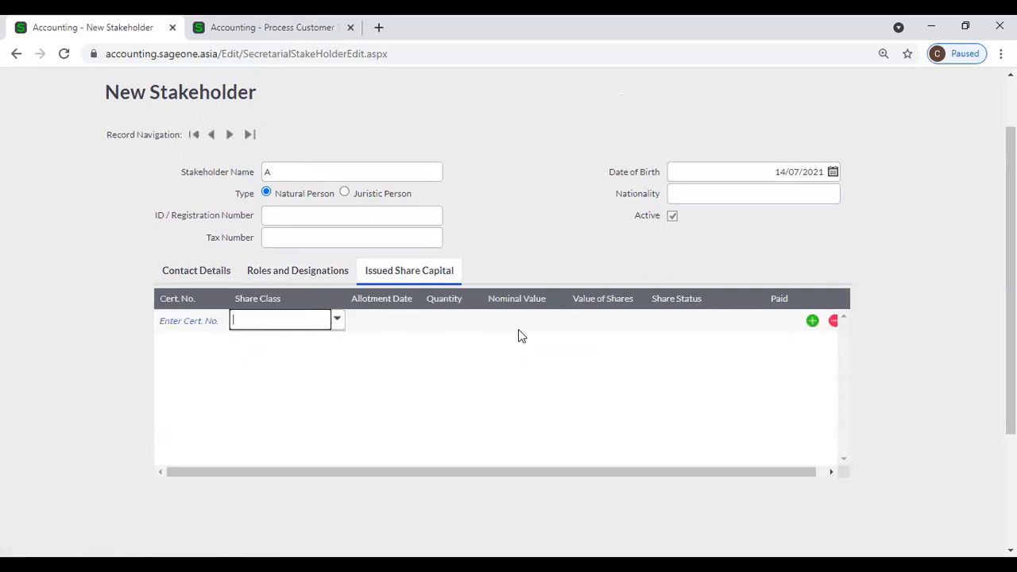
click(337, 319)
click(380, 319)
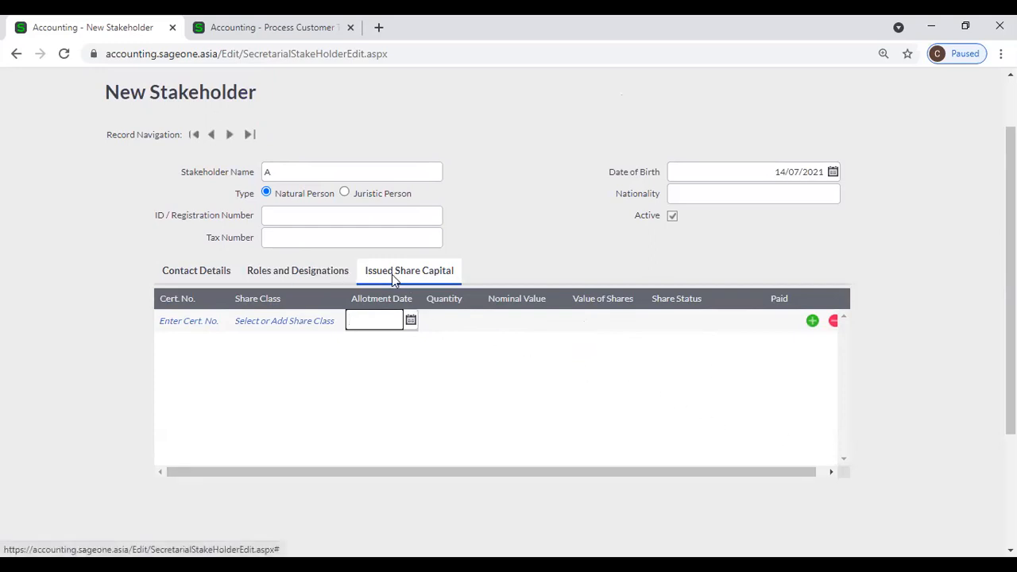
click(278, 275)
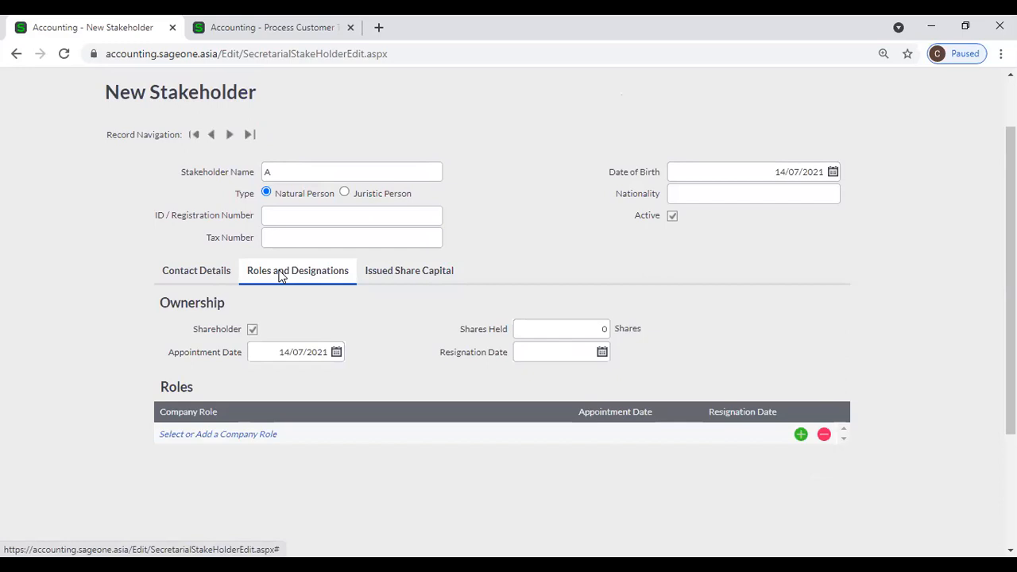
click(163, 275)
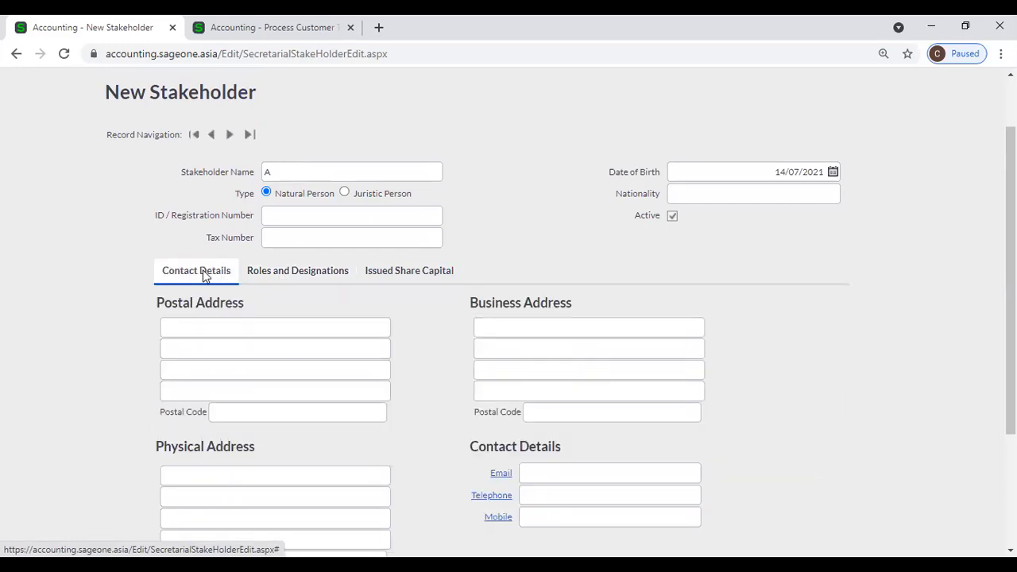
scroll(379, 309, up, 1)
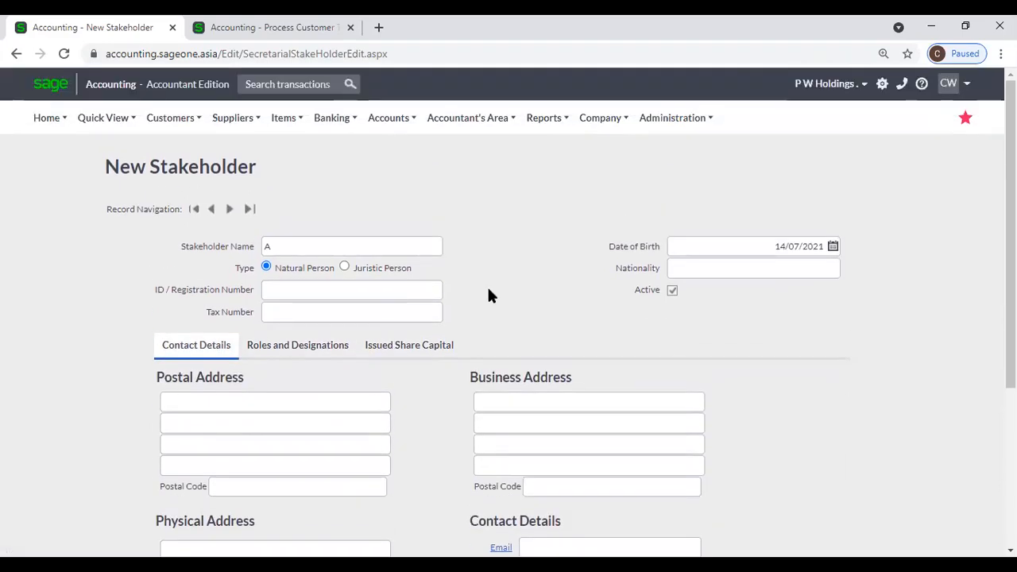
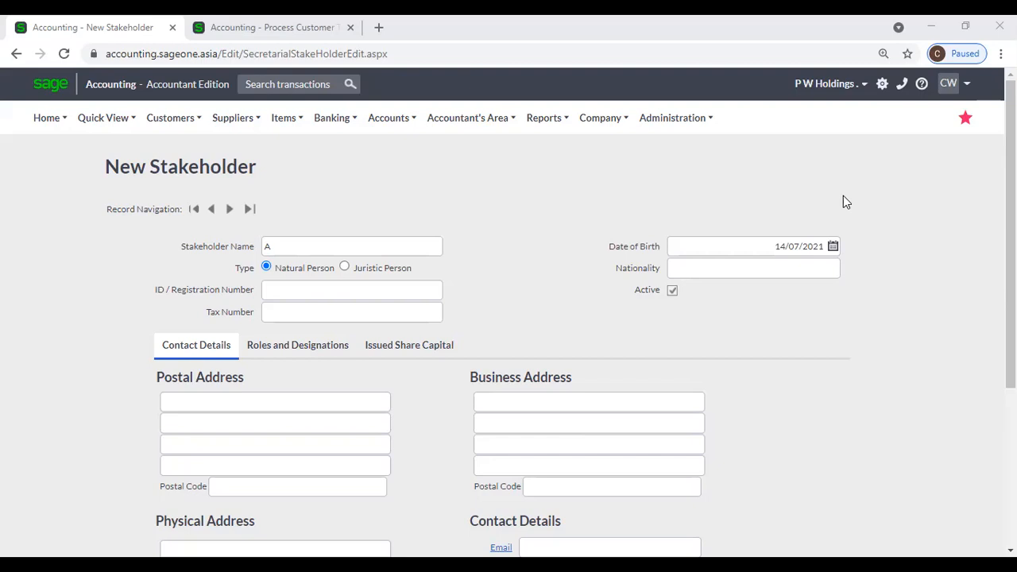
Step: Open the Company Roles list from the Accountant's Area, view the blank New Company Role form and return to the list
mouse_move(475, 129)
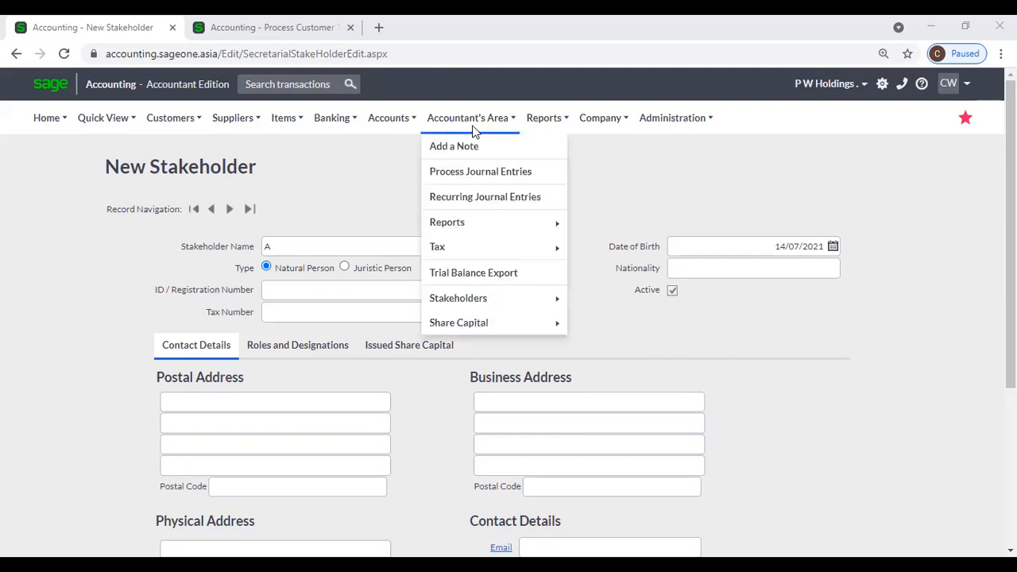
mouse_move(514, 304)
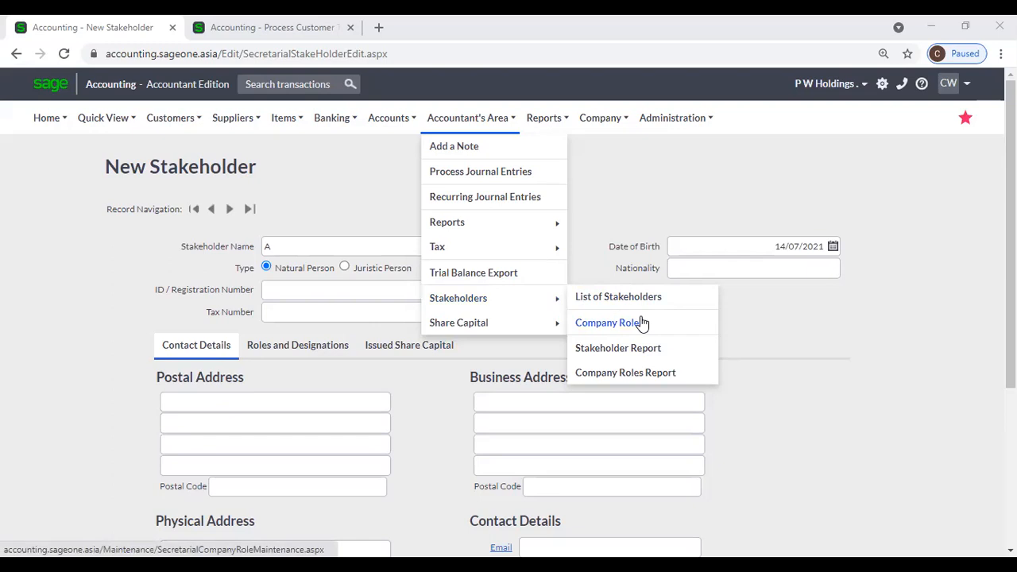
mouse_move(483, 240)
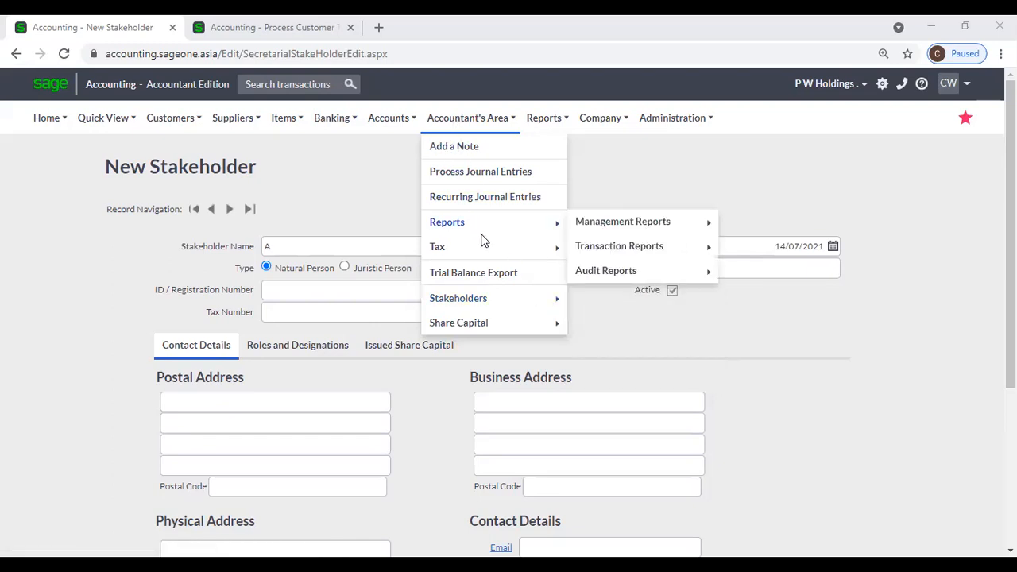
mouse_move(479, 297)
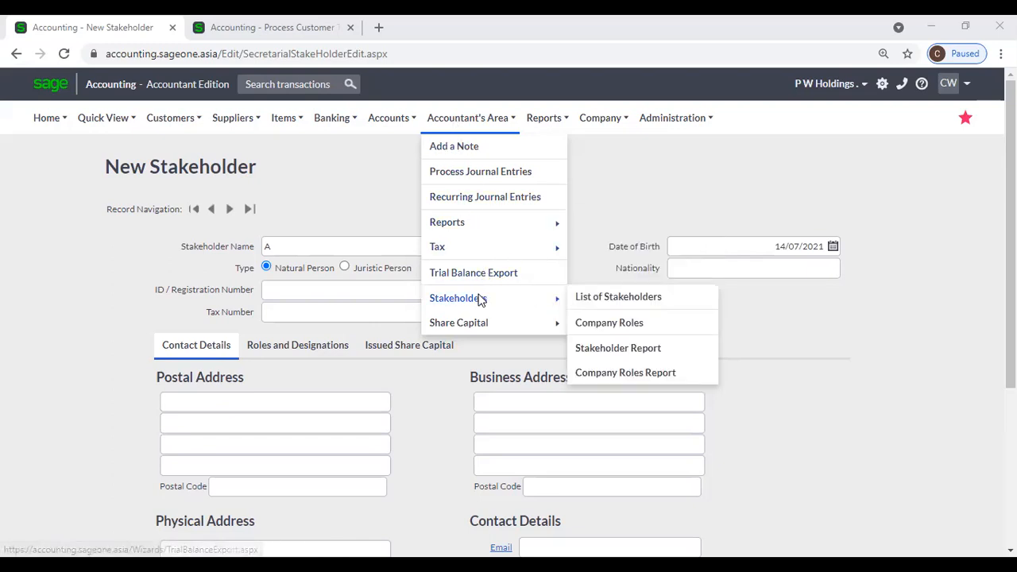
click(669, 322)
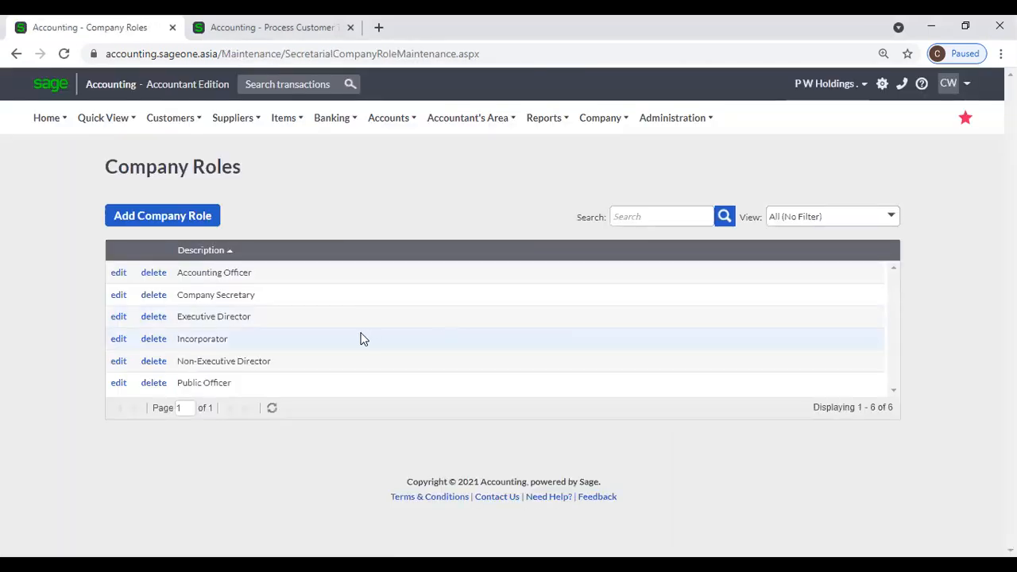
click(174, 222)
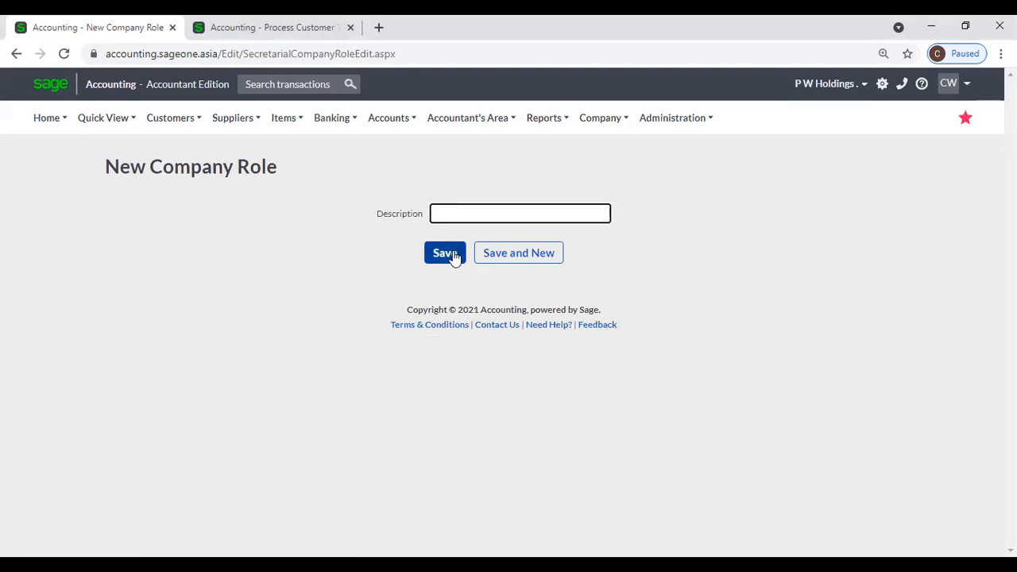
click(16, 53)
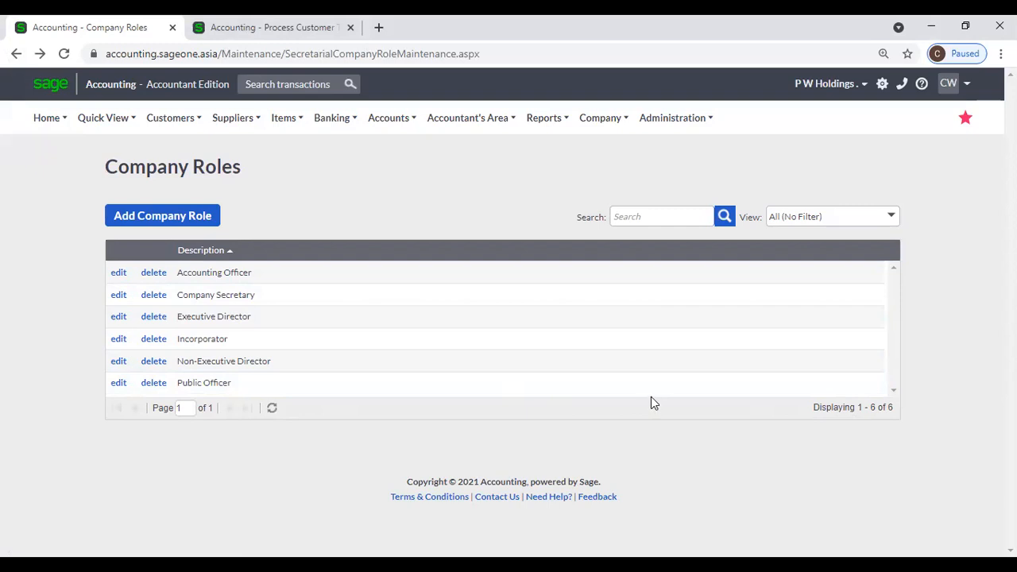
Step: Open the Stakeholder Report from the Accountant's Area and view it in Summary style
click(452, 124)
mouse_move(465, 301)
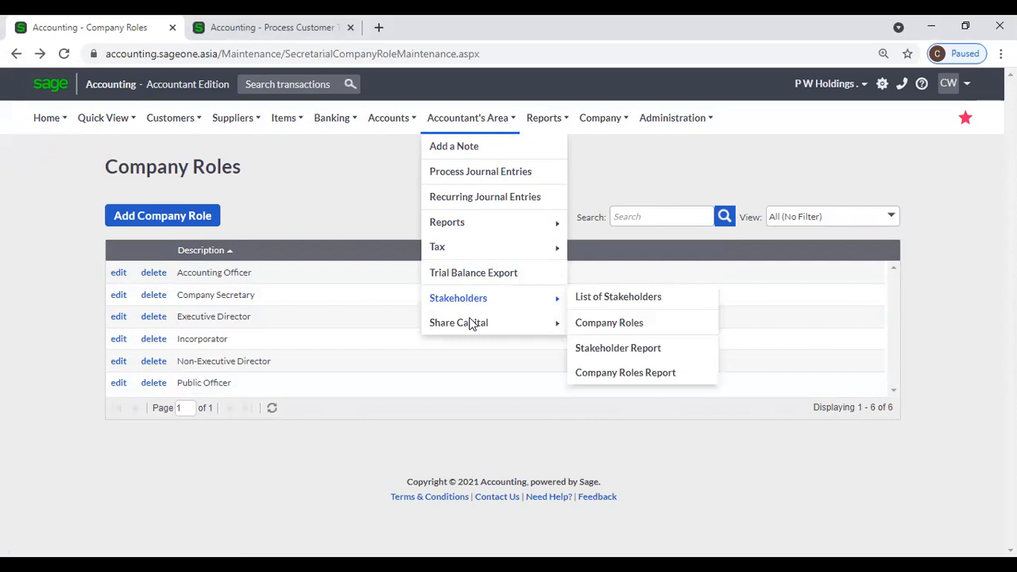
click(629, 355)
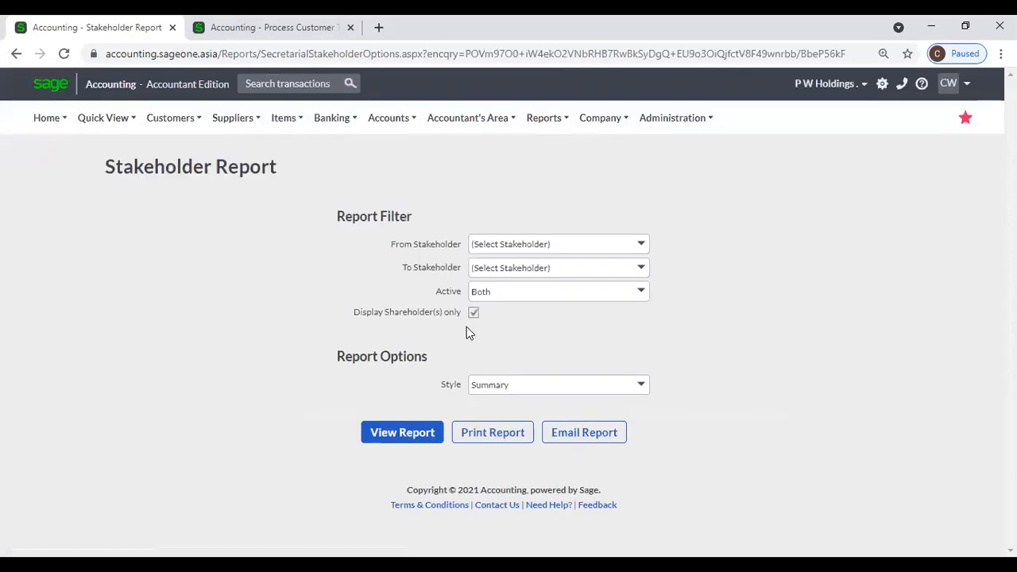
click(426, 435)
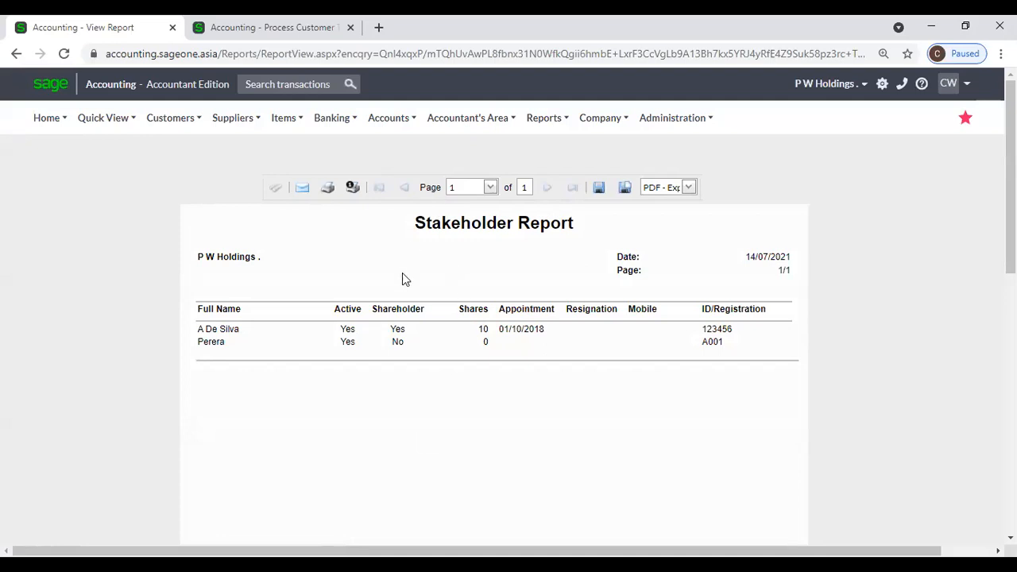
Step: Run the Stakeholder Report again in Detailed style with the Display Shareholder(s) only option cleared
click(436, 127)
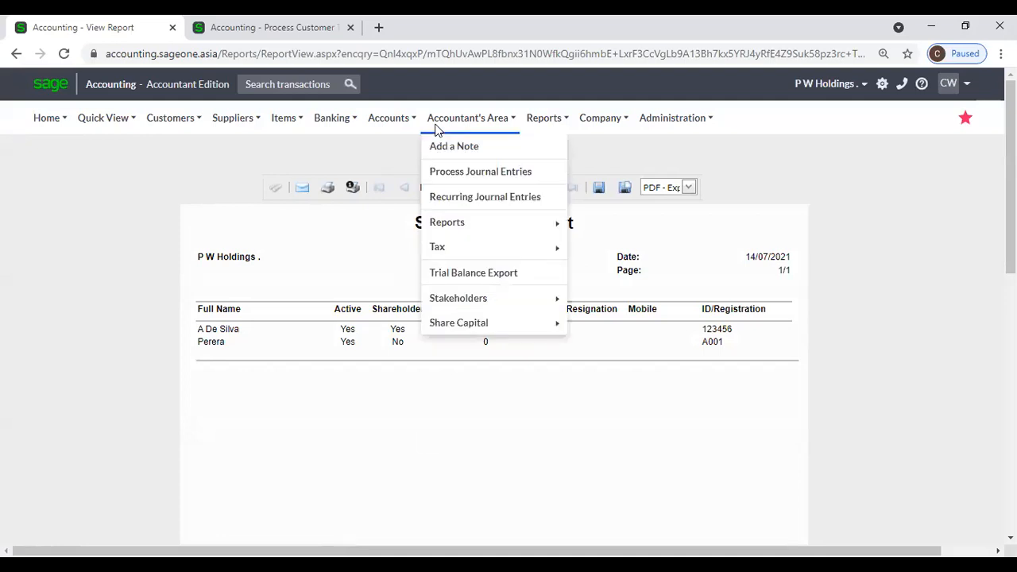
mouse_move(469, 307)
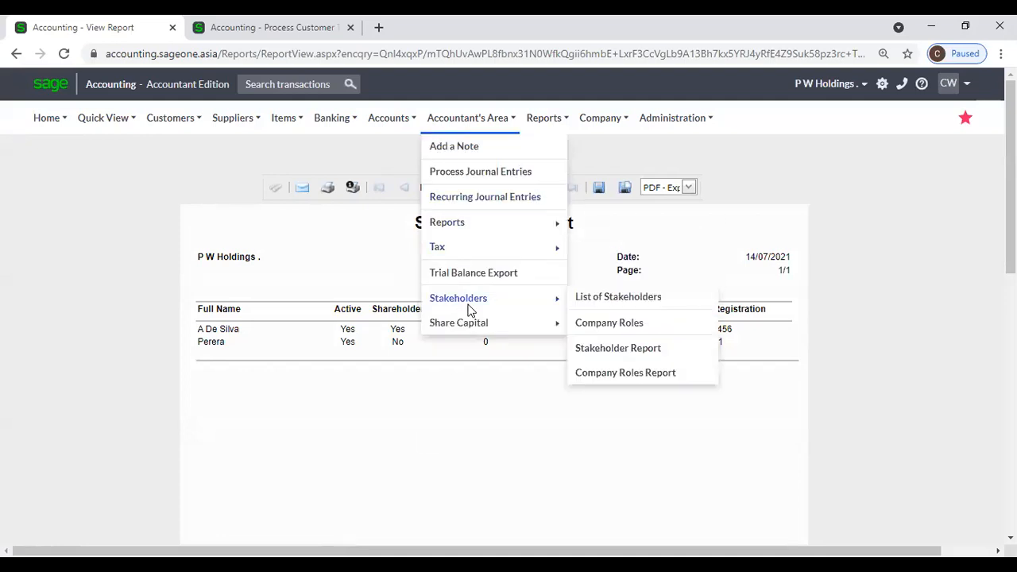
click(628, 349)
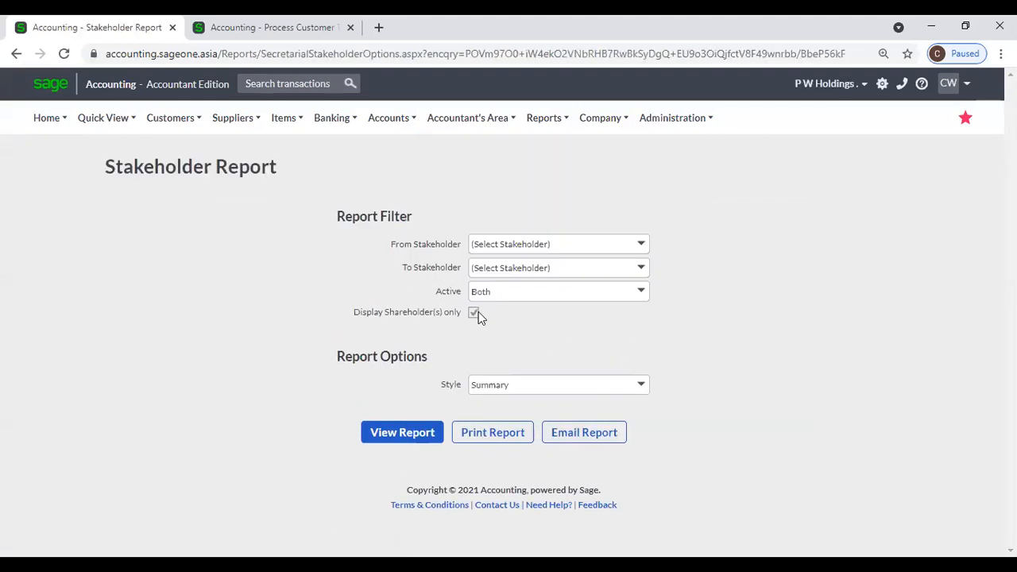
click(475, 313)
click(473, 313)
click(641, 386)
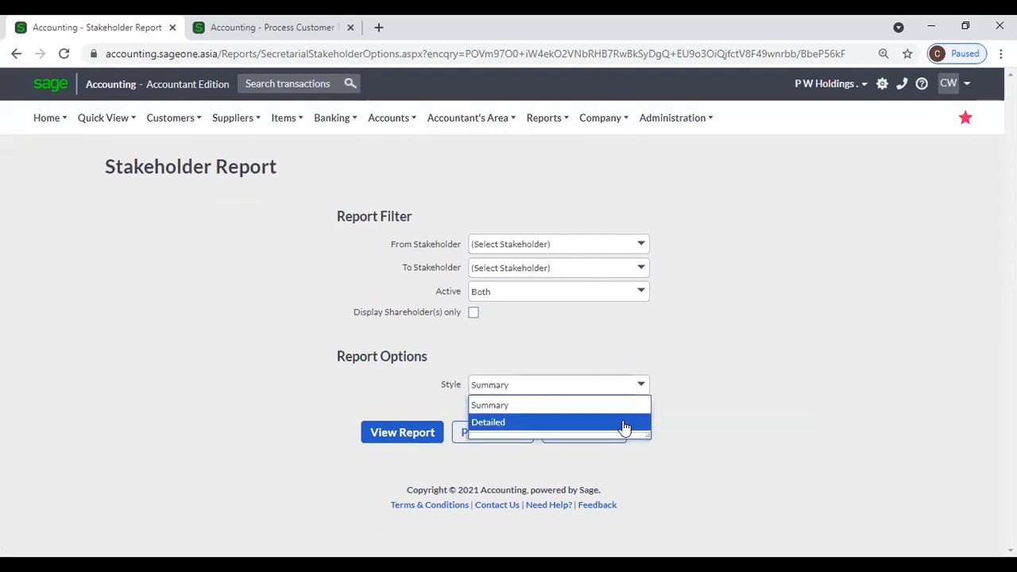
click(626, 422)
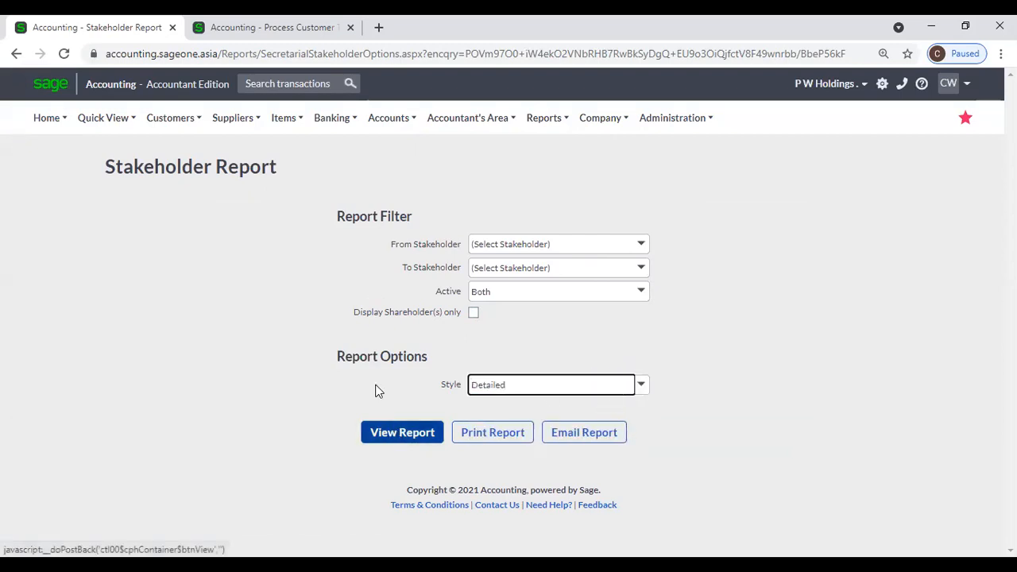
click(400, 441)
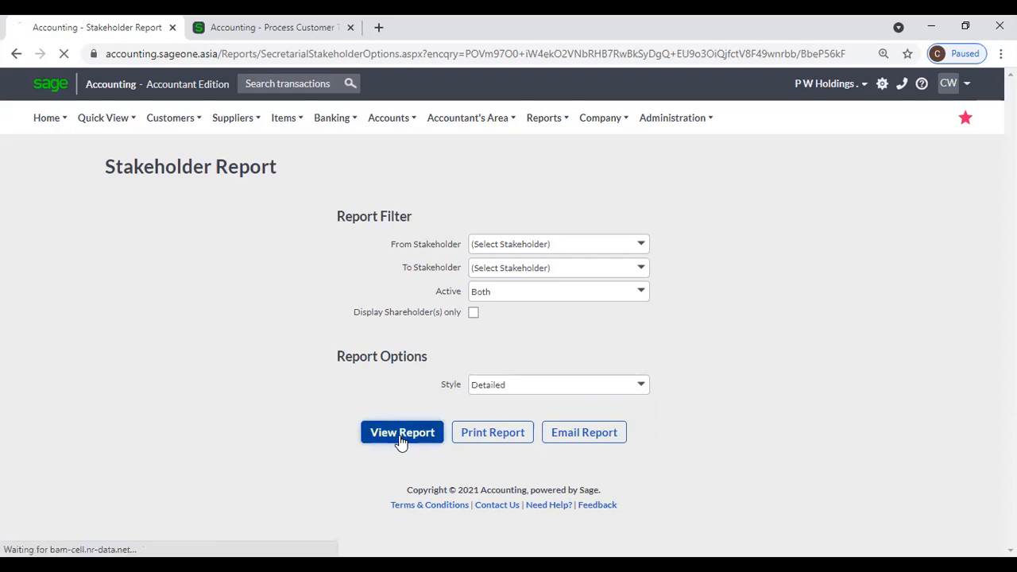
Step: Review the detailed Stakeholder Report and open the Company Roles Report from the Accountant's Area
scroll(488, 346, down, 2)
scroll(492, 349, up, 2)
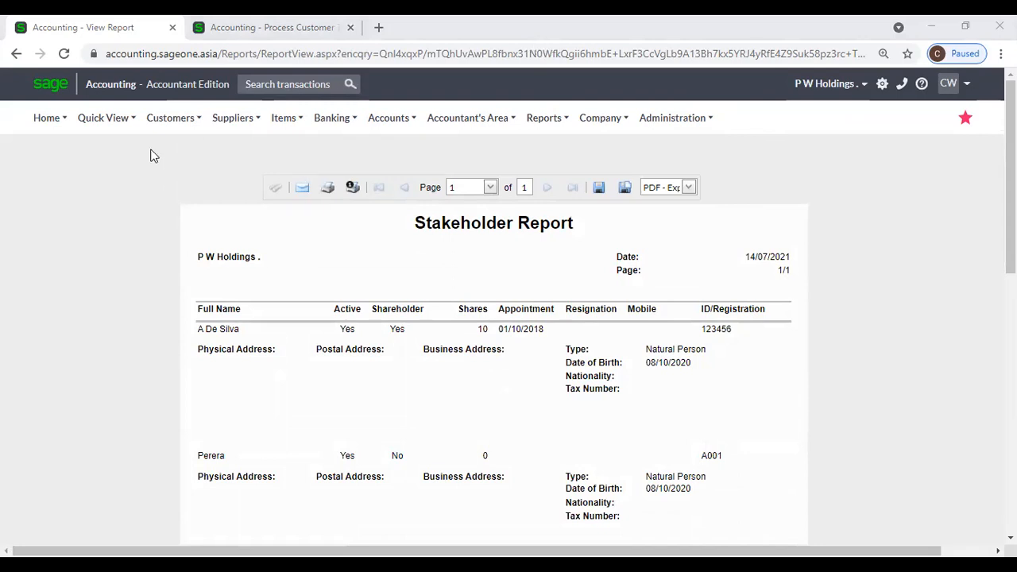
click(427, 132)
mouse_move(477, 299)
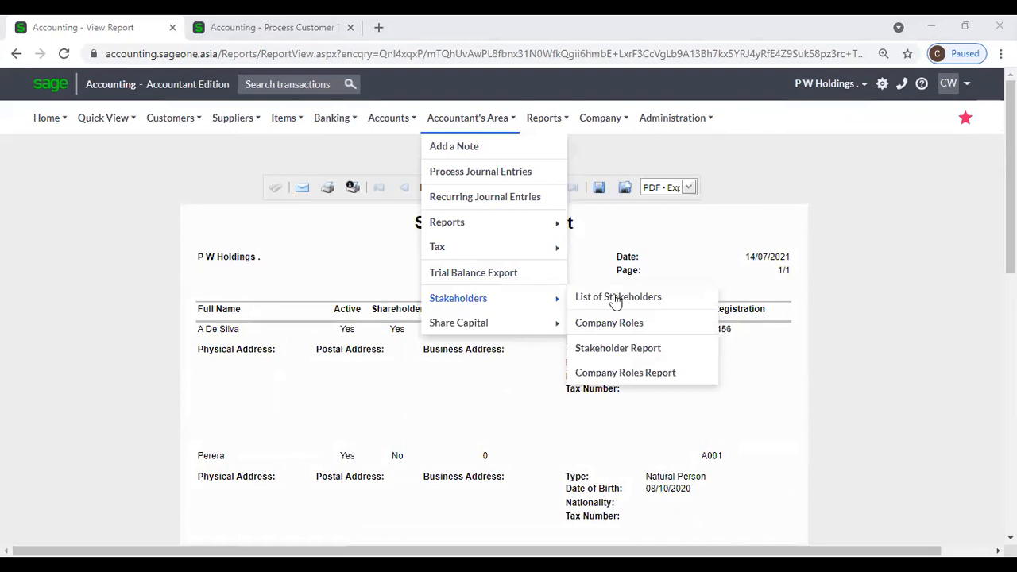
click(648, 373)
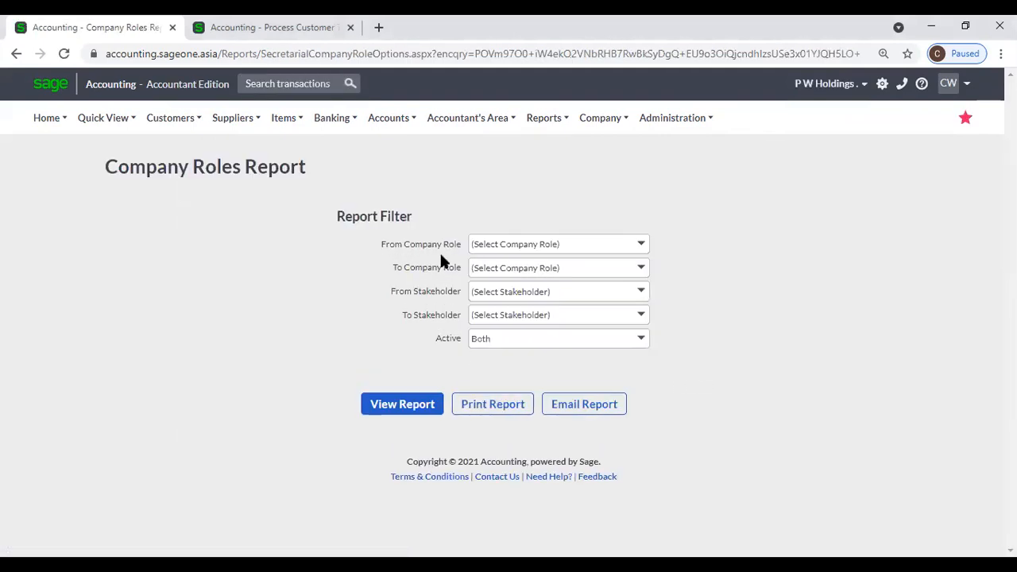
Step: Check the Company Role and Stakeholder filter choices, and view the Company Roles Report unfiltered with Active set to Both
click(648, 249)
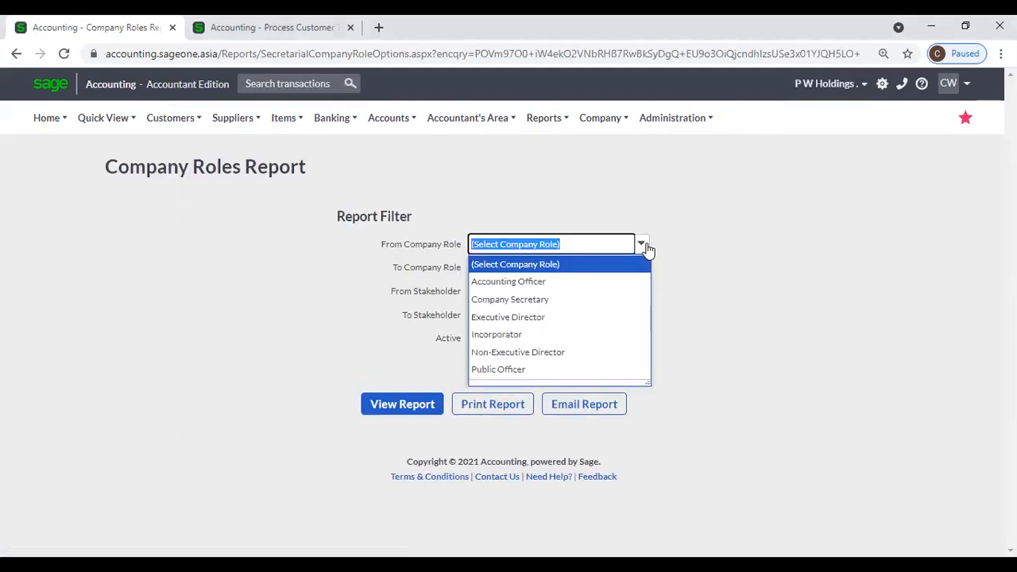
click(648, 250)
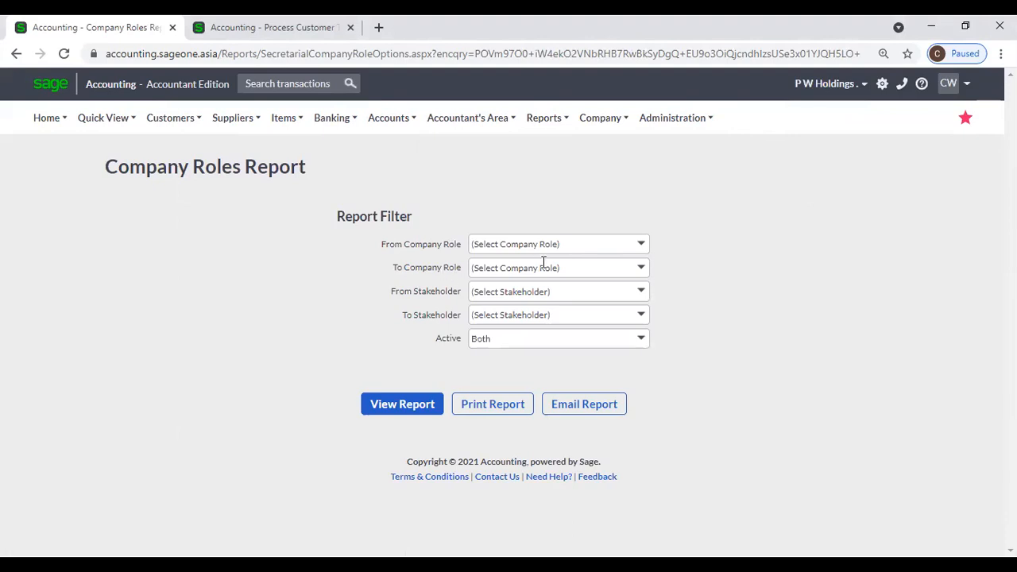
click(643, 297)
click(726, 304)
click(380, 410)
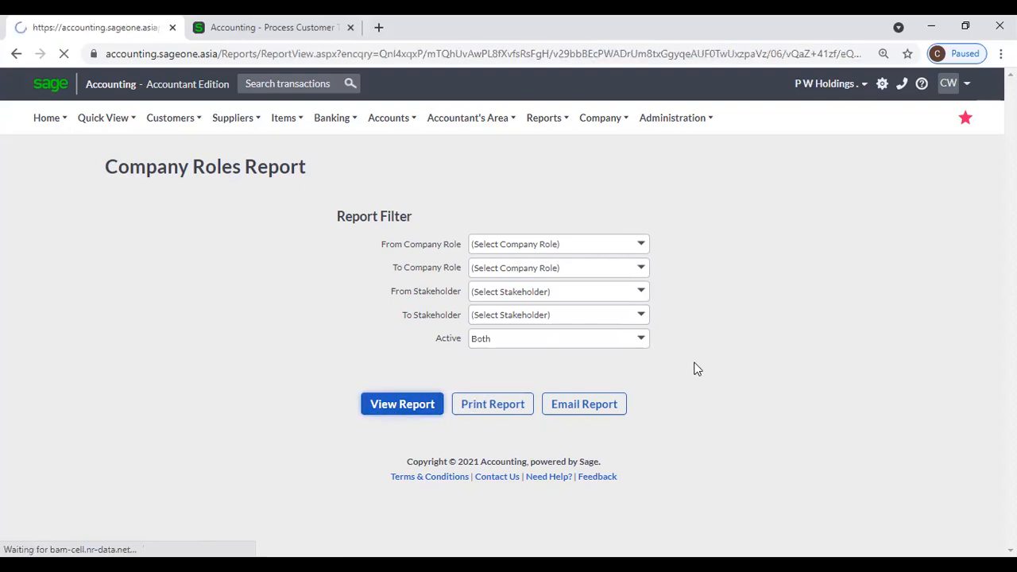
scroll(694, 368, down, 1)
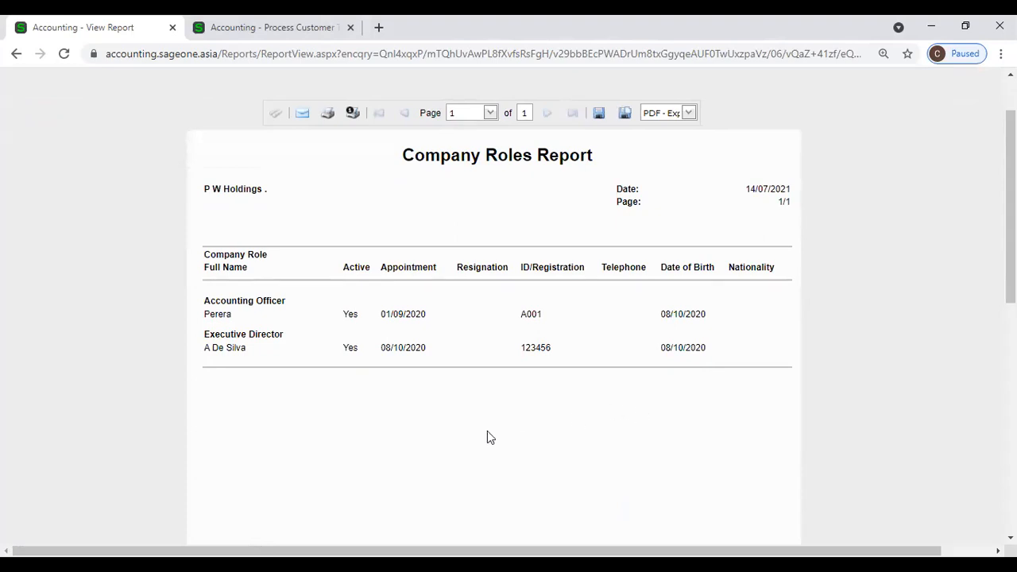
scroll(487, 432, up, 1)
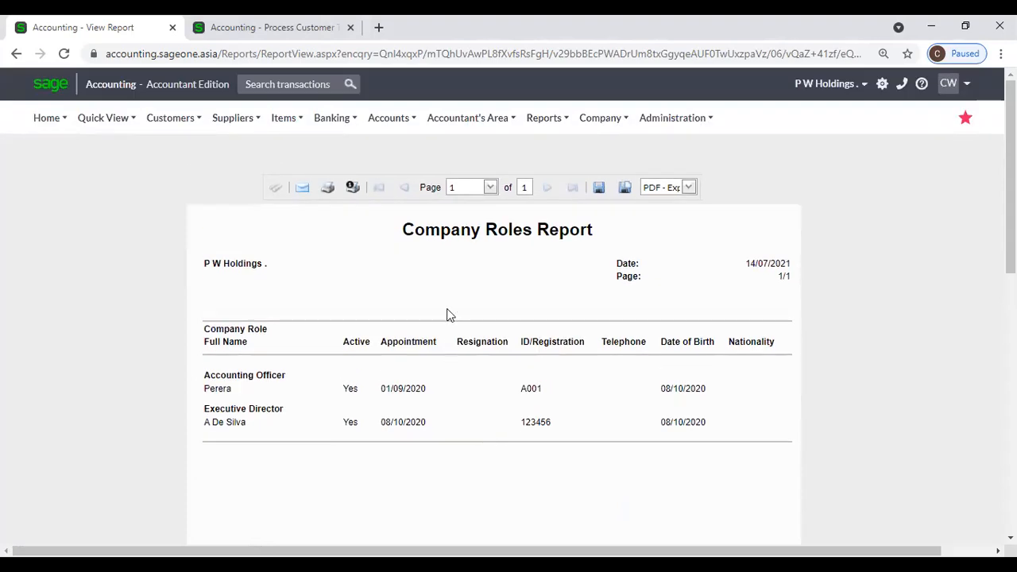
Step: Open the List of Authorised Share Capital from the Accountant's Area
click(448, 118)
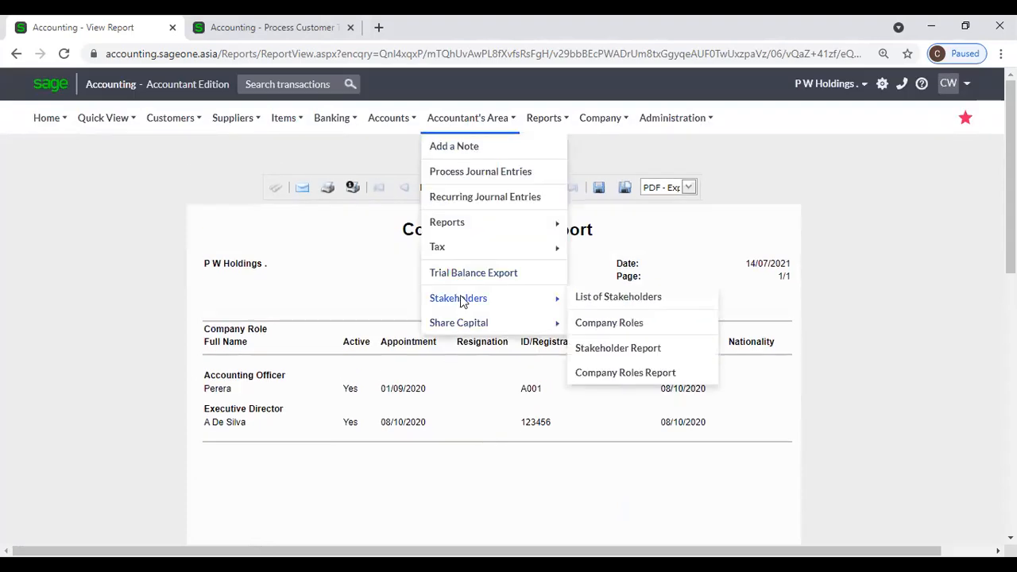
mouse_move(465, 317)
click(627, 322)
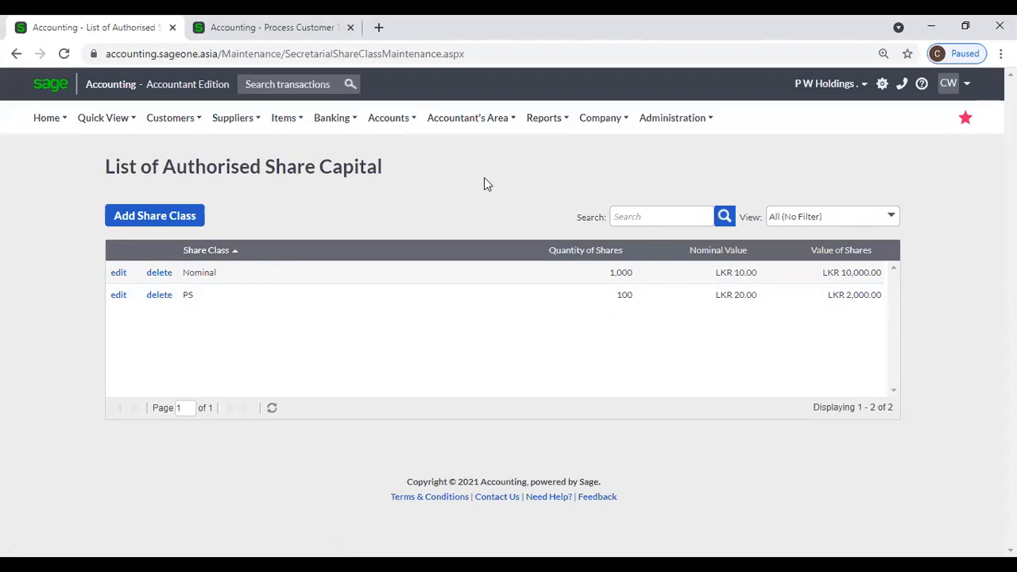
Step: Run the Share Register Report for all shareholders and share classes with Active status, and return to its filter page
click(469, 117)
mouse_move(469, 310)
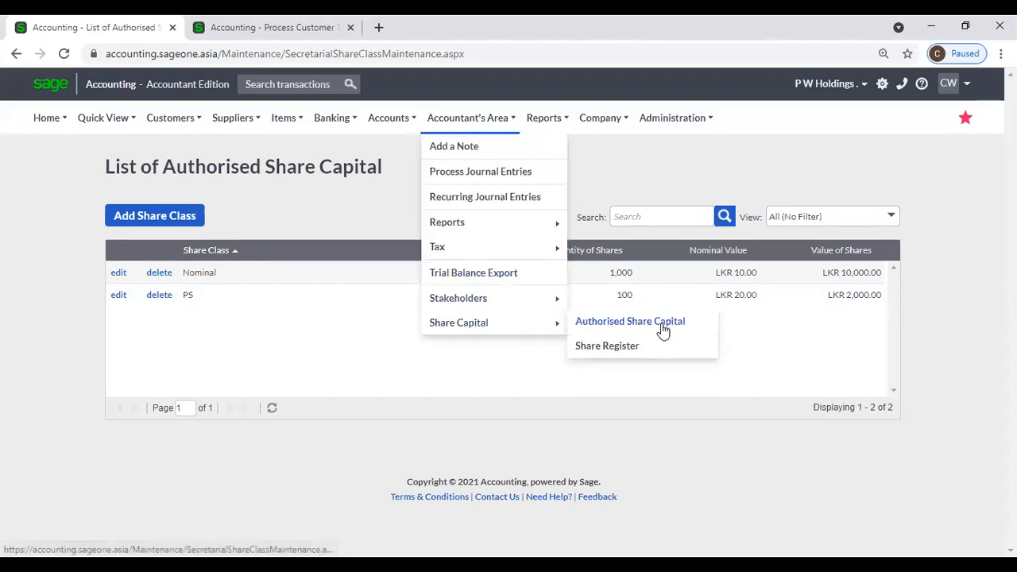
click(642, 347)
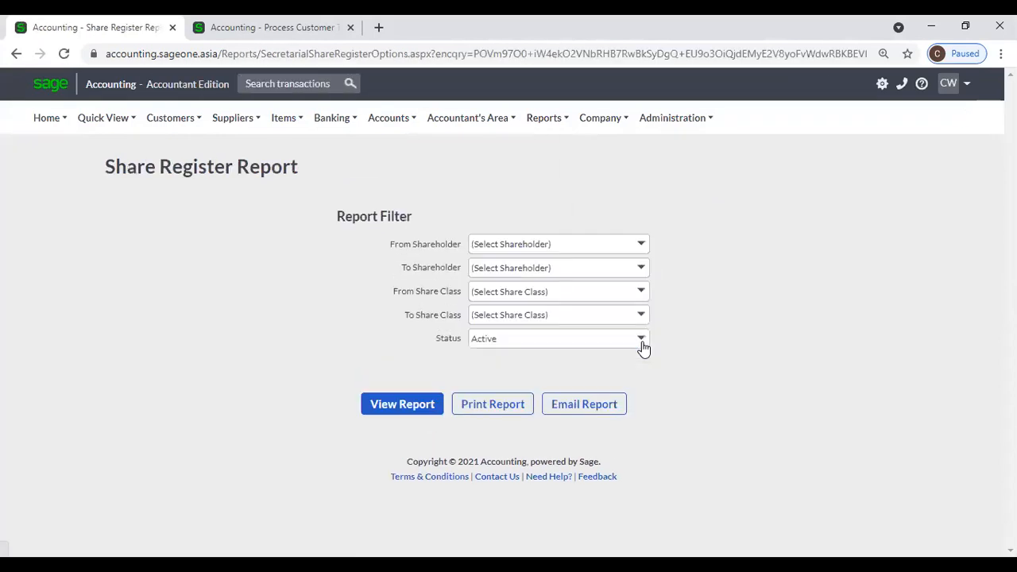
click(420, 406)
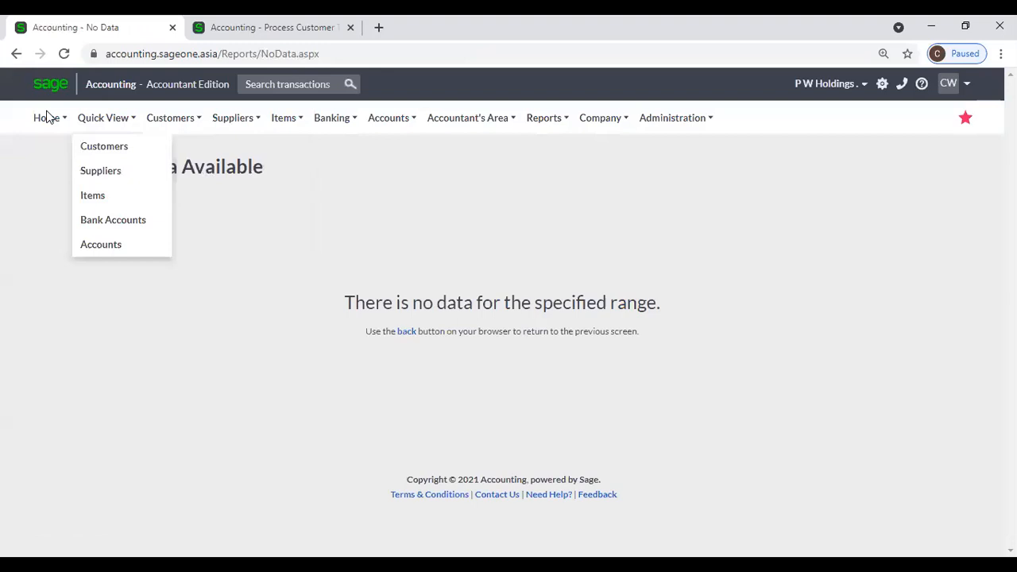
key(alt+Left)
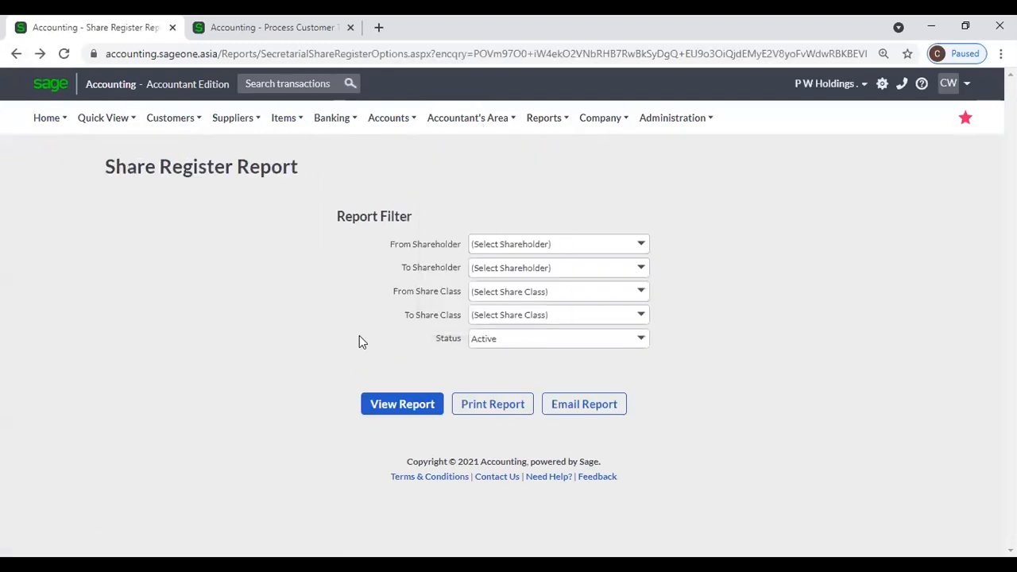
Step: Return from the Share Register Report to the List of Authorised Share Capital
mouse_move(453, 127)
mouse_move(458, 310)
mouse_move(485, 322)
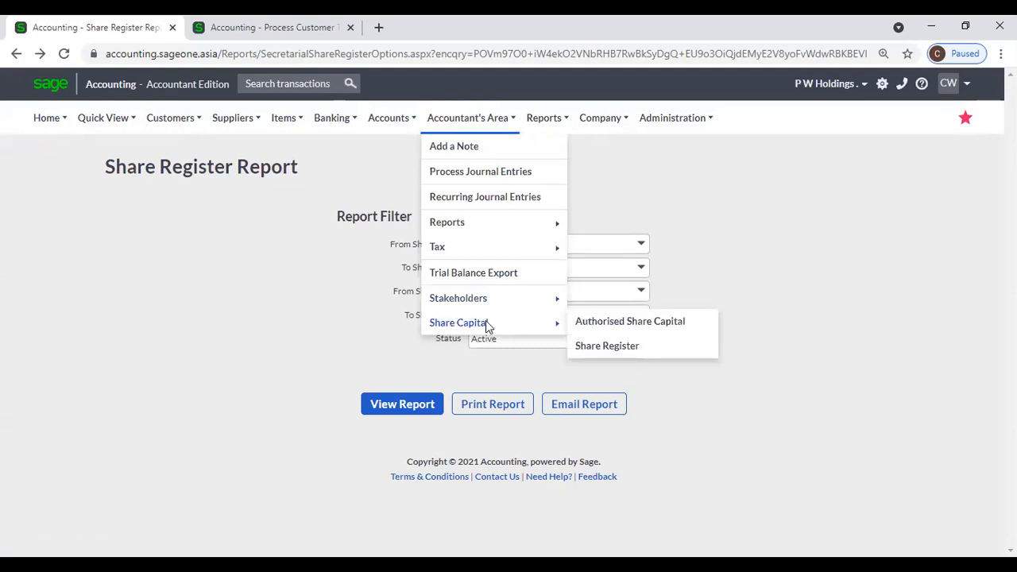
click(682, 322)
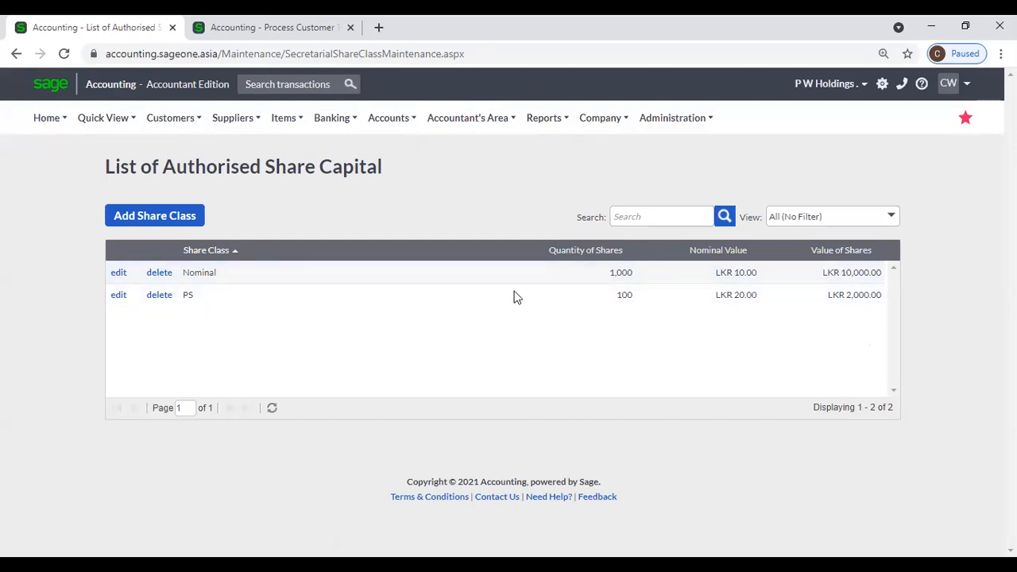
Step: Open the List of Stakeholders from the Accountant's Area and start a new stakeholder
click(457, 119)
mouse_move(473, 299)
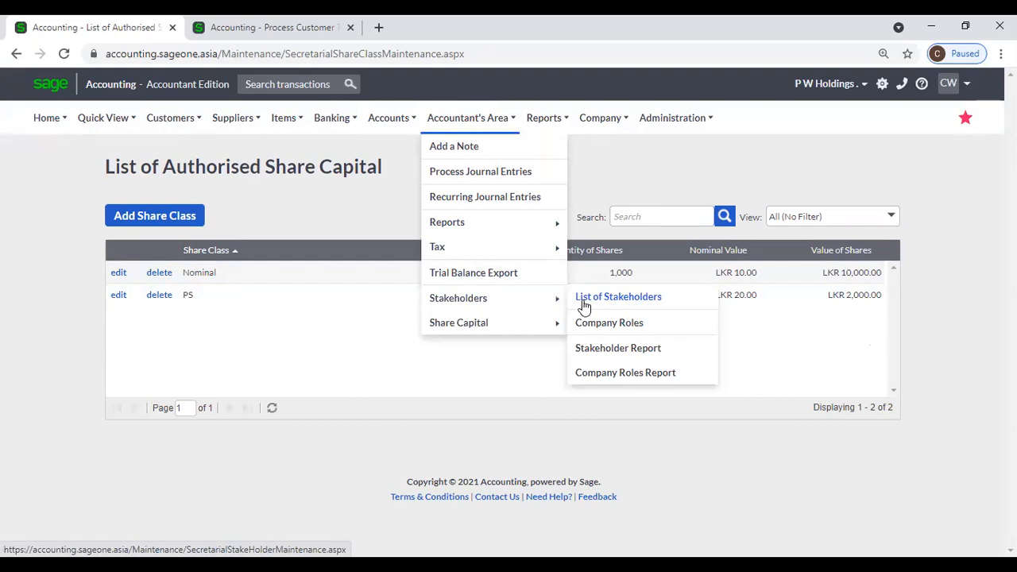
mouse_move(537, 325)
mouse_move(521, 304)
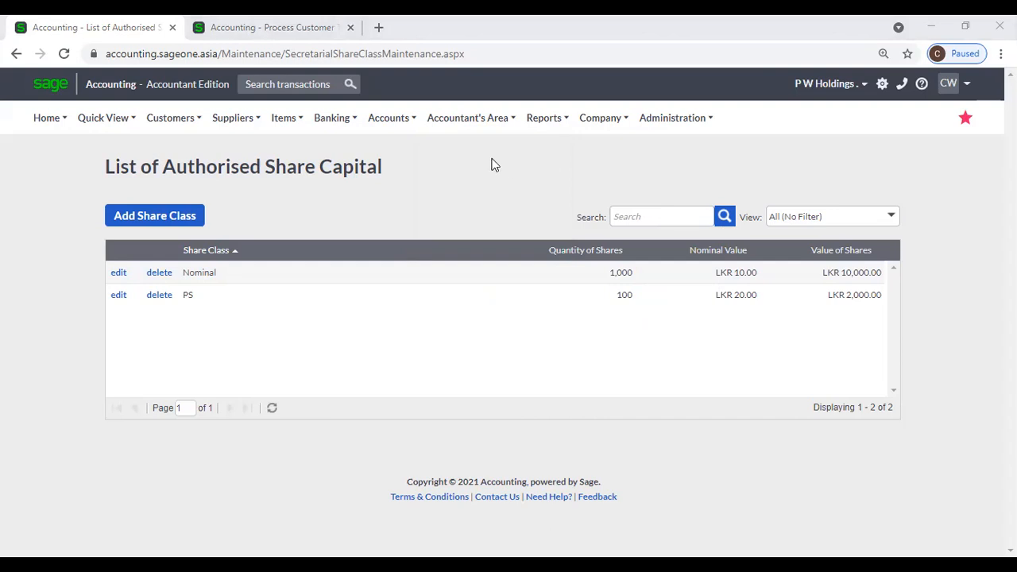
click(474, 119)
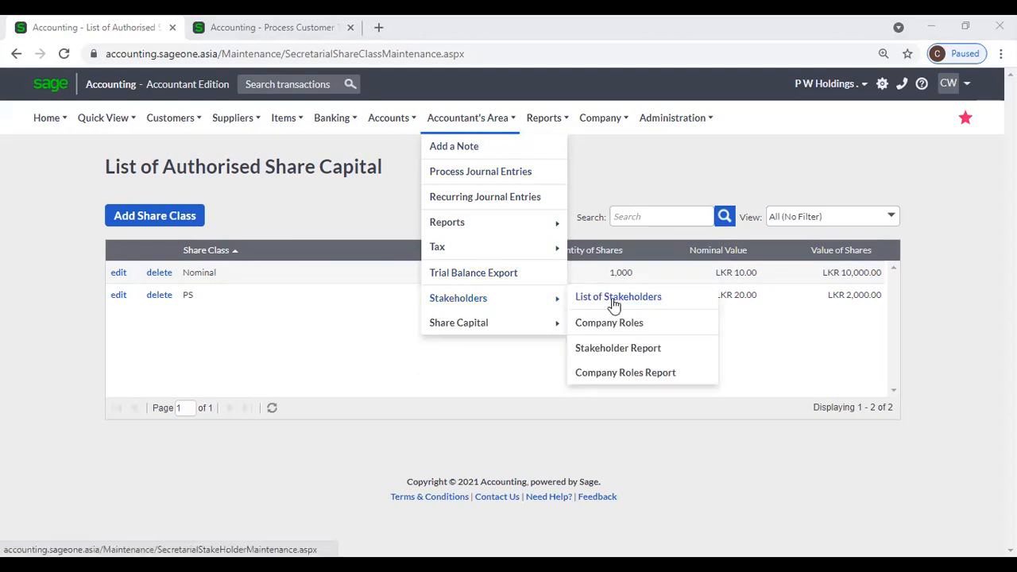
click(613, 302)
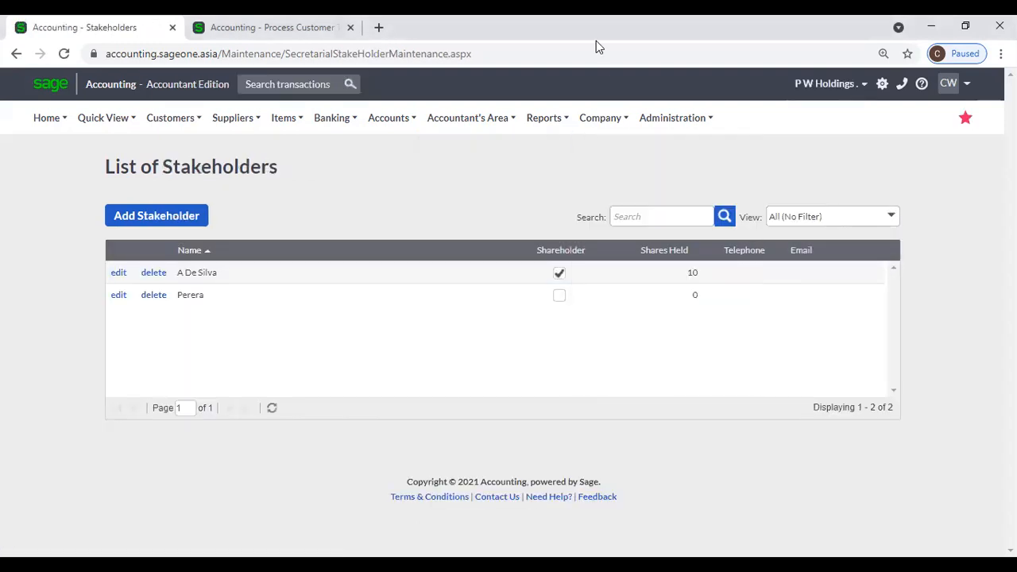
click(203, 222)
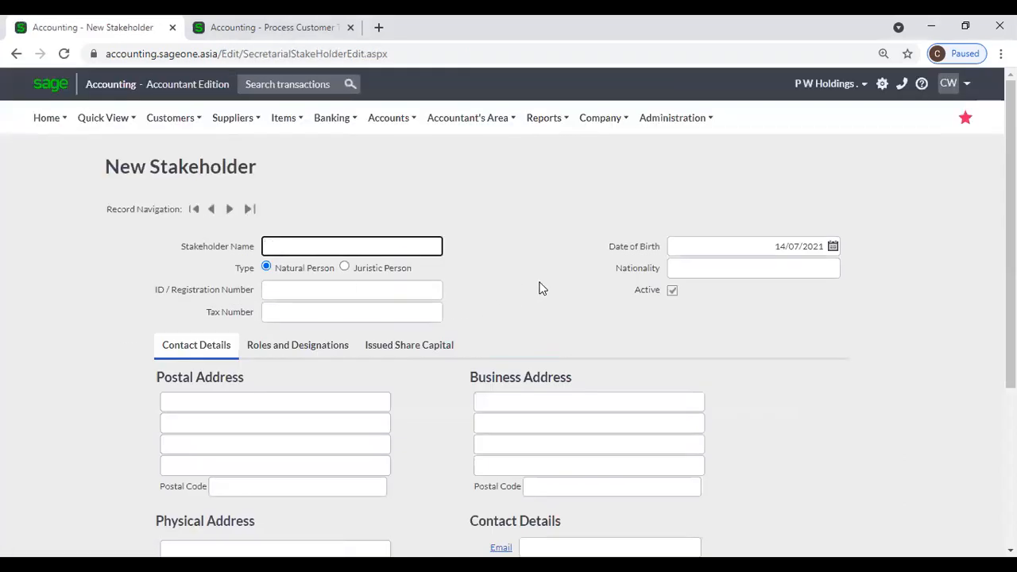
Step: Switch the new stakeholder's type between Juristic Person and Natural Person to compare them, ending on Natural Person
scroll(539, 288, down, 1)
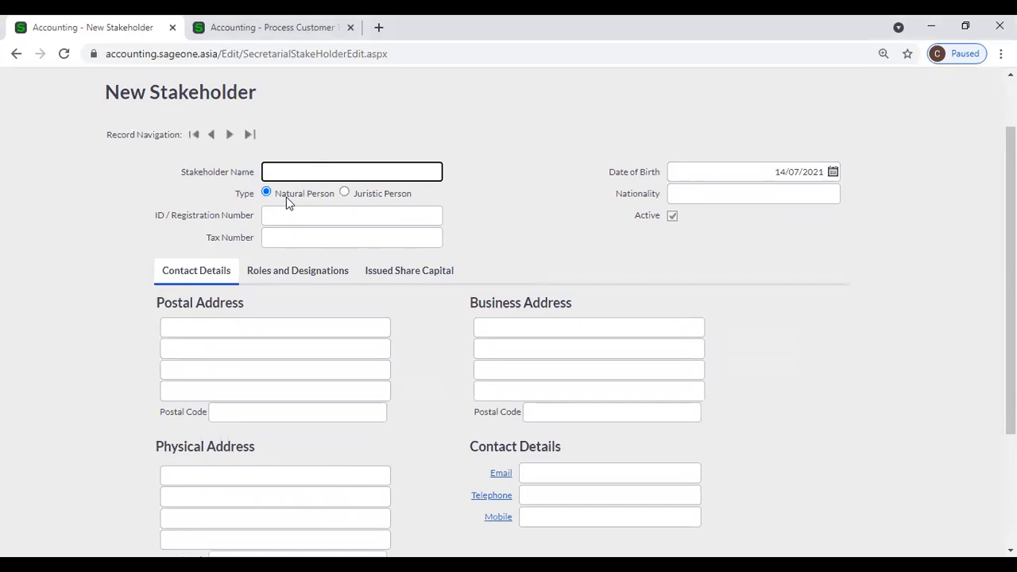
click(357, 202)
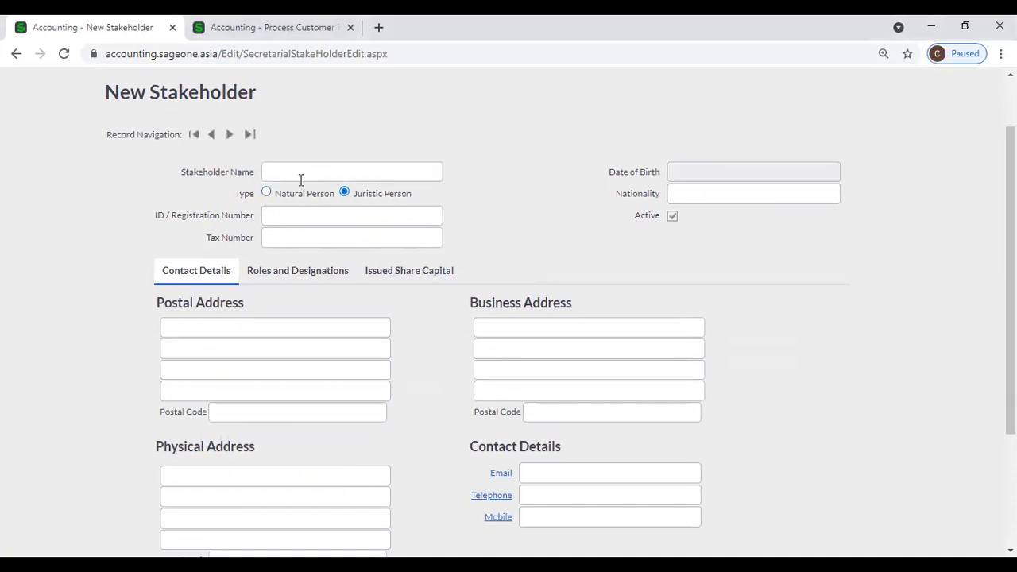
click(267, 194)
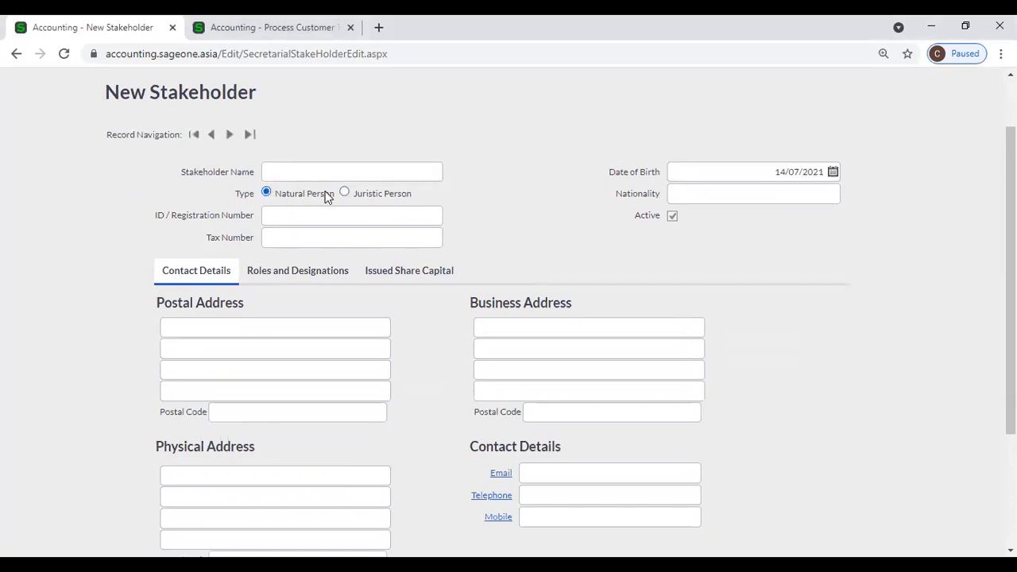
click(346, 194)
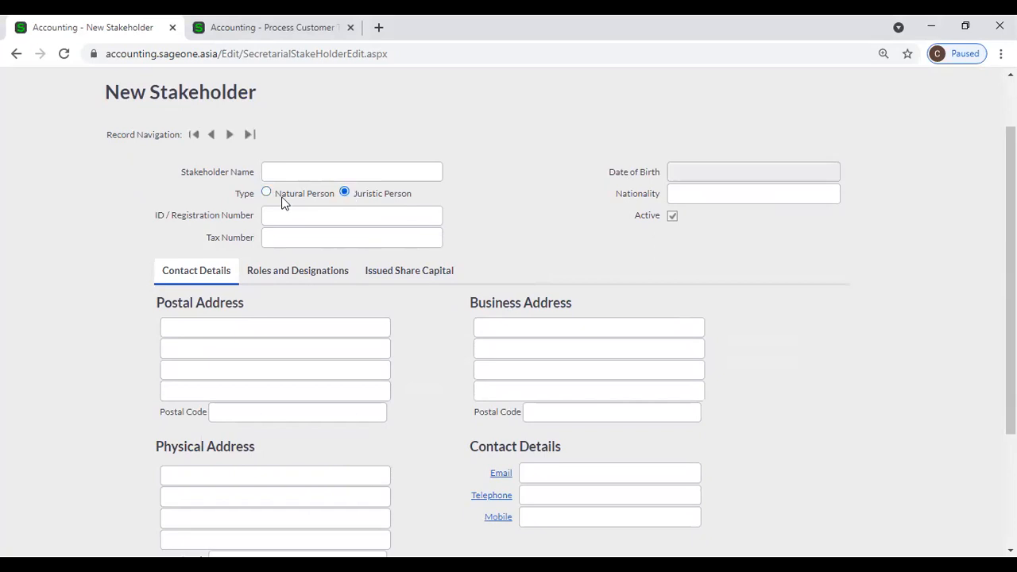
click(282, 199)
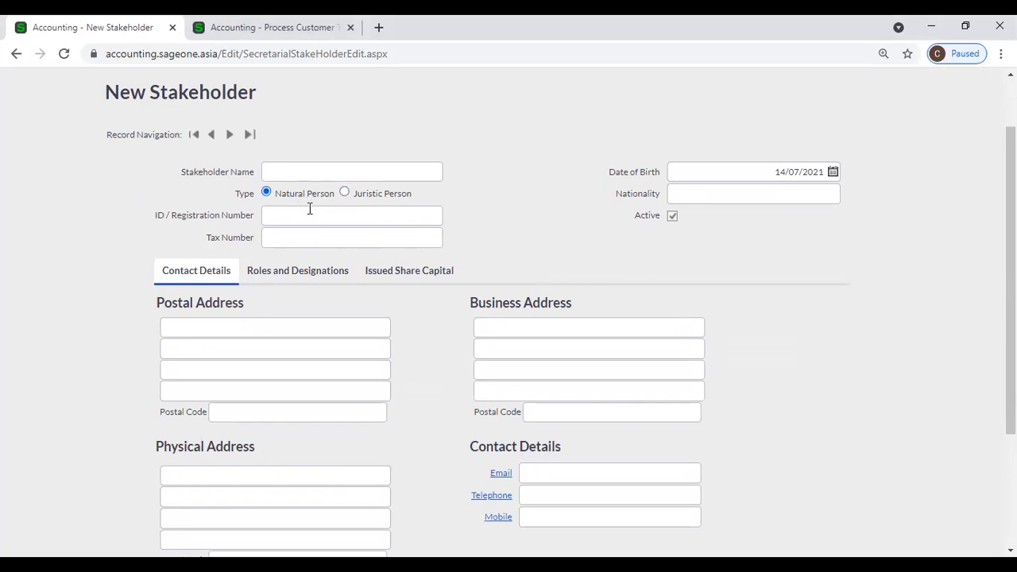
Step: Examine the new stakeholder's ID / Registration Number and Tax Number fields and the address and contact fields under Contact Details
click(305, 216)
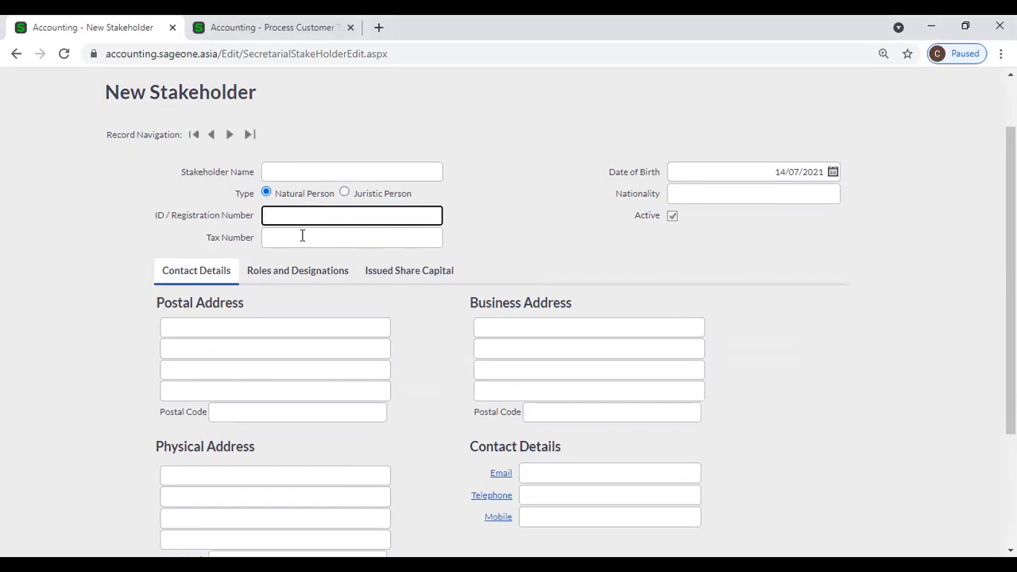
click(302, 236)
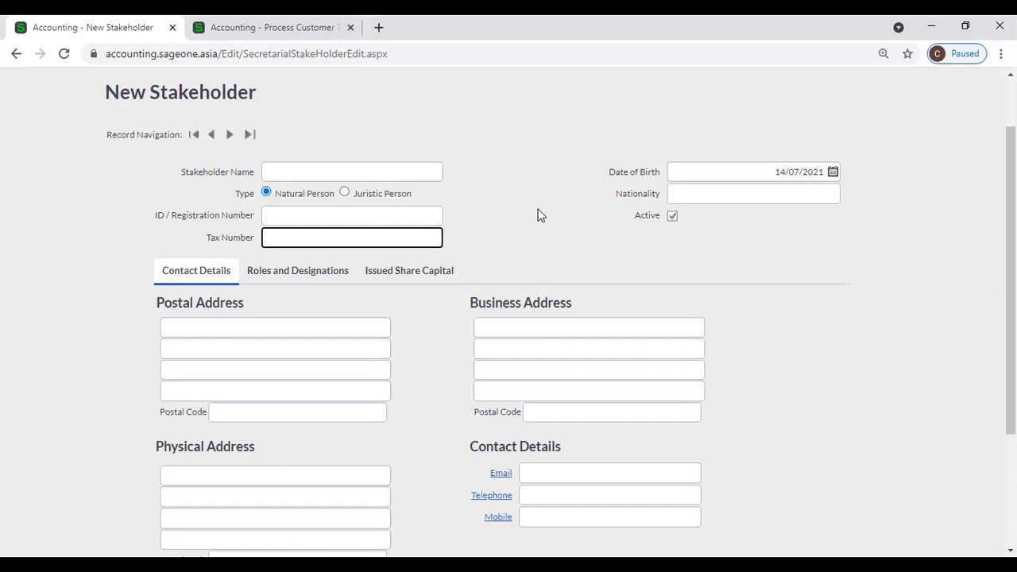
scroll(535, 216, down, 1)
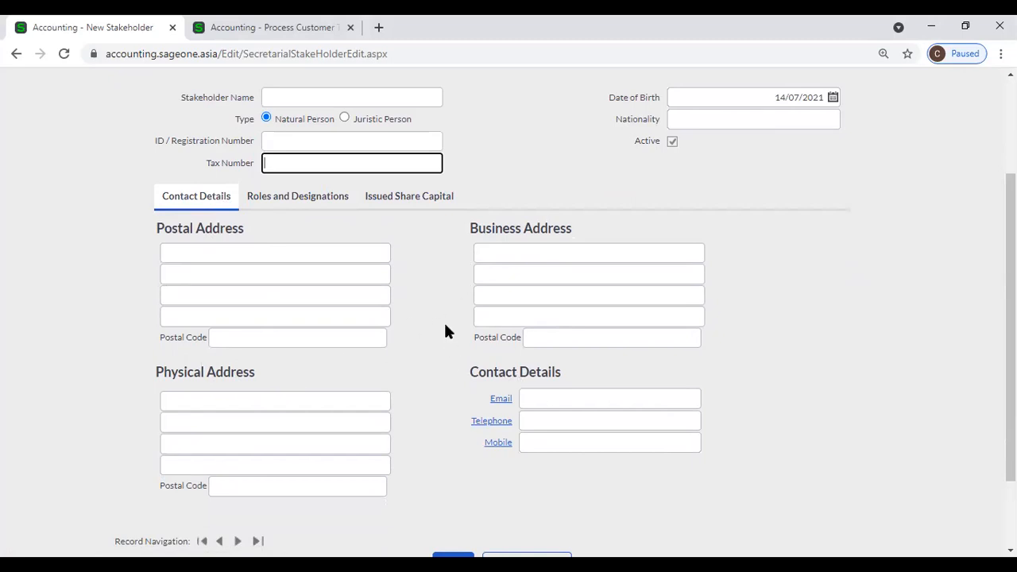
scroll(423, 296, up, 1)
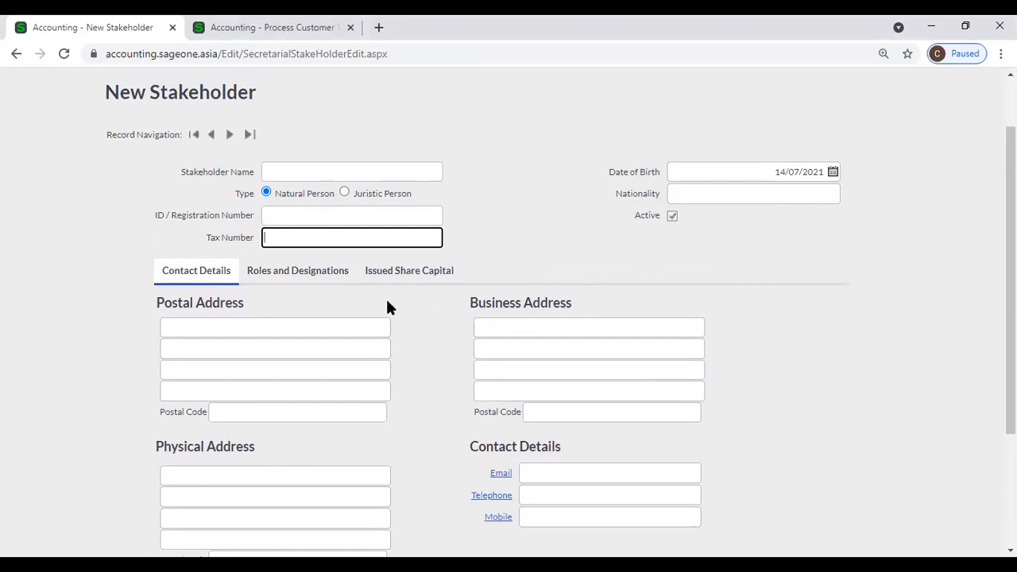
Step: Mark the new stakeholder as a Shareholder under Roles and Designations and view the Issued Share Capital fields
click(309, 281)
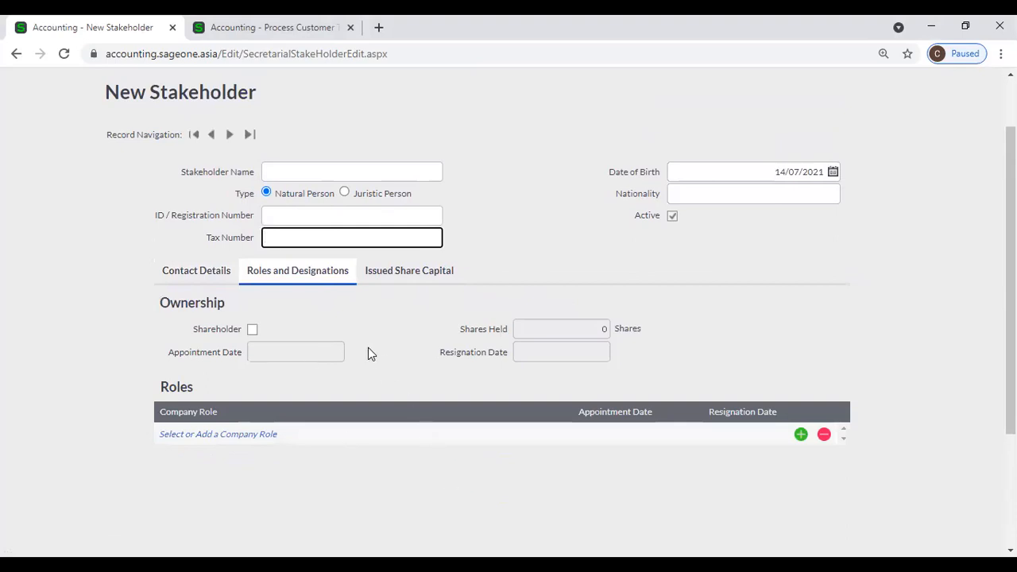
click(252, 330)
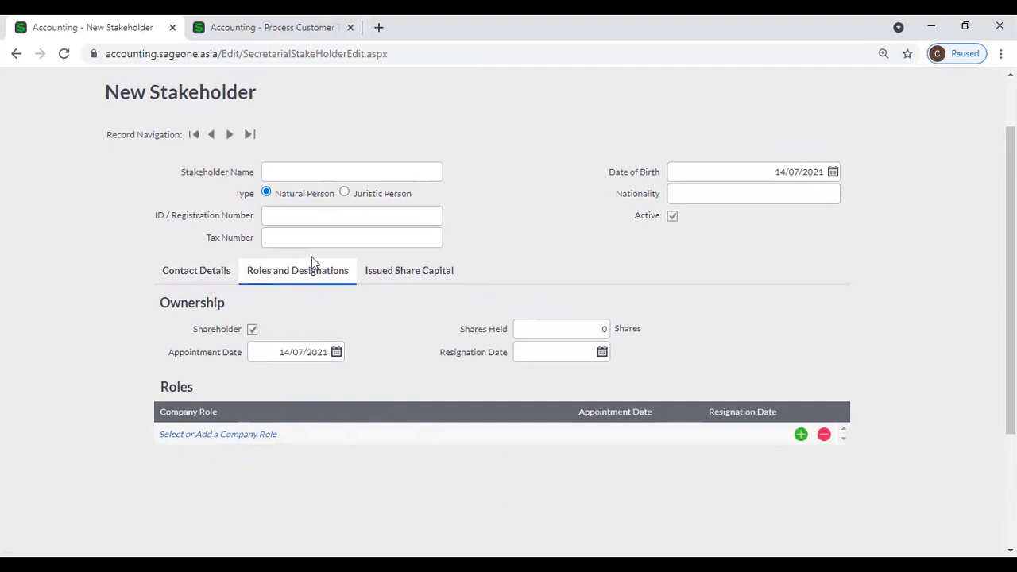
click(392, 280)
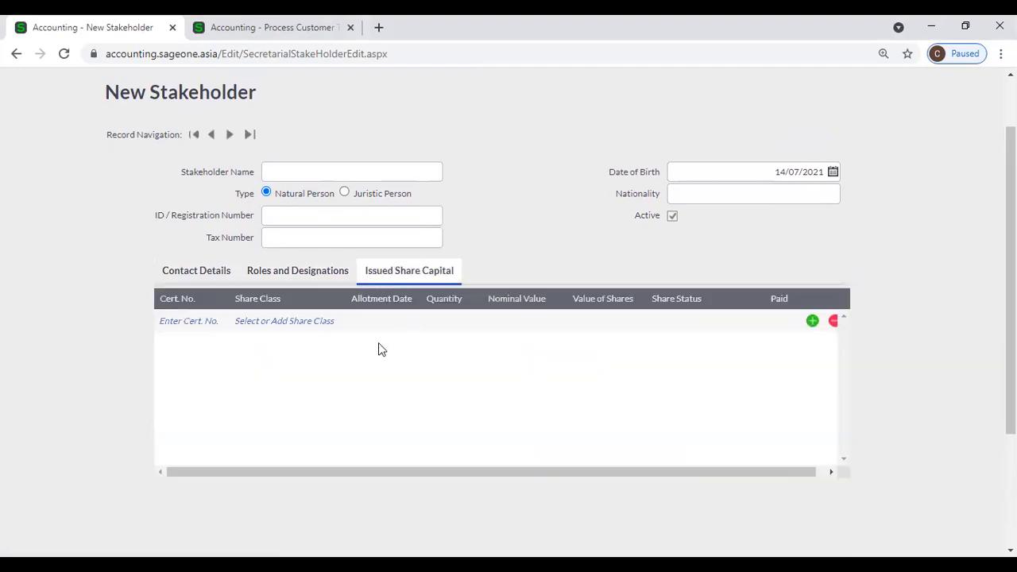
scroll(355, 336, up, 1)
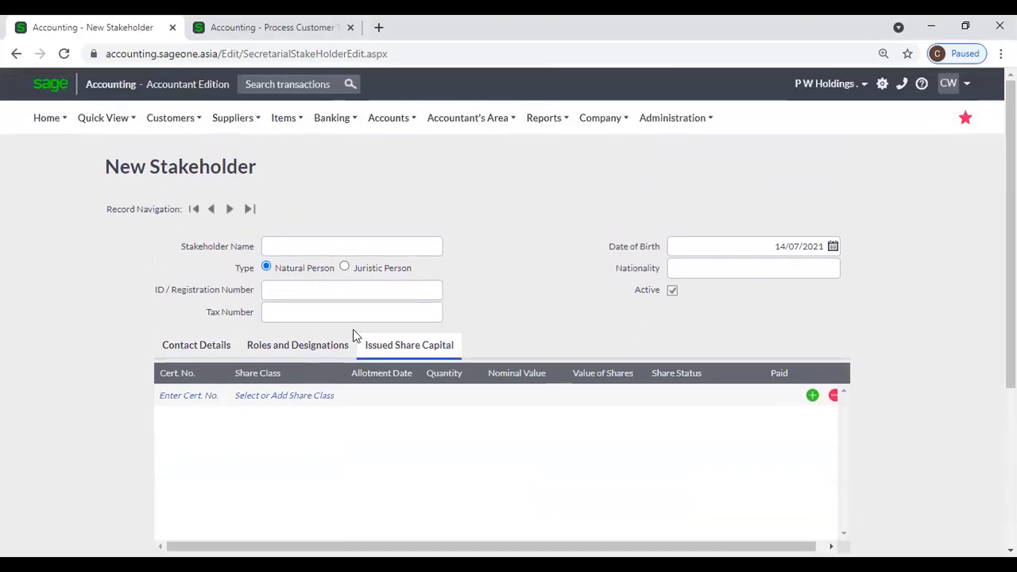
mouse_move(432, 127)
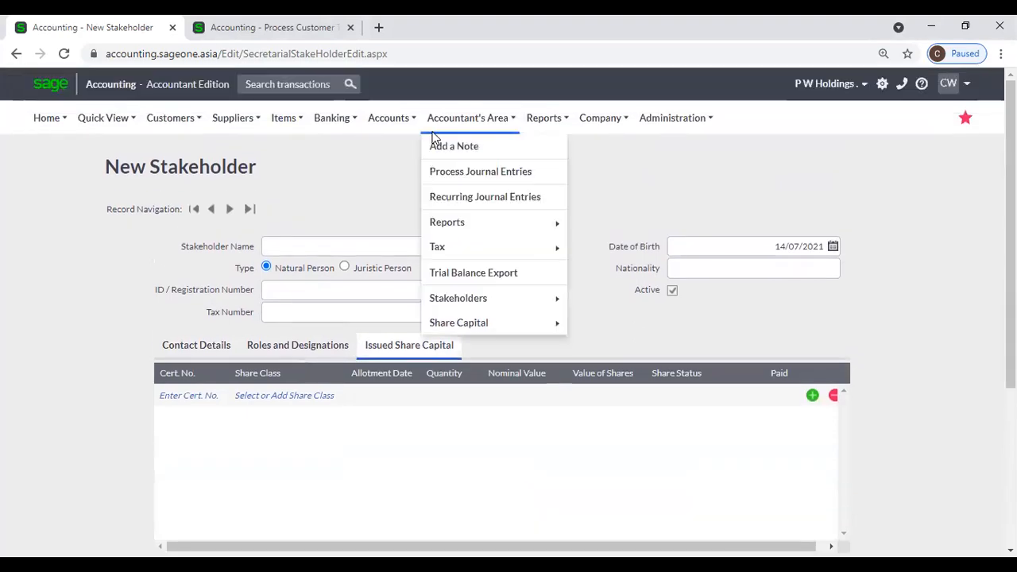
Step: Open the Company Roles list under Stakeholders and start a new company role to view its Description field
mouse_move(474, 306)
click(591, 321)
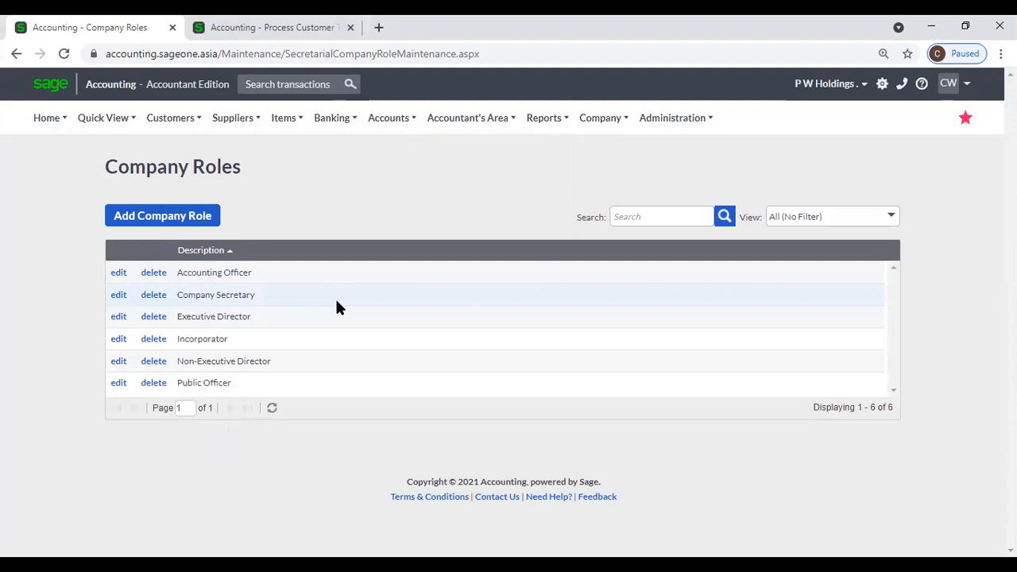
click(134, 221)
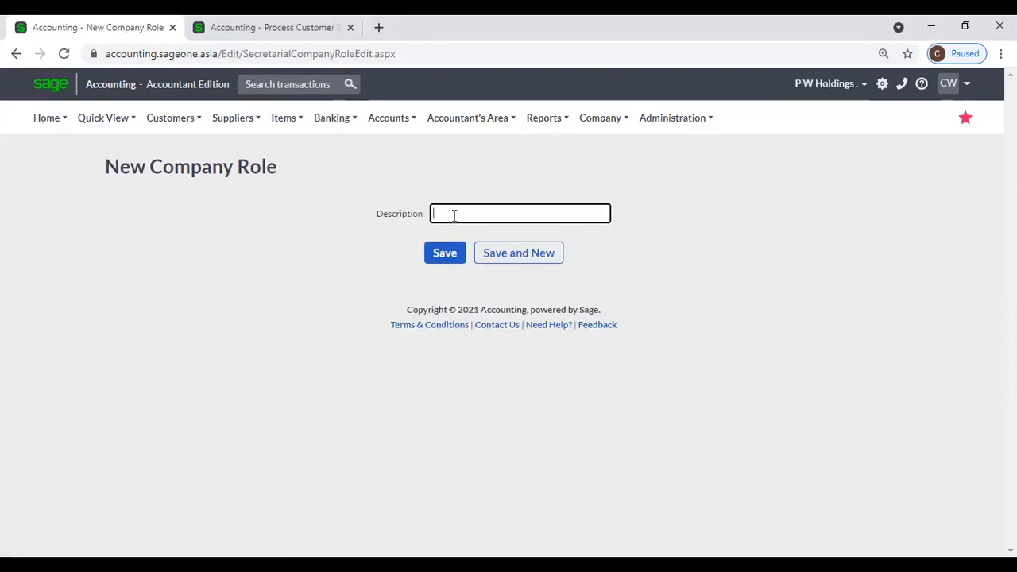
Step: Open the Stakeholder Report options from the Accountant's Area and view the report for P W Holdings
mouse_move(458, 125)
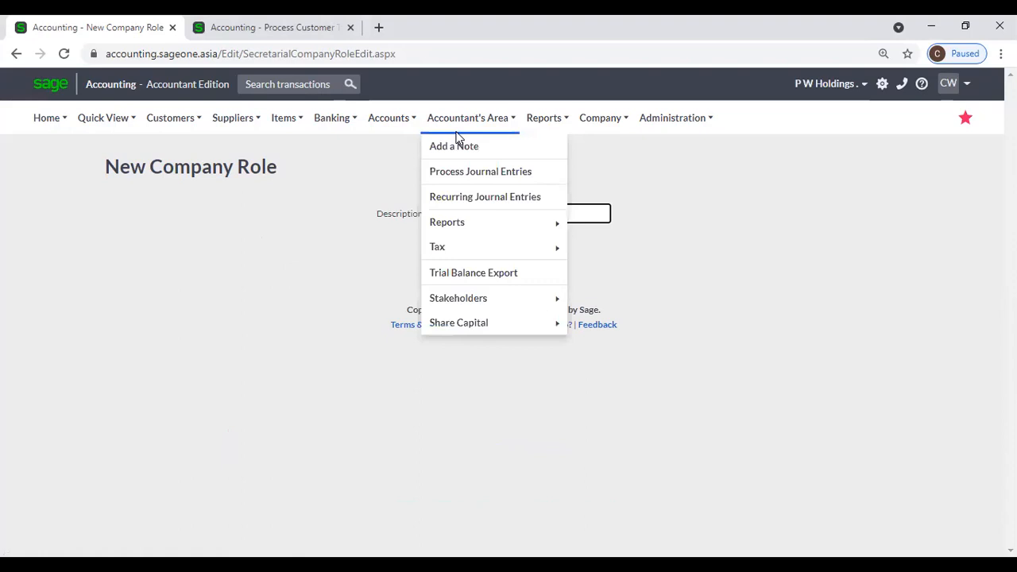
mouse_move(470, 304)
click(640, 350)
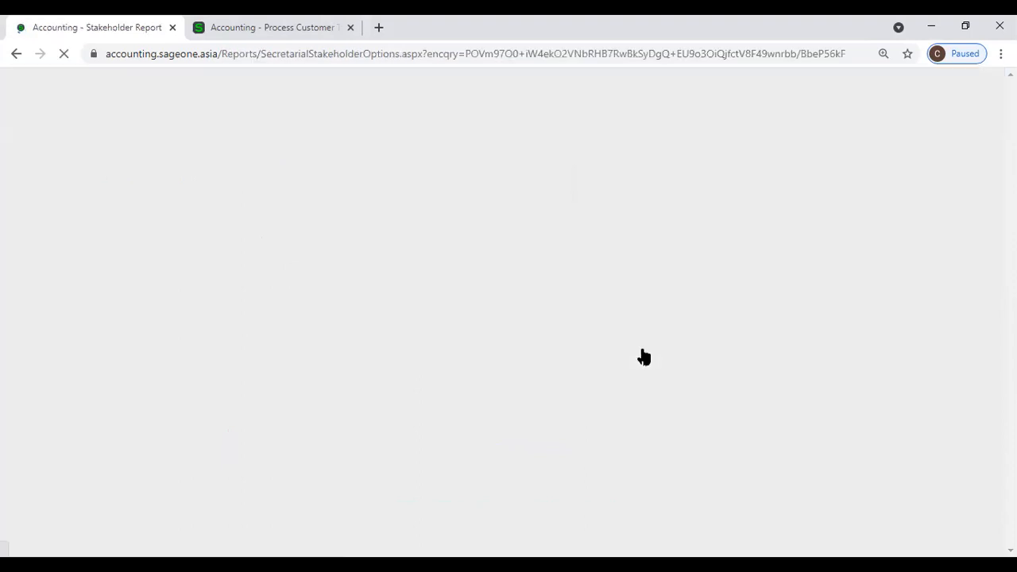
click(390, 437)
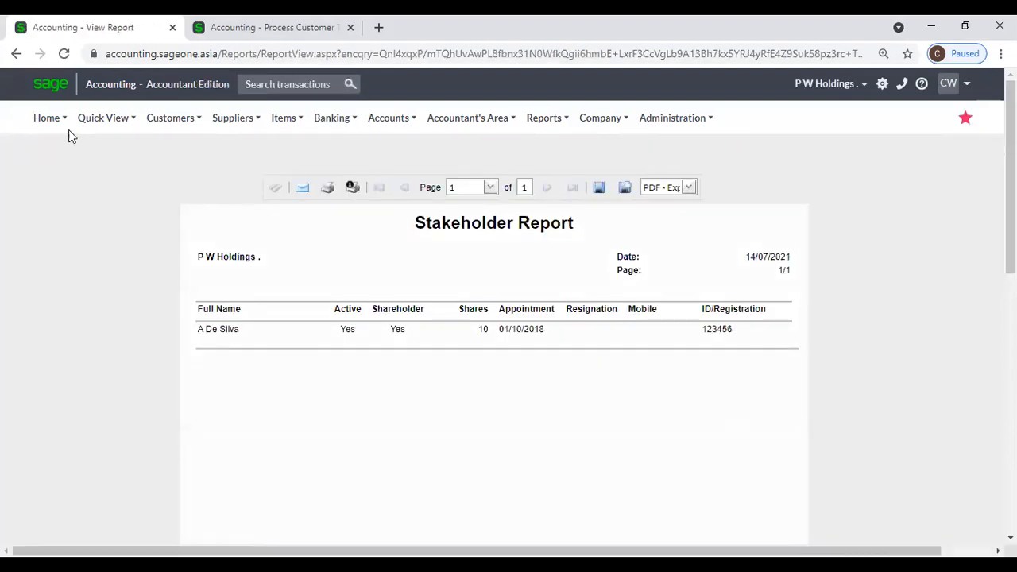
Step: View the Stakeholder Report again in Summary style with Display Shareholder(s) only turned off, then return to its options
click(16, 54)
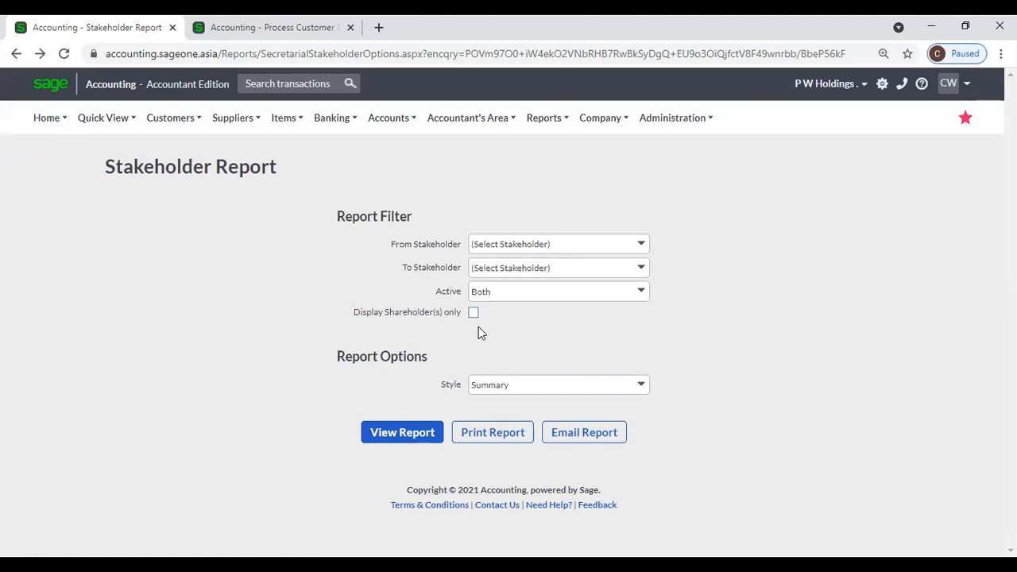
click(402, 434)
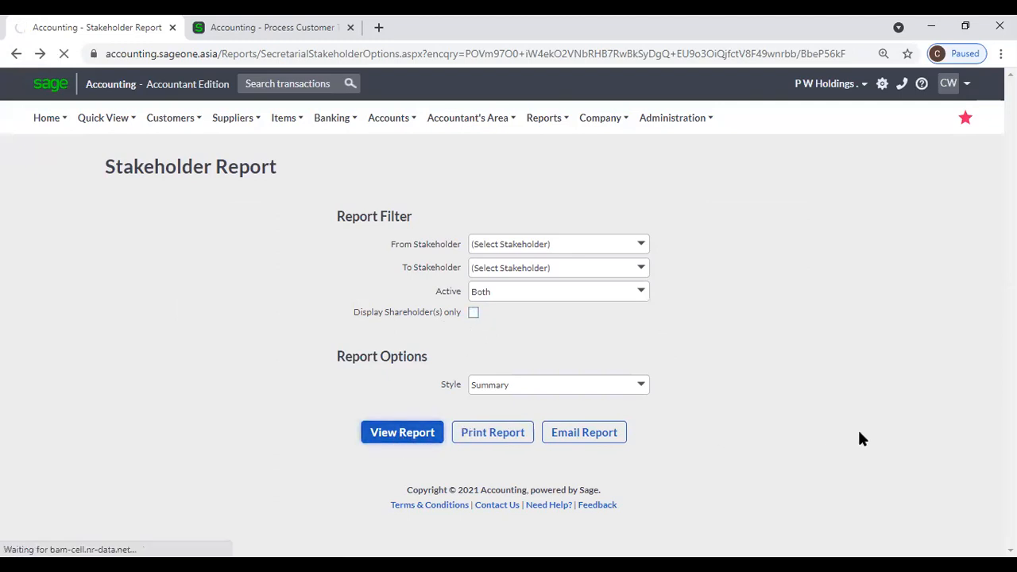
scroll(493, 329, down, 1)
scroll(483, 291, up, 1)
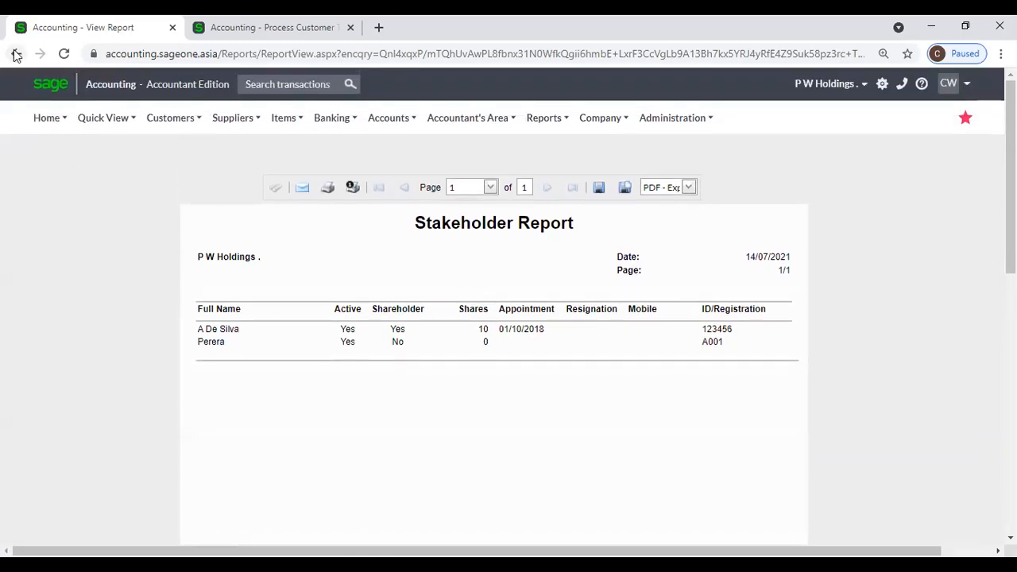
click(11, 53)
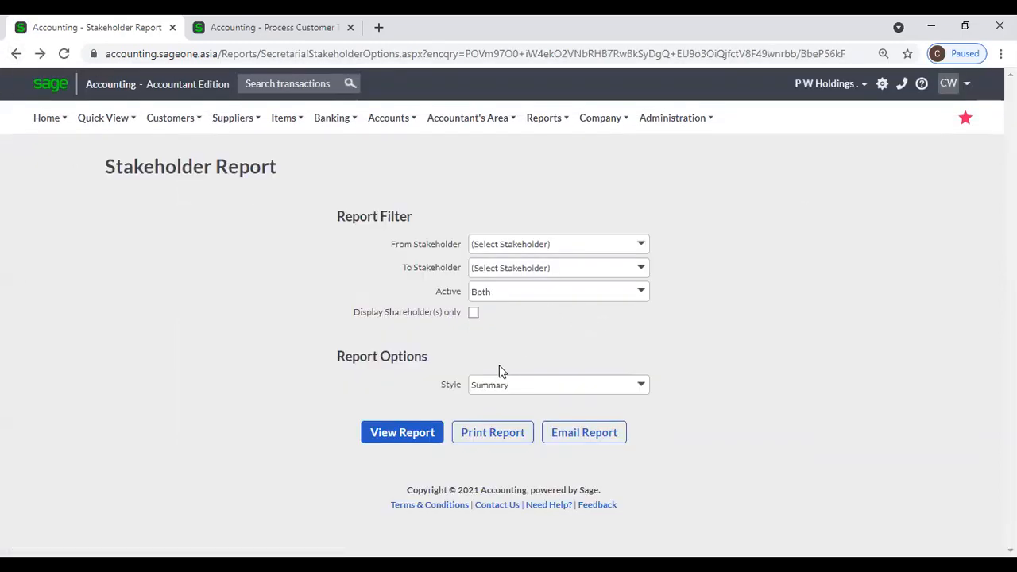
Step: Open the Company Roles Report under Stakeholders and view it for all company roles and stakeholders, with Active set to Both
mouse_move(467, 118)
mouse_move(503, 306)
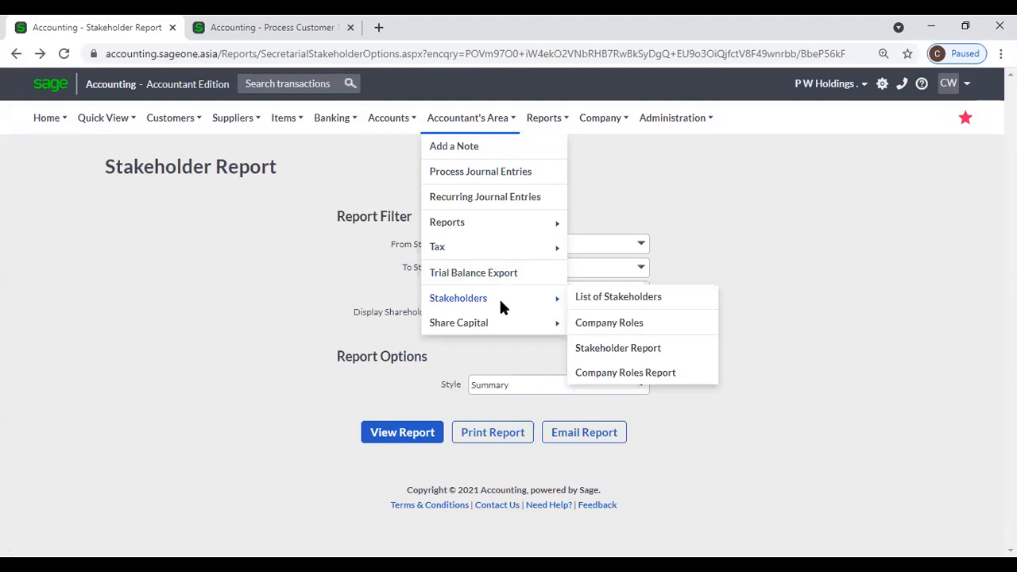
click(645, 373)
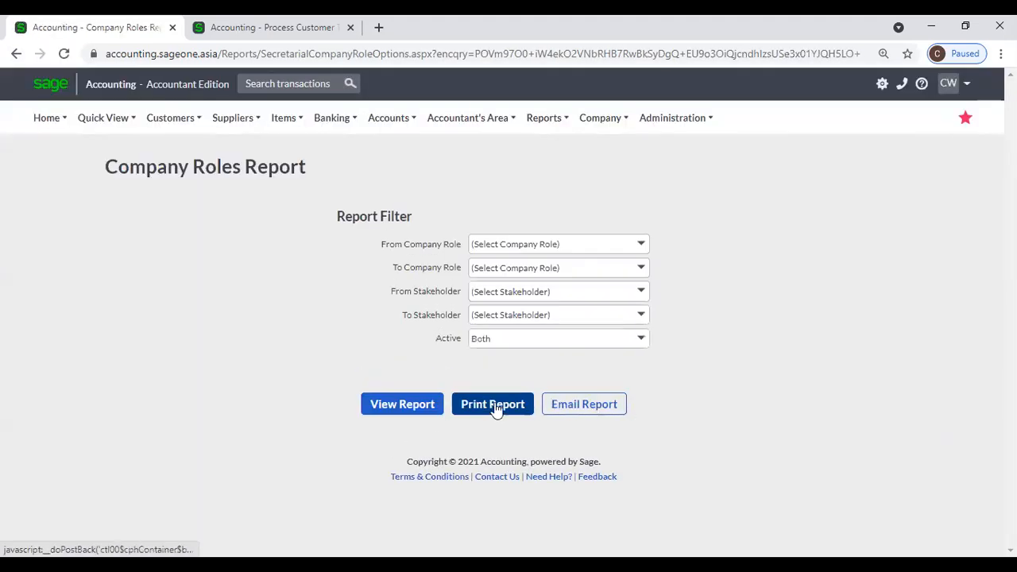
click(418, 409)
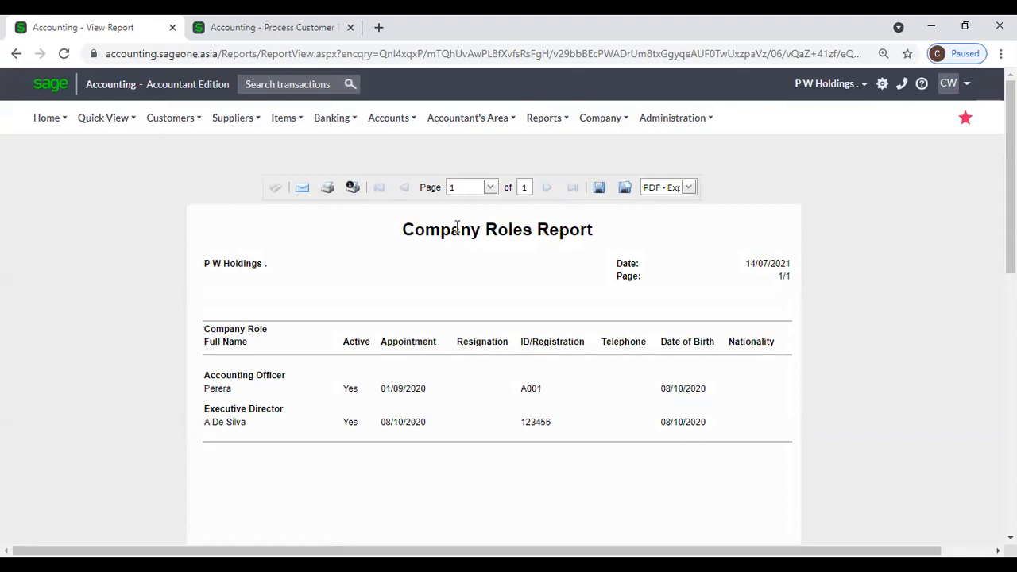
Step: Open the List of Authorised Share Capital and review the existing share classes
click(467, 119)
mouse_move(464, 326)
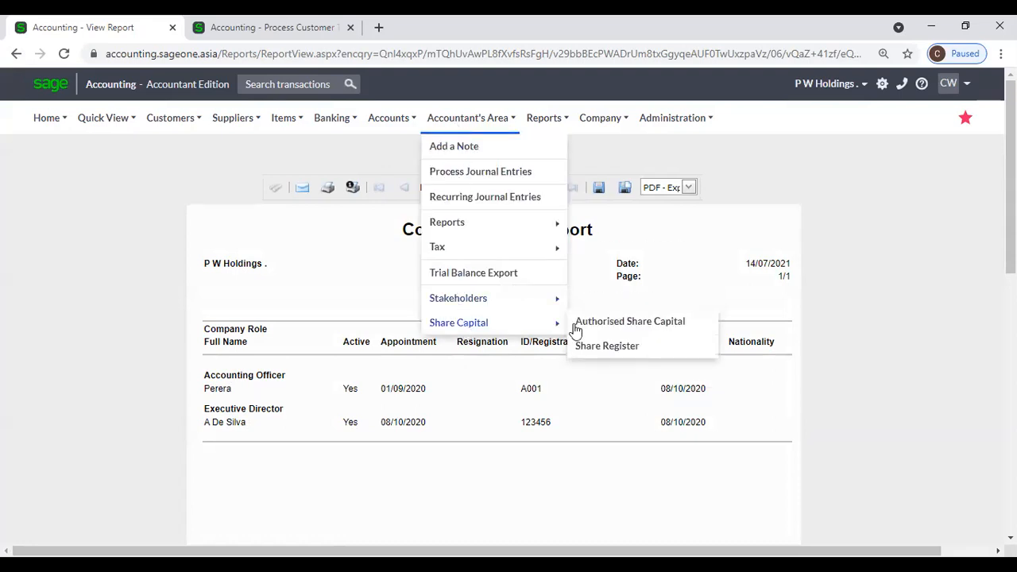
click(600, 326)
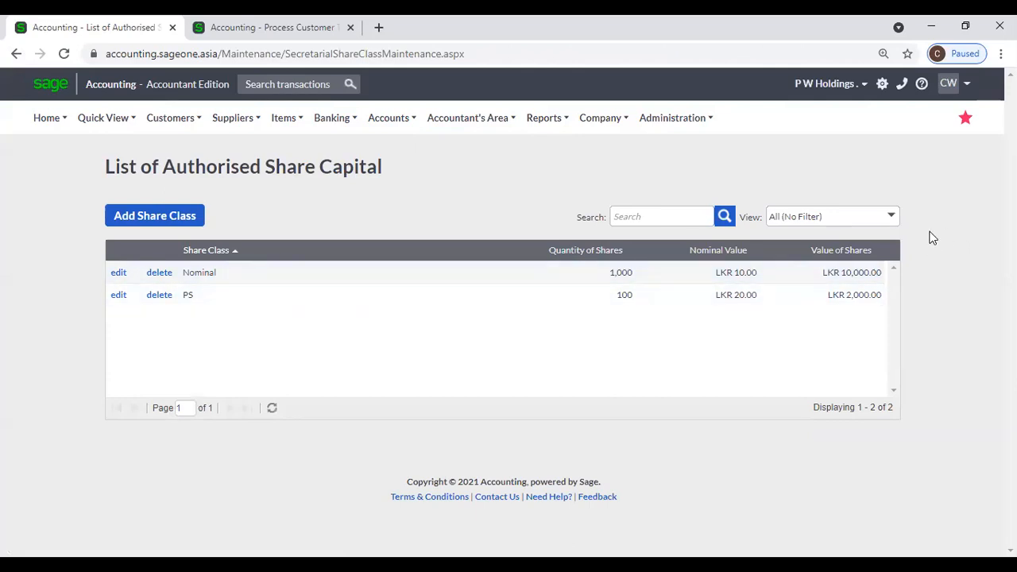
mouse_move(458, 119)
mouse_move(489, 321)
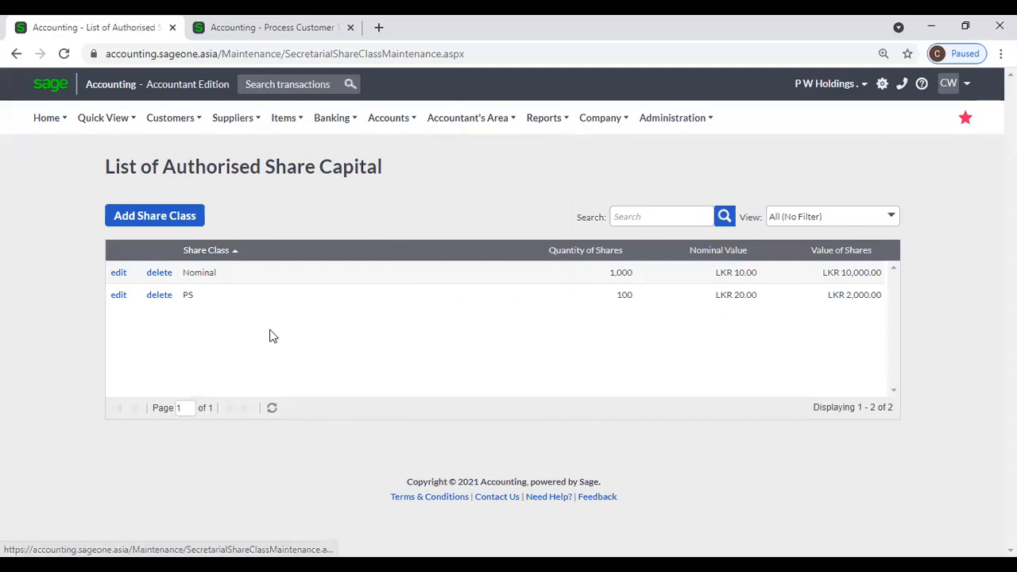
Step: Start a new share class to view its quantity and nominal value fields, and return to the list without saving
click(149, 225)
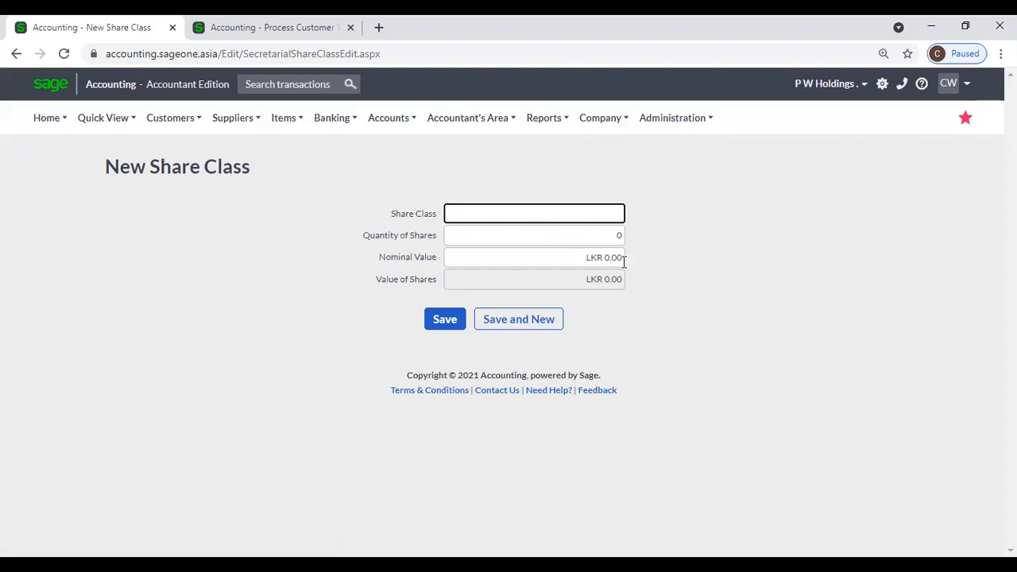
click(16, 53)
click(91, 72)
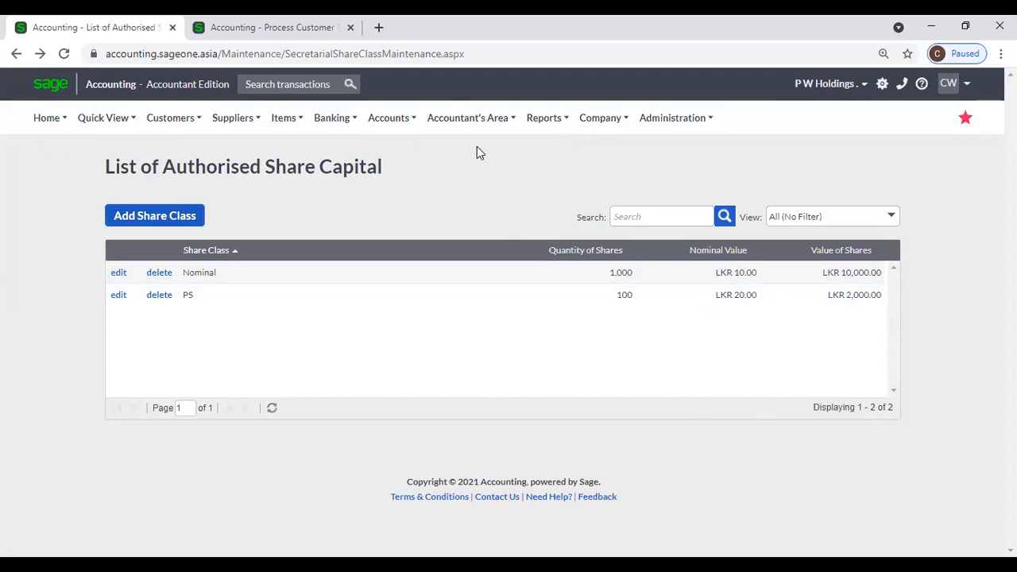
click(468, 116)
mouse_move(477, 295)
mouse_move(465, 127)
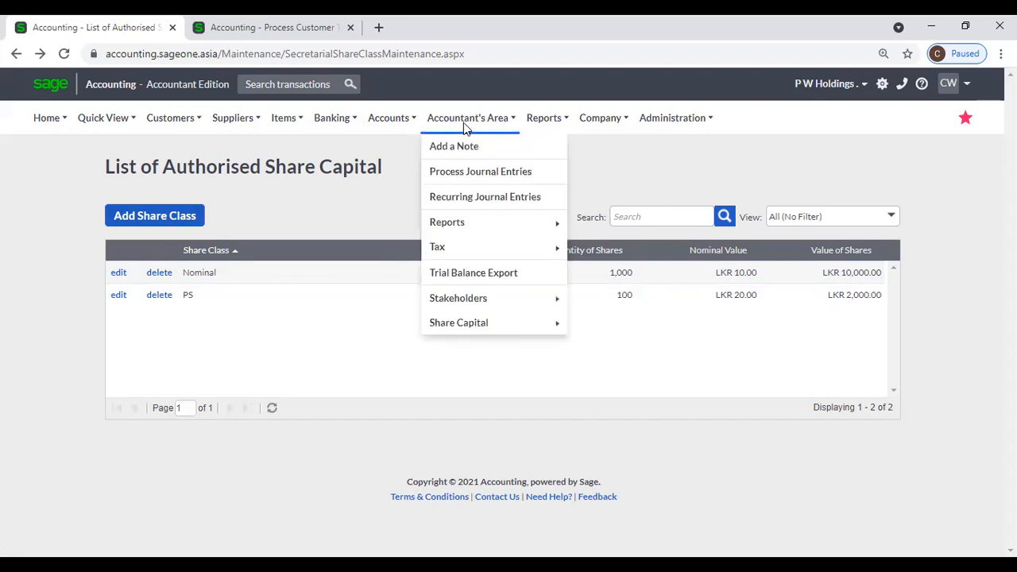
mouse_move(506, 305)
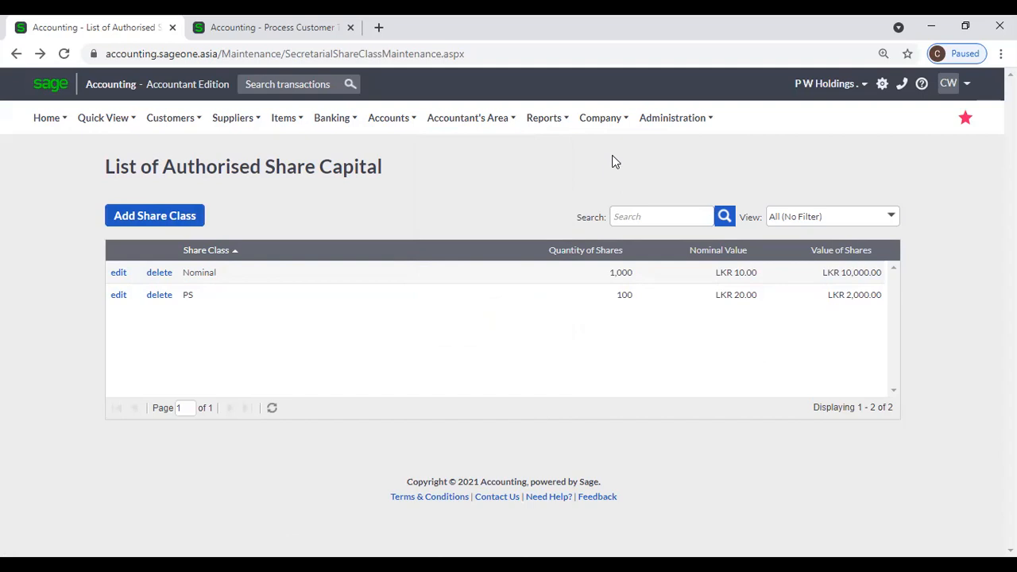
click(601, 119)
Step: Open Process Journal Entries from the Accountant's Area and examine the instructions and the unreviewed entries under New Journals
mouse_move(388, 118)
mouse_move(486, 127)
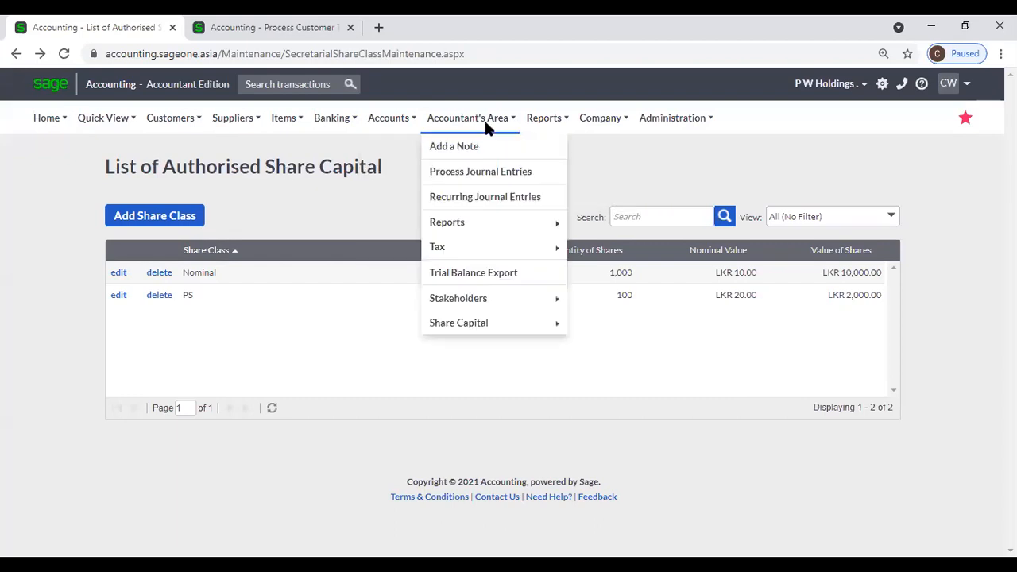
click(493, 175)
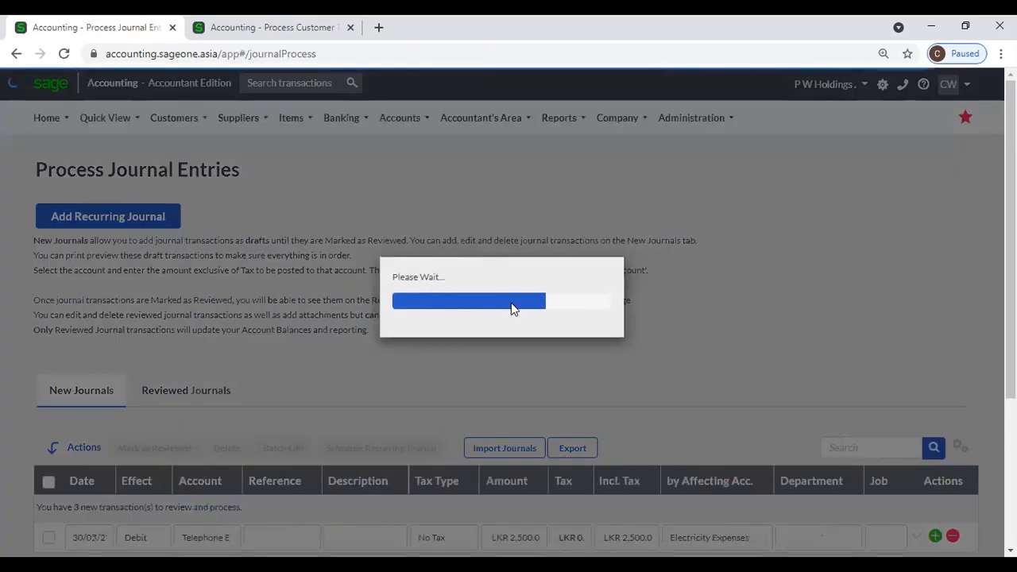
scroll(510, 301, down, 2)
scroll(513, 310, up, 2)
scroll(513, 311, up, 1)
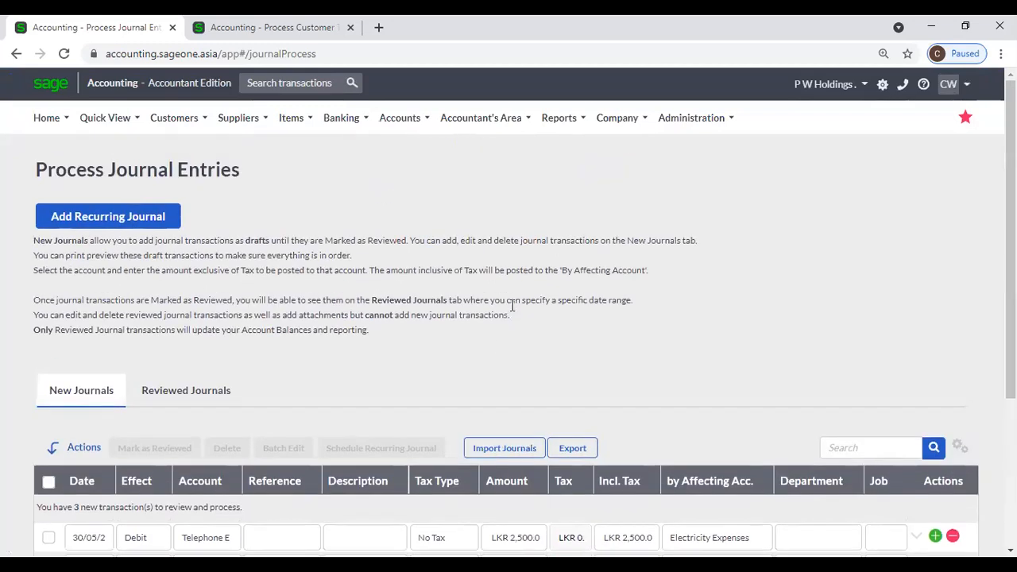
scroll(505, 322, down, 2)
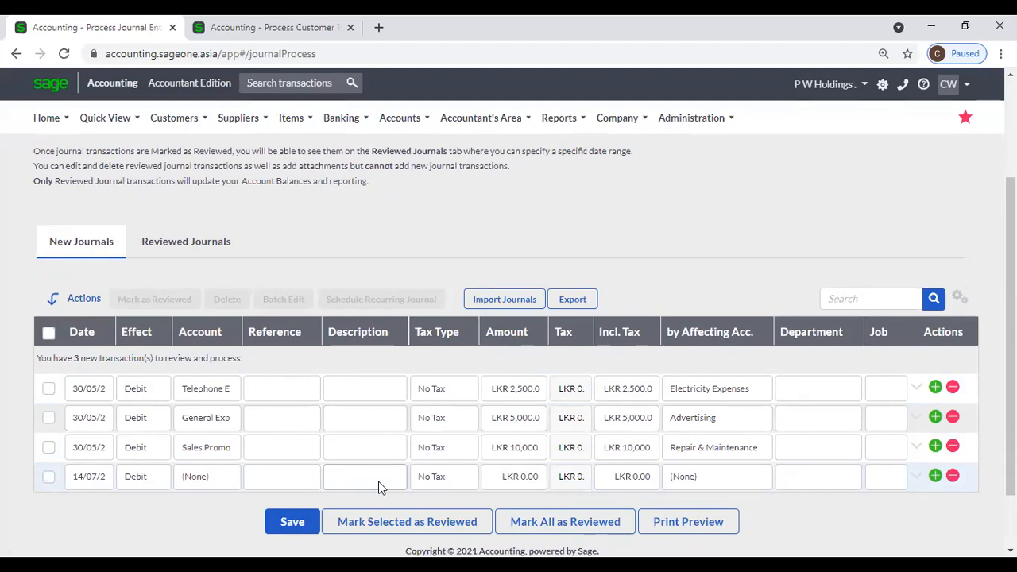
Step: Examine the Tax Type, Amount and by Affecting Acc. fields of the blank 14/07 journal line without choosing new values
click(455, 481)
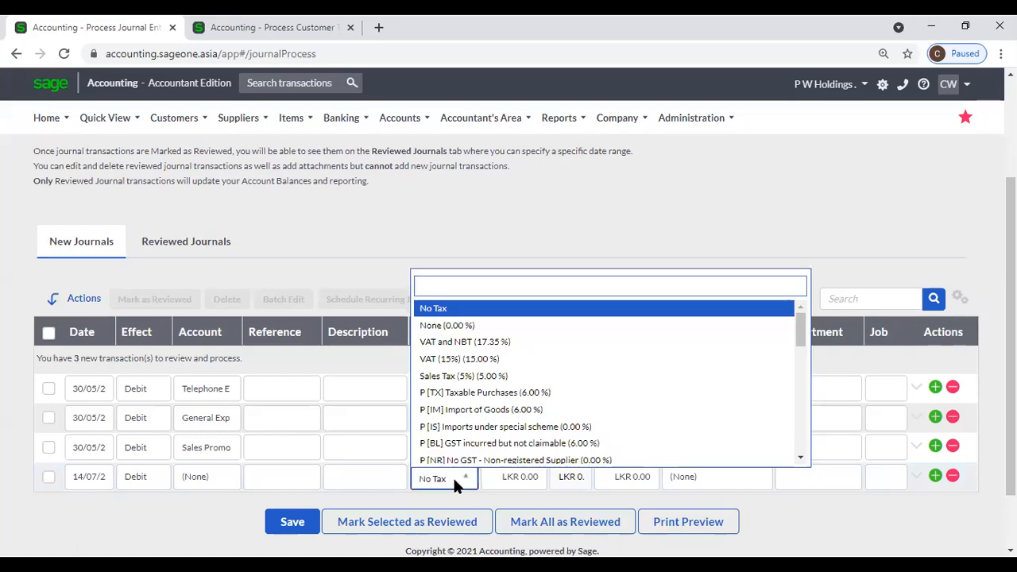
click(455, 481)
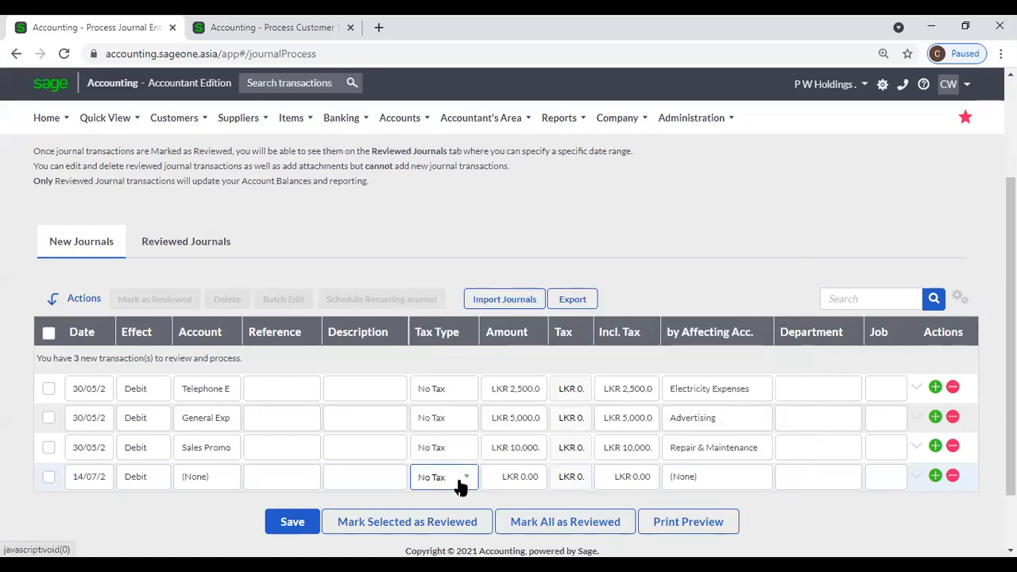
click(522, 481)
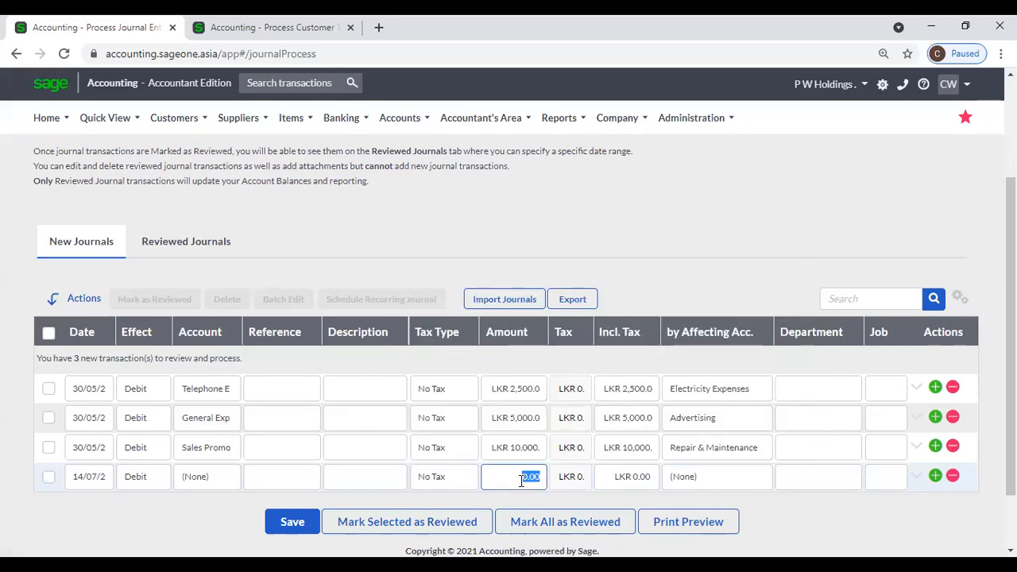
click(702, 480)
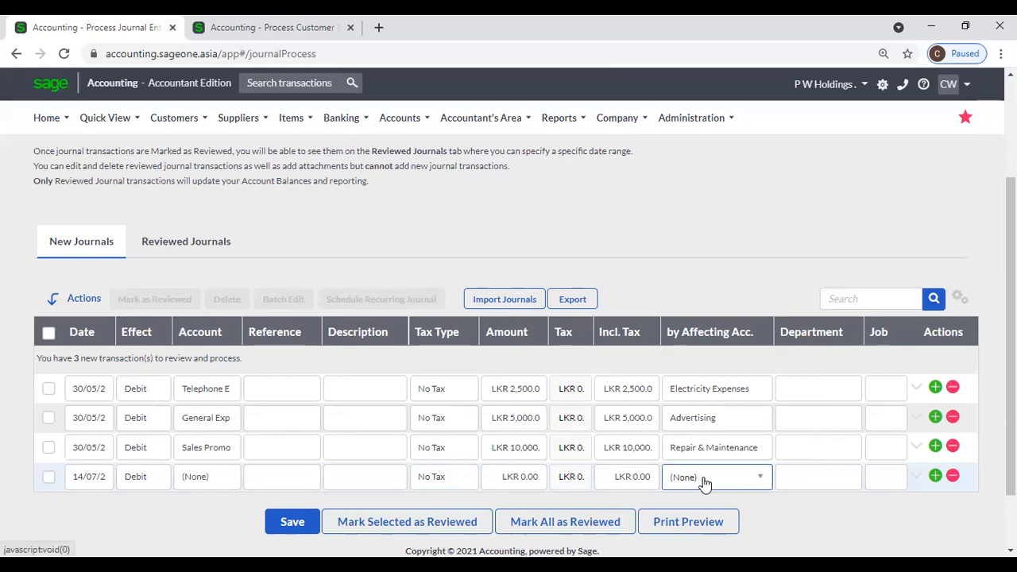
click(704, 480)
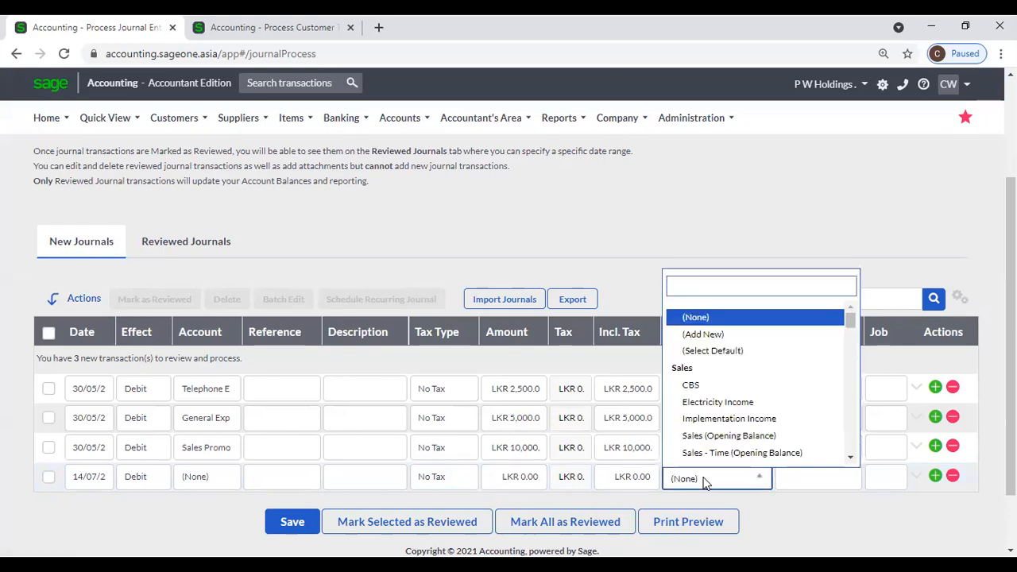
click(704, 480)
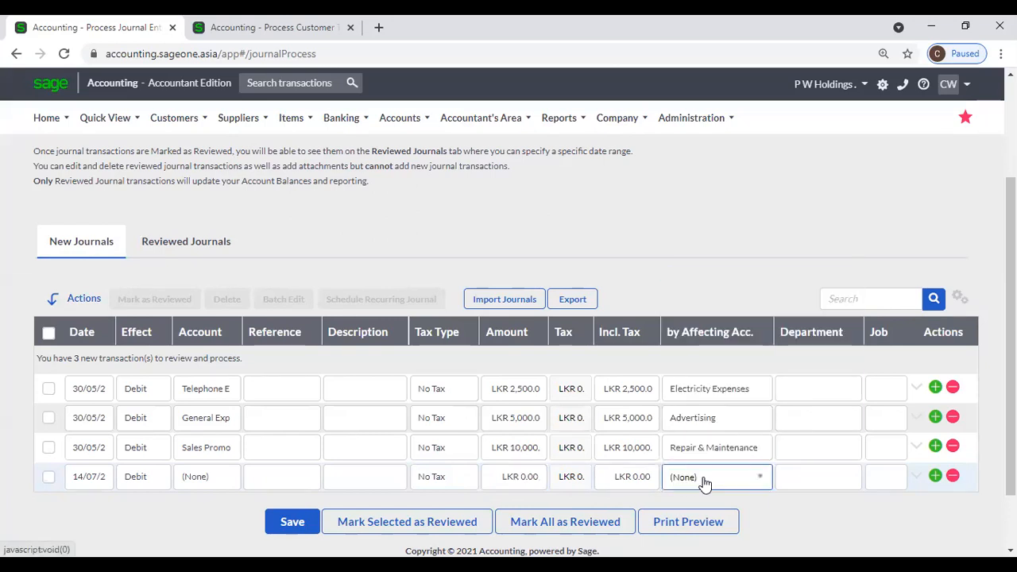
Step: Compare the Account and by Affecting Acc. fields of the blank journal line and inspect its Department field
click(197, 485)
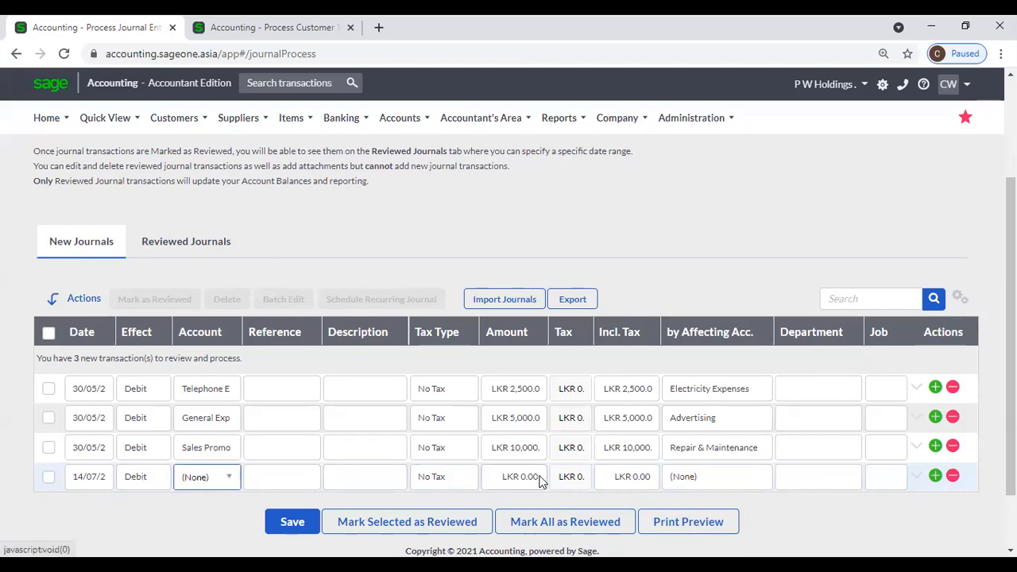
click(734, 479)
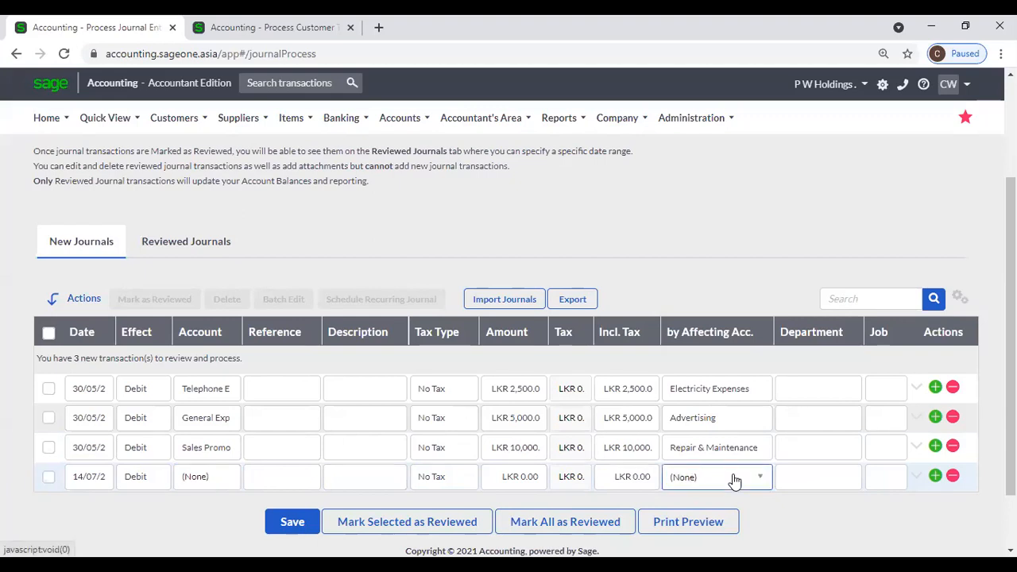
click(732, 477)
click(785, 534)
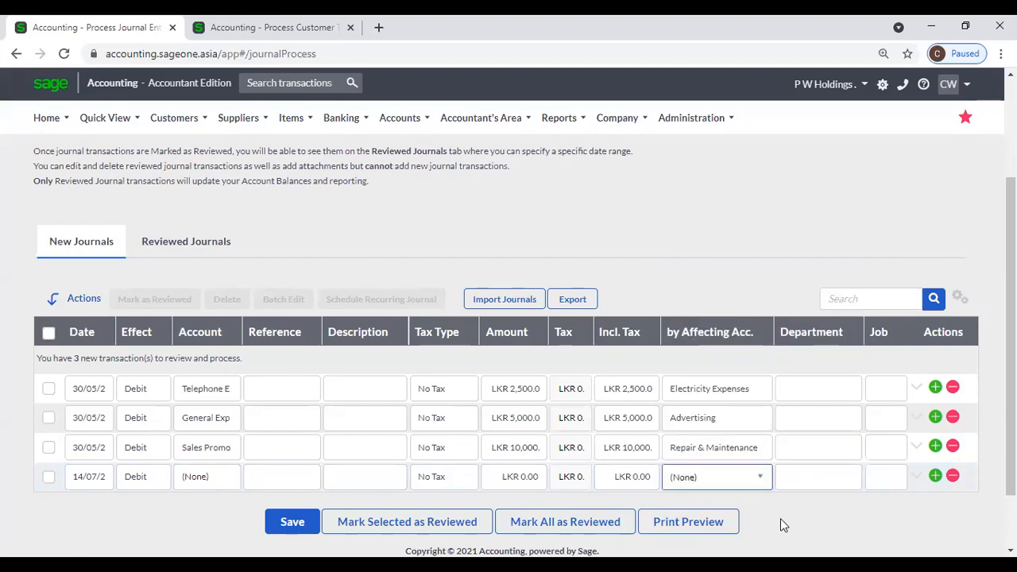
click(803, 488)
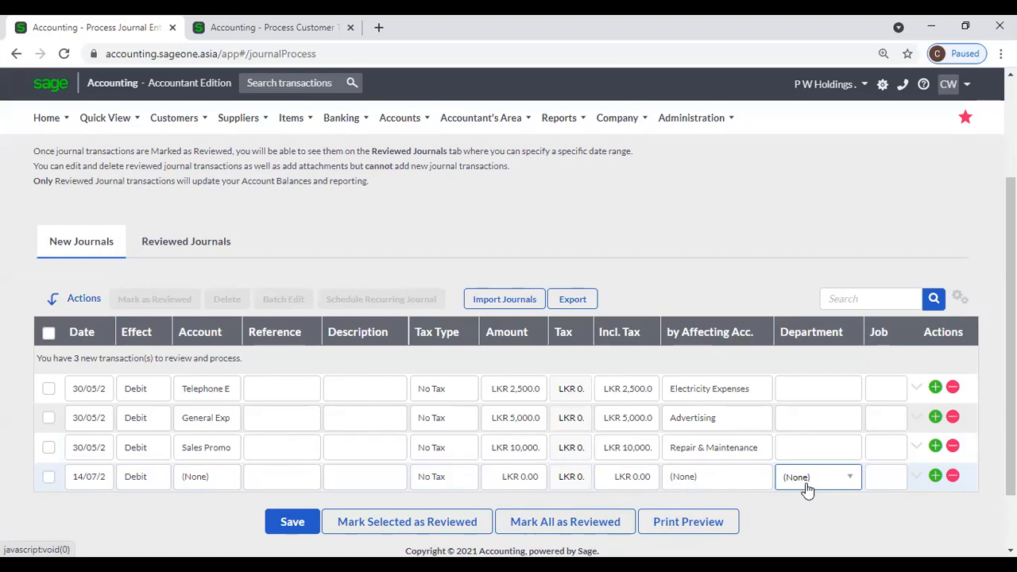
click(803, 488)
click(780, 526)
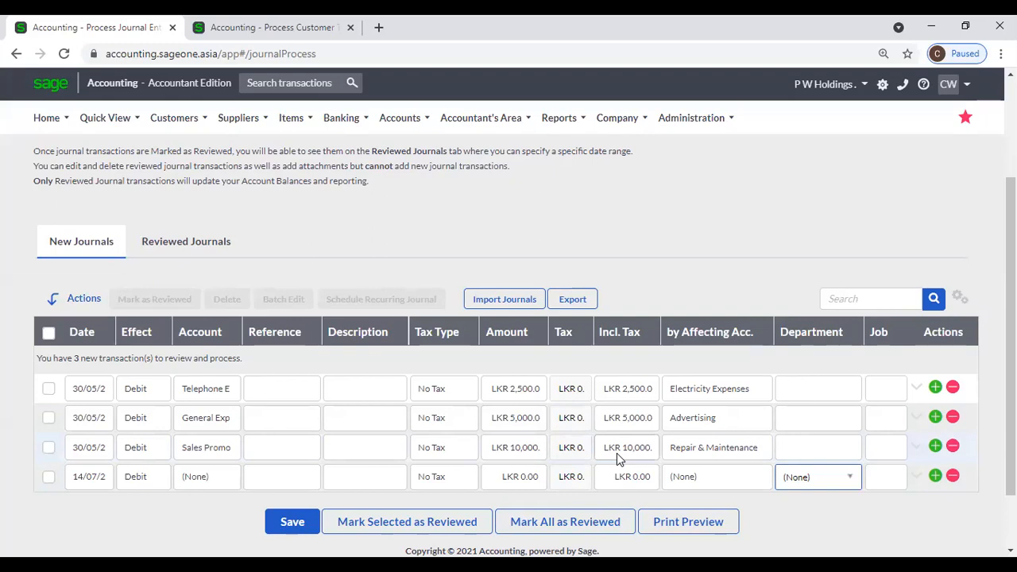
Step: Open Recurring Journal Entries from the Accountant's Area and start a new recurring journal template
scroll(617, 453, up, 3)
click(465, 117)
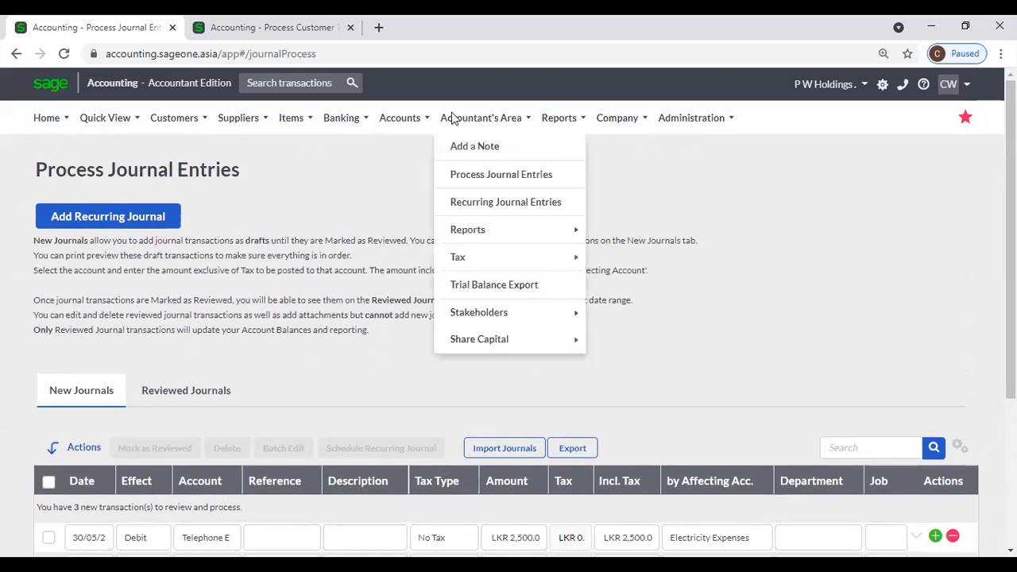
click(472, 203)
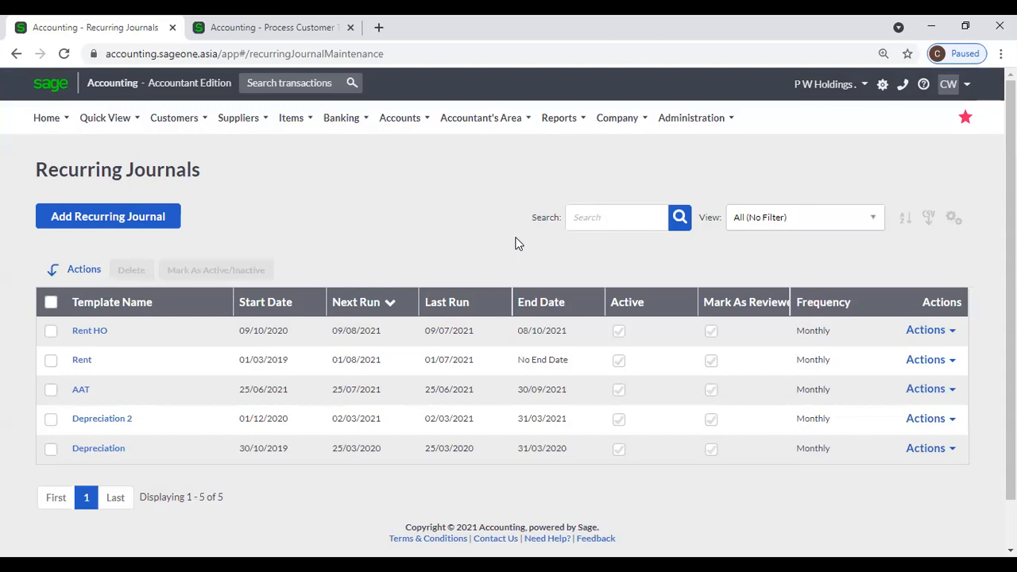
click(156, 225)
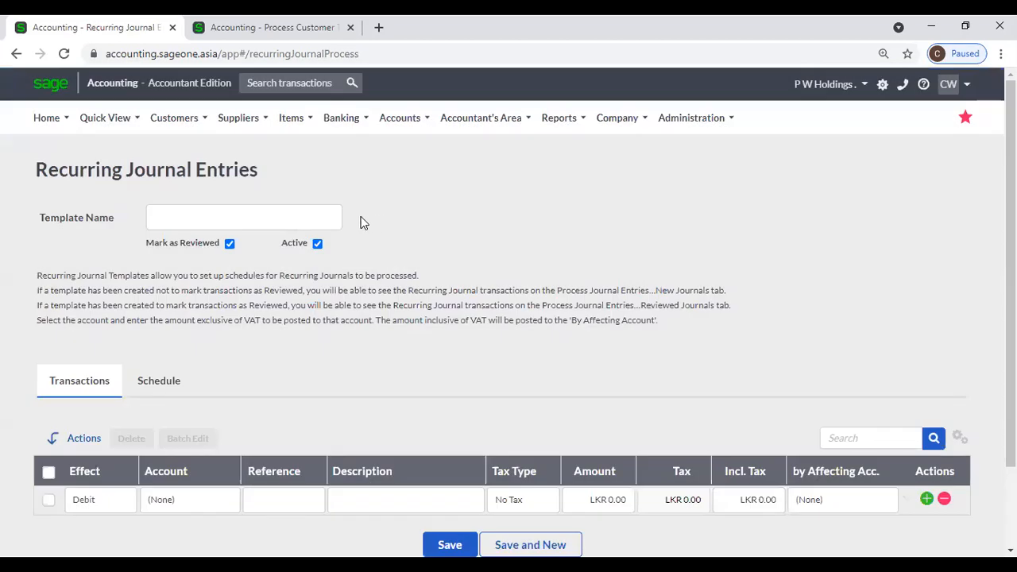
Step: Examine the Recurrence and Timing and the Recurrence Range options in the blank template's schedule
click(175, 386)
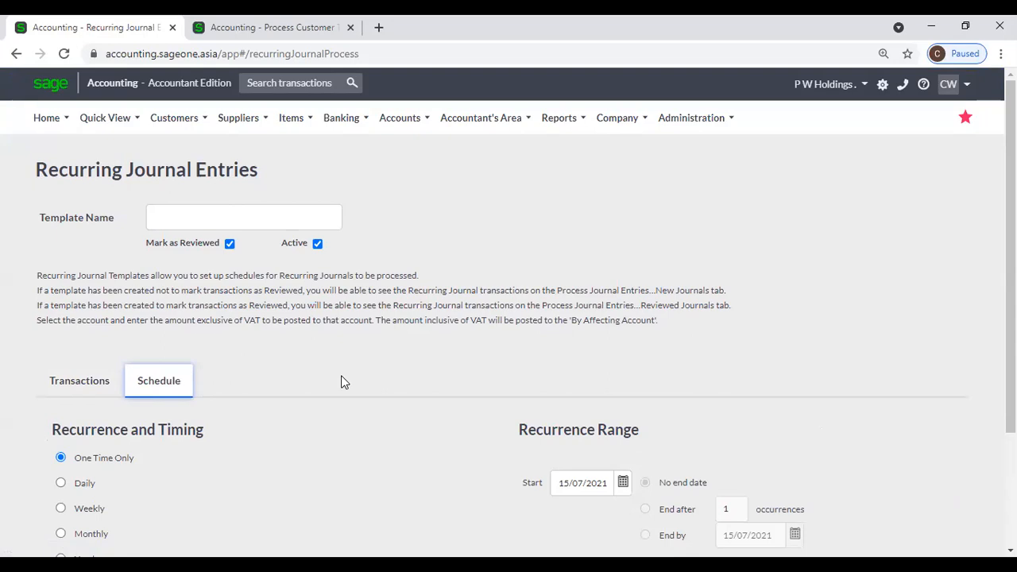
scroll(372, 434, down, 2)
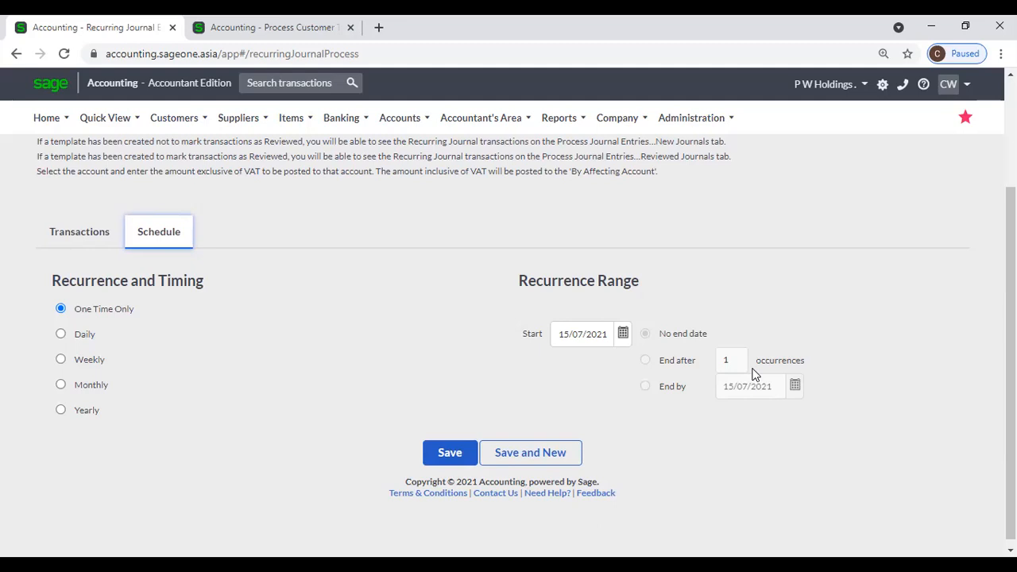
scroll(644, 413, up, 1)
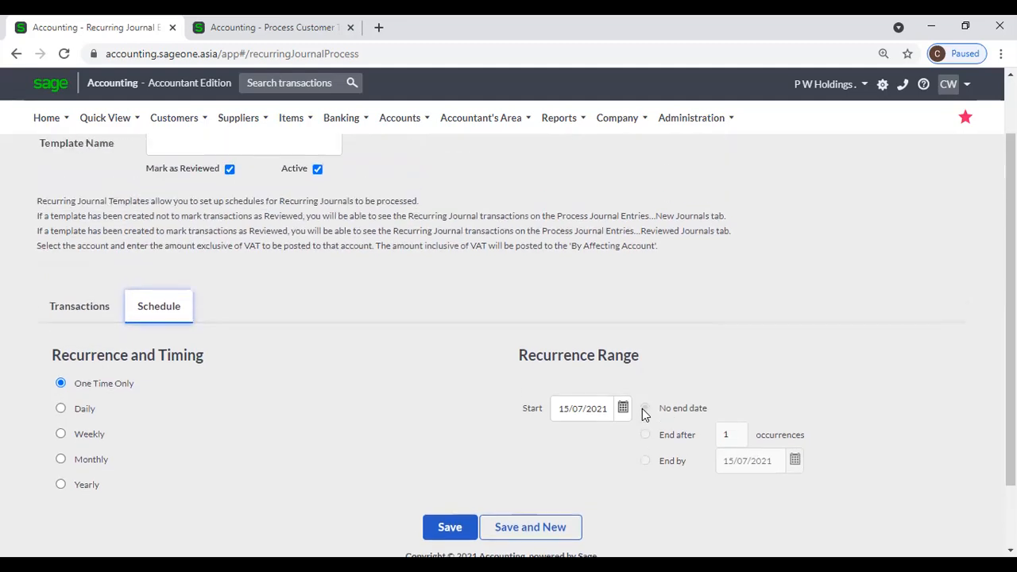
scroll(644, 414, up, 1)
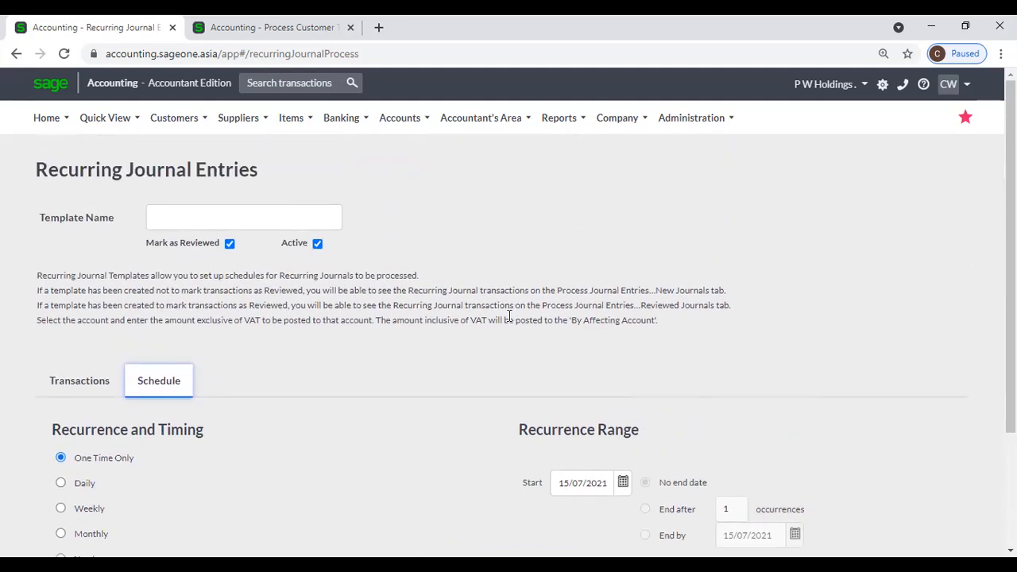
Step: Review the Management, Transaction and Audit report groups and the Tax options offered in the Accountant's Area
mouse_move(438, 121)
mouse_move(483, 232)
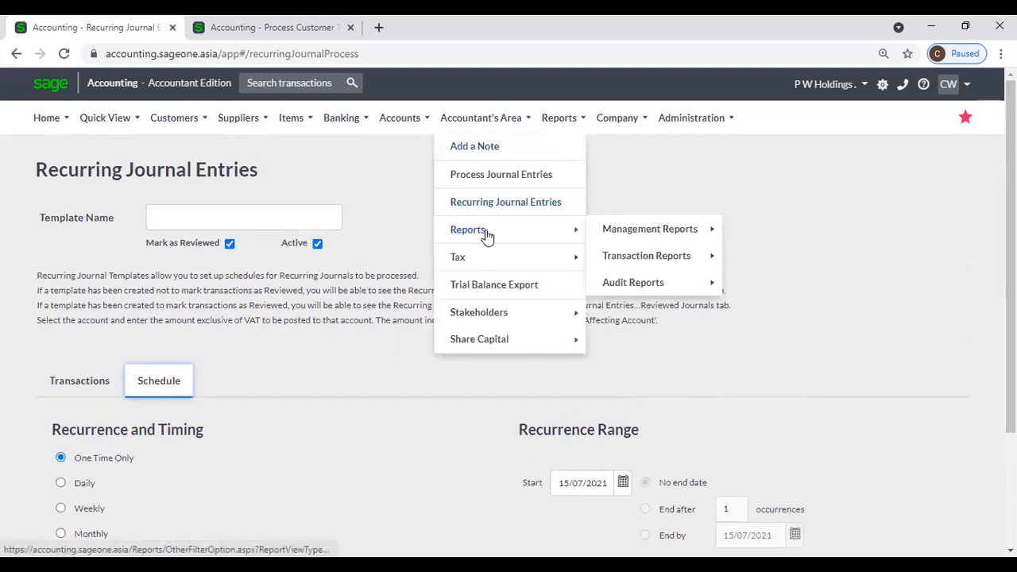
mouse_move(635, 233)
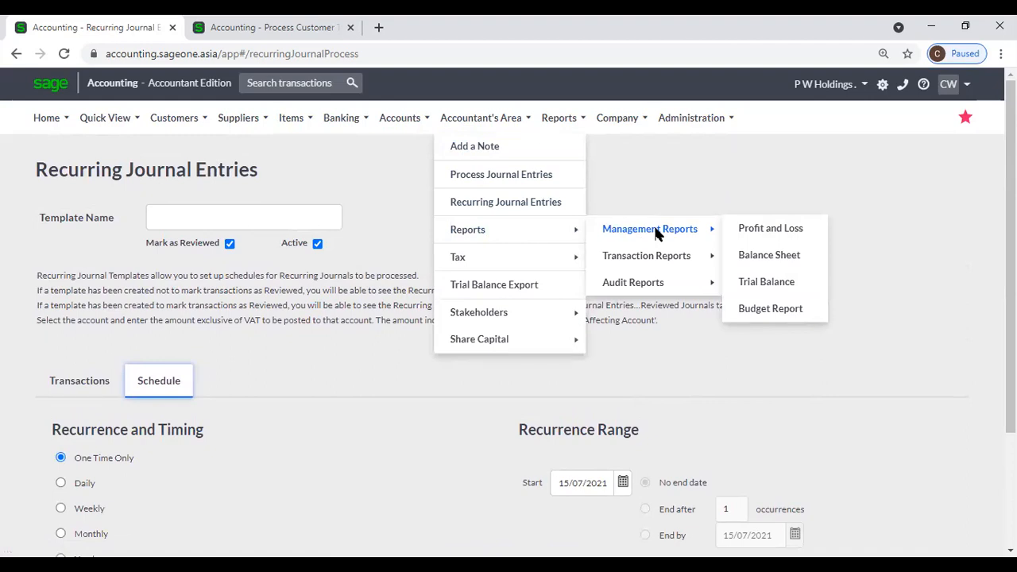
mouse_move(660, 262)
mouse_move(662, 286)
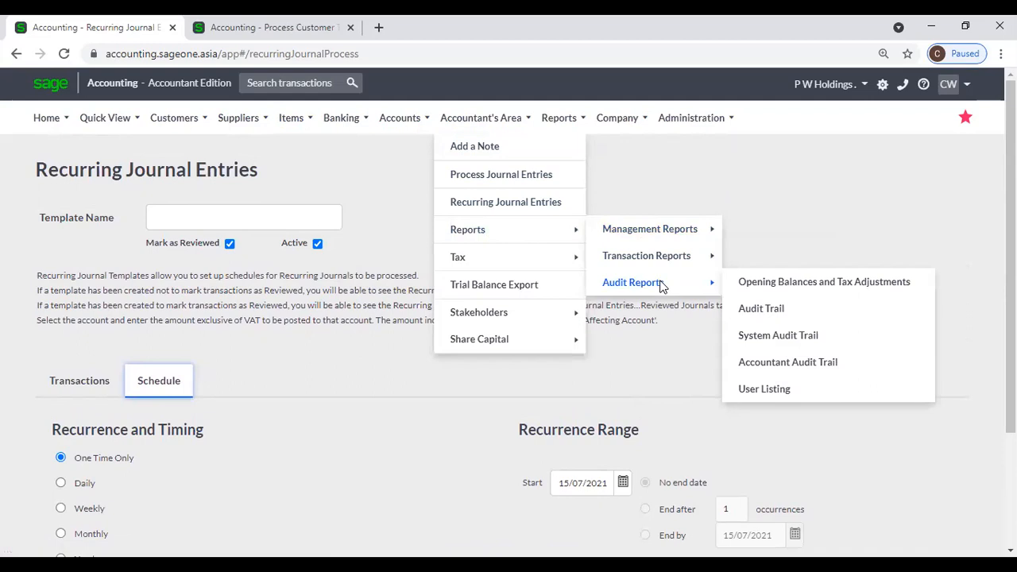
mouse_move(567, 265)
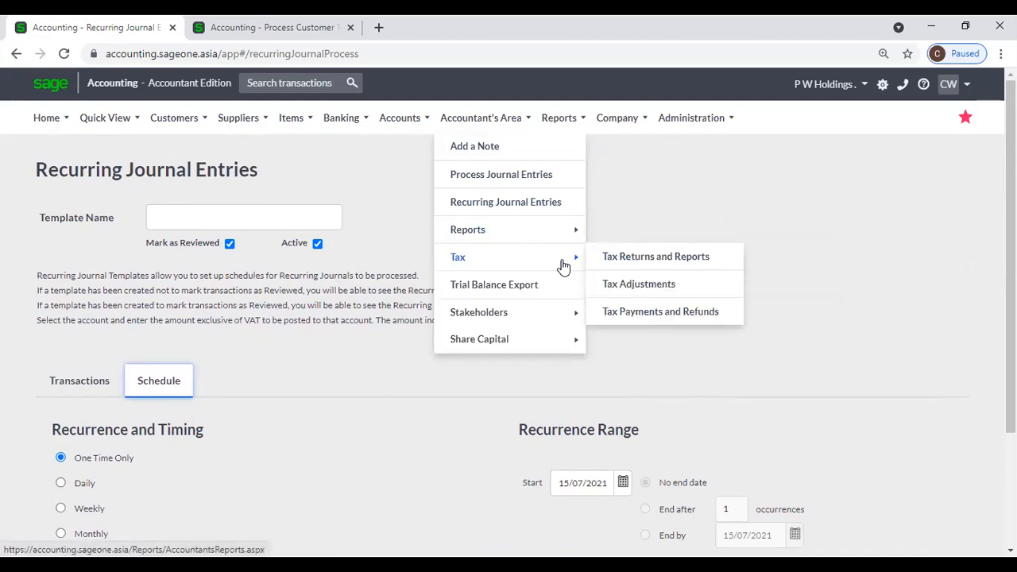
mouse_move(557, 316)
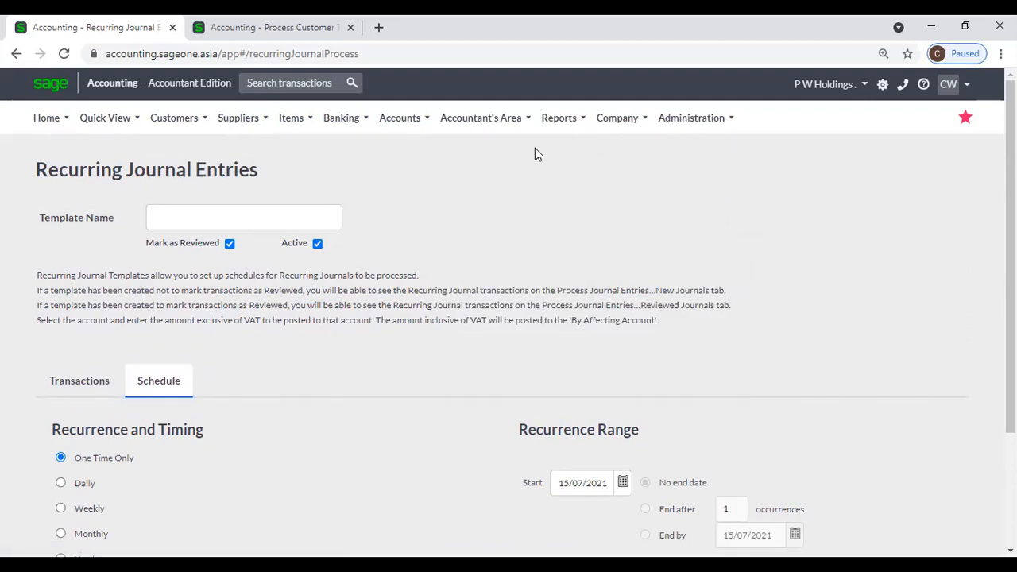
Step: Open the Customer Reports page from the general Reports area and compare it with the reports offered under Customers
mouse_move(550, 135)
mouse_move(166, 127)
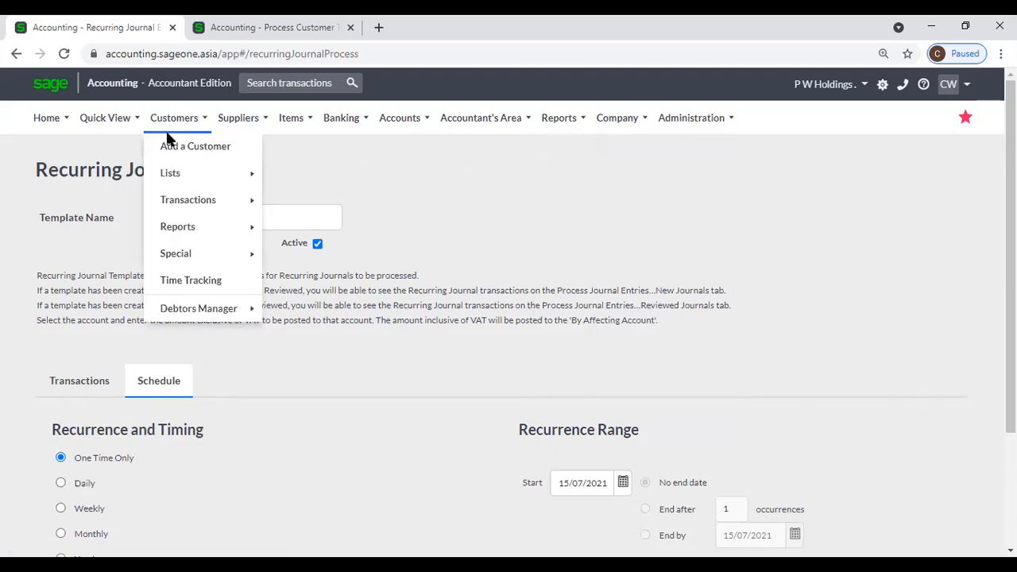
mouse_move(177, 230)
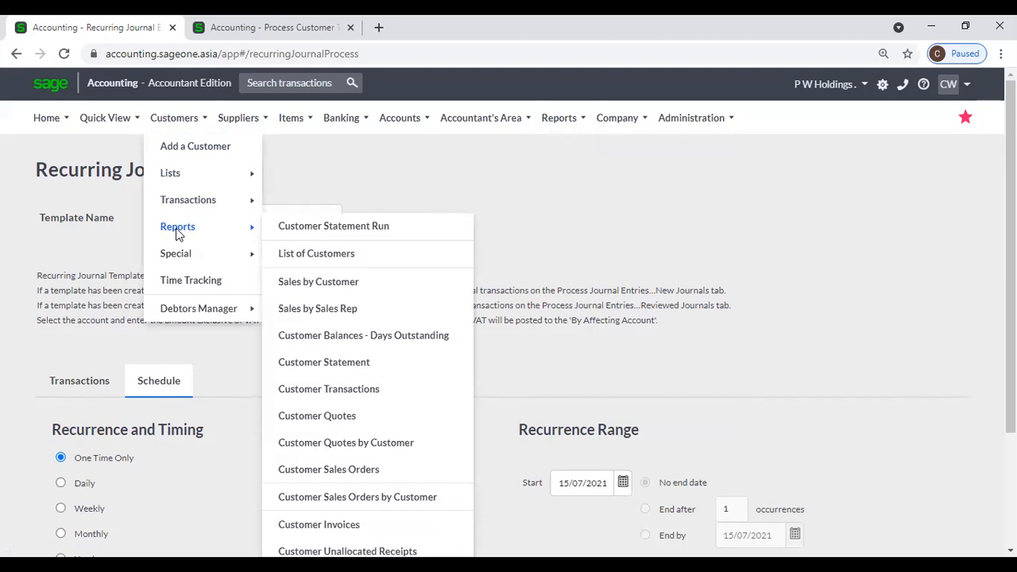
mouse_move(577, 152)
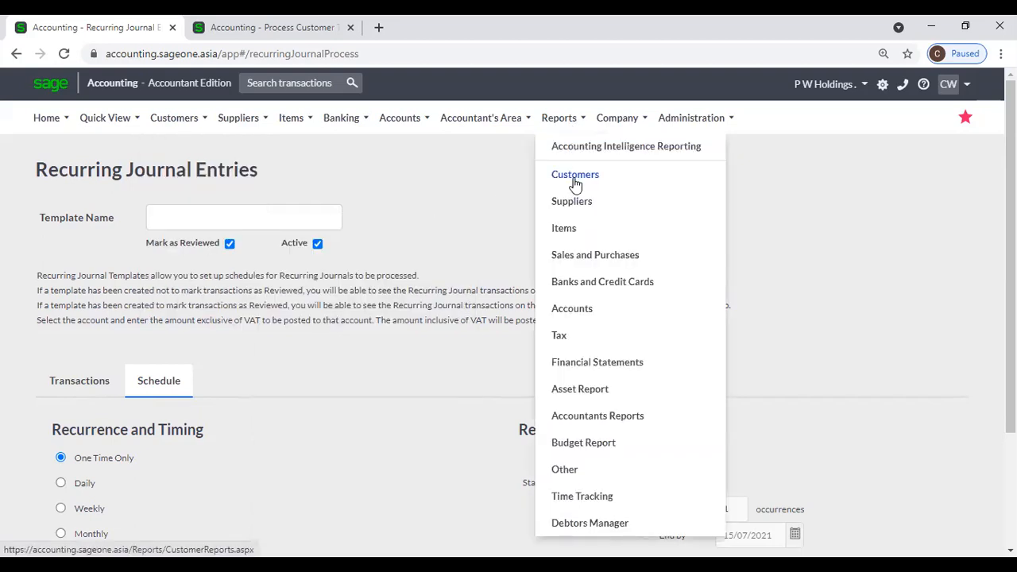
click(575, 183)
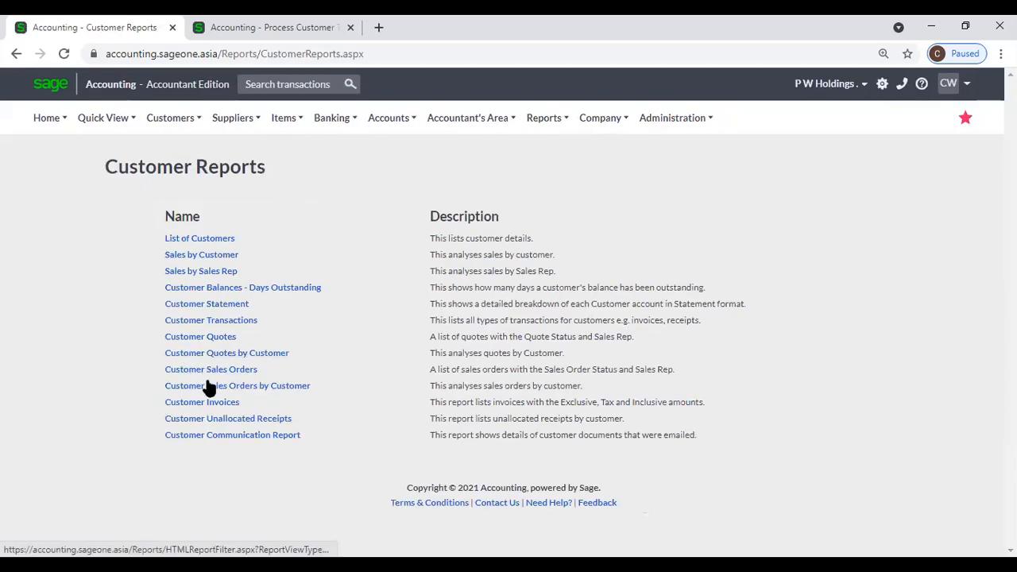
mouse_move(176, 127)
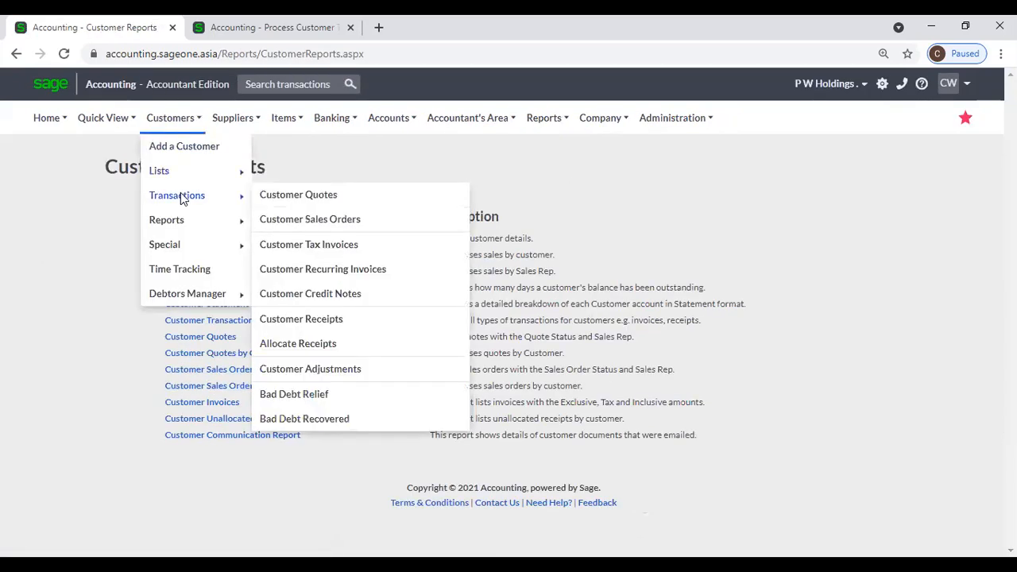
mouse_move(182, 227)
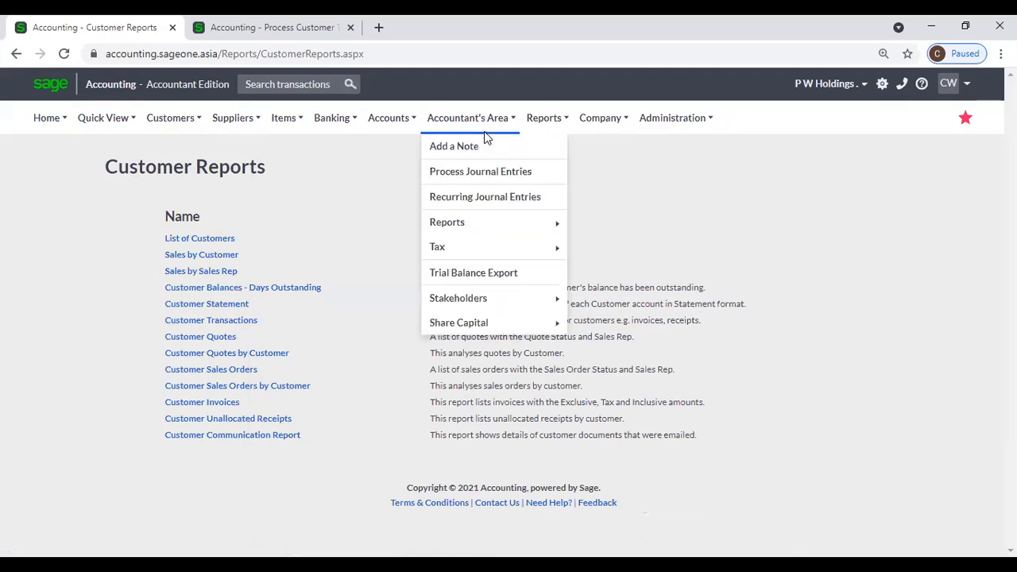
Step: Open Accounting Intelligence Reporting from Reports and close the Process Customer browser page
mouse_move(540, 131)
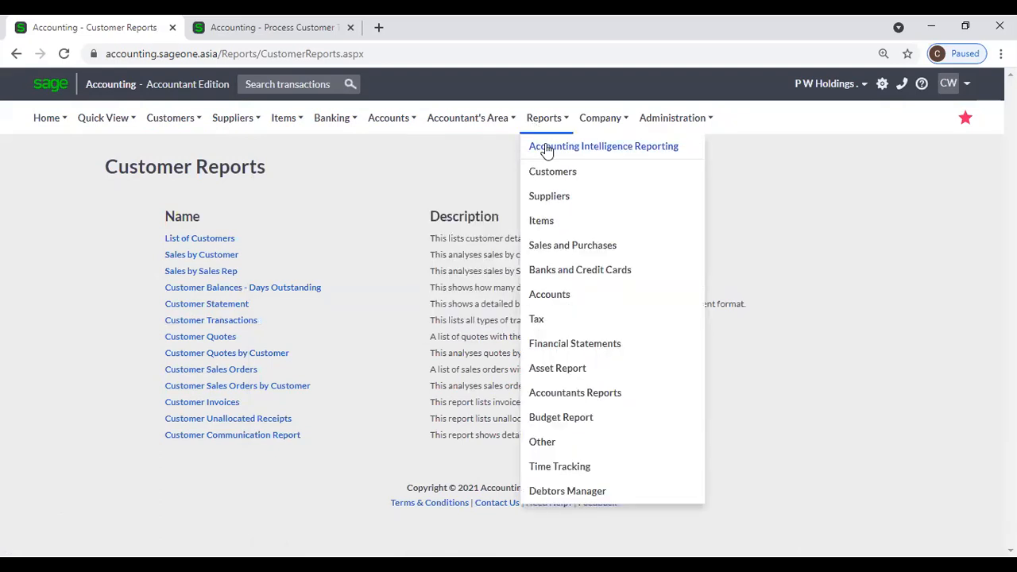
click(546, 149)
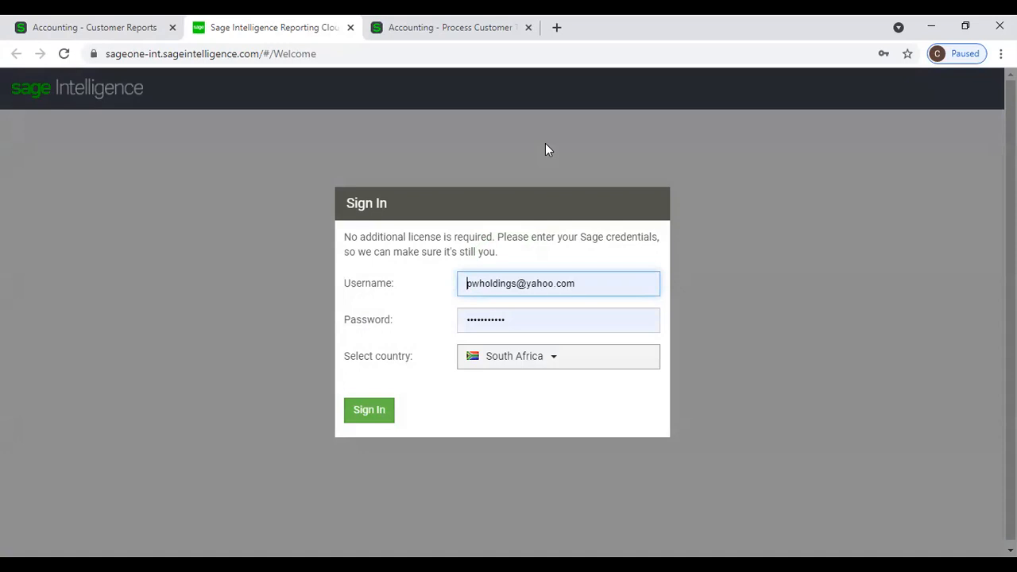
click(62, 32)
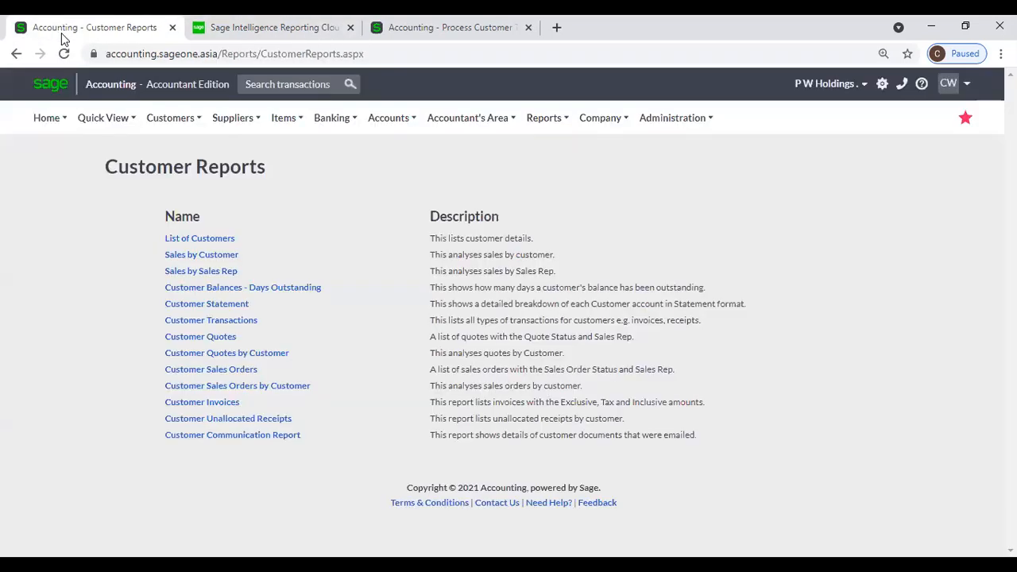
mouse_move(463, 125)
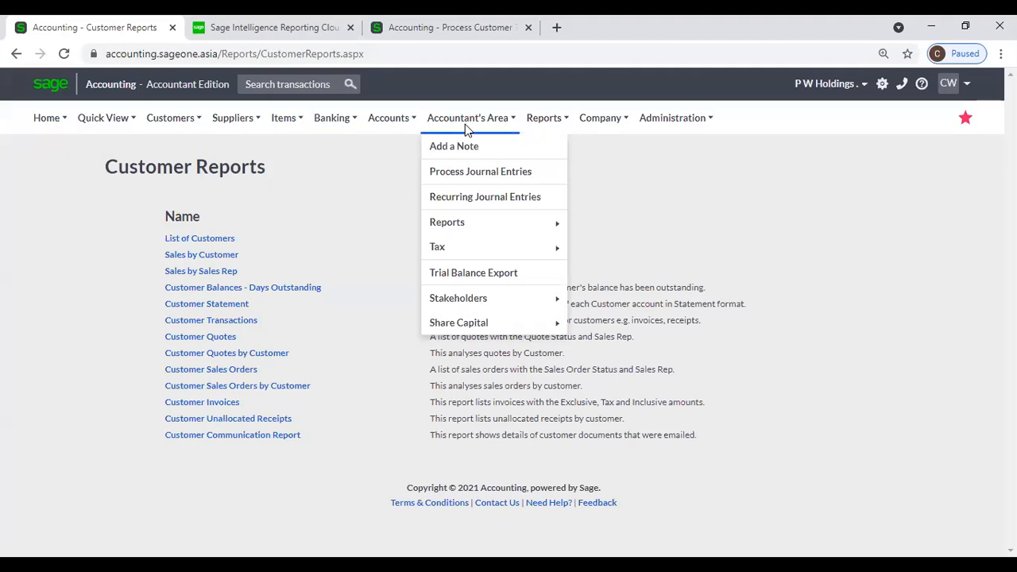
mouse_move(546, 127)
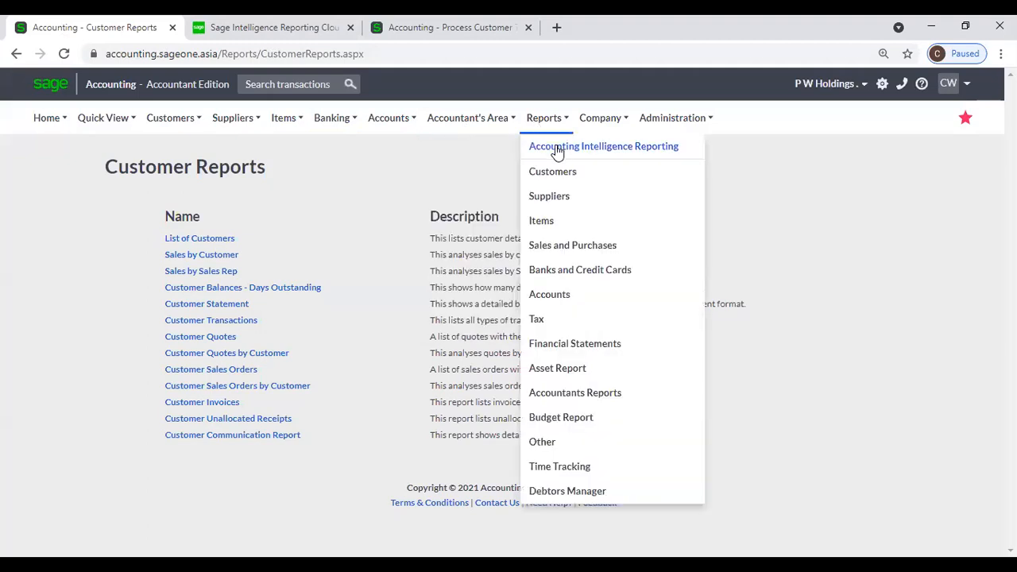
click(557, 148)
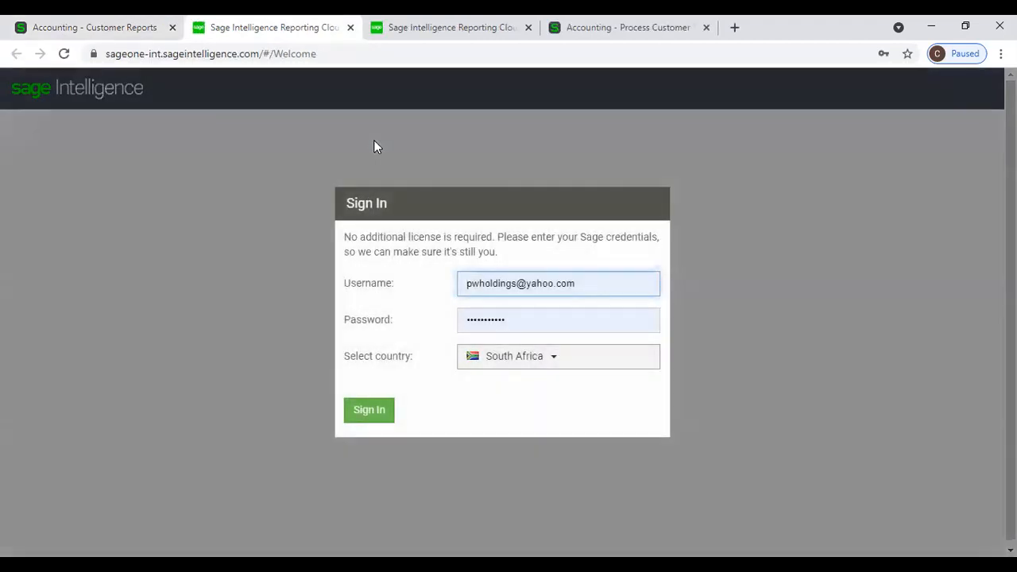
middle_click(690, 38)
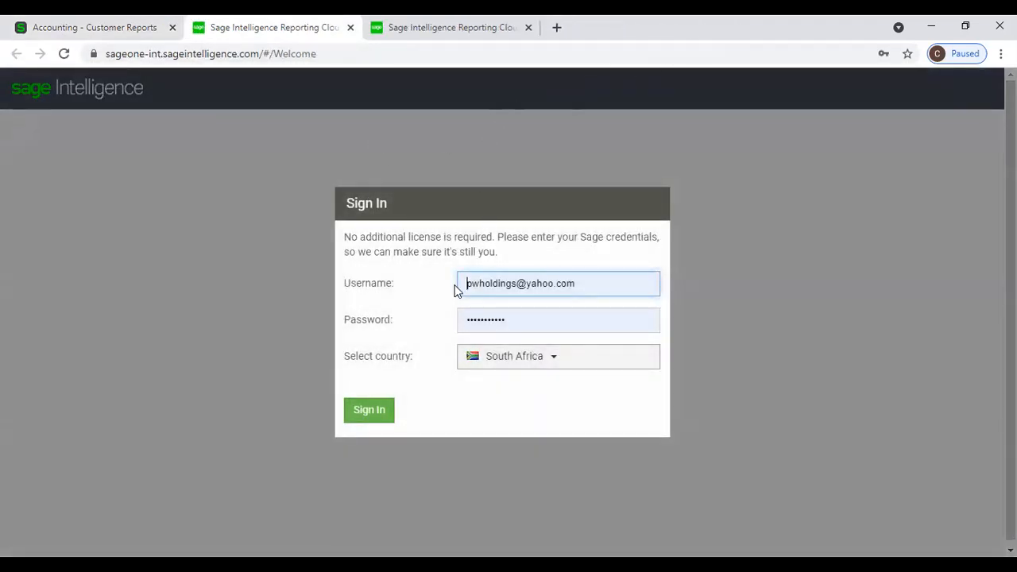
Step: Sign in to Sage Intelligence with the prefilled credentials and Malaysia as the country, and close the duplicate Sage Intelligence page
click(545, 359)
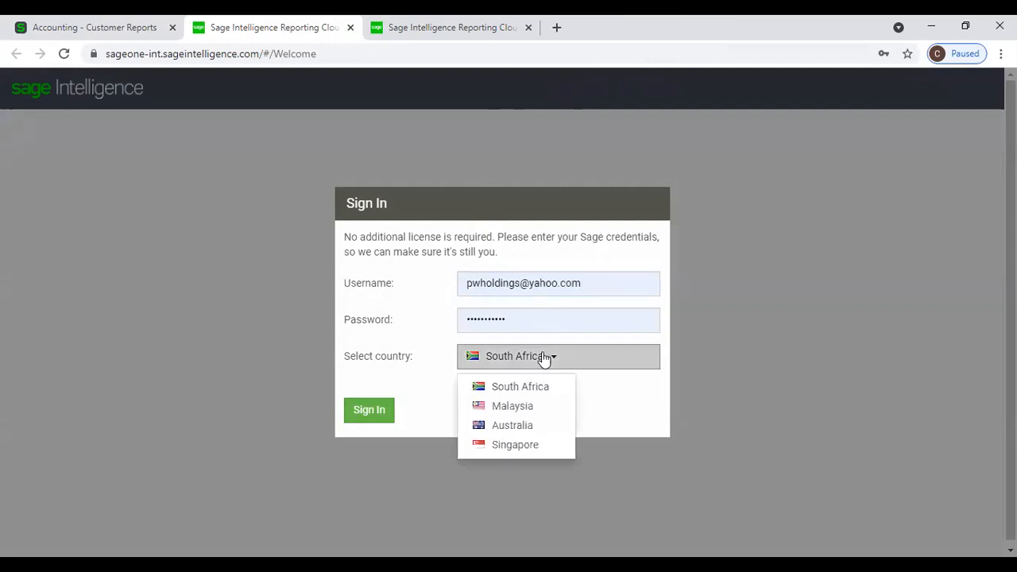
click(535, 404)
click(369, 412)
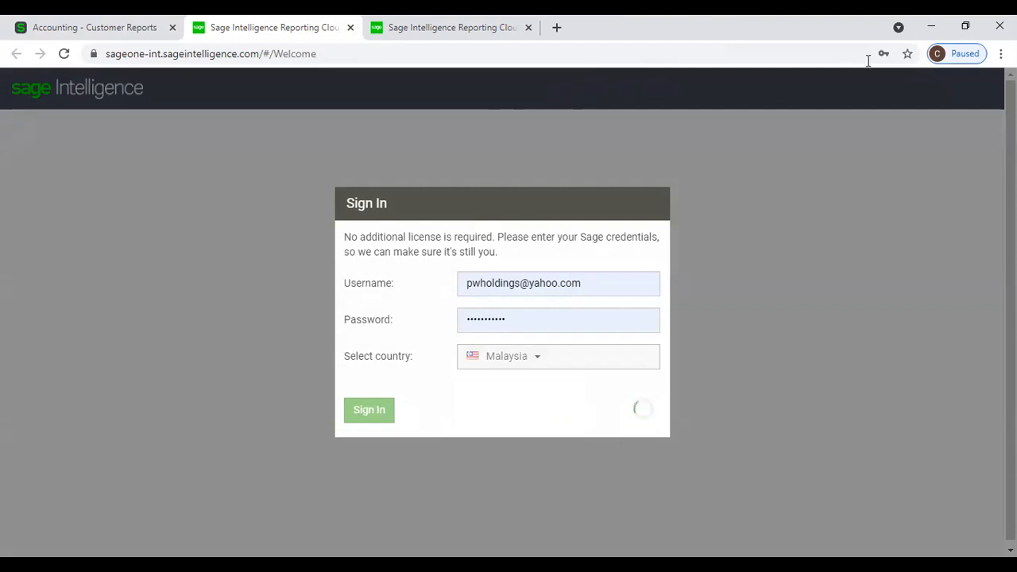
click(966, 25)
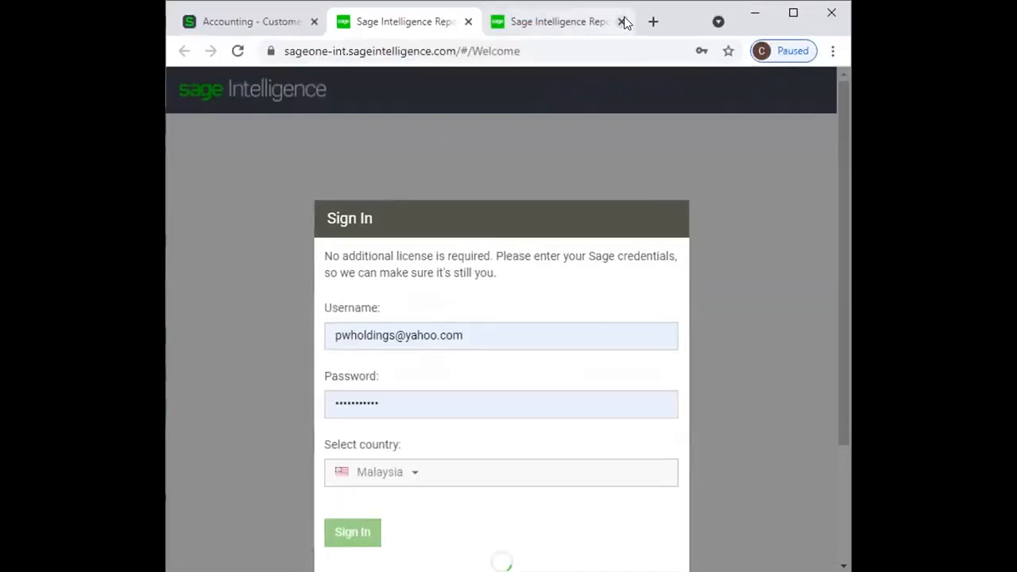
click(621, 21)
click(805, 14)
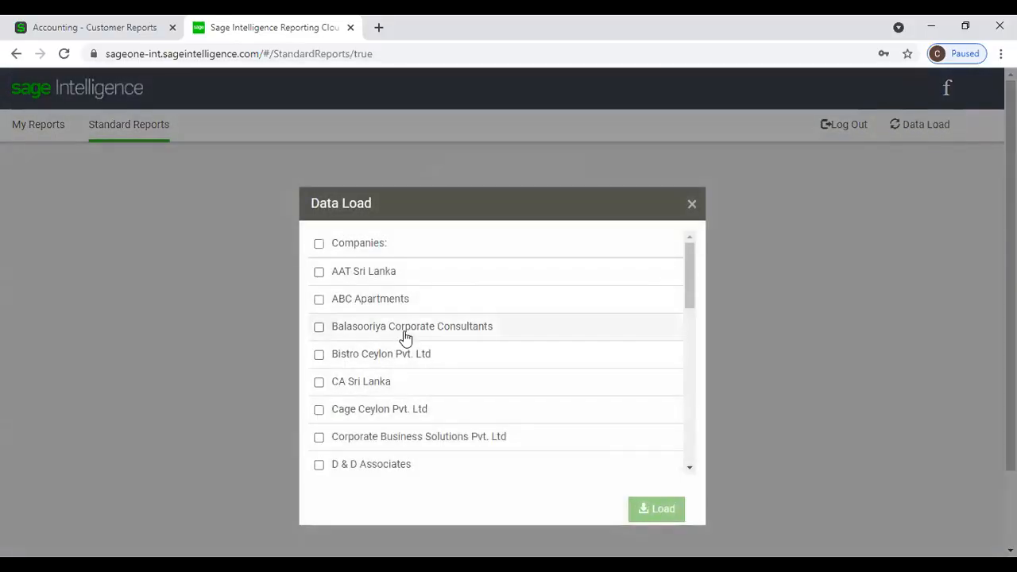
Step: Load the data of the company "P W Holdings ." into Sage Intelligence, checking the Customer Reports page while it loads
scroll(406, 334, down, 2)
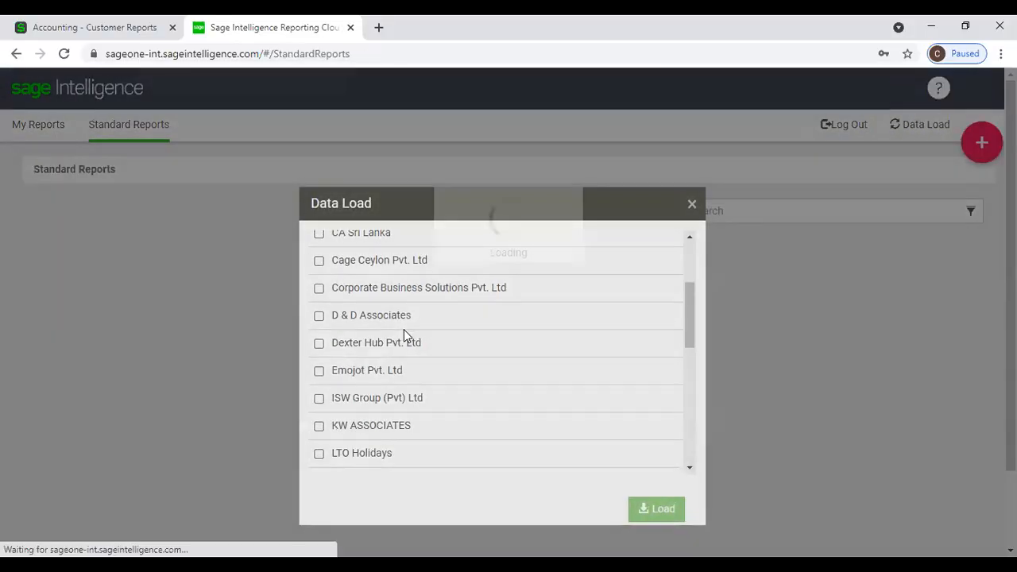
scroll(417, 326, down, 6)
scroll(416, 329, up, 3)
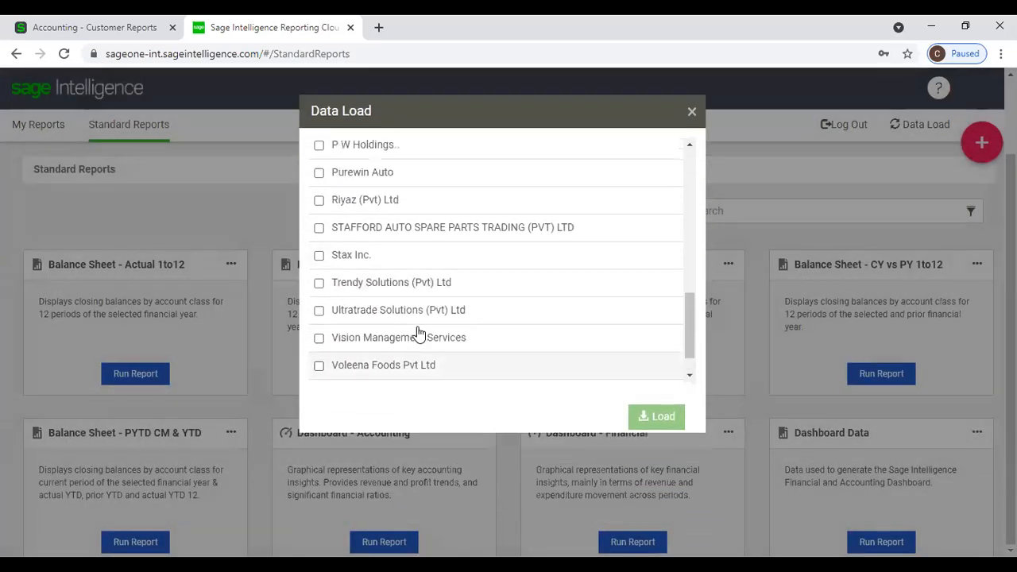
click(319, 228)
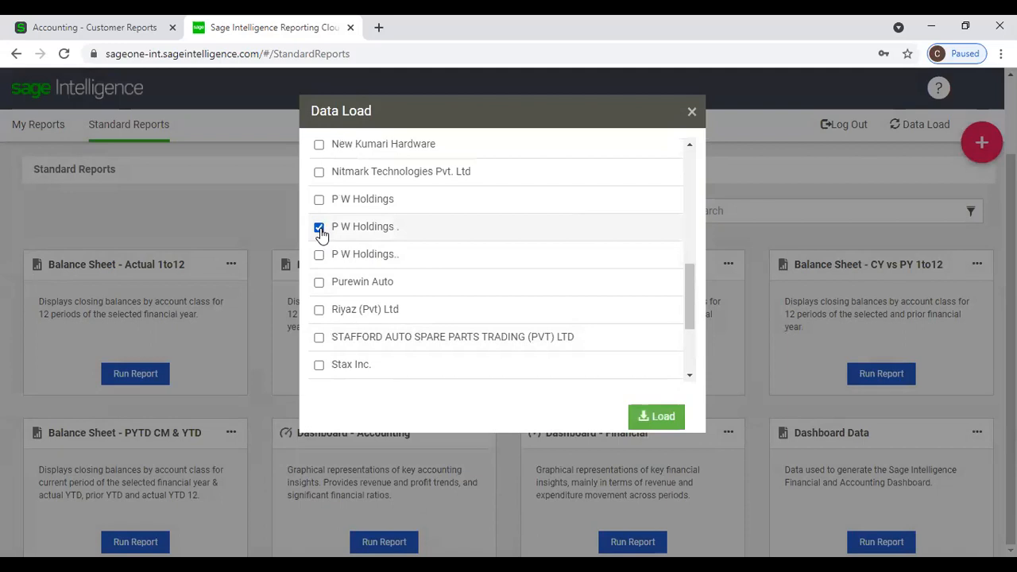
click(651, 421)
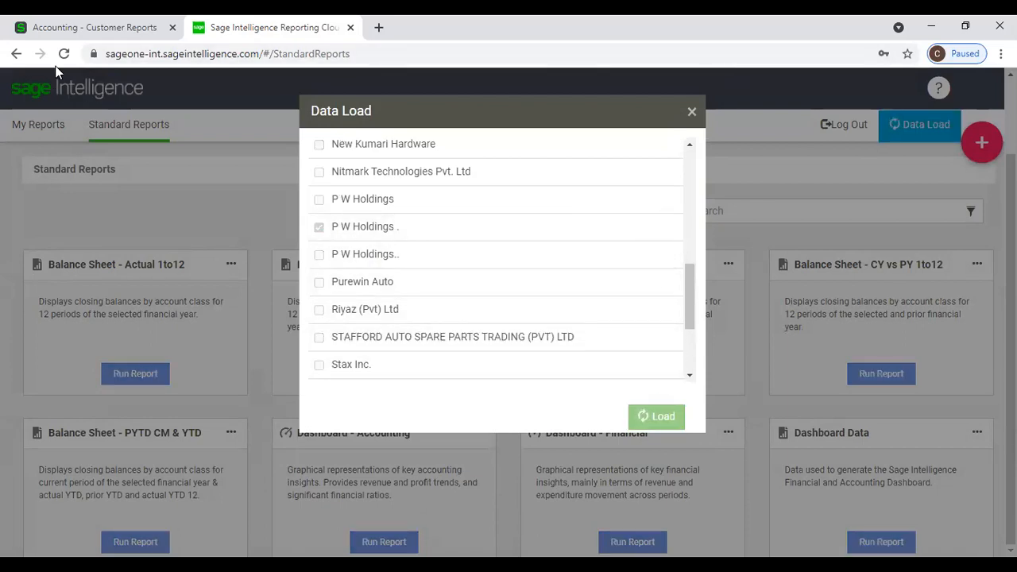
click(89, 24)
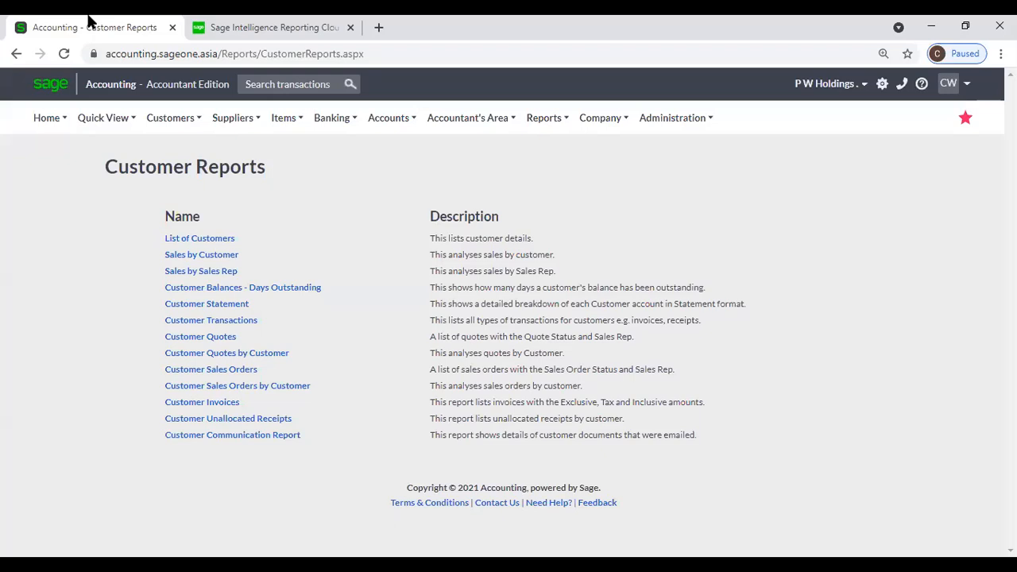
click(191, 27)
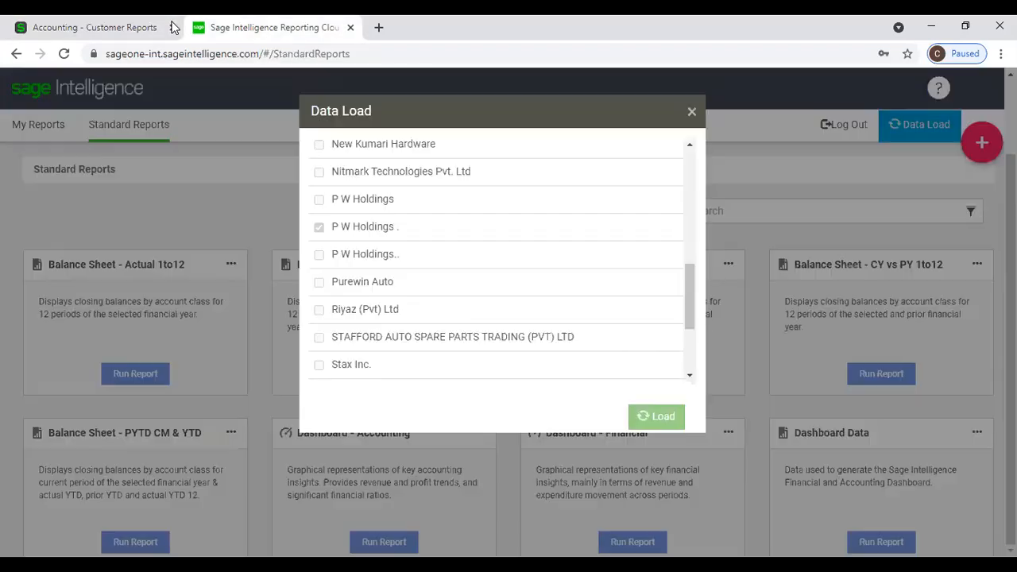
Step: Check the Customer Reports page while the company data finishes loading, and close the Data Load dialog in Sage Intelligence
click(117, 22)
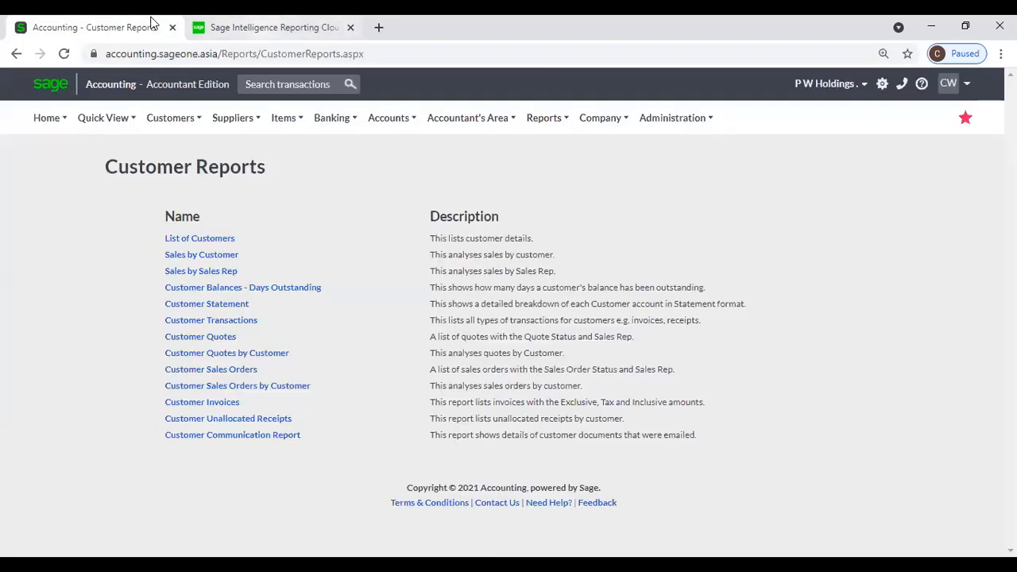
key(ctrl+Tab)
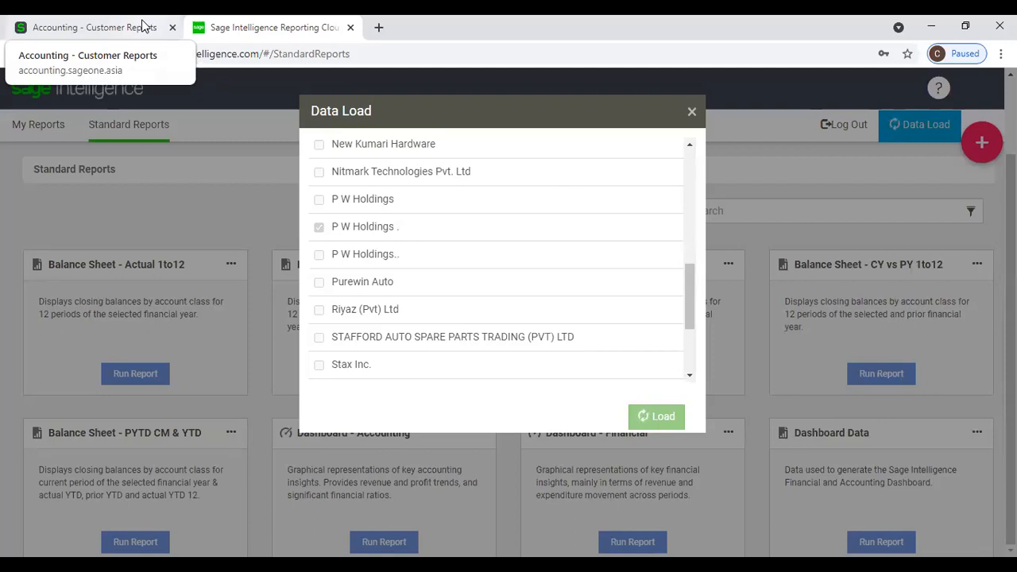
click(143, 26)
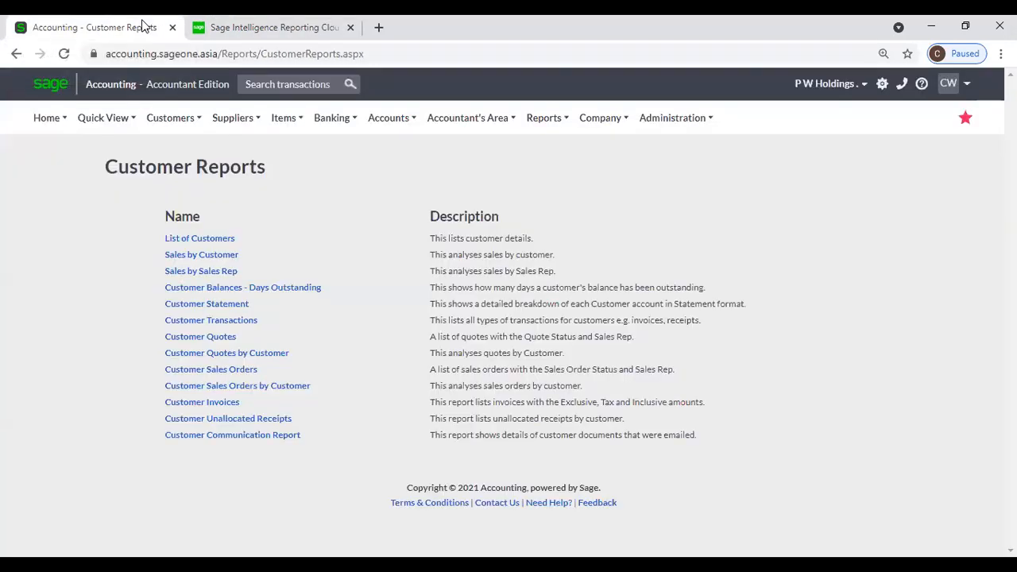
click(188, 28)
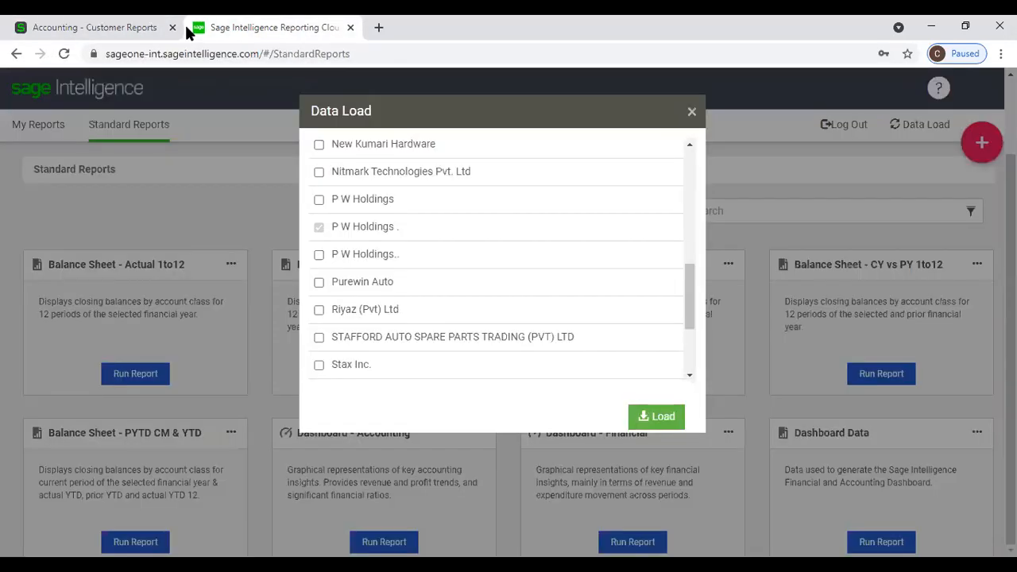
click(693, 113)
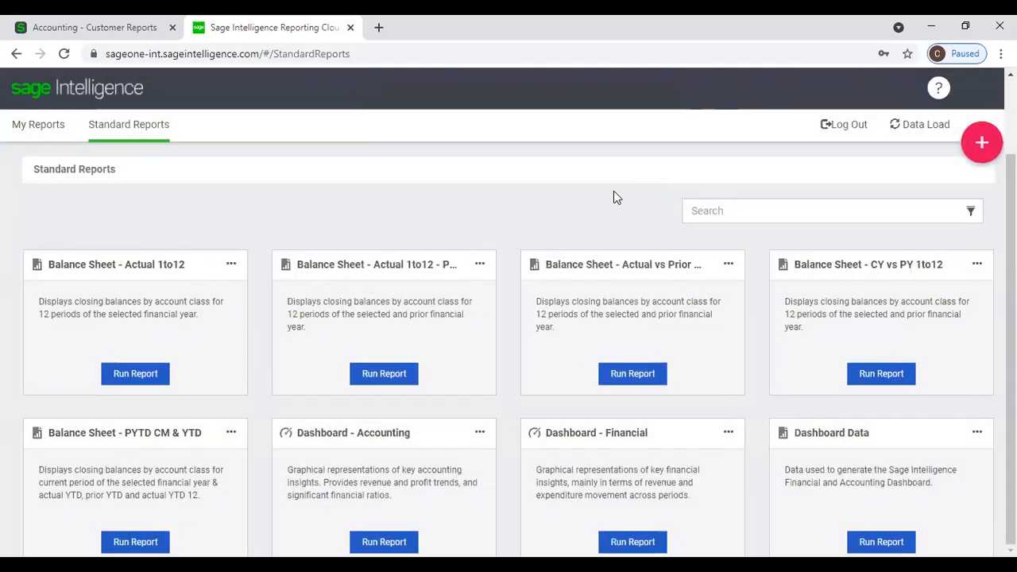
click(474, 264)
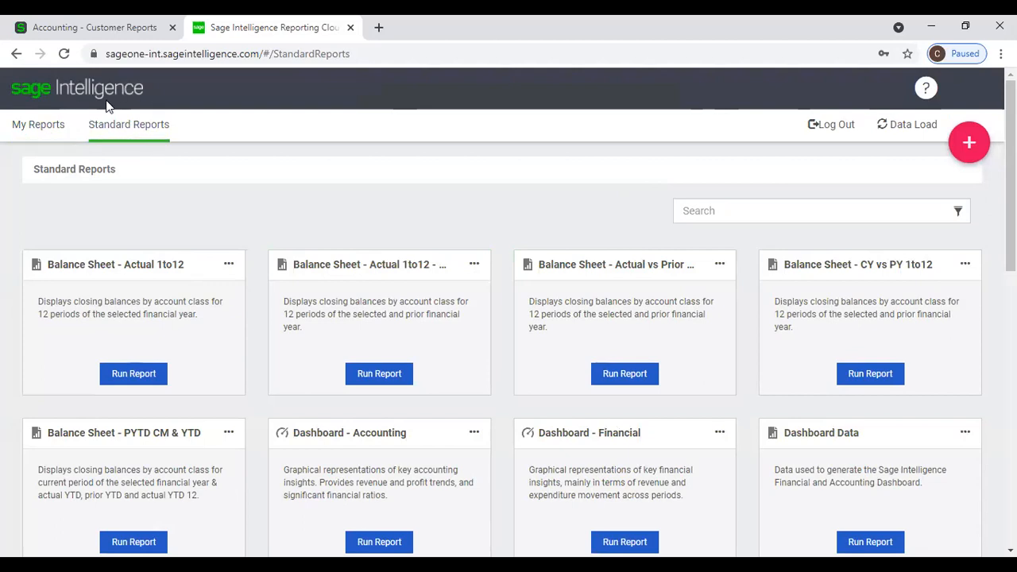
Step: Compare the reports under My Reports with those under Standard Reports, finishing on Standard Reports
click(30, 135)
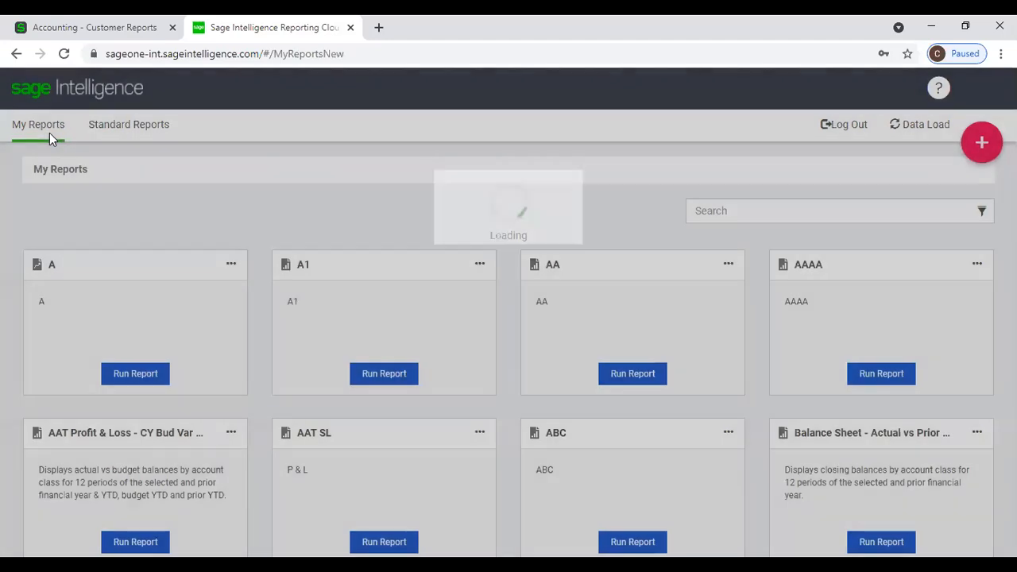
click(117, 129)
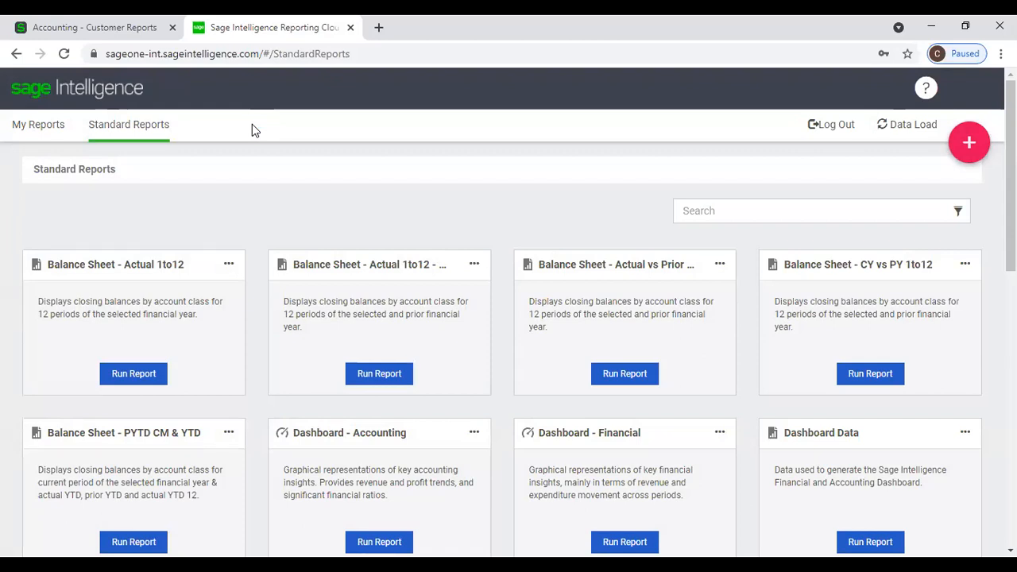
click(46, 129)
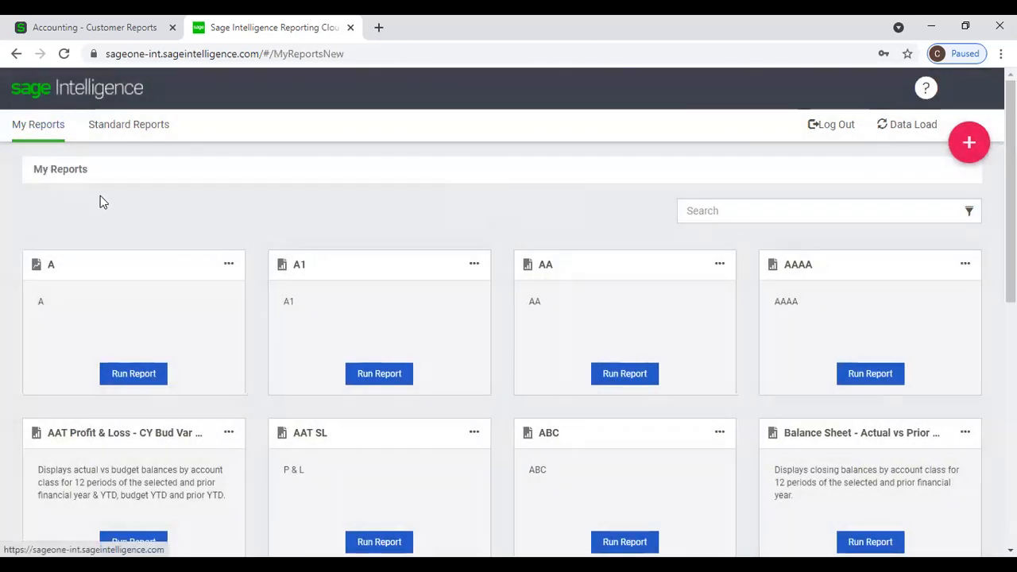
click(105, 133)
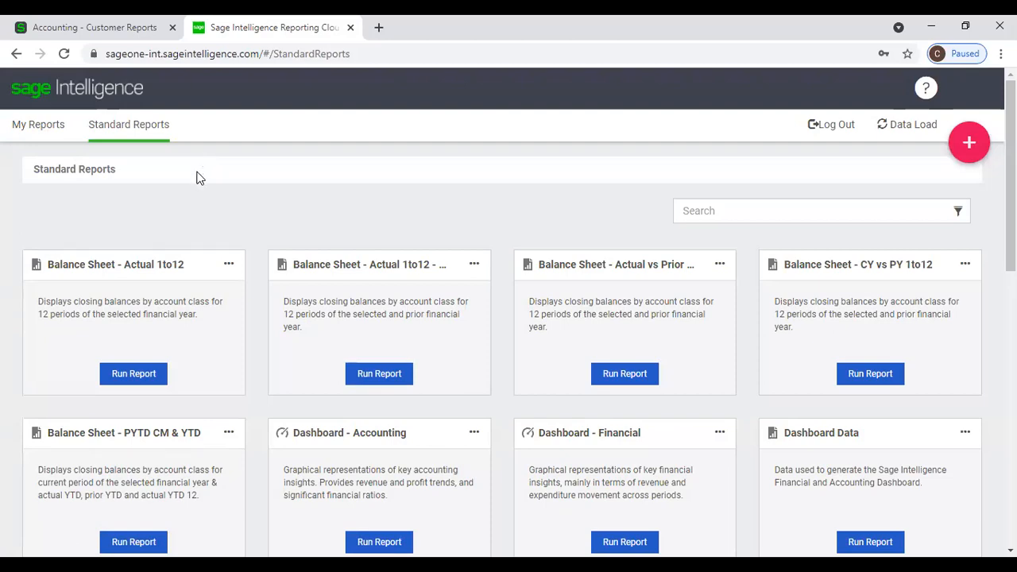
Step: Run the Dashboard Data standard report for P W Holdings ., year 2021, budget code 2021 New, with account detail and subtotals at bottom
scroll(211, 235, down, 8)
scroll(214, 239, up, 6)
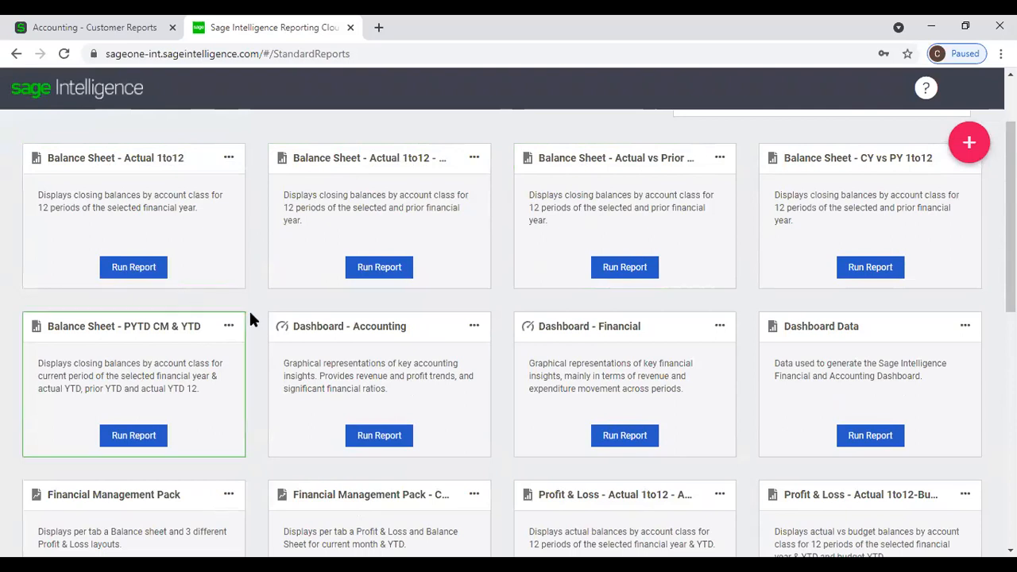
scroll(247, 310, down, 2)
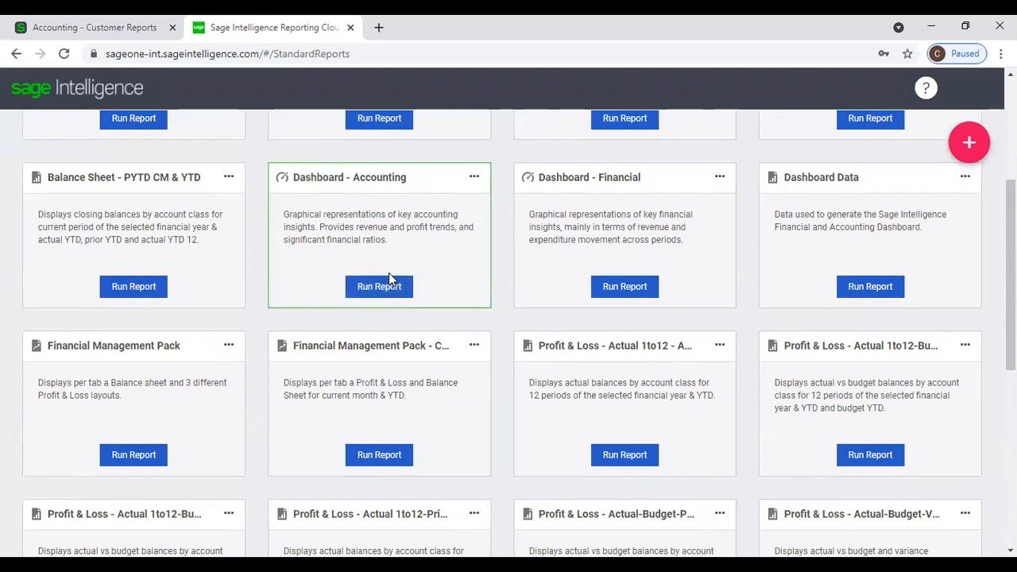
click(847, 287)
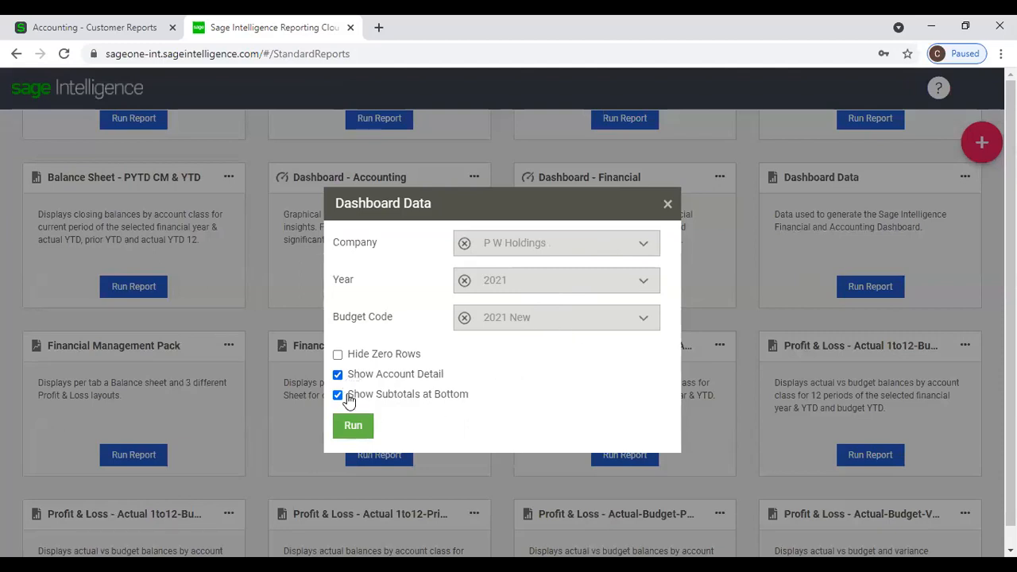
click(354, 426)
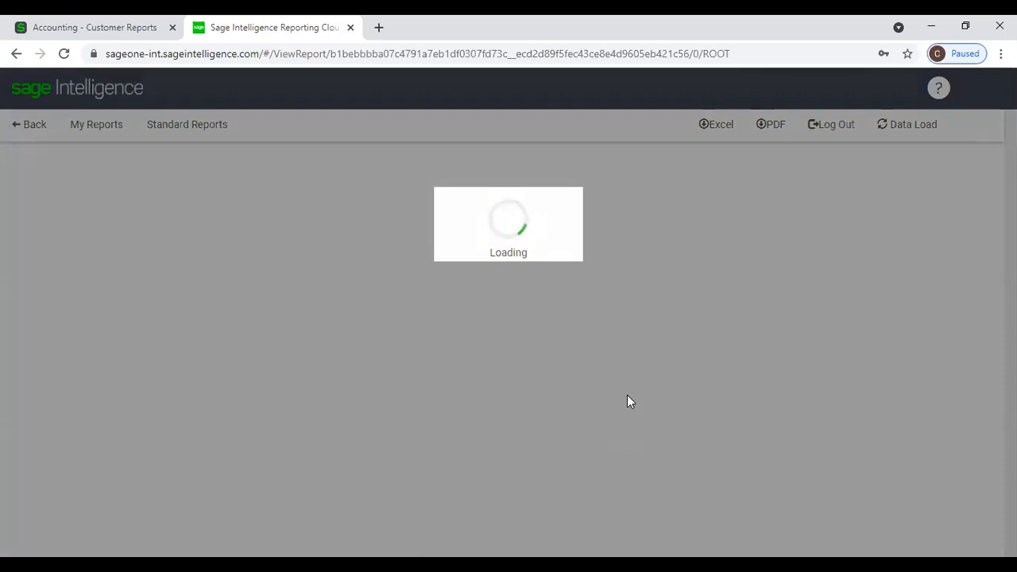
Step: Examine the account rows and period columns of the Dashboard Data report, and return to Standard Reports
scroll(627, 399, down, 1)
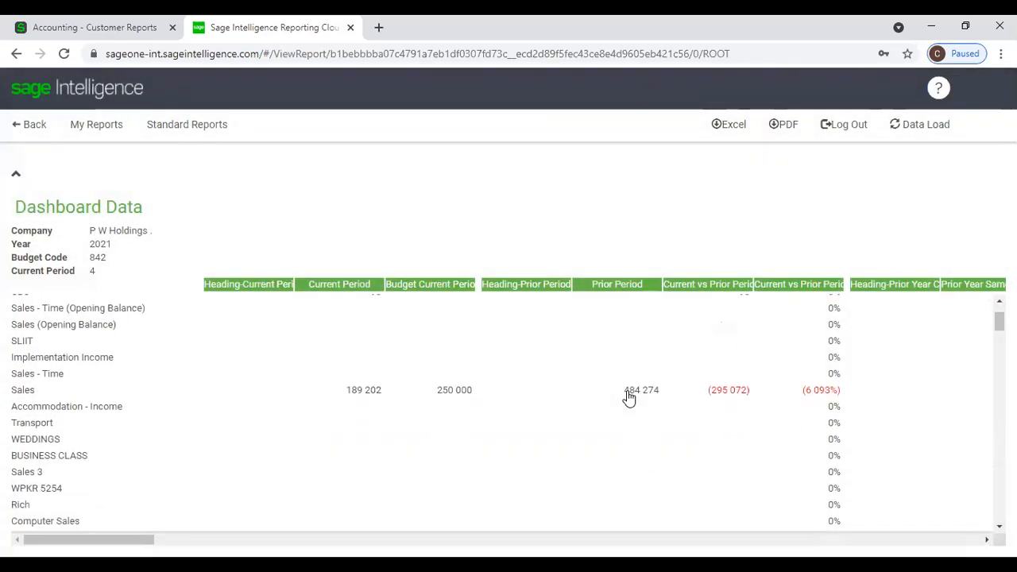
scroll(903, 329, down, 5)
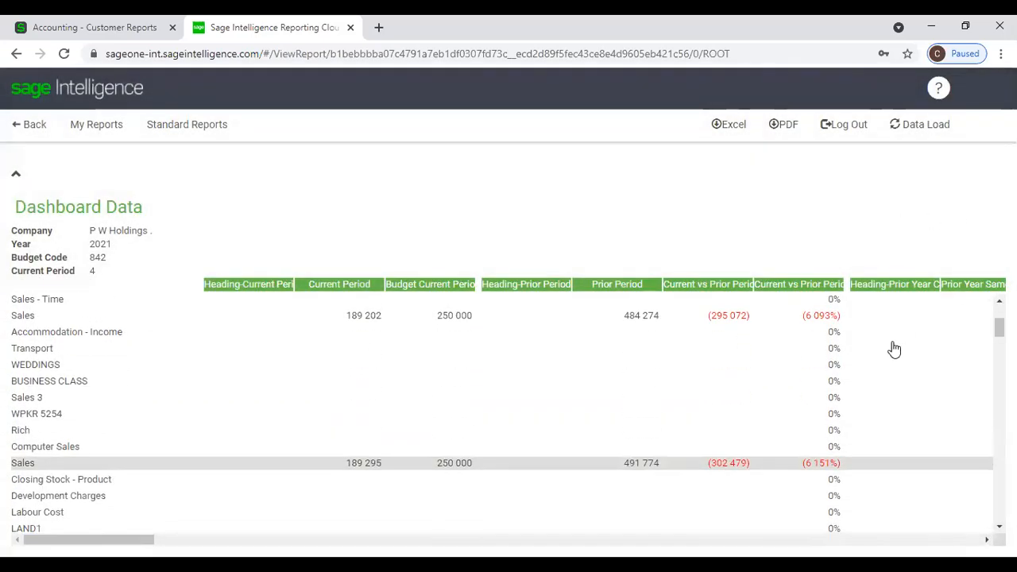
scroll(350, 374, up, 1)
scroll(310, 362, up, 6)
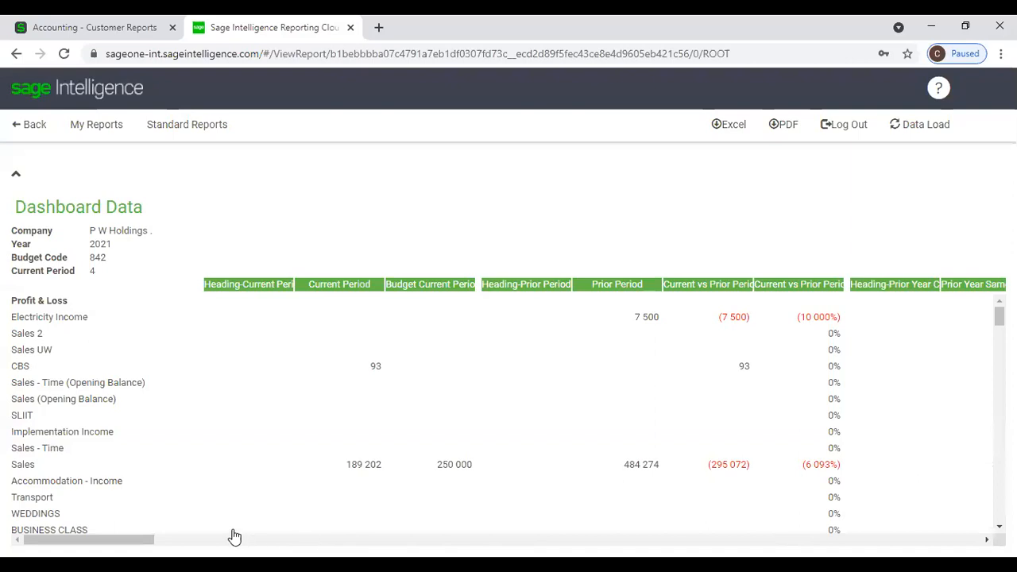
drag(152, 540, 598, 540)
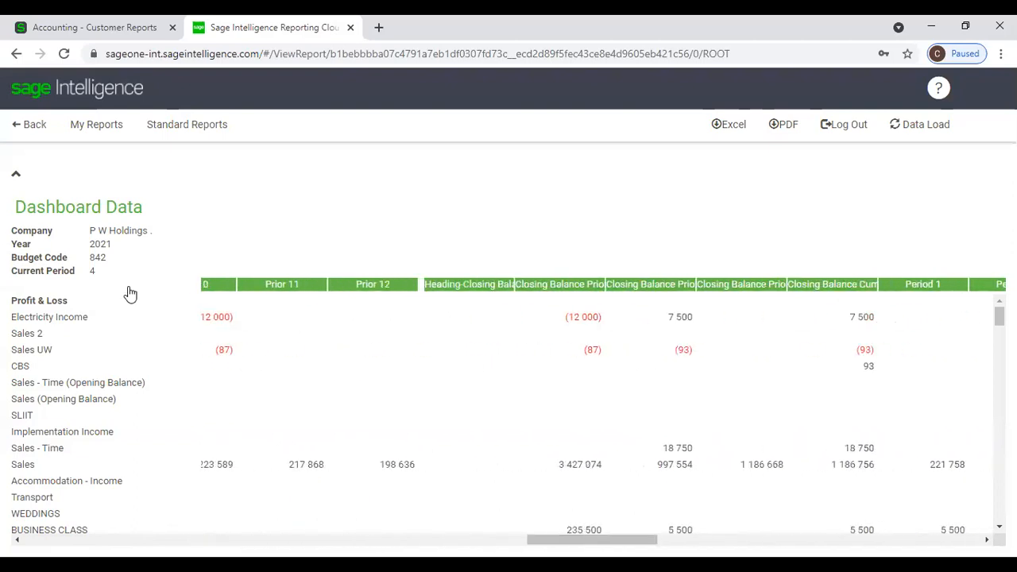
click(22, 131)
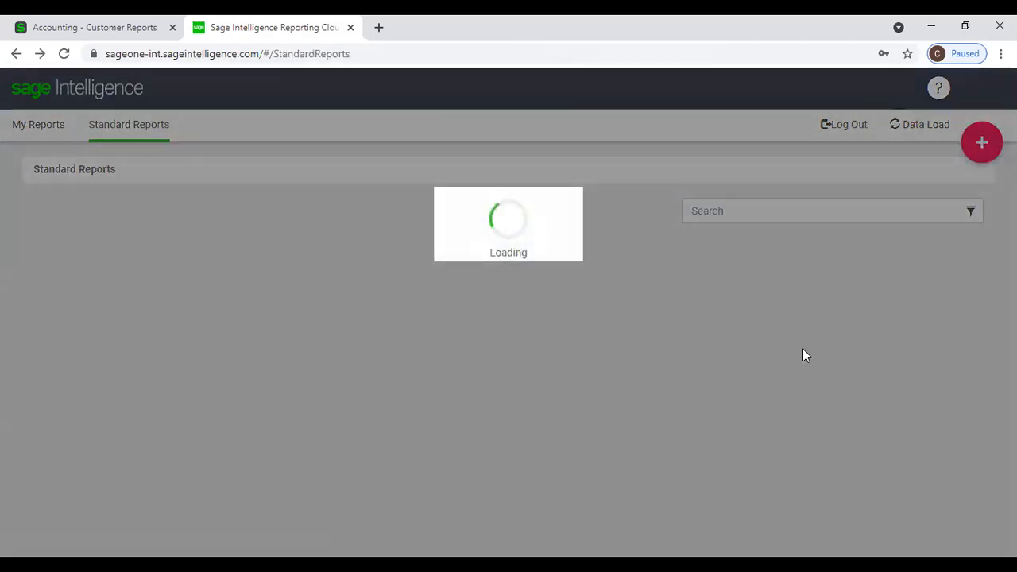
scroll(556, 349, down, 2)
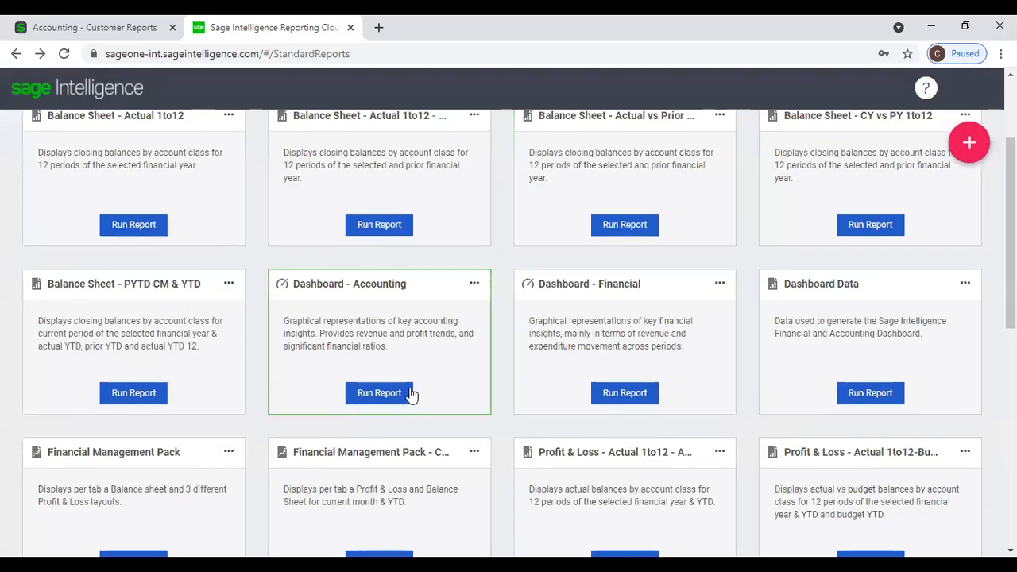
click(627, 393)
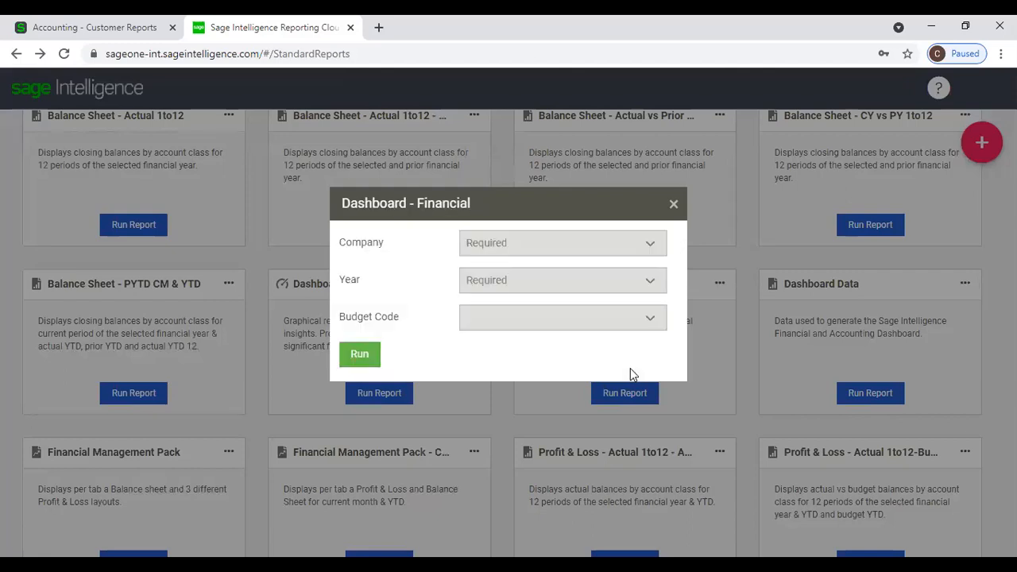
click(678, 213)
Step: Open the run options of the Financial Management Pack report
scroll(151, 429, down, 2)
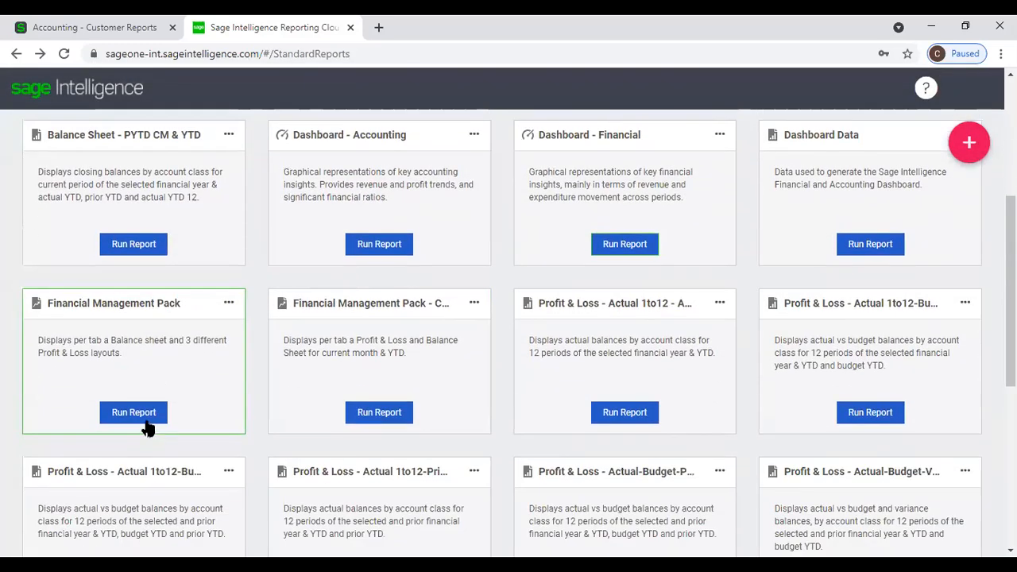
click(147, 421)
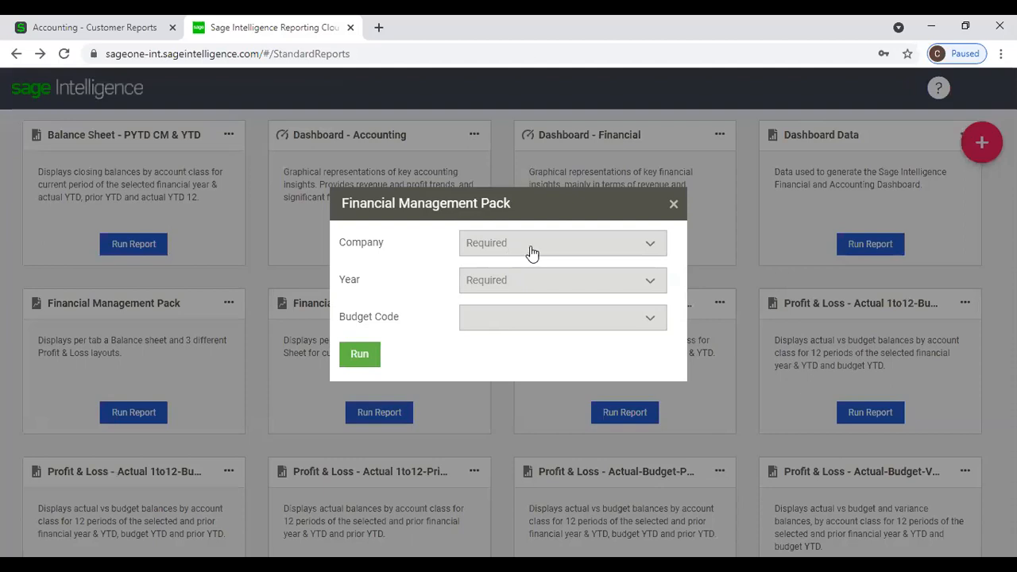
Step: Choose the company "P W Holdings ." for the Financial Management Pack report, filtering the company list by P W
click(650, 250)
click(651, 250)
click(651, 250)
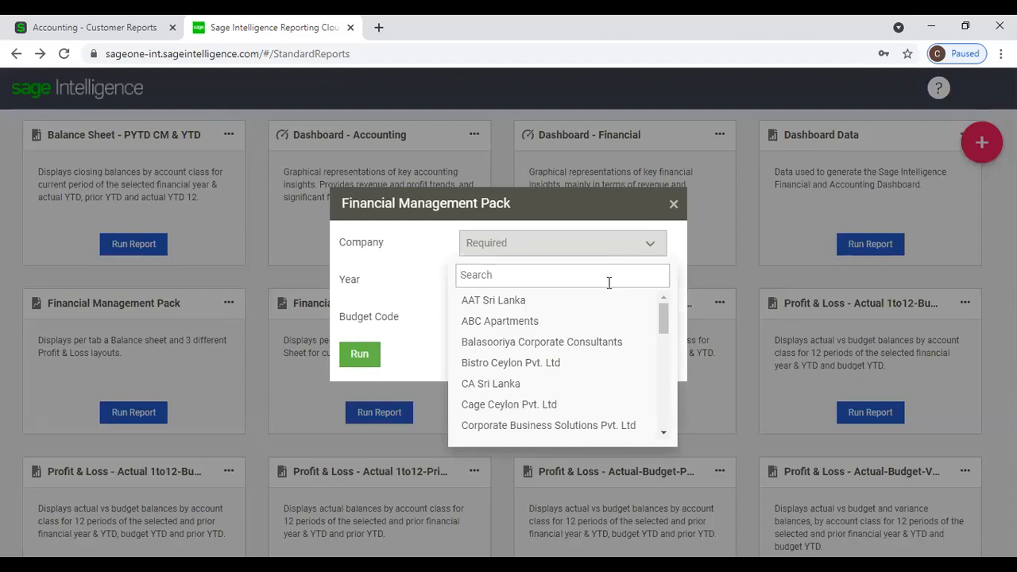
text(P W)
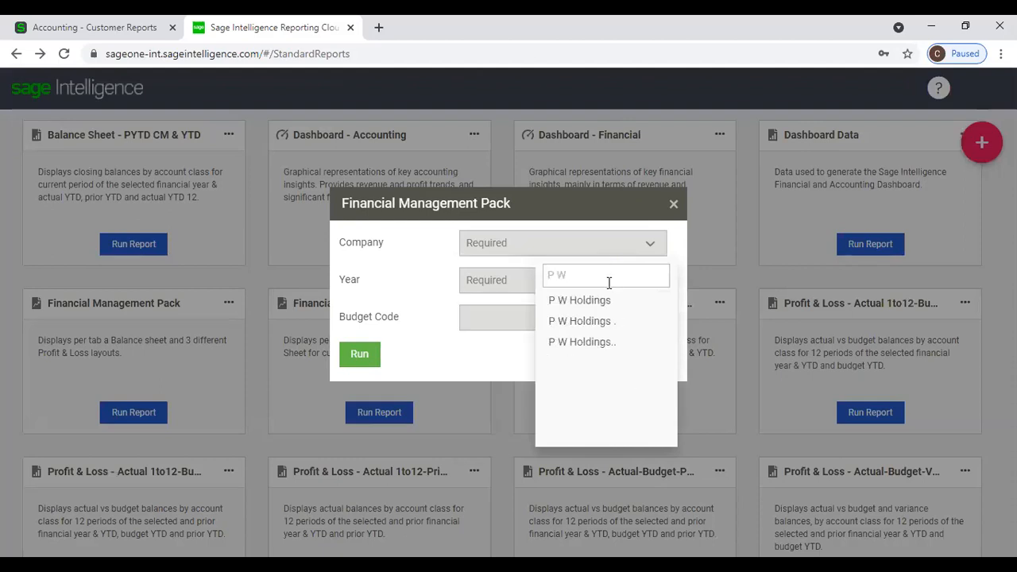
click(603, 323)
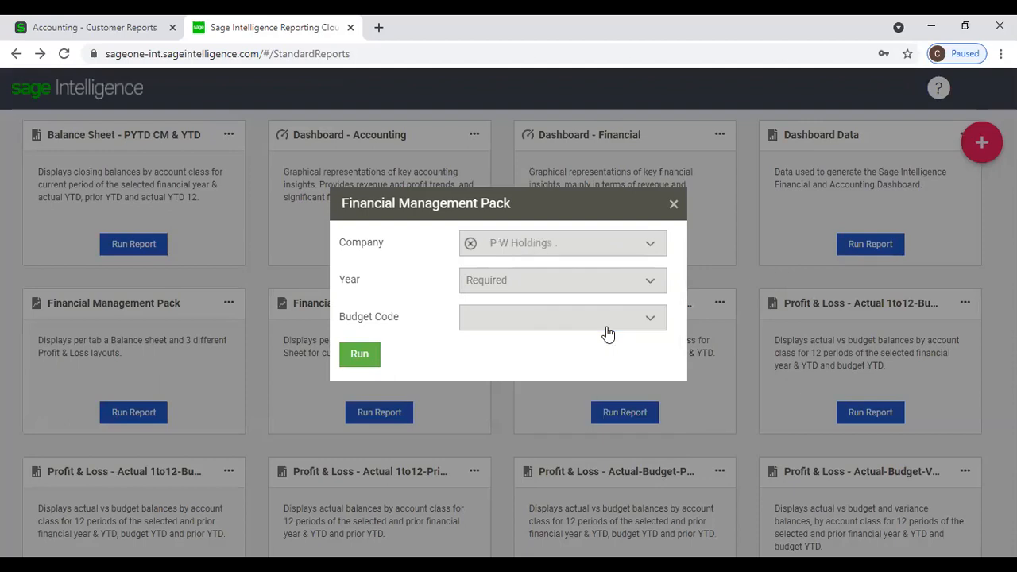
Step: Set the pack's year to 2020 and budget code to 2018/19, and run the report
click(543, 289)
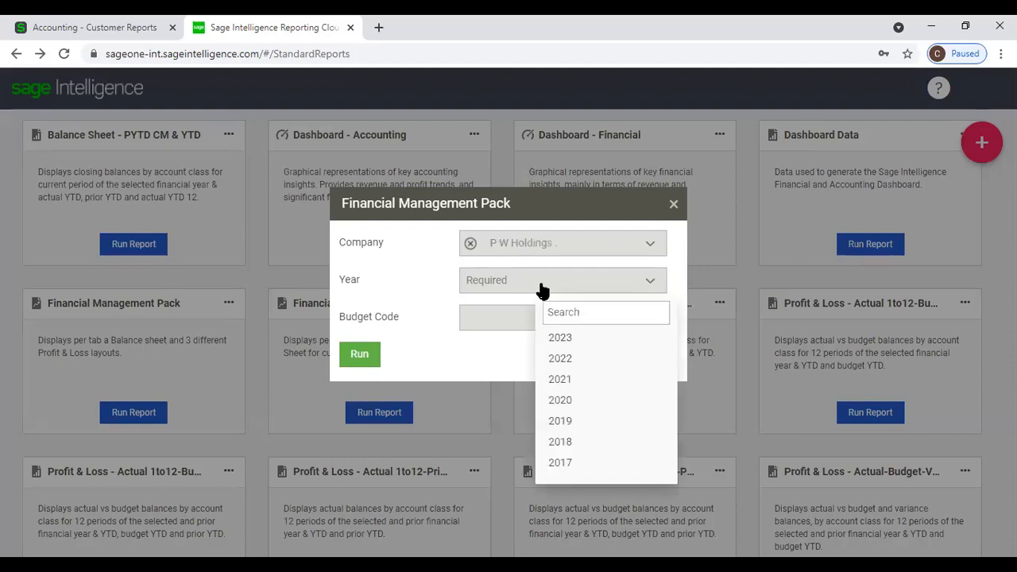
click(563, 402)
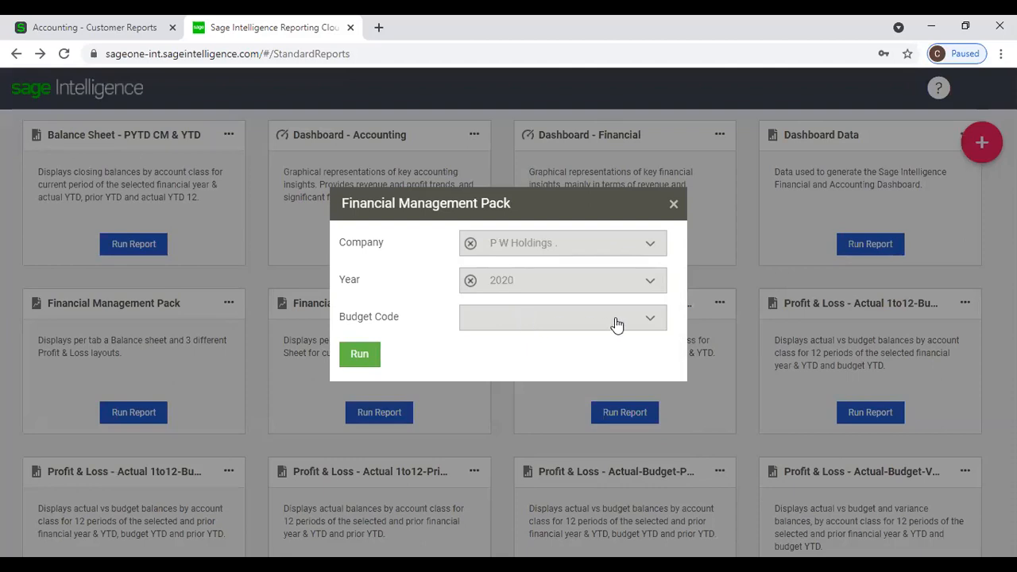
click(650, 322)
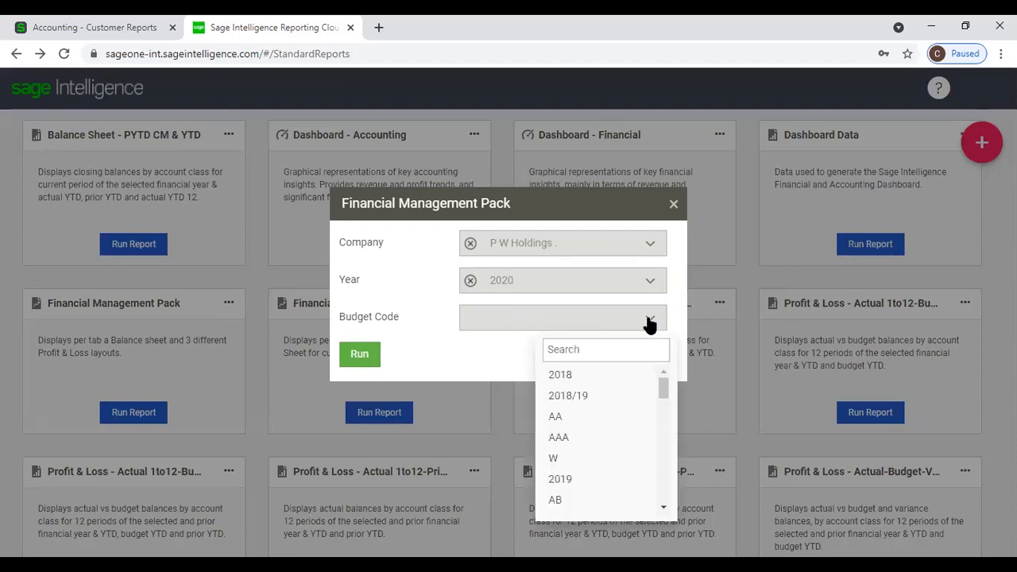
click(586, 398)
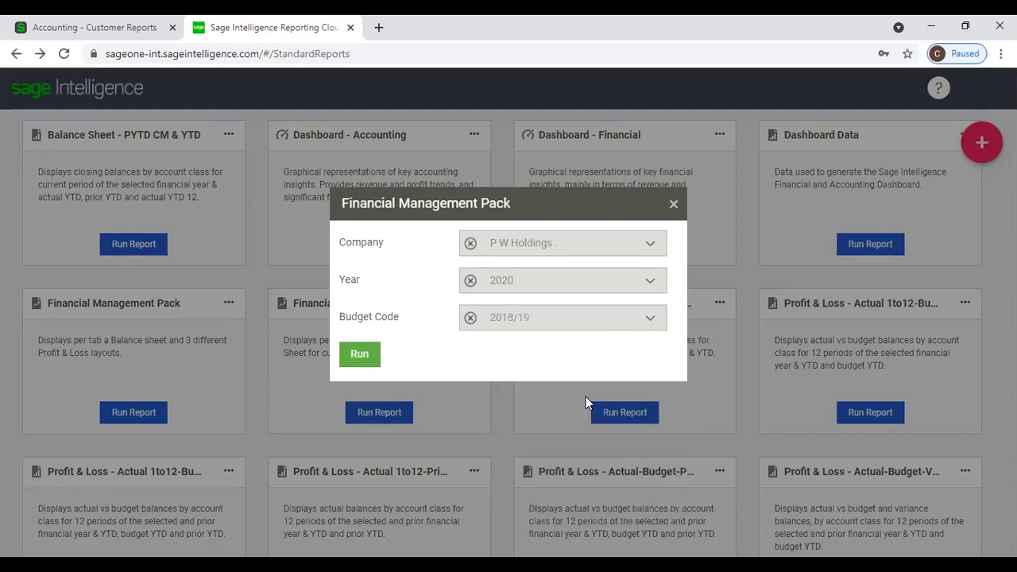
click(362, 355)
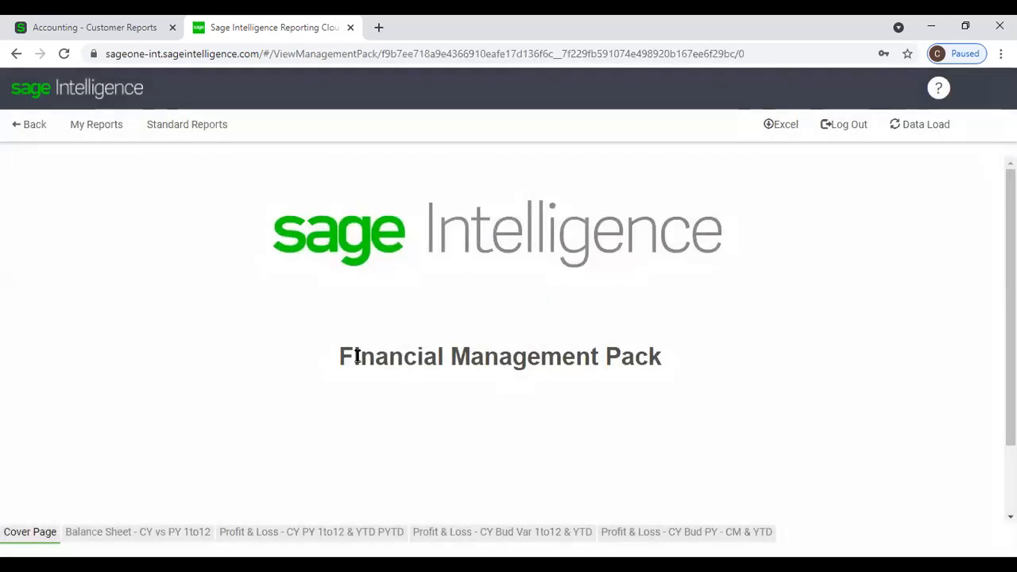
Step: Review the pack's cover page, balance sheet and each of its three Profit & Loss layouts
scroll(357, 358, down, 1)
scroll(327, 389, up, 1)
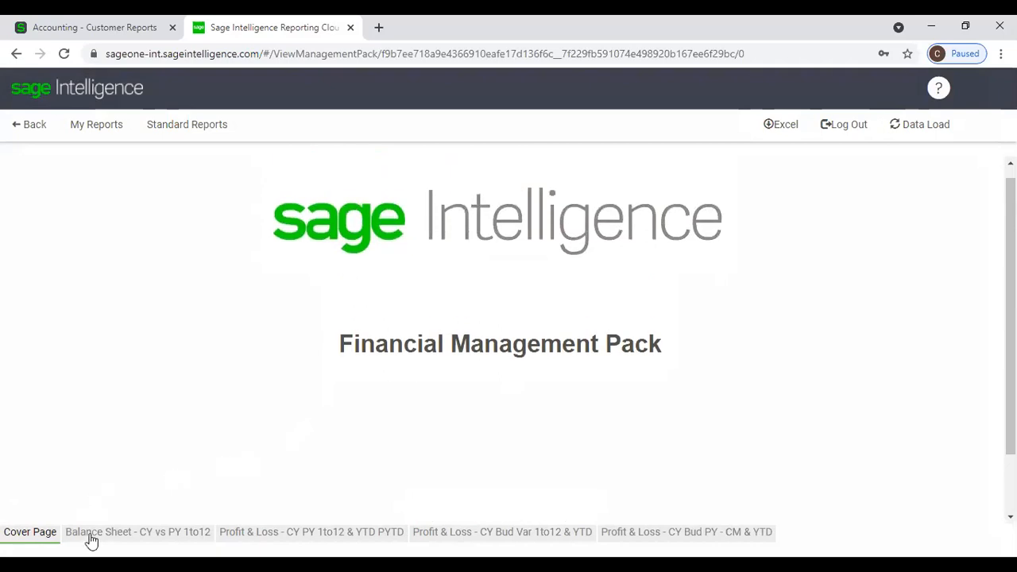
click(92, 535)
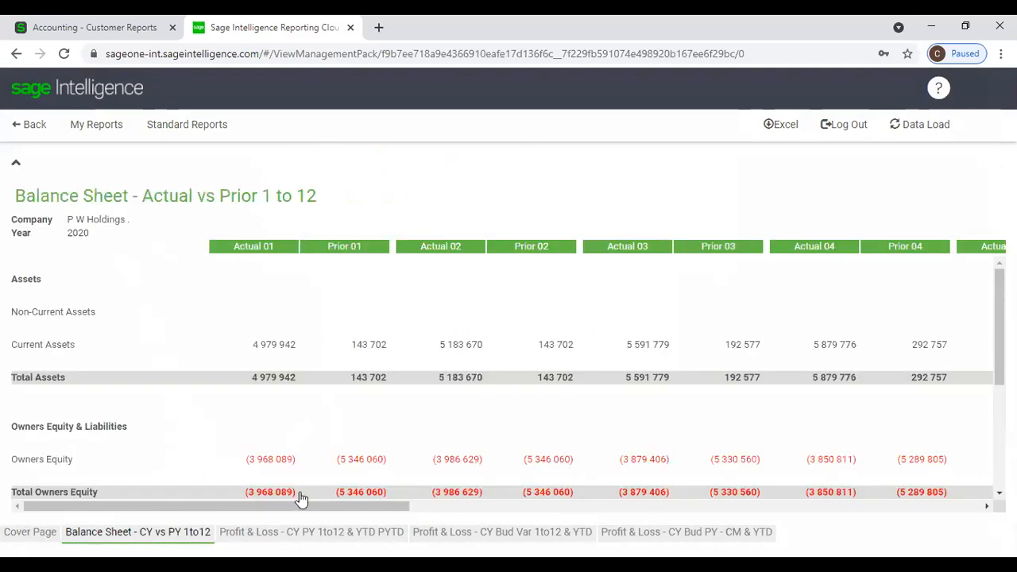
click(238, 541)
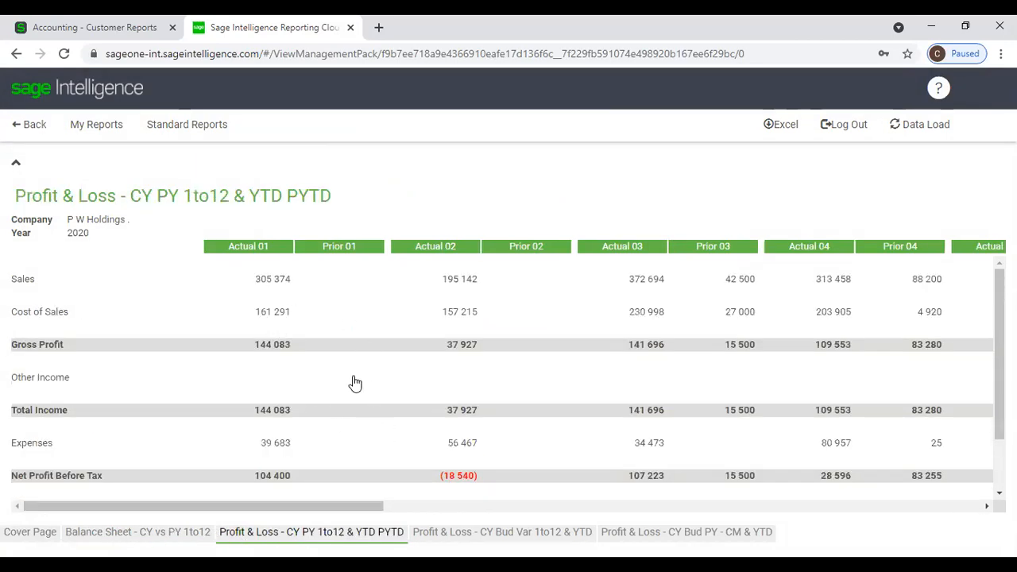
click(432, 538)
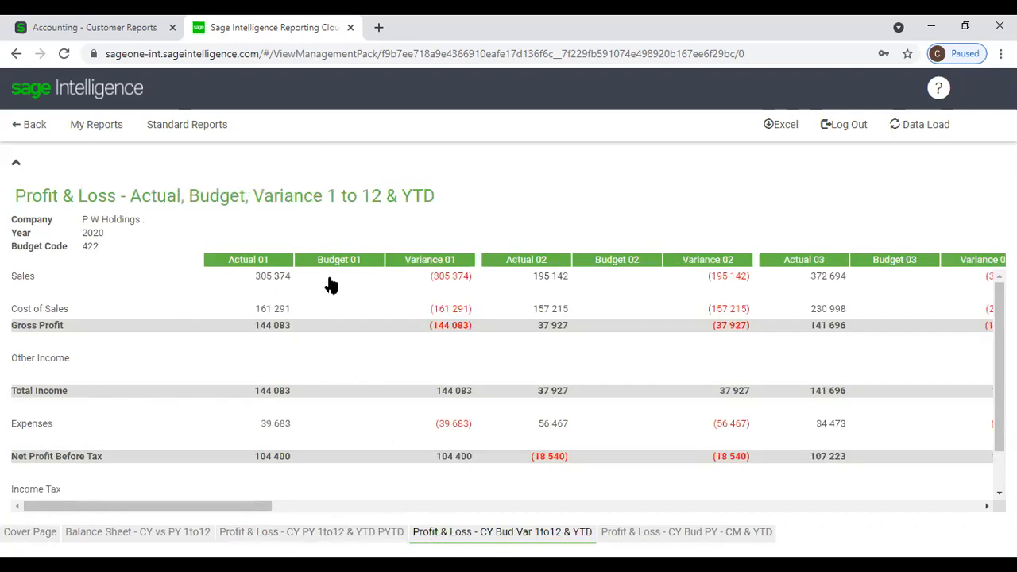
click(625, 534)
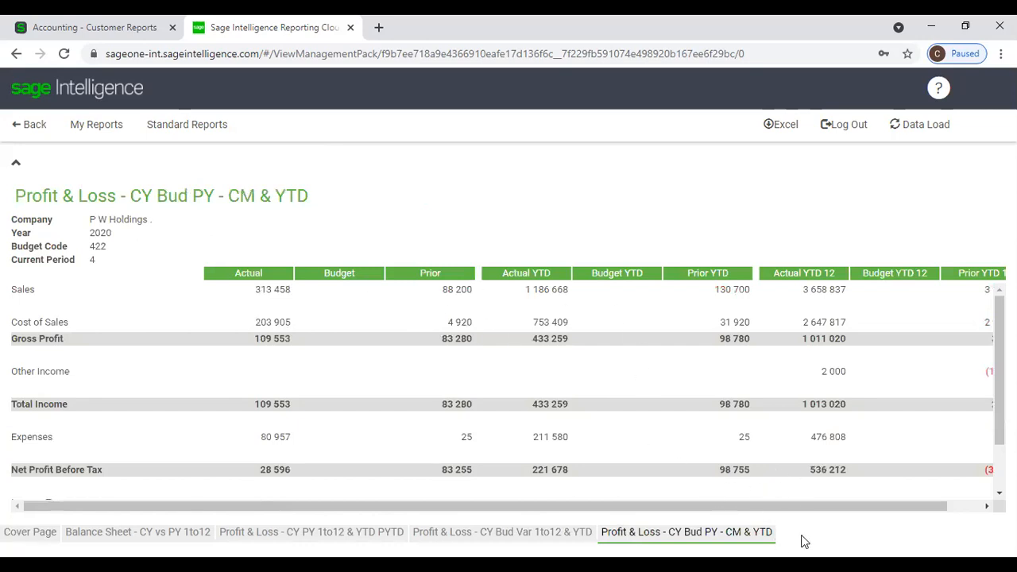
Step: Return to the standard reports and start the Dashboard - Financial report for the company "P W Holdings ."
click(16, 127)
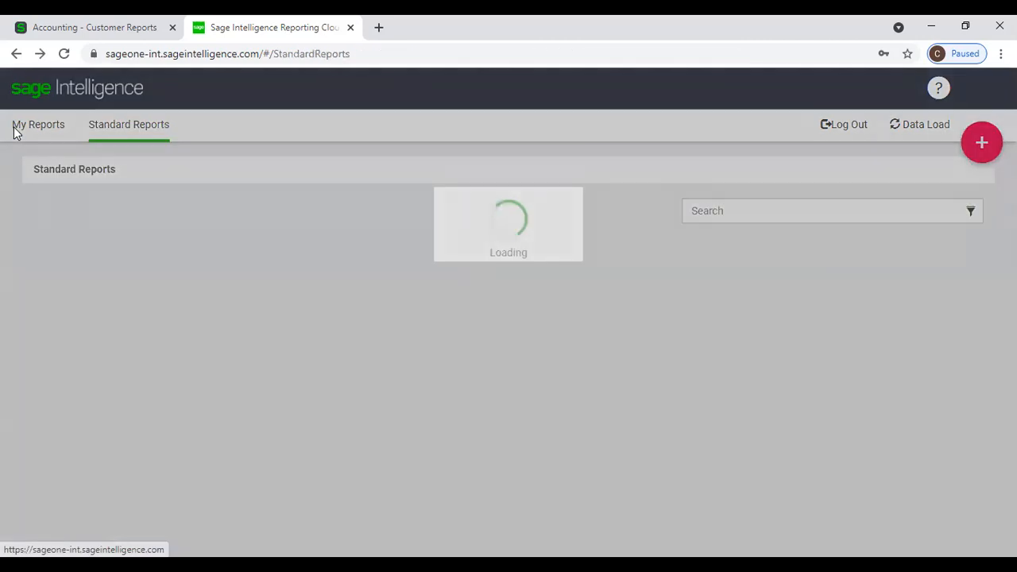
scroll(492, 399, down, 2)
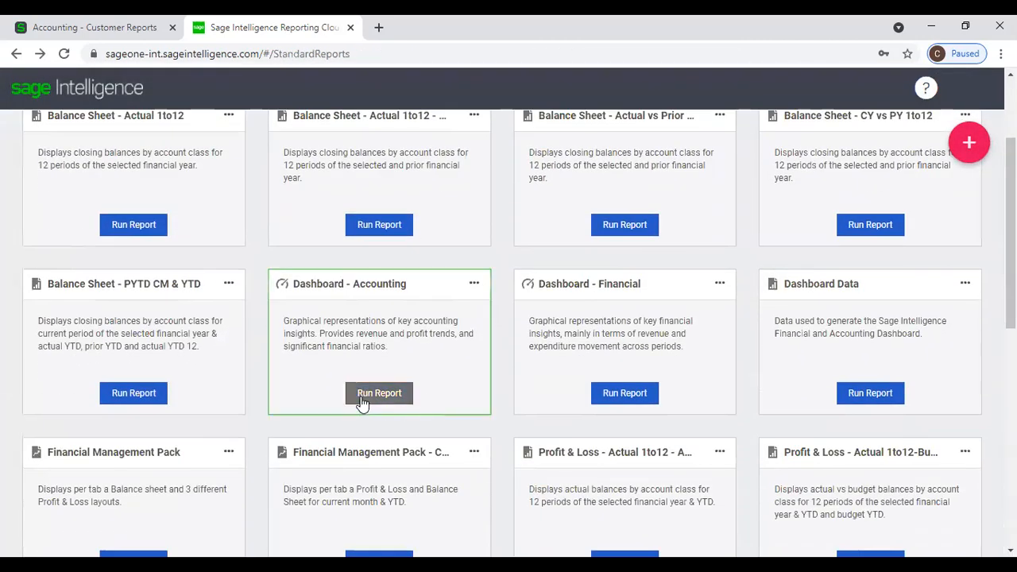
click(614, 392)
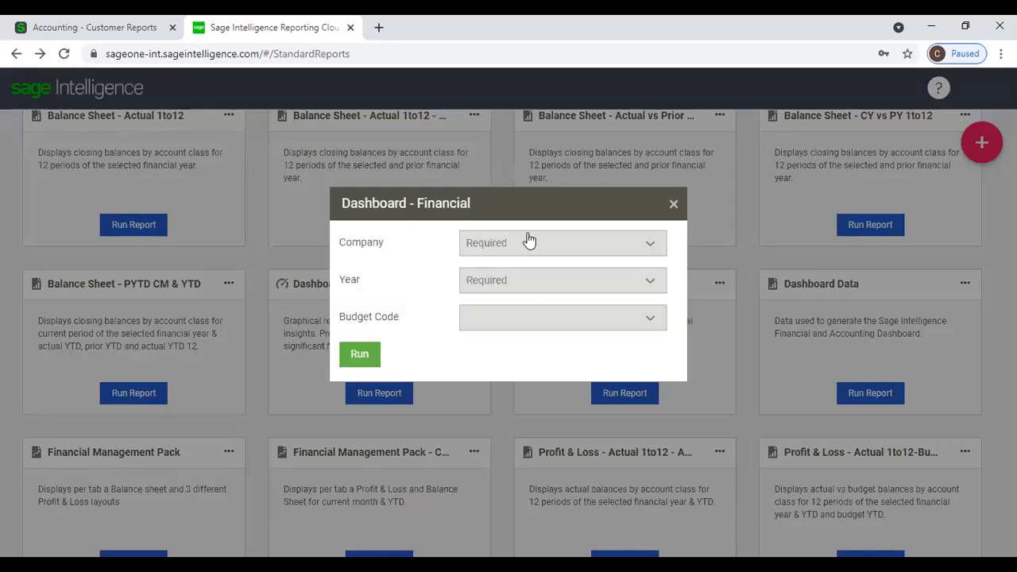
click(529, 242)
text(P W)
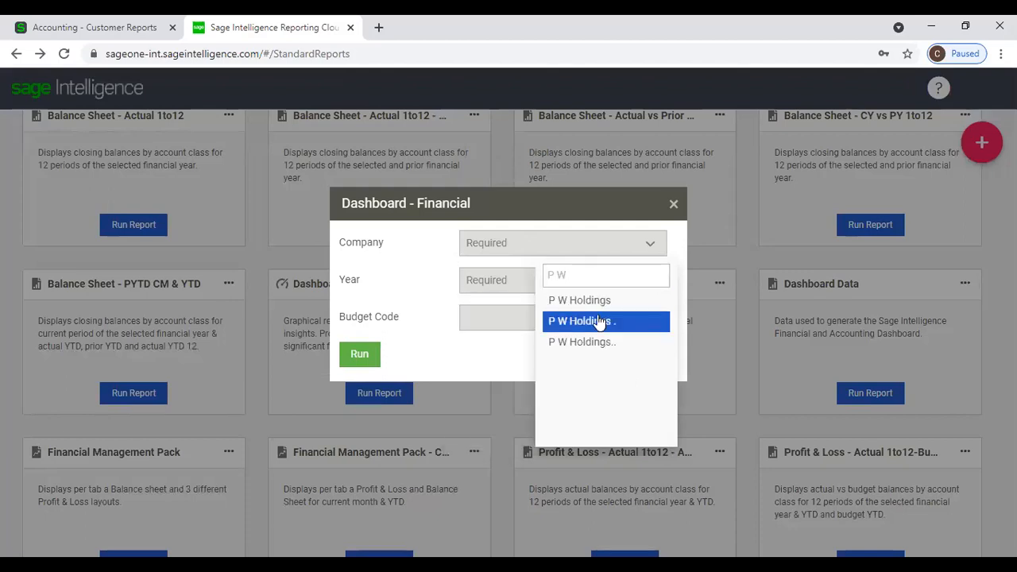
click(595, 320)
Step: Set the financial dashboard's year to 2020 and budget code to 2018/19, and run it
click(566, 279)
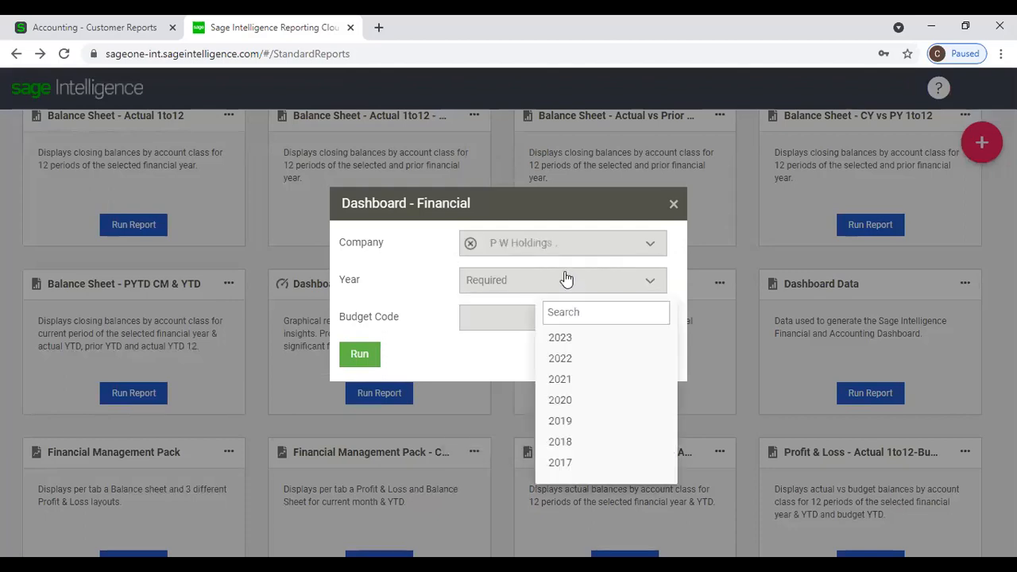
click(570, 402)
click(493, 323)
click(570, 397)
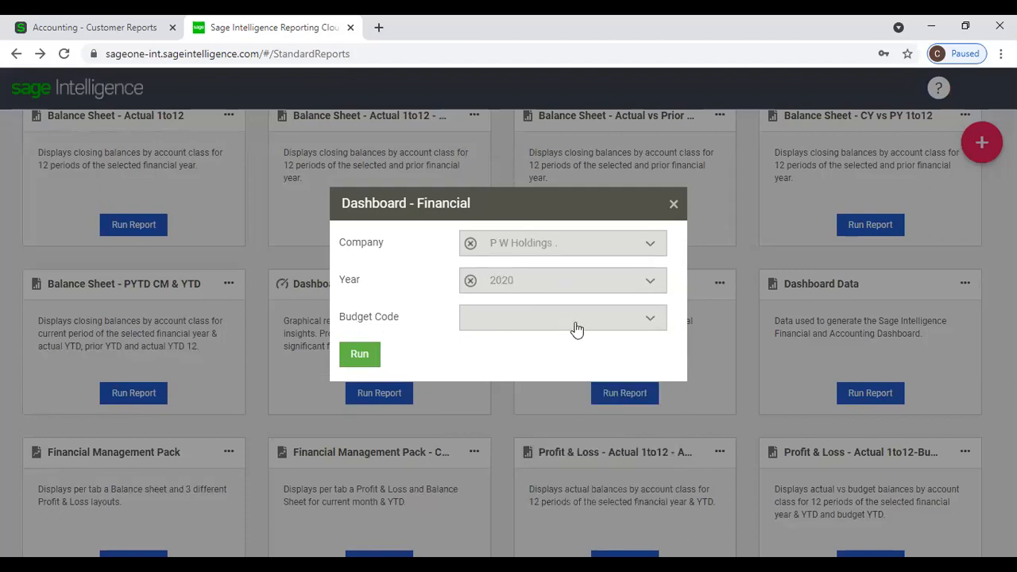
click(577, 329)
click(574, 392)
click(357, 356)
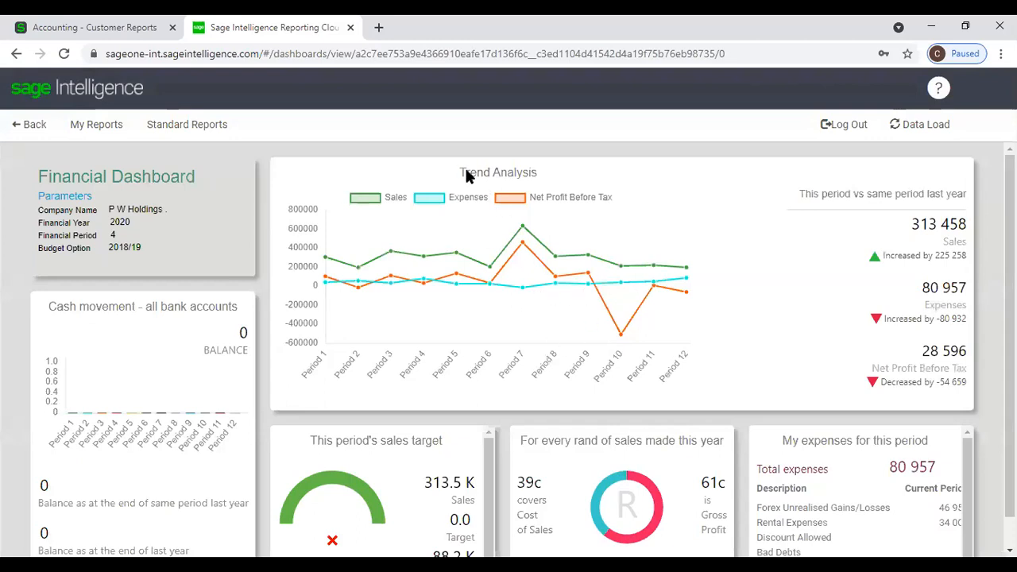
Step: Examine the financial dashboard's trend analysis, cash movement, sales target and expense sections
scroll(167, 374, down, 1)
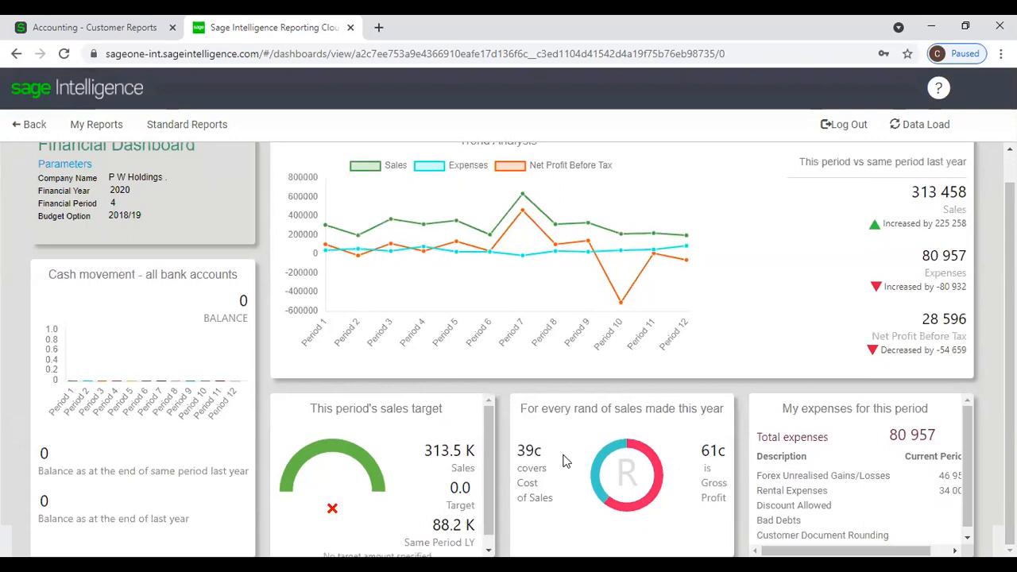
scroll(852, 453, down, 1)
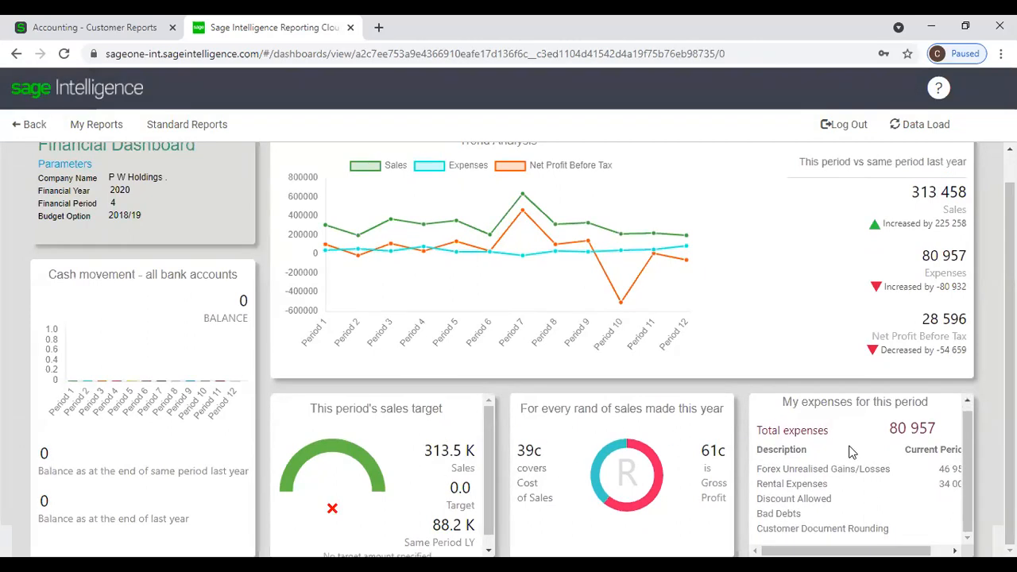
scroll(852, 452, up, 1)
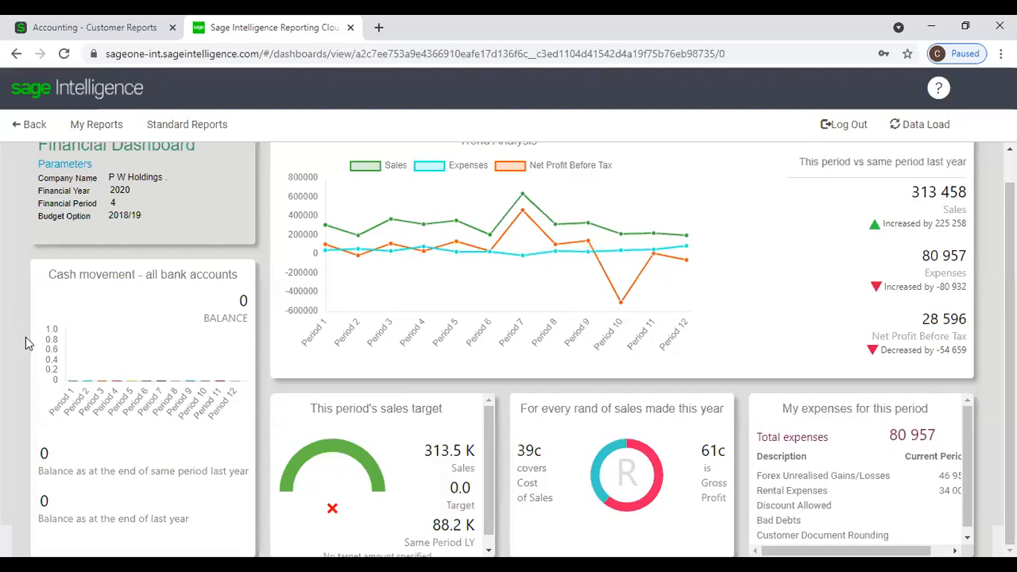
scroll(412, 291, up, 1)
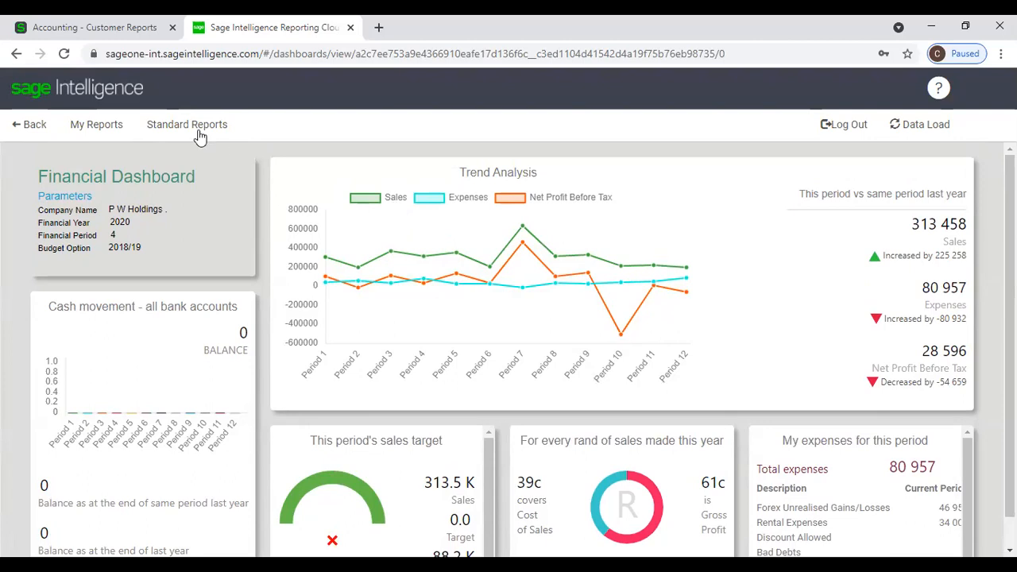
Step: Return to the standard reports and start the Profit & Loss - Actual-Prior 1to12 report for the company "P W Holdings ."
click(23, 132)
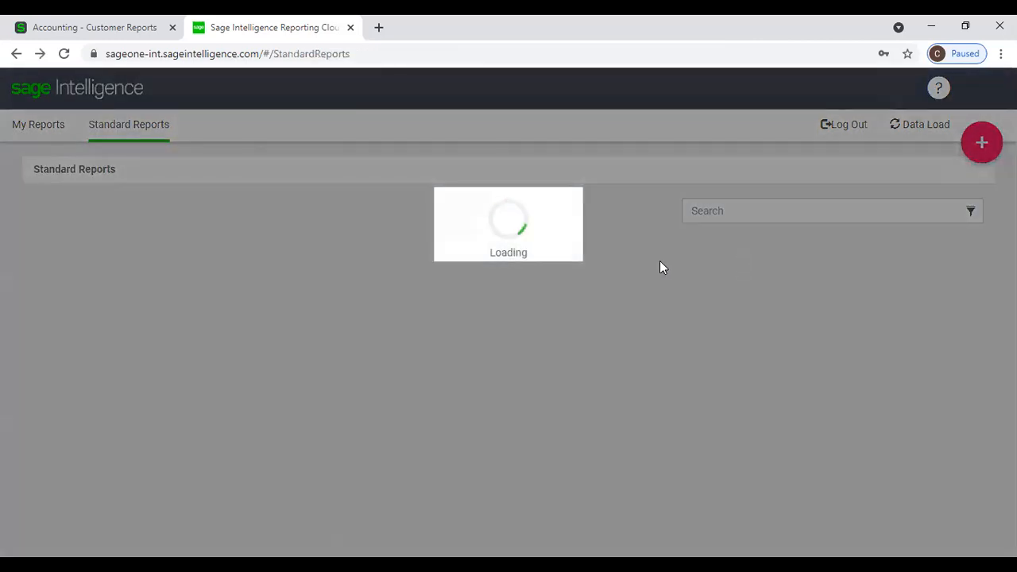
scroll(660, 266, down, 8)
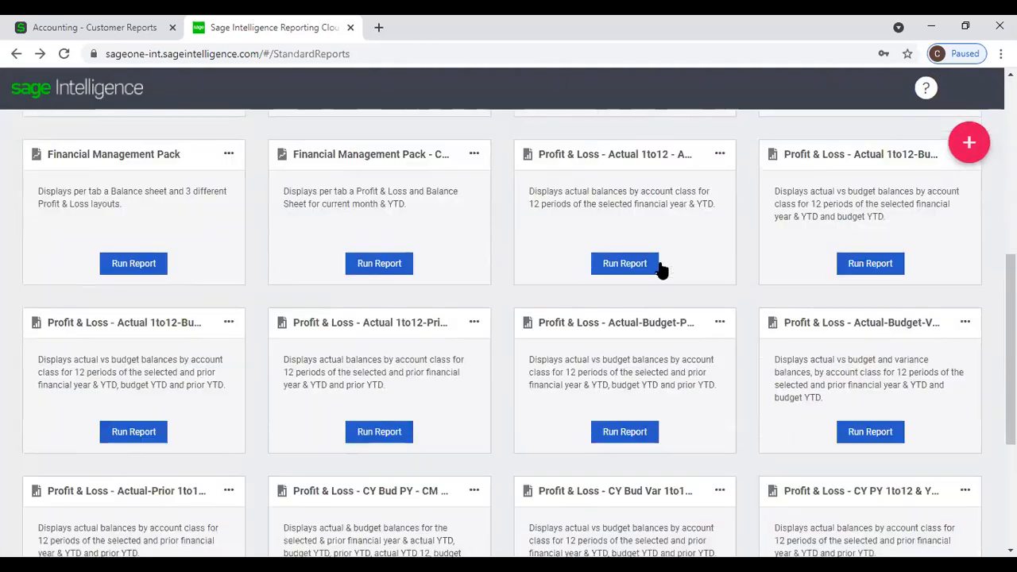
scroll(660, 270, down, 2)
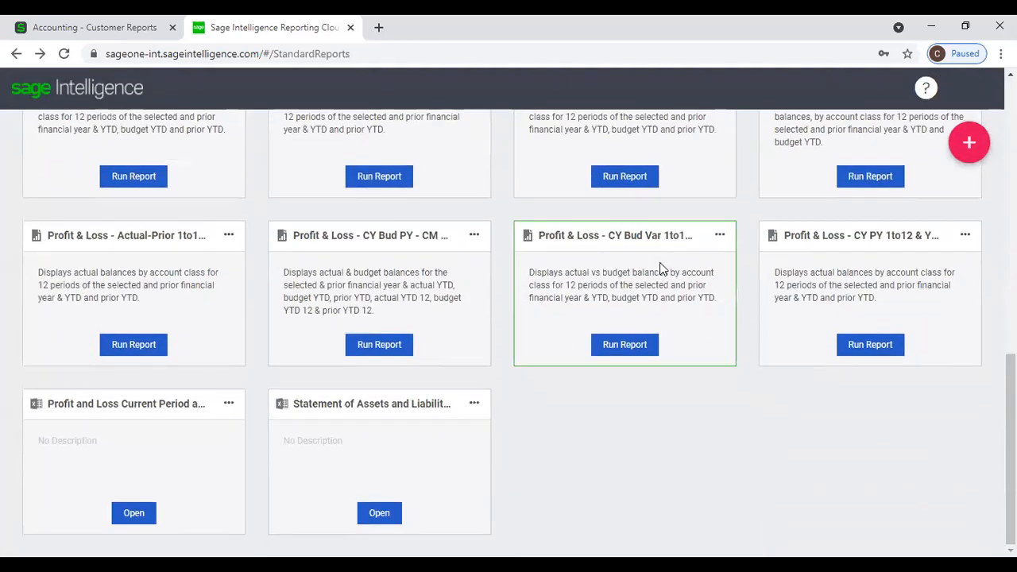
click(156, 345)
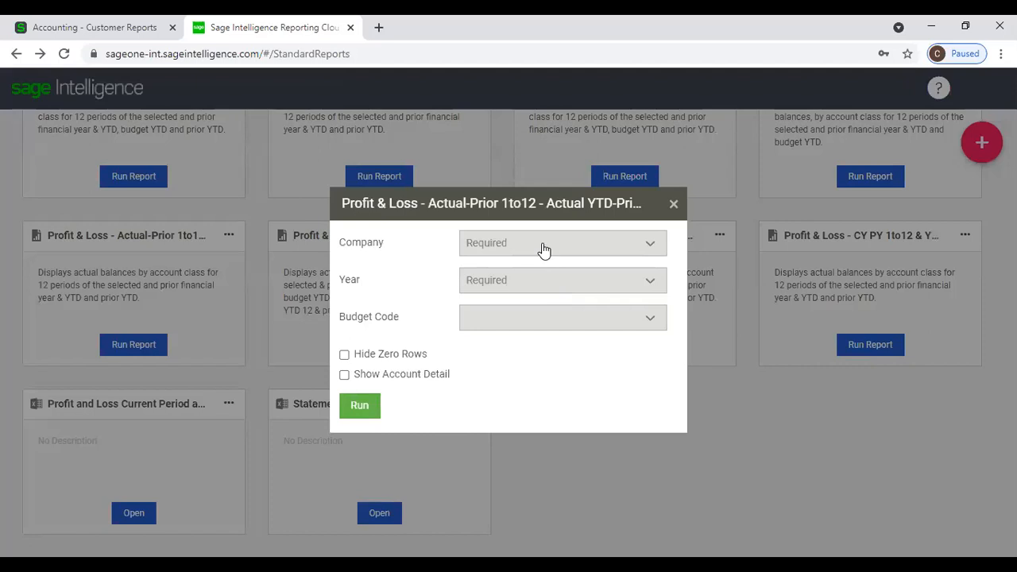
click(544, 250)
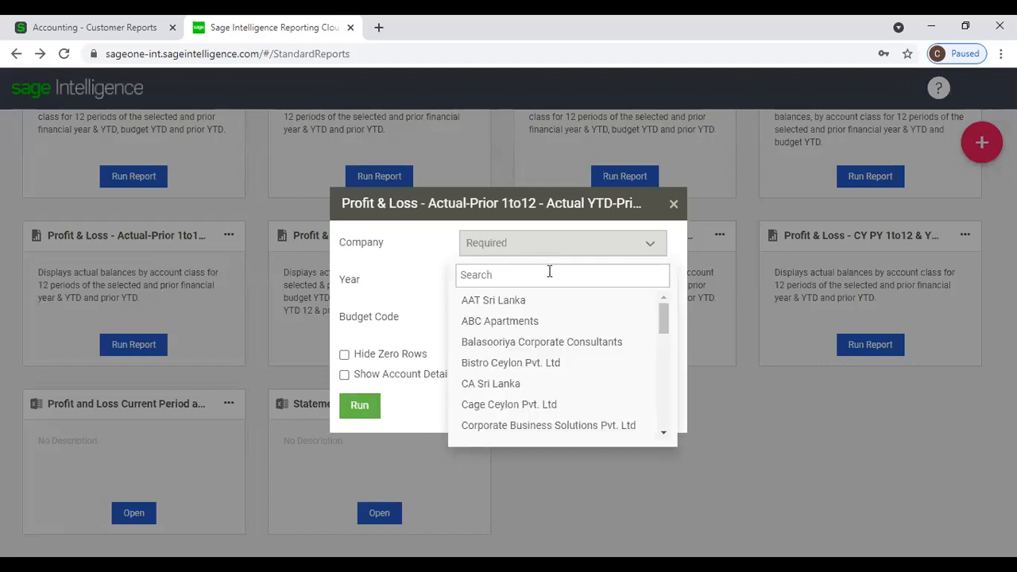
text(P W)
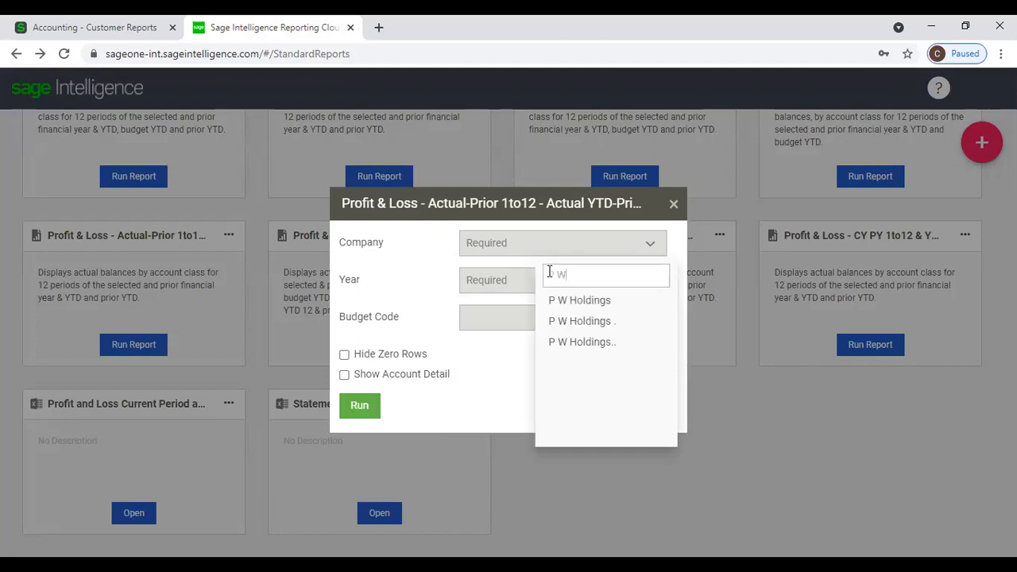
click(604, 326)
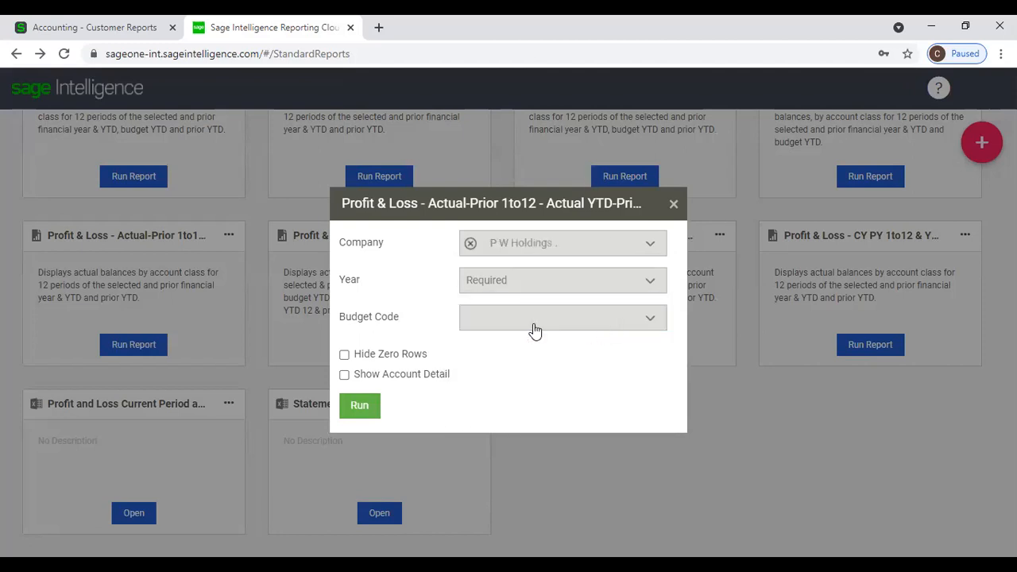
Step: Set the Profit & Loss report to year 2020 and budget code 2018/19, enable Hide Zero Rows, and run it
click(525, 288)
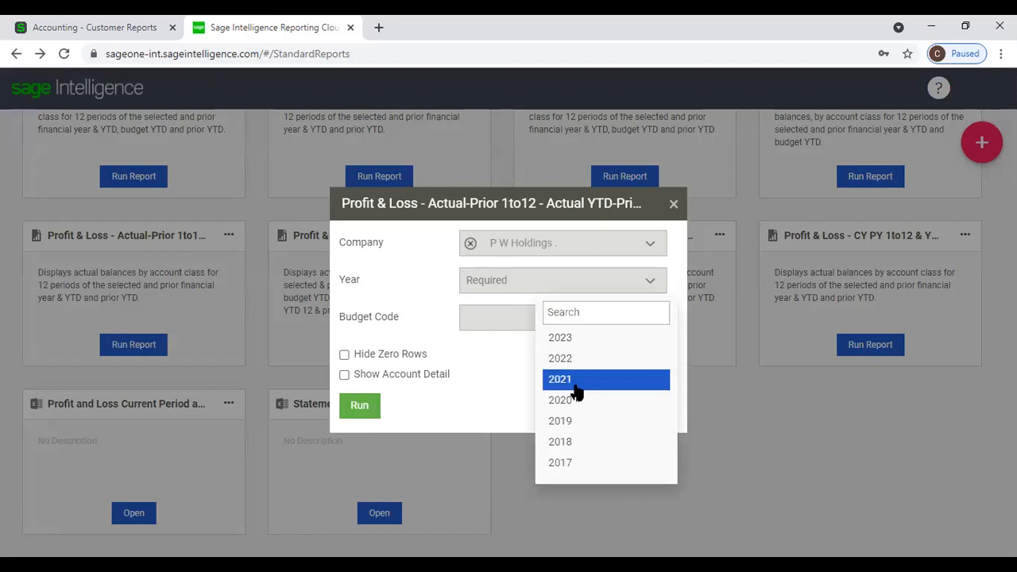
click(577, 403)
click(555, 329)
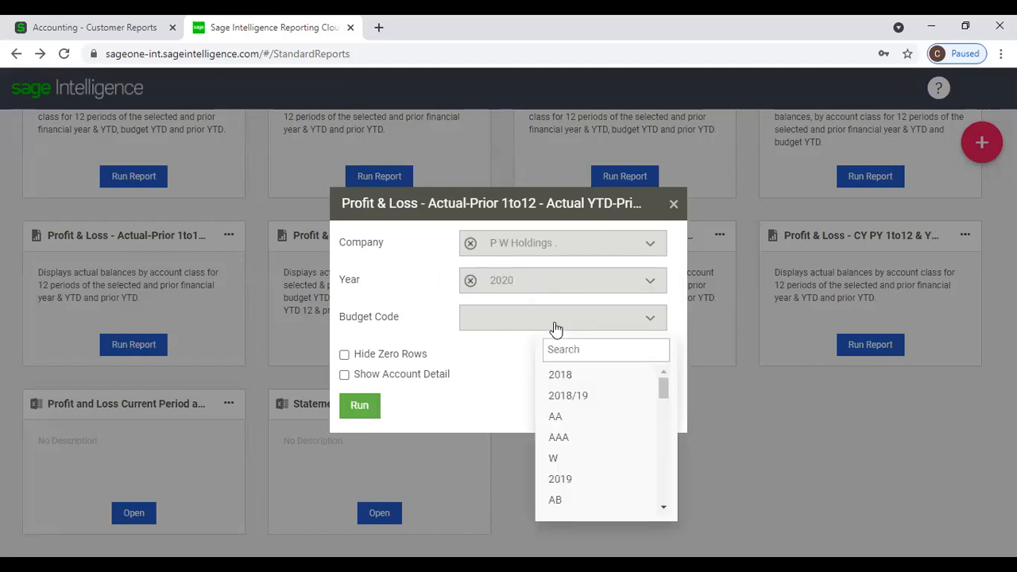
click(565, 397)
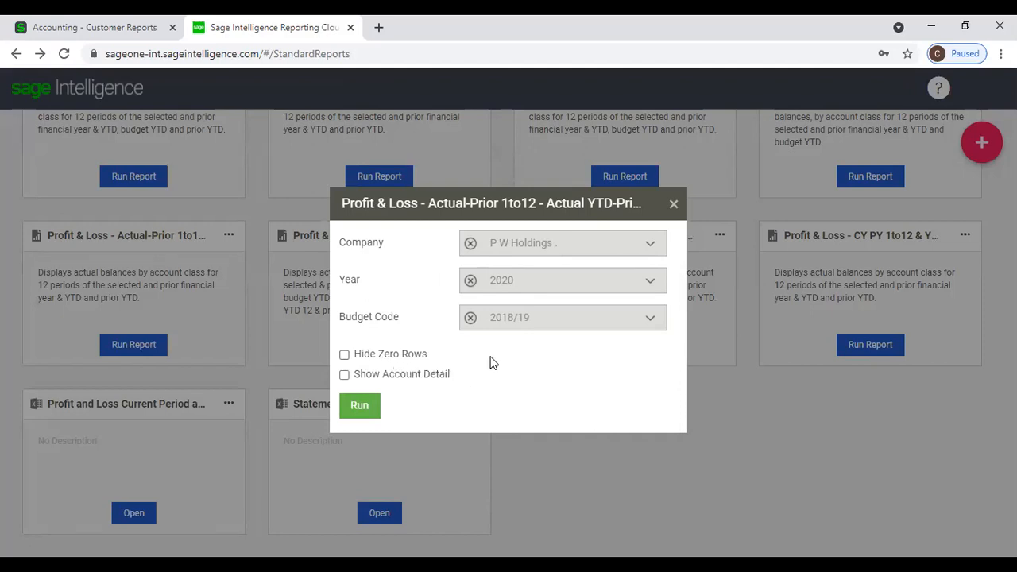
click(344, 355)
click(364, 412)
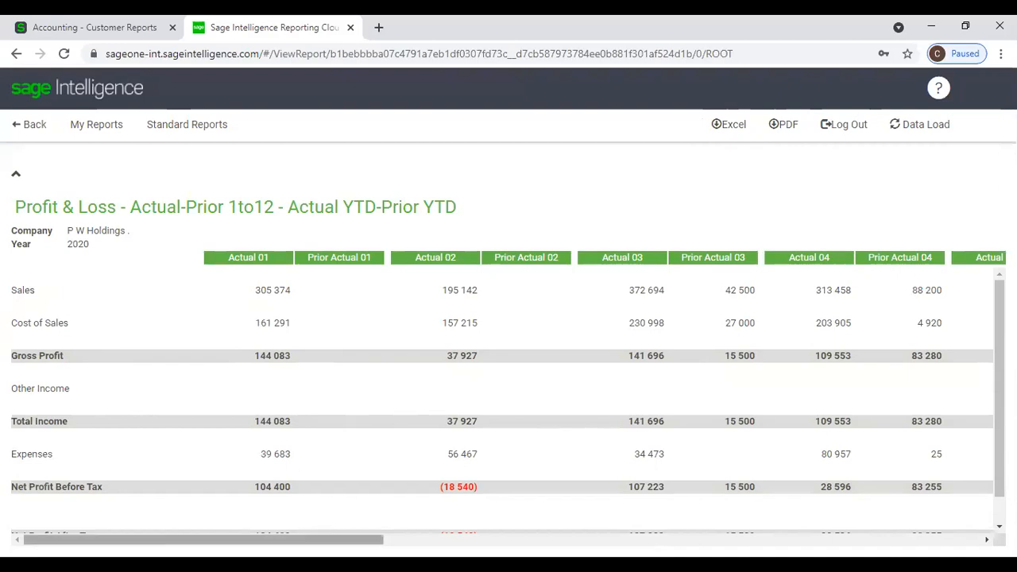
Step: Examine the Profit & Loss report's monthly actual and prior-year figures, and return to the standard reports
drag(342, 541, 343, 541)
scroll(276, 384, down, 1)
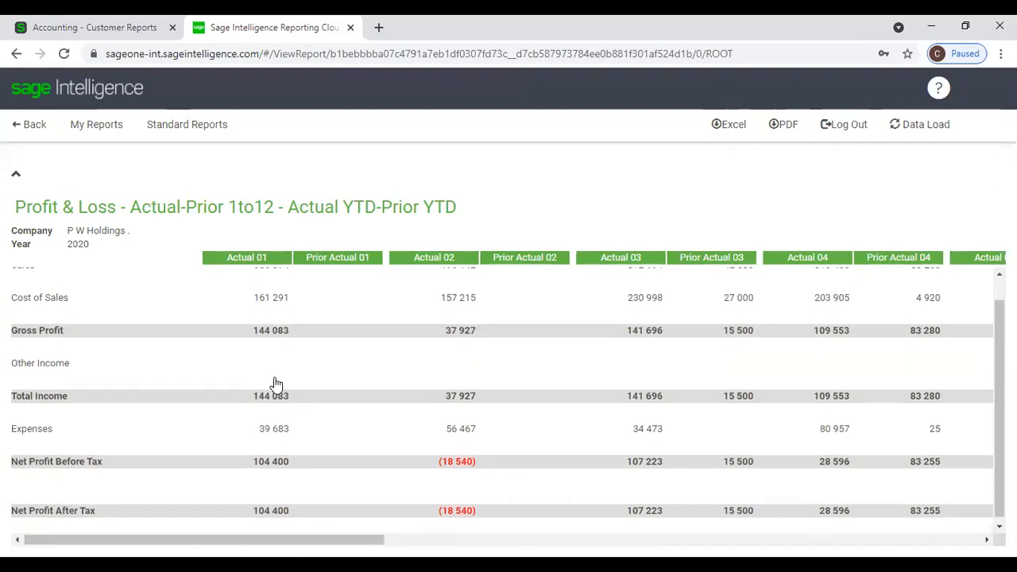
scroll(275, 384, up, 1)
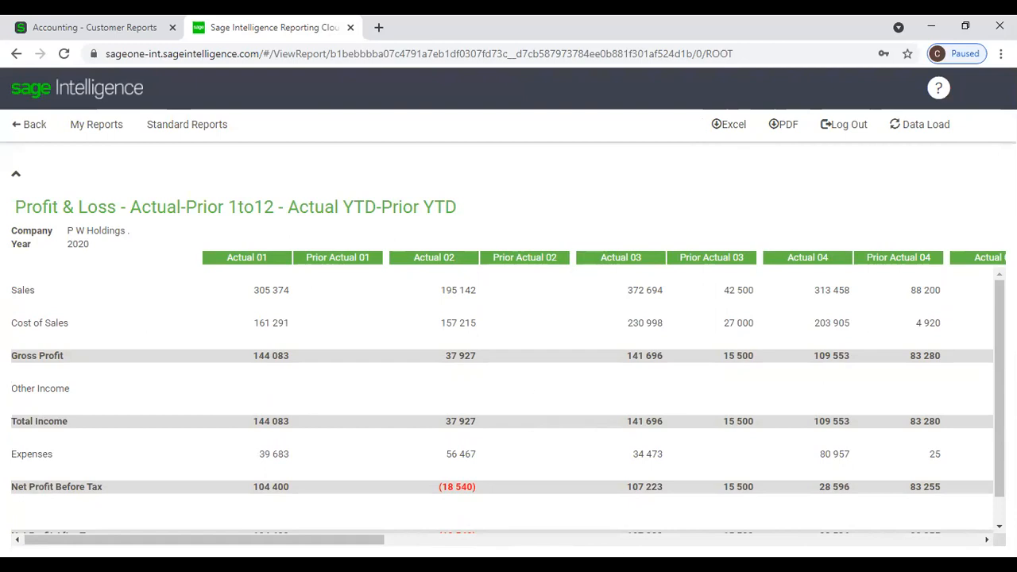
scroll(509, 382, right, 1)
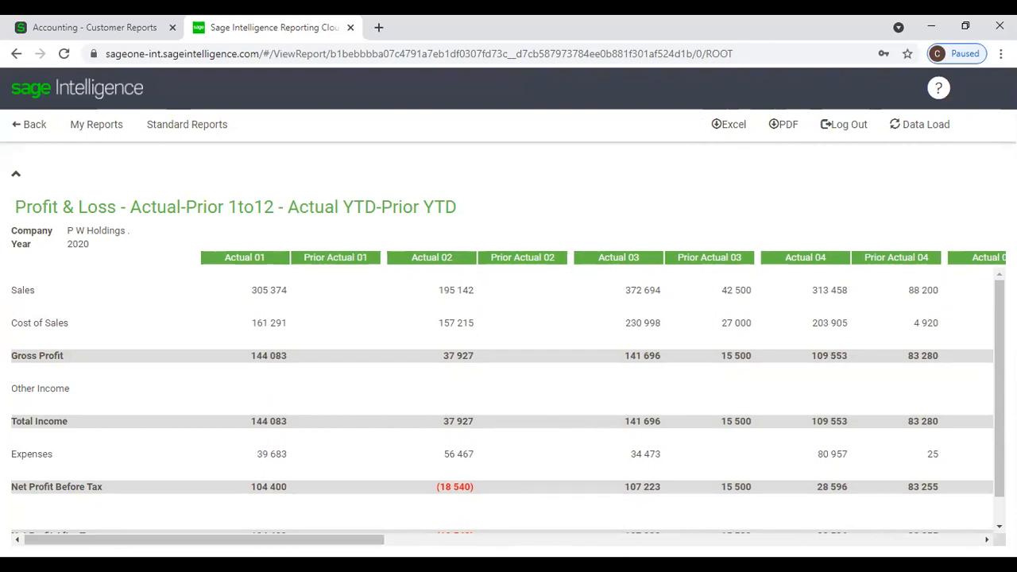
click(19, 129)
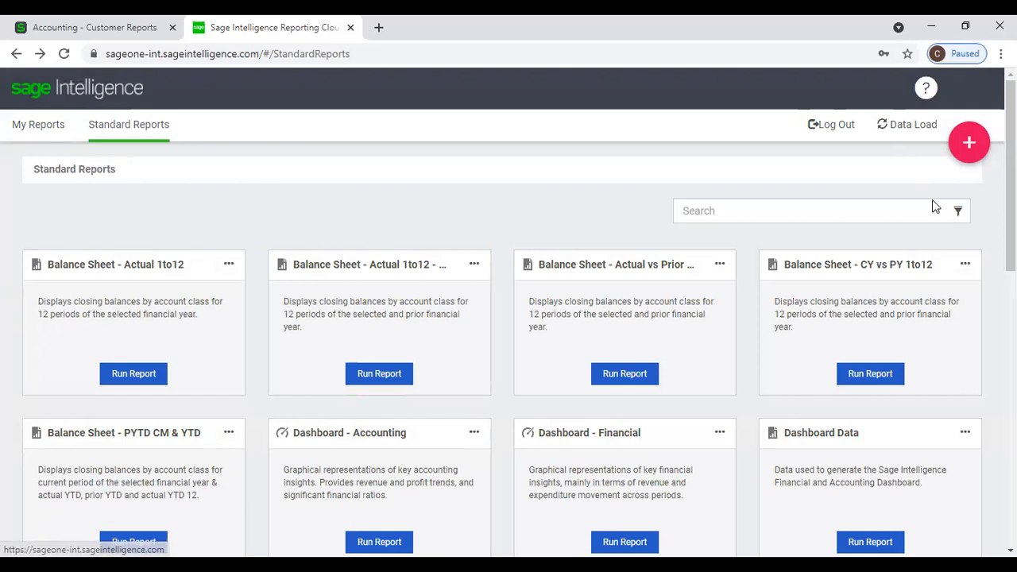
Step: Create a new report named "RUH P & L" with the description "Profit & Loss" in the My Reports folder
click(974, 151)
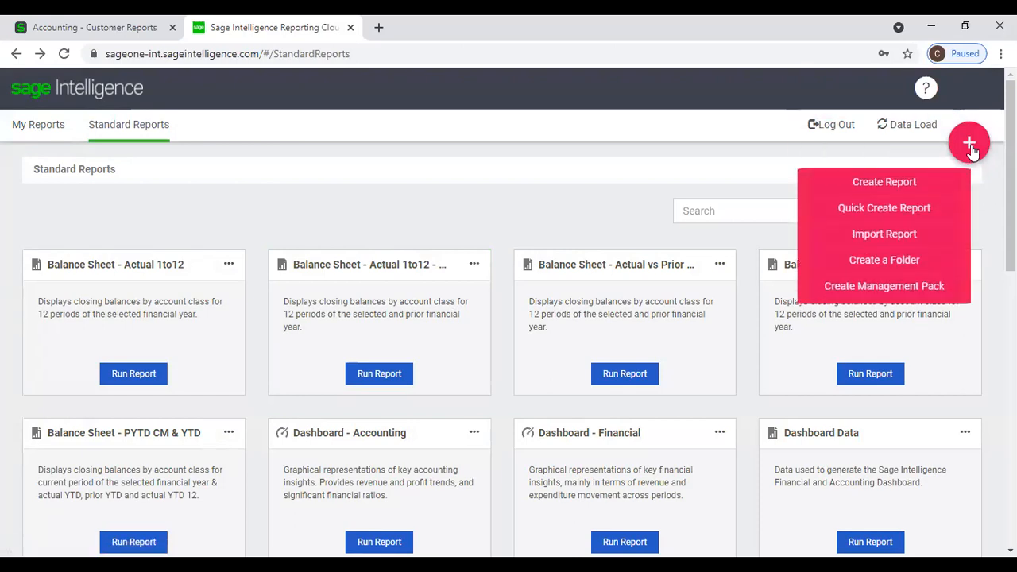
click(918, 192)
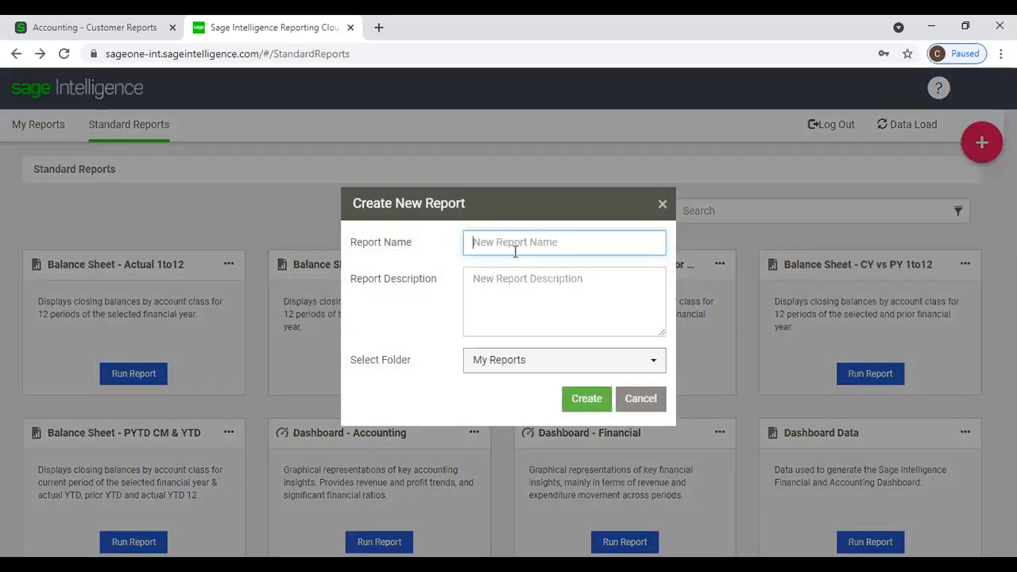
text(RUH P & L)
key(Tab)
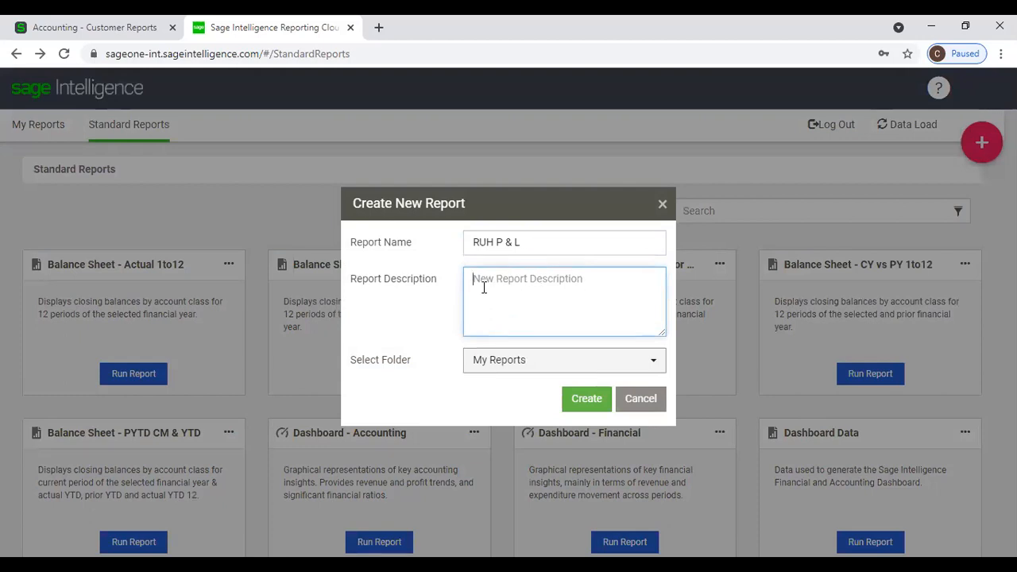
text(Profit & Loss)
click(506, 368)
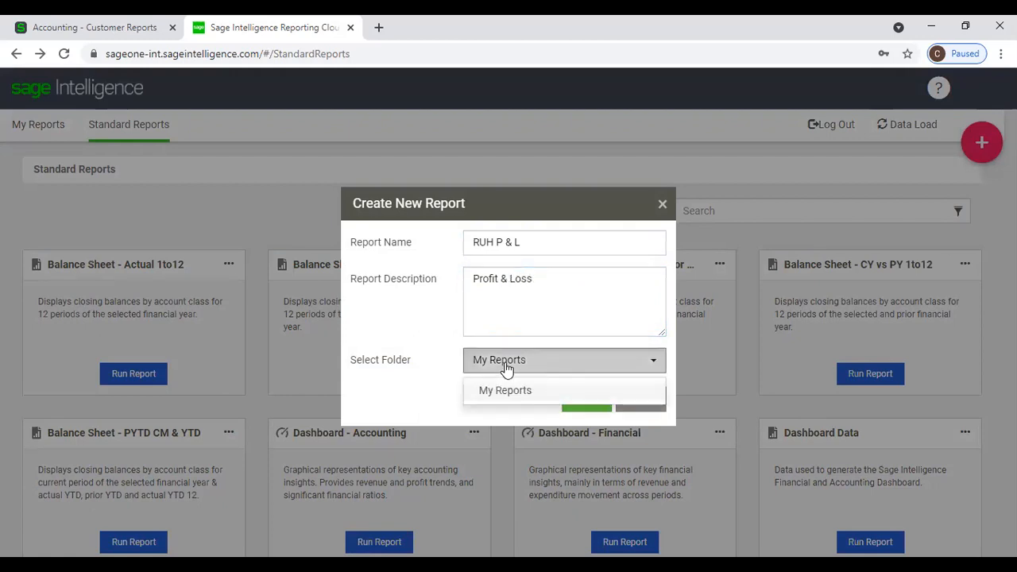
click(503, 386)
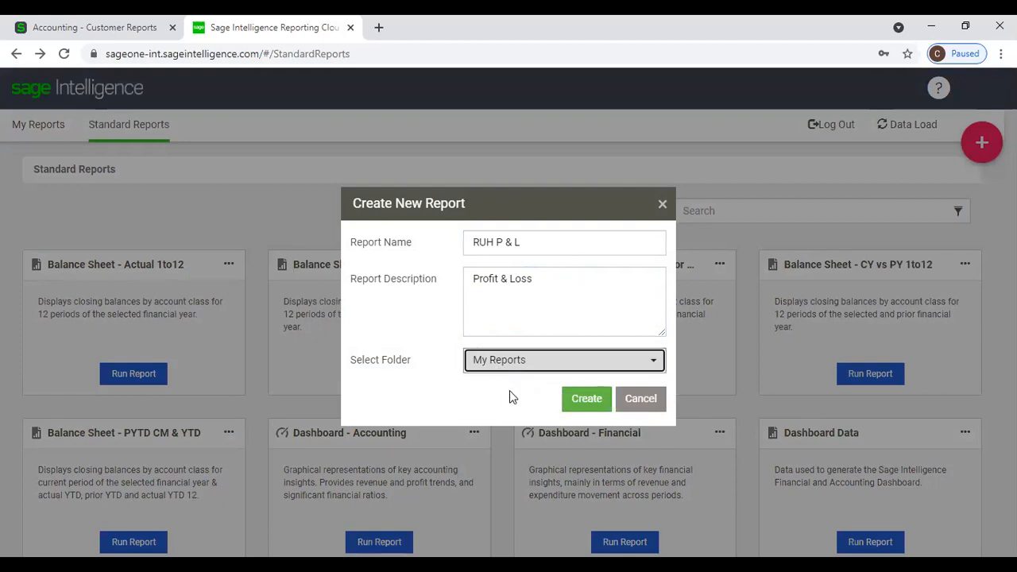
click(592, 400)
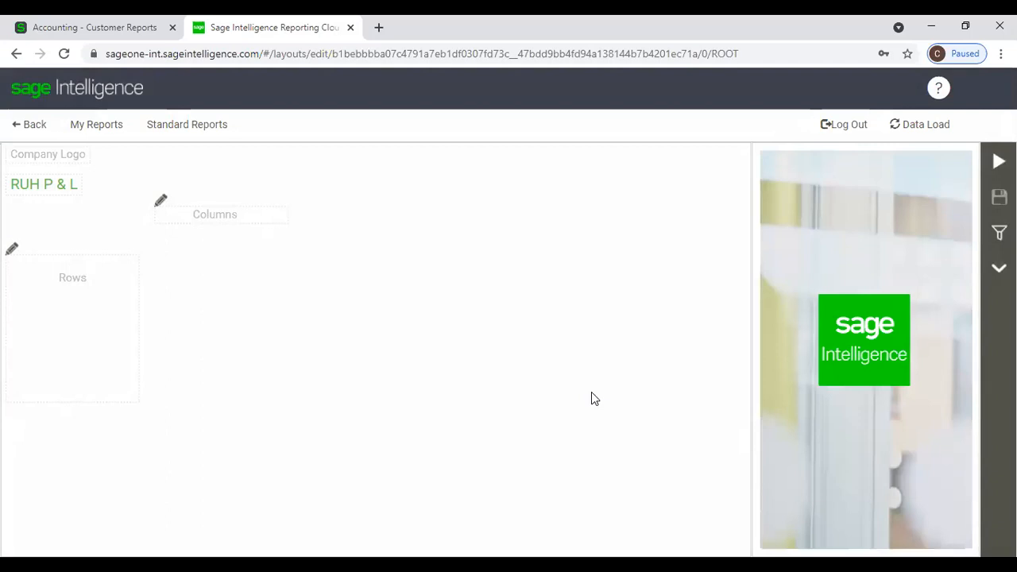
Step: Add a single new column to the report layout
click(195, 219)
click(88, 300)
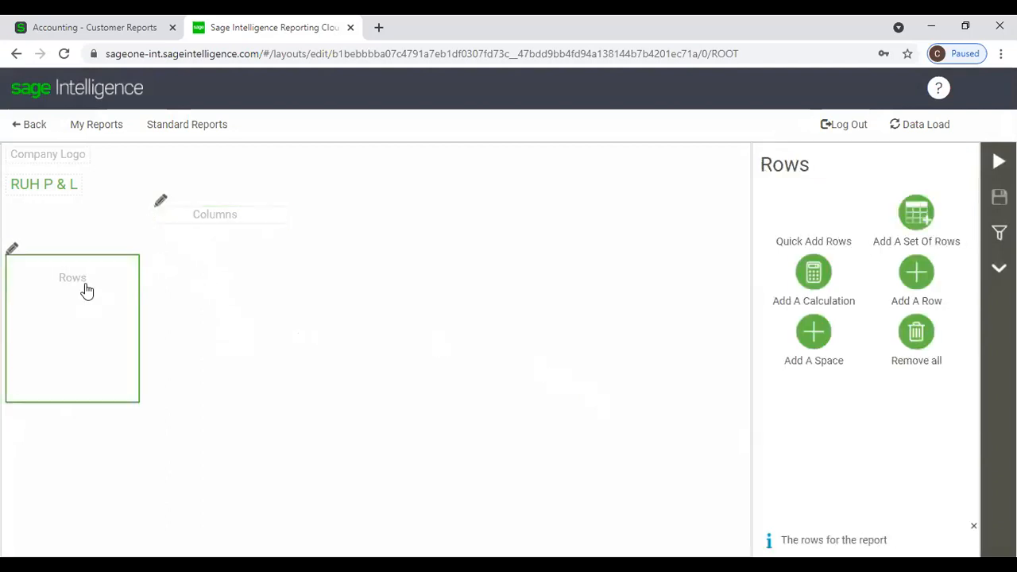
click(191, 219)
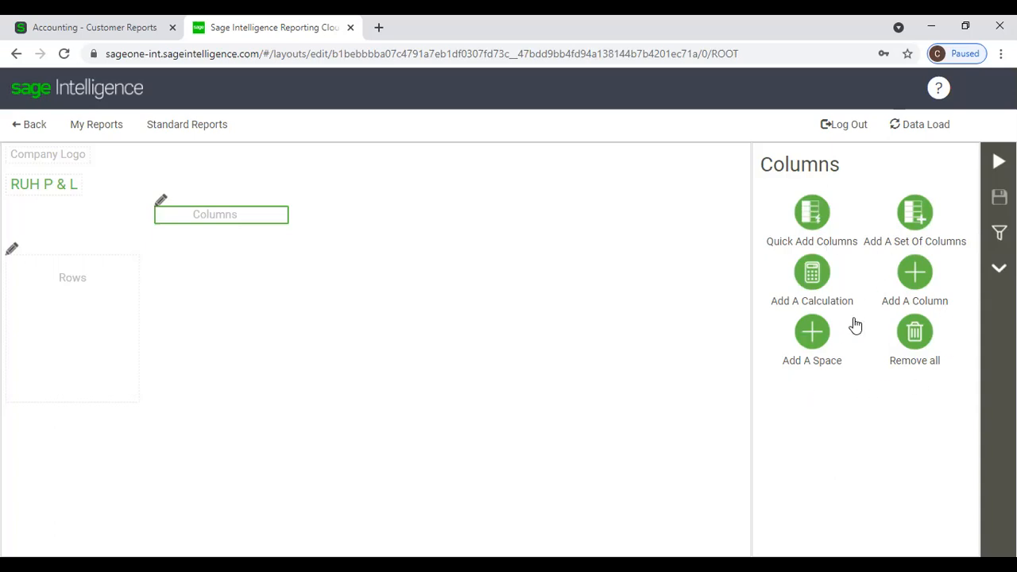
click(931, 283)
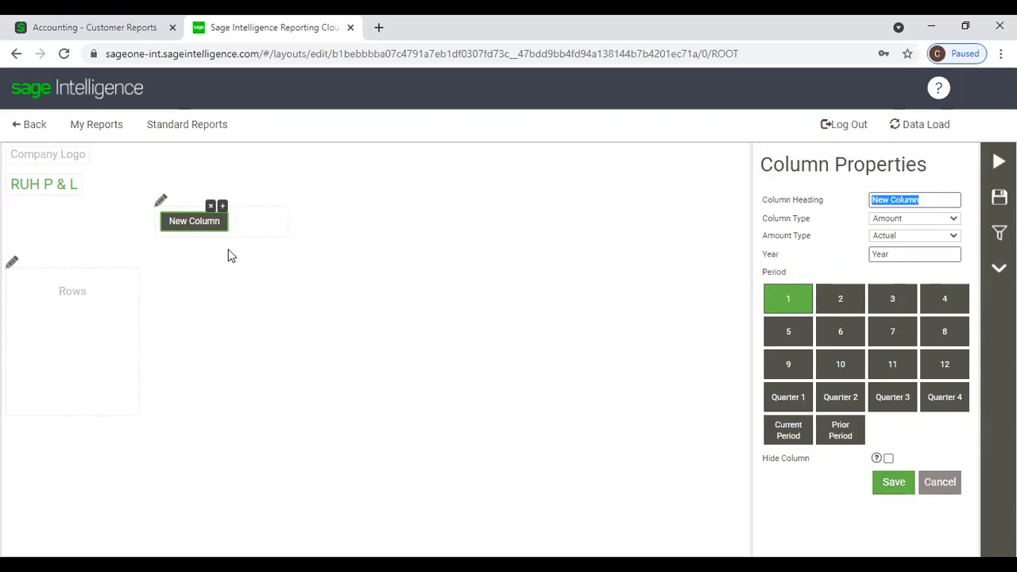
Step: Quick add the "Profit & Loss - Actual vs Budget" columns and remove the placeholder column headed New Column
click(161, 205)
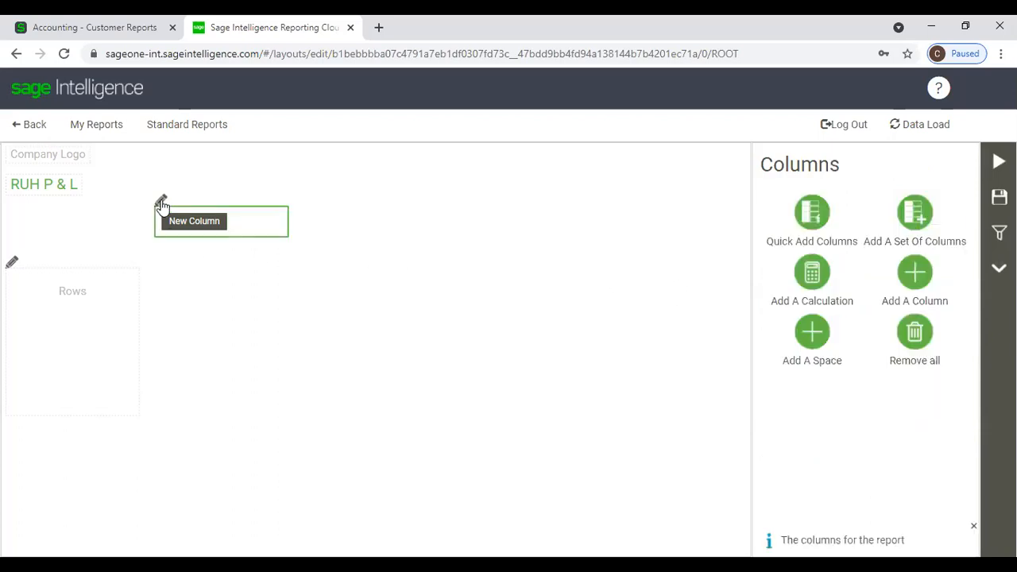
click(812, 221)
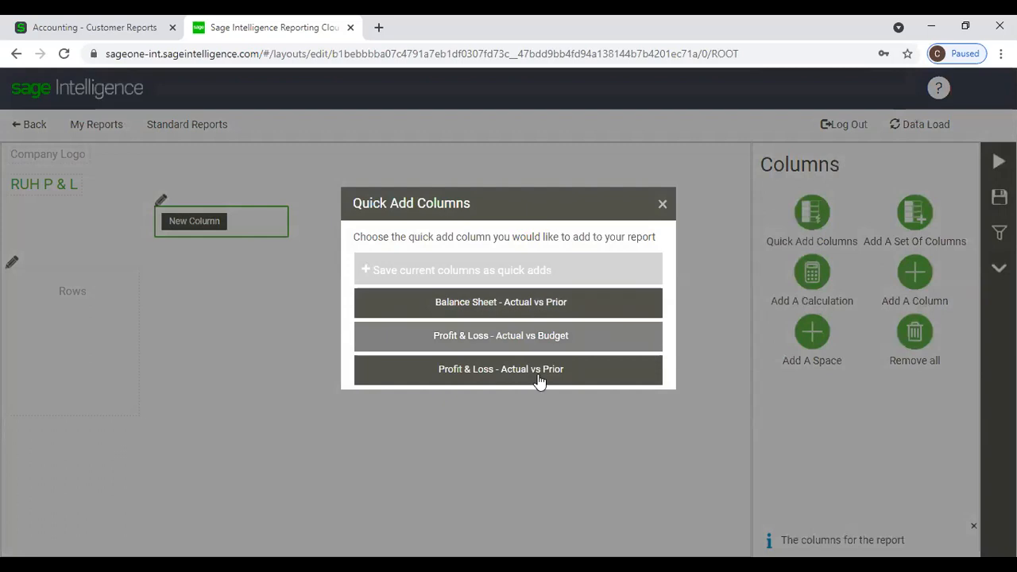
click(524, 340)
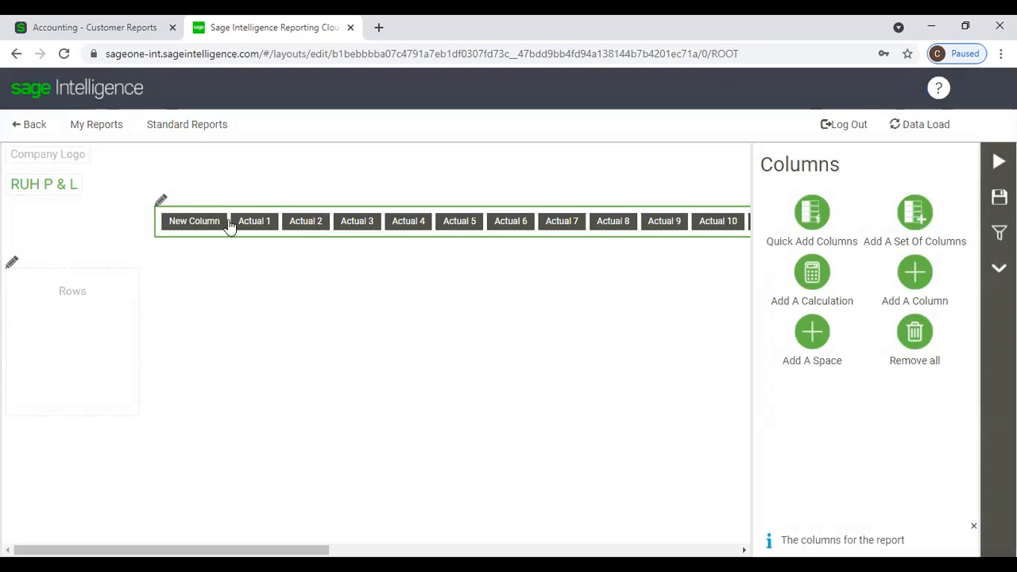
click(205, 224)
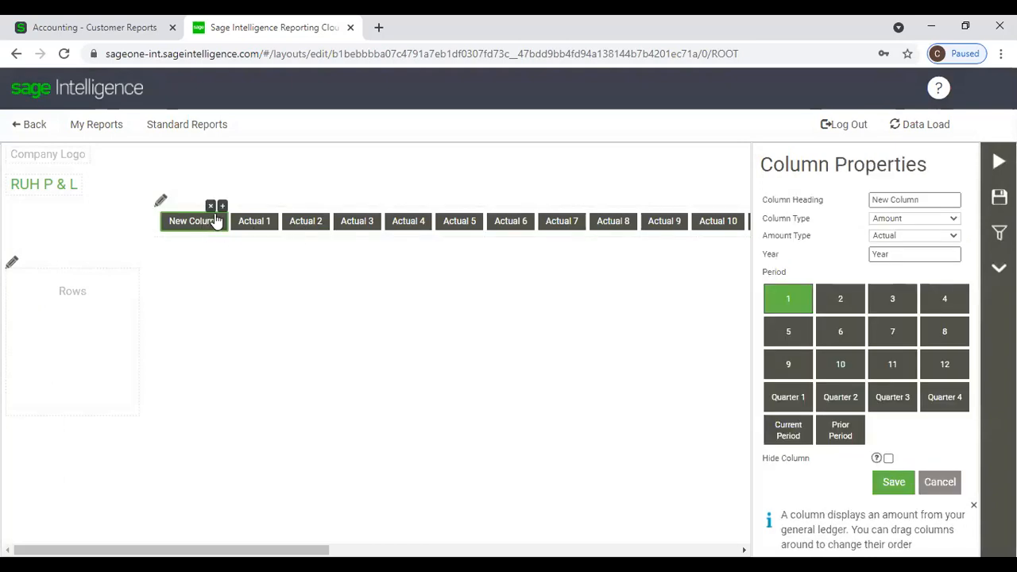
click(211, 205)
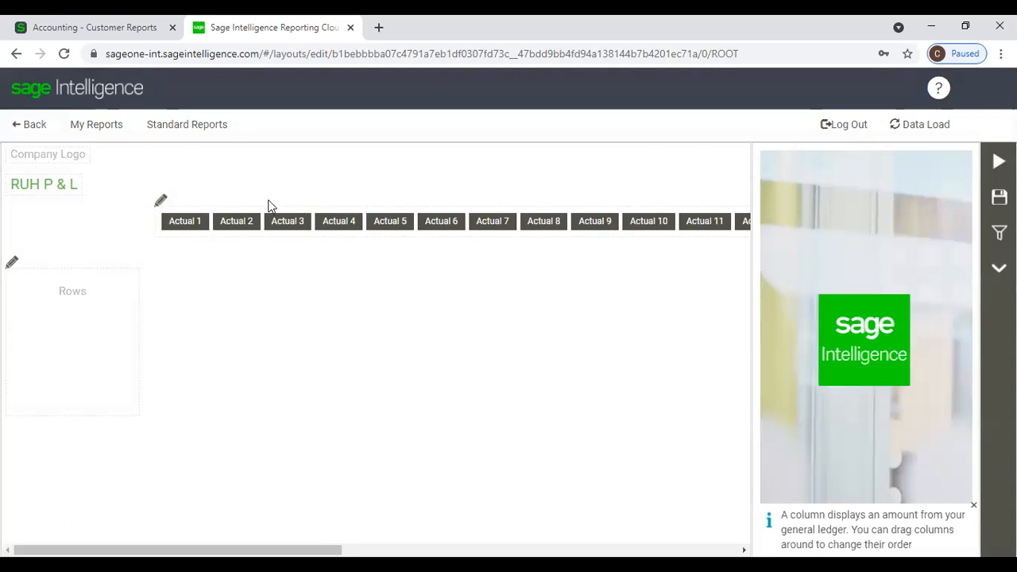
Step: Delete the Actual 2 and Actual 3 columns from the report layout
mouse_move(274, 550)
mouse_down()
mouse_move(672, 550)
mouse_move(275, 550)
mouse_up()
click(159, 205)
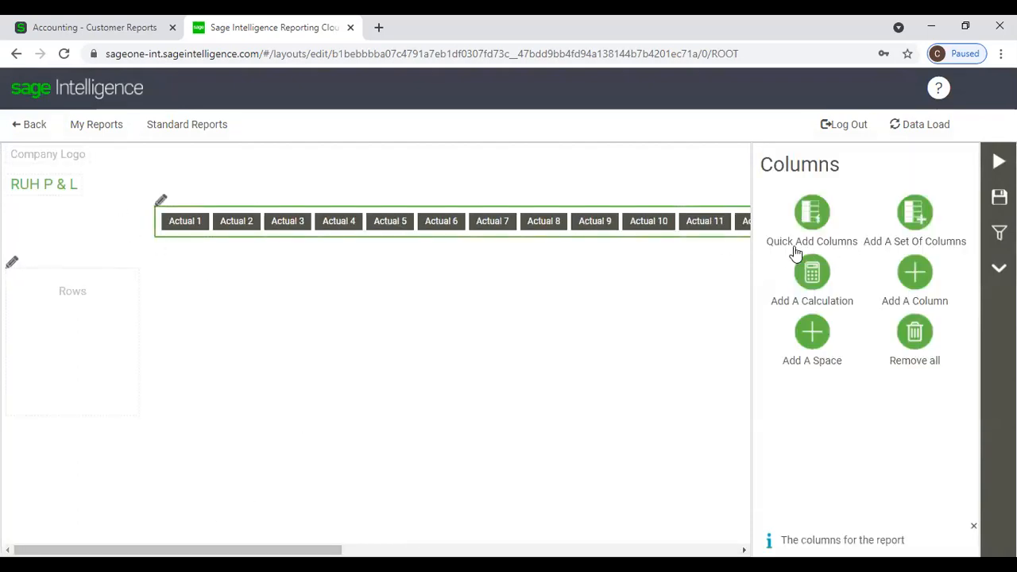
click(191, 223)
click(243, 224)
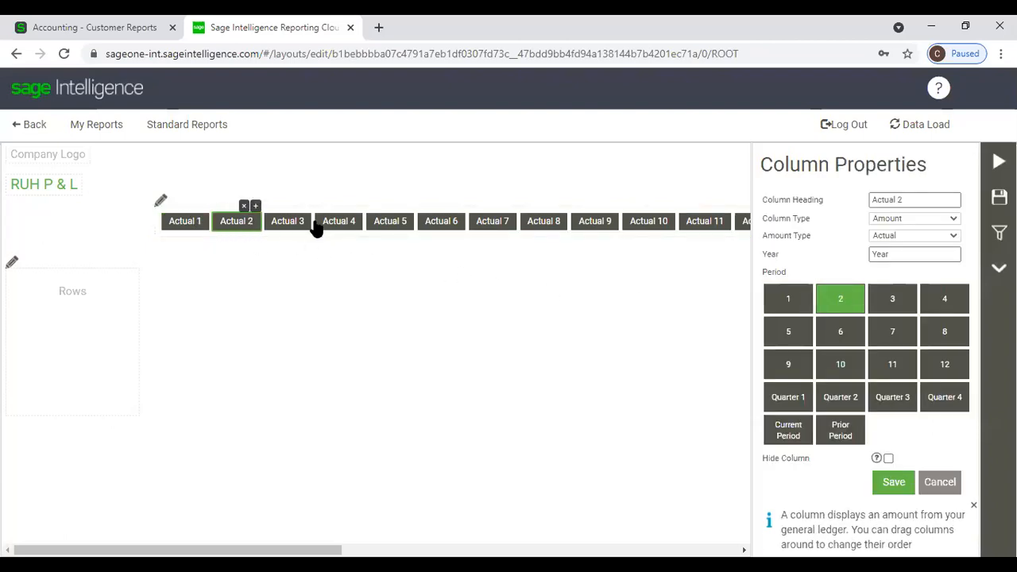
click(244, 211)
click(244, 227)
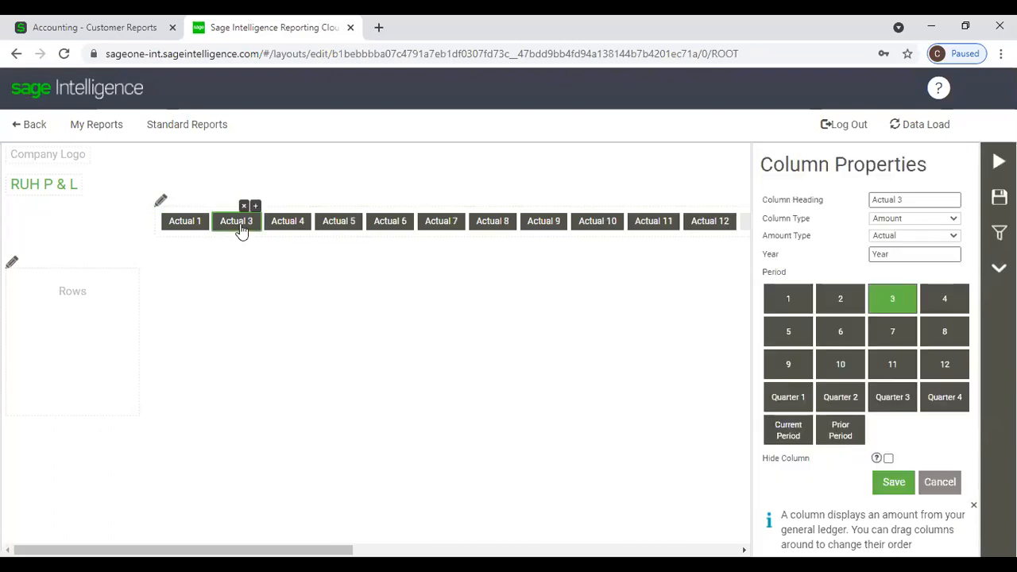
click(245, 206)
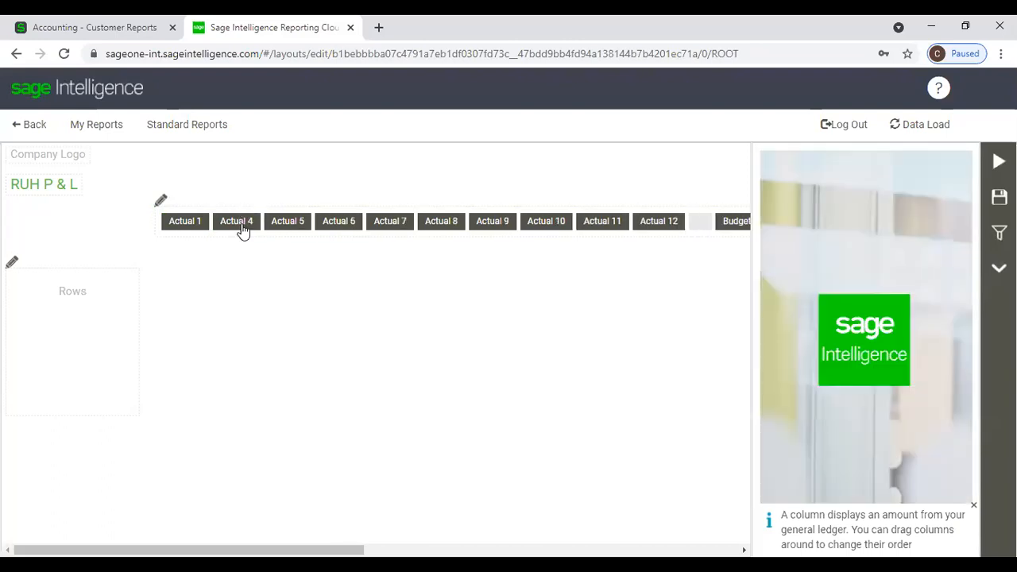
click(243, 227)
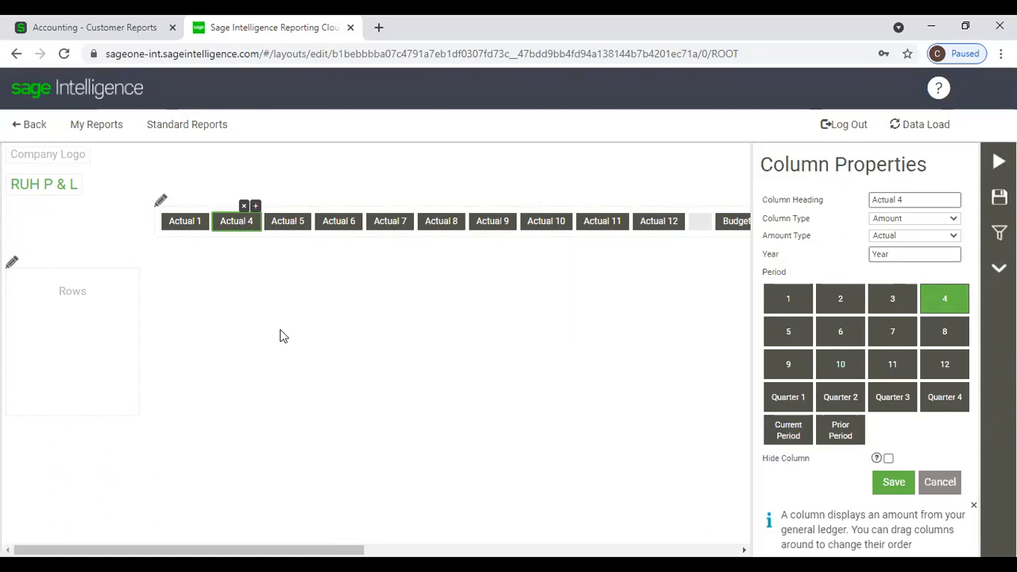
Step: Quick add the set of profit and loss rows, running from Sales to Net Profit After Tax
click(79, 293)
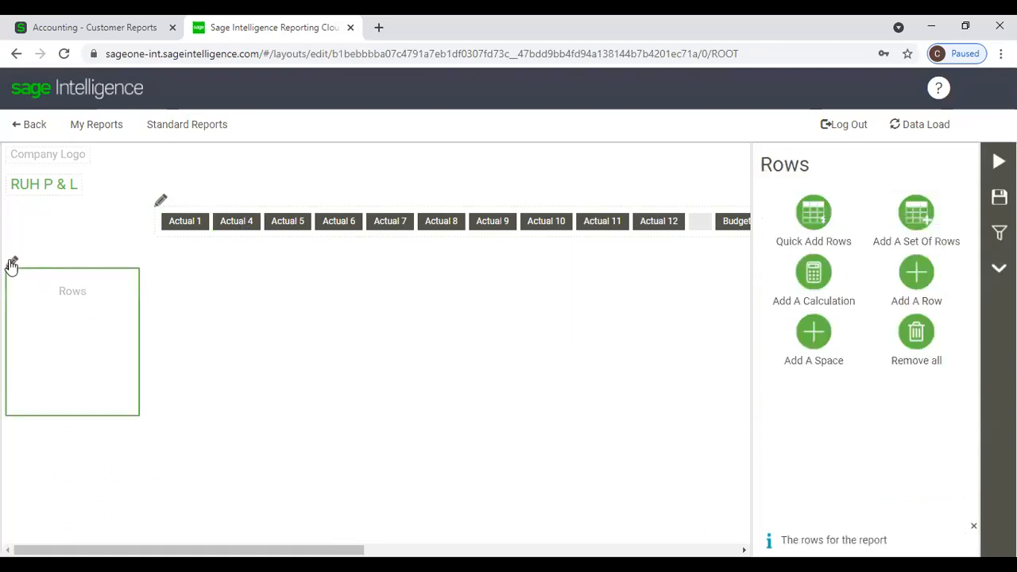
click(815, 220)
click(515, 342)
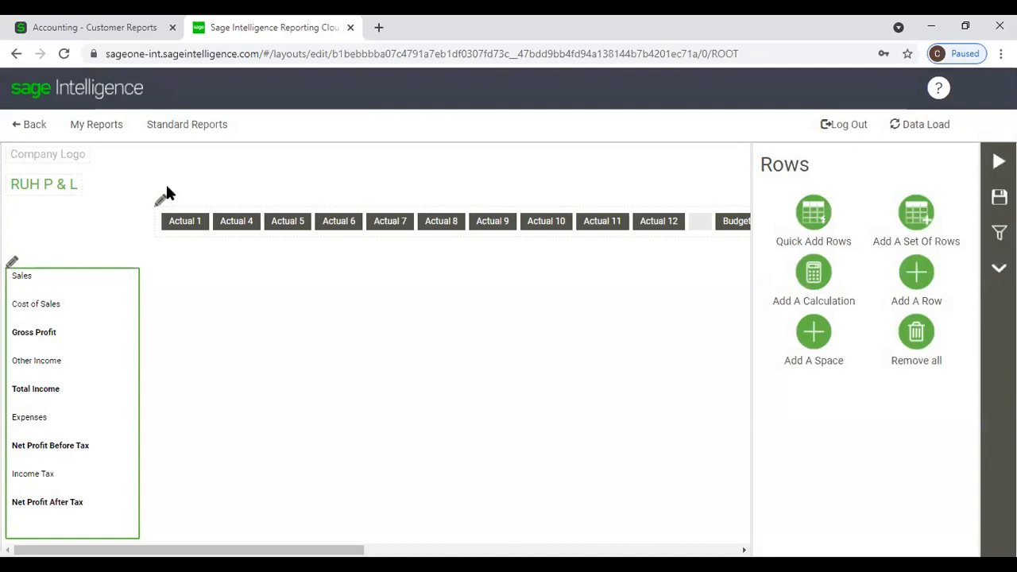
click(165, 206)
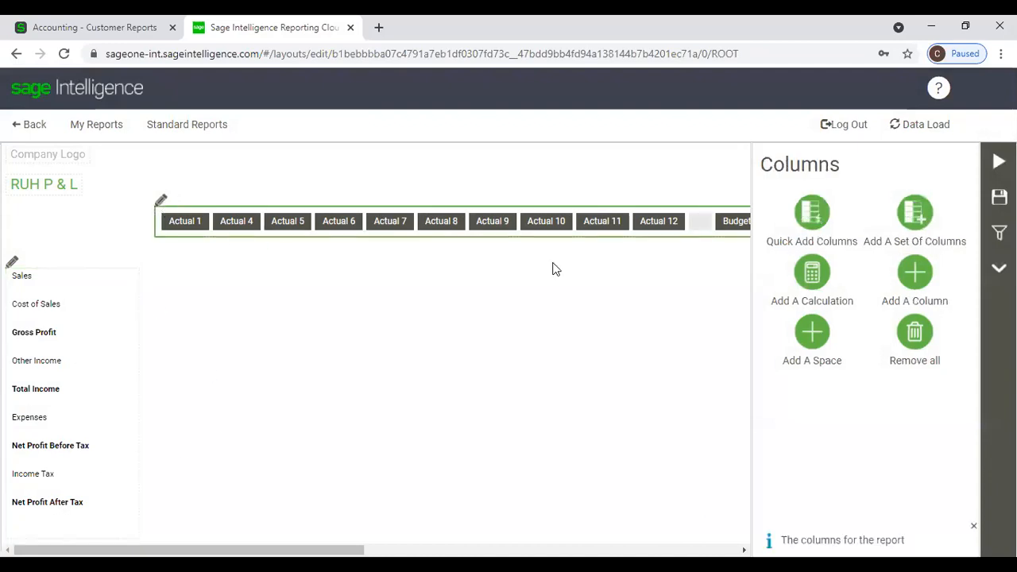
click(812, 278)
click(410, 311)
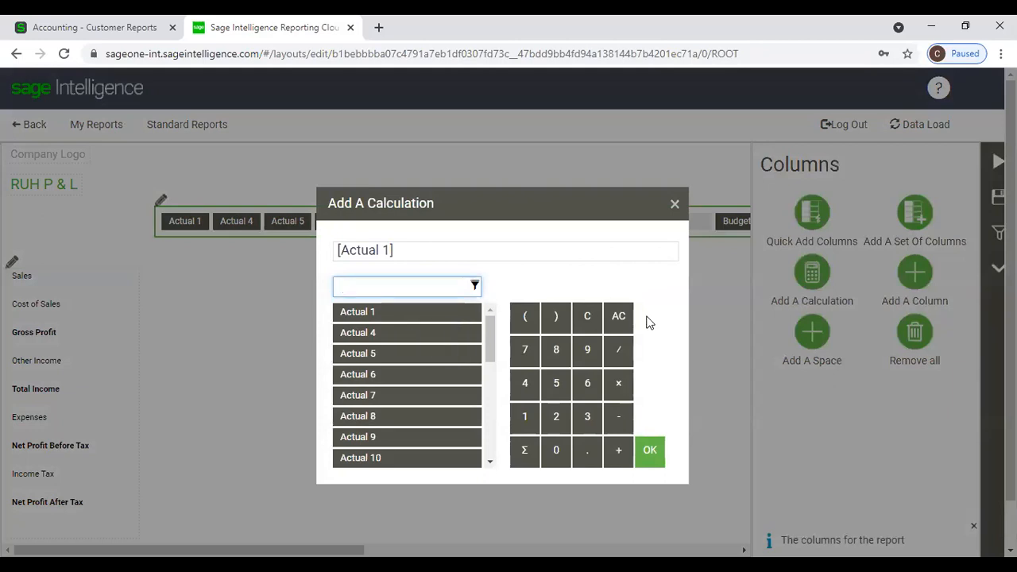
click(680, 209)
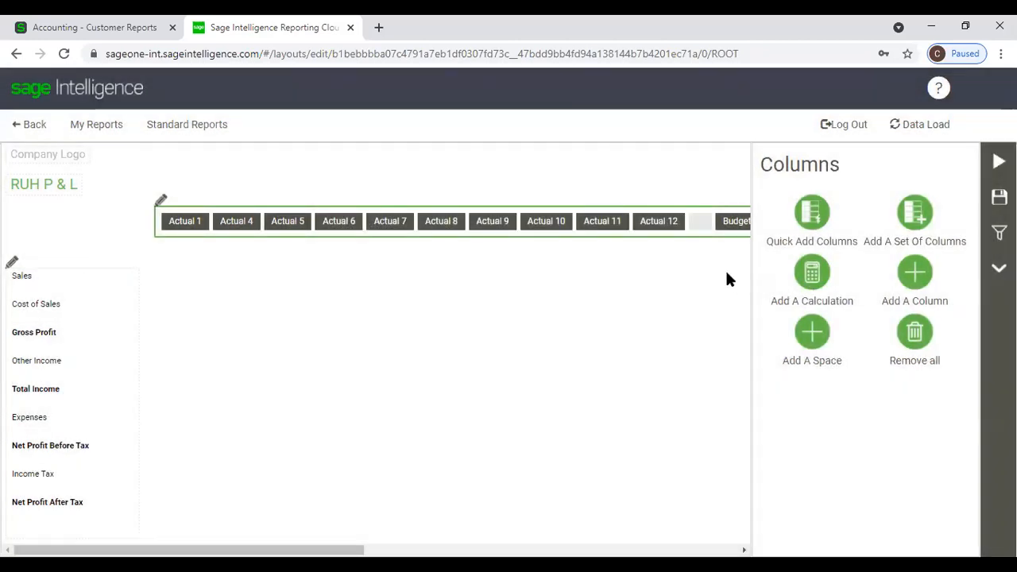
click(706, 228)
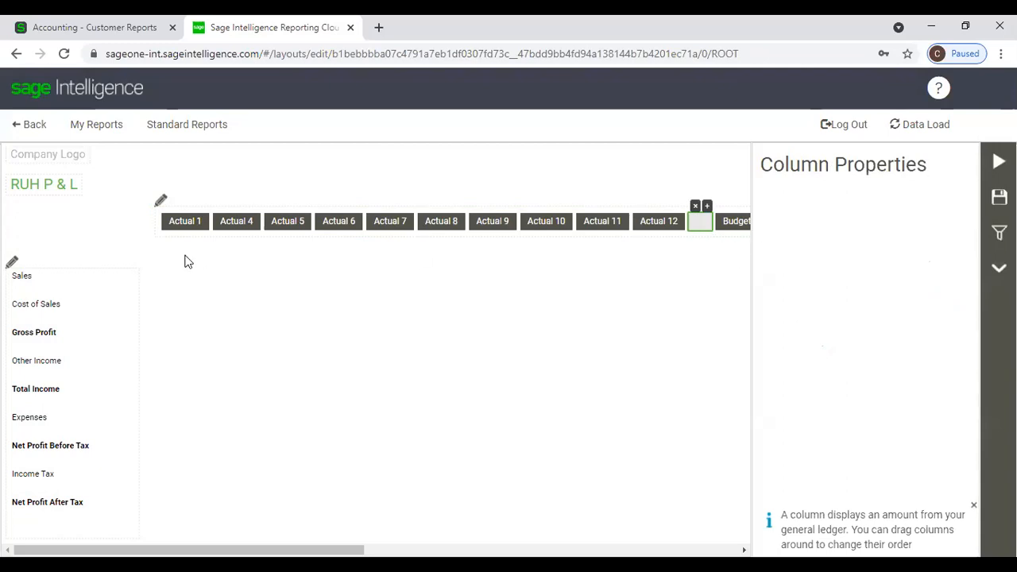
click(161, 202)
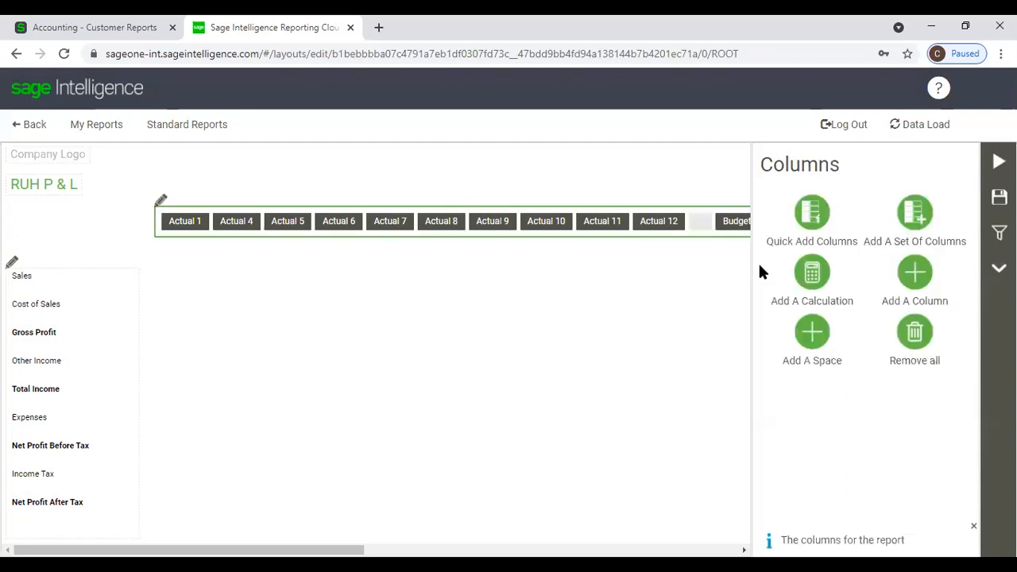
click(813, 275)
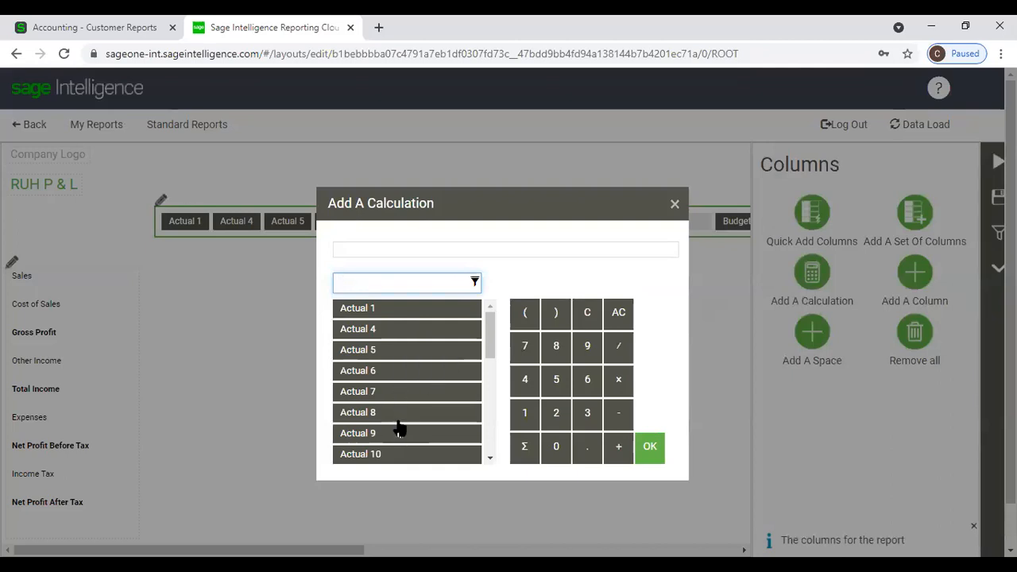
scroll(411, 409, down, 4)
scroll(412, 406, down, 1)
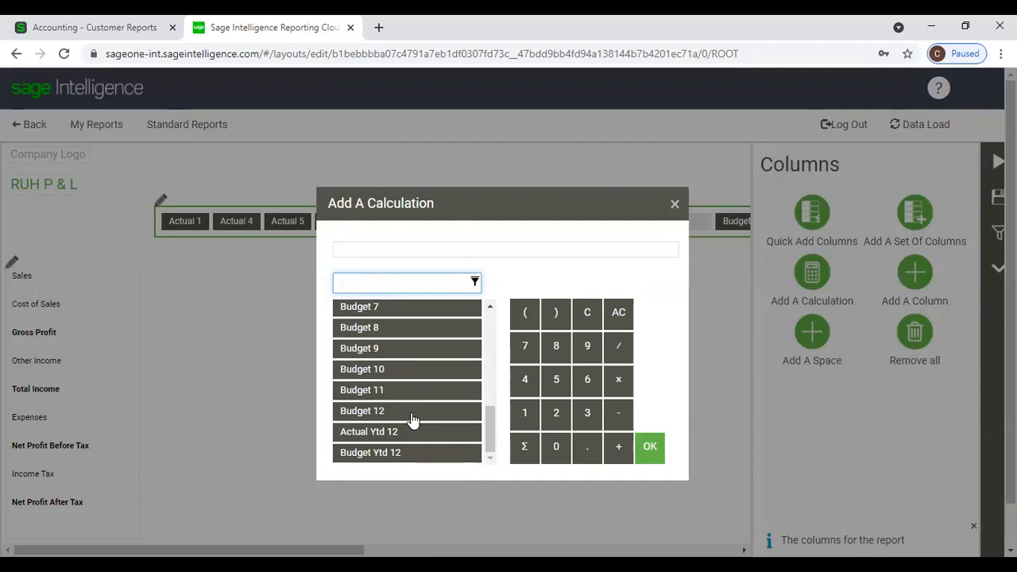
click(406, 455)
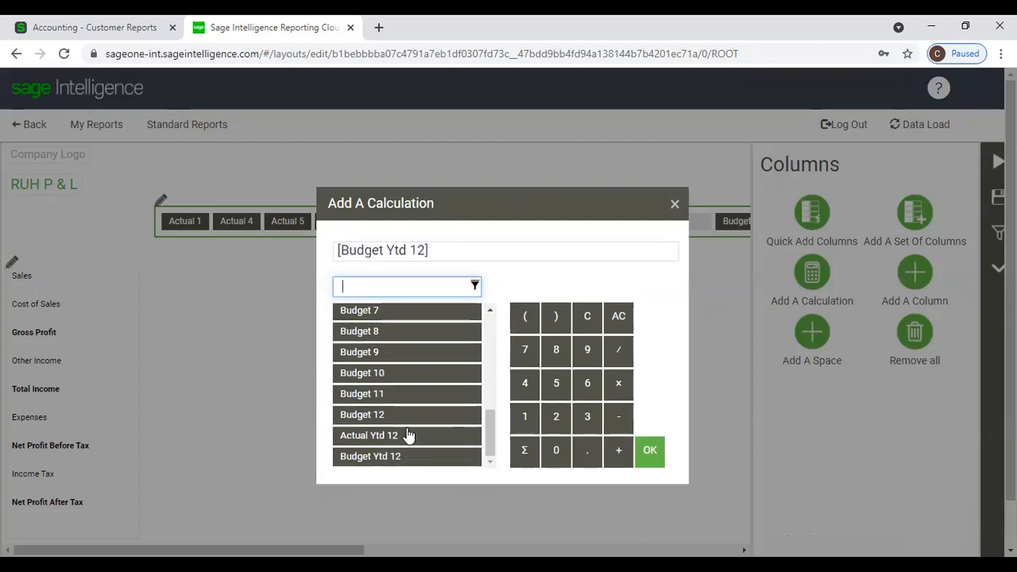
scroll(407, 339, up, 2)
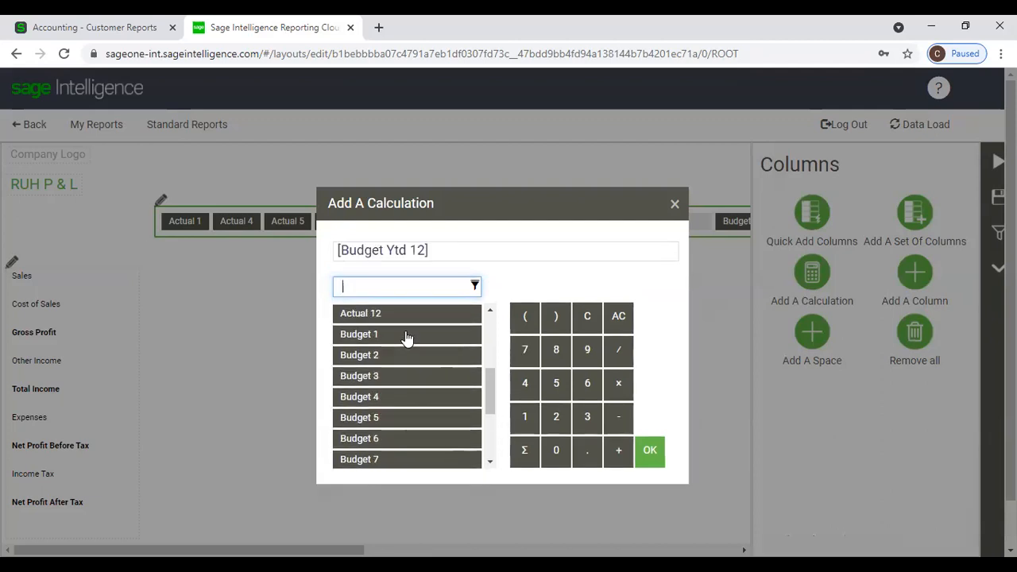
click(403, 337)
click(458, 251)
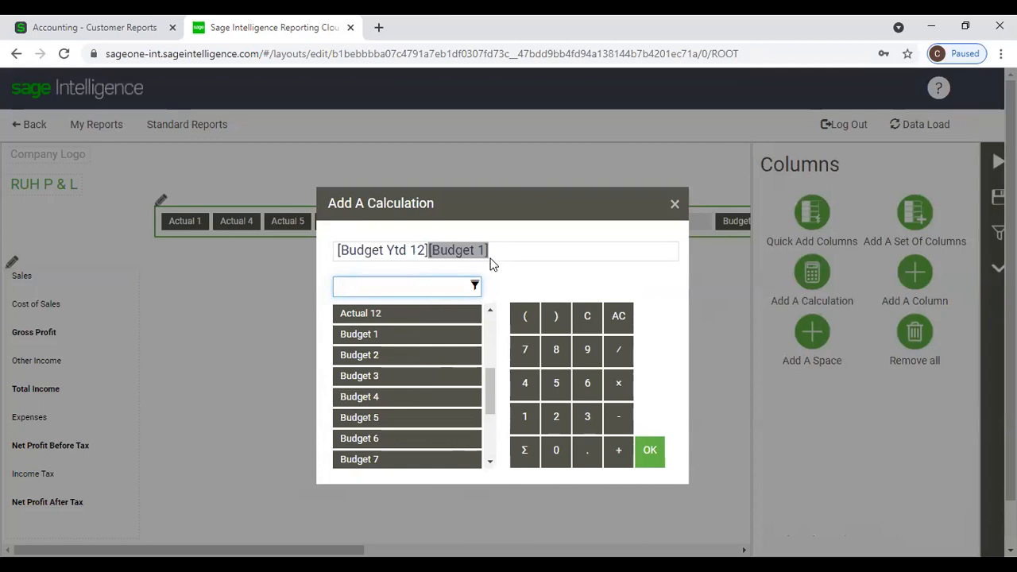
click(675, 205)
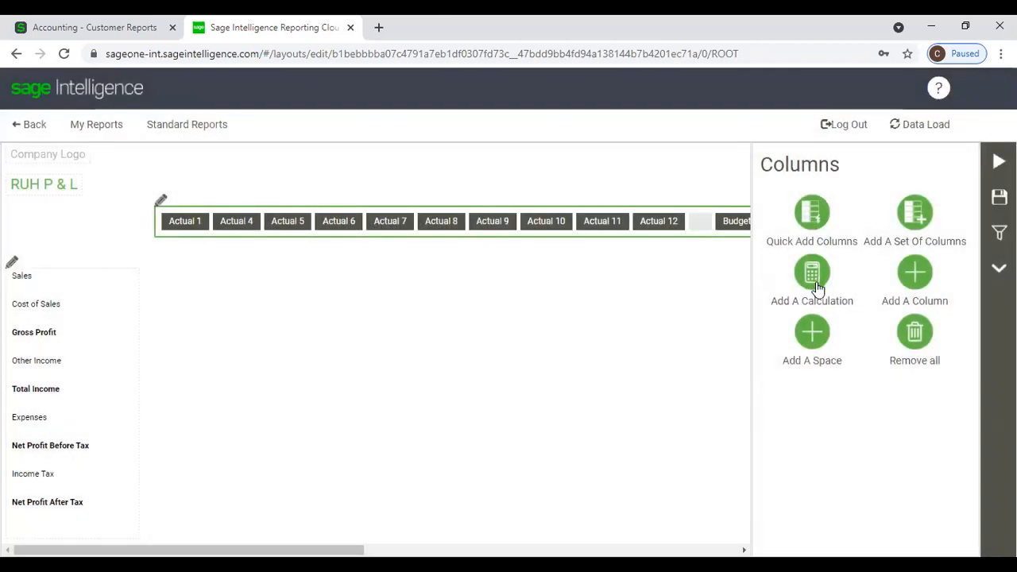
Step: Add a calculated column that sums Budget 1, Budget 2 and Budget 3, and save it with the default heading
click(814, 278)
scroll(384, 350, down, 5)
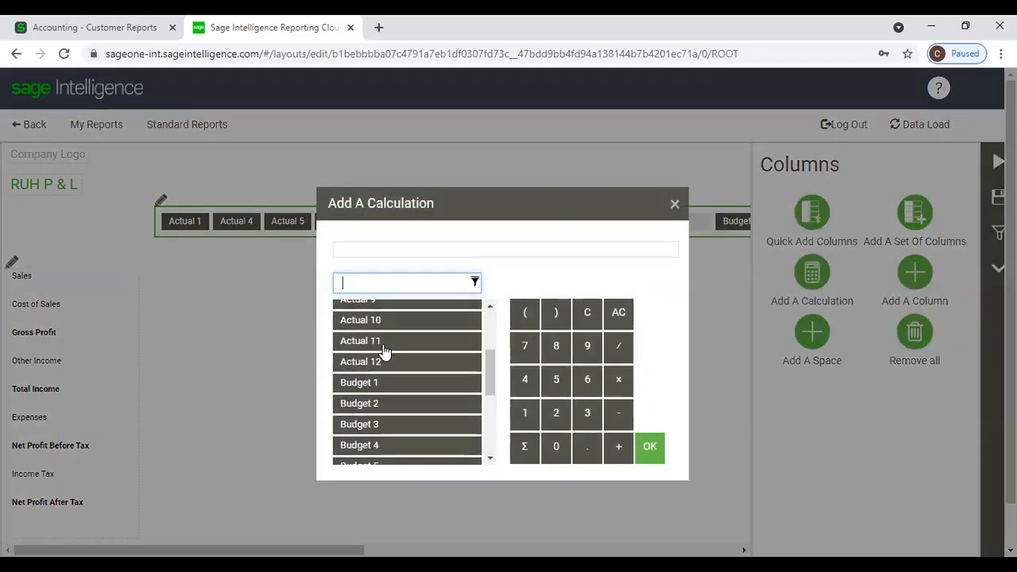
scroll(383, 346, up, 4)
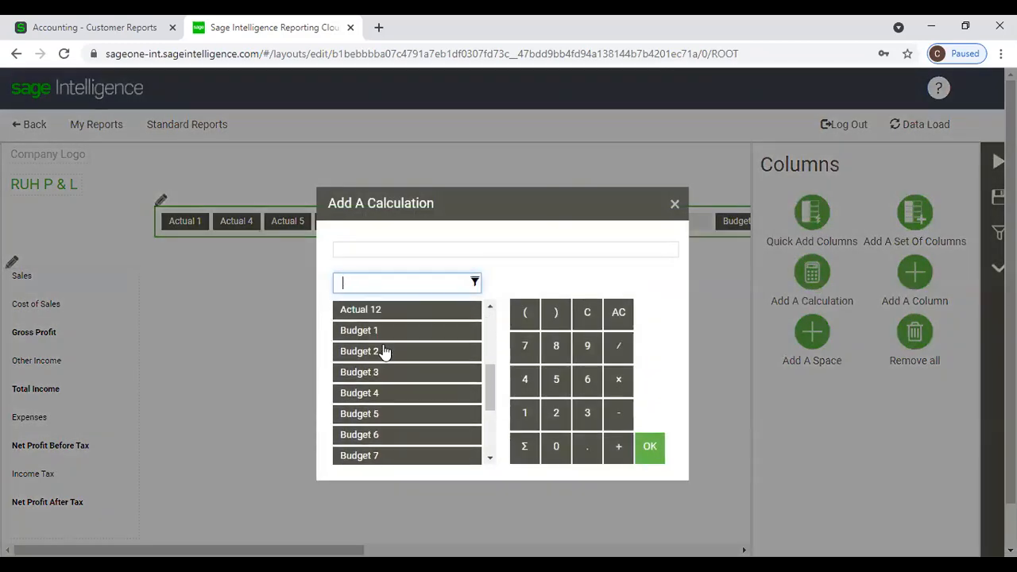
click(381, 334)
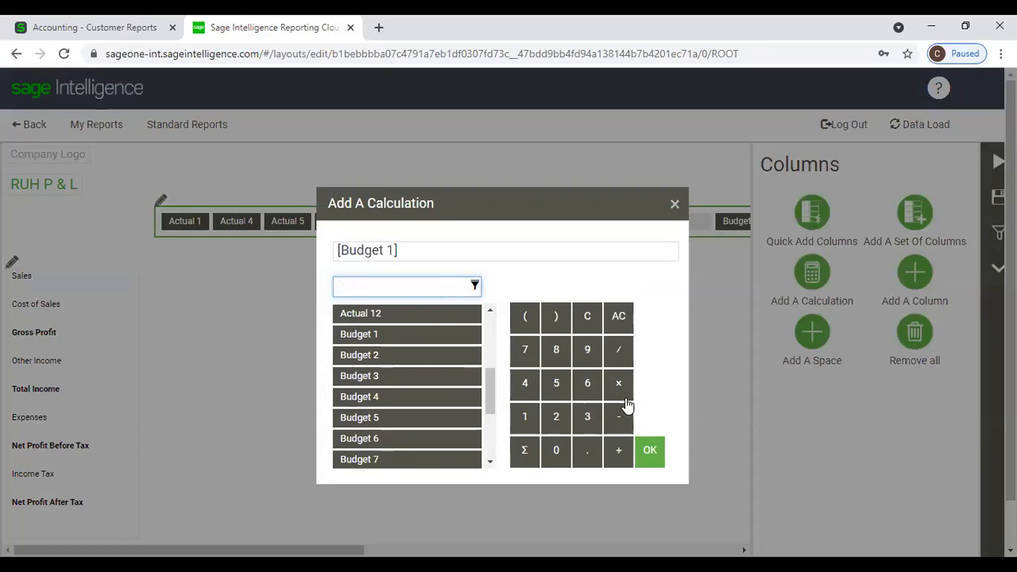
click(627, 449)
click(395, 363)
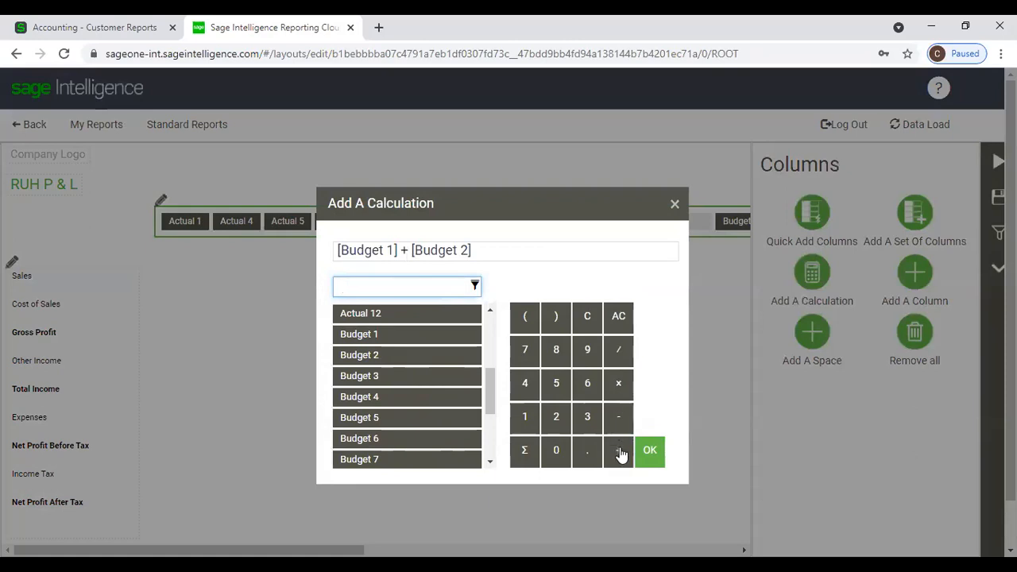
click(380, 385)
click(650, 450)
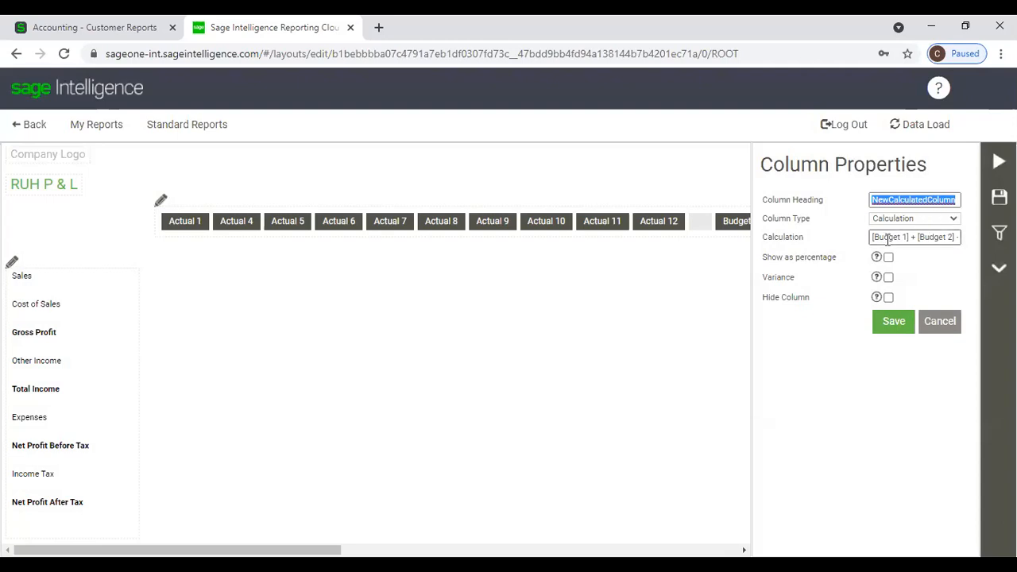
click(898, 329)
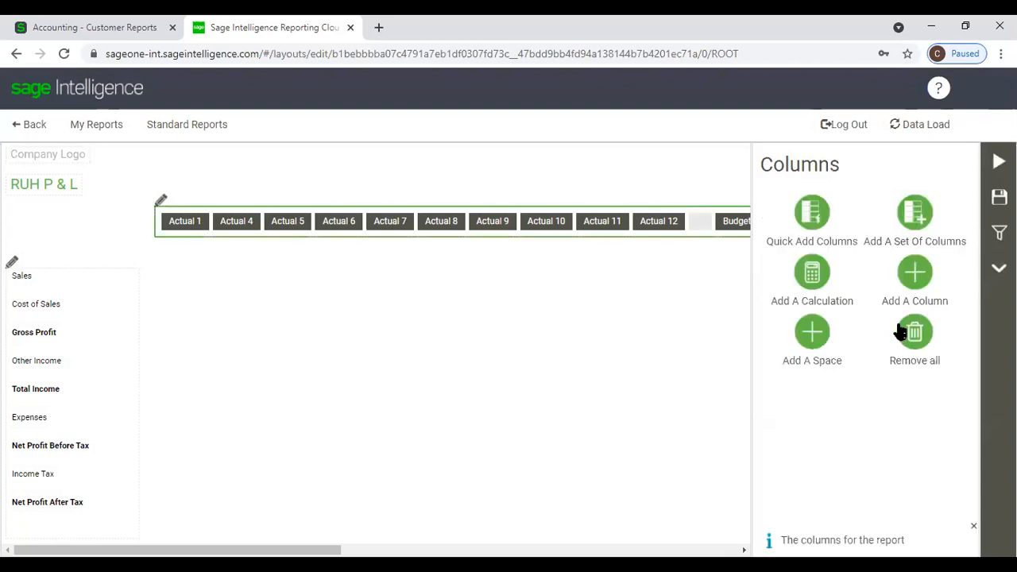
Step: Review the formula of the new calculated column at the end of the report's columns
drag(175, 550, 240, 550)
drag(318, 550, 682, 541)
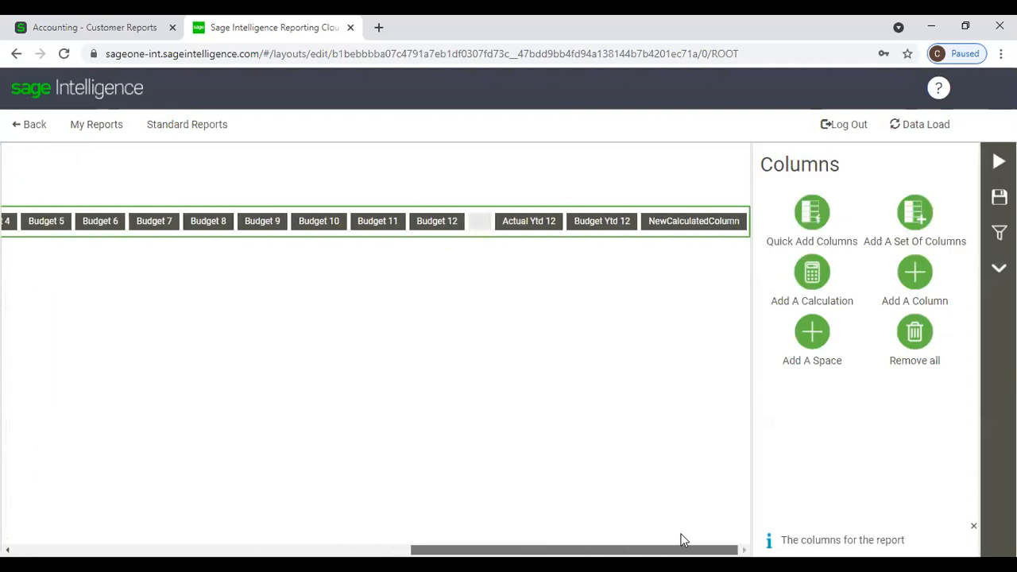
click(675, 223)
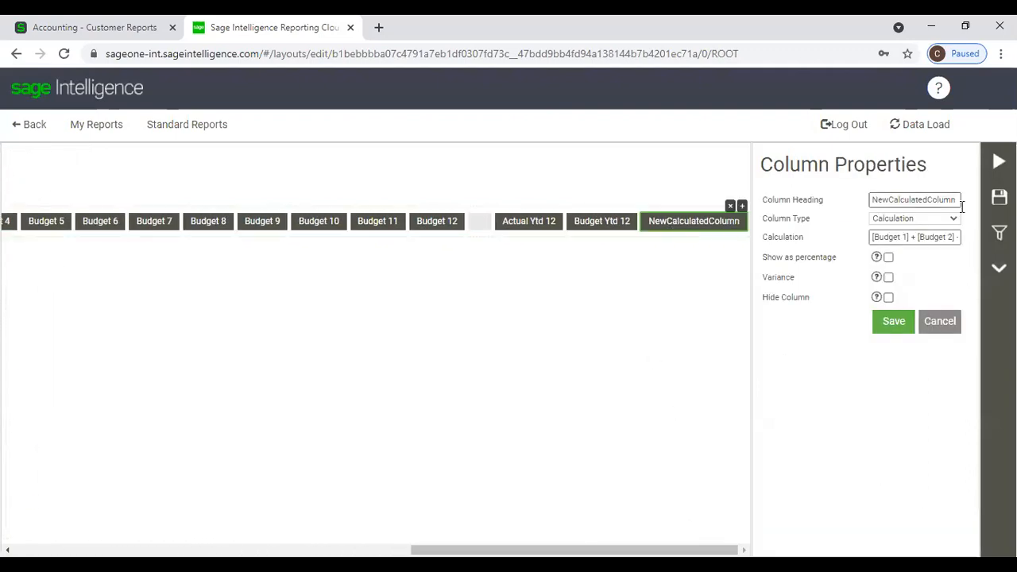
click(955, 238)
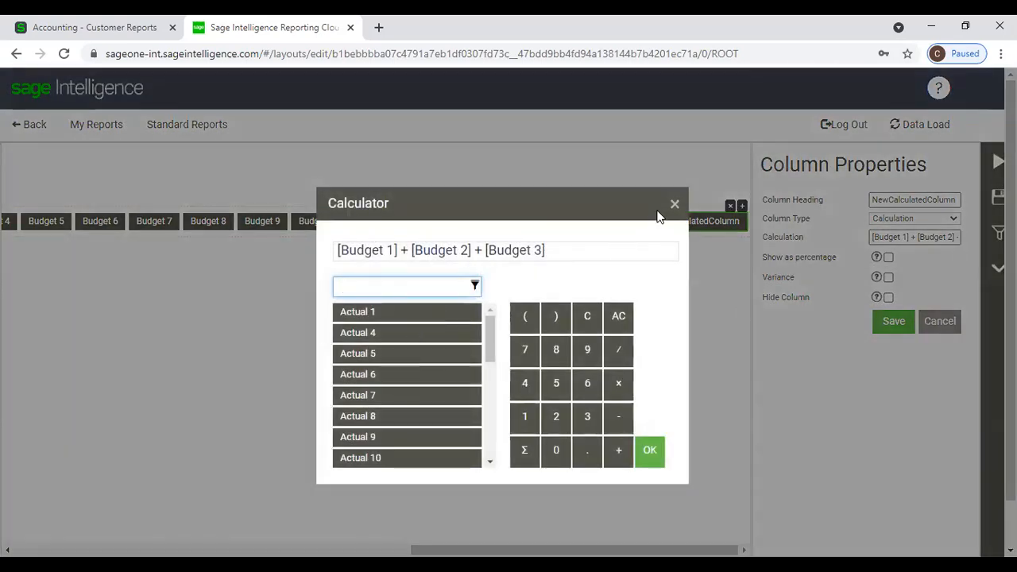
click(675, 204)
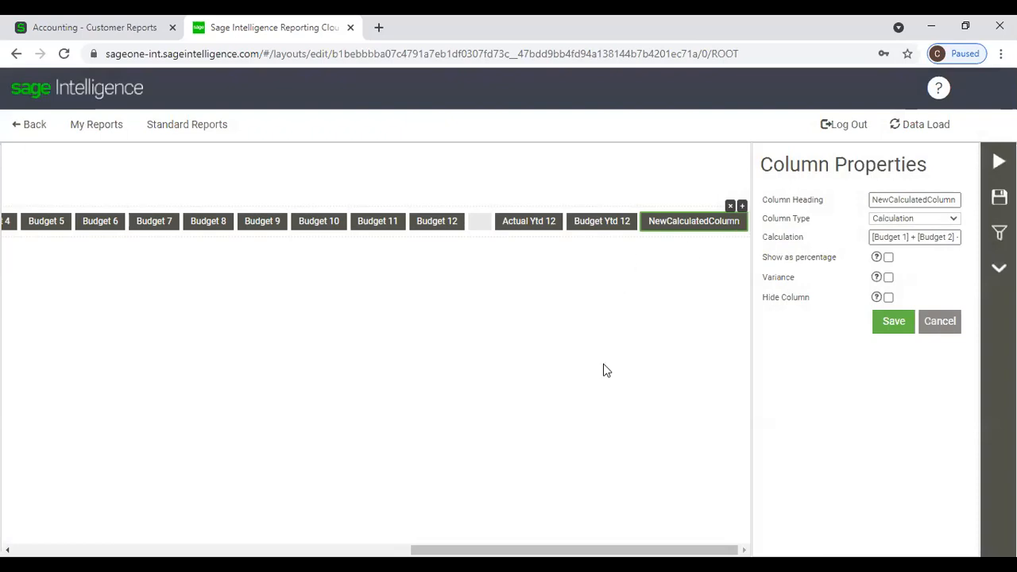
drag(578, 550, 154, 536)
Step: Exit the RUH P & L layout without saving the changes and look through My Reports for that report
click(72, 531)
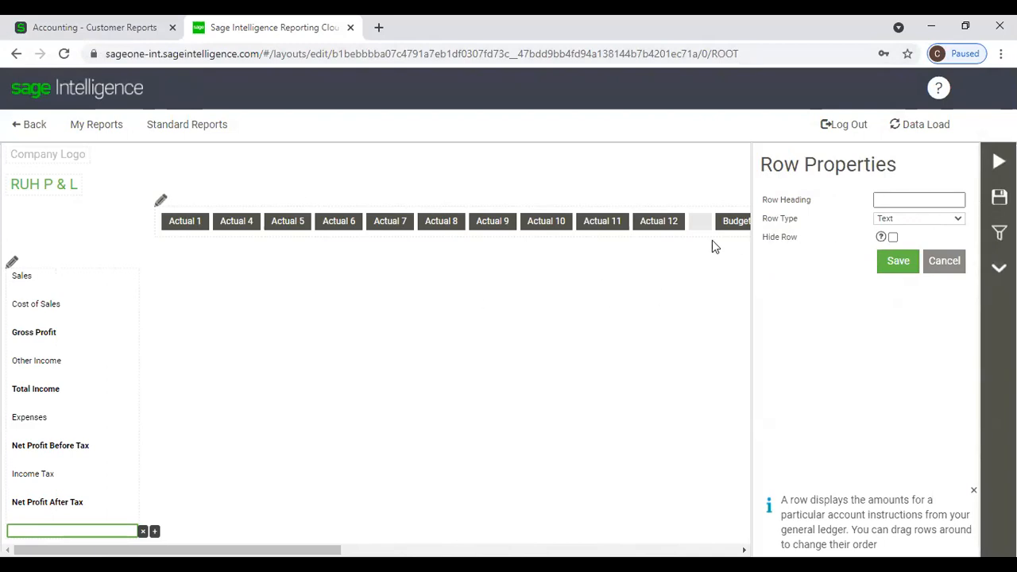
click(30, 125)
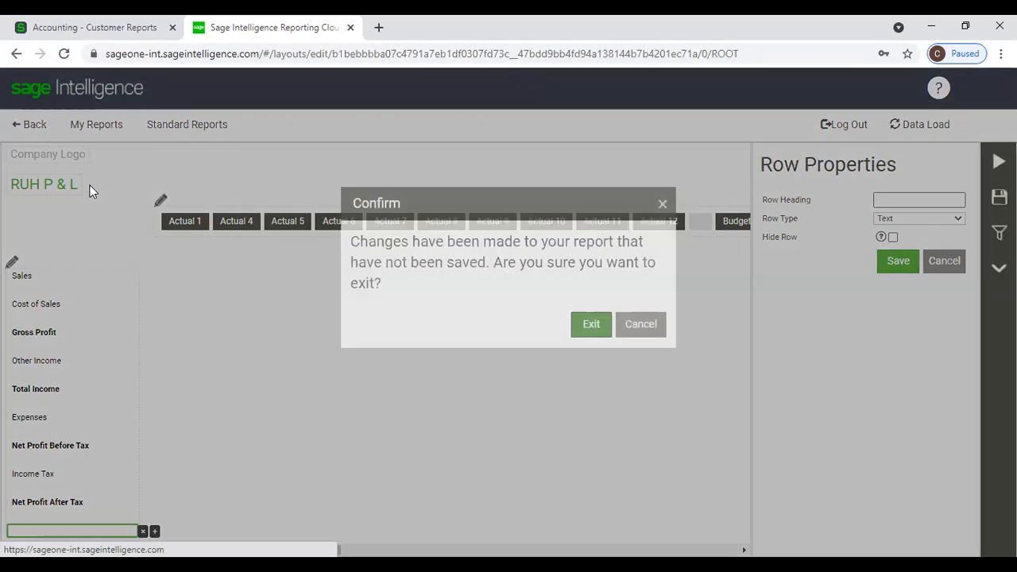
click(641, 326)
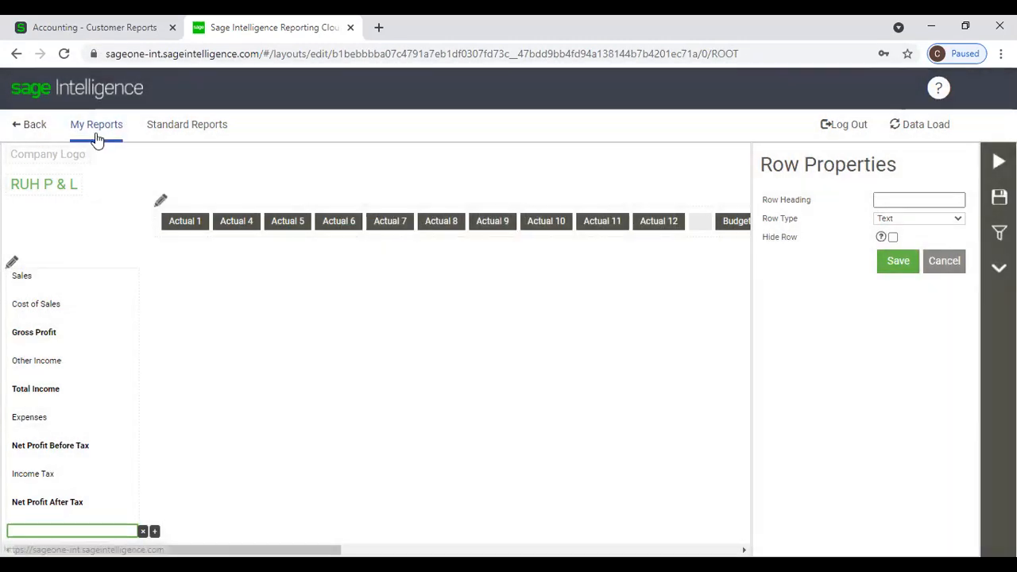
click(94, 127)
click(592, 324)
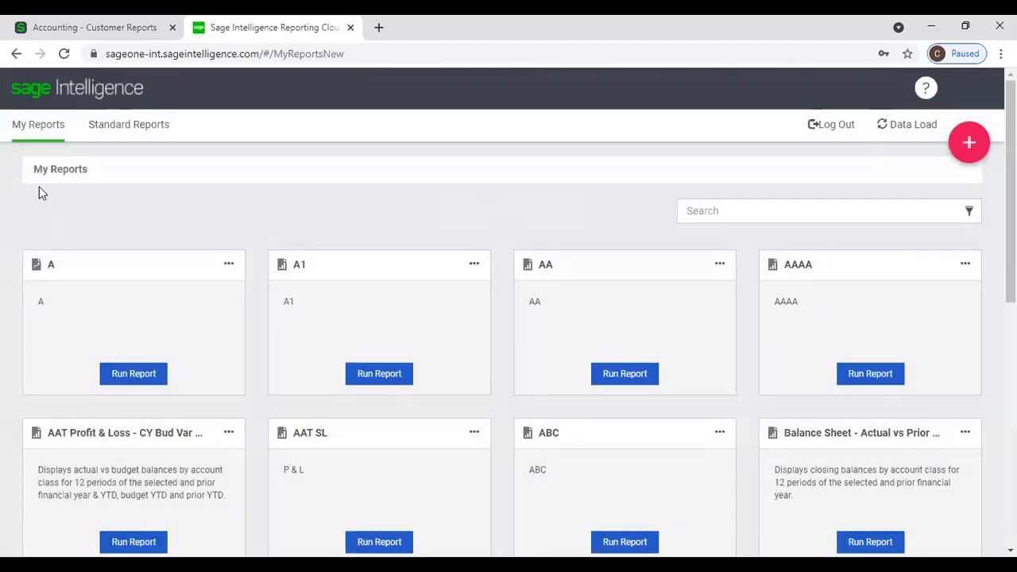
scroll(412, 475, down, 7)
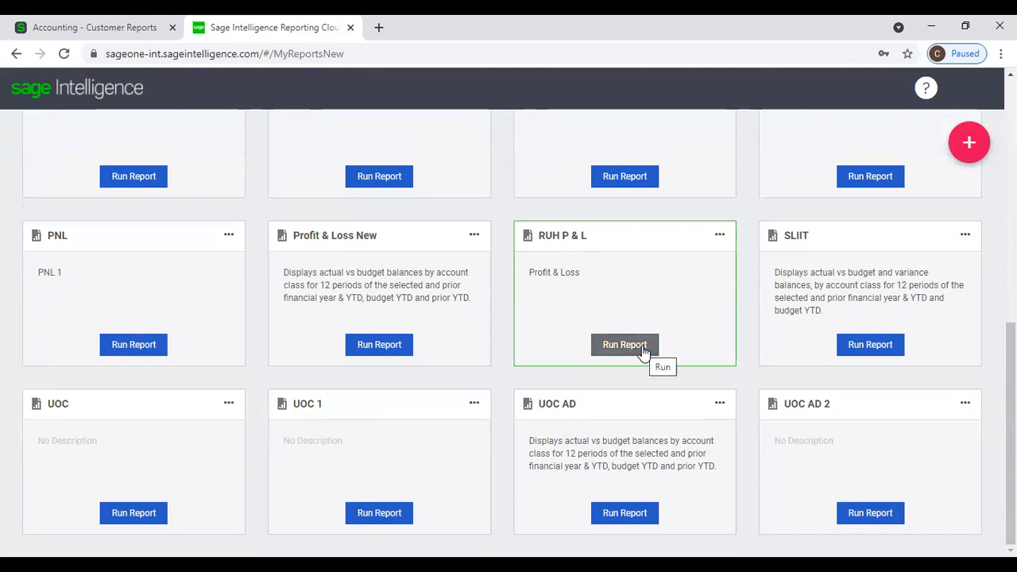
scroll(686, 311, up, 1)
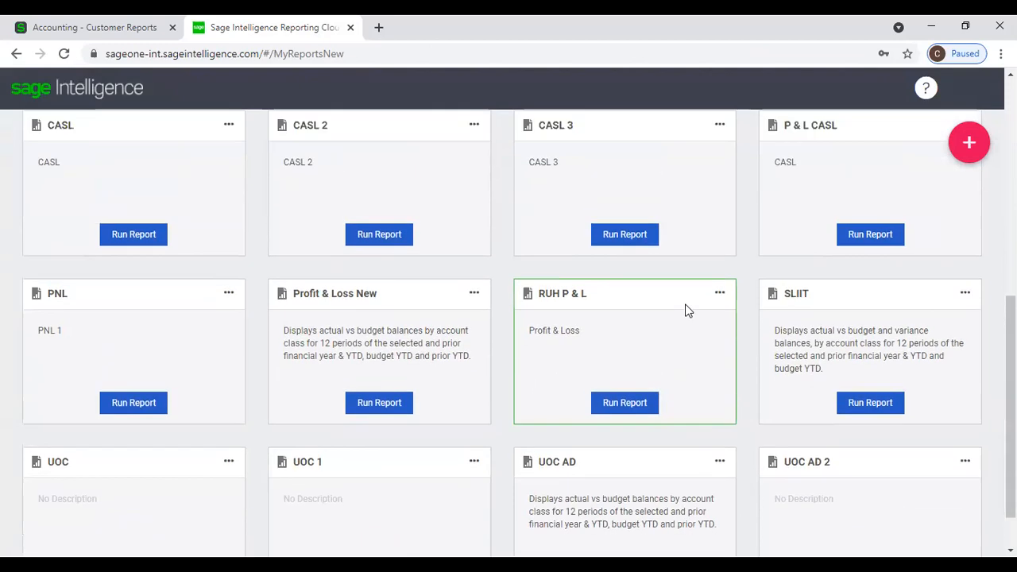
scroll(687, 311, up, 6)
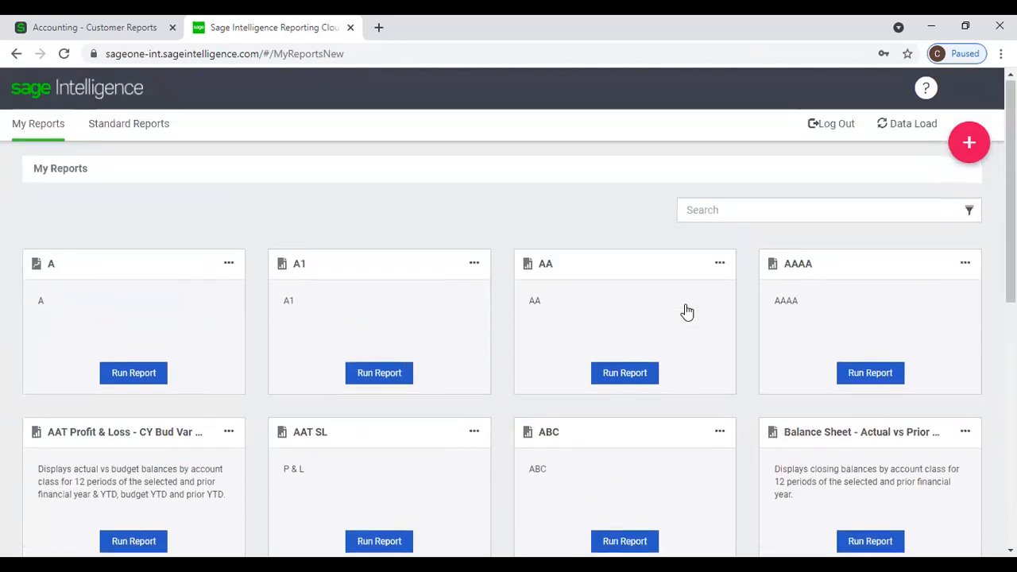
click(109, 31)
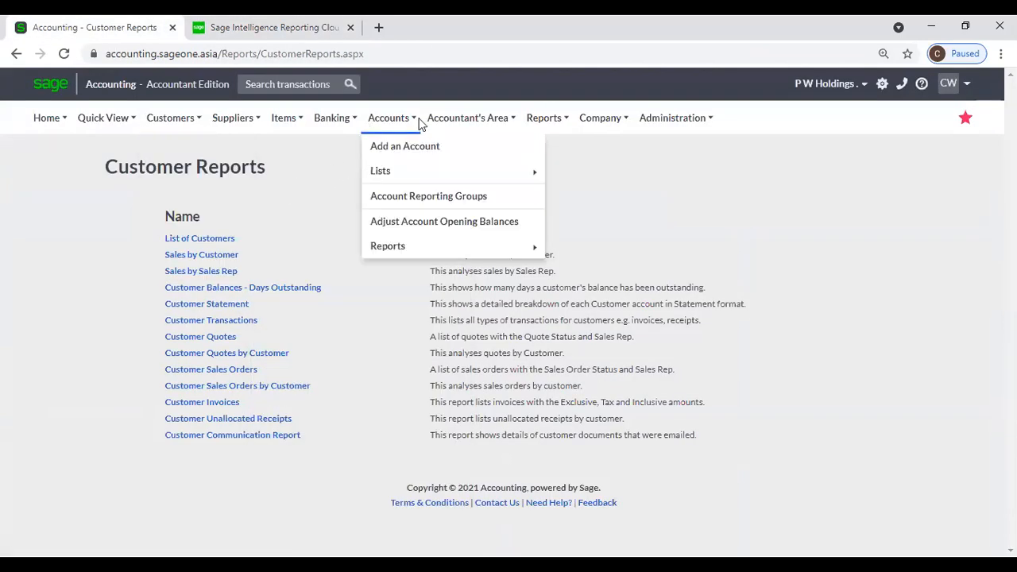
mouse_move(472, 127)
mouse_move(552, 130)
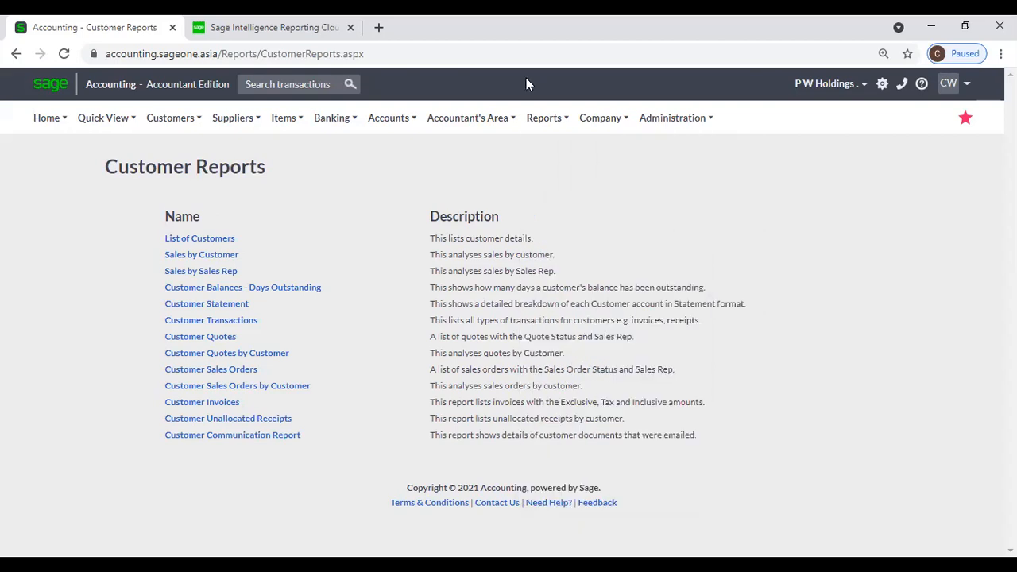
mouse_move(59, 155)
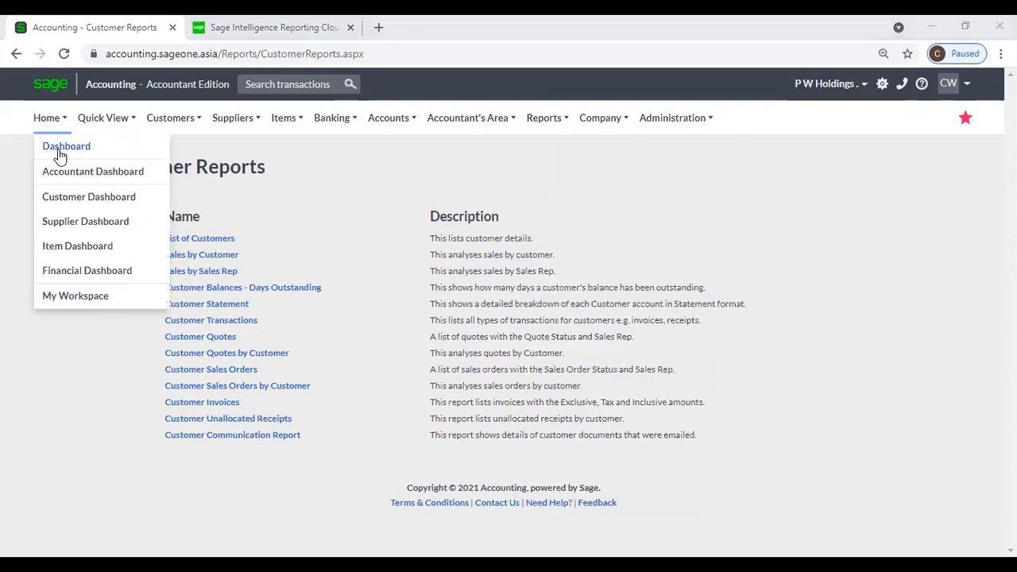
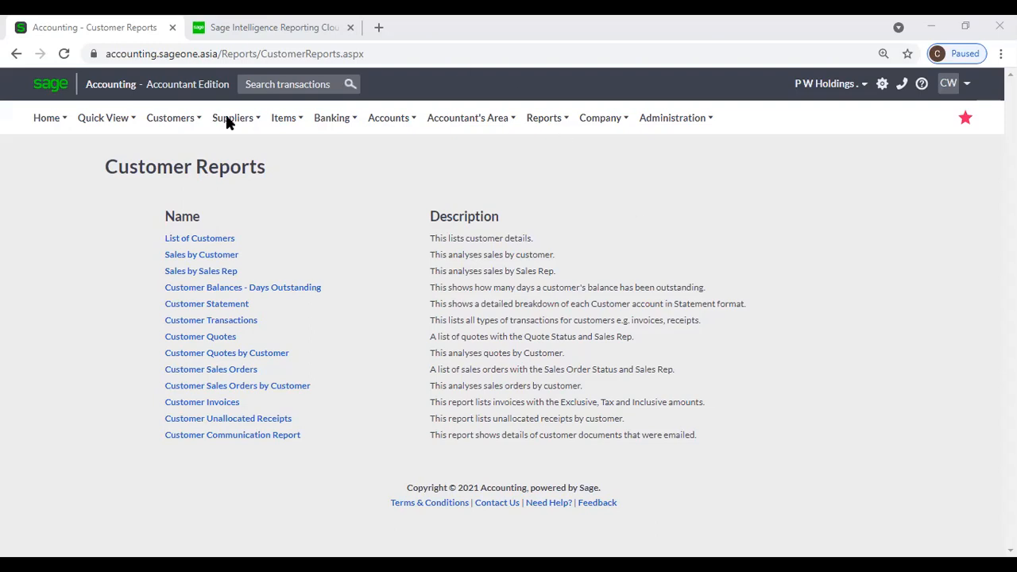
key(ctrl+Tab)
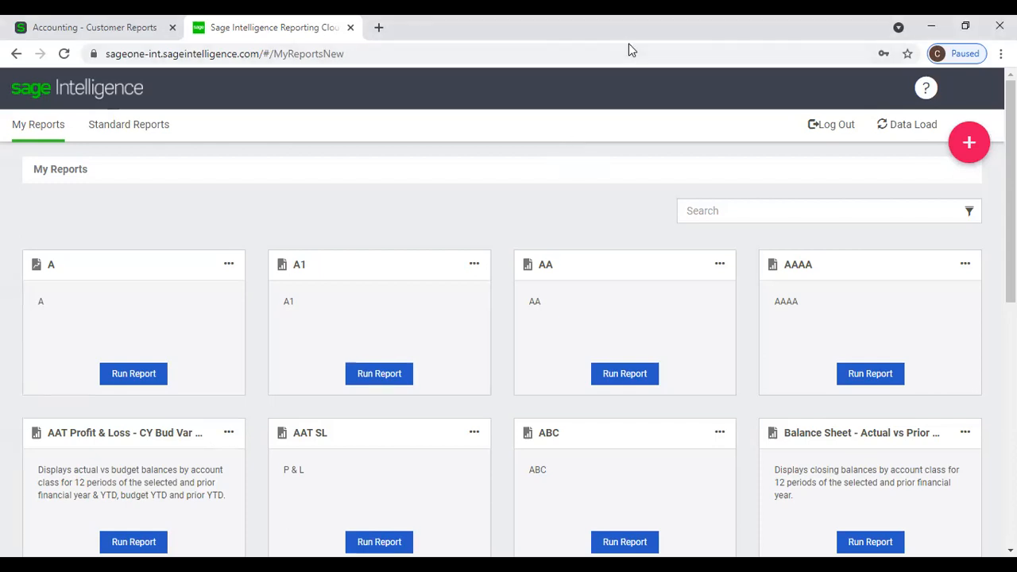
Step: Start the standard report Financial Management Pack - Current Month & YTD and select P W Holdings . as its company
click(140, 125)
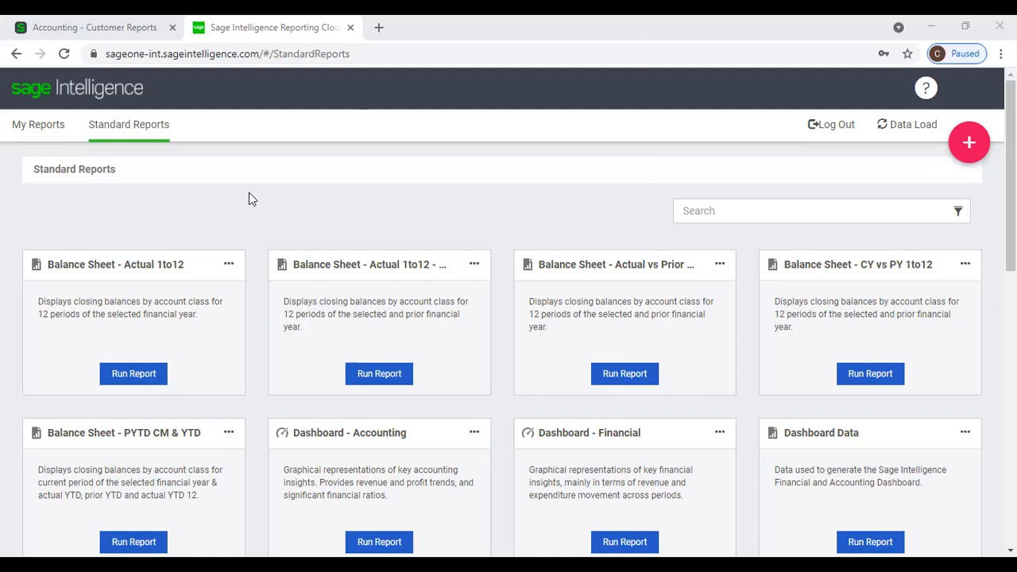
scroll(312, 254, down, 3)
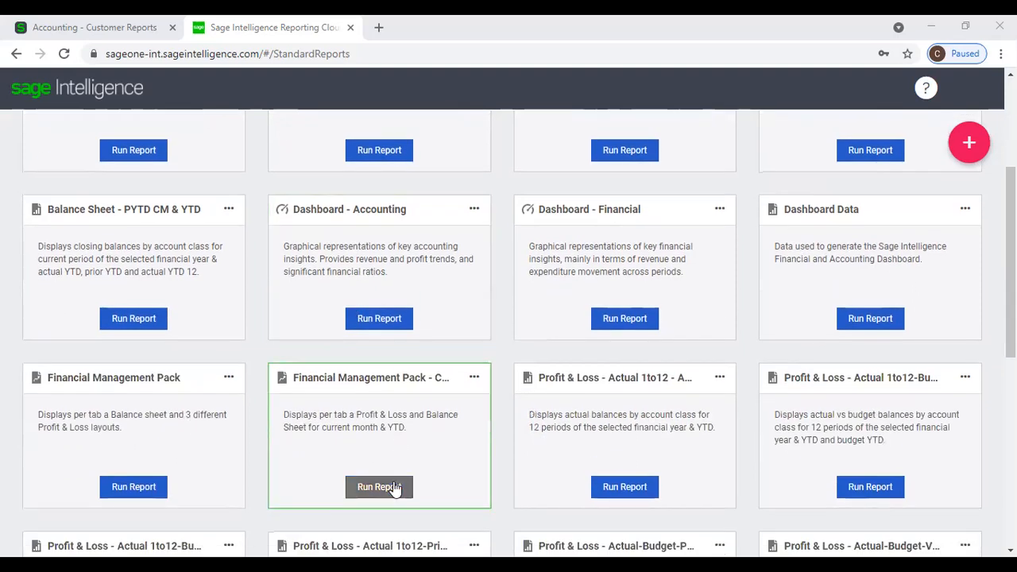
click(393, 486)
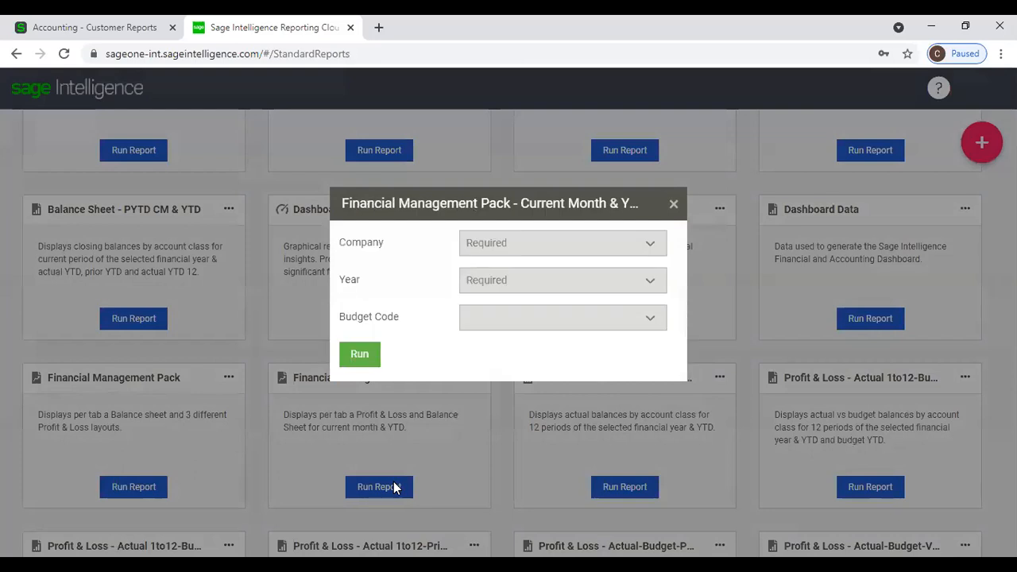
click(517, 254)
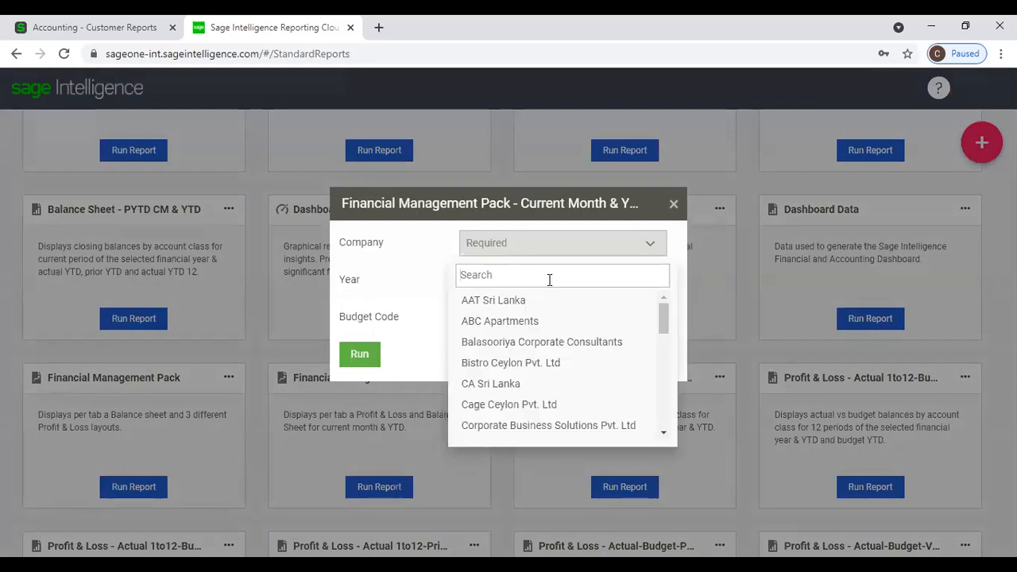
key(Escape)
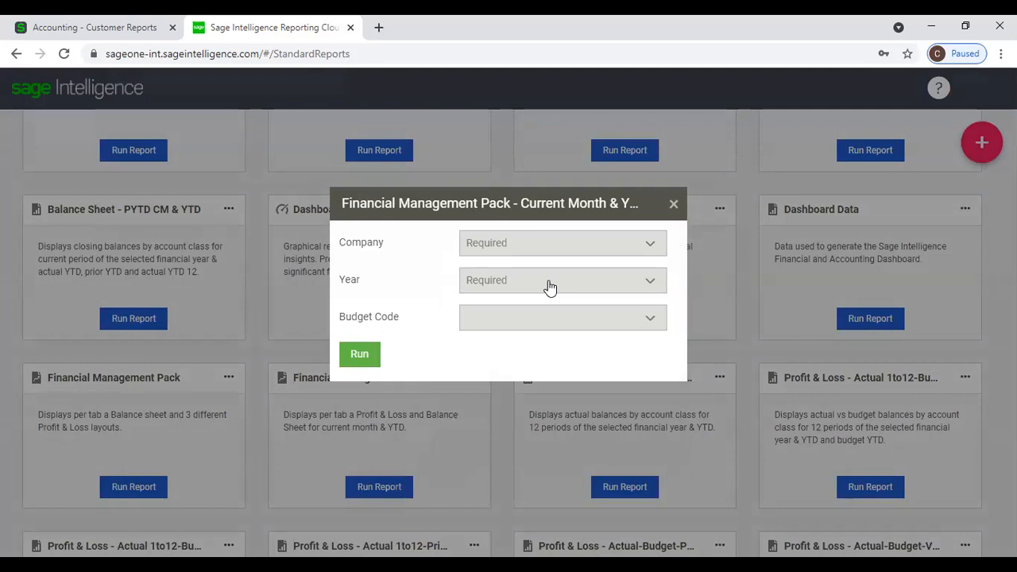
click(566, 245)
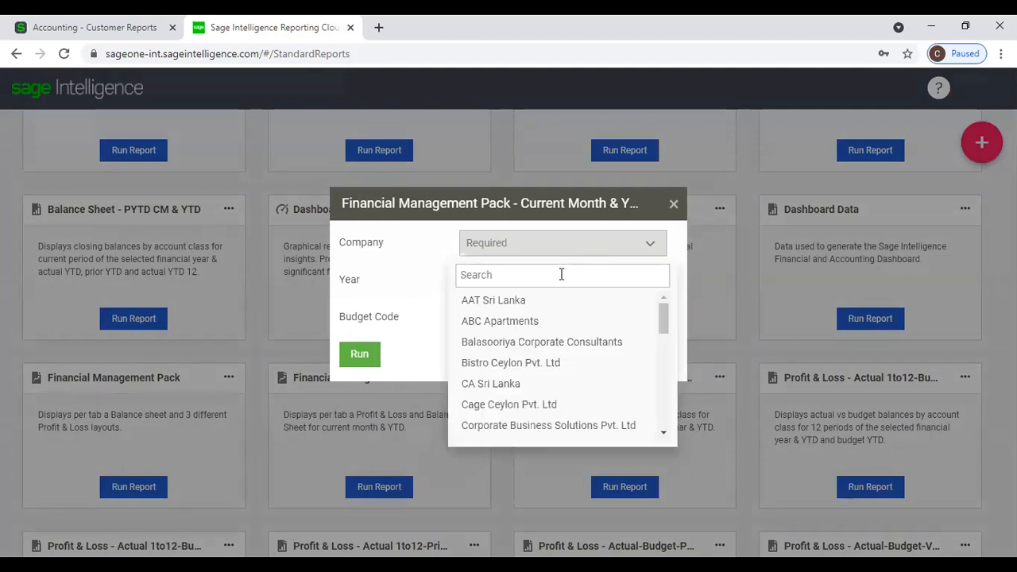
text(P)
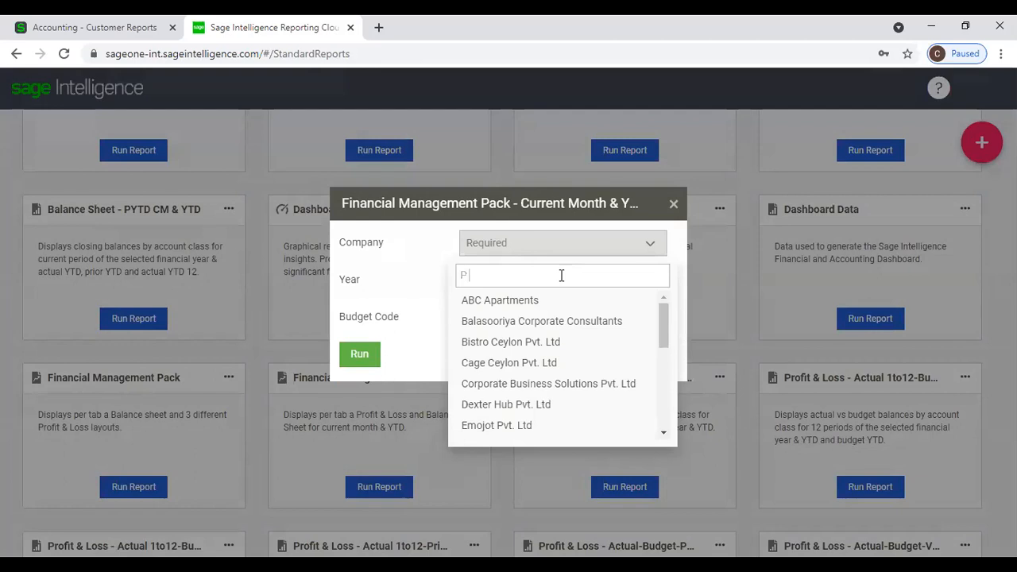
text( W)
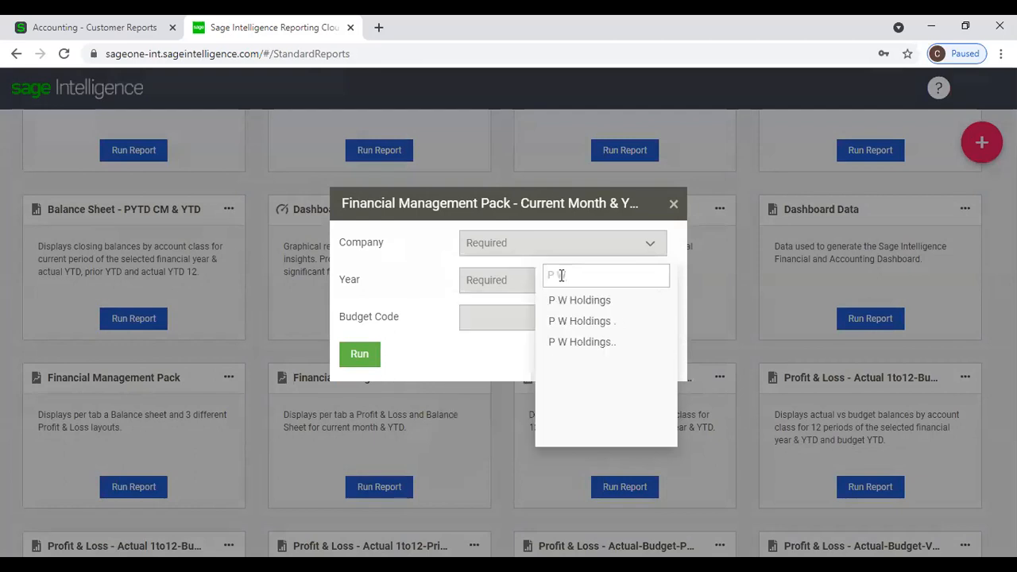
click(584, 321)
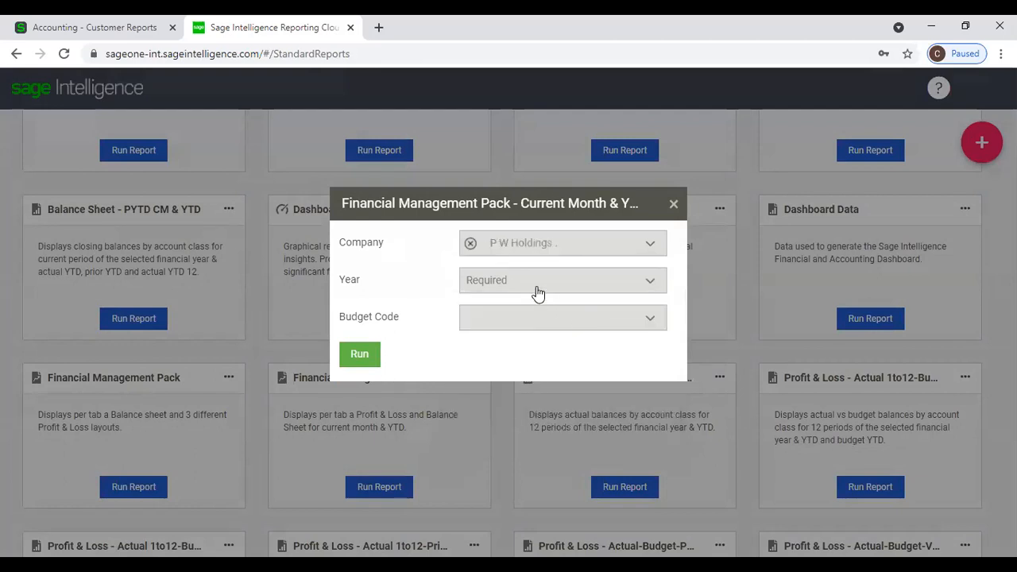
Step: Set the report year to 2019, leave the budget code empty, and run the pack
click(538, 291)
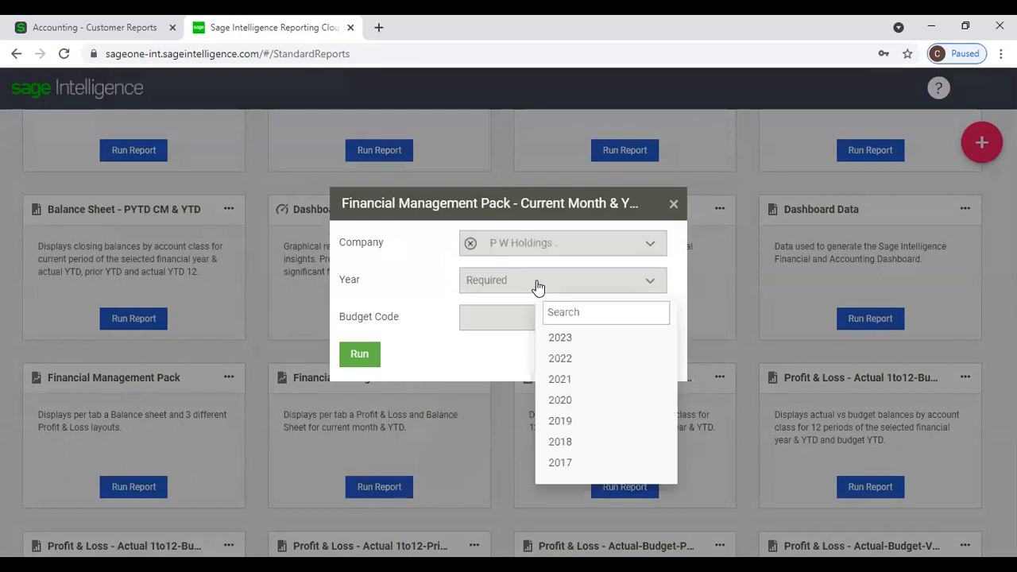
click(574, 422)
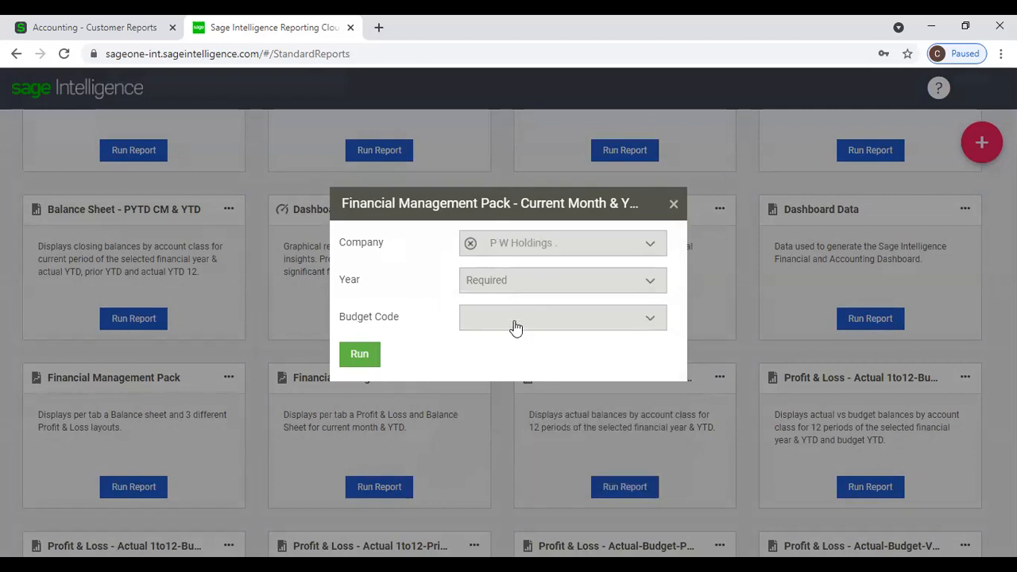
click(650, 325)
click(657, 285)
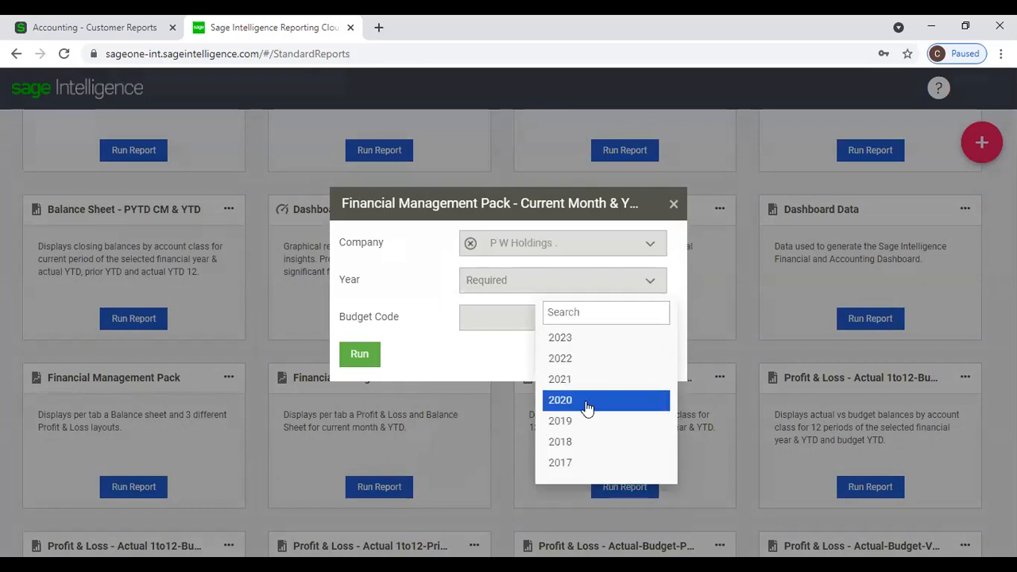
click(585, 421)
click(372, 356)
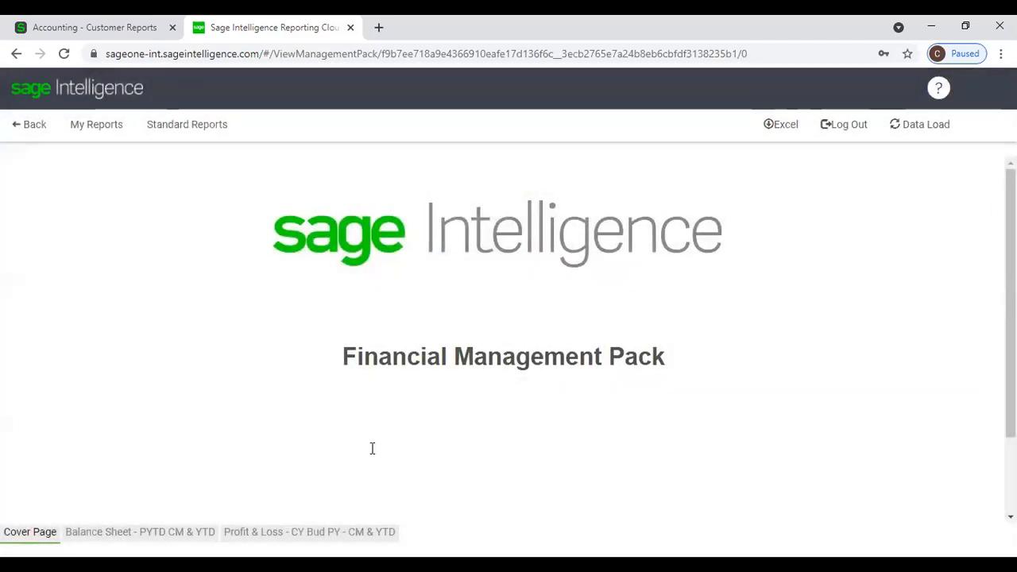
Step: View the pack's Profit & Loss, Balance Sheet and cover pages, and return to the standard reports to look through the remaining ones
click(381, 539)
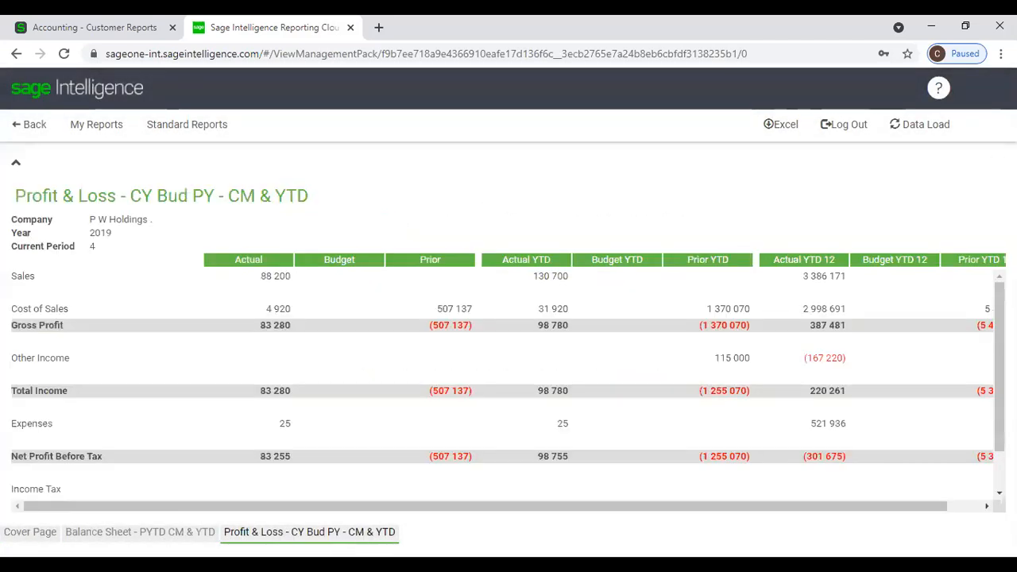
click(182, 543)
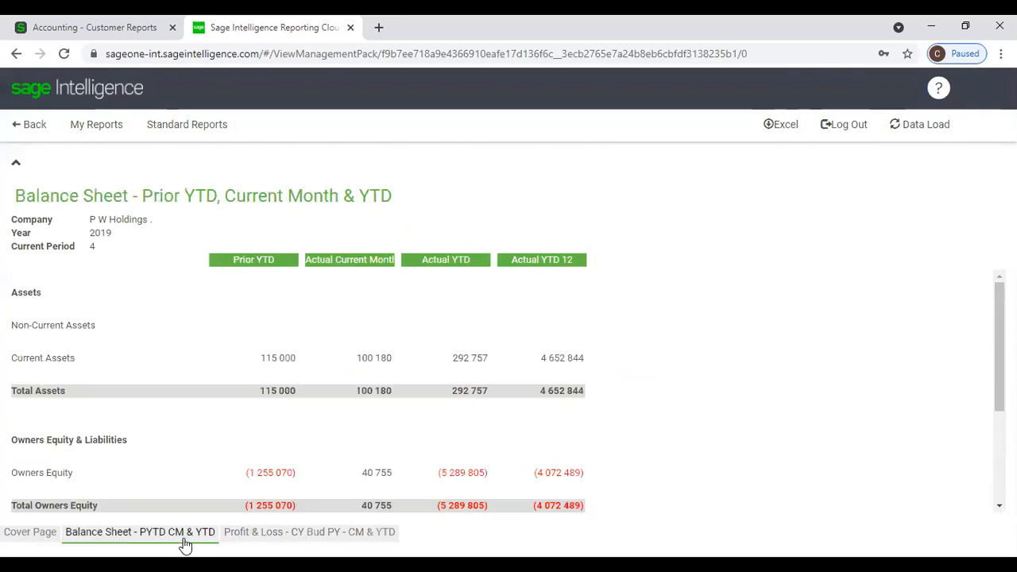
click(36, 541)
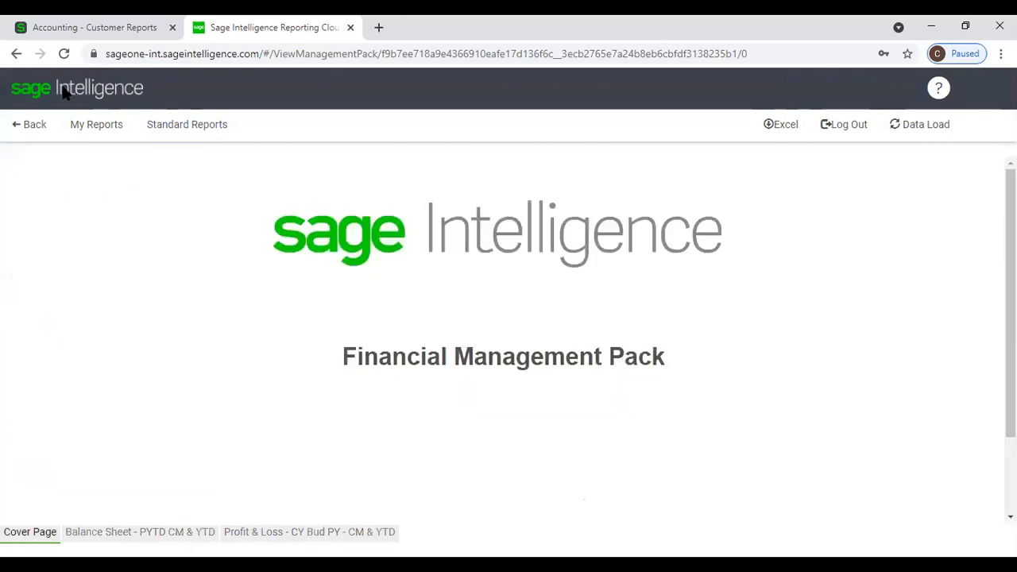
click(39, 125)
scroll(573, 313, down, 8)
scroll(576, 315, down, 2)
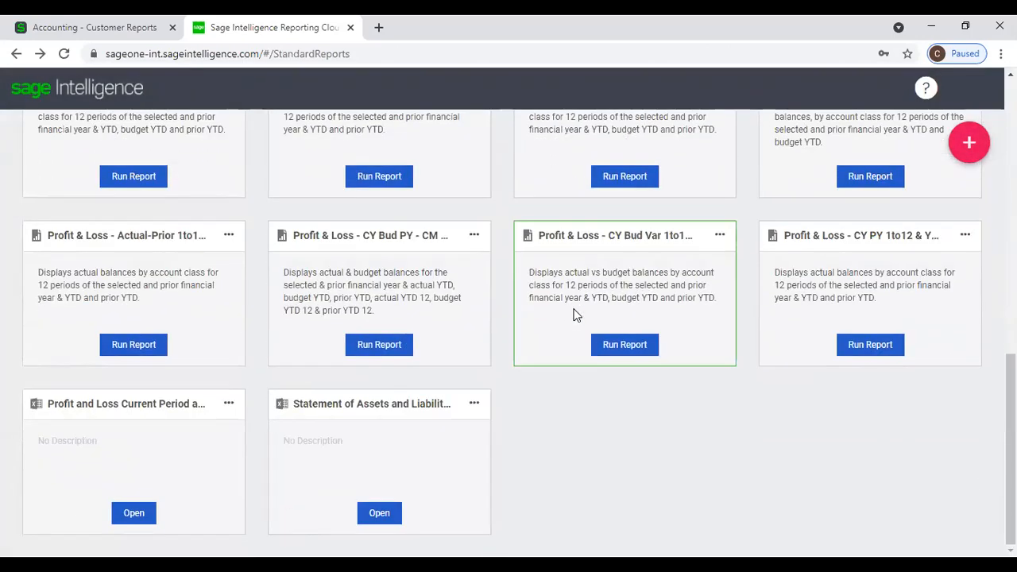
click(474, 236)
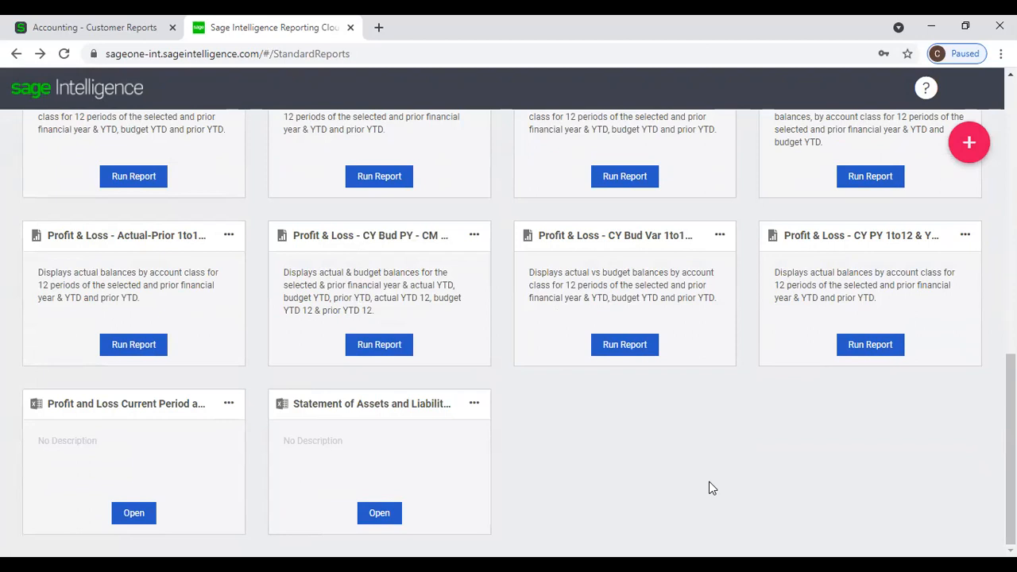
Step: Create a new management pack named AR with the description A in the My Reports folder
click(970, 143)
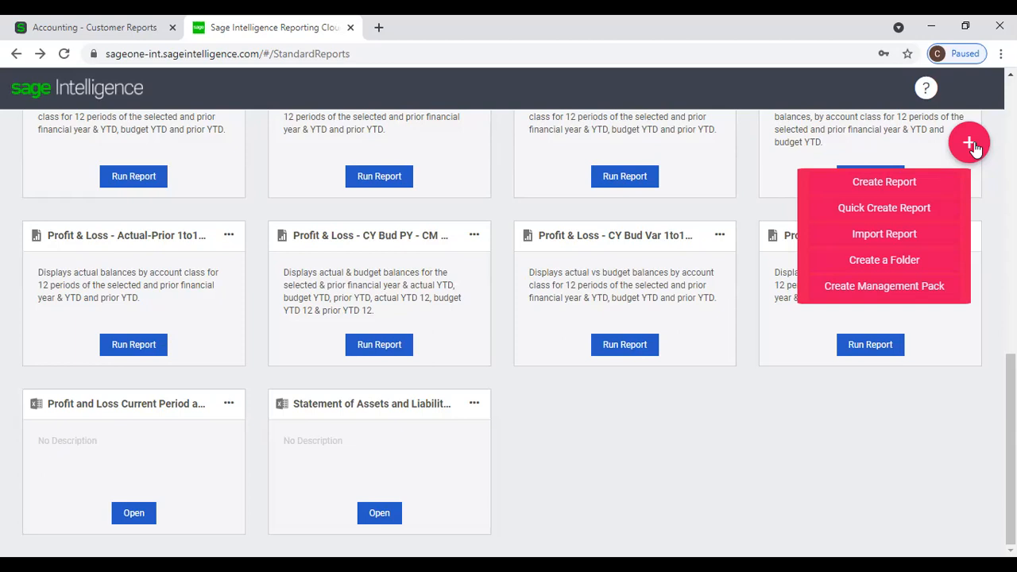
click(952, 291)
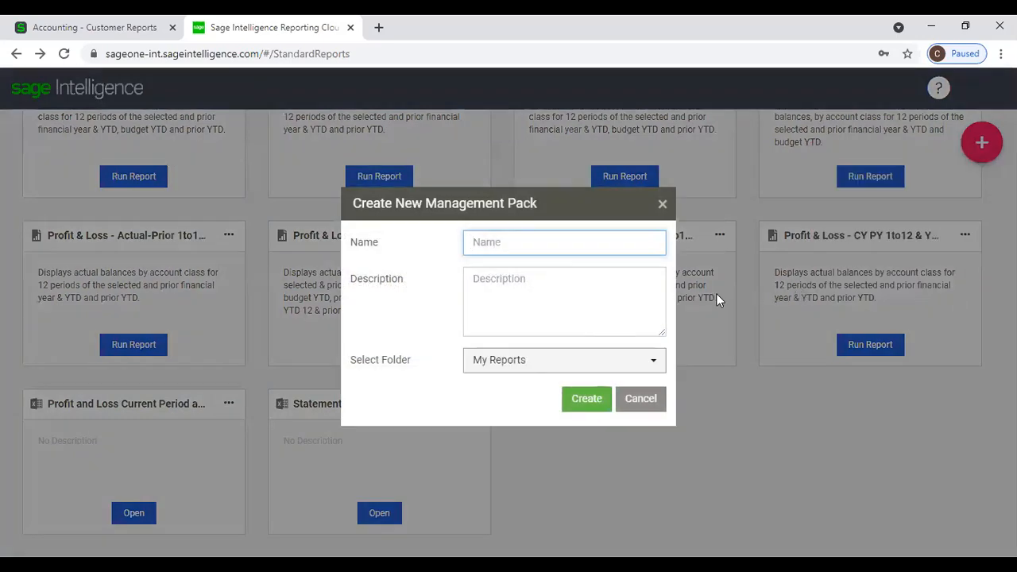
text(A)
click(630, 295)
text(A)
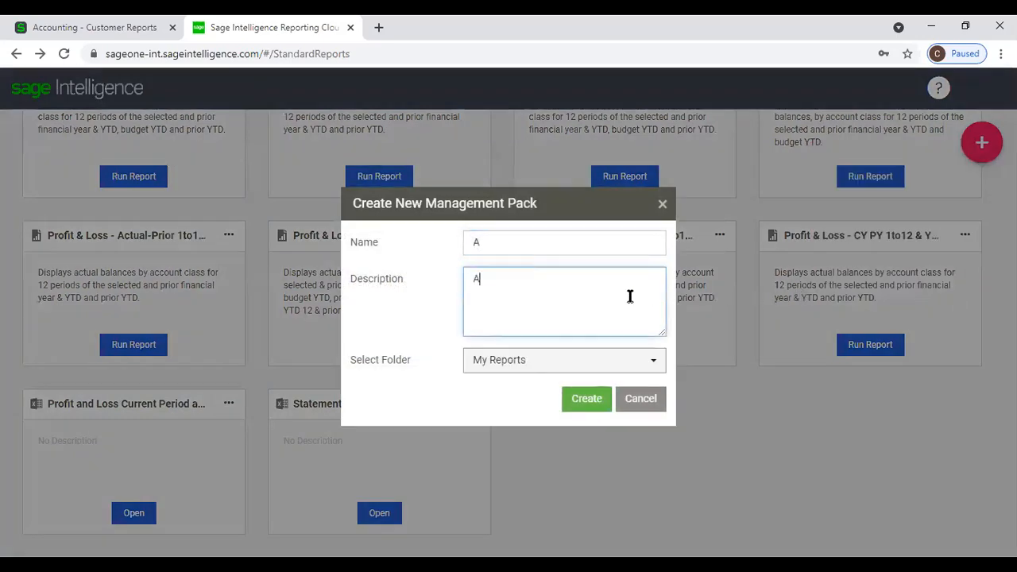
click(608, 397)
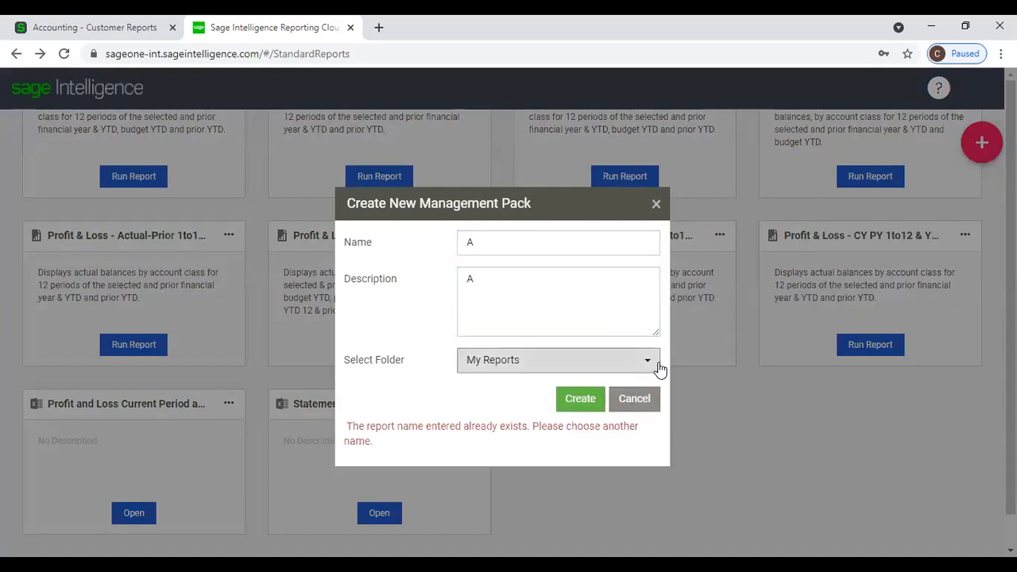
click(479, 246)
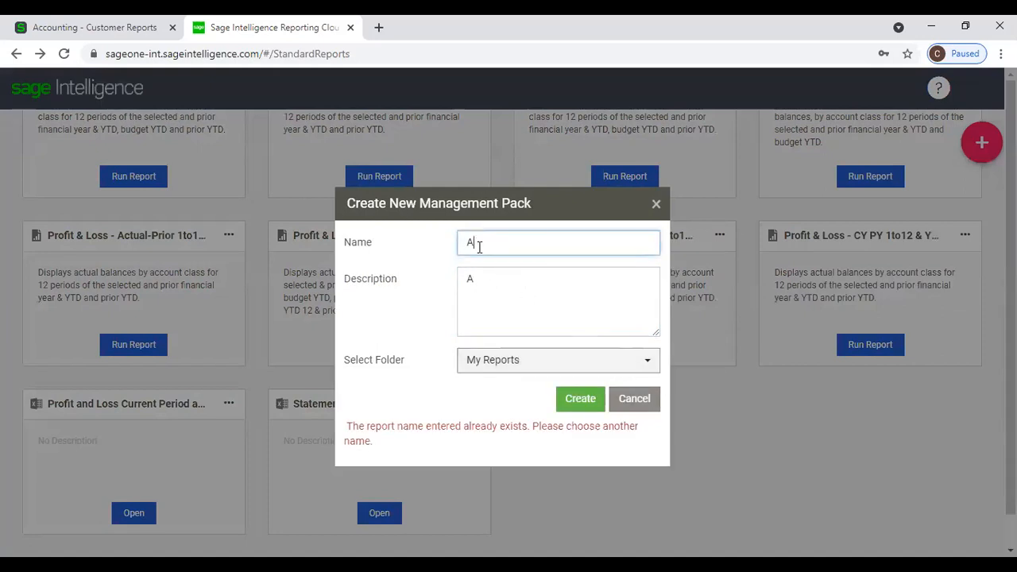
text(R)
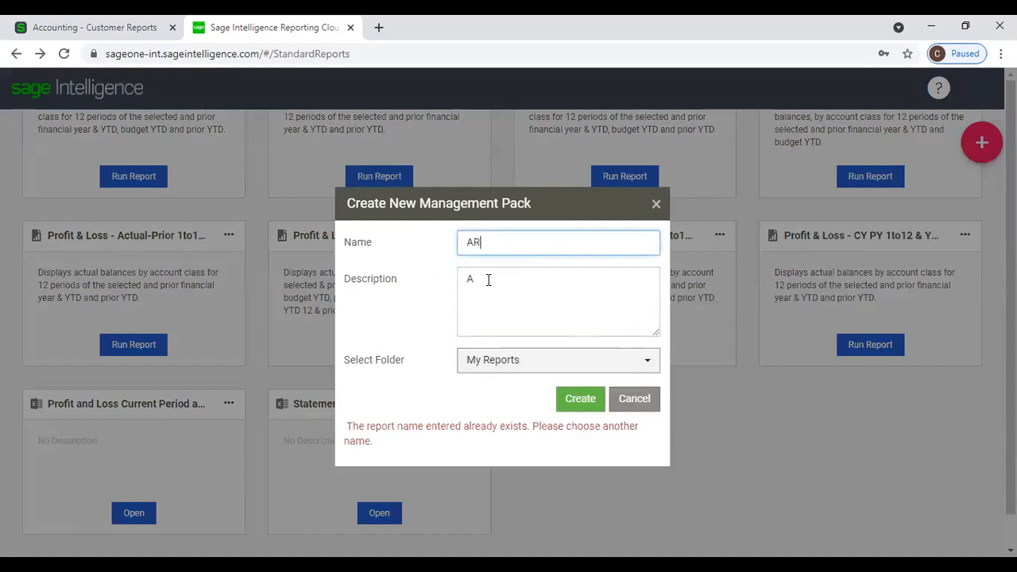
click(574, 394)
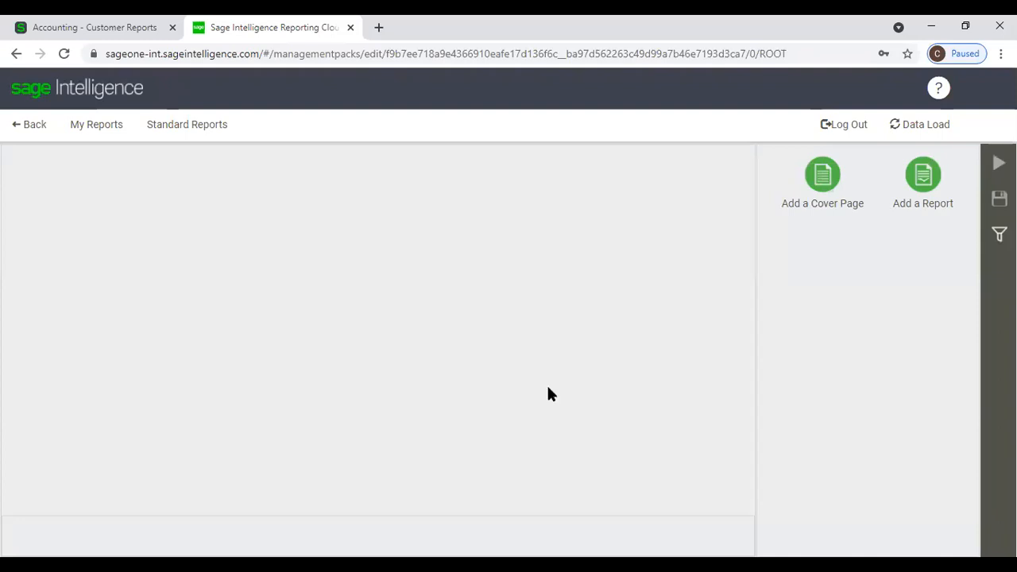
Step: Find the AR pack in My Reports and open its management pack layout for editing
click(111, 126)
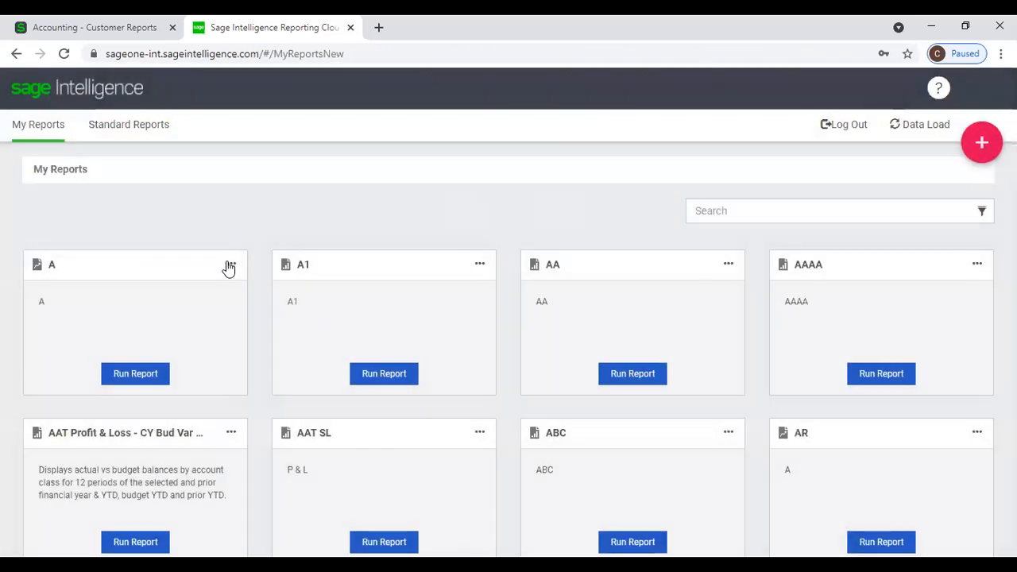
click(228, 265)
click(228, 267)
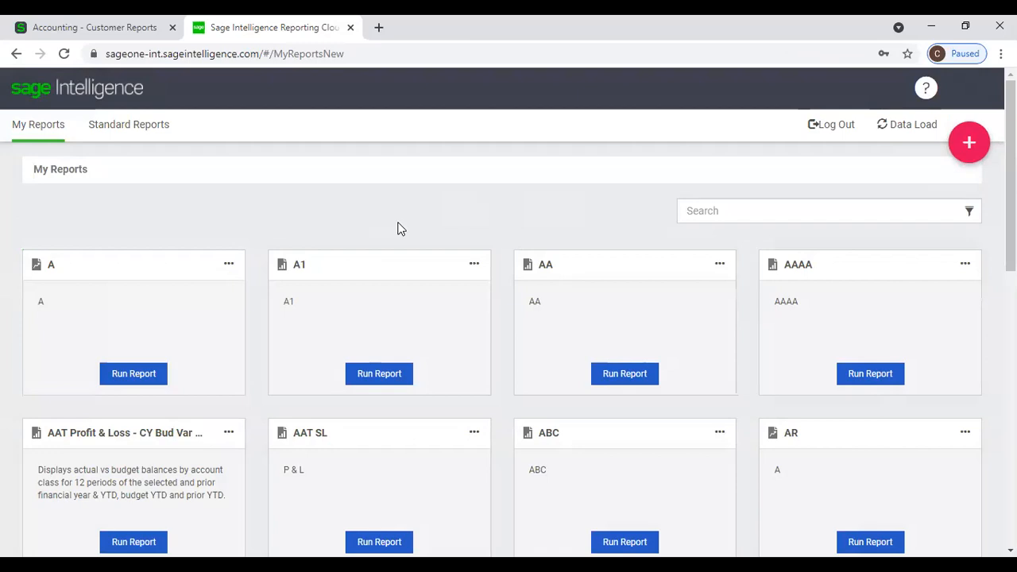
scroll(402, 229, down, 2)
click(902, 393)
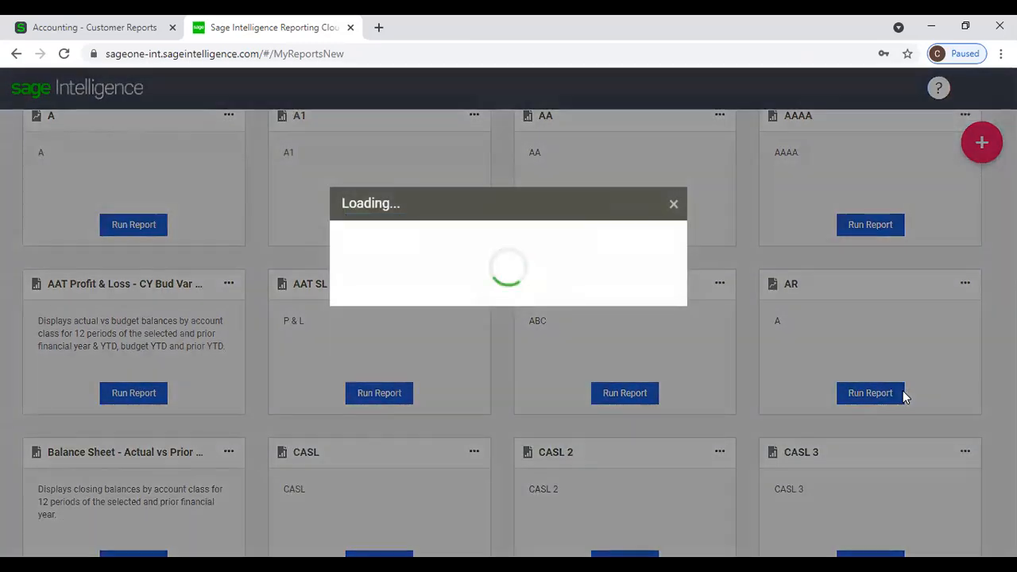
click(674, 208)
click(964, 283)
mouse_move(906, 324)
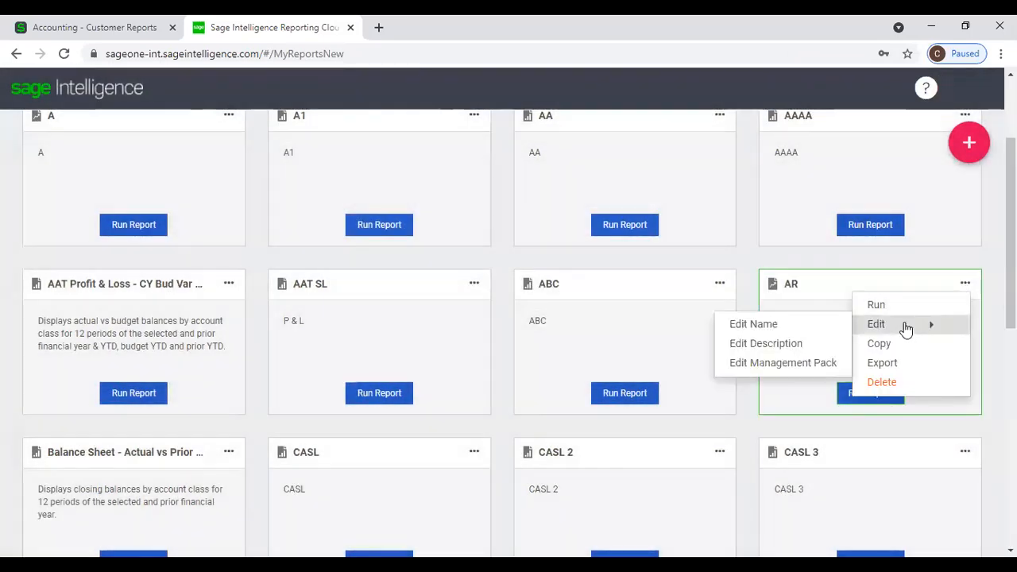
click(797, 363)
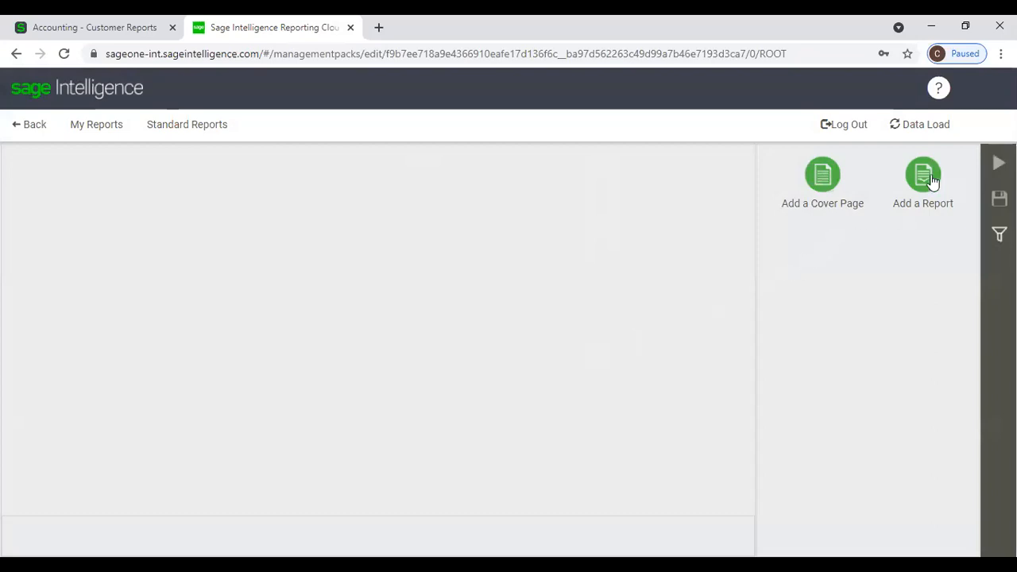
Step: Leave the empty pack layout for the standard reports and create a new folder named 2021-22
click(162, 127)
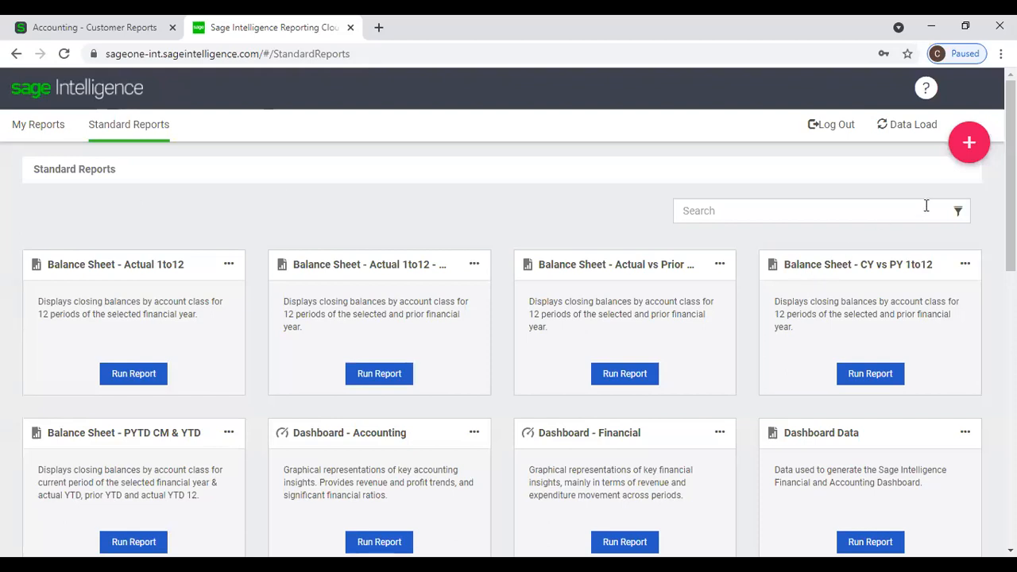
click(972, 143)
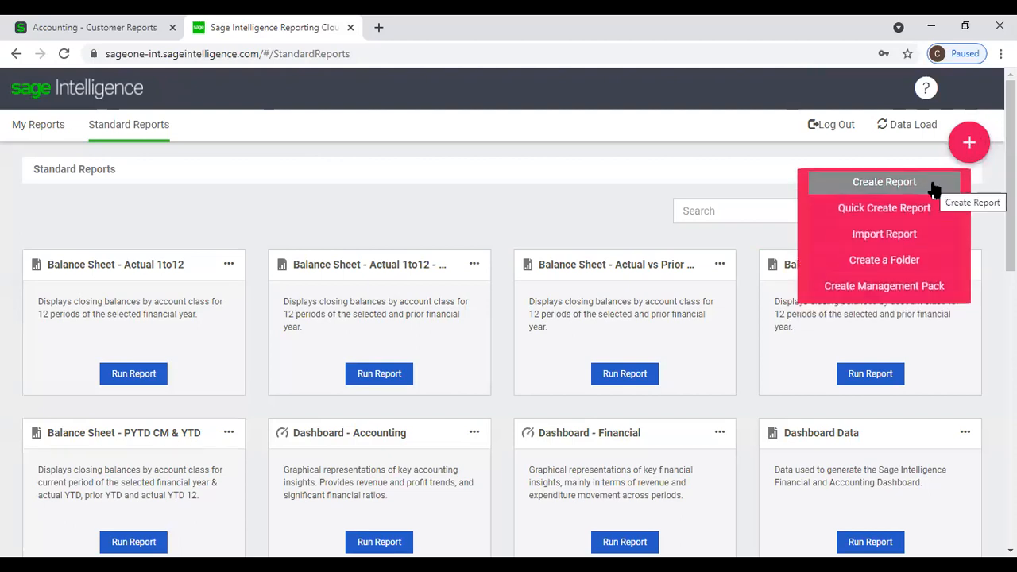
click(906, 262)
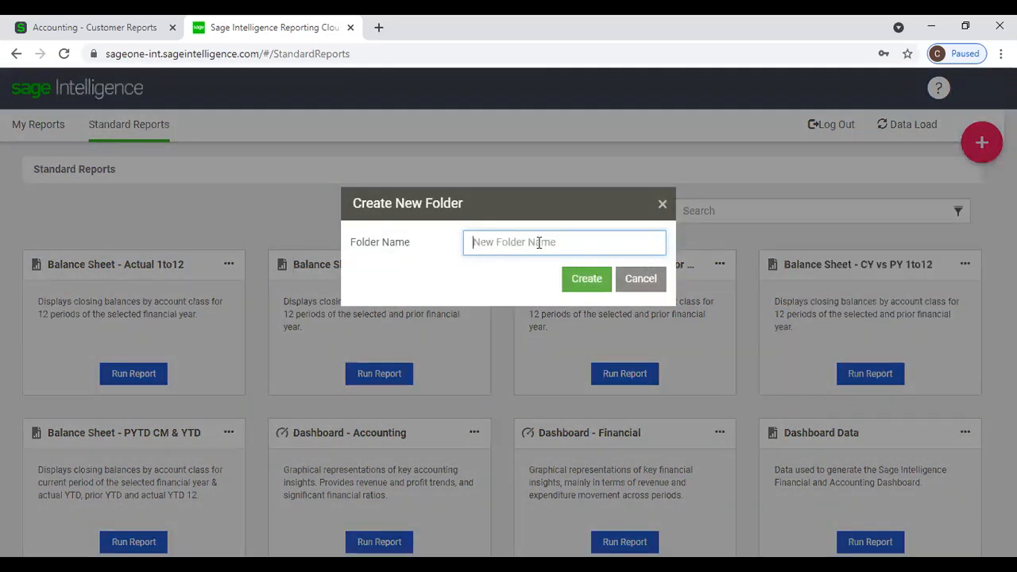
text(2021)
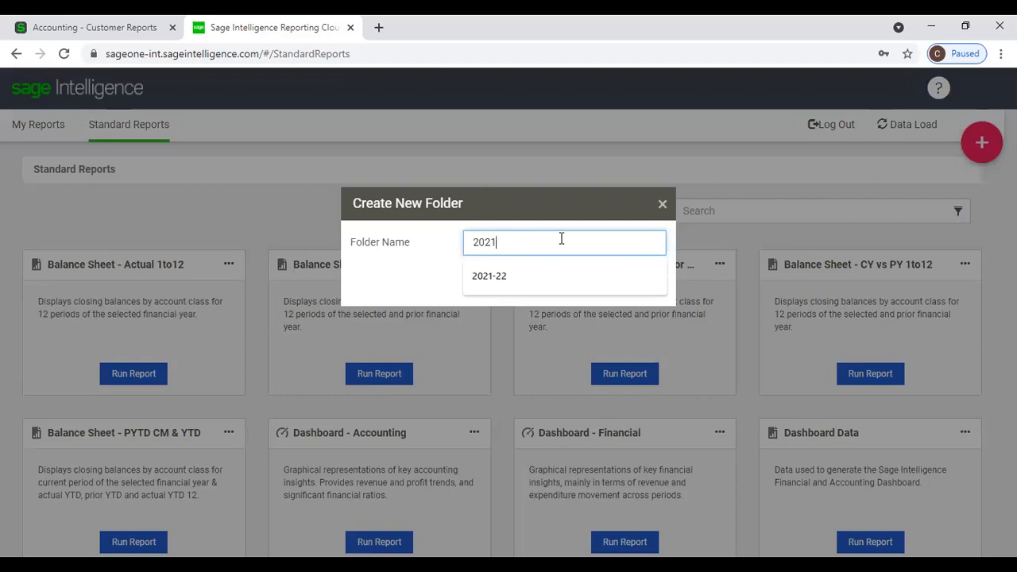
key(Down)
key(Return)
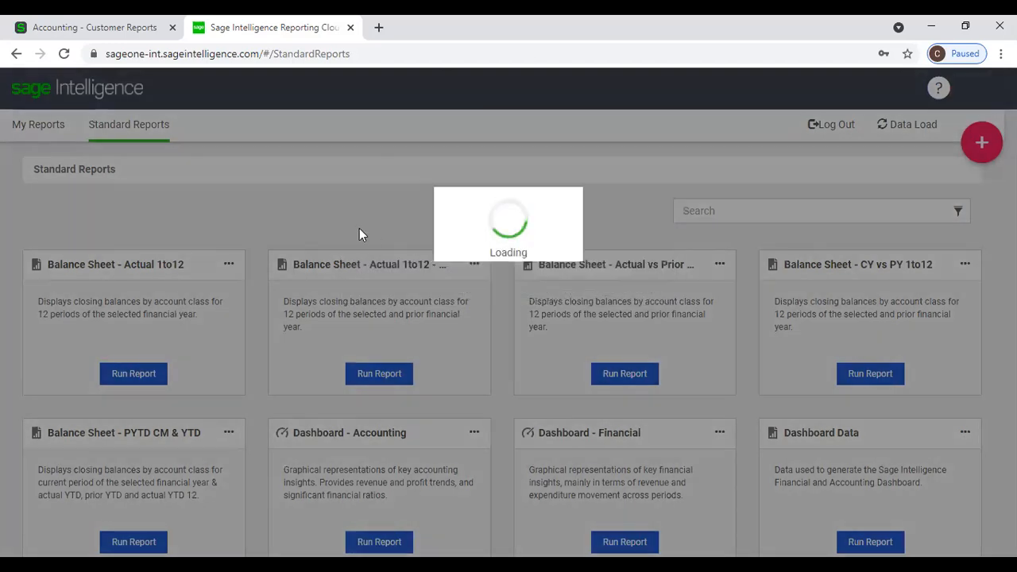
Step: Open the 2021 folder in My Reports to check its contents, and return to the My Reports list
click(39, 133)
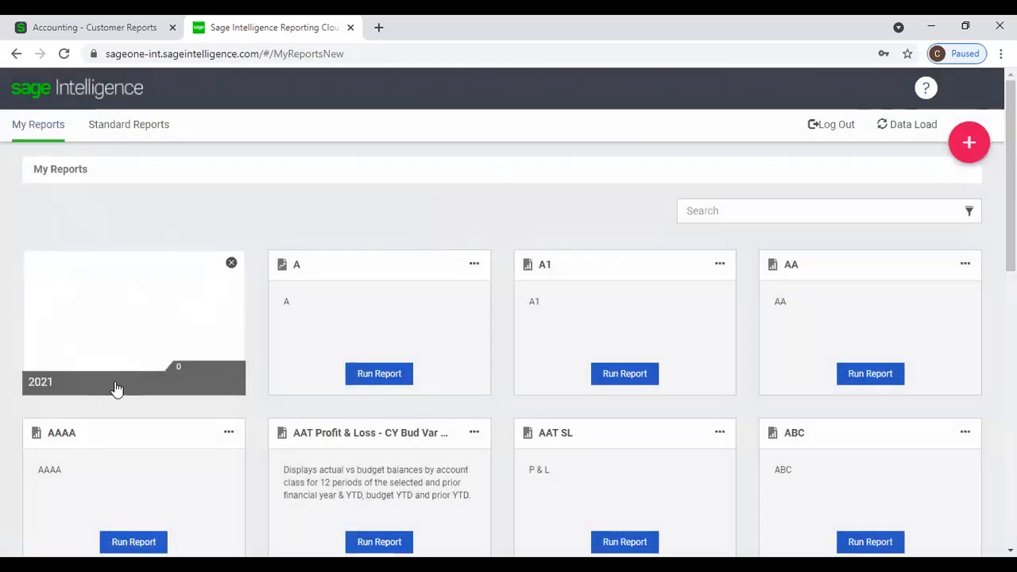
click(115, 358)
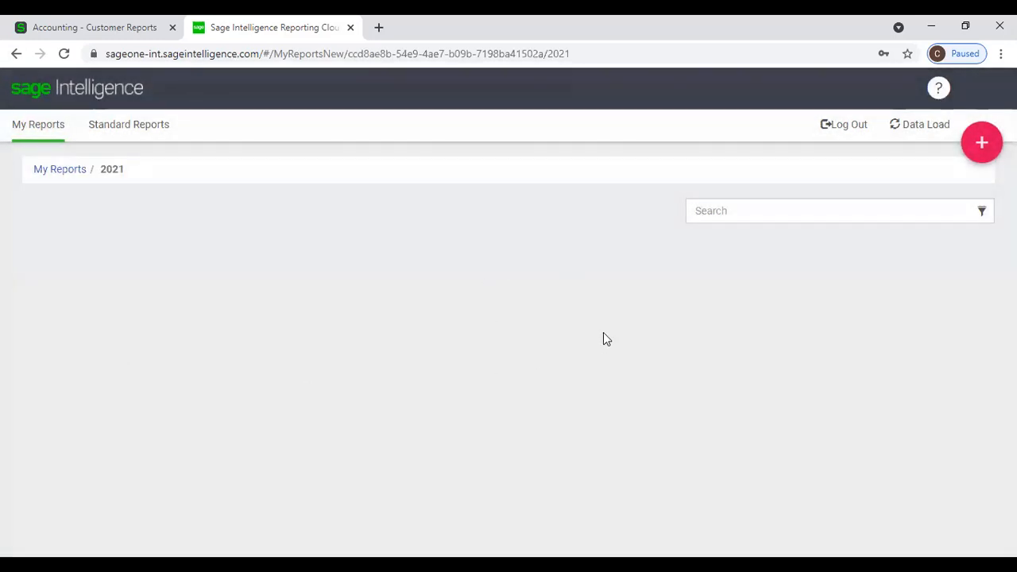
click(40, 125)
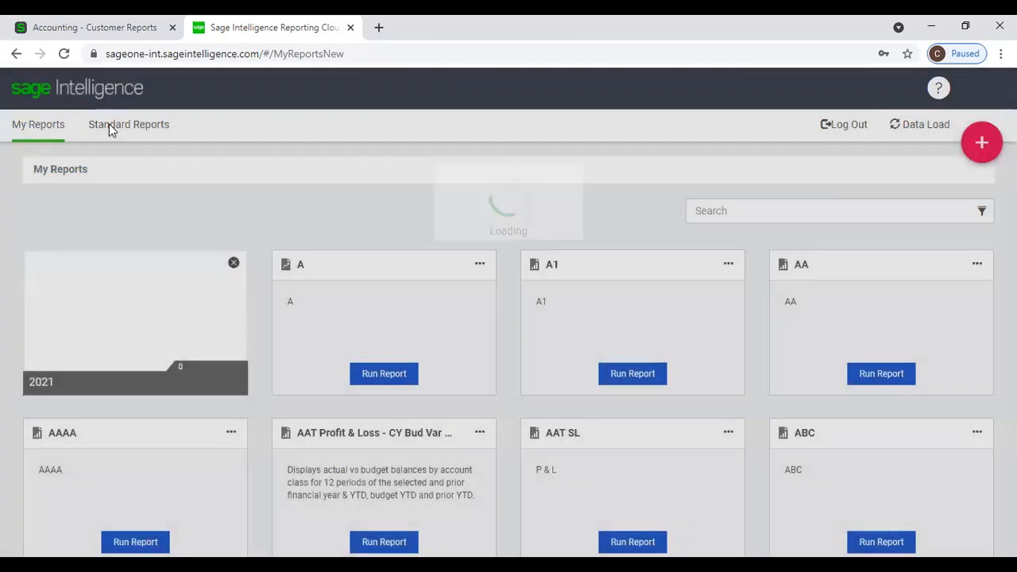
Step: Copy the standard report Balance Sheet - Actual 1to12 - Prior 1to12 into the 2021 folder, adding the prefix RUH to its name
click(109, 125)
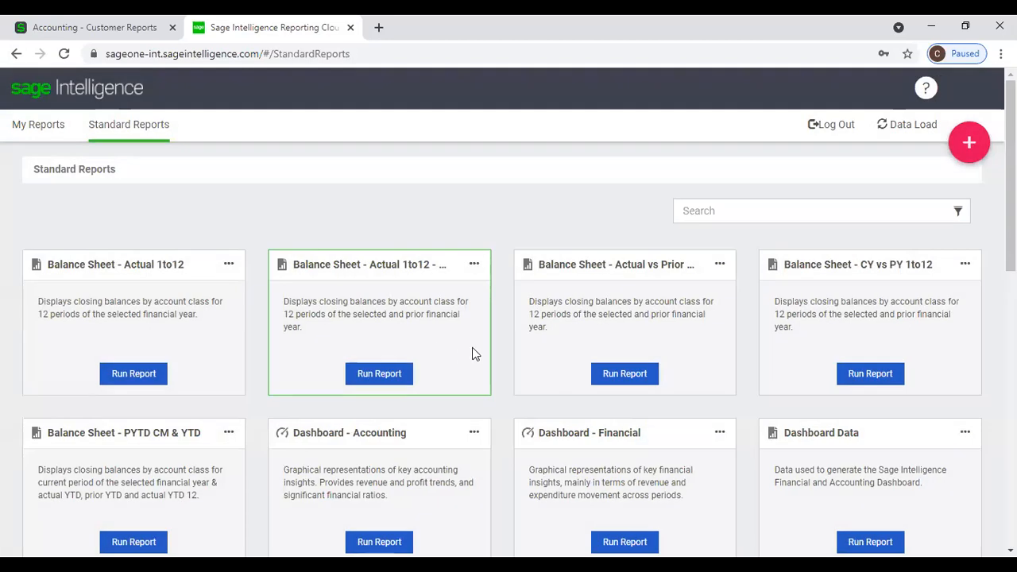
click(474, 265)
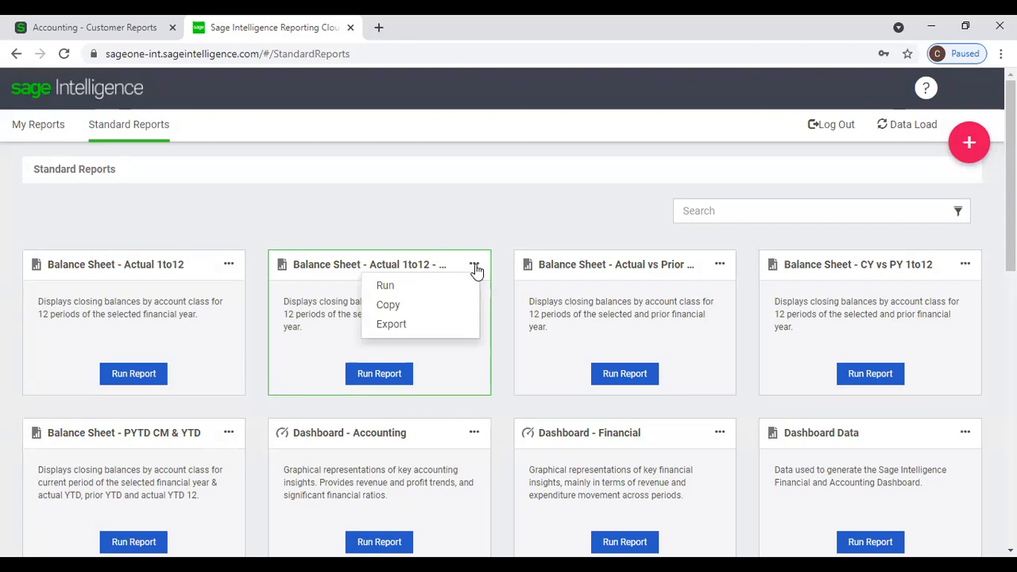
click(428, 308)
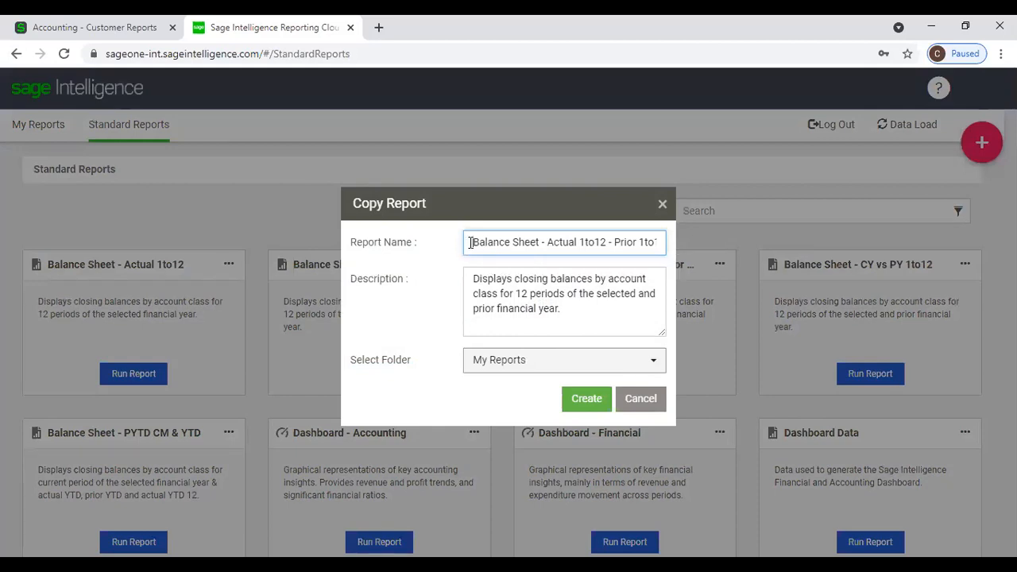
text(RUH)
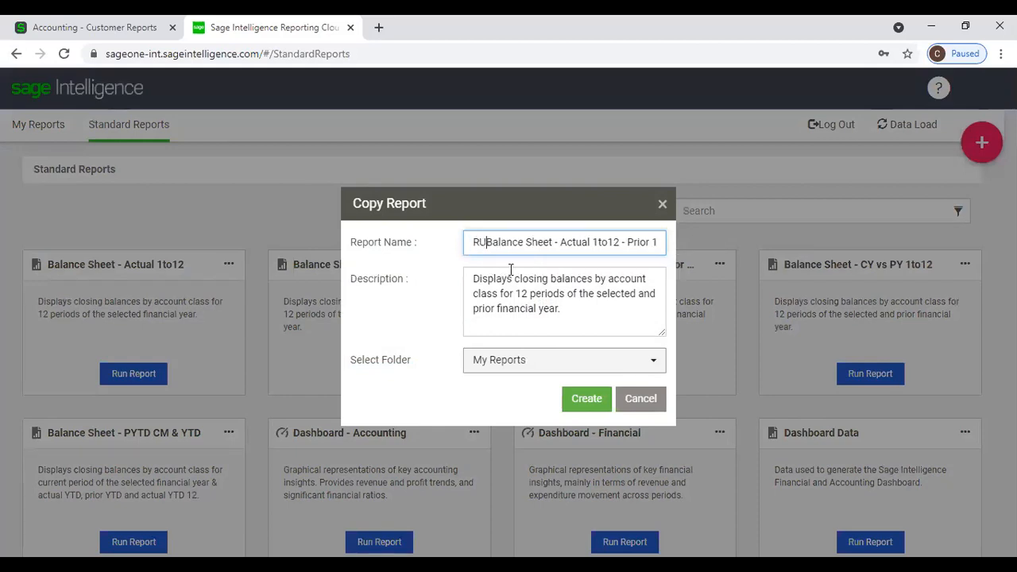
click(589, 405)
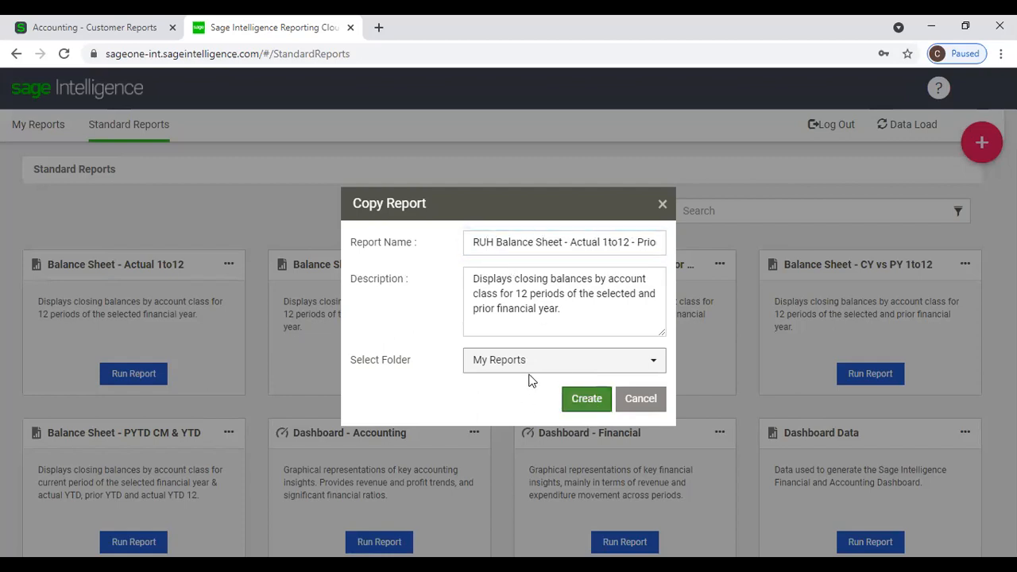
click(537, 364)
click(566, 411)
click(595, 398)
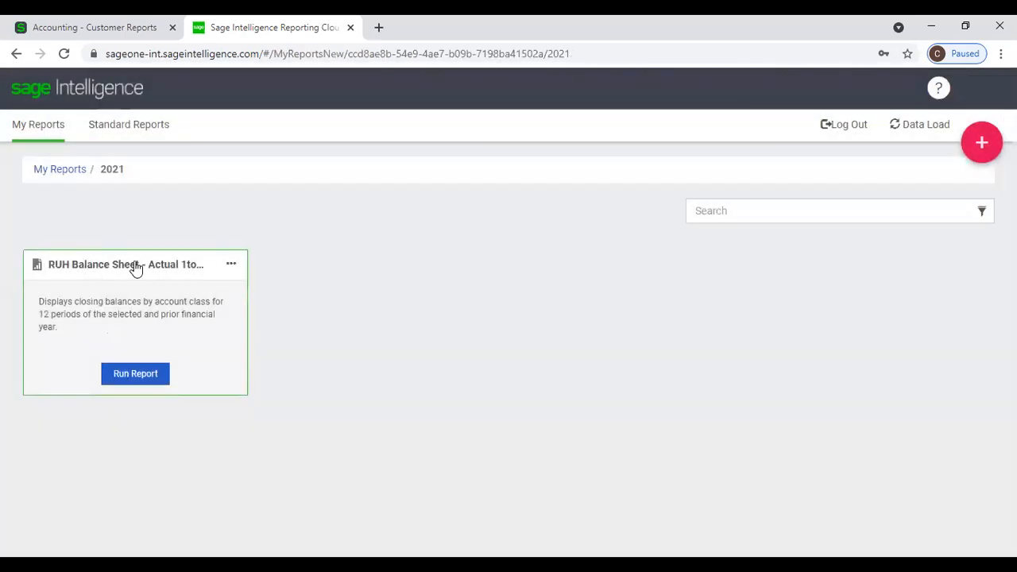
Step: Open the copied RUH Balance Sheet's layout for editing, inspect the Closing Balance 01 column properties, and exit without saving
click(229, 265)
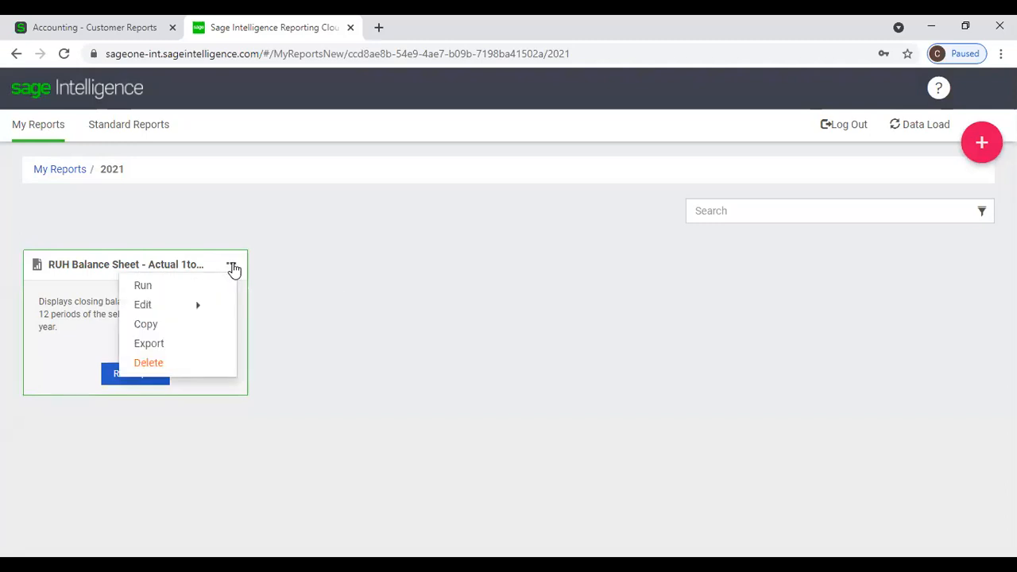
mouse_move(179, 310)
click(291, 345)
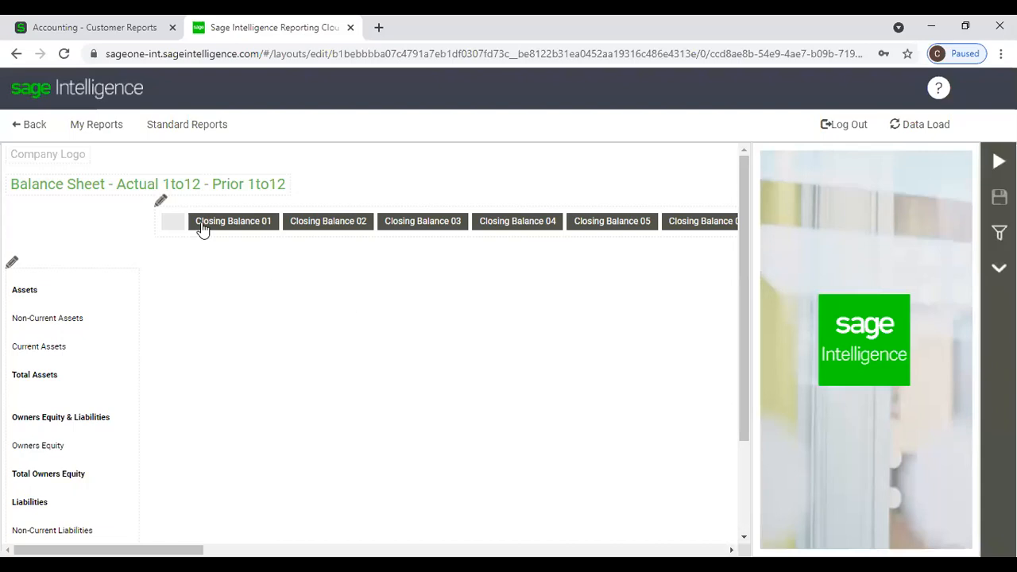
click(240, 229)
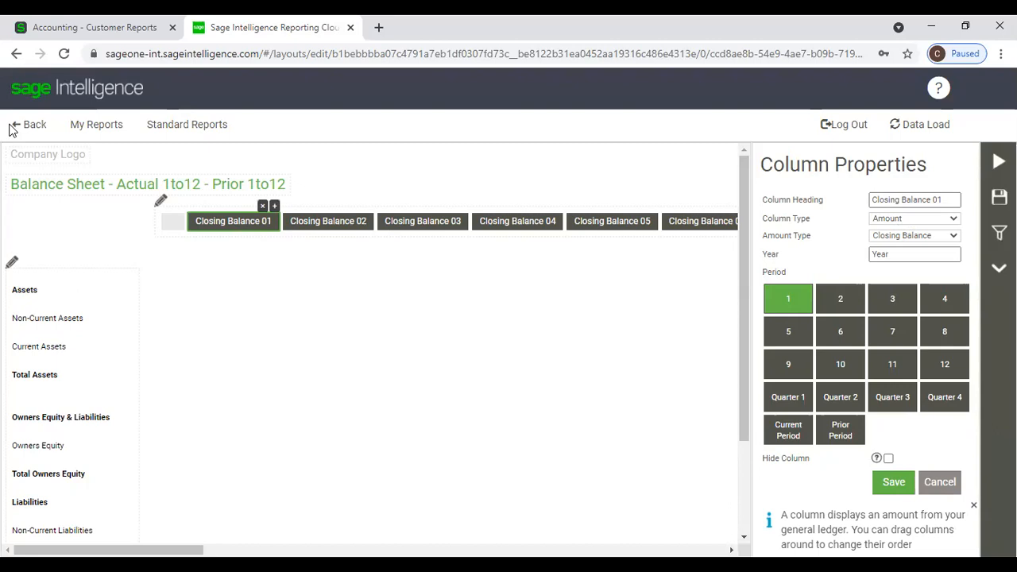
click(36, 127)
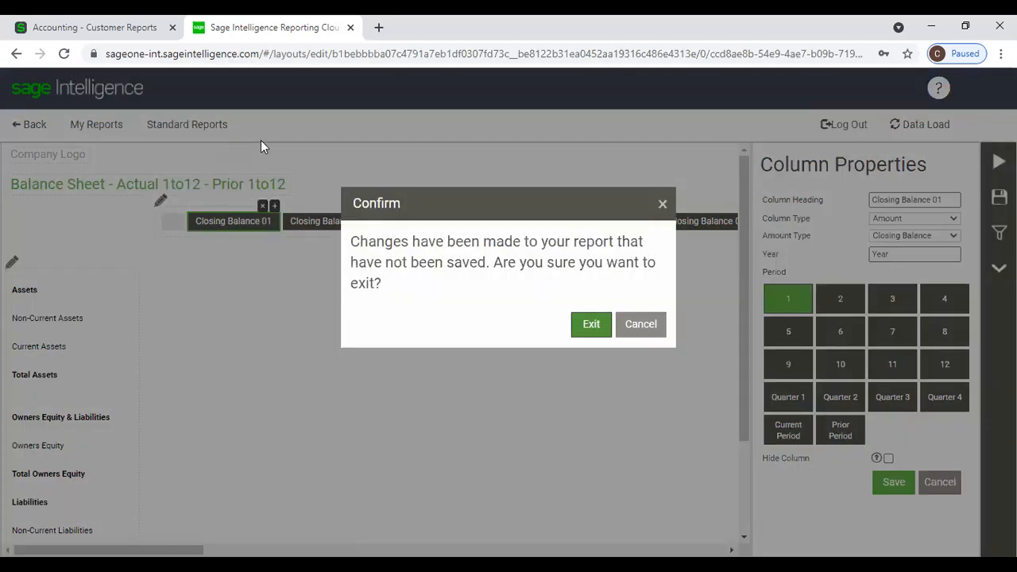
click(591, 321)
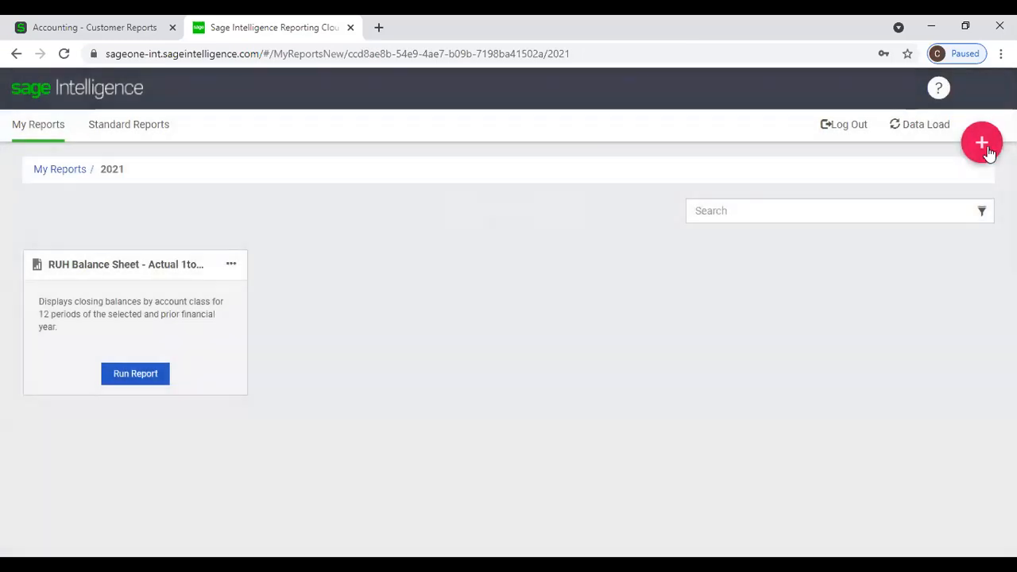
Step: Open the quick-create form for a new report to view its options, and close it without creating a report
click(986, 148)
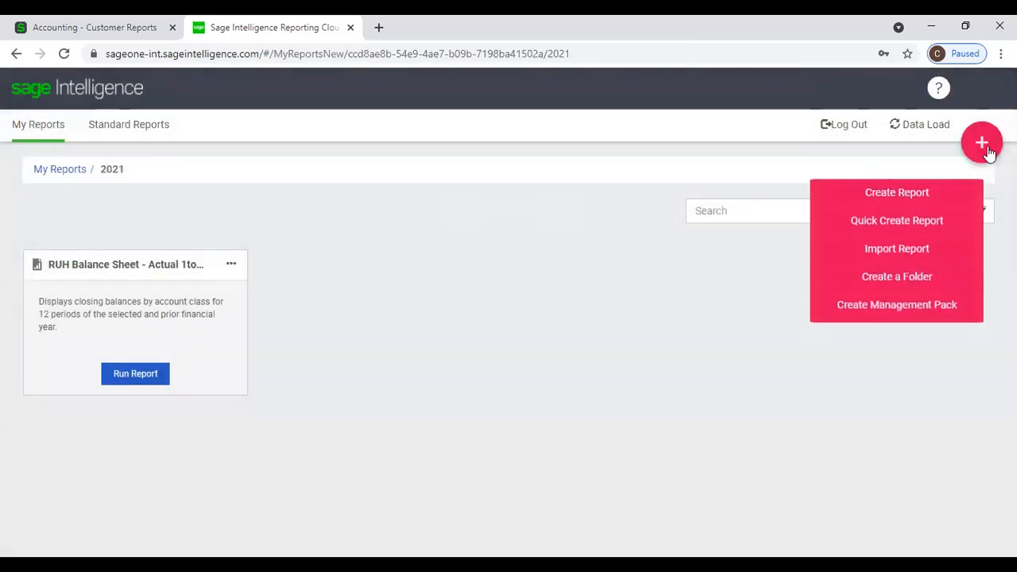
click(910, 207)
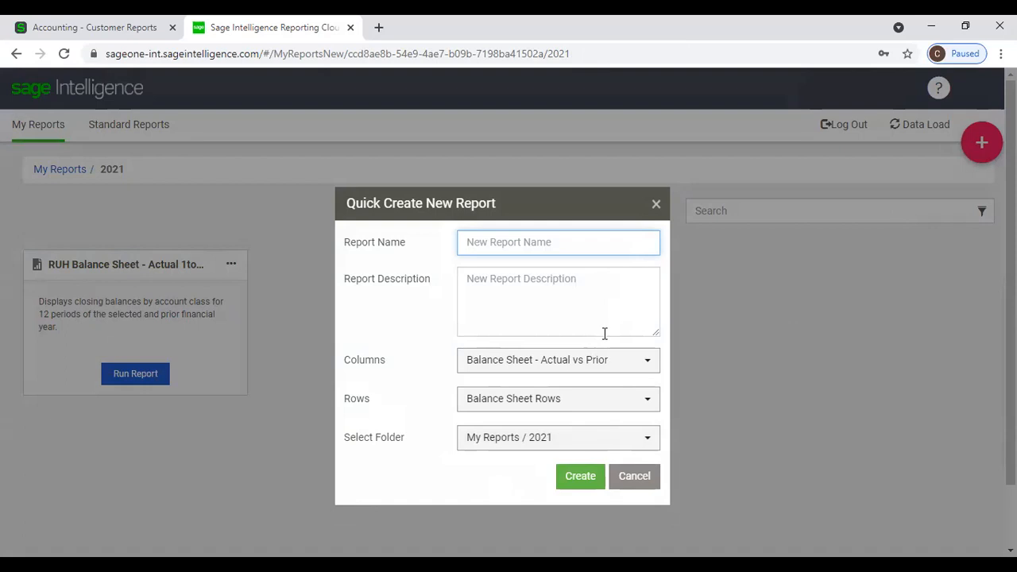
click(656, 205)
Step: Look through the full list of standard reports and return to its beginning
click(120, 127)
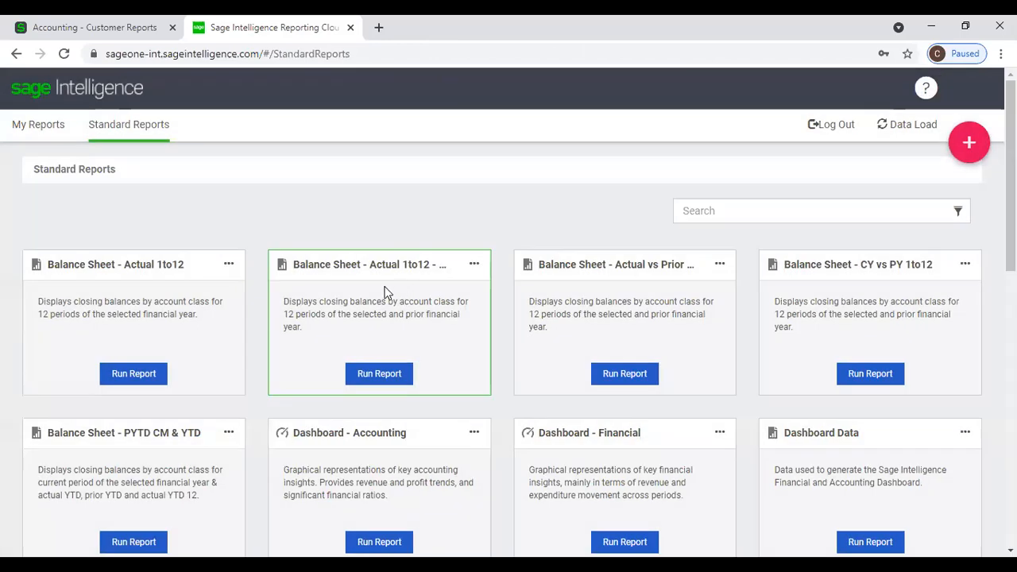
scroll(413, 346, down, 7)
scroll(413, 345, down, 2)
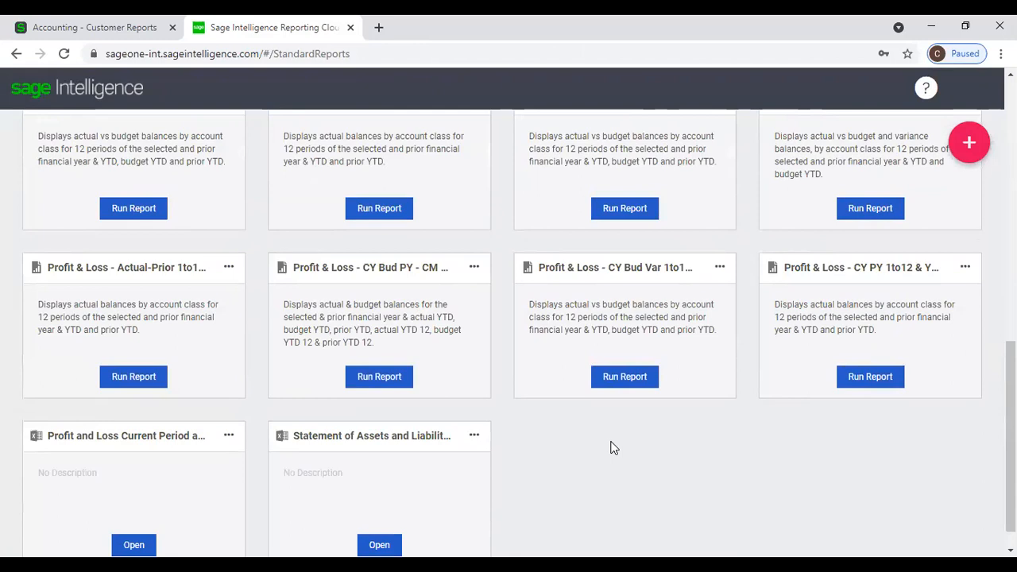
scroll(610, 448, up, 3)
scroll(610, 447, up, 3)
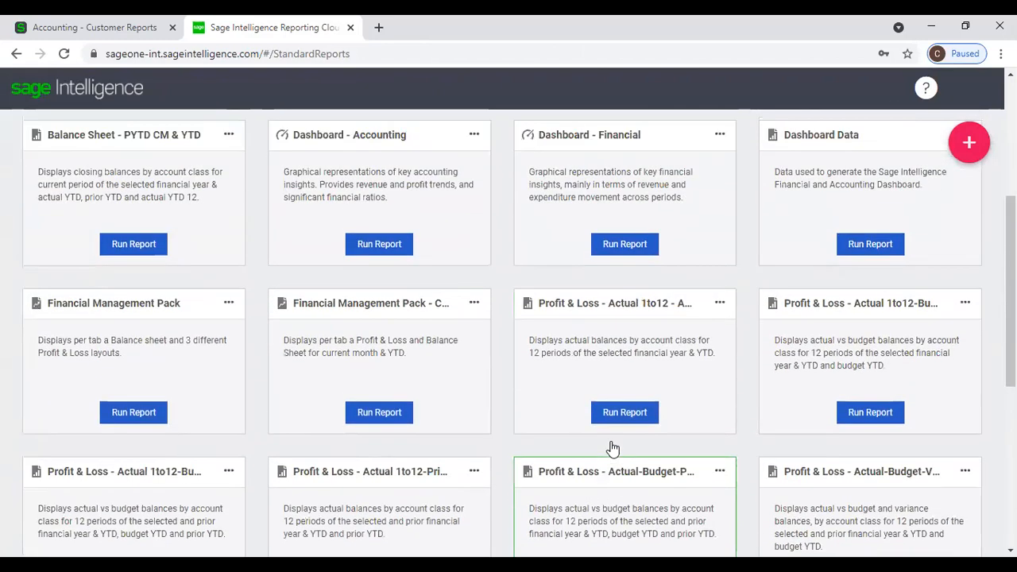
scroll(610, 448, up, 1)
scroll(611, 447, up, 1)
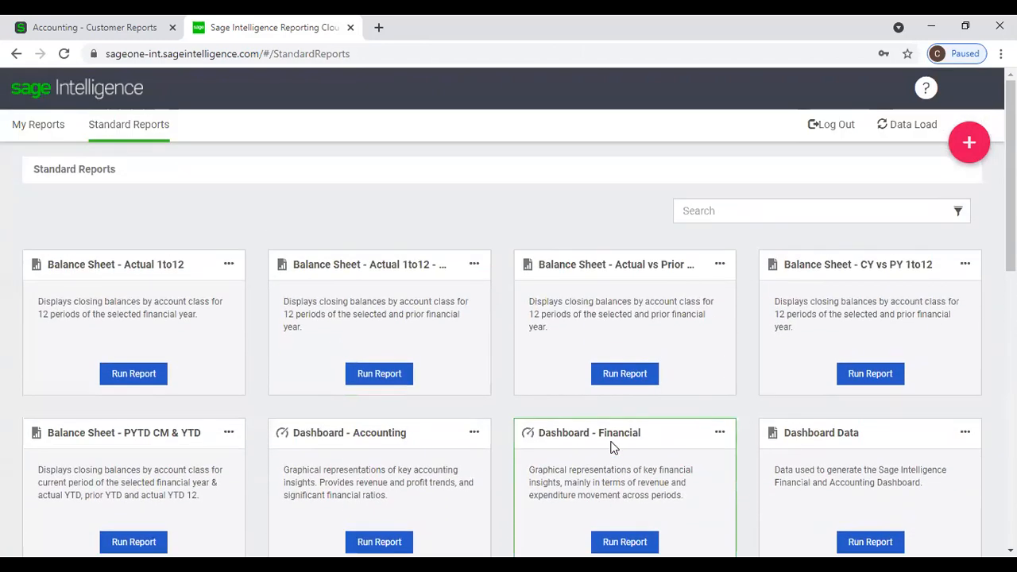
Step: Switch to Sage Accounting and open its Financial Statements reports to compare them with the Sage Intelligence standard reports
click(59, 24)
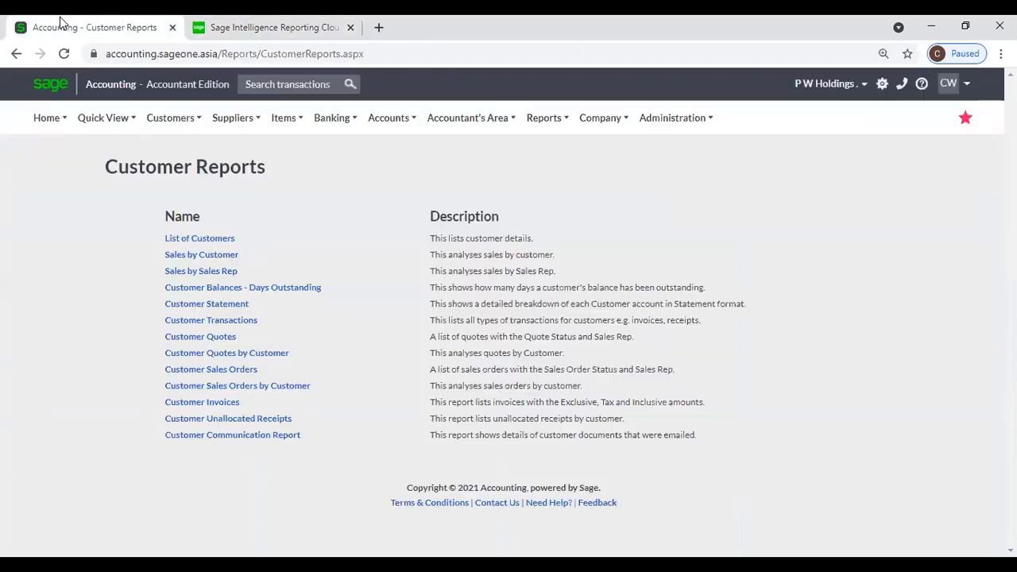
mouse_move(567, 118)
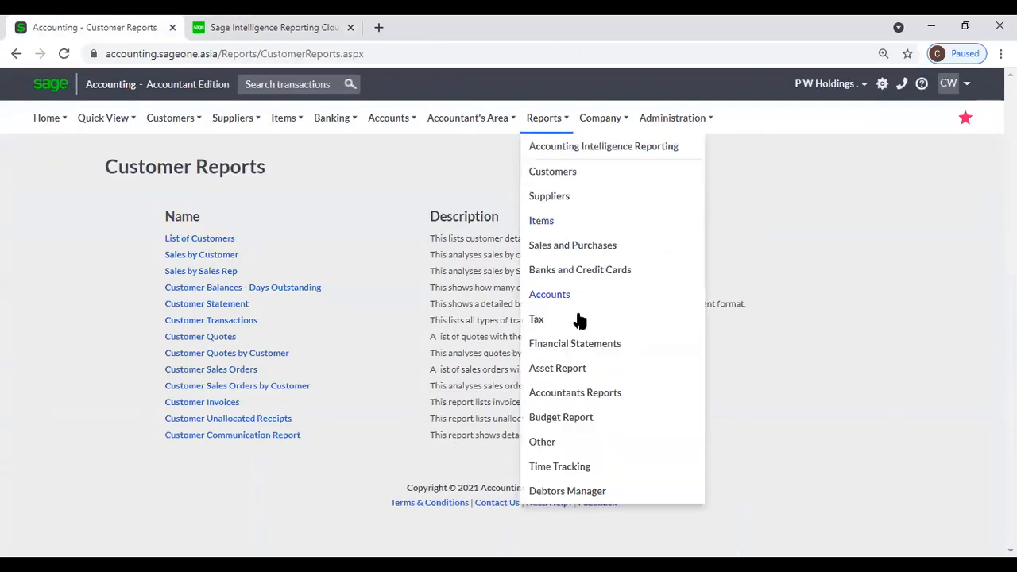
click(581, 350)
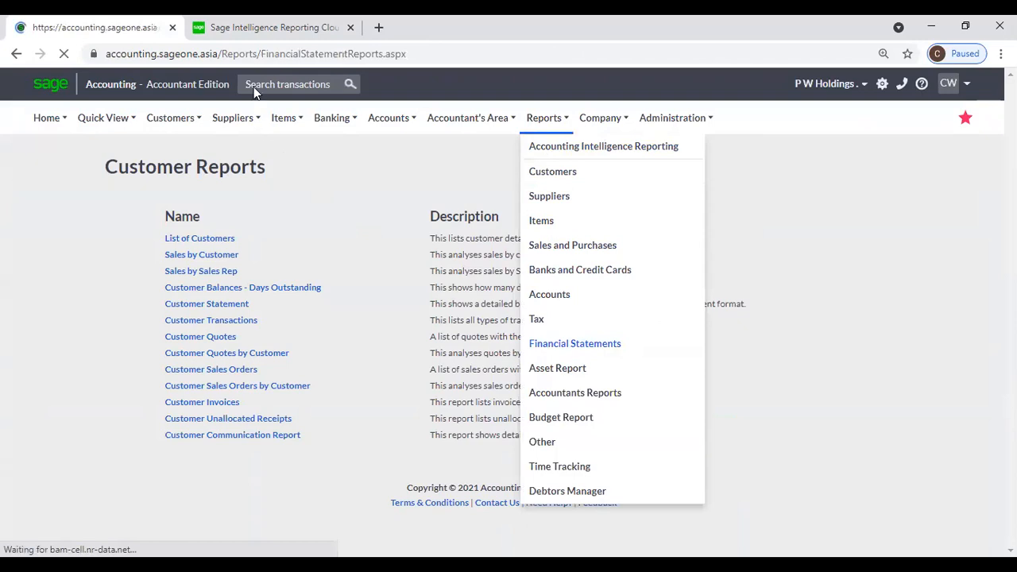
click(250, 30)
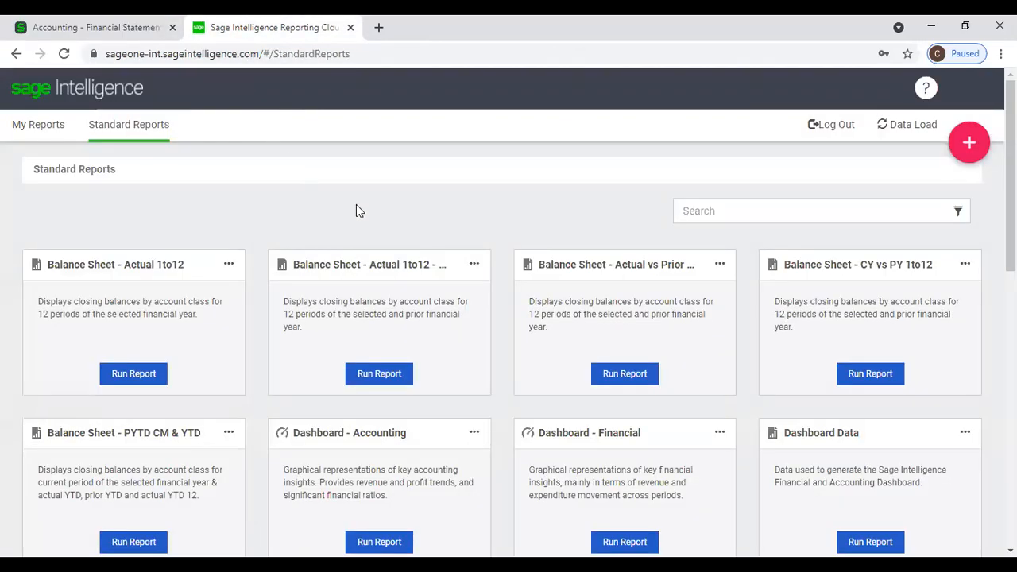
click(114, 27)
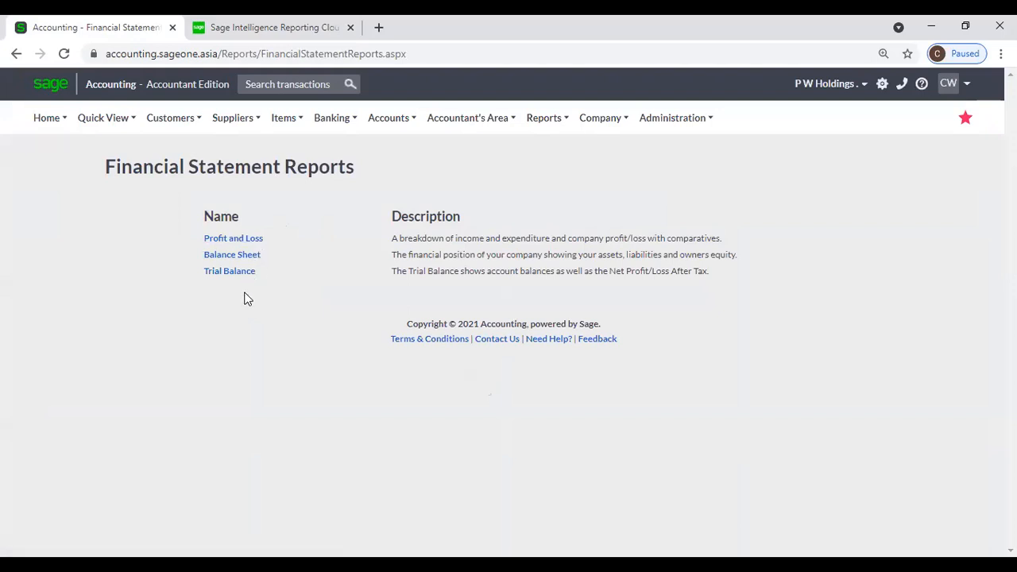
Step: Close the Sage Intelligence browser tab and open the Company Console in Sage Accounting
click(238, 29)
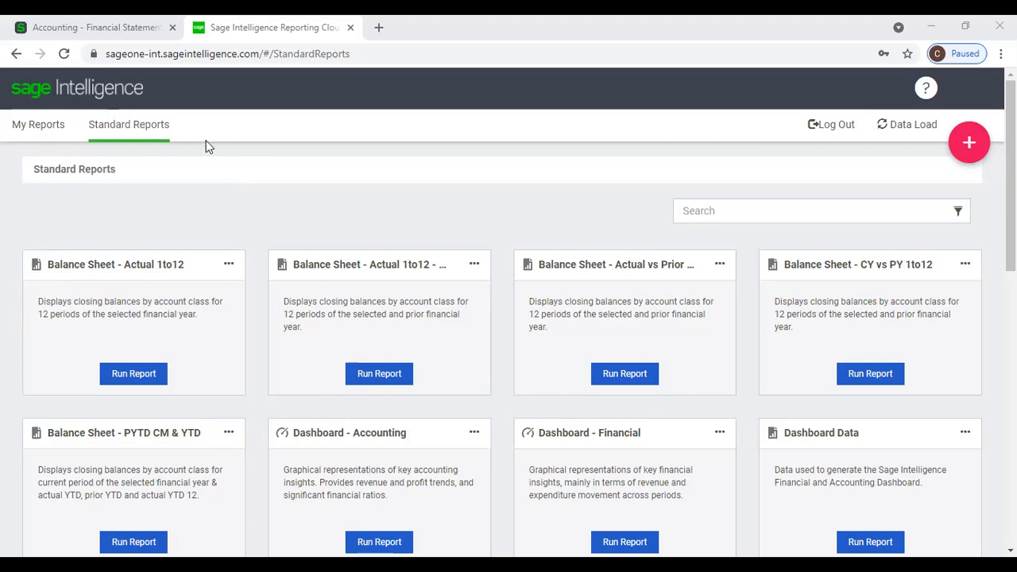
click(153, 28)
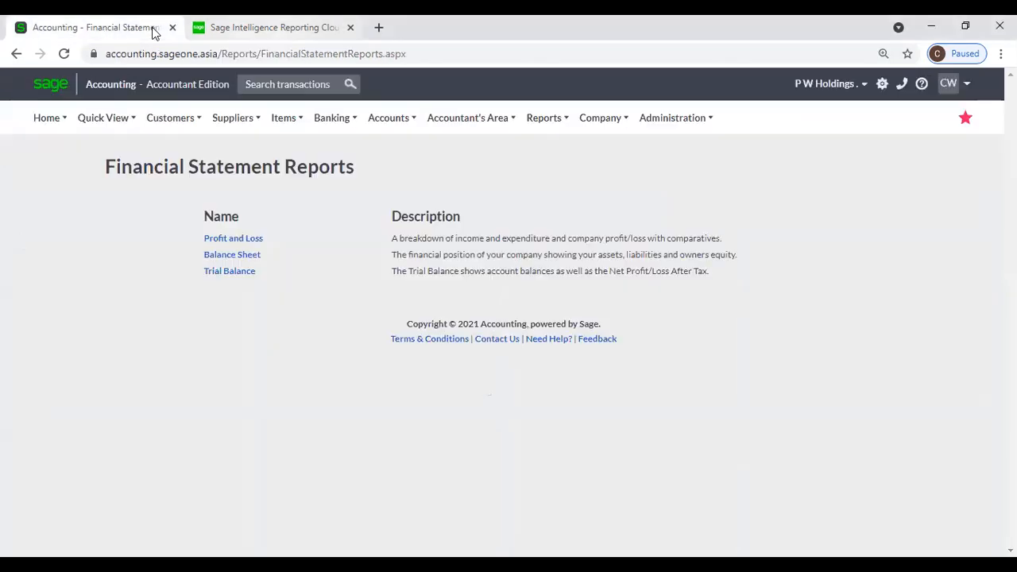
click(350, 28)
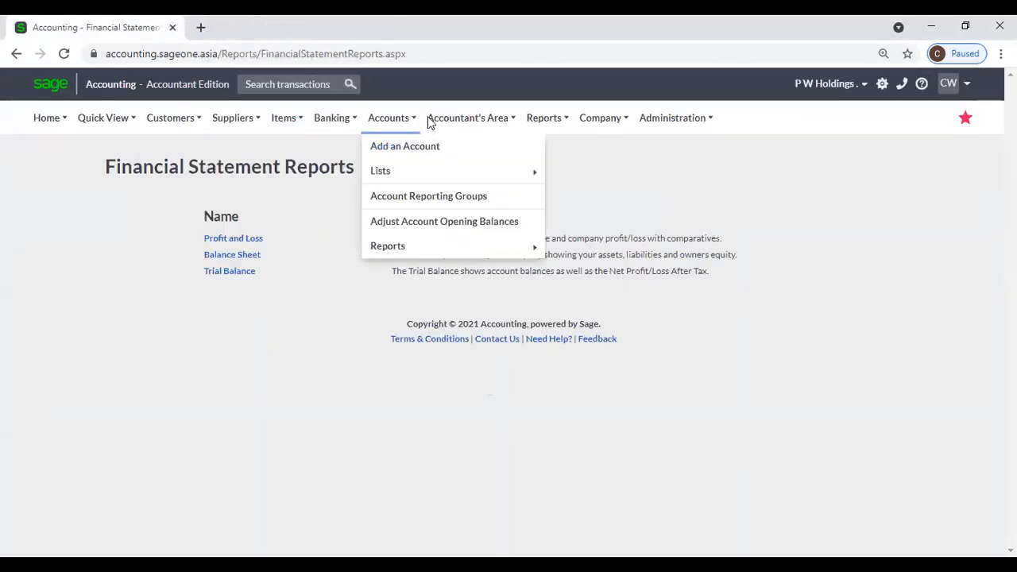
mouse_move(562, 121)
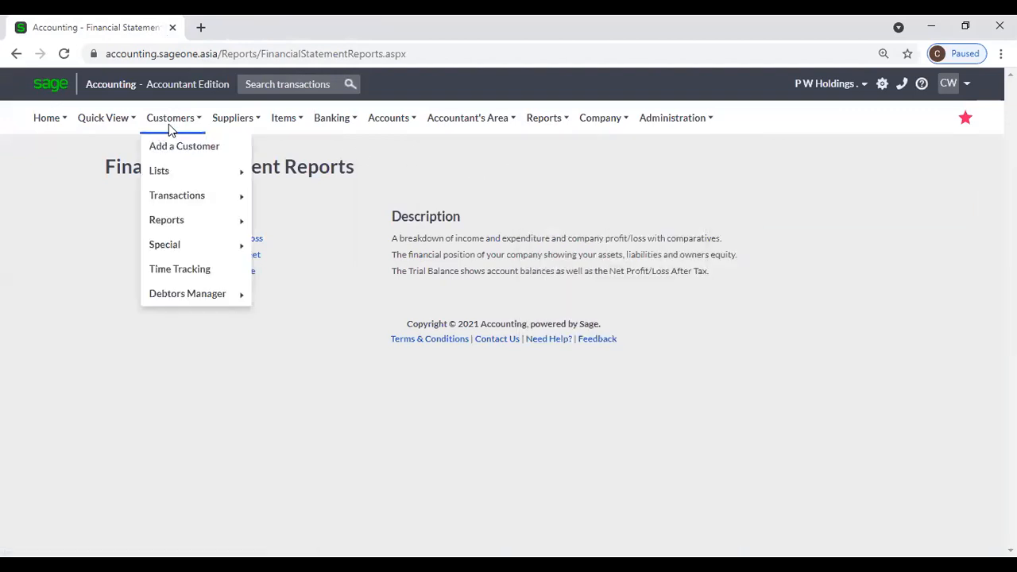
mouse_move(208, 129)
mouse_move(590, 130)
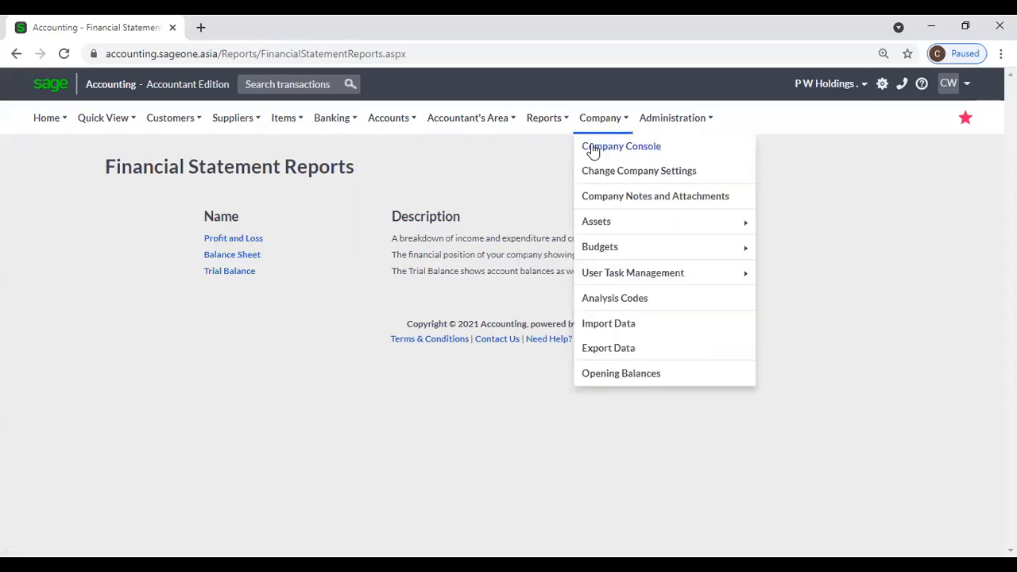
click(593, 149)
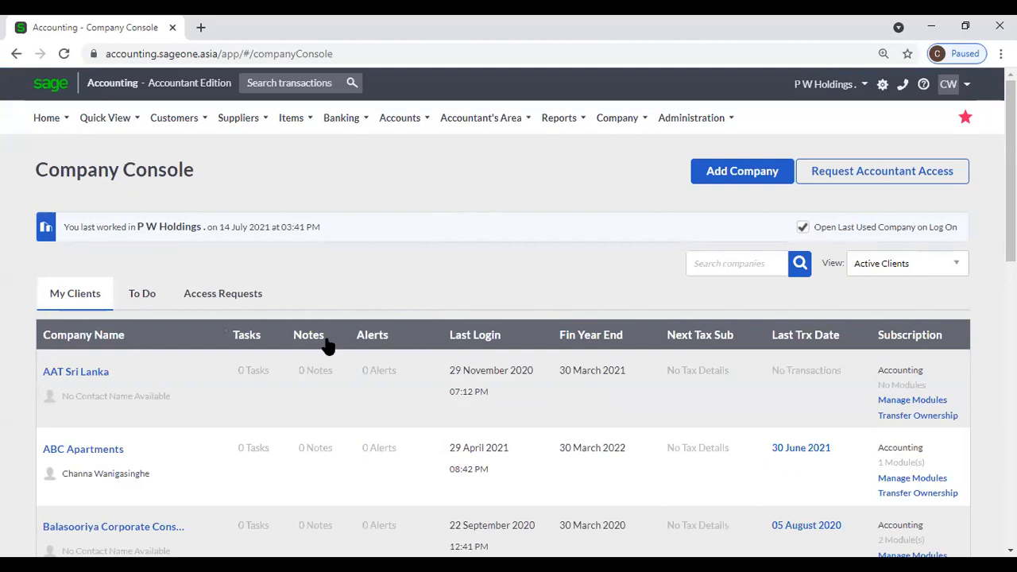
Step: Open module management for AAT Sri Lanka from the client list, try selecting Time Tracking and Advanced Inventory, and cancel
scroll(318, 395, down, 1)
scroll(318, 395, down, 1)
scroll(318, 395, up, 2)
click(901, 401)
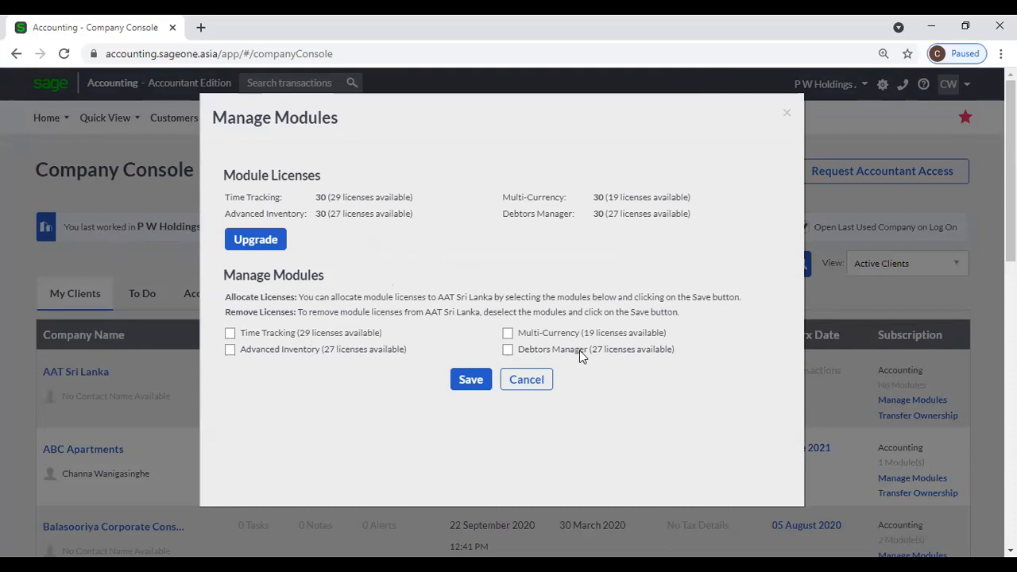
click(230, 333)
click(229, 350)
click(525, 380)
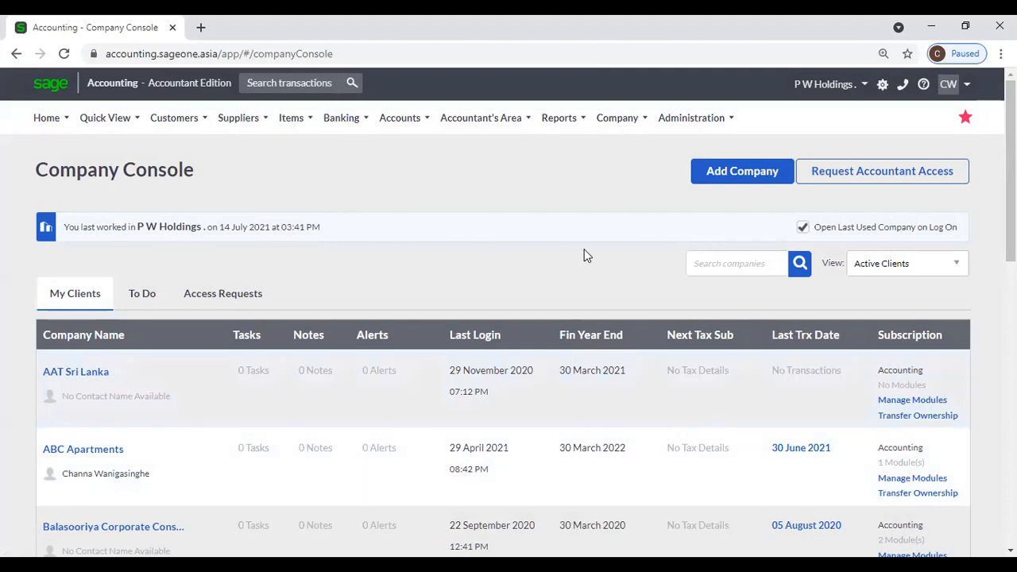
Step: Open the company settings of P W Holdings for editing
click(604, 116)
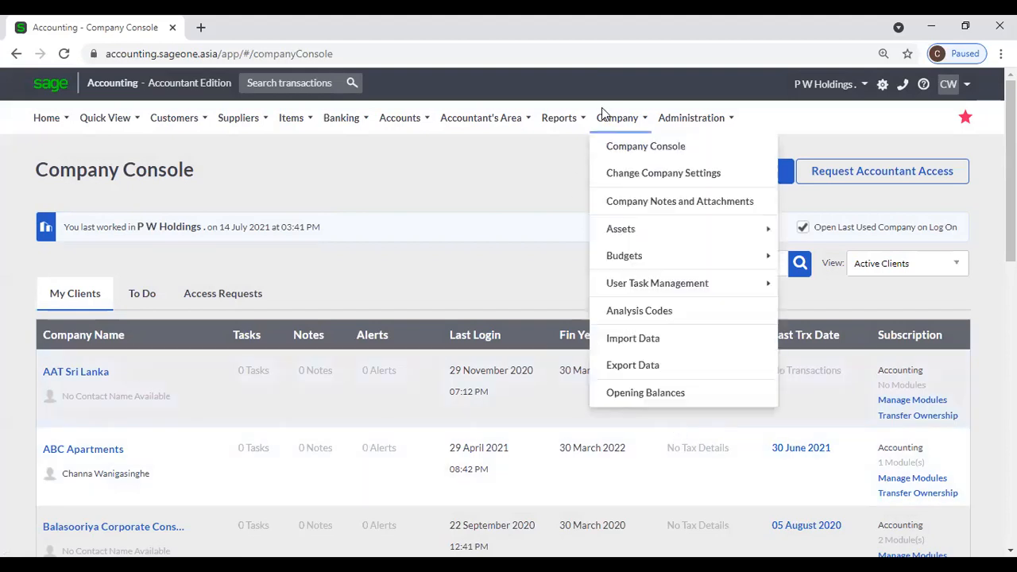
click(635, 180)
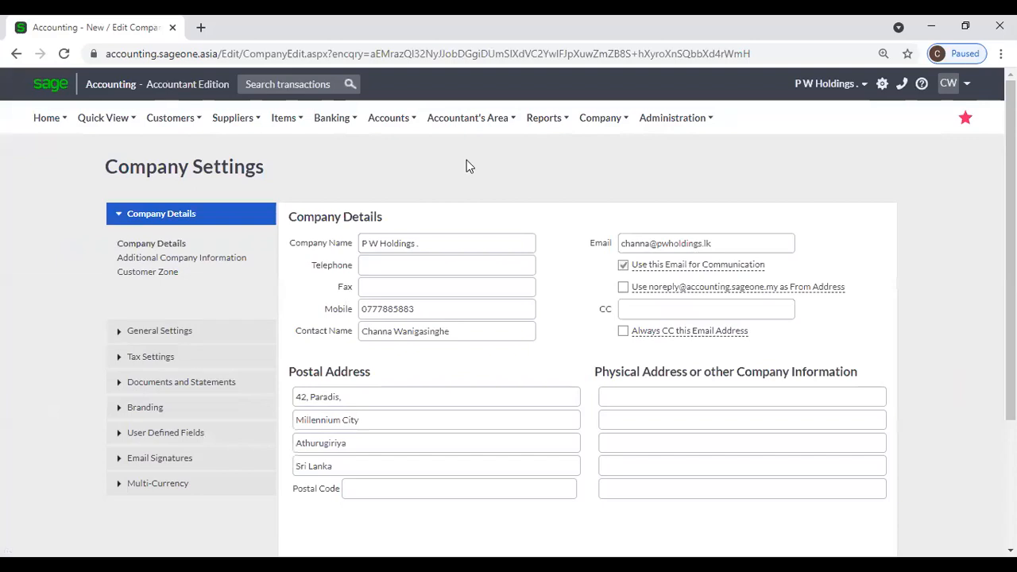
Step: Open the company notes and attachments, view the attachment categories, notes and transaction attachments, and close them
click(600, 117)
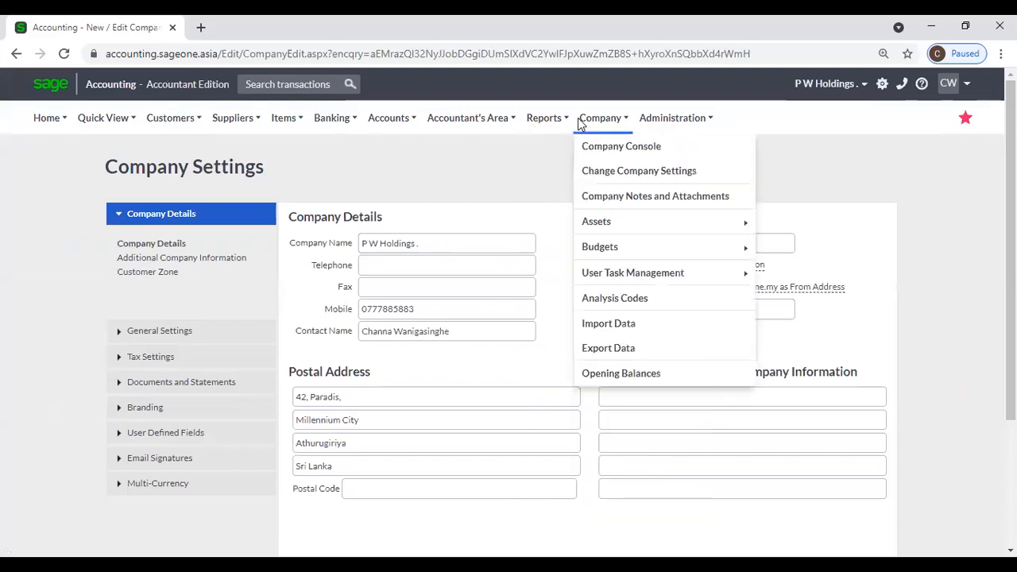
click(605, 200)
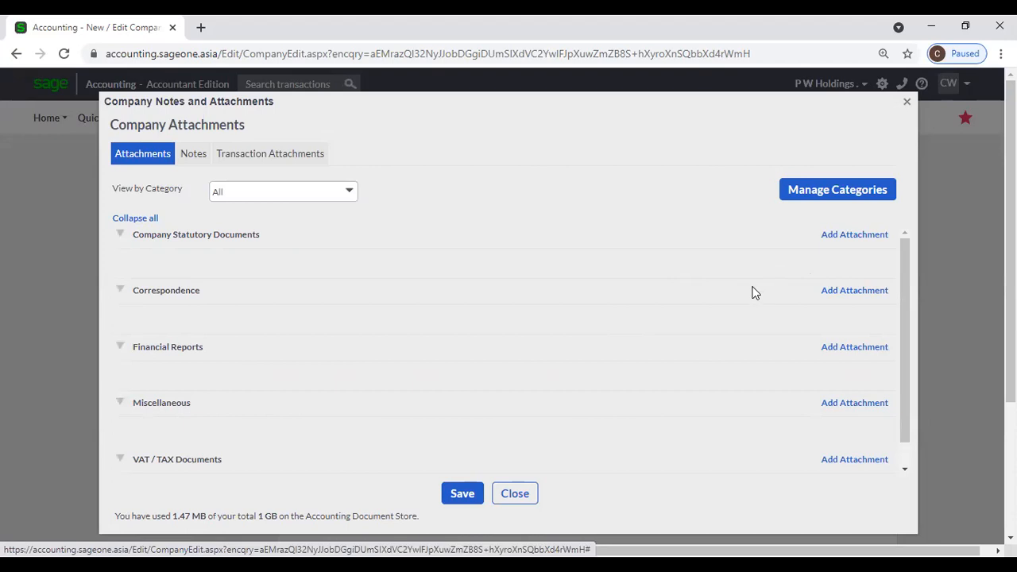
click(199, 161)
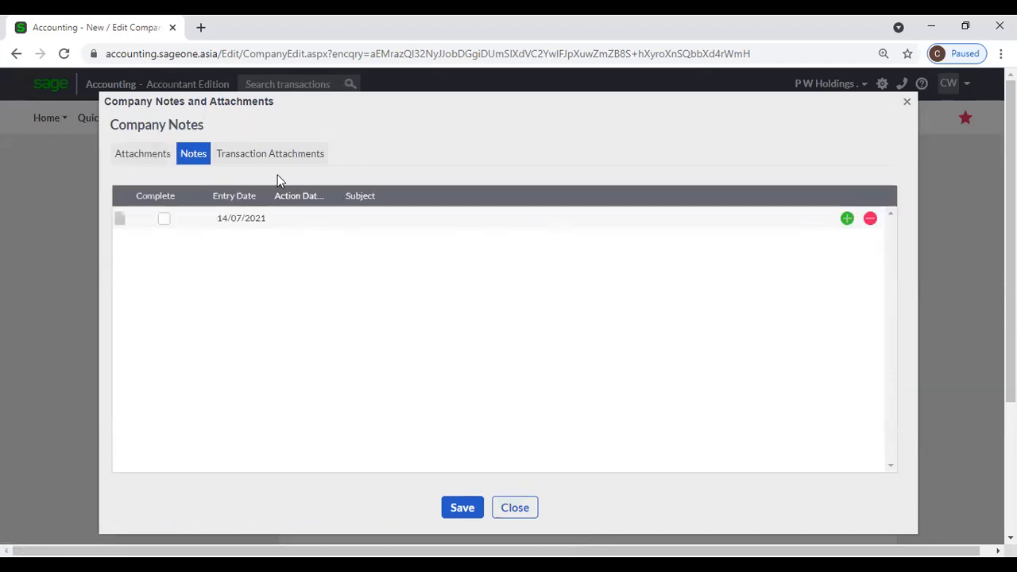
click(264, 159)
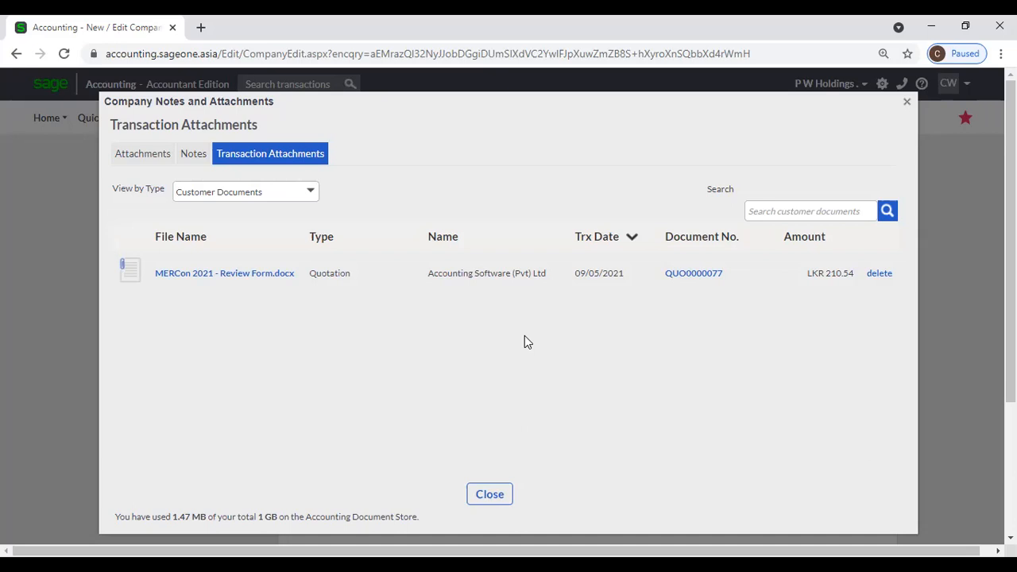
click(491, 496)
Step: Open a new asset record and look through its available categories and locations without choosing any
click(594, 128)
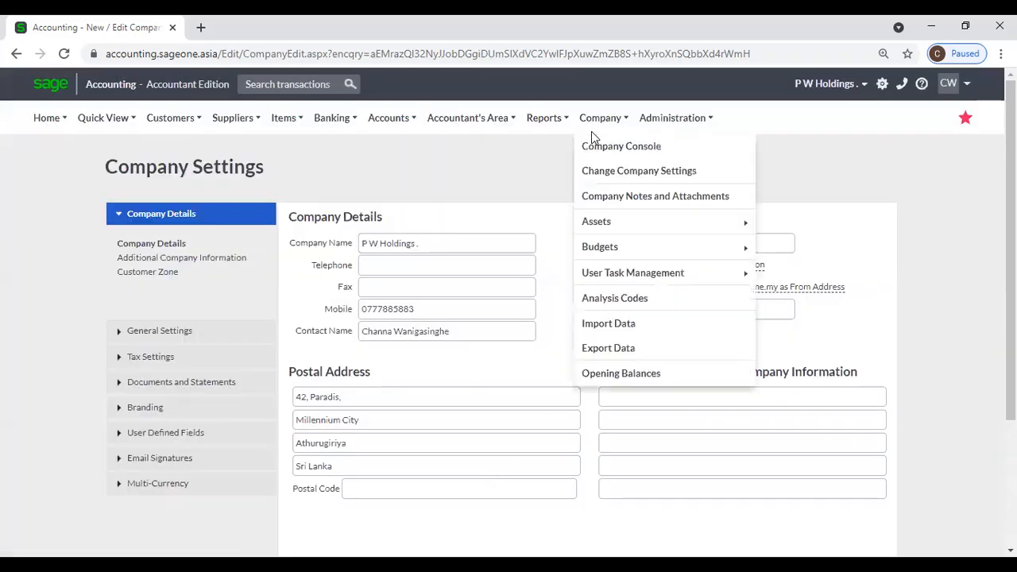
mouse_move(608, 222)
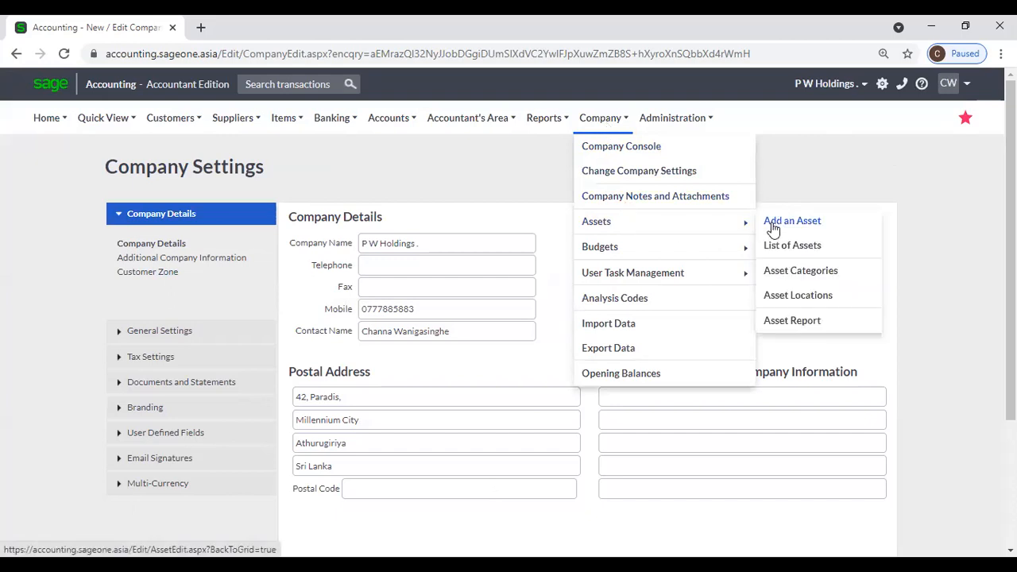
click(772, 226)
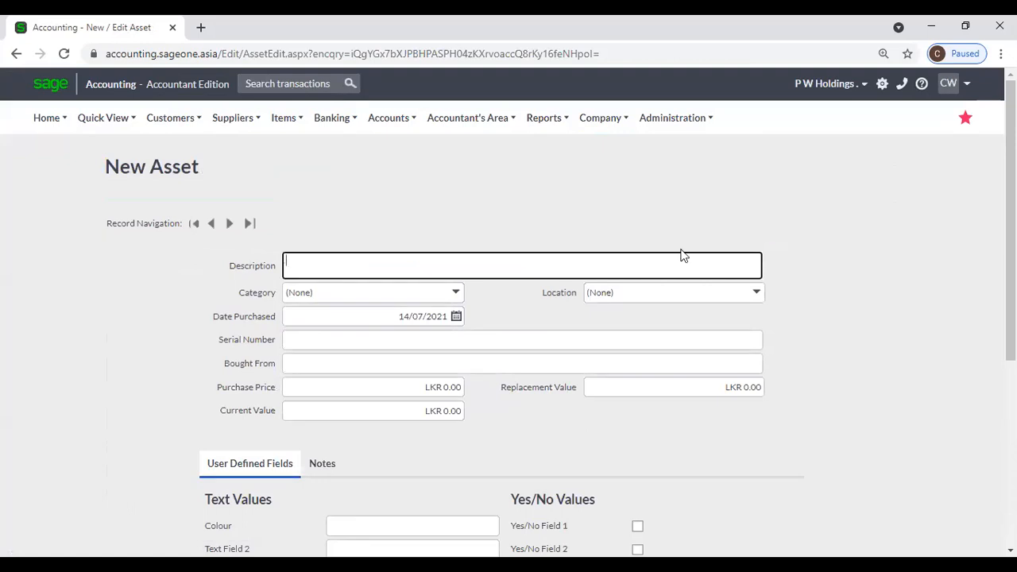
click(460, 293)
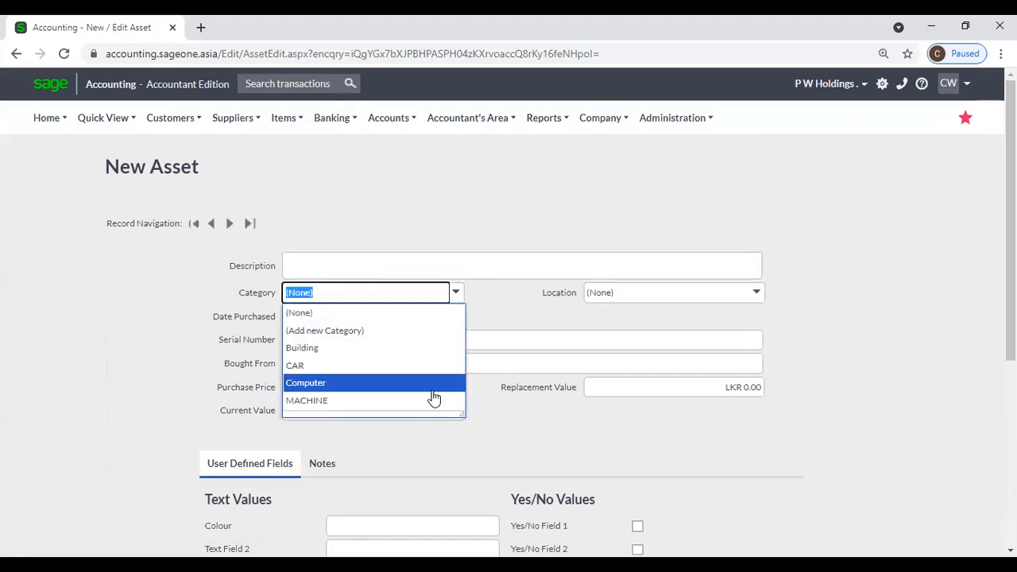
click(544, 310)
click(758, 292)
click(840, 297)
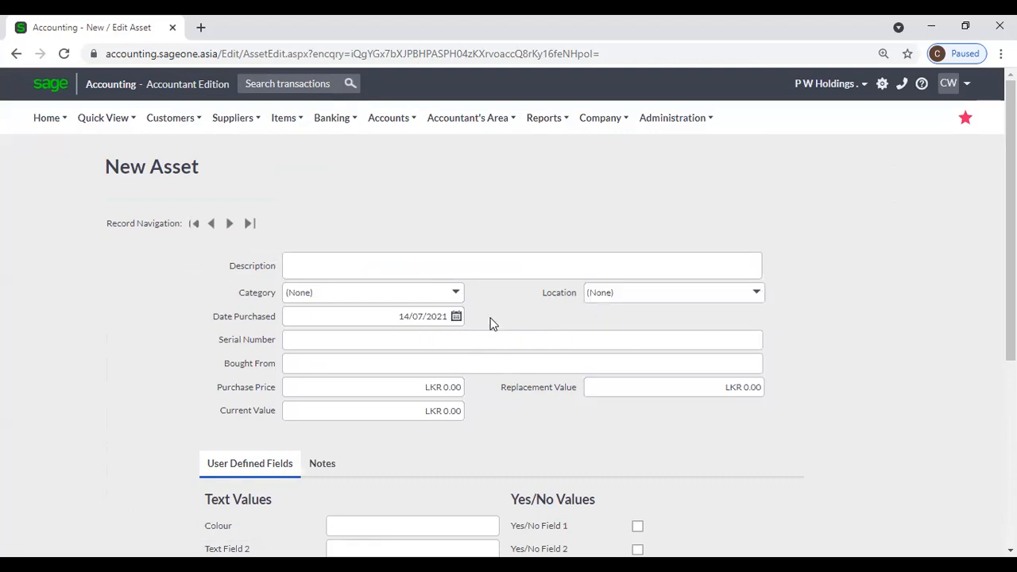
Step: Go through the new asset's serial number, bought from, purchase price, replacement value and current value fields without filling them in
click(380, 340)
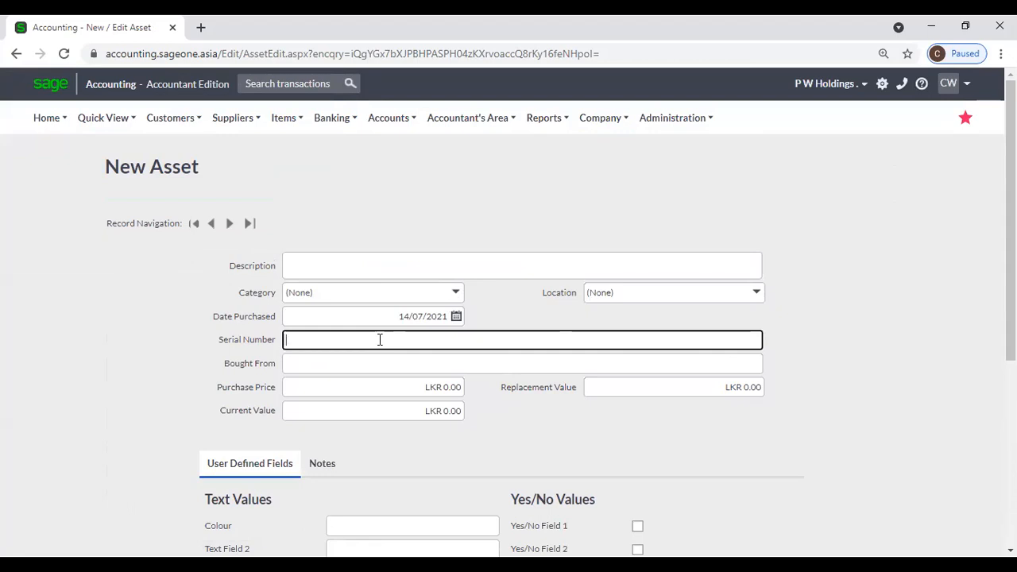
click(367, 364)
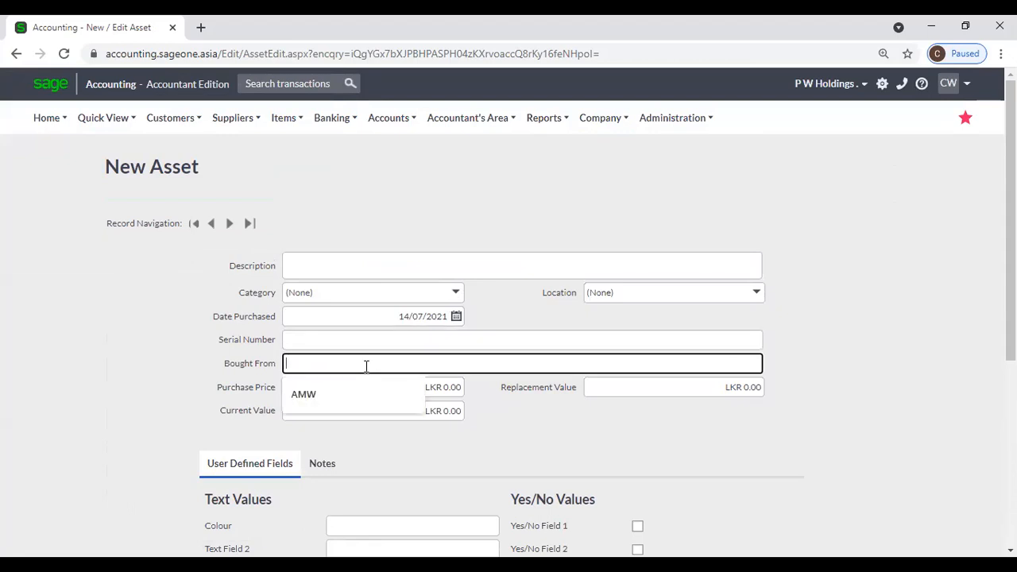
click(556, 427)
click(442, 392)
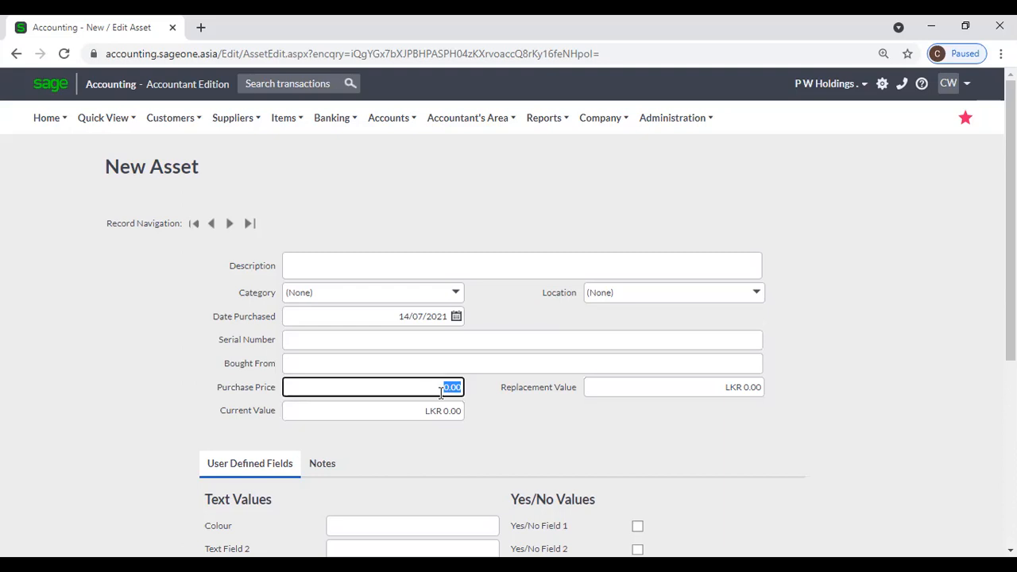
click(614, 387)
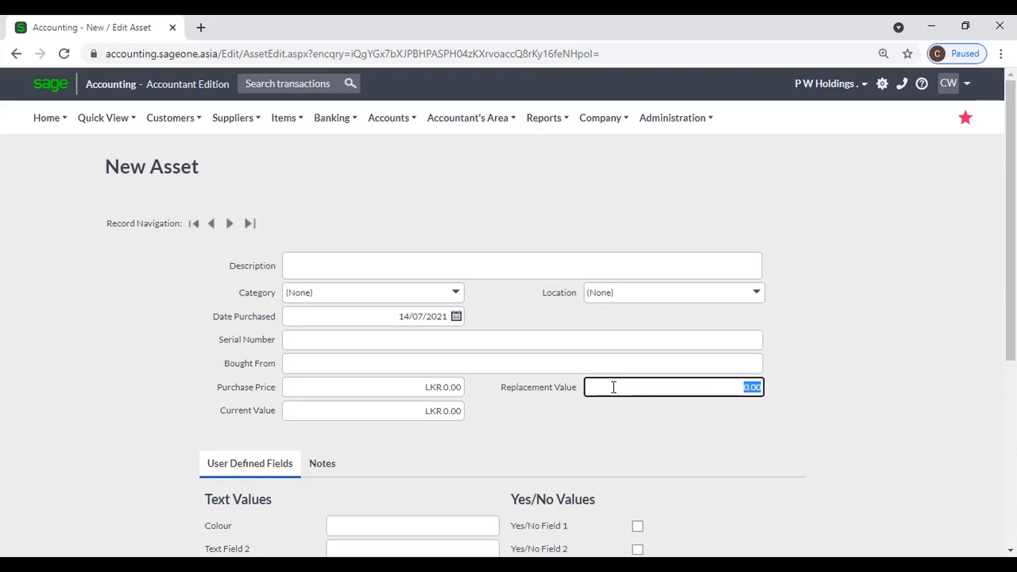
click(368, 415)
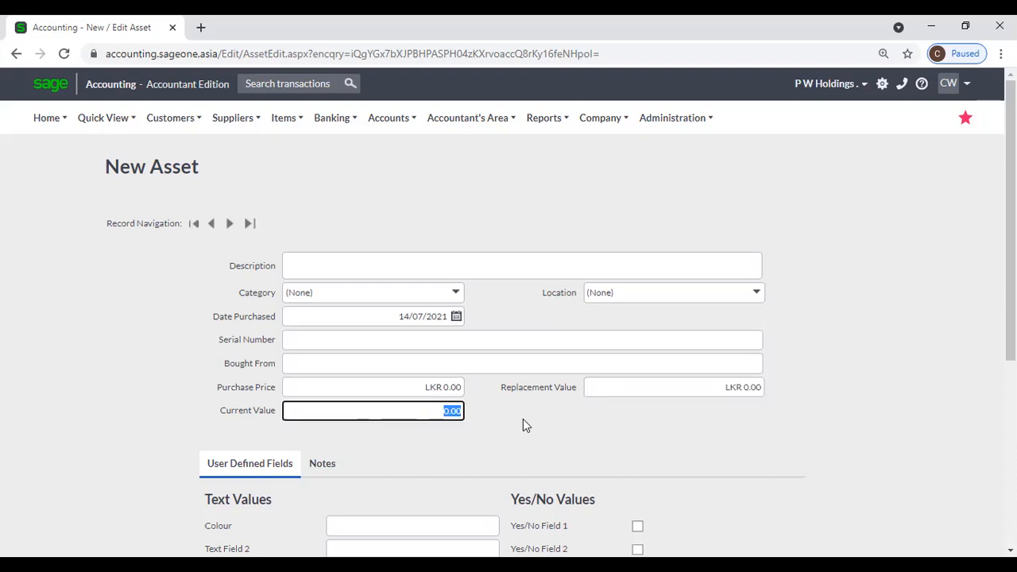
Step: Examine the new asset's user-defined text, numeric, yes/no and date fields, including the yearly depreciation fields
scroll(523, 421, down, 2)
scroll(528, 413, down, 1)
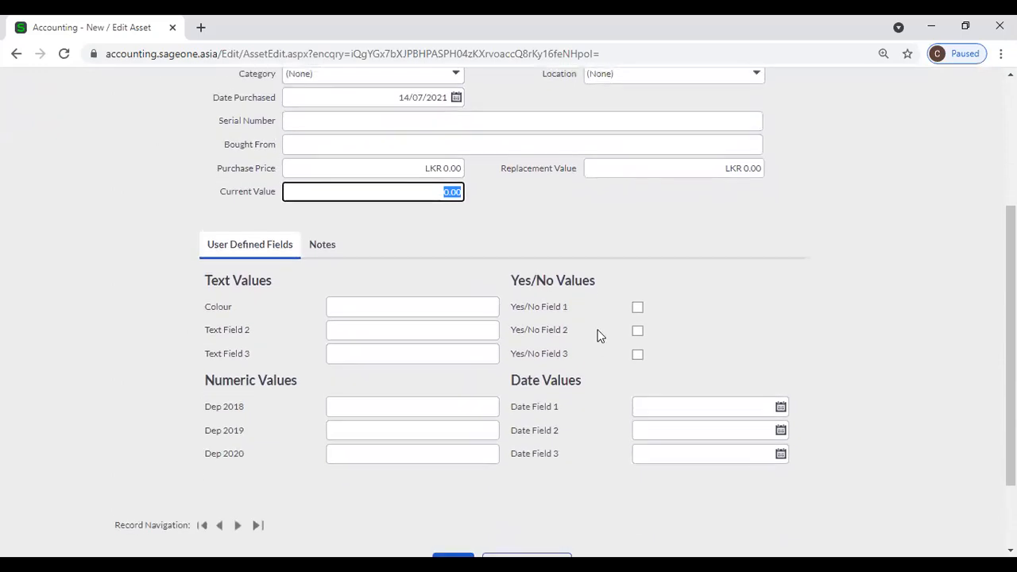
scroll(536, 334, up, 3)
scroll(481, 406, down, 2)
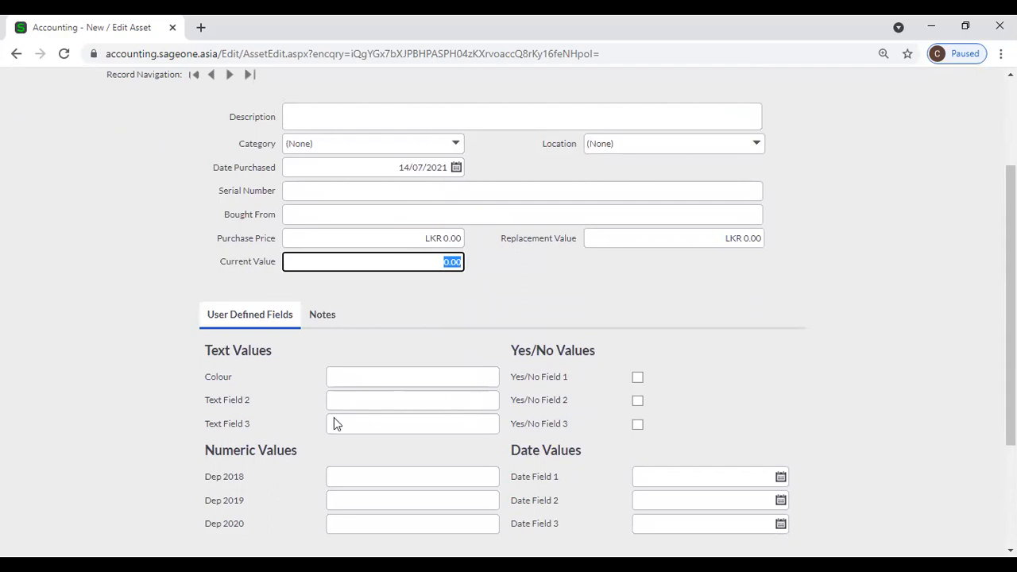
scroll(382, 414, down, 2)
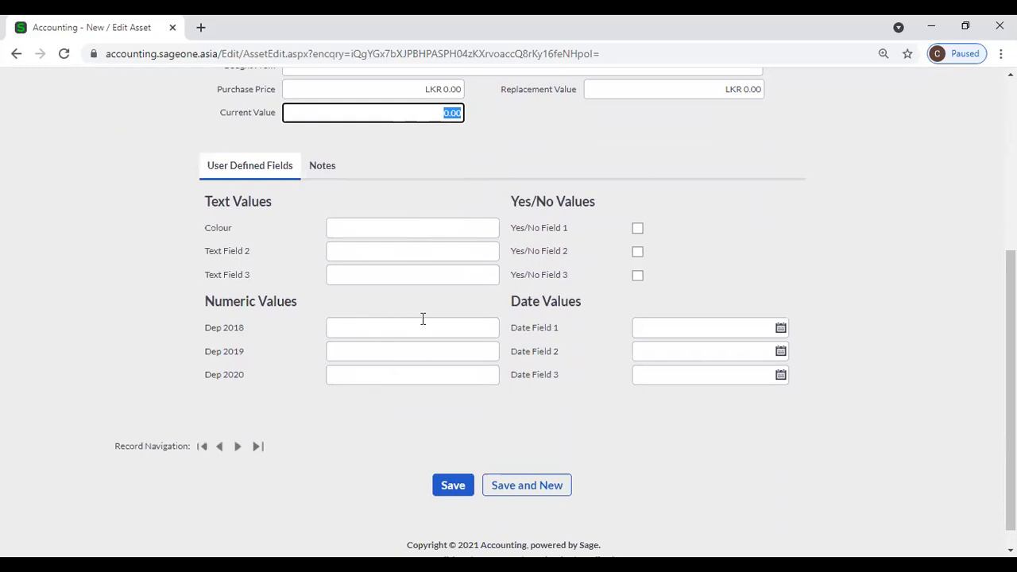
scroll(416, 360, up, 2)
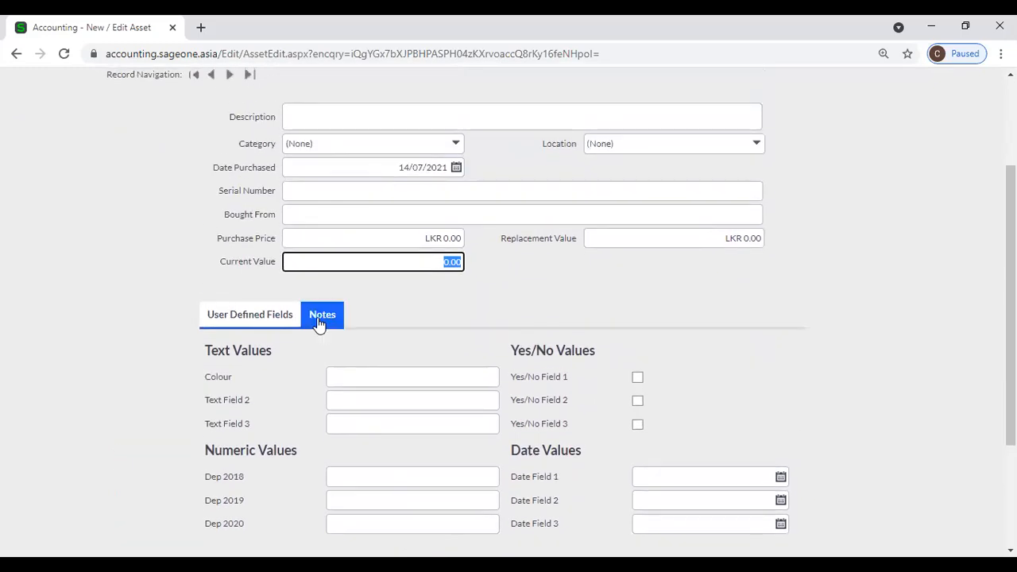
Step: View the new asset's notes and check the action date and subject fields of the first note line
click(319, 318)
click(376, 373)
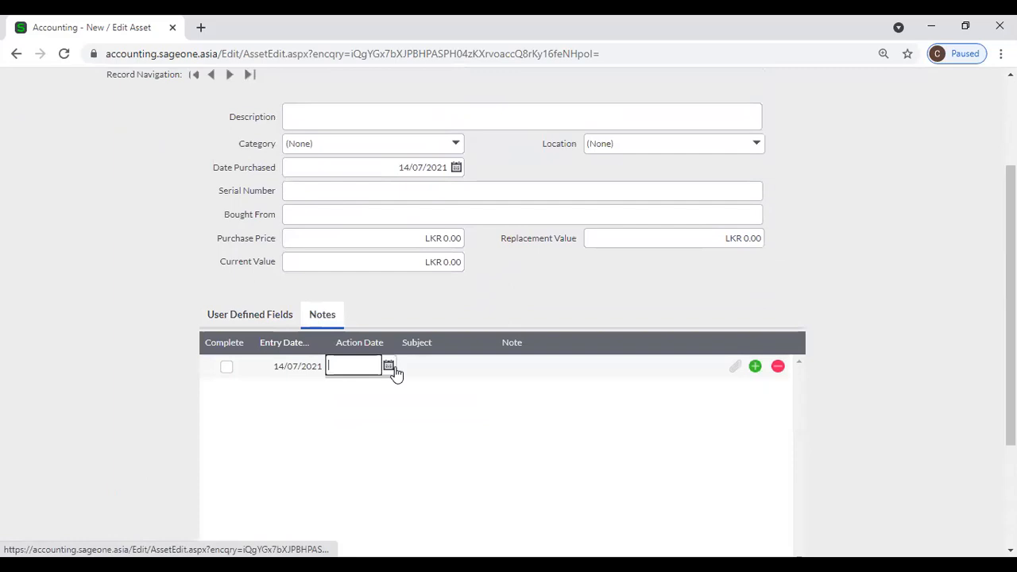
click(421, 370)
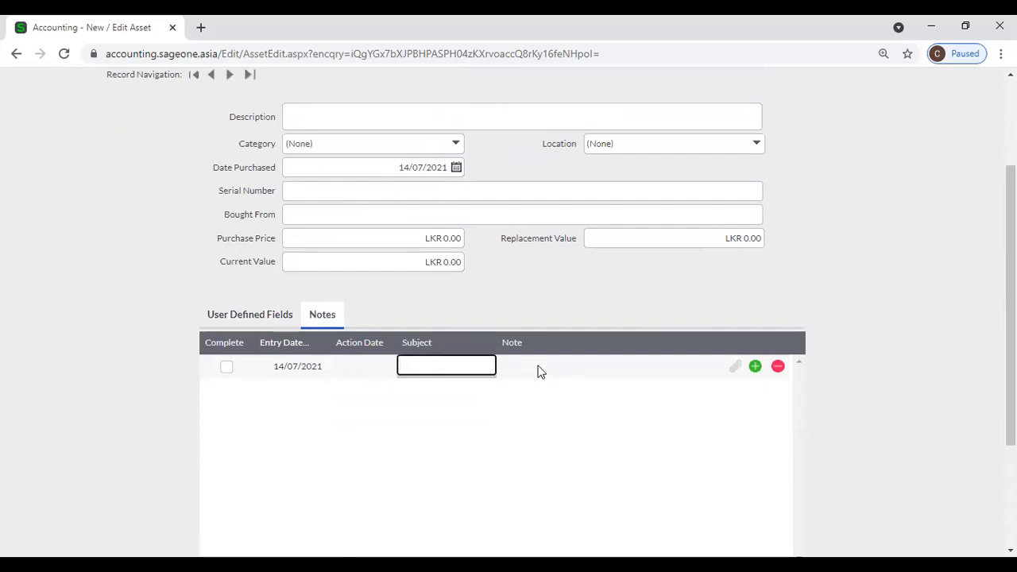
scroll(511, 392, up, 2)
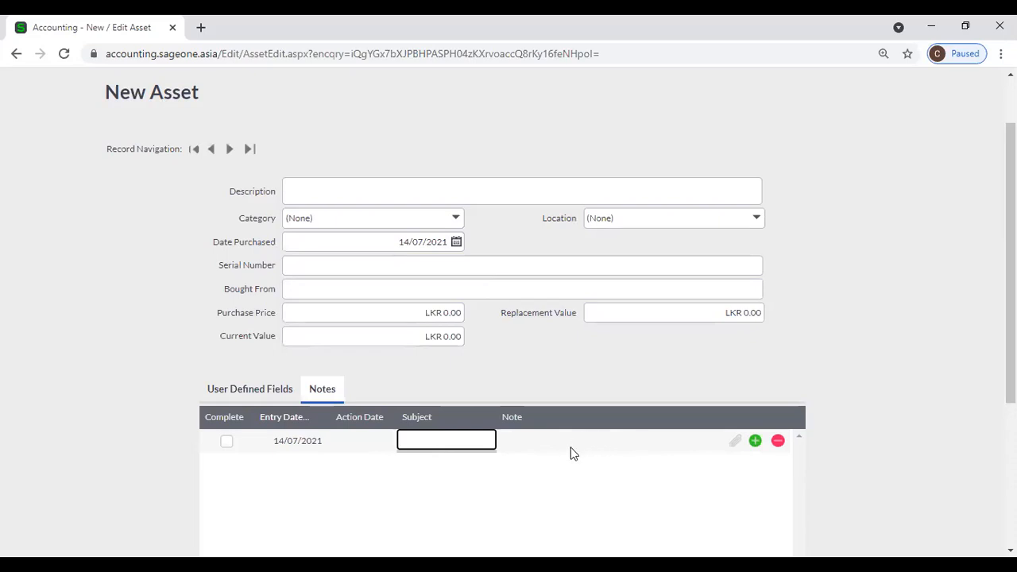
scroll(574, 465, down, 3)
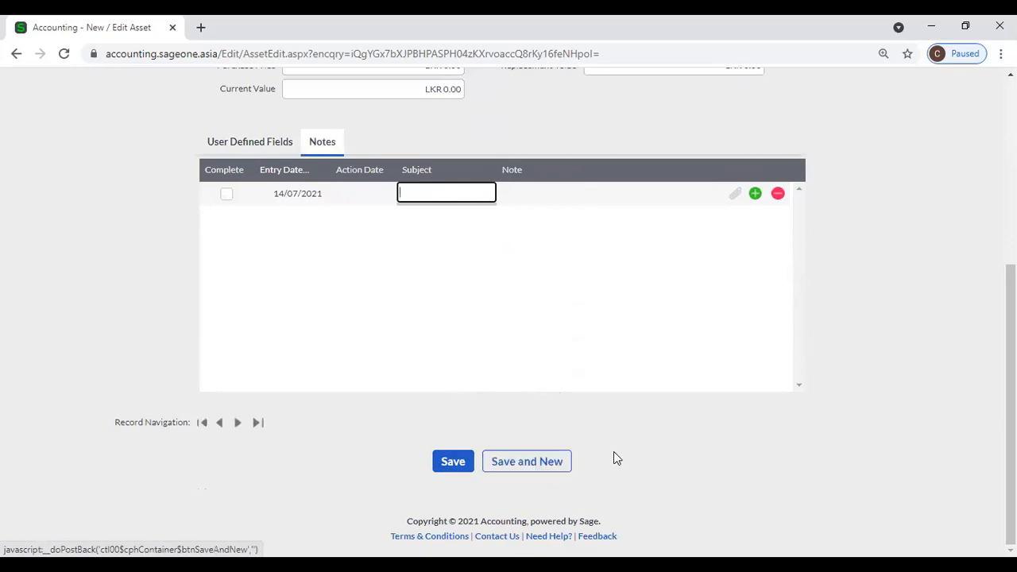
Step: Leave the new asset unsaved and open the list of assets
scroll(613, 451, up, 4)
scroll(614, 452, up, 1)
mouse_move(602, 129)
mouse_move(676, 222)
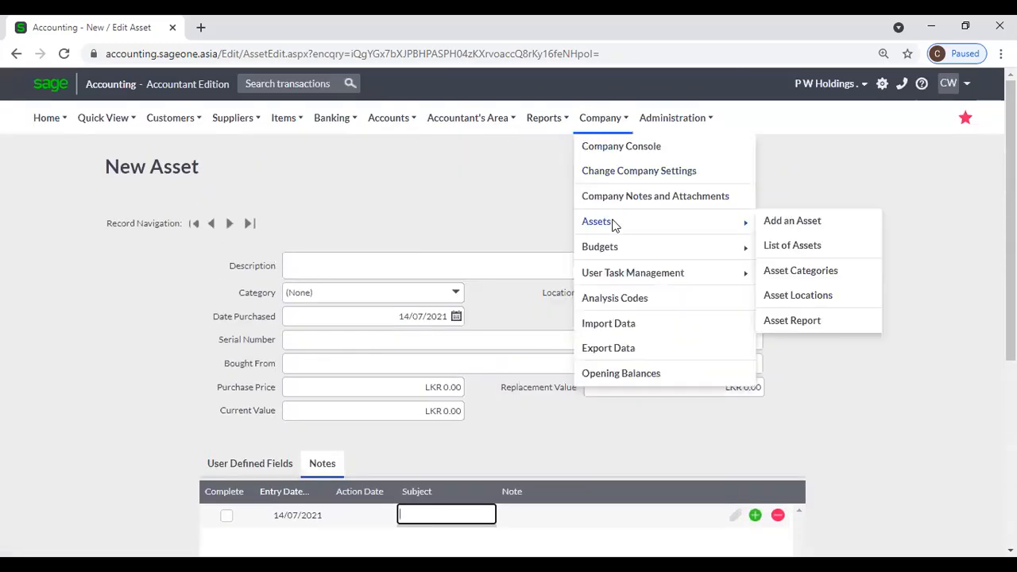
click(819, 248)
click(818, 248)
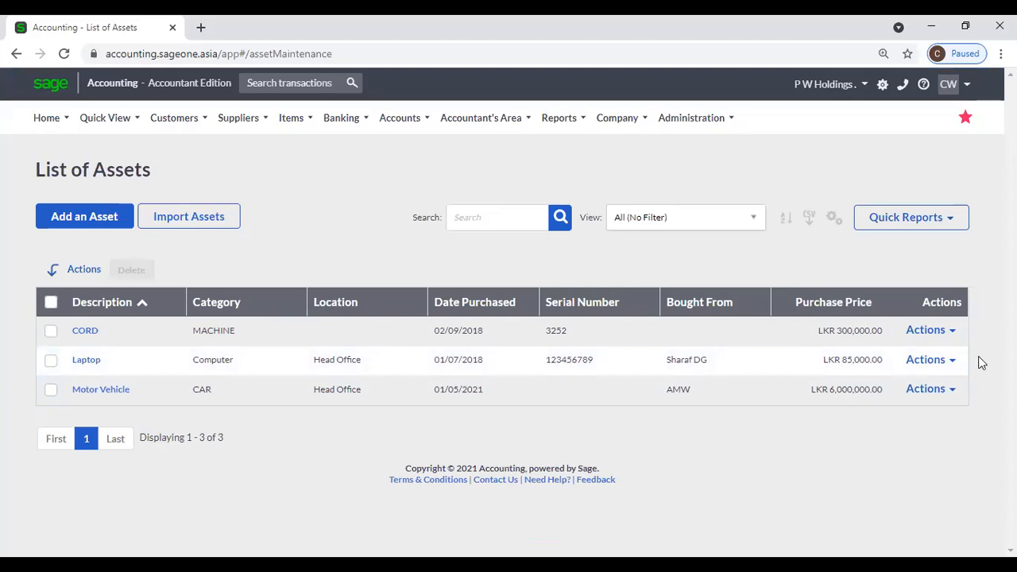
Step: Try customising the asset grid's columns with the Colour user-defined field and the Purchase Price column, and cancel
click(834, 219)
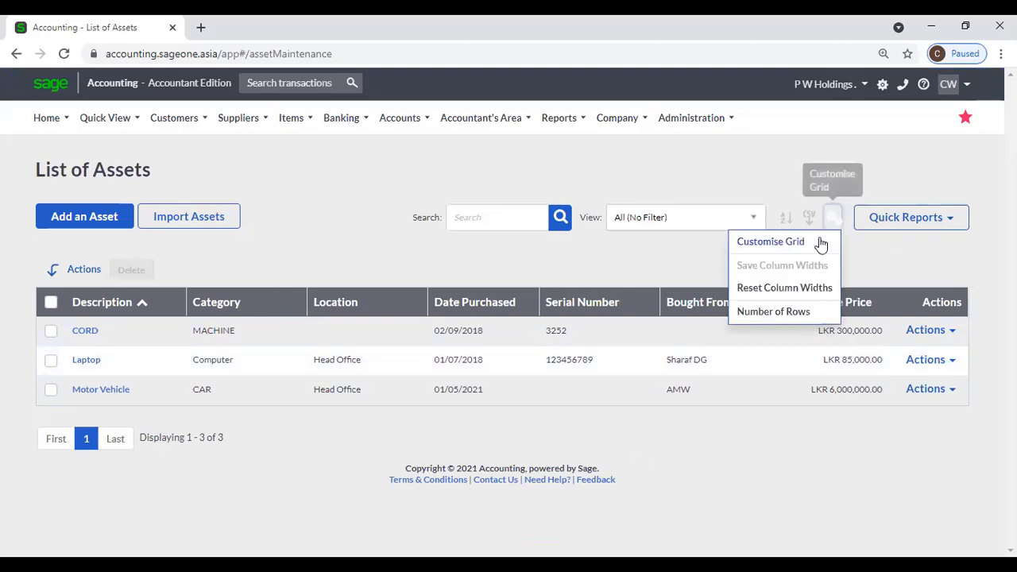
click(820, 241)
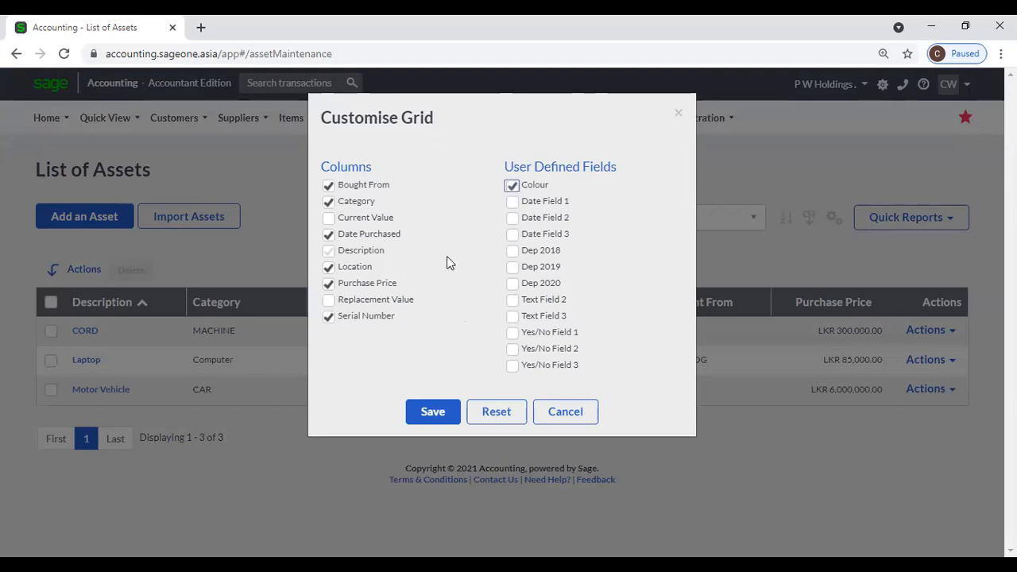
click(328, 285)
click(559, 411)
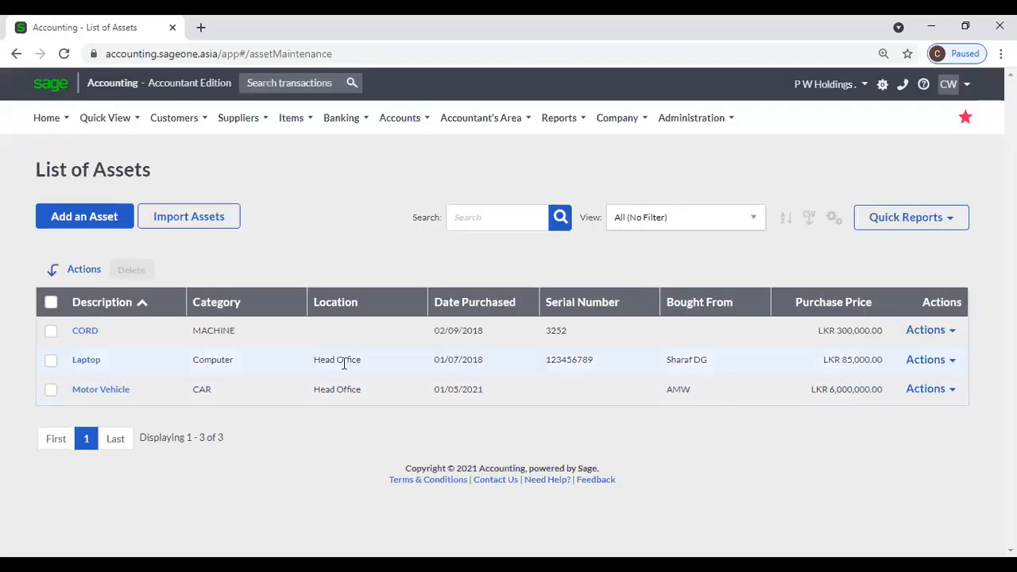
Step: Sort the asset list by category in both directions, and finally by purchase price from highest to lowest
click(236, 310)
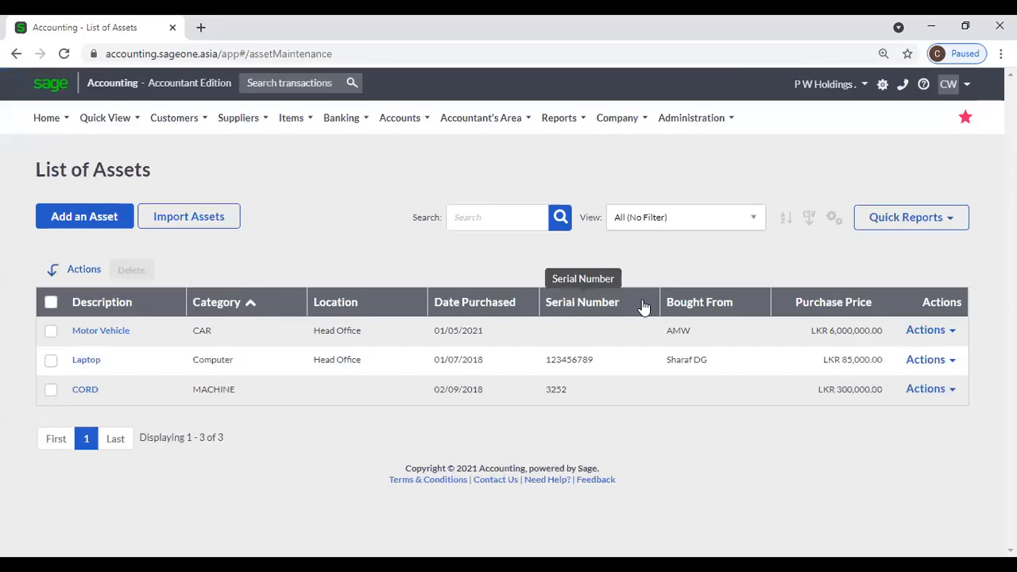
click(266, 303)
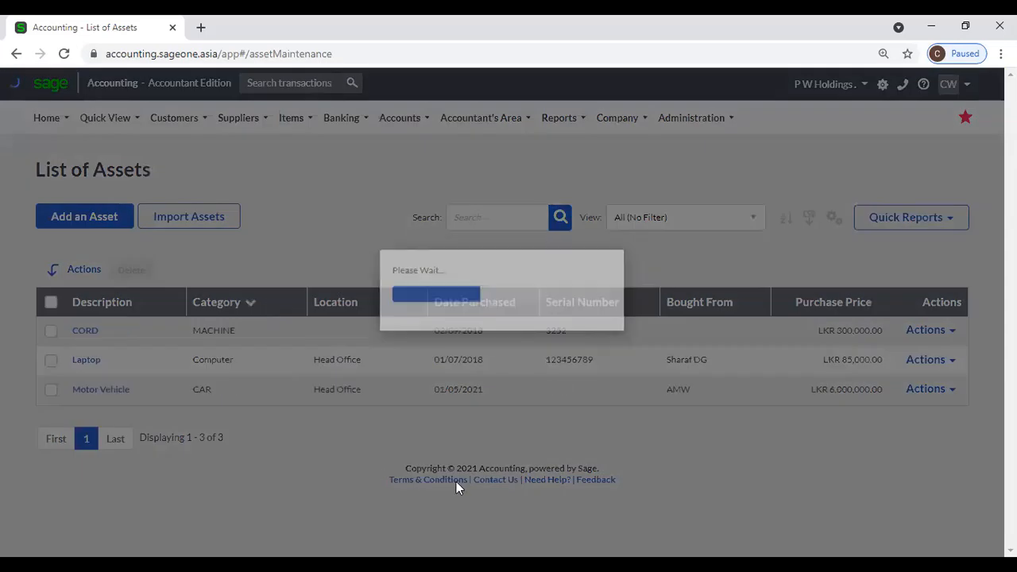
click(849, 304)
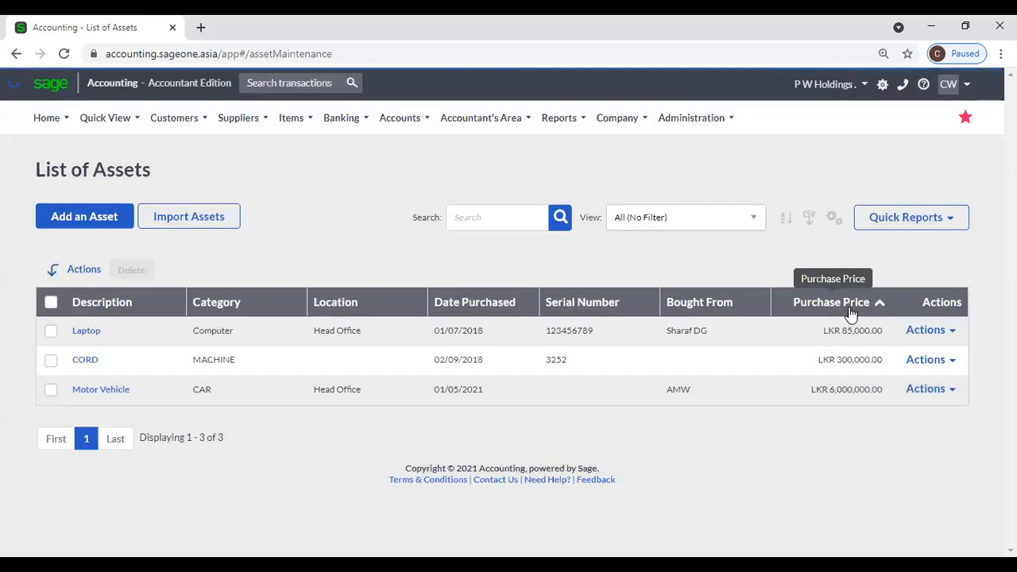
click(849, 307)
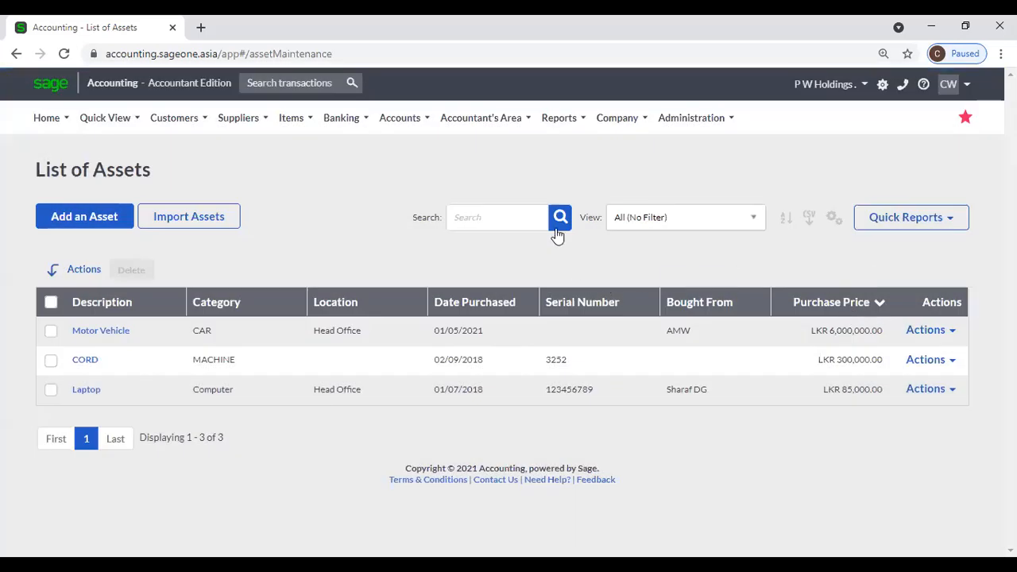
Step: Check the asset list's search and view filter, try adding a second level to the multi-column sorting, and cancel
click(495, 223)
click(739, 222)
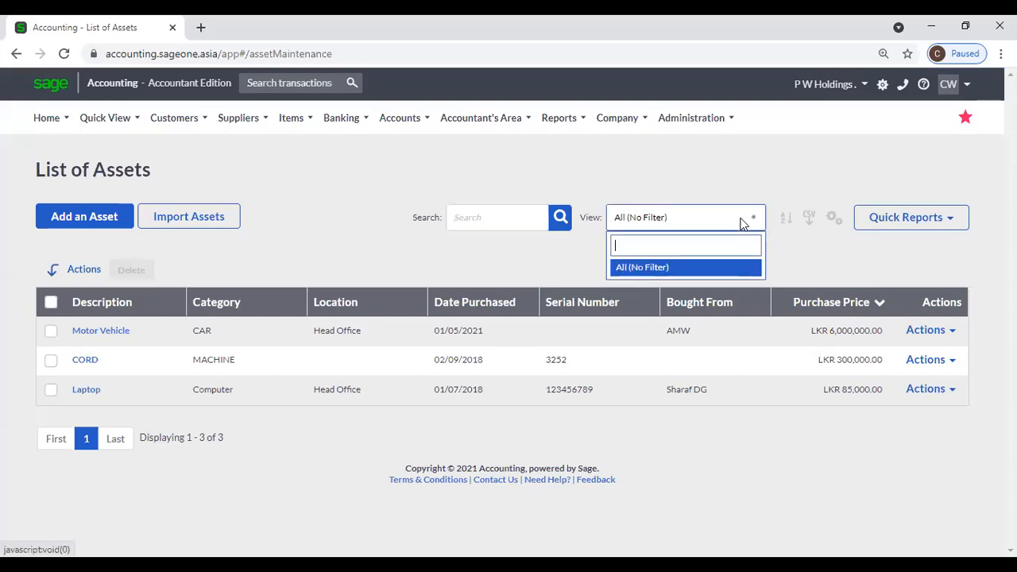
click(785, 218)
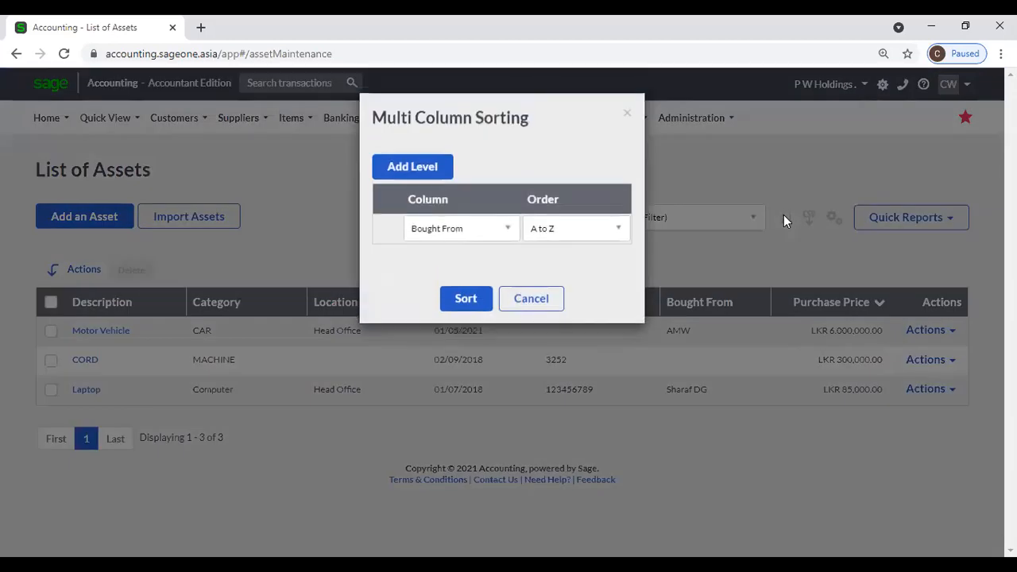
click(415, 170)
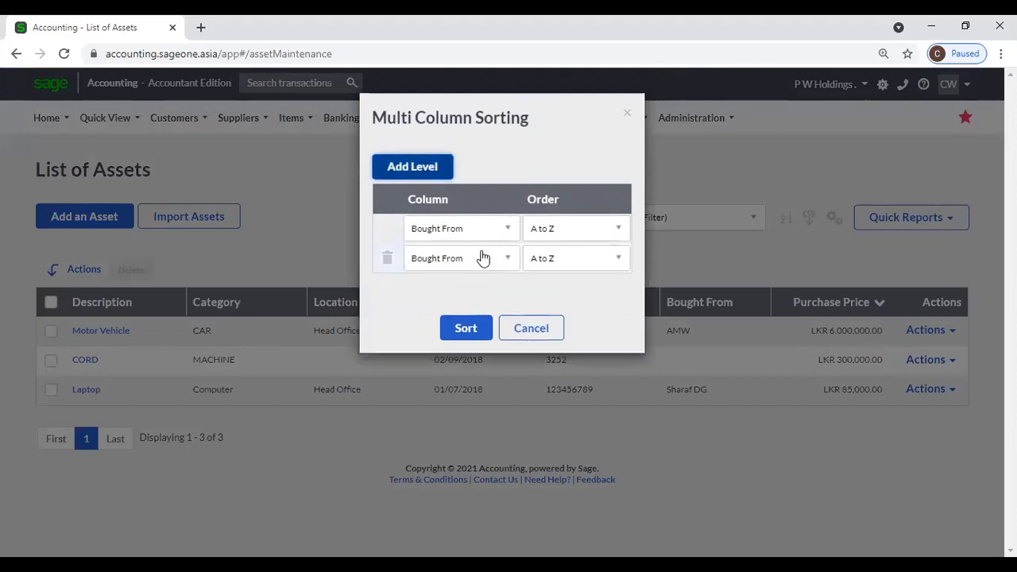
click(532, 334)
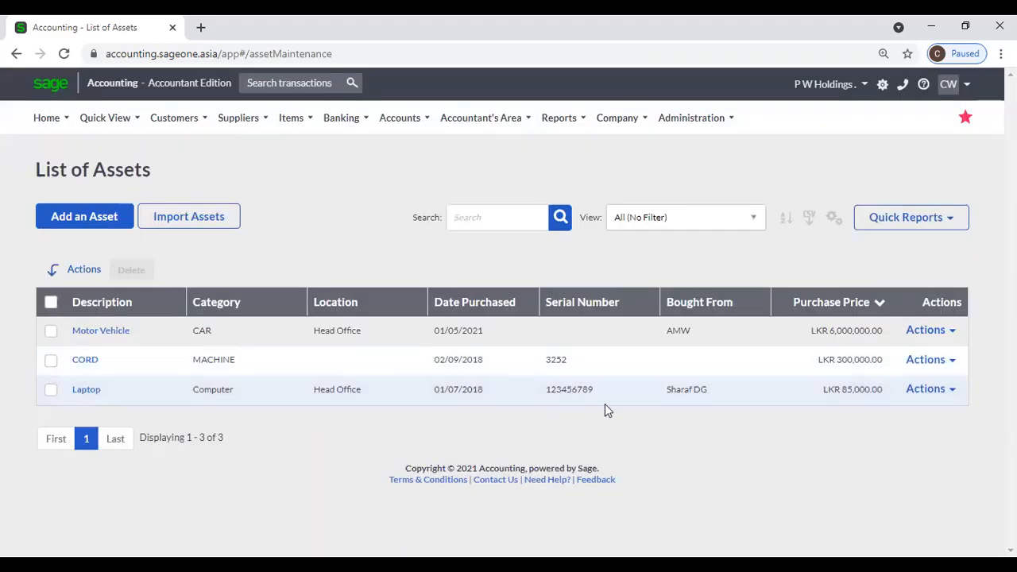
Step: Open the Motor Vehicle asset for editing, review its details and user-defined fields, and return to the asset list
click(951, 334)
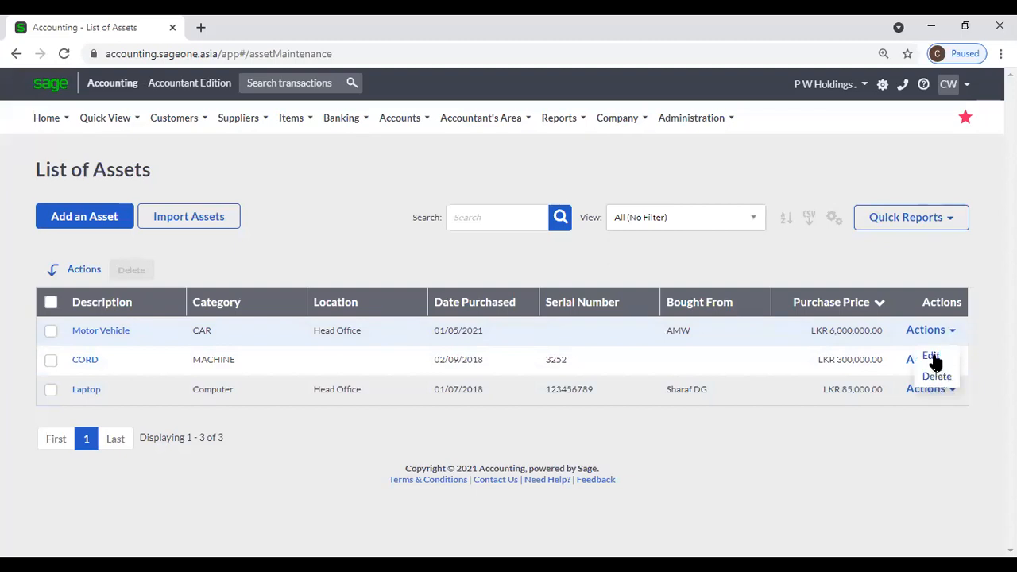
click(935, 360)
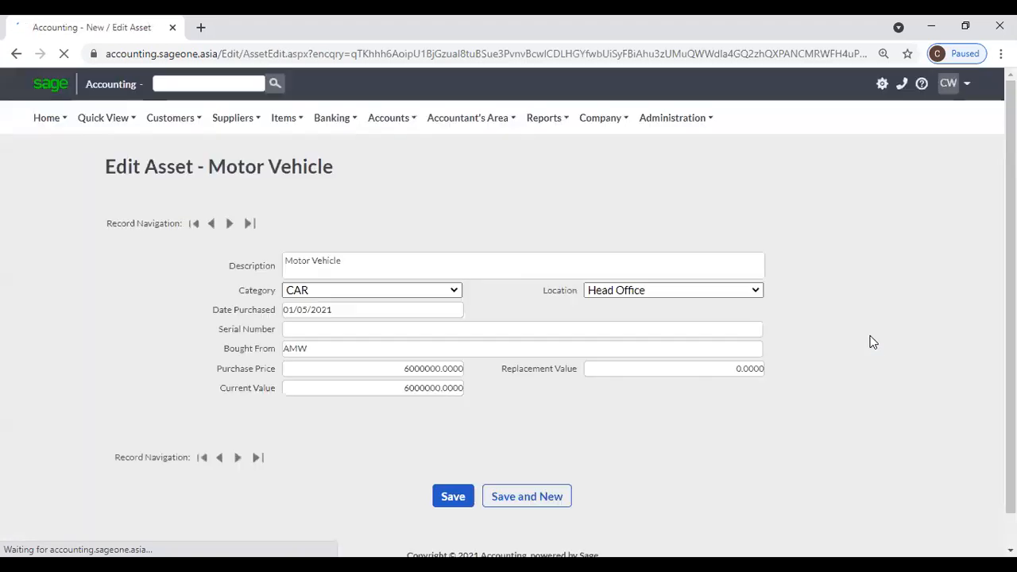
scroll(518, 338, down, 1)
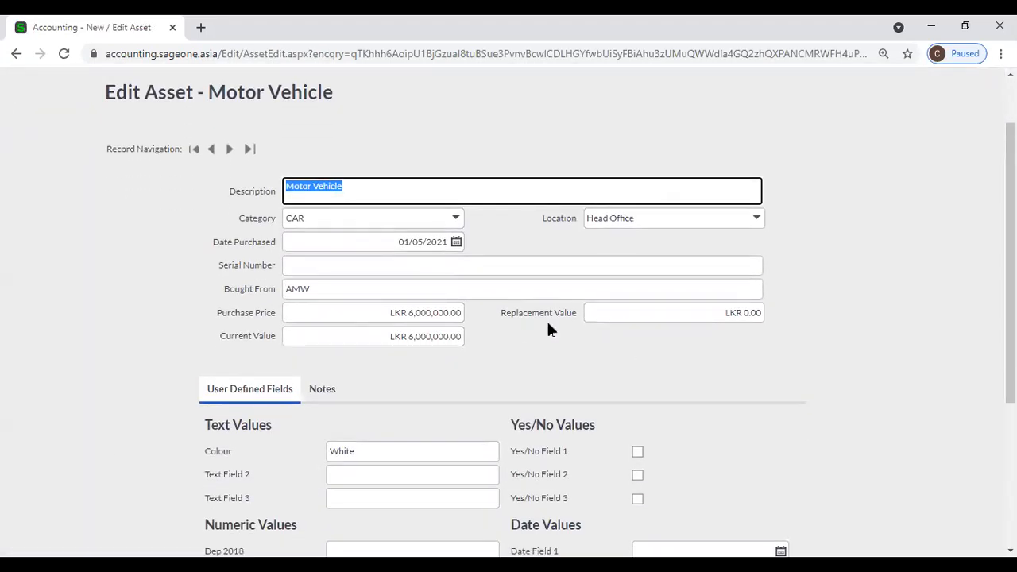
scroll(594, 371, down, 3)
scroll(594, 390, up, 4)
click(394, 124)
click(16, 53)
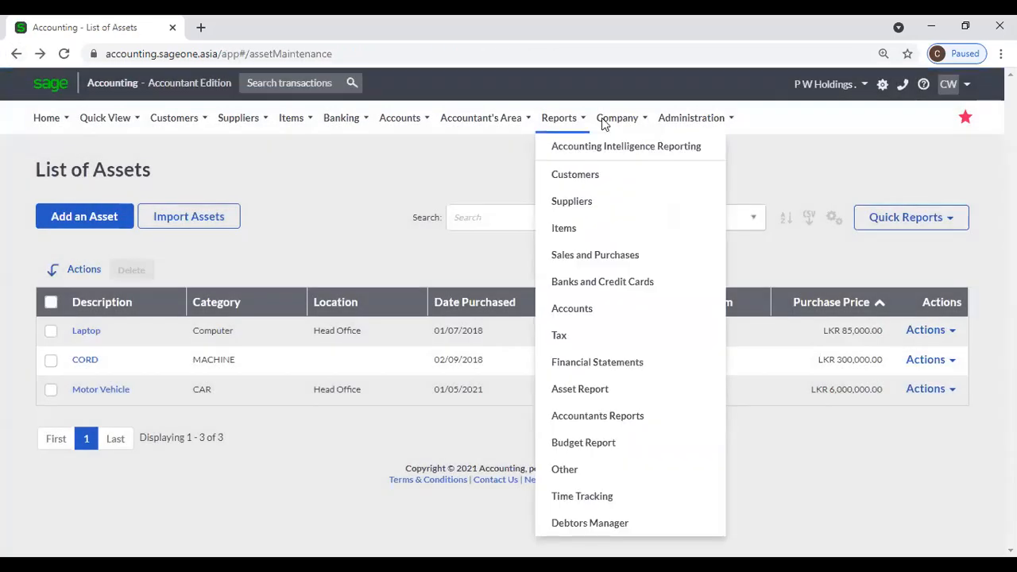
Step: View the asset categories, check the blank form for a new category, and return to the category list unsaved
mouse_move(614, 119)
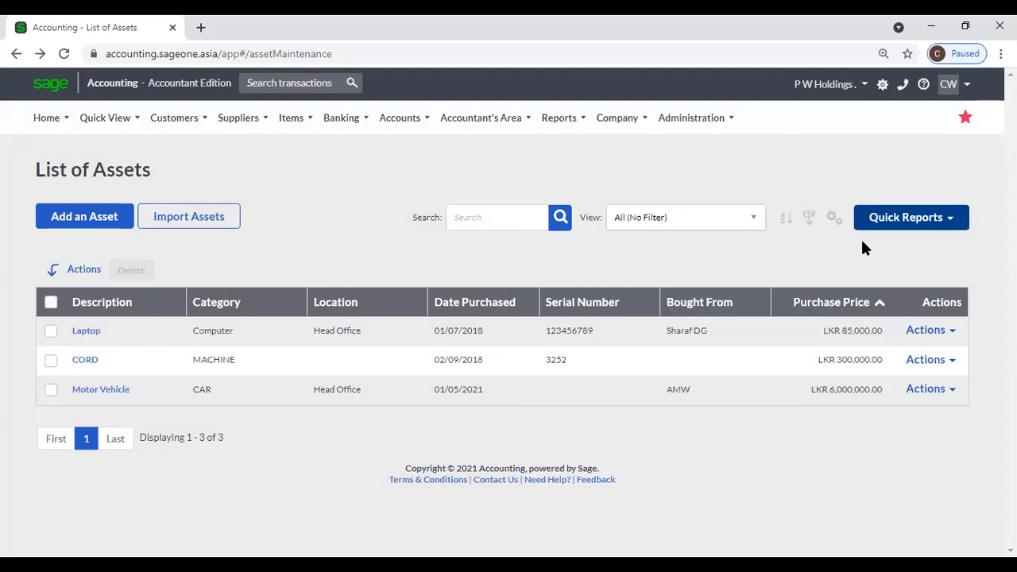
mouse_move(628, 231)
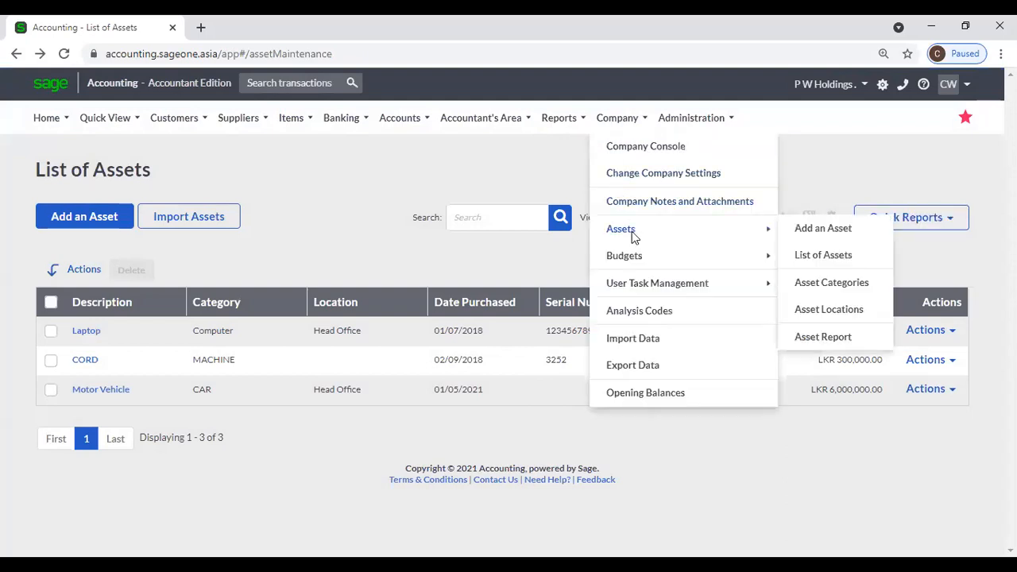
click(828, 283)
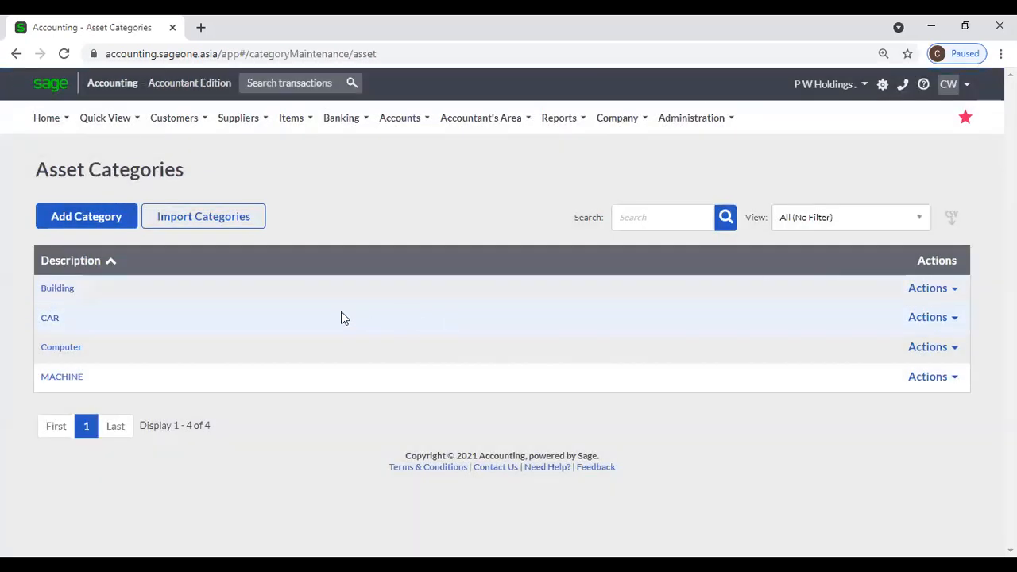
click(106, 220)
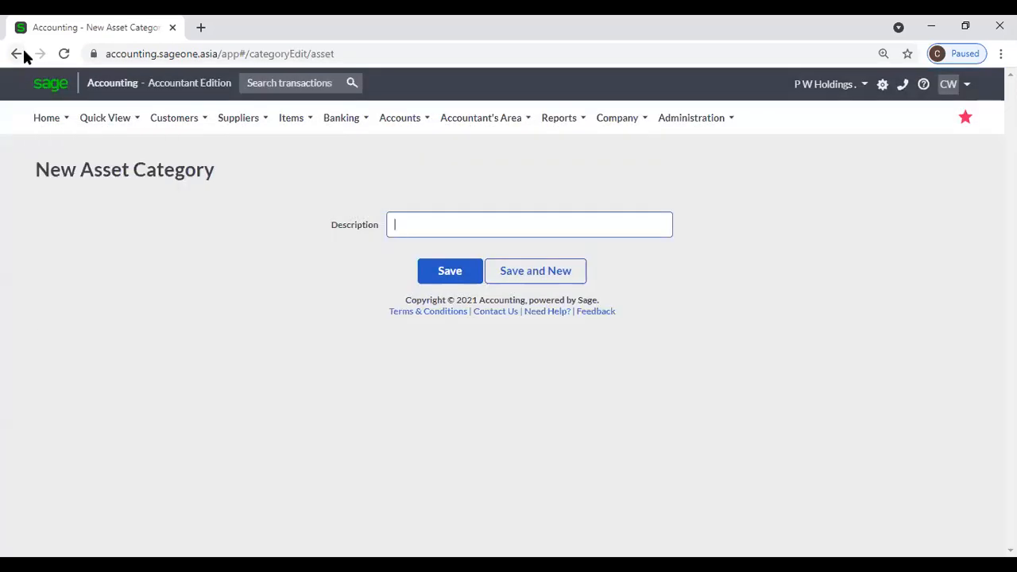
click(24, 54)
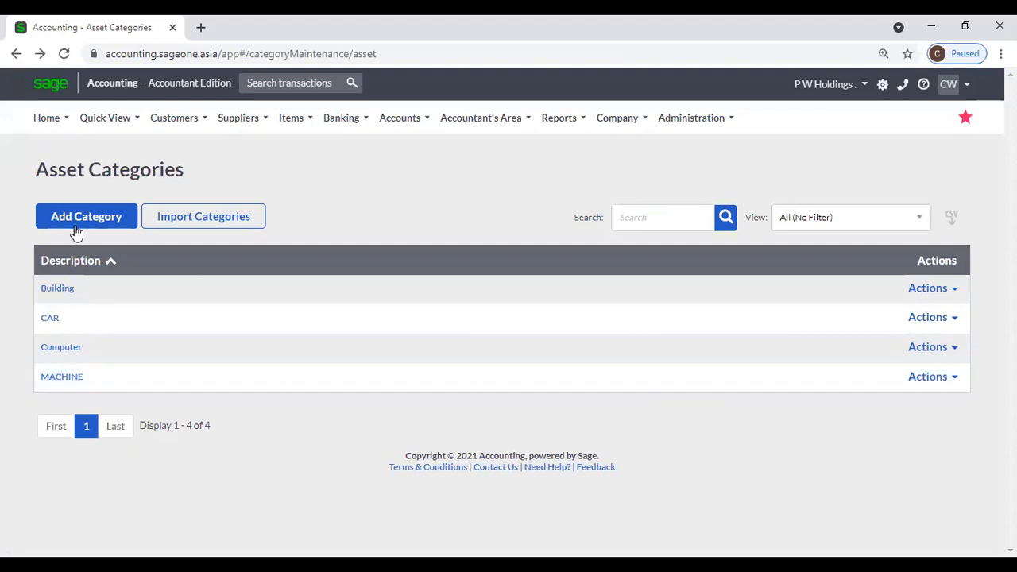
Step: Start a new asset, check the option to add a new category from its Category field, and close the category form unsaved
click(612, 119)
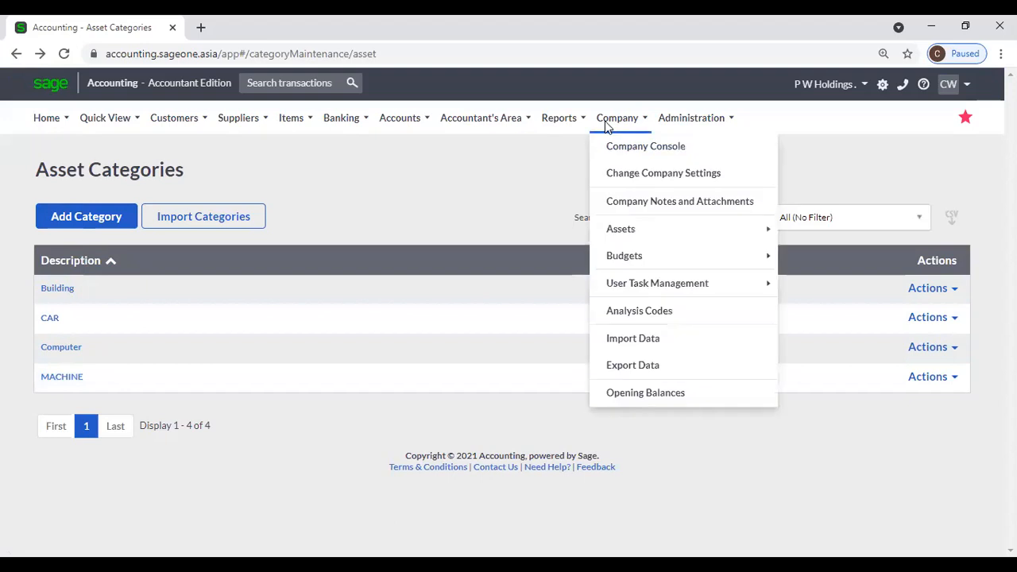
mouse_move(621, 230)
mouse_move(614, 121)
click(814, 235)
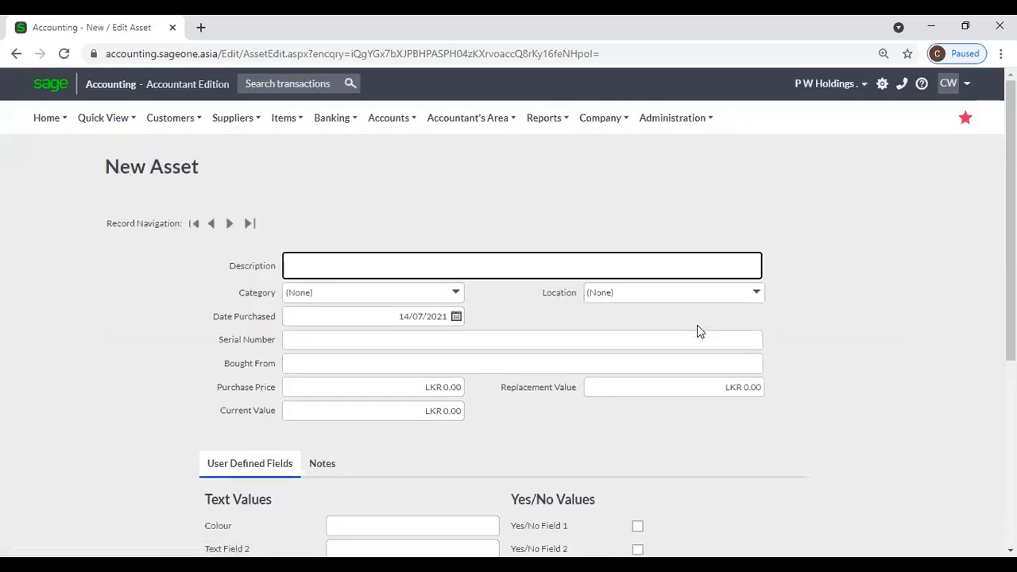
click(457, 296)
click(457, 296)
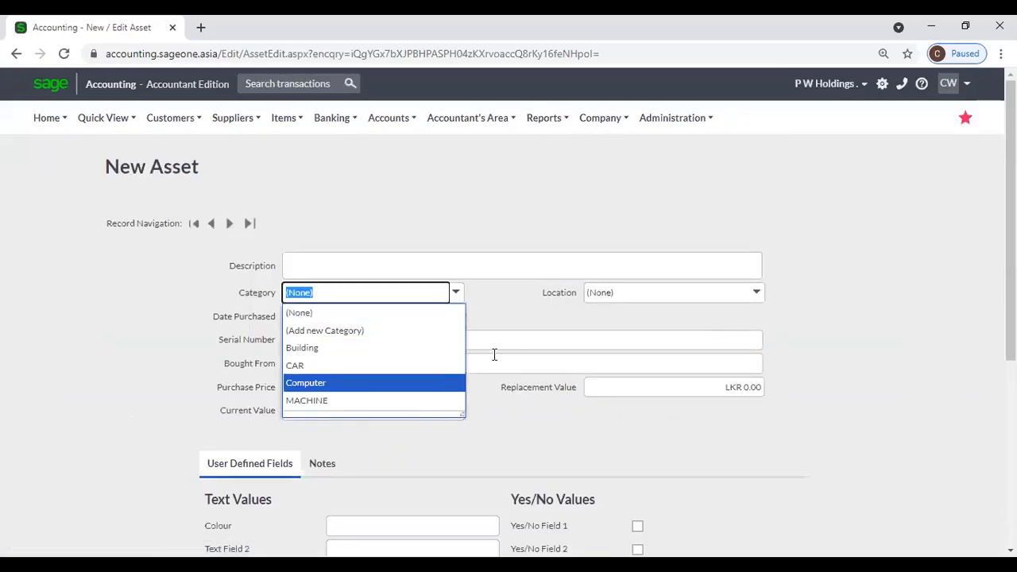
click(507, 303)
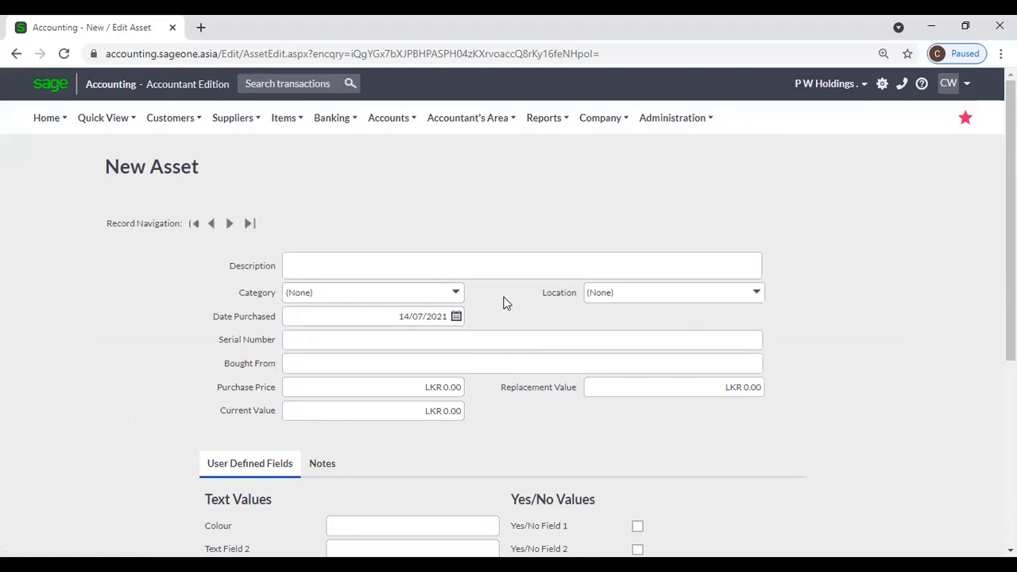
click(456, 294)
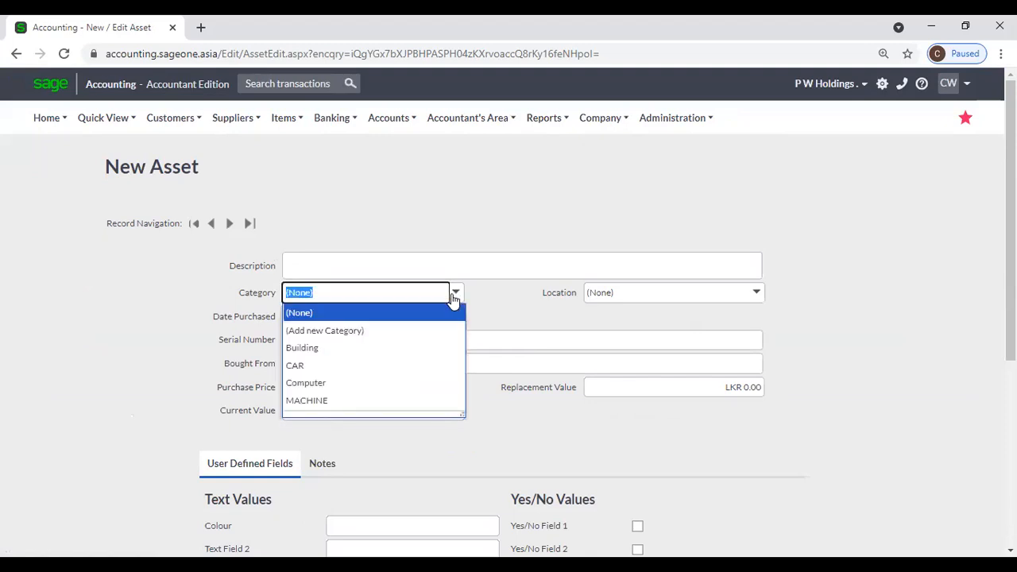
click(415, 332)
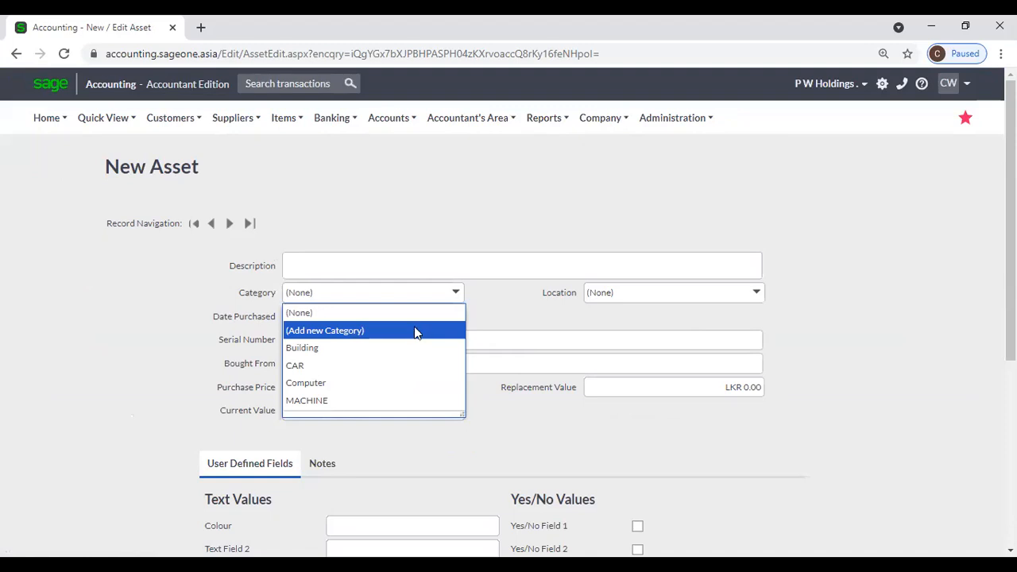
click(415, 331)
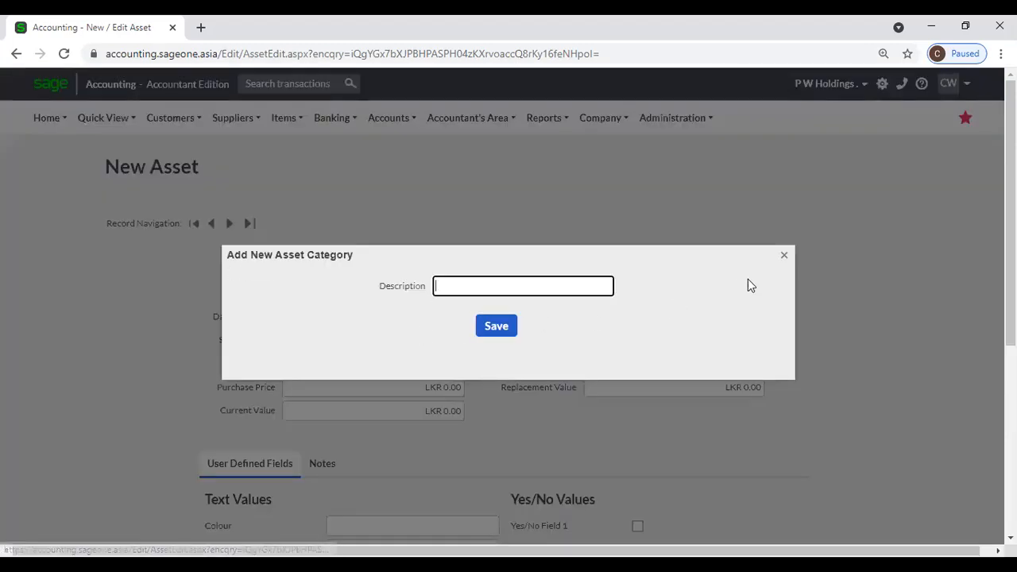
click(784, 255)
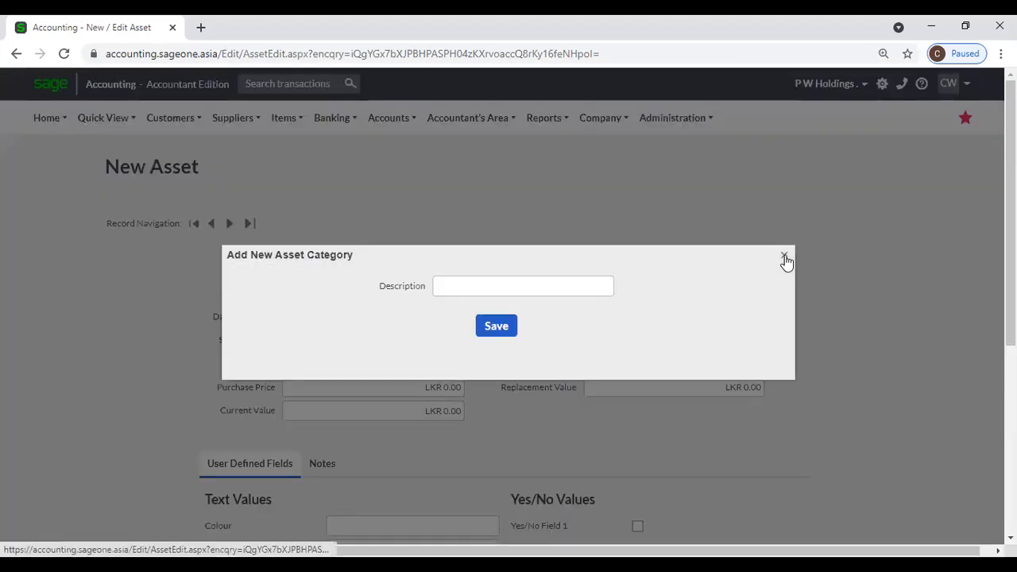
Step: View the asset locations, check the blank form for a new location, and return to the location list unsaved
click(602, 118)
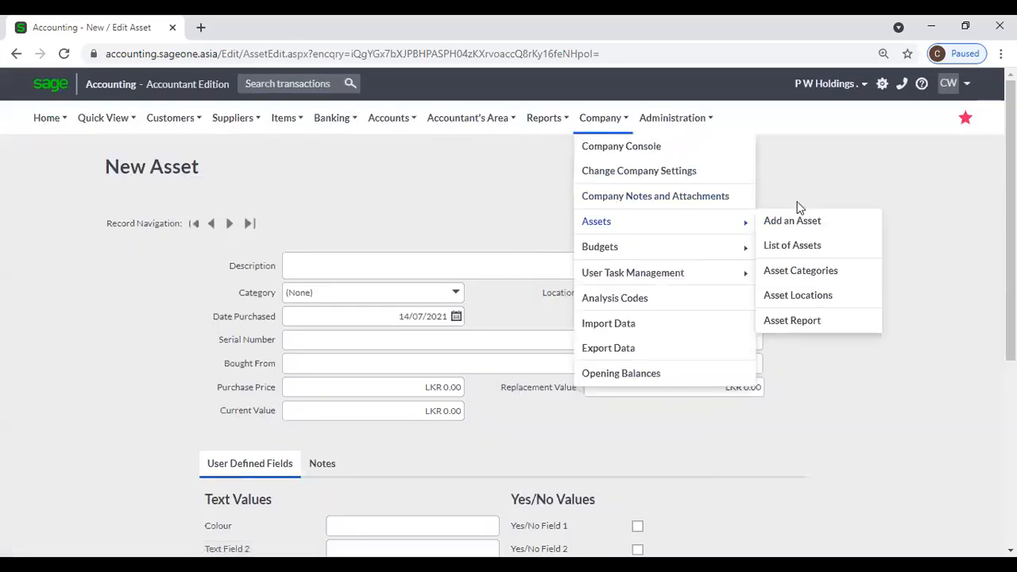
mouse_move(612, 127)
mouse_move(619, 223)
click(815, 295)
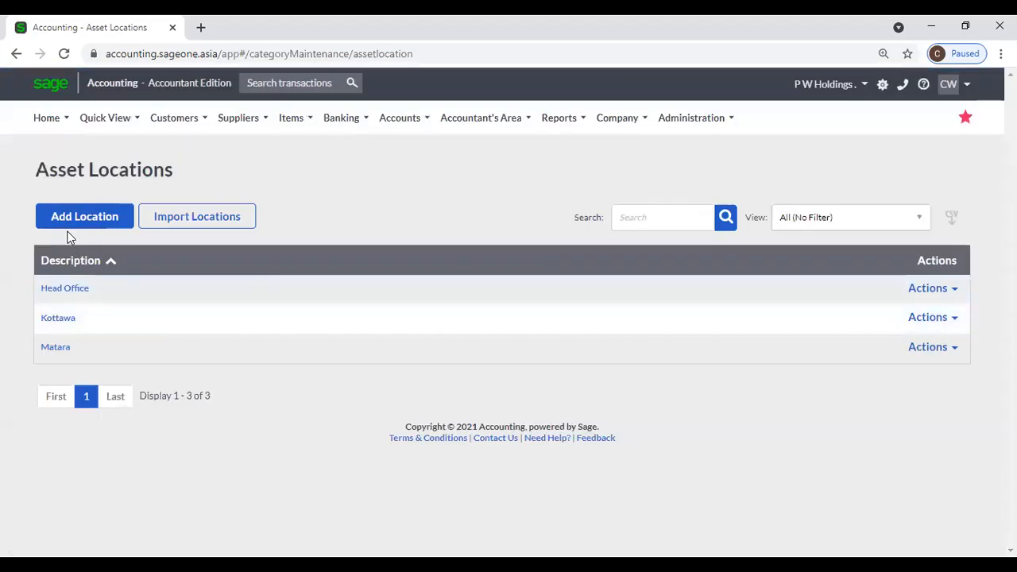
click(68, 226)
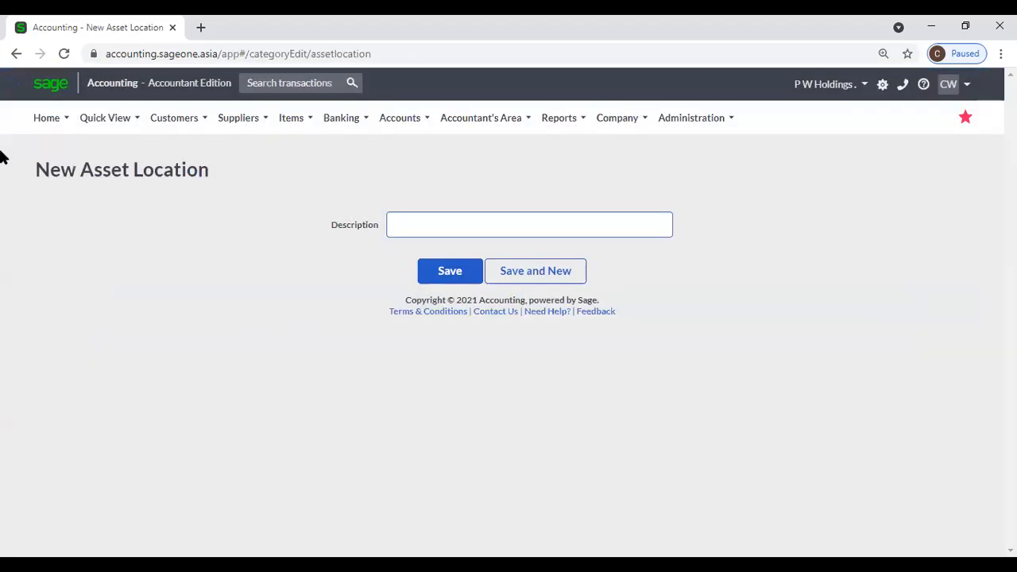
click(16, 53)
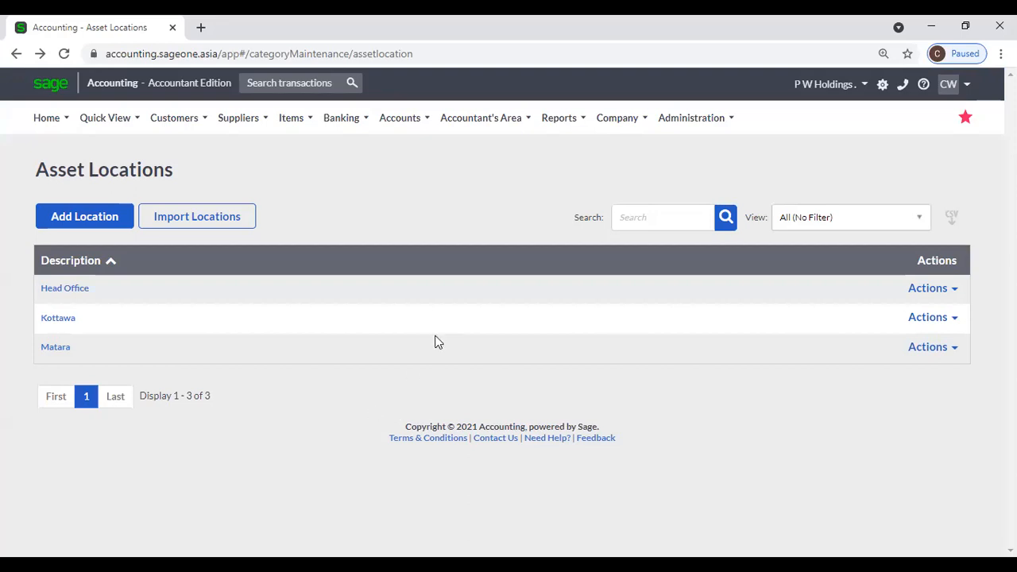
Step: Start a new asset, check the option to add a new location from its Location field, and close the location form unsaved
mouse_move(604, 131)
mouse_move(652, 232)
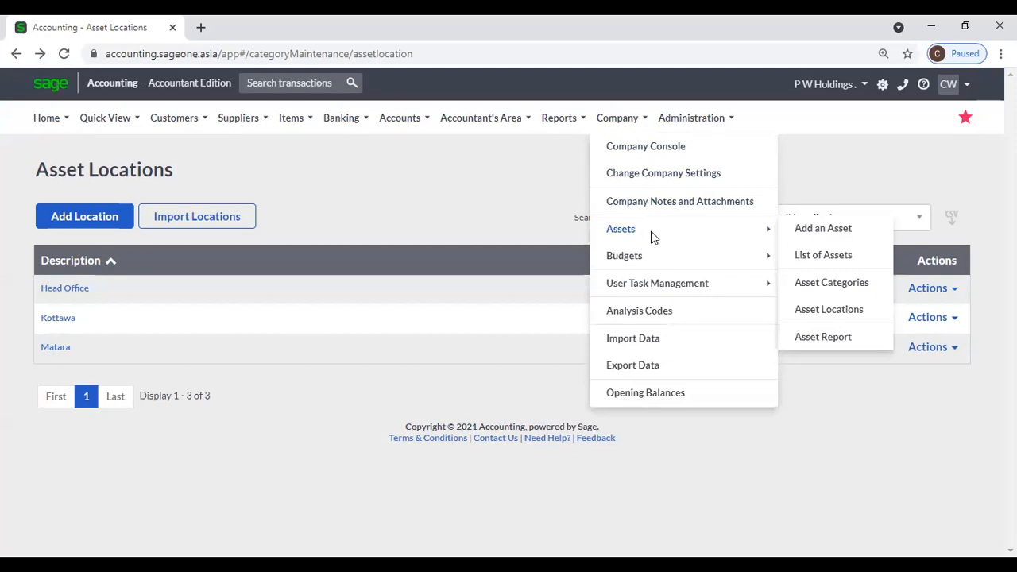
click(810, 227)
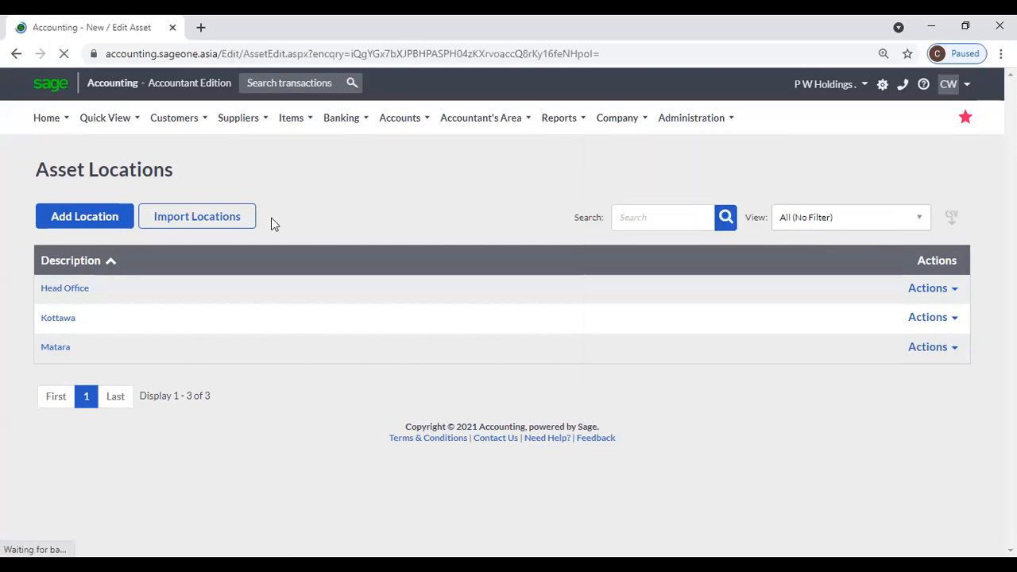
click(755, 296)
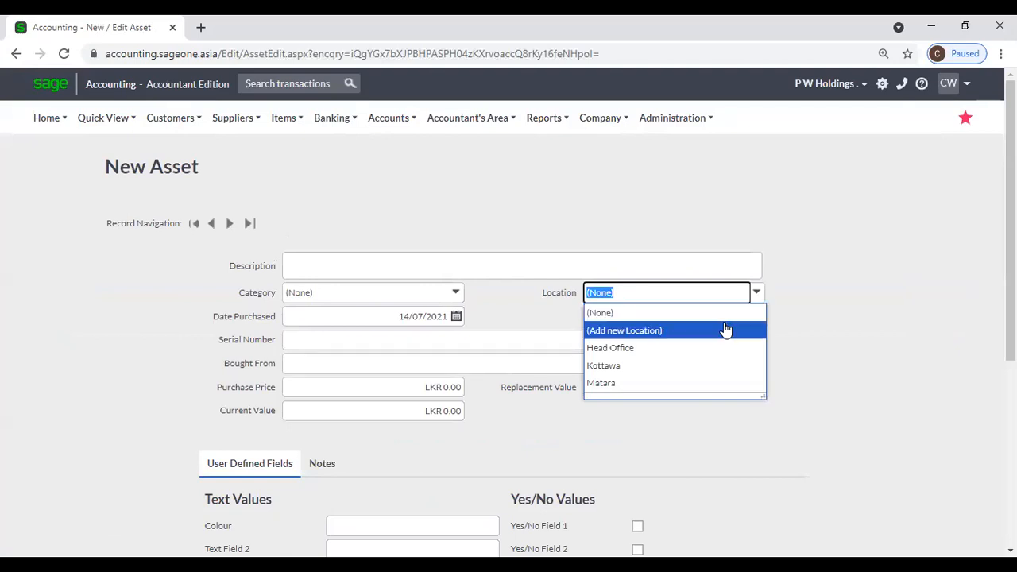
click(690, 331)
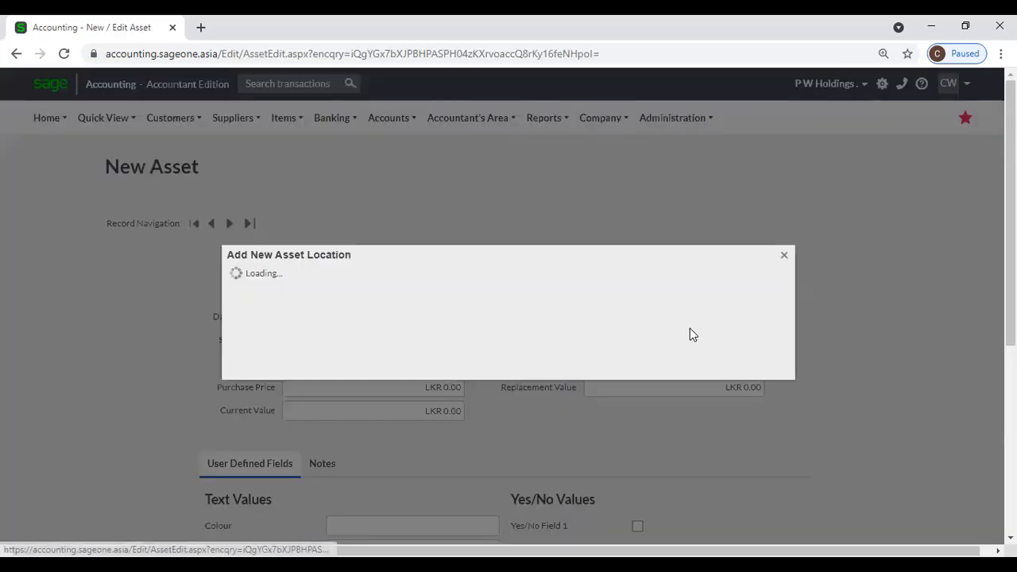
click(785, 256)
Step: Generate the asset register report from the company's asset features and review it
click(600, 119)
mouse_move(606, 223)
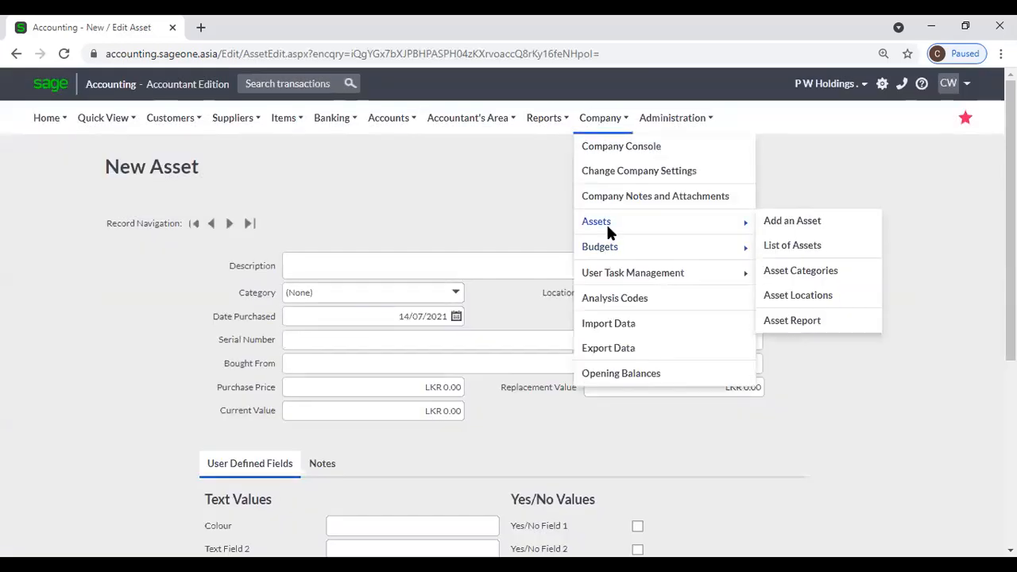
click(810, 321)
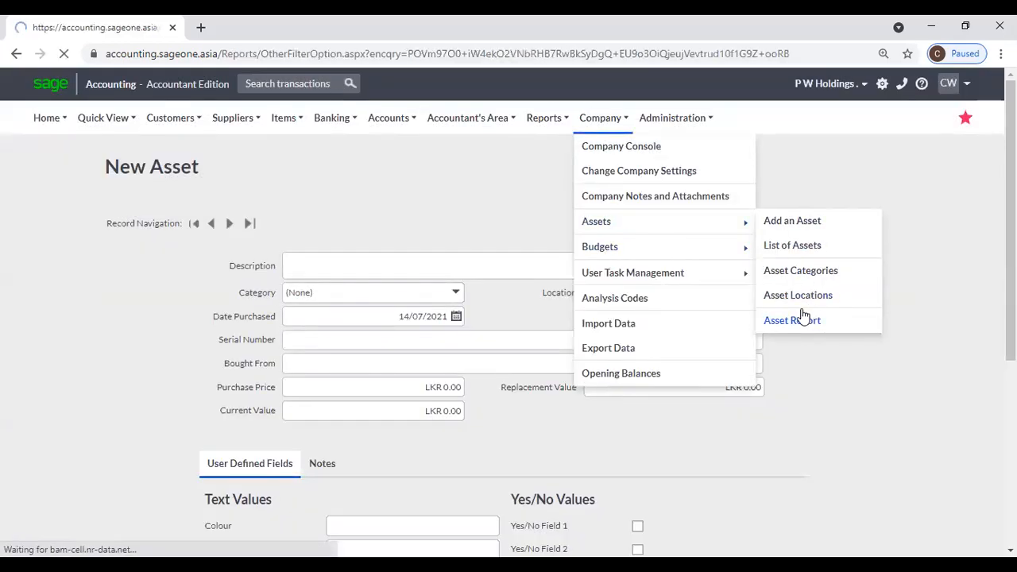
click(433, 477)
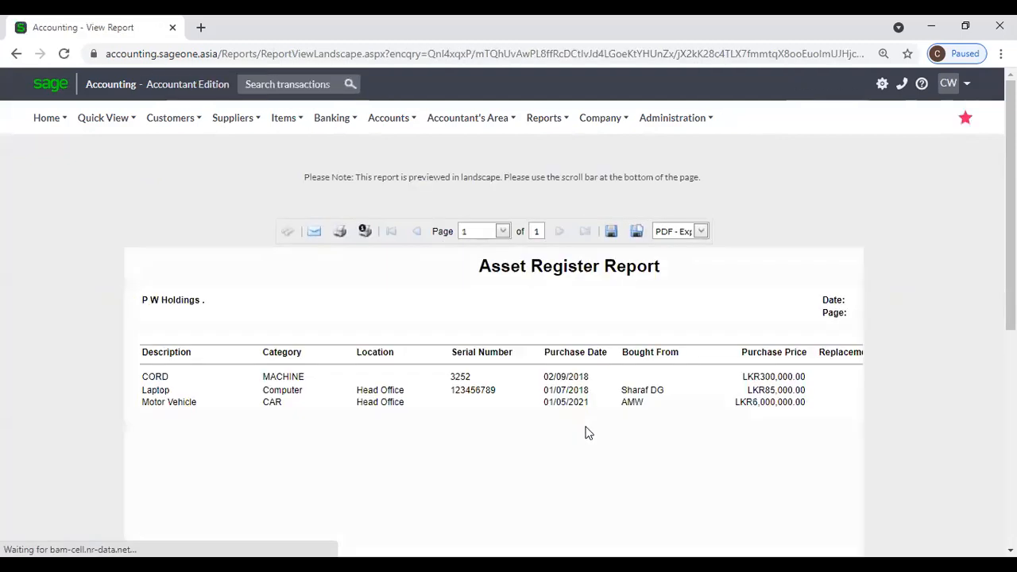
scroll(585, 477, down, 10)
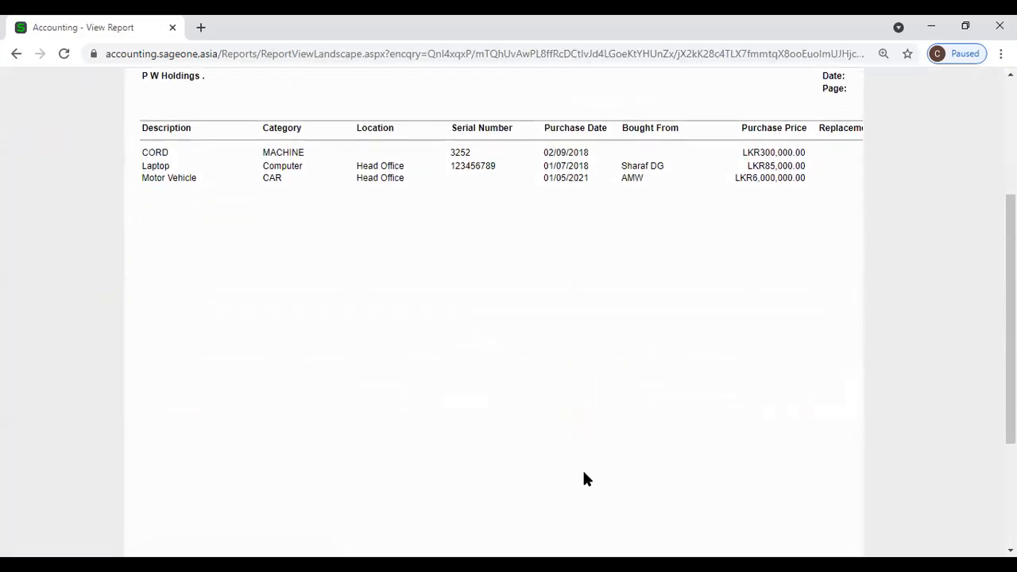
scroll(584, 477, up, 5)
scroll(585, 477, up, 3)
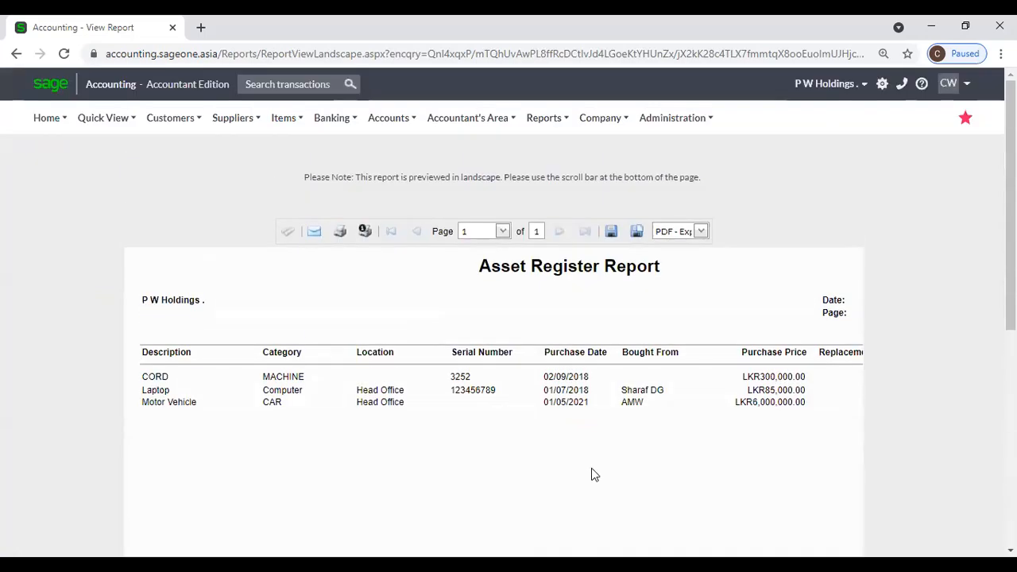
Step: Start adding a new budget from the company's budget features
click(597, 118)
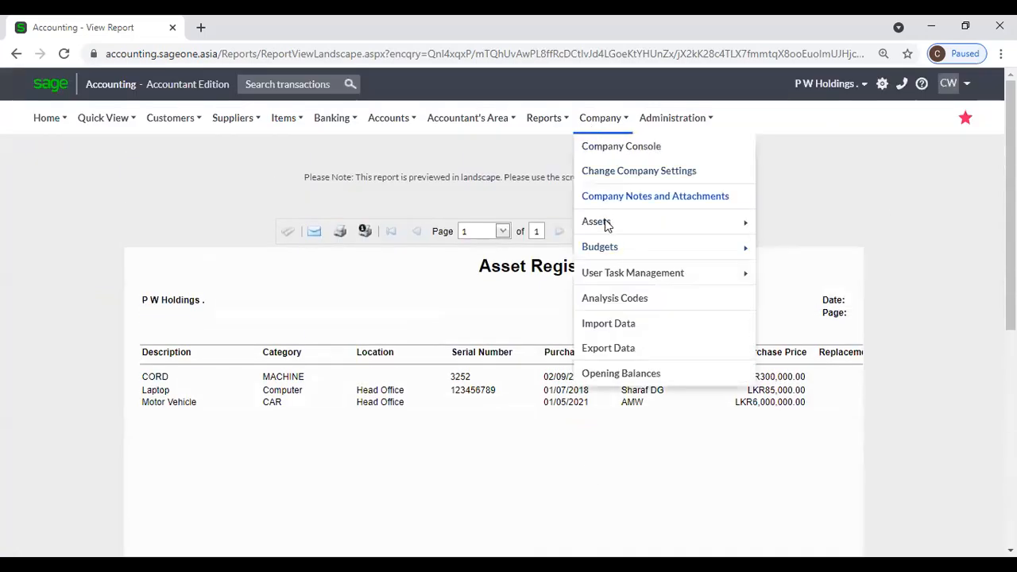
mouse_move(606, 221)
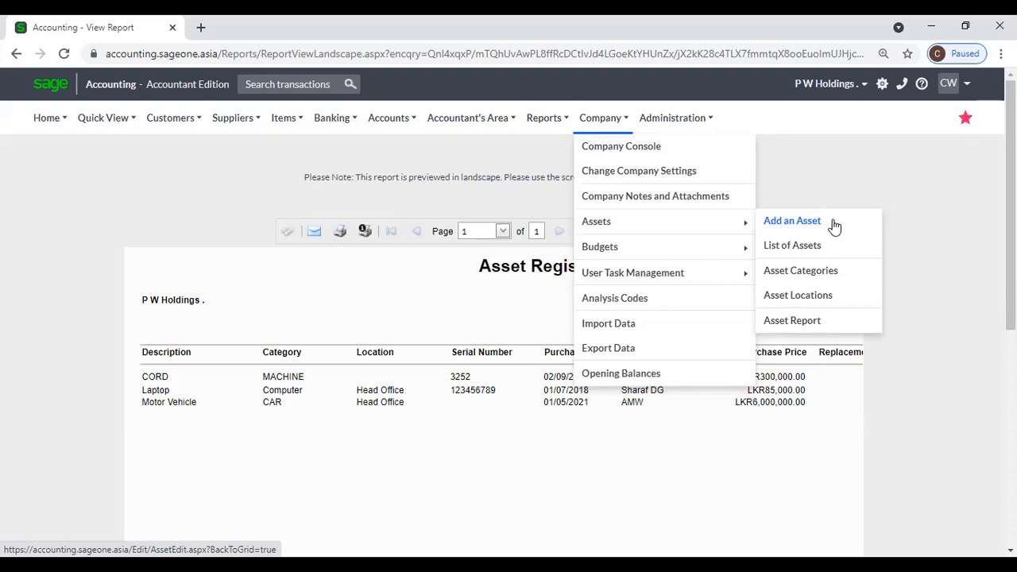
mouse_move(738, 246)
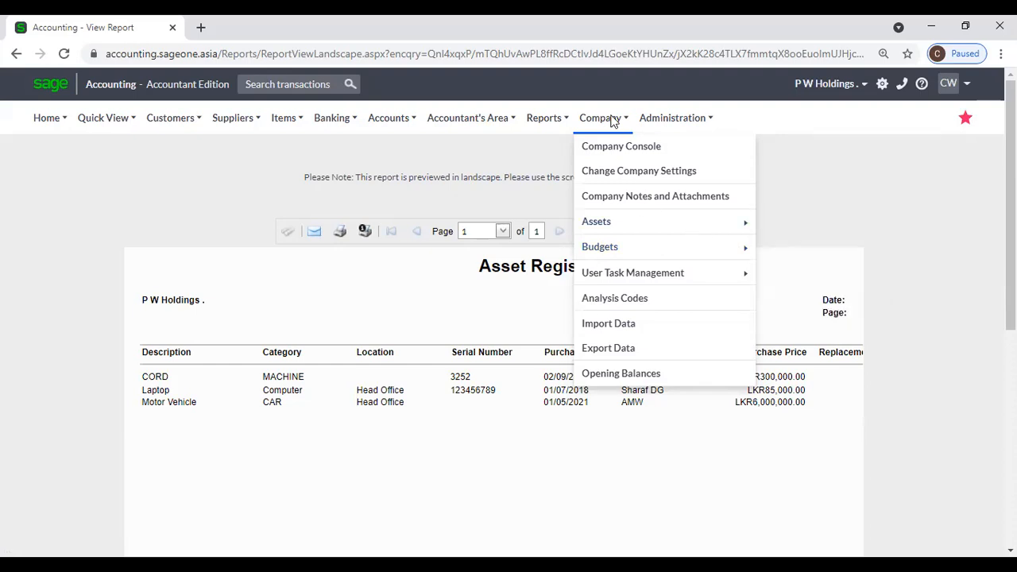
mouse_move(638, 241)
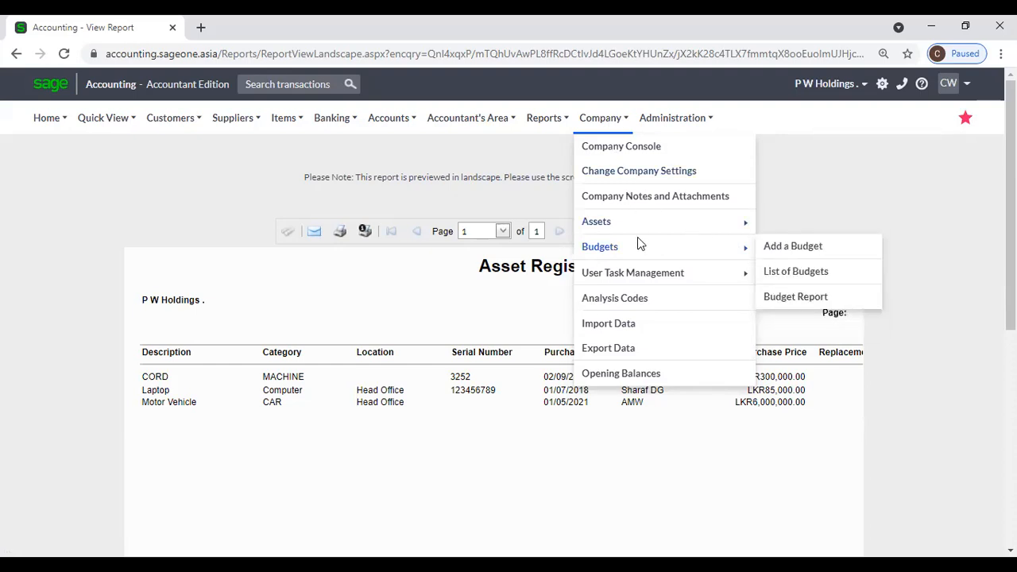
click(816, 249)
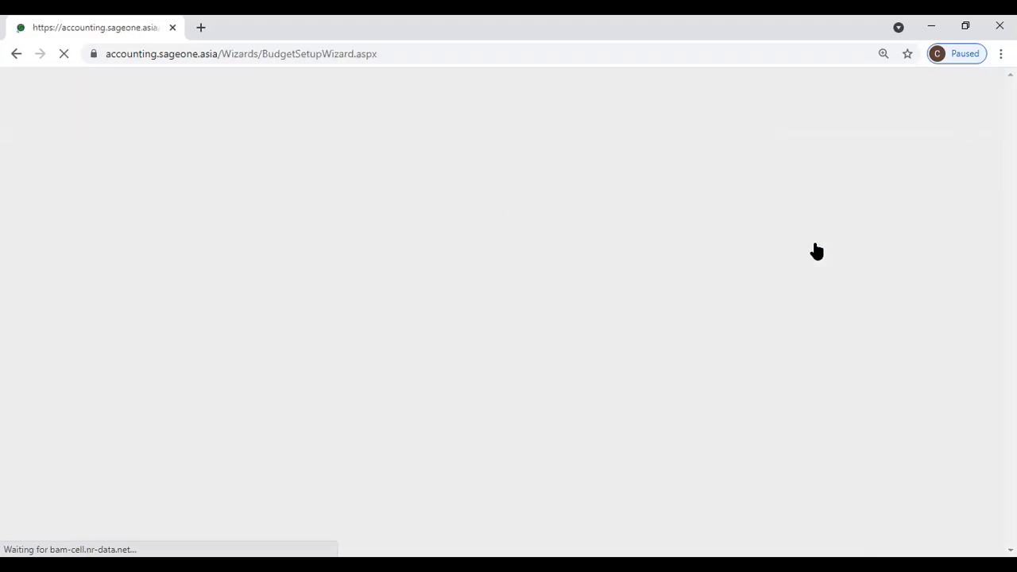
Step: Name the new budget RUH 3 and check the budget year options, keeping This Year
scroll(771, 269, down, 1)
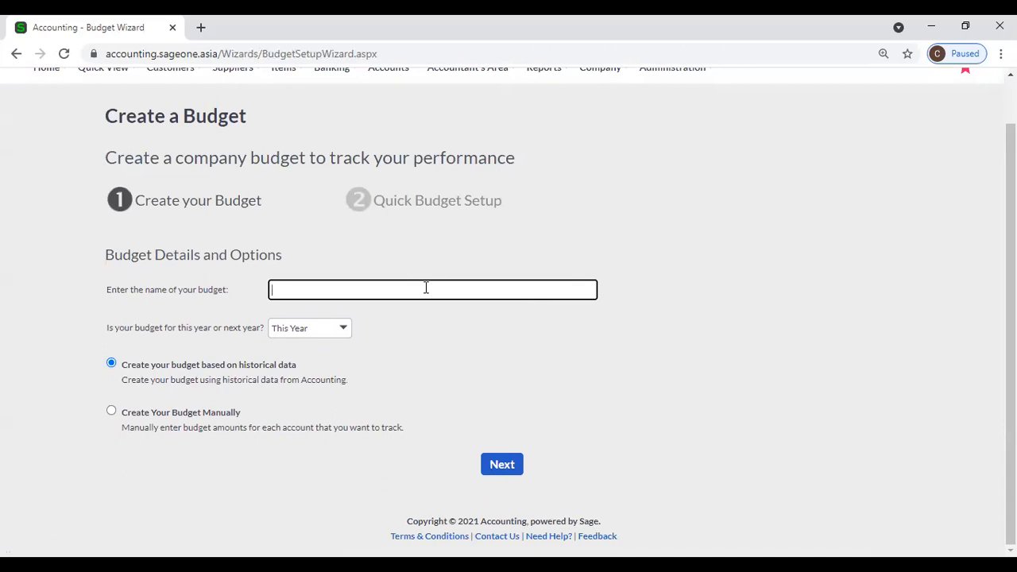
text(RUH)
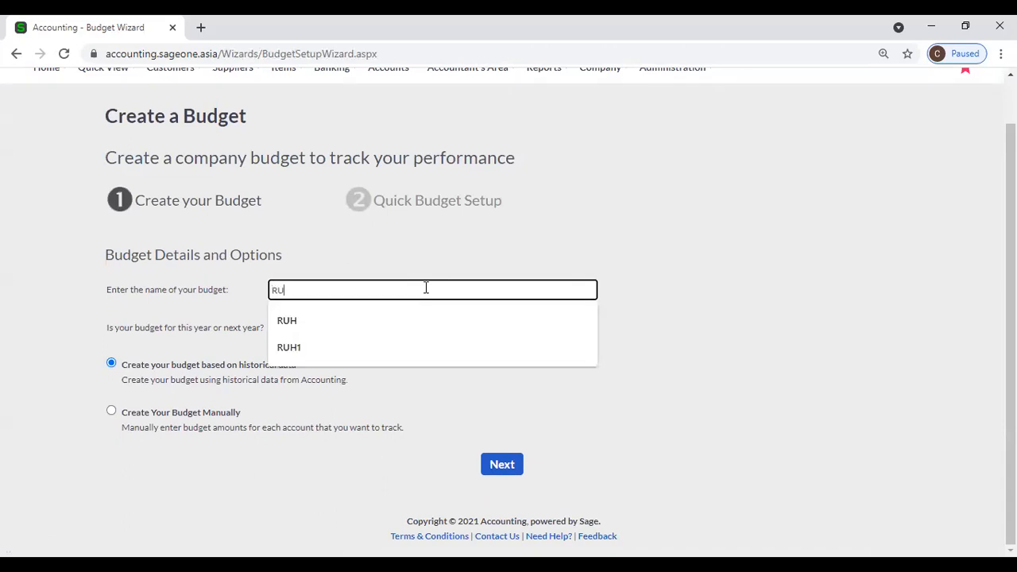
text( 3)
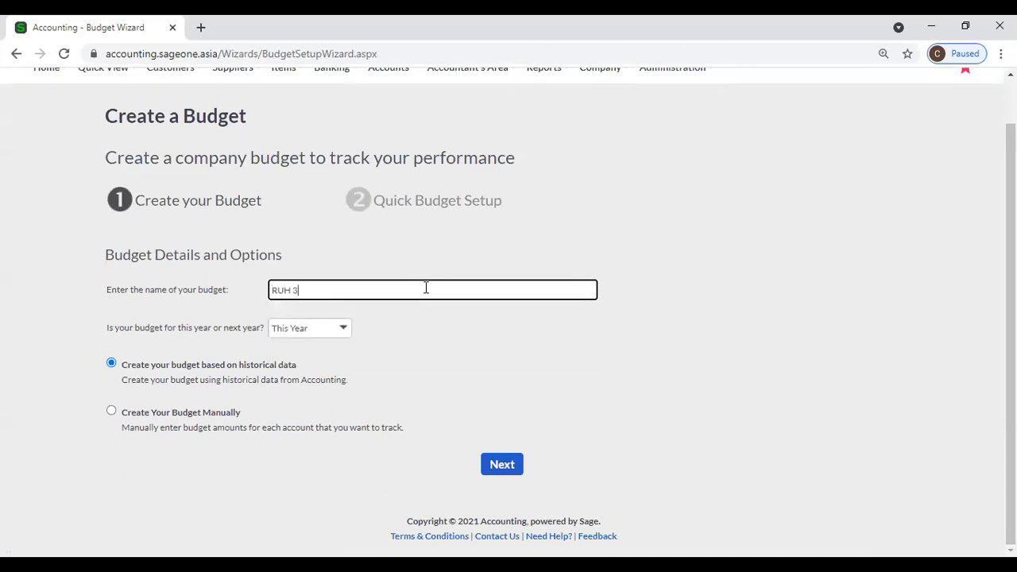
click(428, 359)
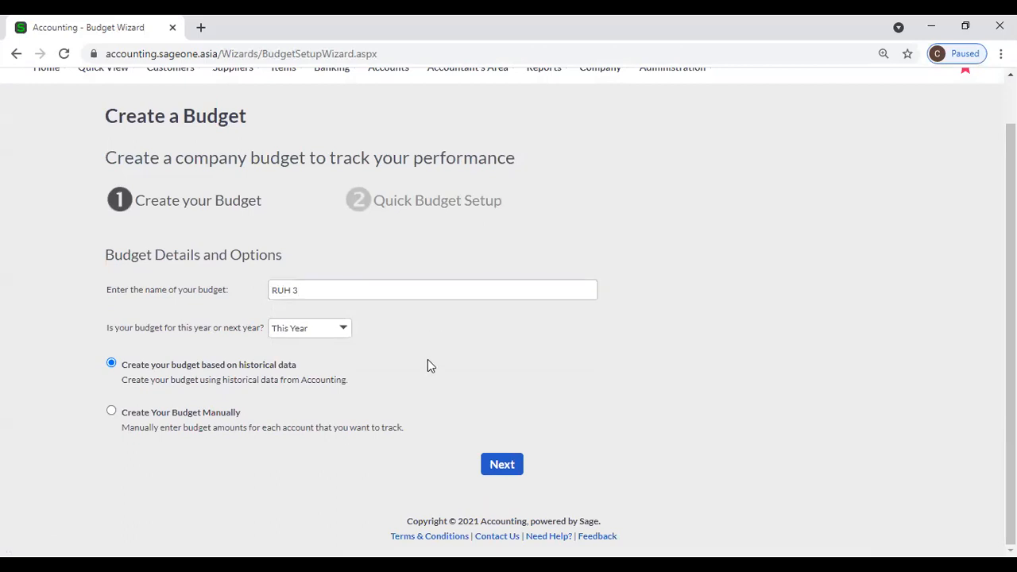
click(343, 329)
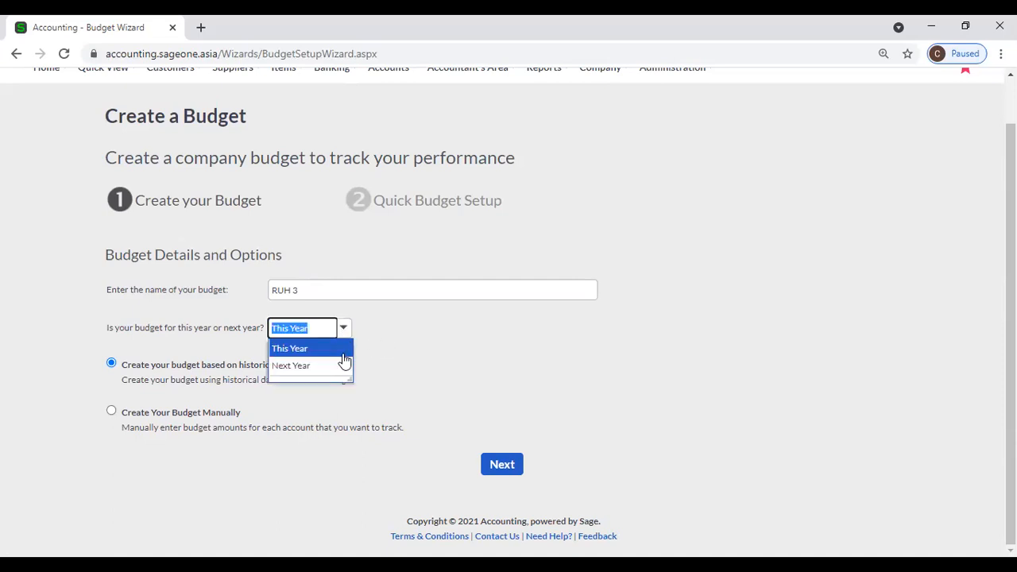
click(386, 347)
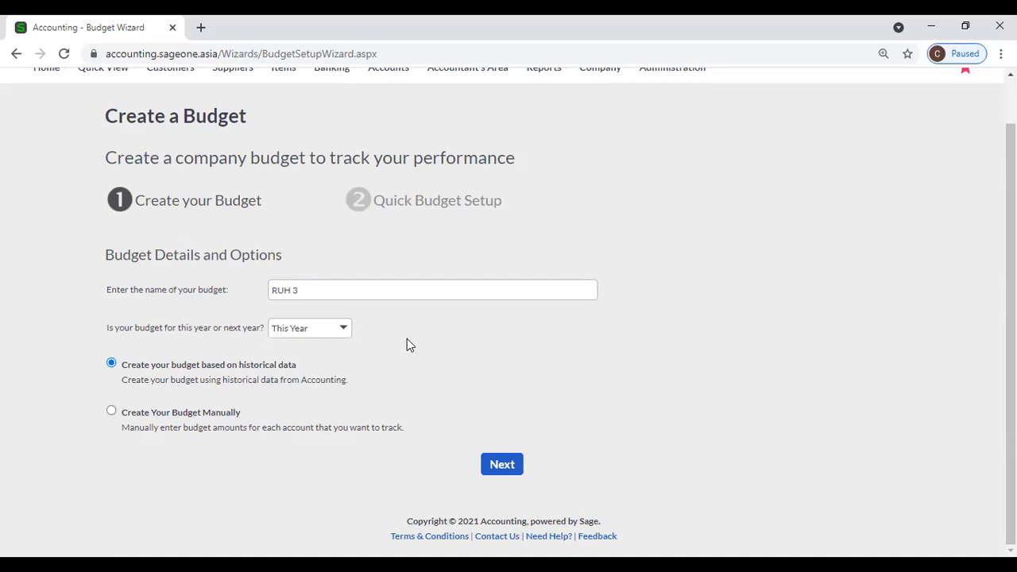
click(345, 332)
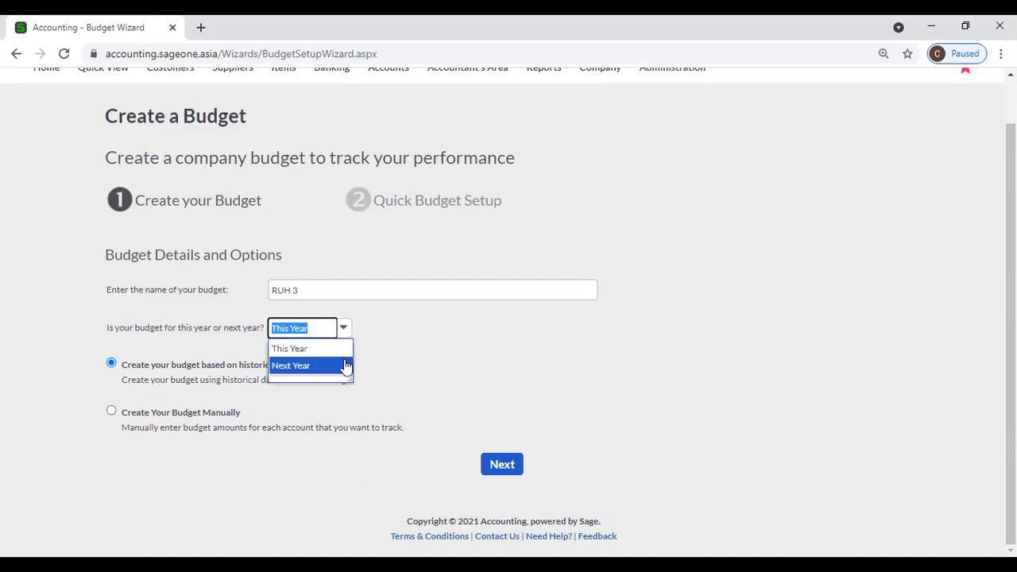
click(419, 350)
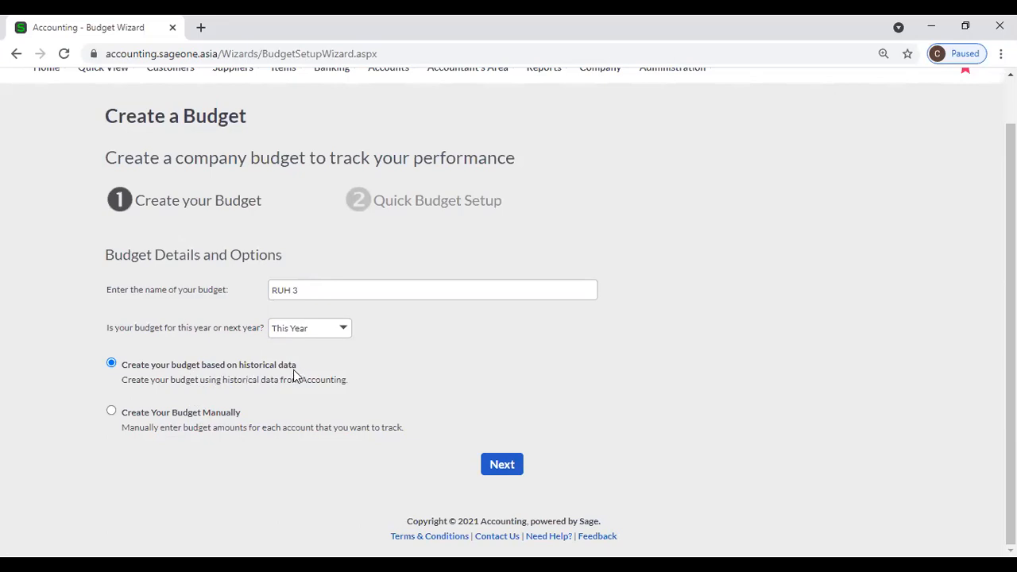
Step: Compare the historical-data and manual creation options, and create the budget with the manual option
click(111, 411)
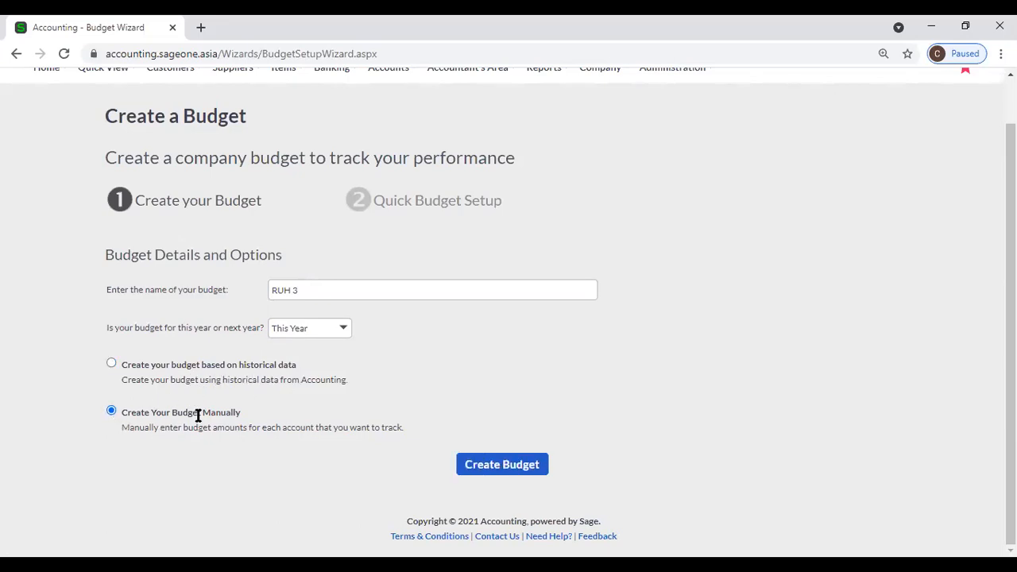
click(110, 365)
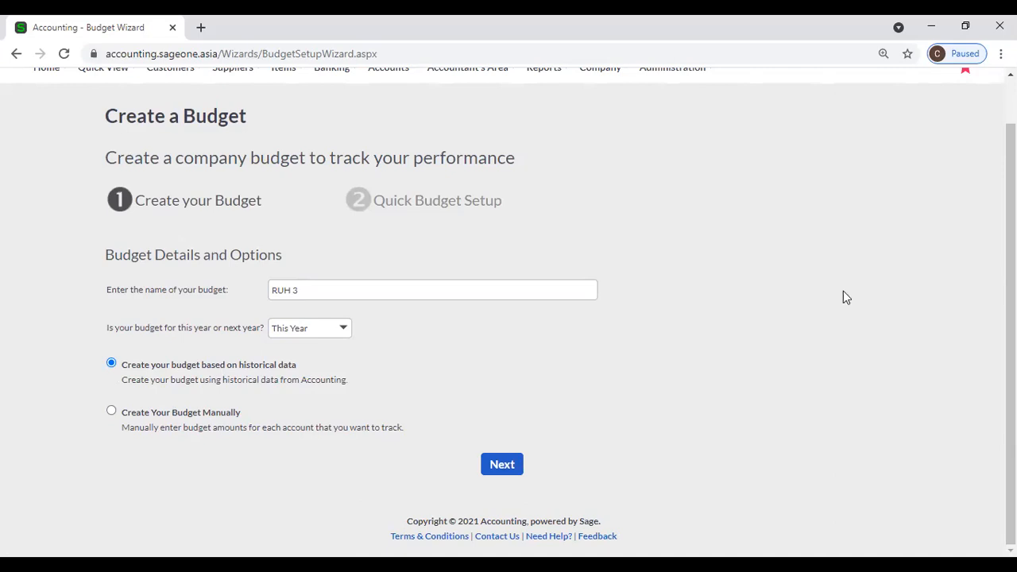
click(1002, 54)
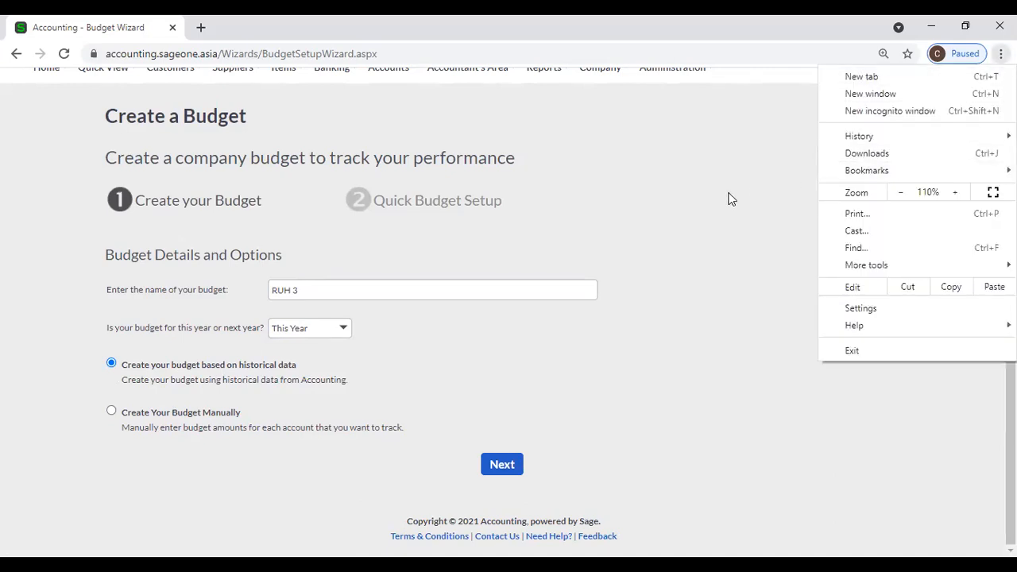
click(740, 200)
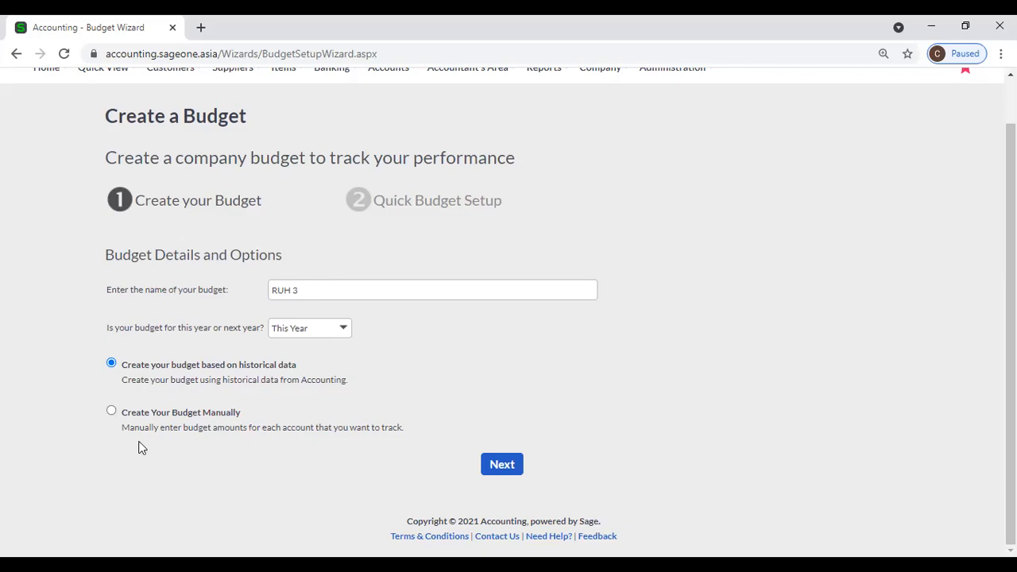
click(111, 413)
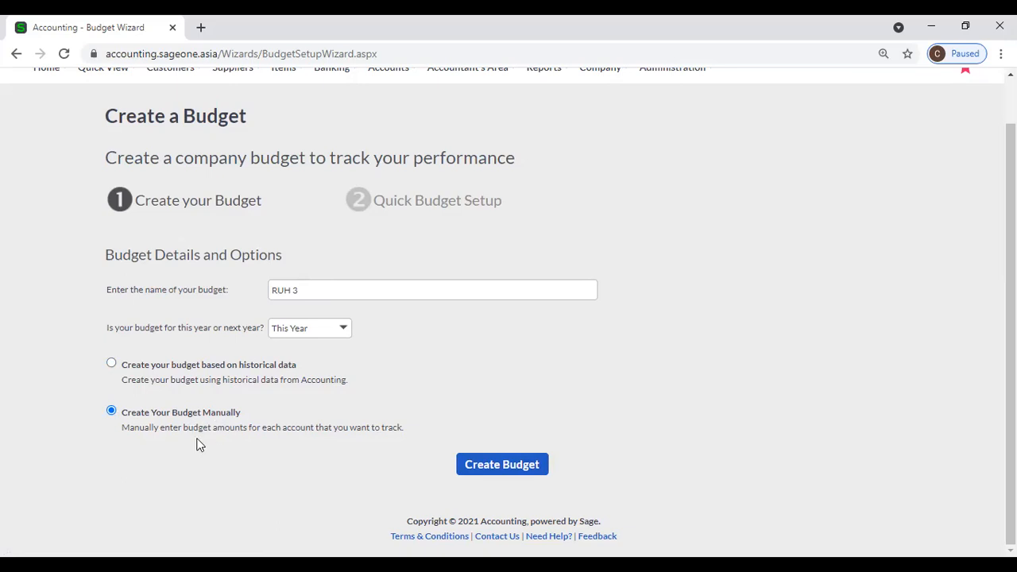
click(513, 475)
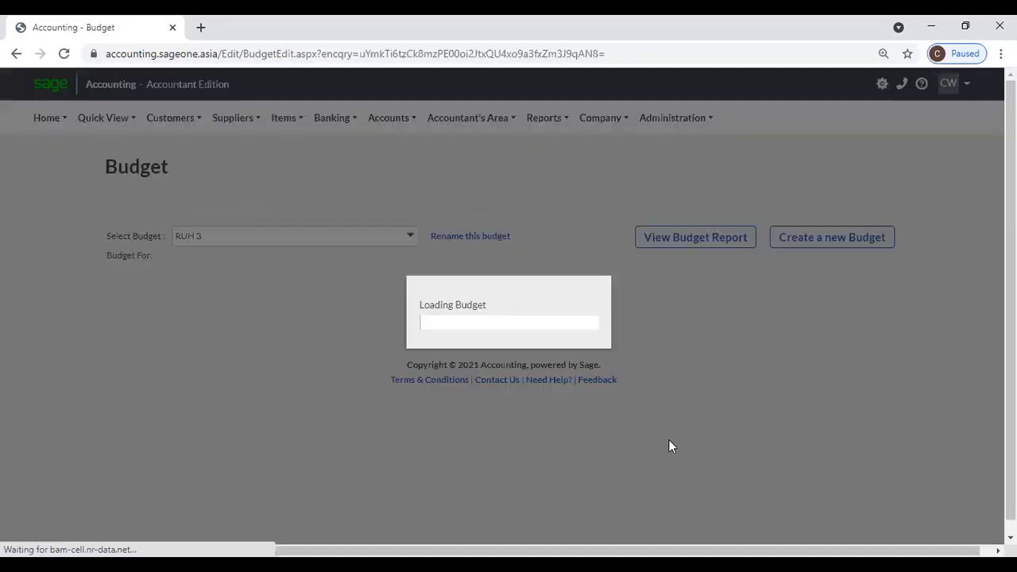
Step: Examine the account rows of the monthly budget grid, covering Sales, Cost of Sales, Other Income and Expenses
scroll(670, 443, down, 2)
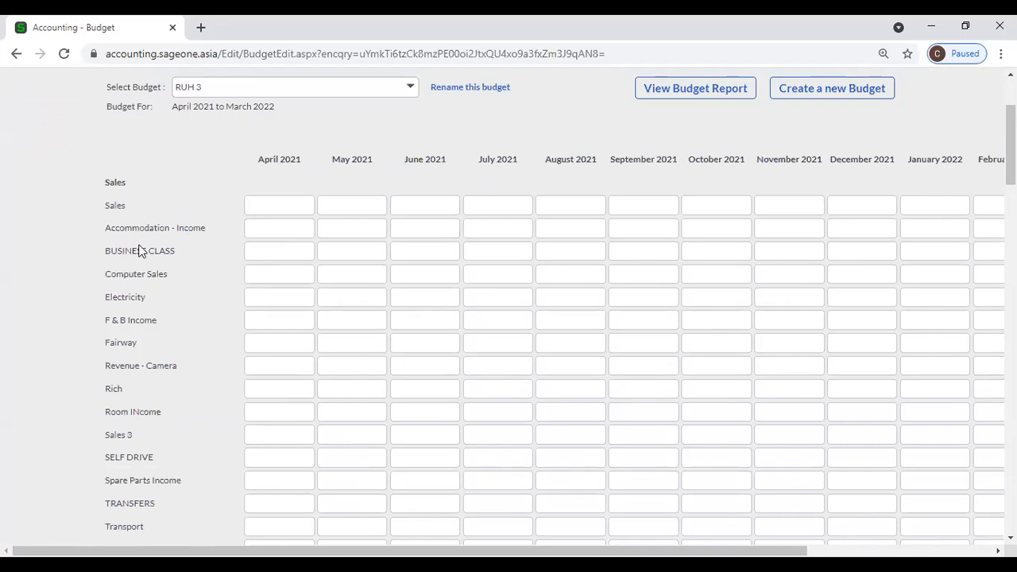
scroll(157, 380, down, 7)
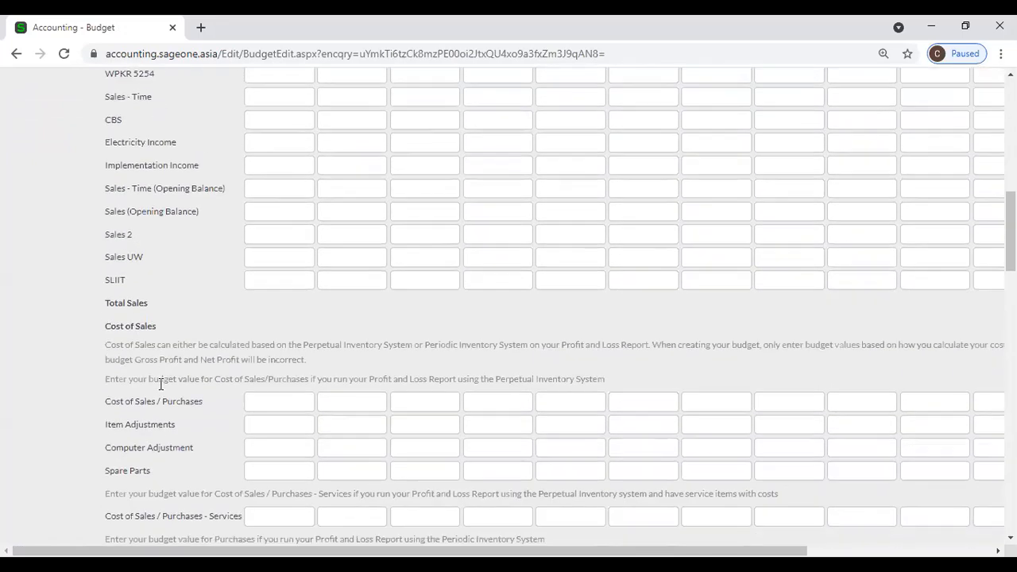
scroll(161, 384, down, 7)
scroll(161, 384, up, 4)
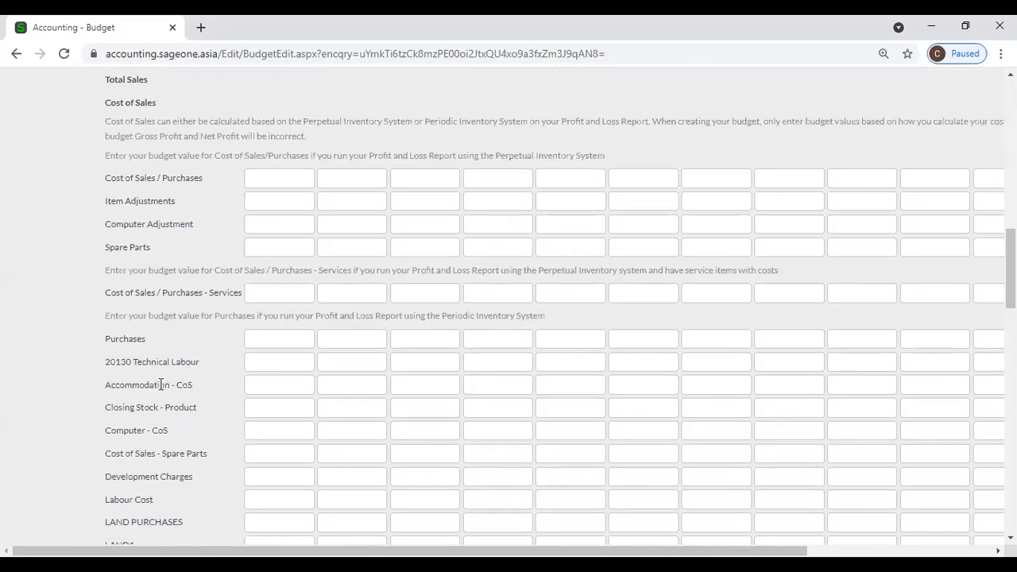
scroll(161, 385, down, 4)
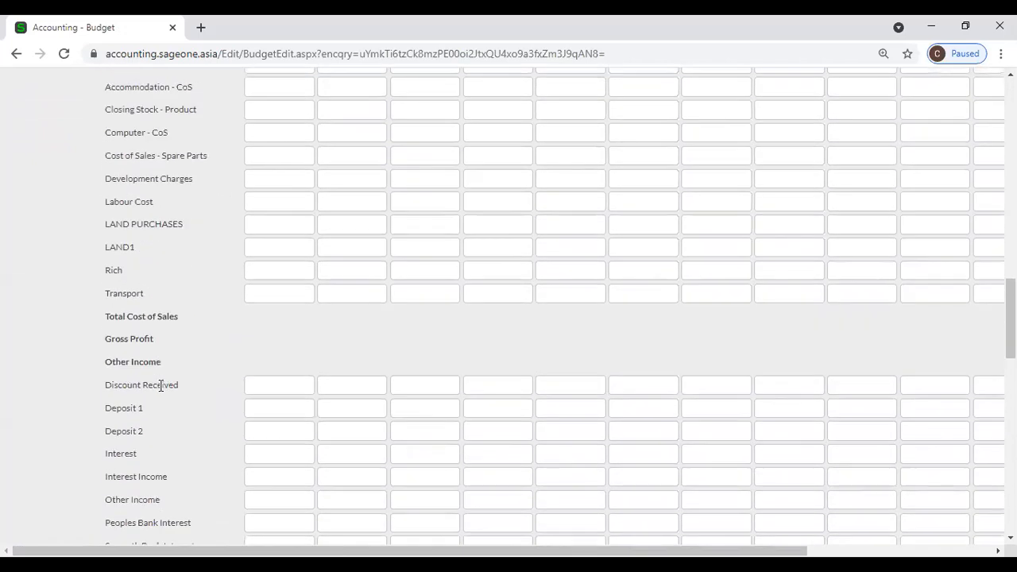
scroll(162, 384, down, 4)
scroll(162, 384, down, 10)
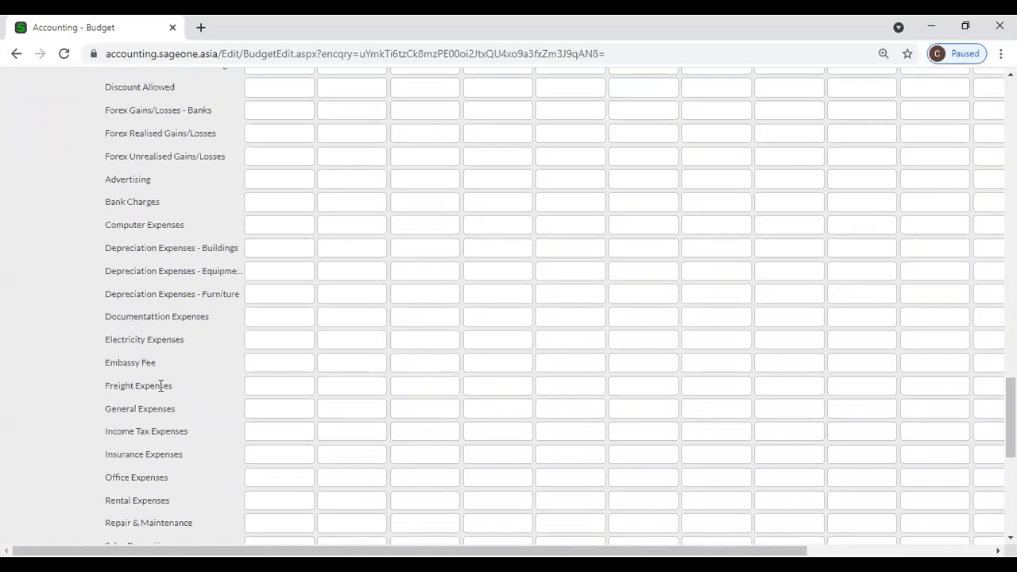
scroll(164, 386, up, 4)
scroll(165, 385, up, 15)
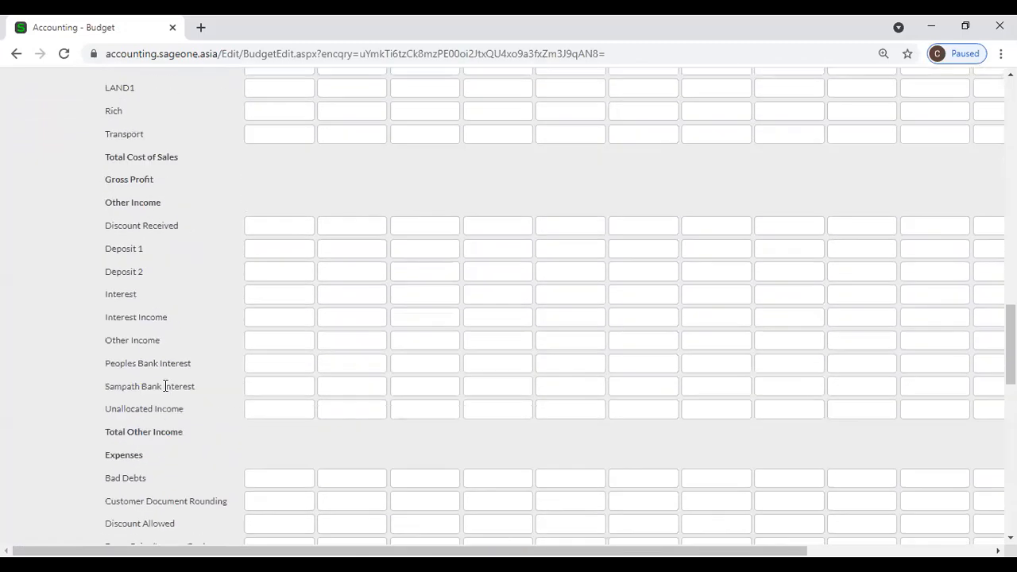
scroll(165, 387, up, 2)
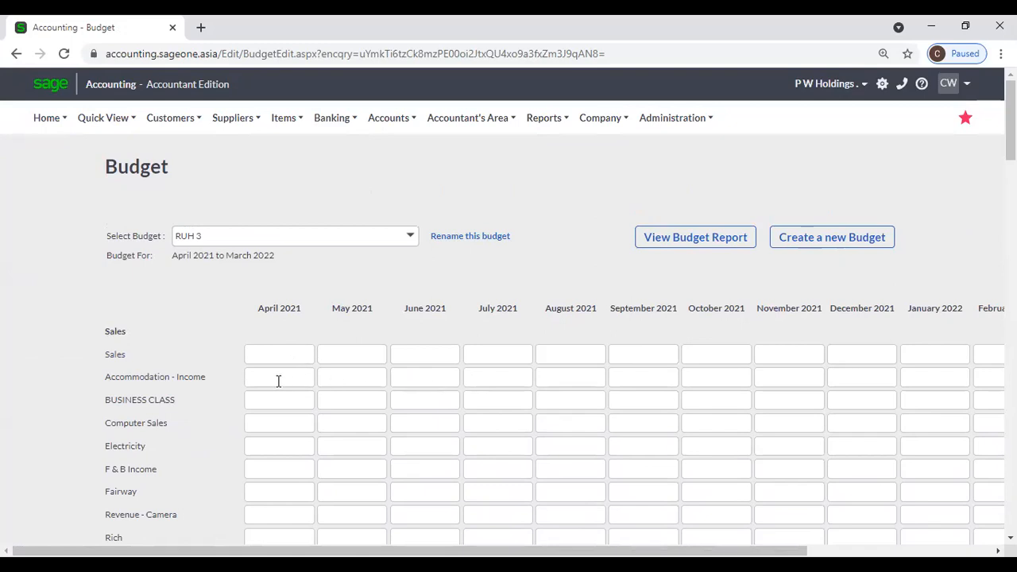
Step: Set the April 2021 budget to 100,000 for Sales and 200,000 for Accommodation - Income
click(273, 356)
text(1)
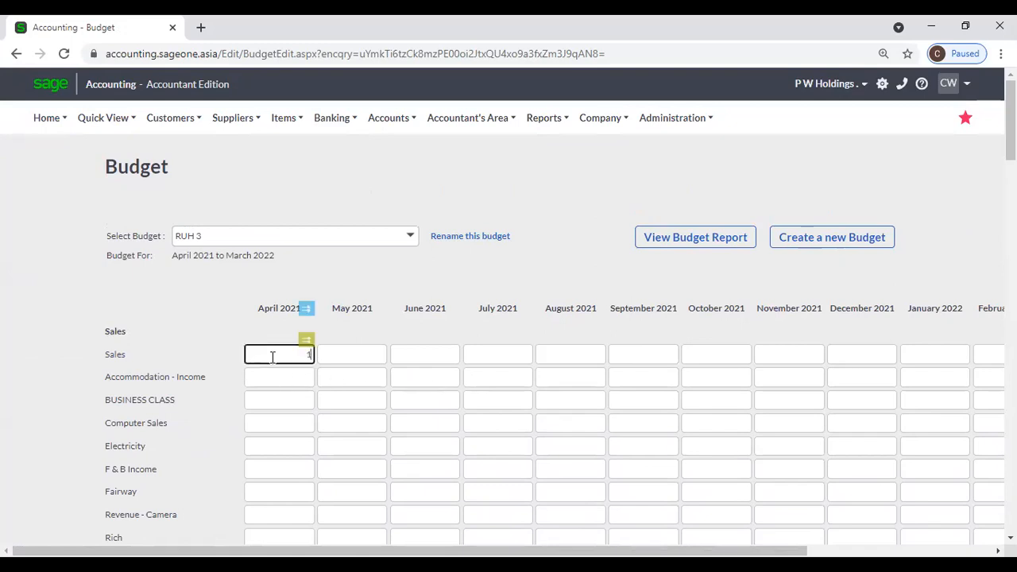
text(00,000)
click(361, 301)
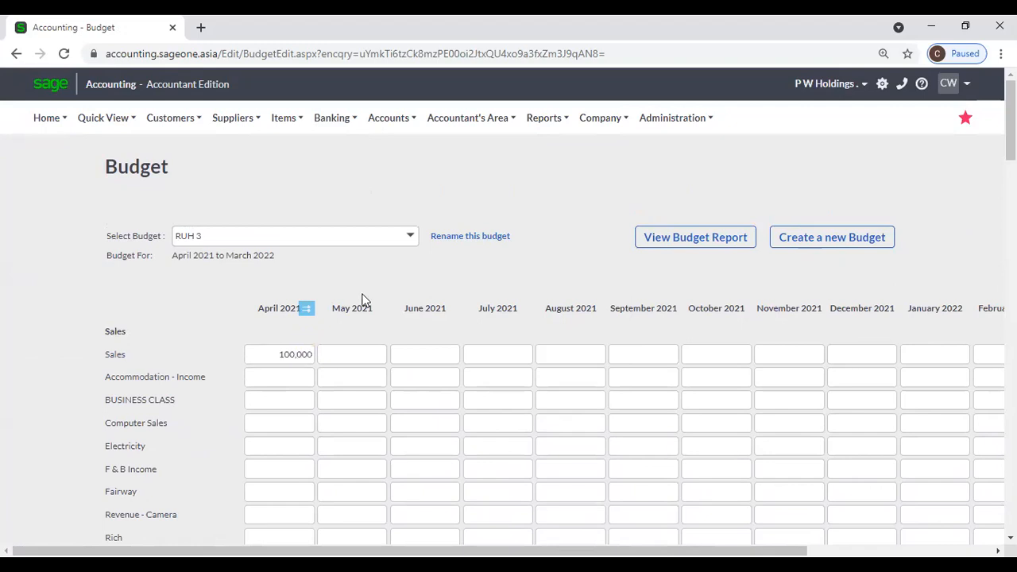
click(296, 379)
text(20000)
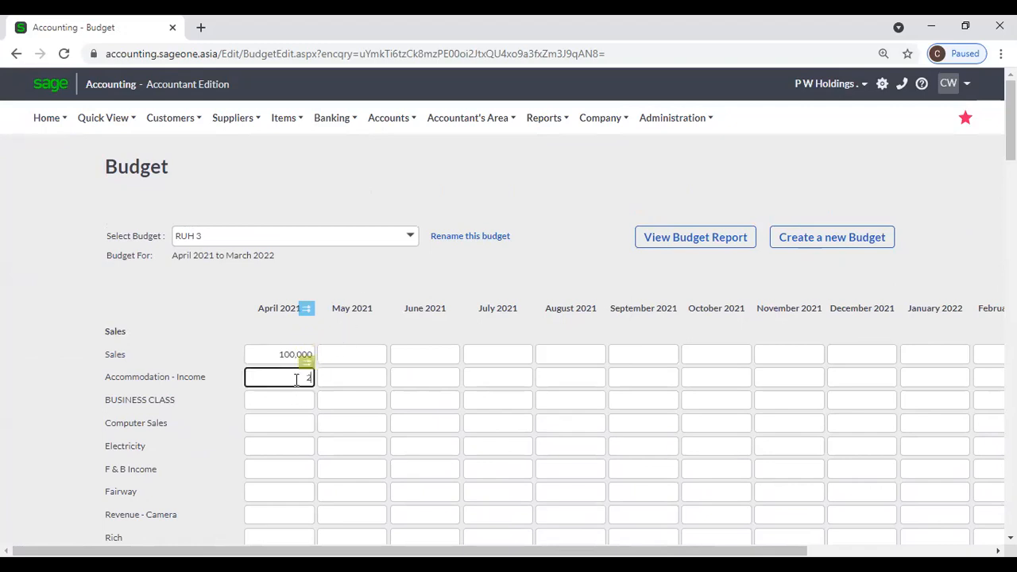
click(334, 267)
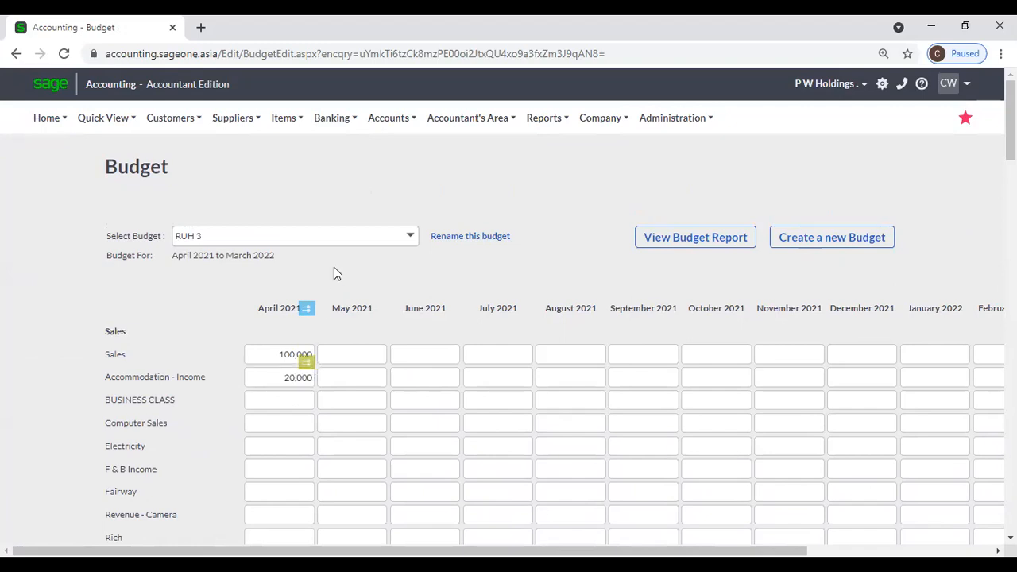
click(314, 377)
text(200000)
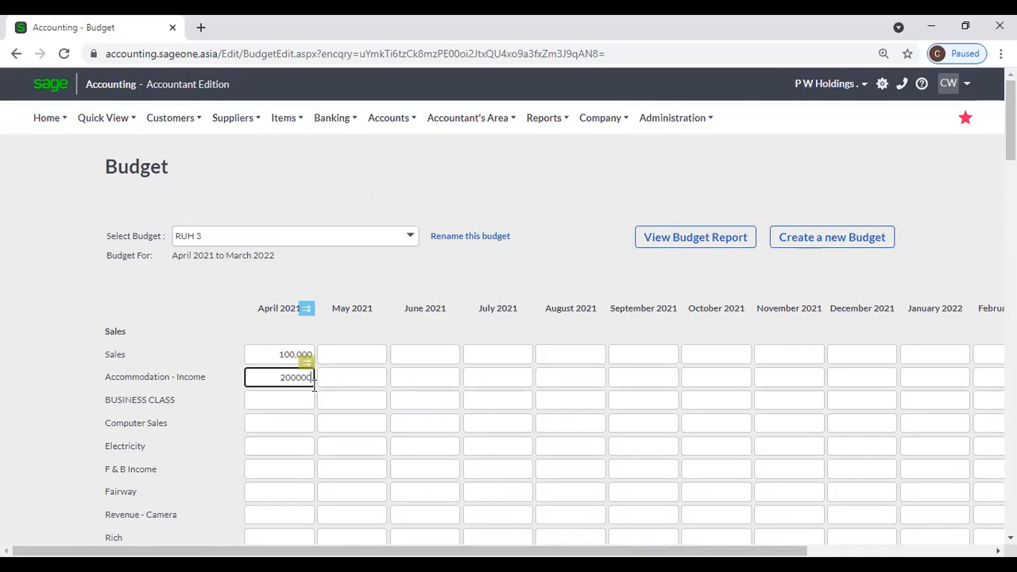
click(354, 280)
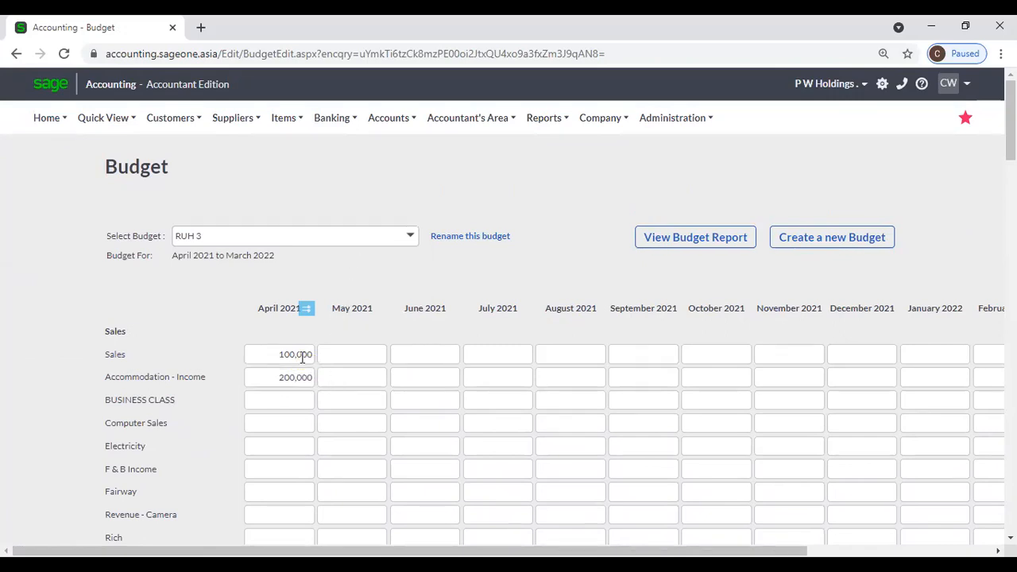
Step: Copy the April 2021 budget values of all accounts across to each month going forward, without adjustment
click(302, 354)
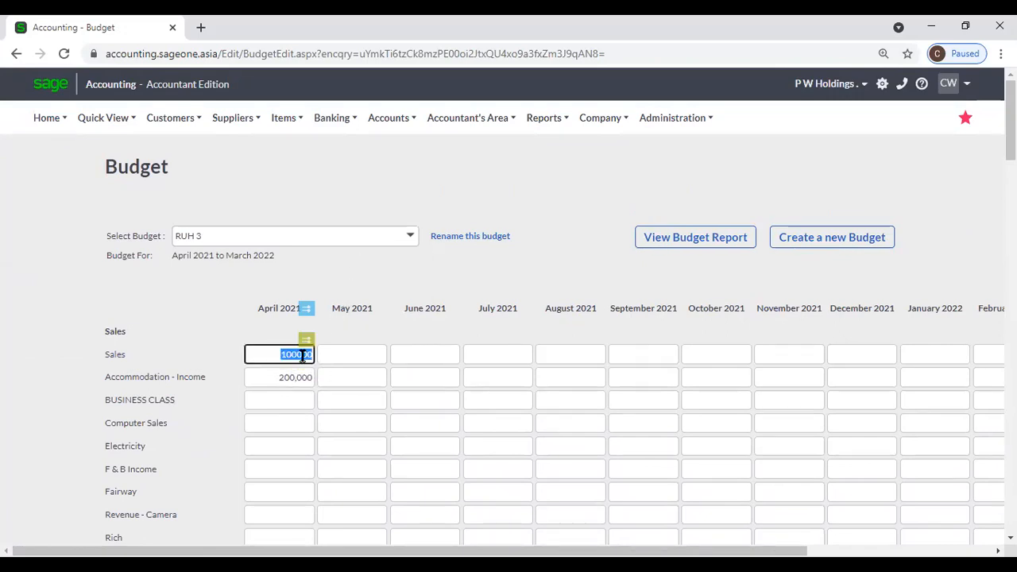
click(307, 311)
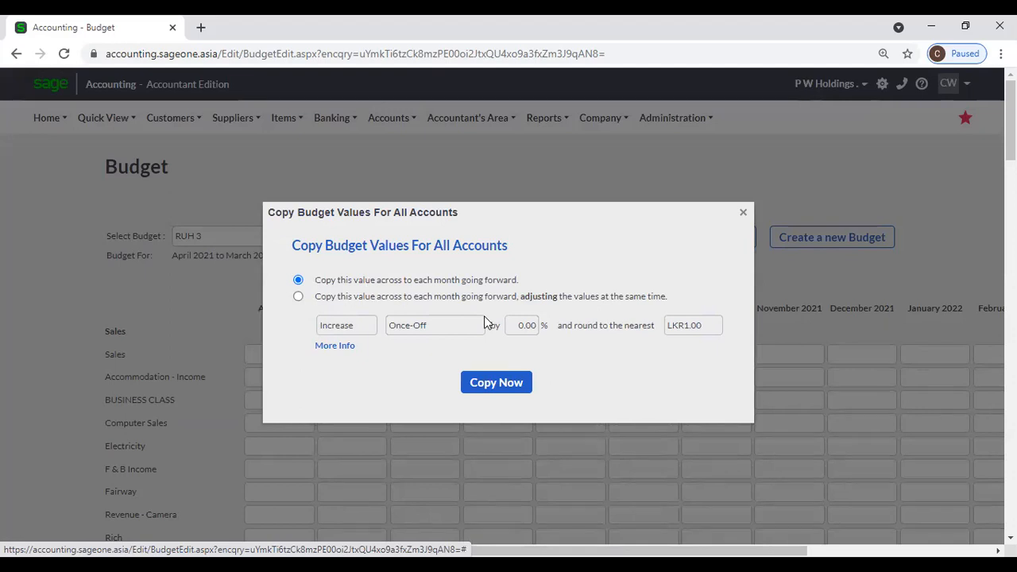
click(496, 385)
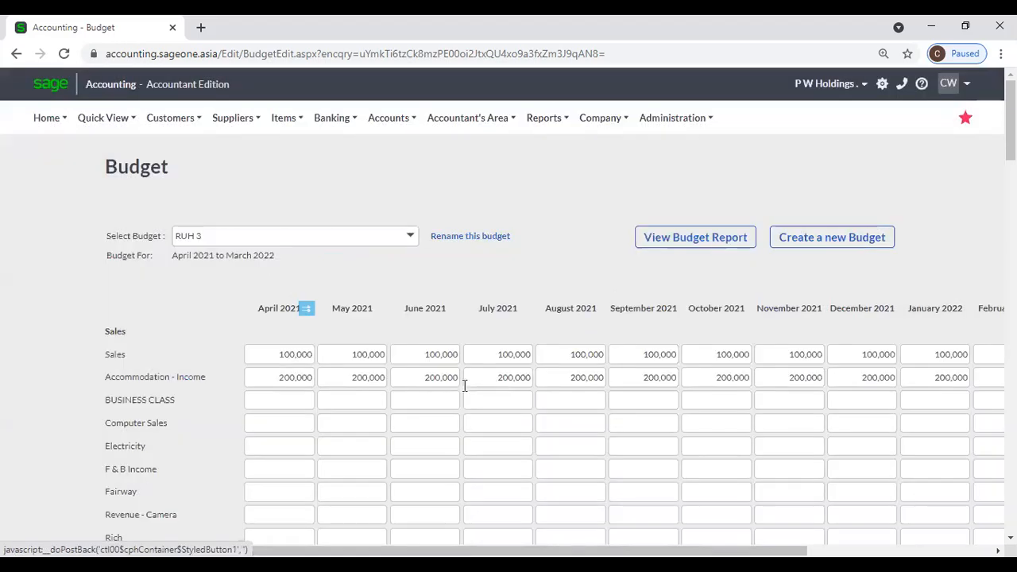
Step: Set the April 2021 budget for BUSINESS CLASS to 100,000 and copy it across to each following month for that account only
click(297, 400)
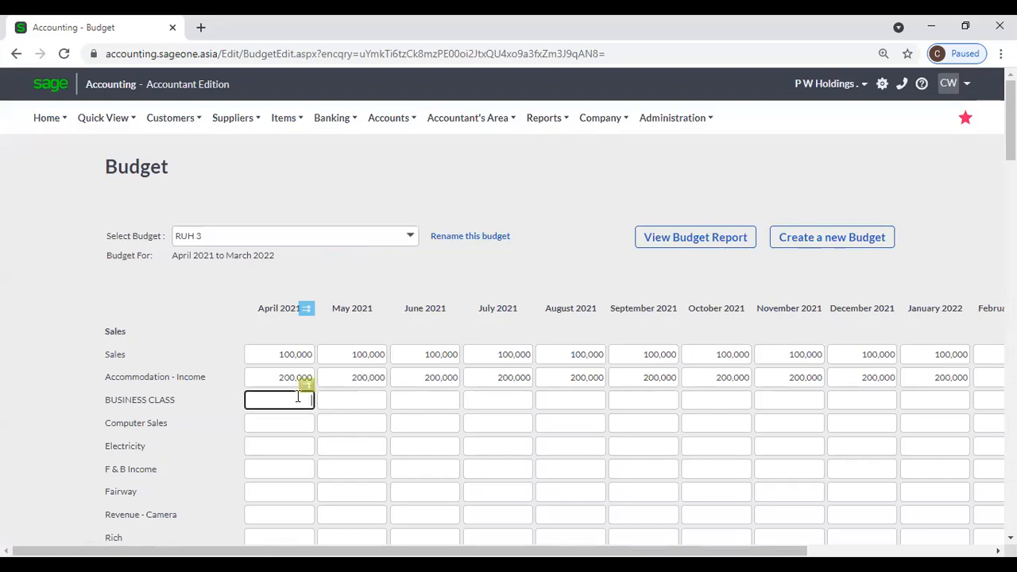
text(100000)
click(247, 294)
click(307, 401)
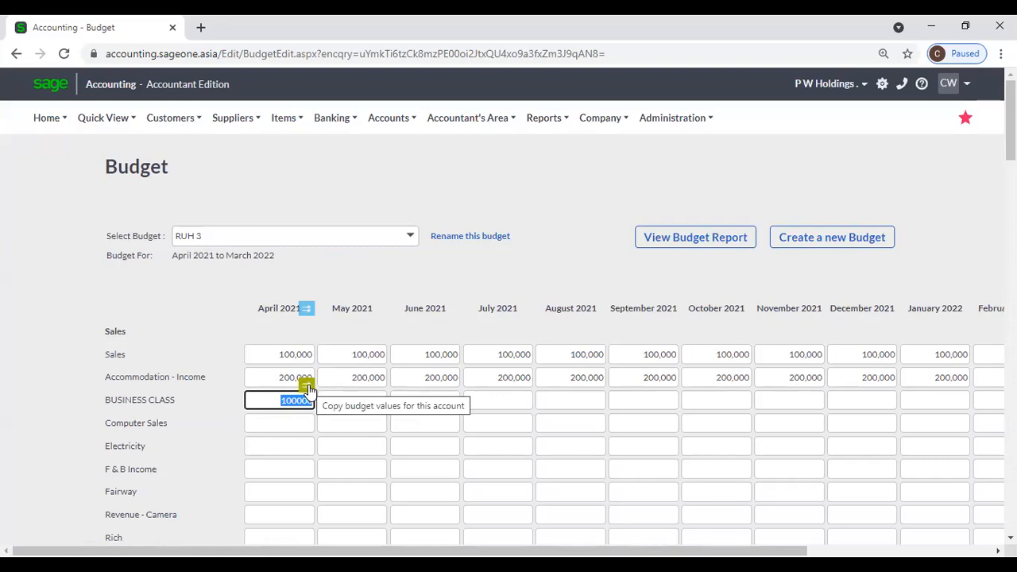
click(309, 389)
click(301, 398)
click(304, 389)
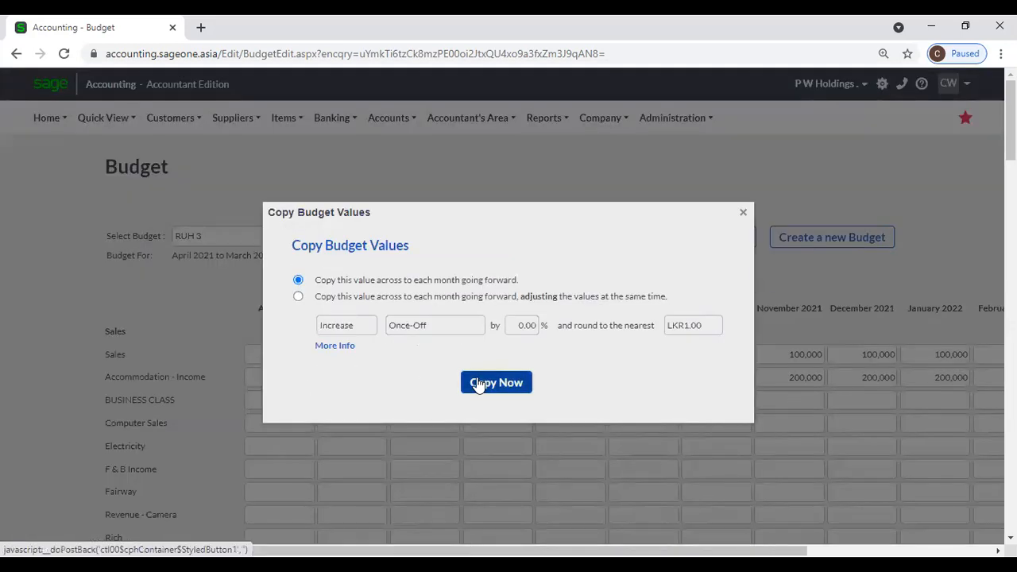
click(477, 384)
click(267, 429)
click(310, 411)
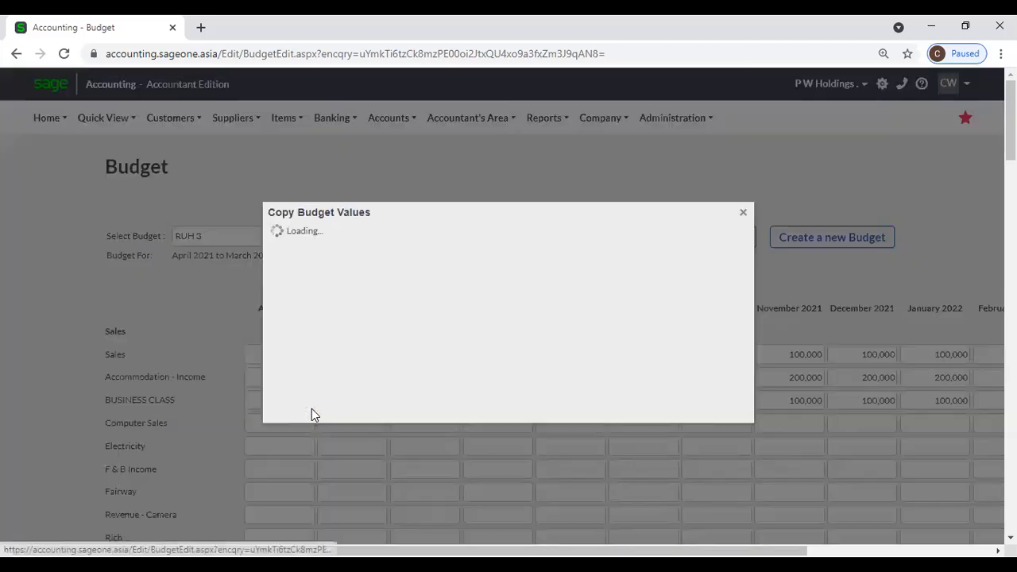
click(743, 213)
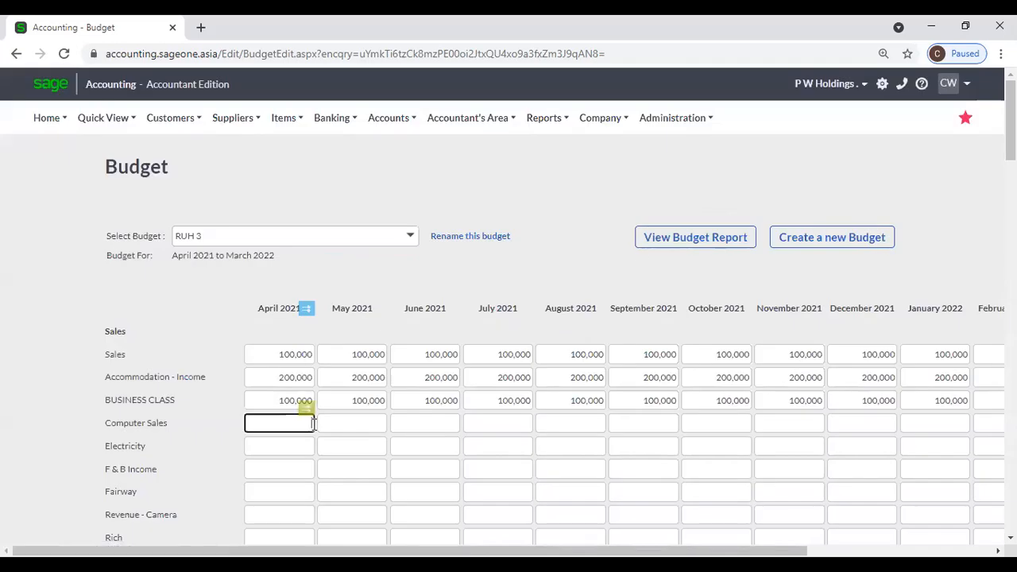
Step: Set the April 2021 budget for Computer Sales to 100,000
text(100000)
click(149, 313)
click(303, 422)
Step: Copy the April 2021 Computer Sales budget across to each following month, adjusting it with a 10% increase every quarter
click(305, 409)
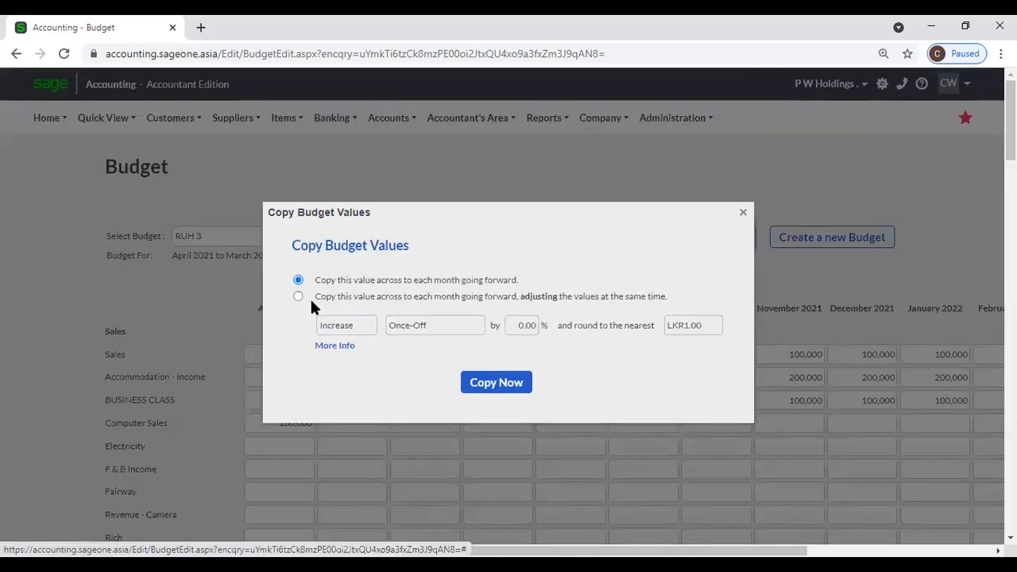
click(298, 296)
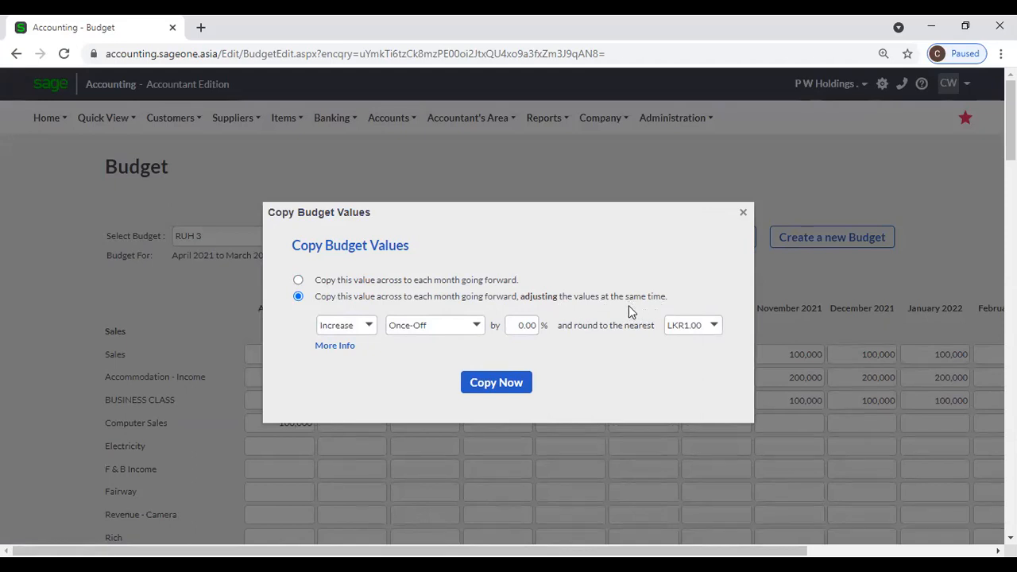
click(369, 328)
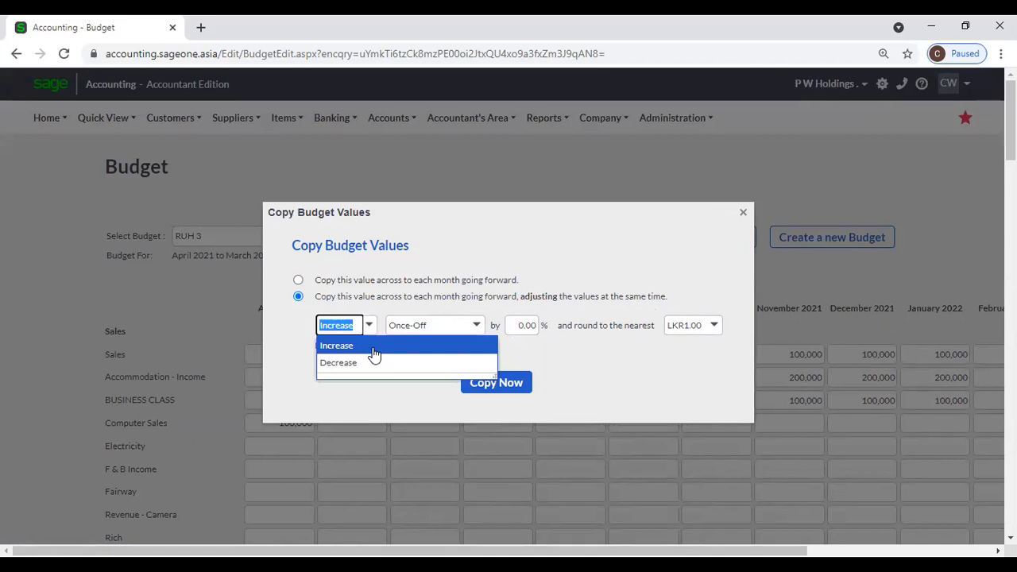
click(373, 348)
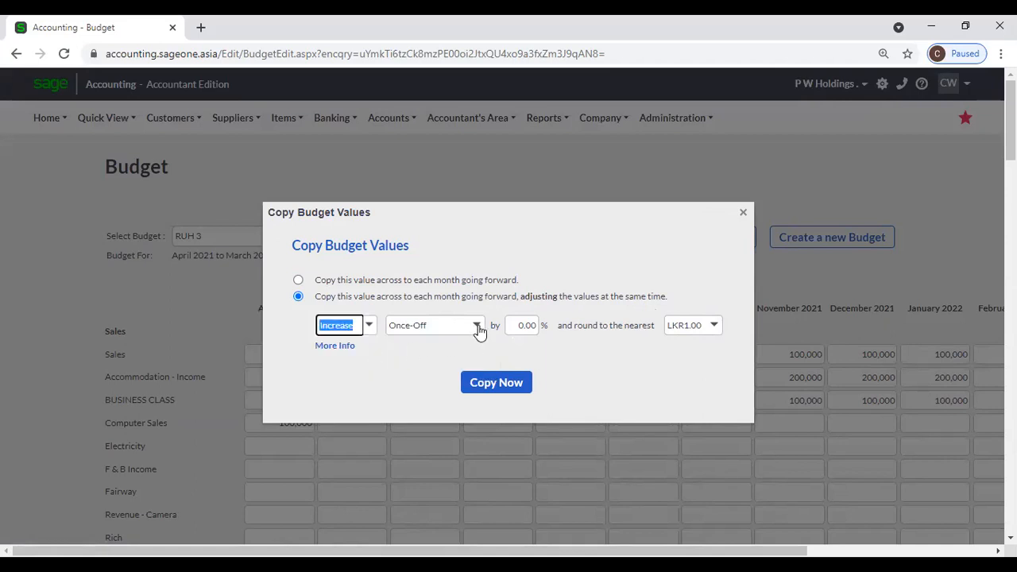
click(478, 328)
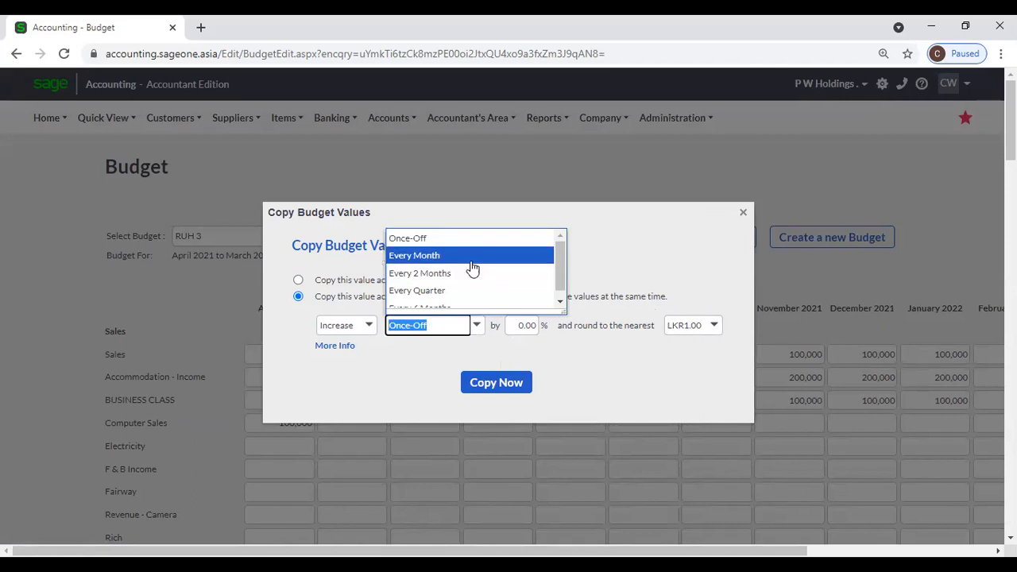
scroll(472, 291, down, 1)
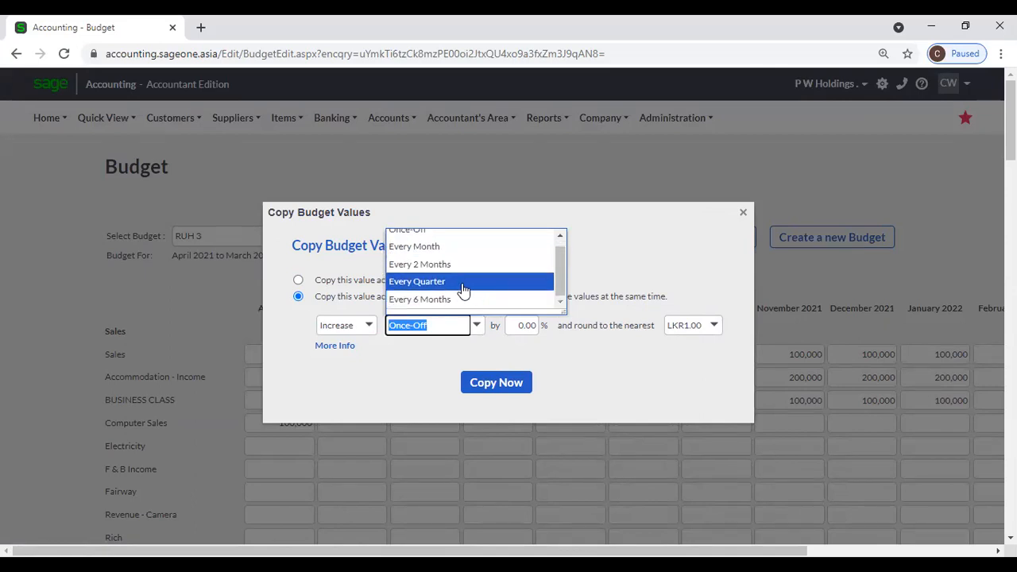
click(465, 286)
click(514, 324)
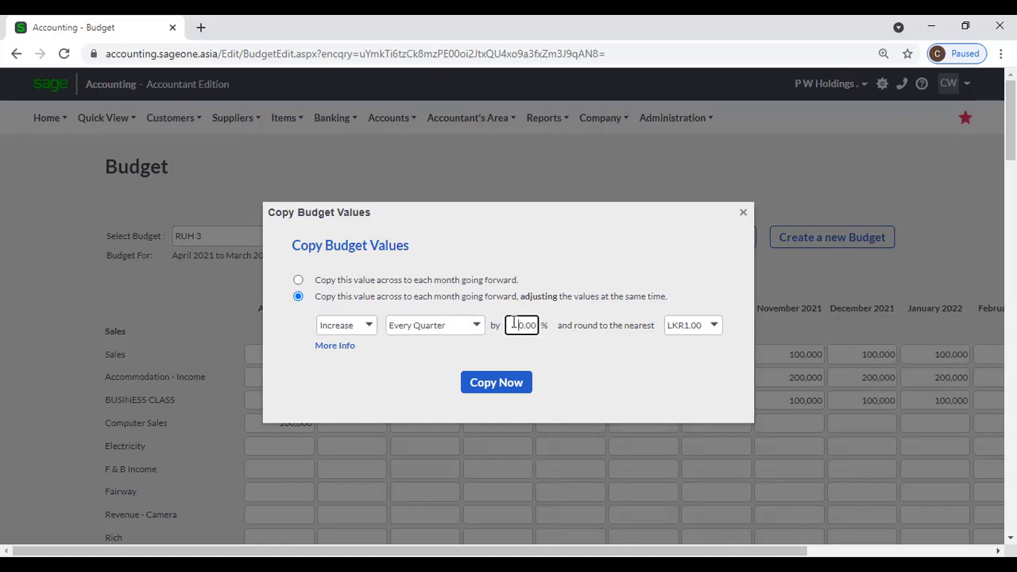
double_click(578, 366)
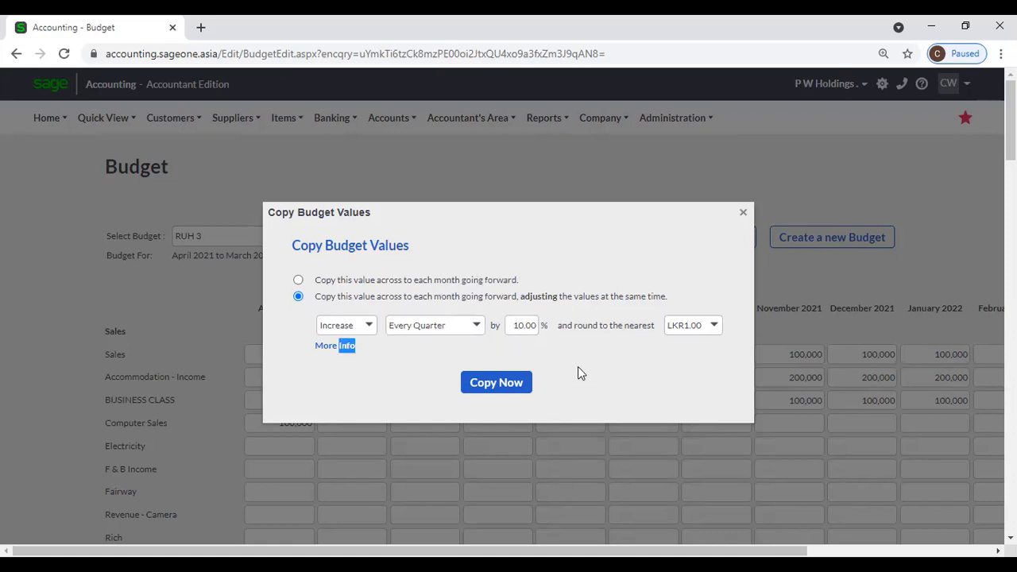
click(712, 329)
click(709, 297)
click(507, 395)
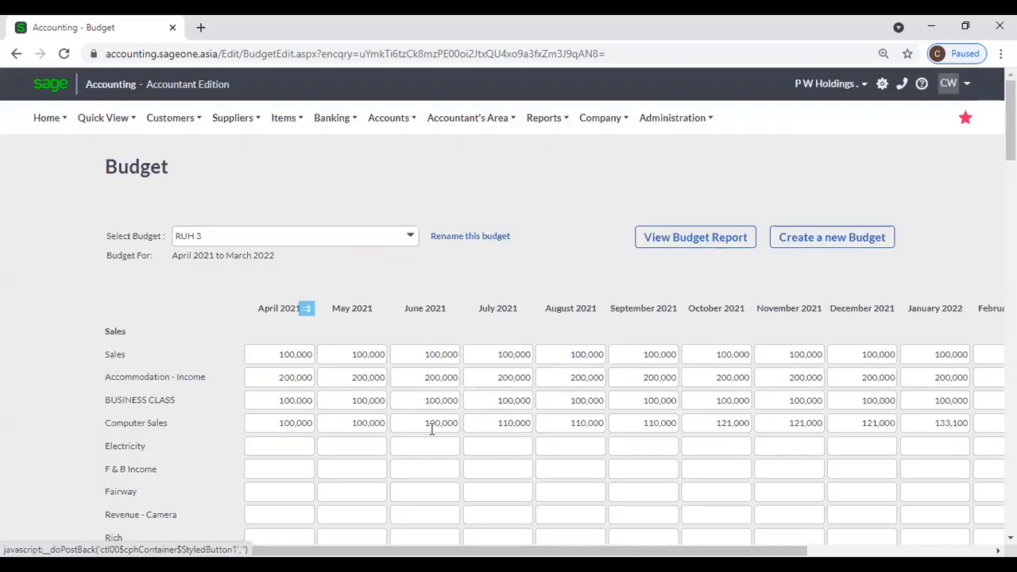
Step: Examine the increased Computer Sales budgets and the monthly totals down to Net Profit After Tax
click(486, 424)
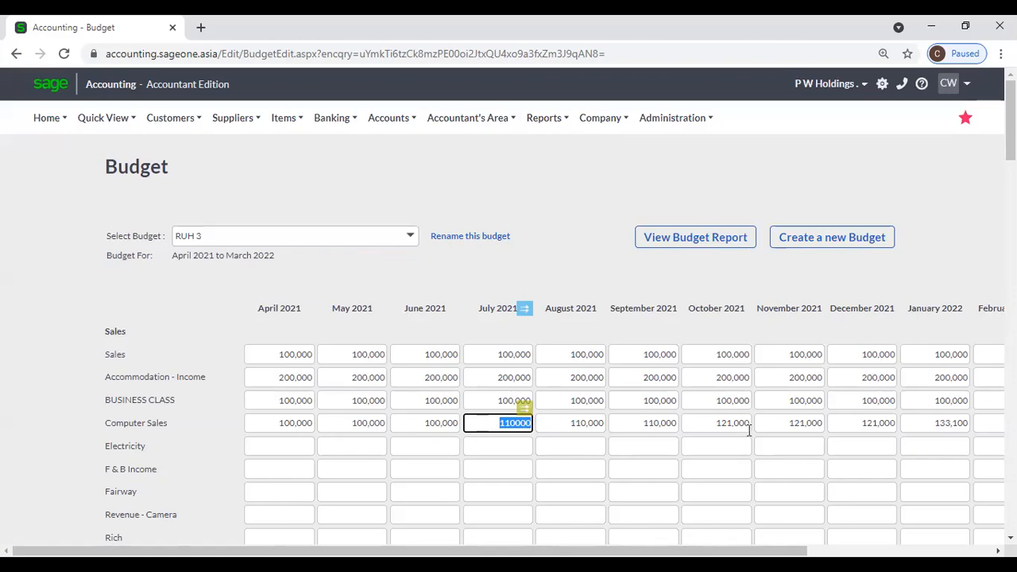
scroll(728, 410, down, 2)
scroll(724, 410, down, 1)
scroll(713, 413, up, 2)
scroll(714, 413, down, 9)
scroll(715, 412, down, 18)
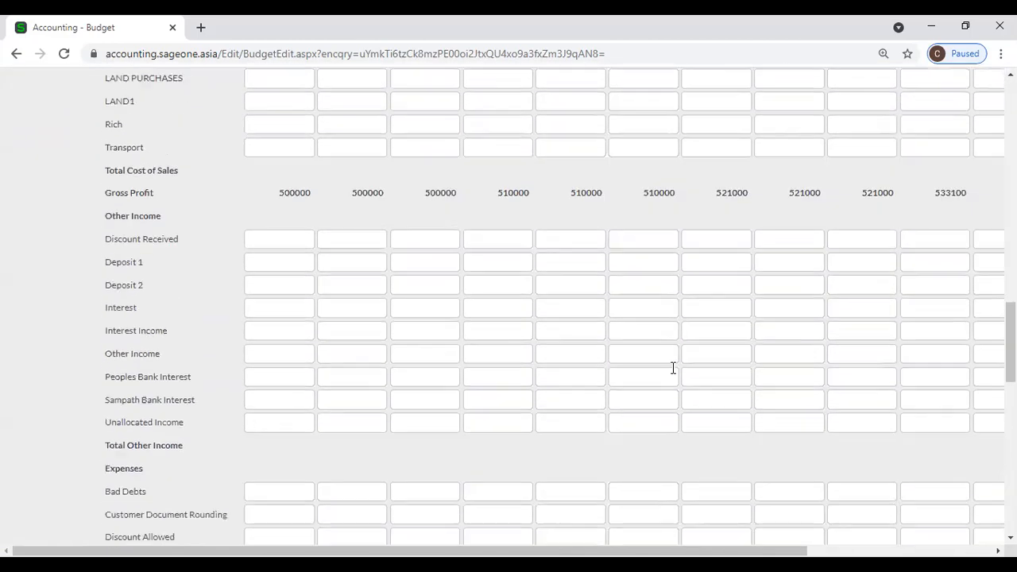
scroll(660, 447, down, 2)
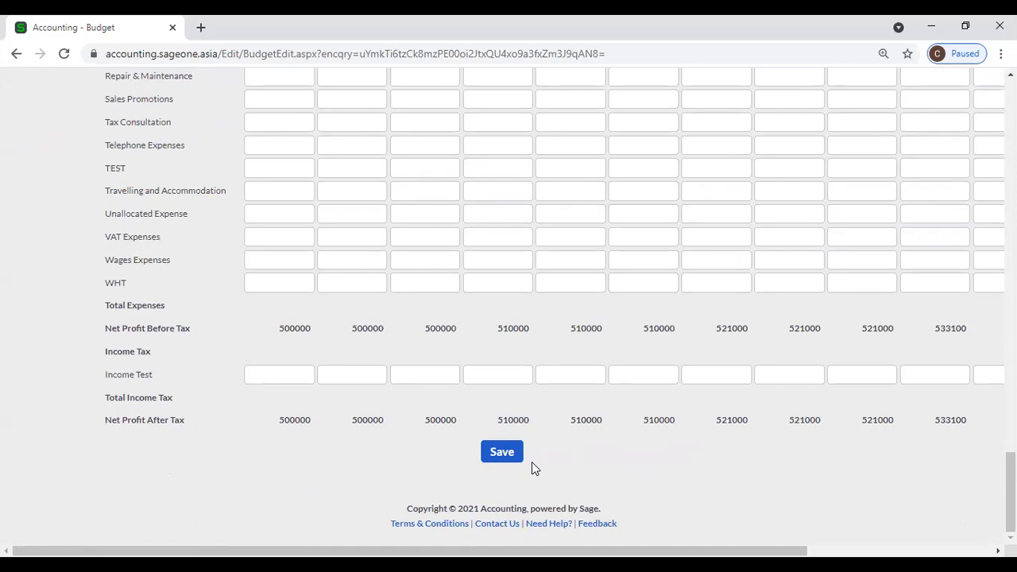
scroll(532, 469, up, 18)
scroll(334, 387, up, 10)
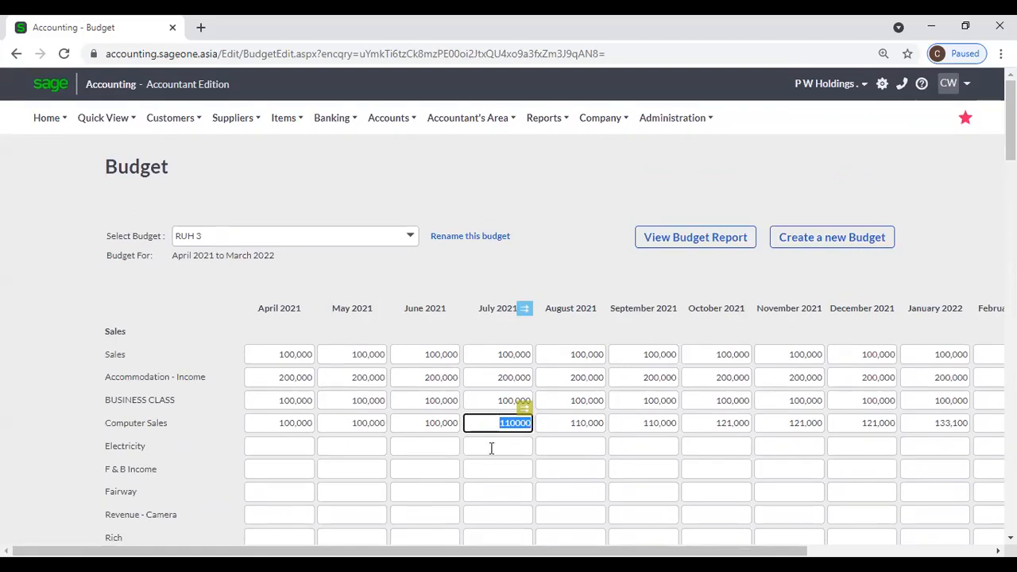
click(292, 426)
click(302, 409)
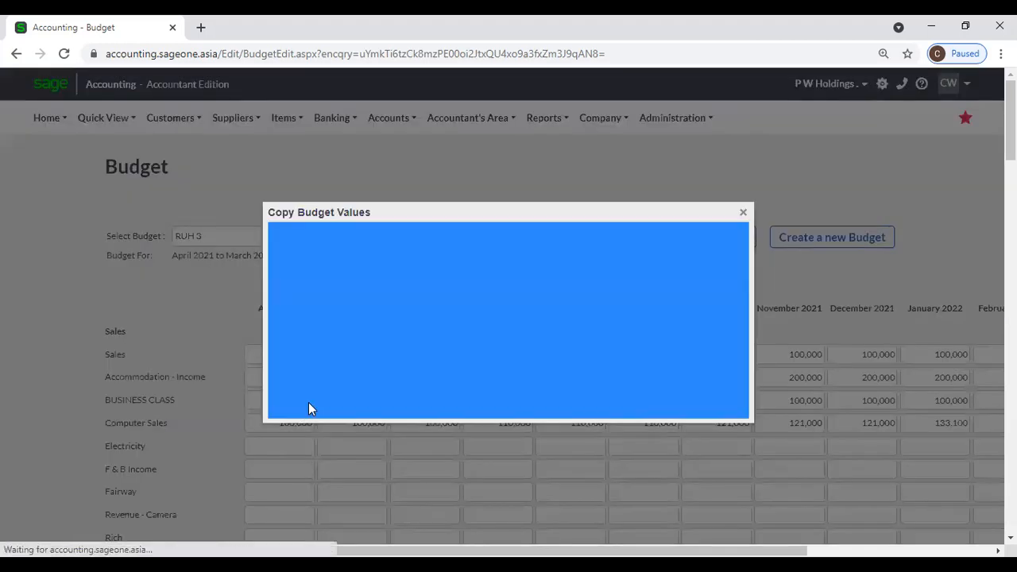
click(742, 212)
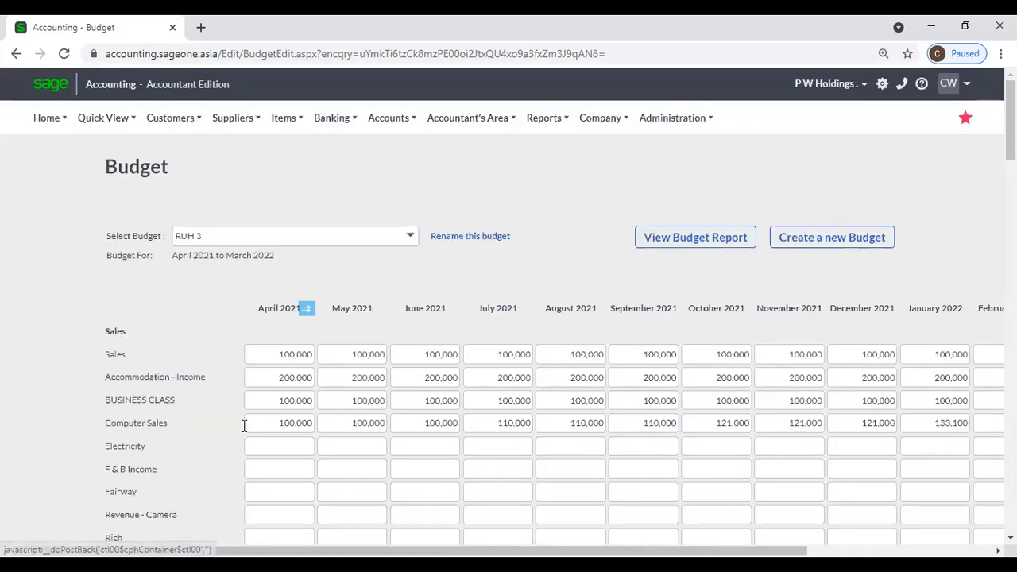
Step: Set the April 2021 budget for Electricity to 100,000 and copy it across to each following month with a 10% decrease every quarter
click(300, 447)
text(100,000)
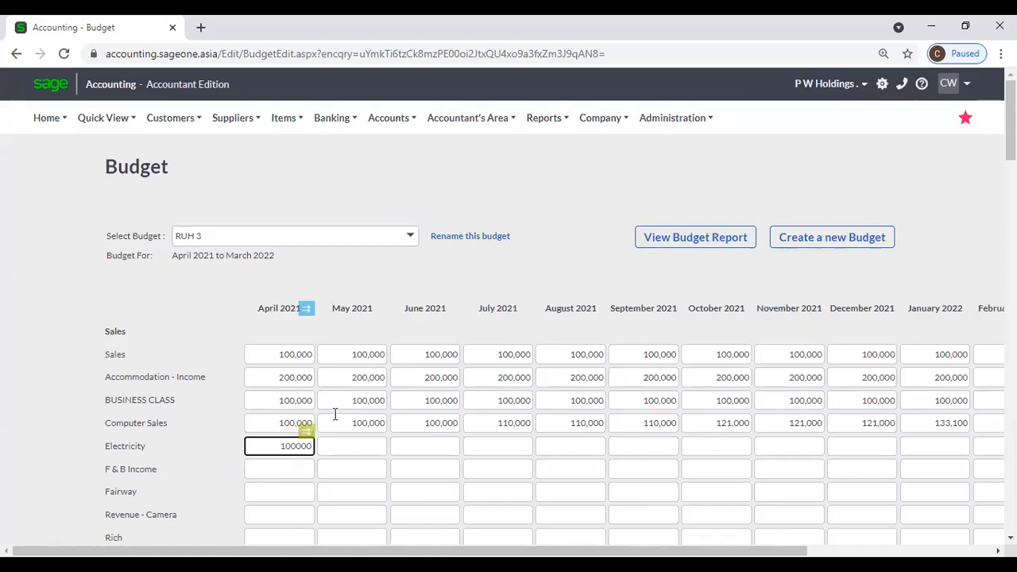
click(307, 431)
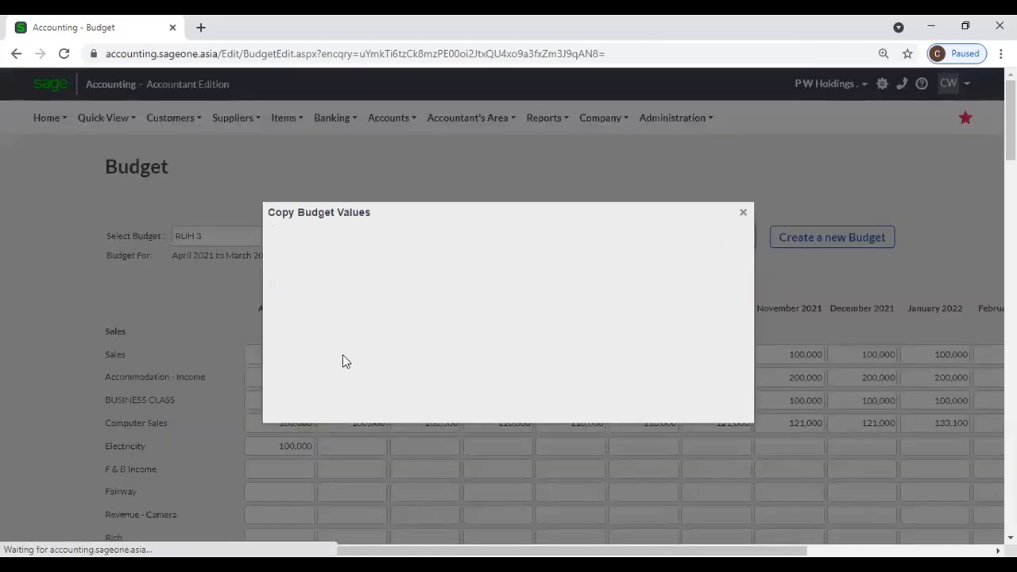
click(299, 297)
click(369, 327)
click(368, 360)
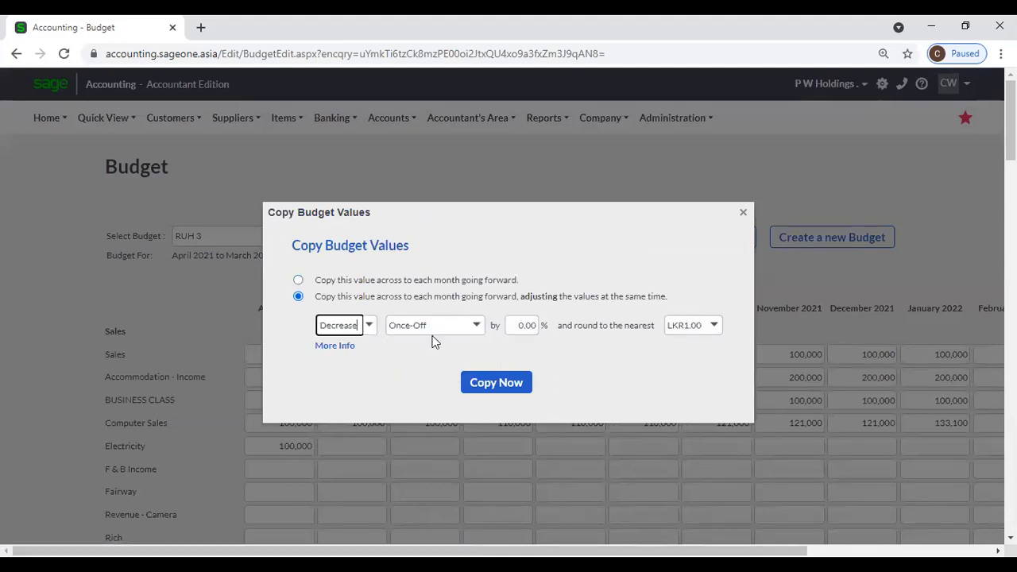
click(477, 326)
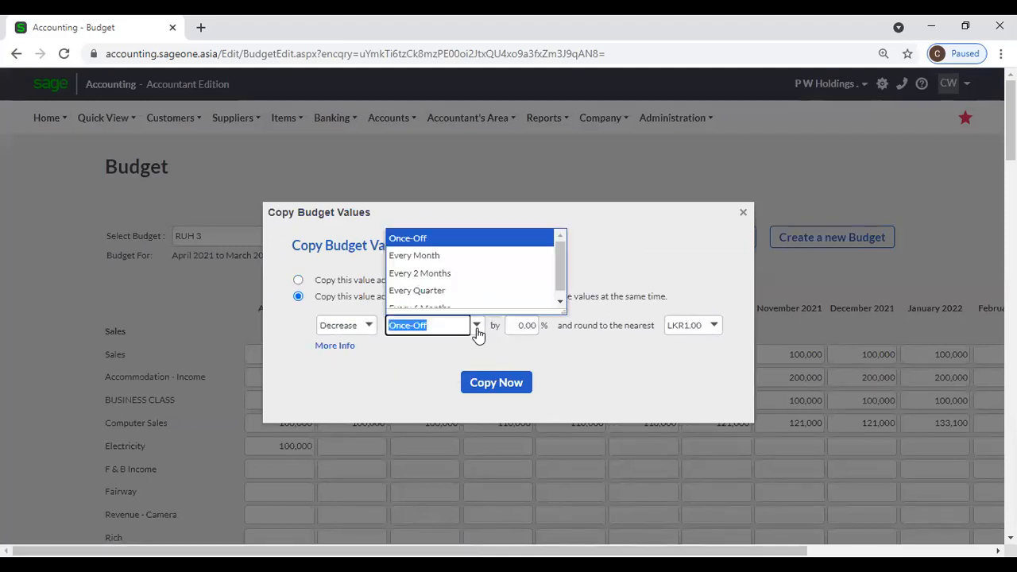
click(421, 292)
click(513, 327)
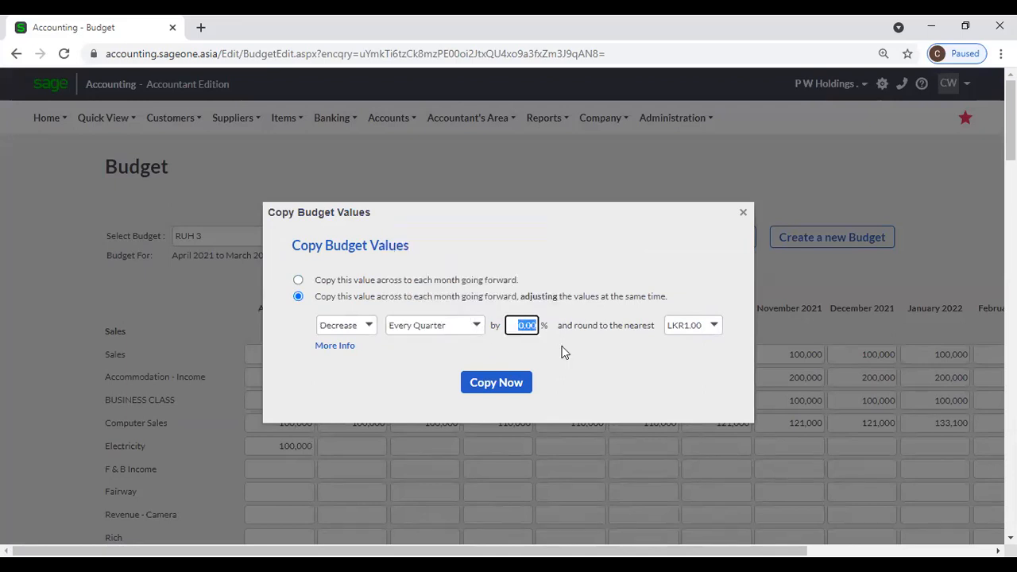
text(1)
click(512, 381)
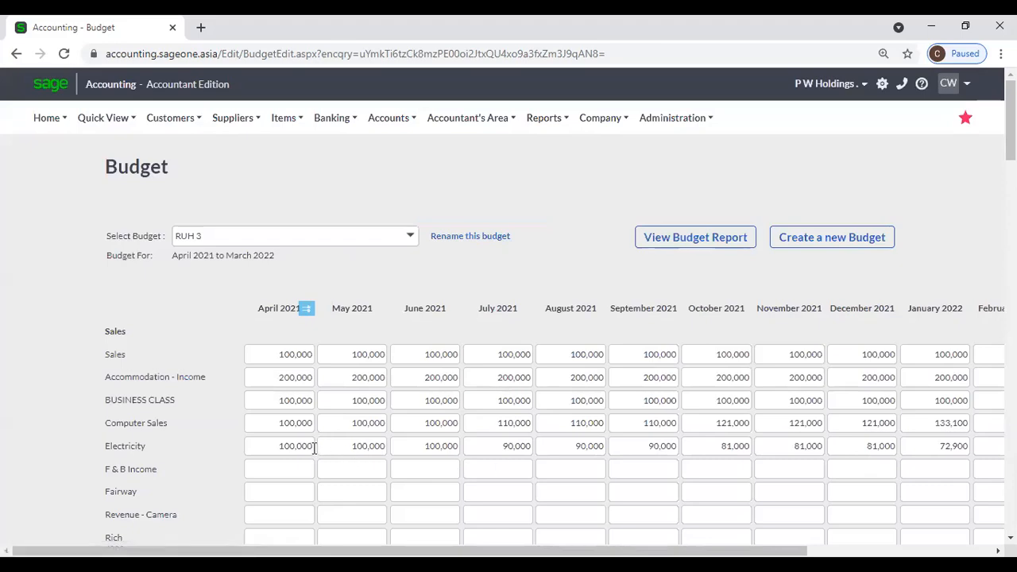
Step: Check the decreased Electricity budgets for July and October 2021 in the grid
click(526, 447)
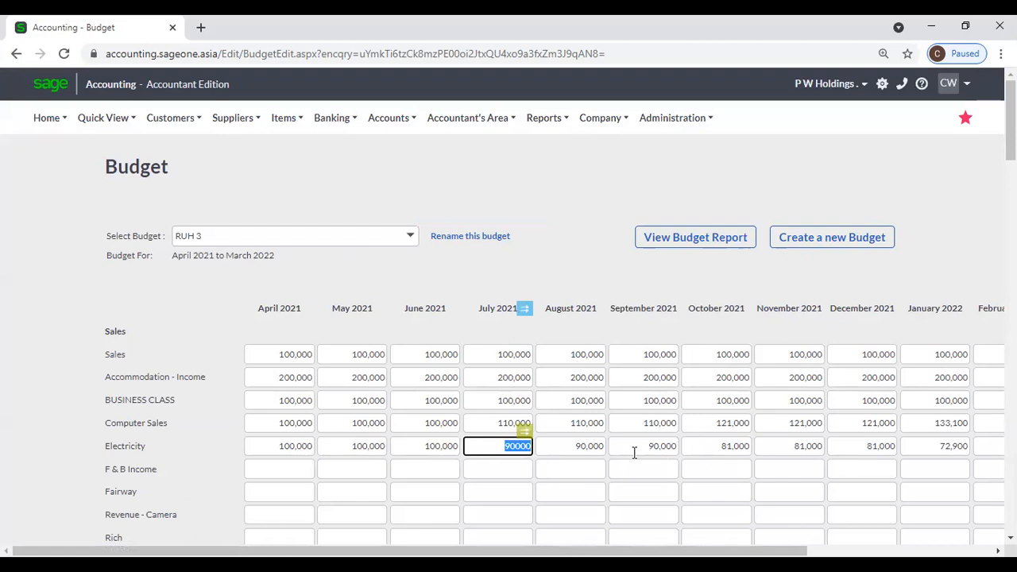
click(731, 442)
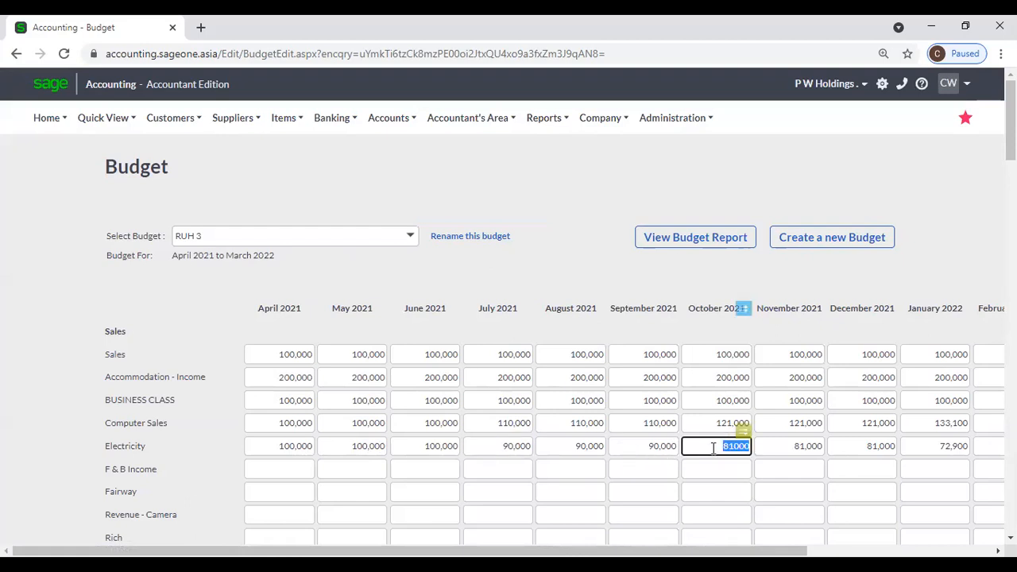
scroll(723, 449, down, 2)
scroll(722, 449, down, 1)
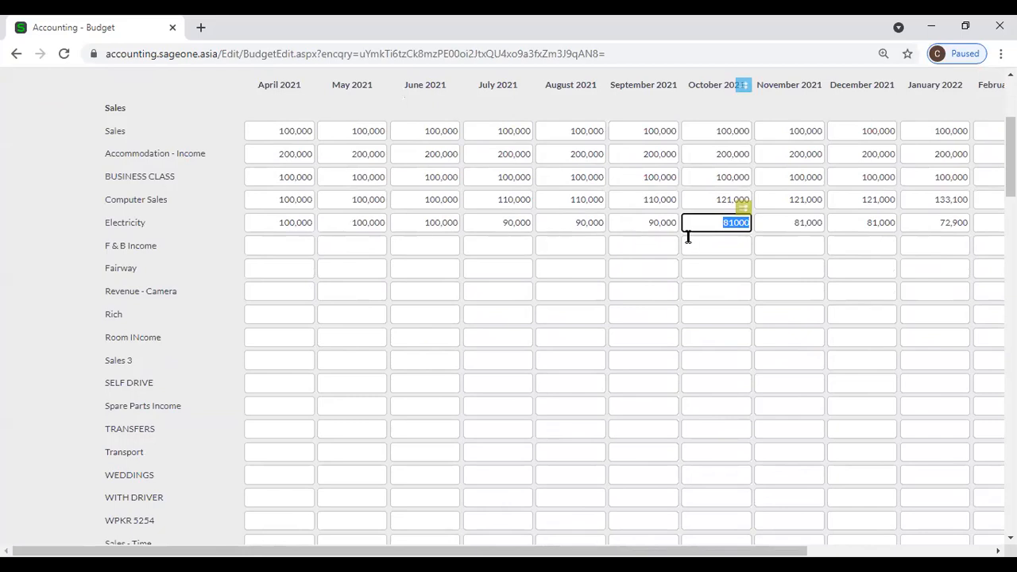
scroll(482, 247, up, 3)
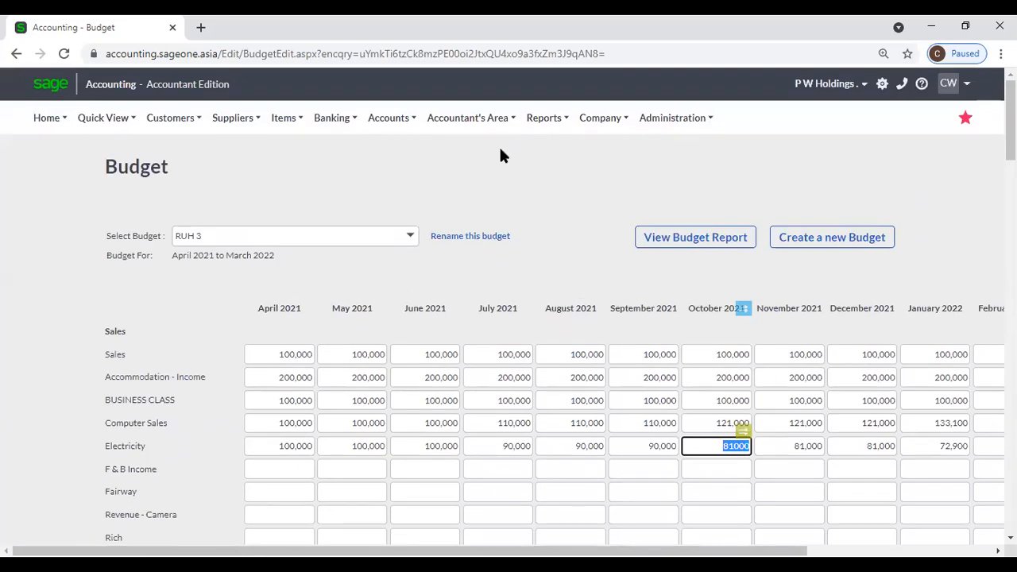
Step: Open the List of Budgets and look through the first page of saved budgets
mouse_move(590, 129)
mouse_move(640, 250)
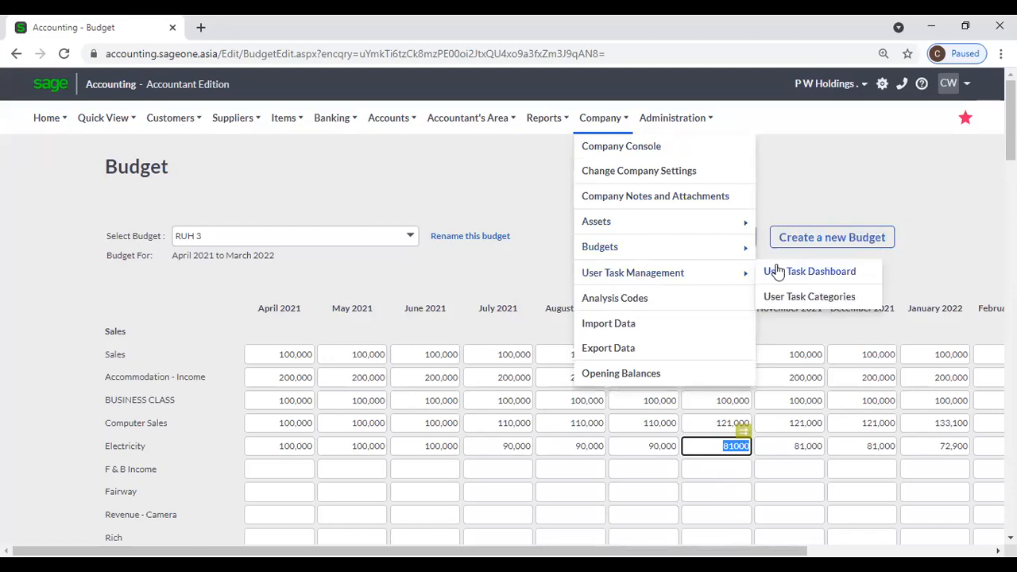
click(783, 272)
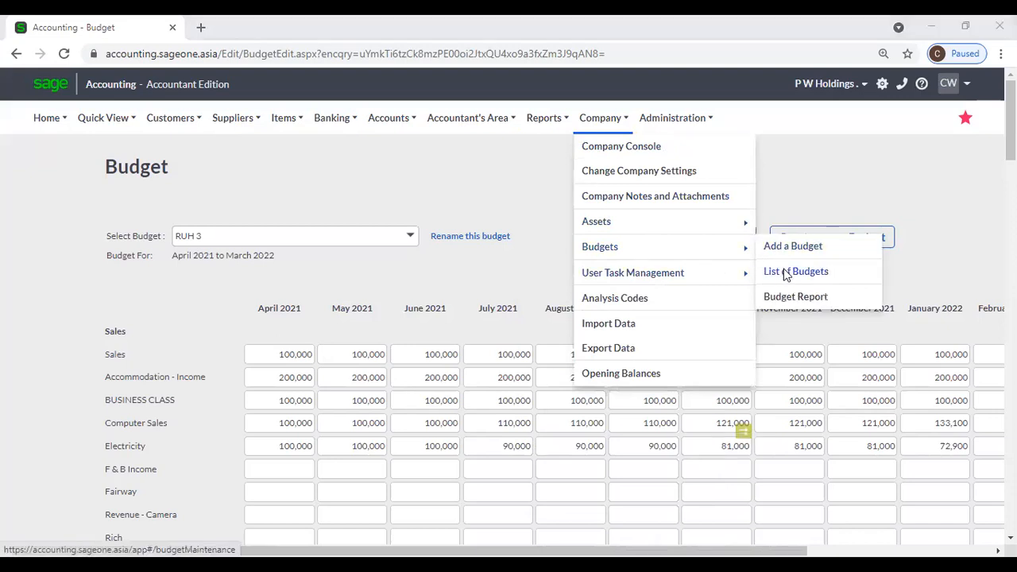
click(580, 143)
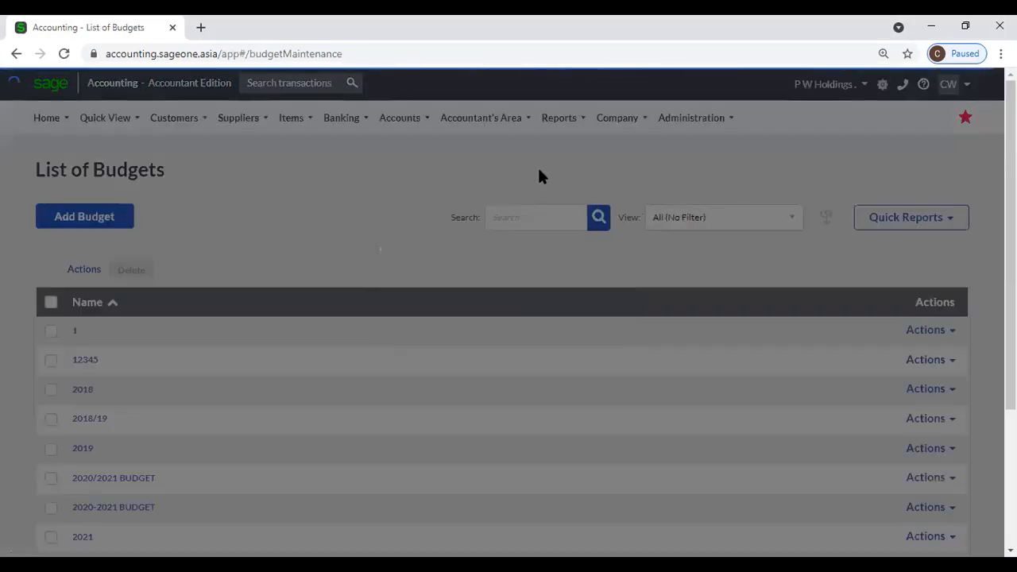
scroll(568, 322, down, 3)
scroll(569, 318, up, 3)
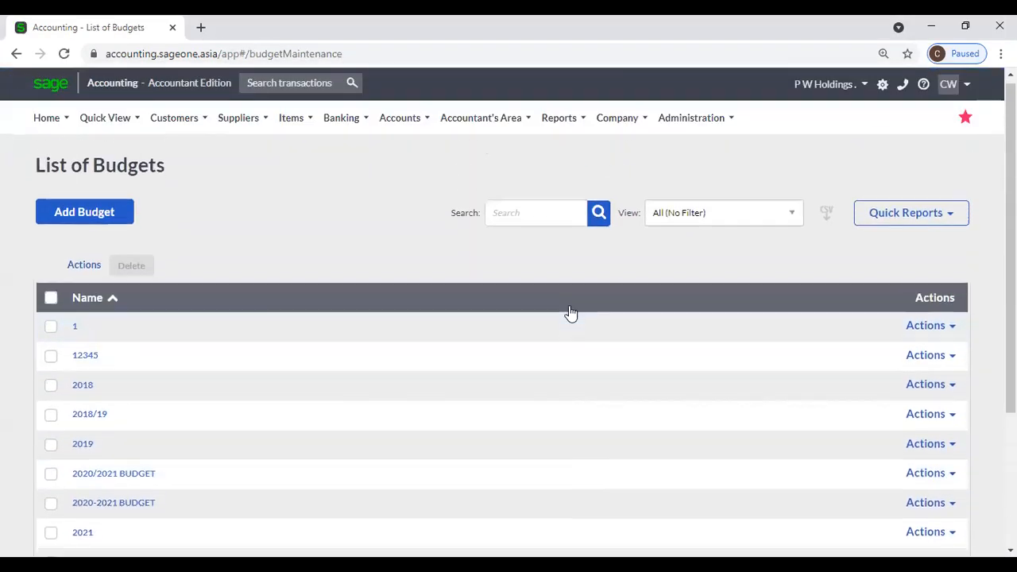
scroll(437, 429, down, 2)
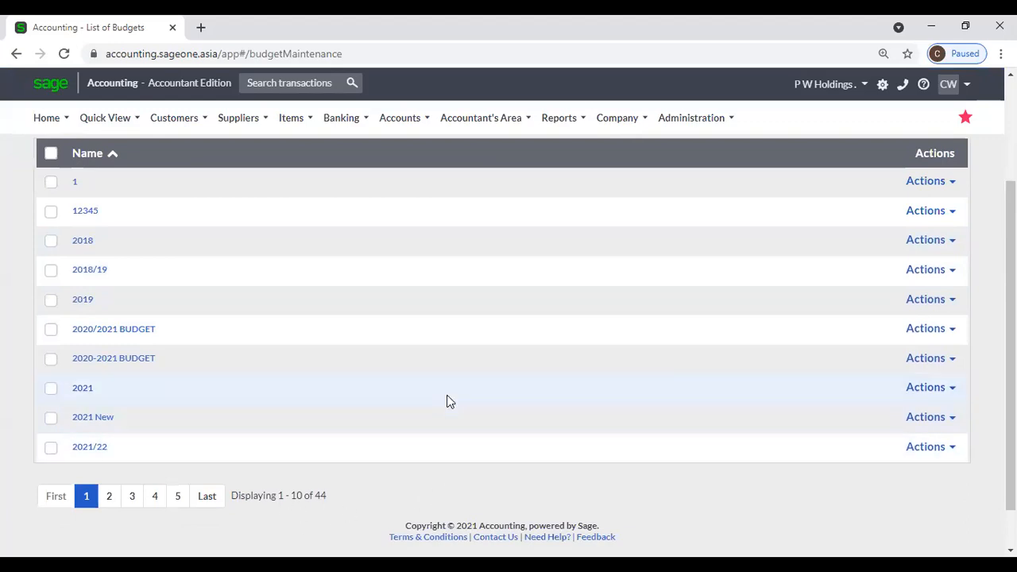
scroll(441, 382, up, 2)
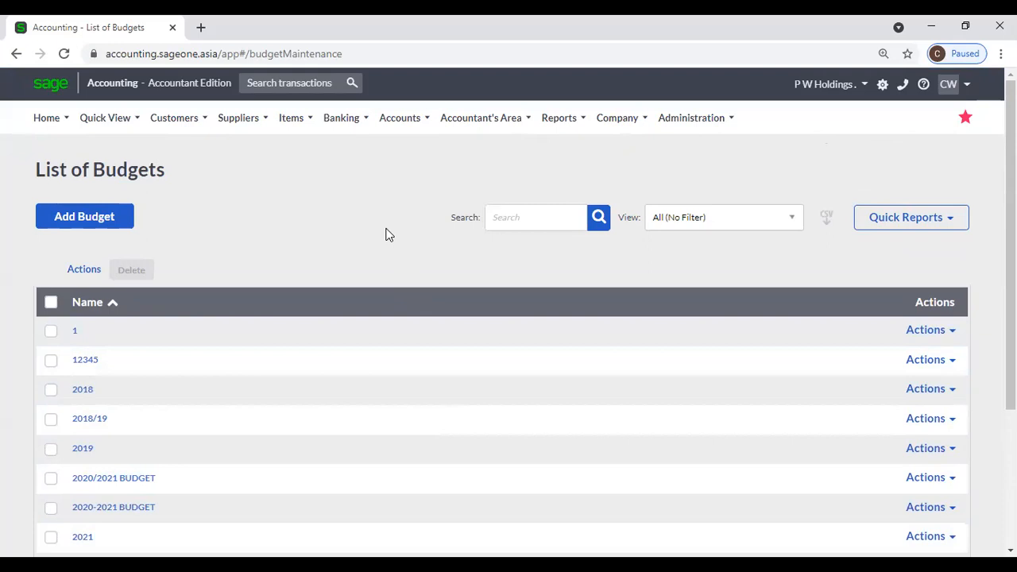
Step: Open the Financial Statements reports
click(551, 129)
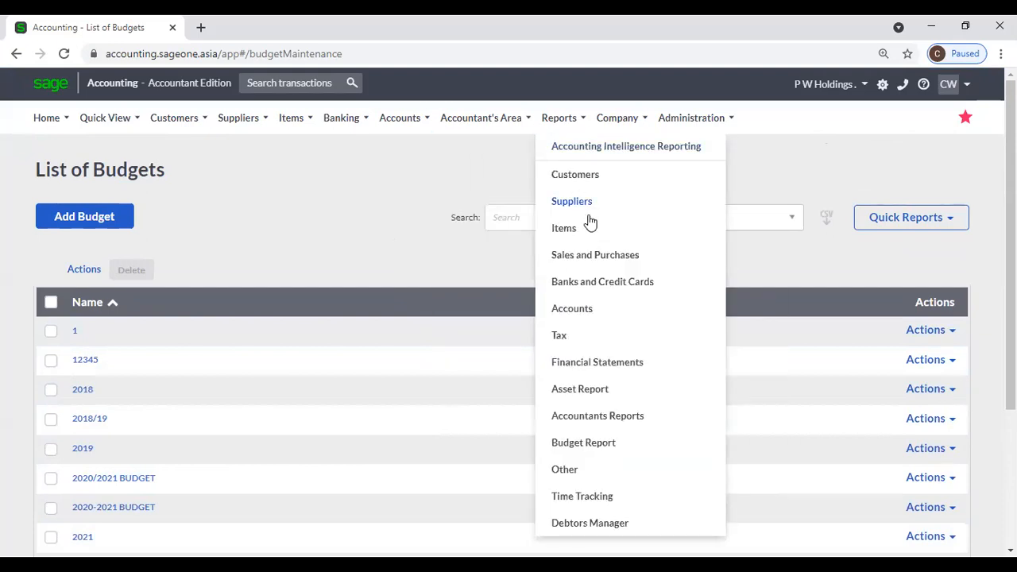
click(596, 362)
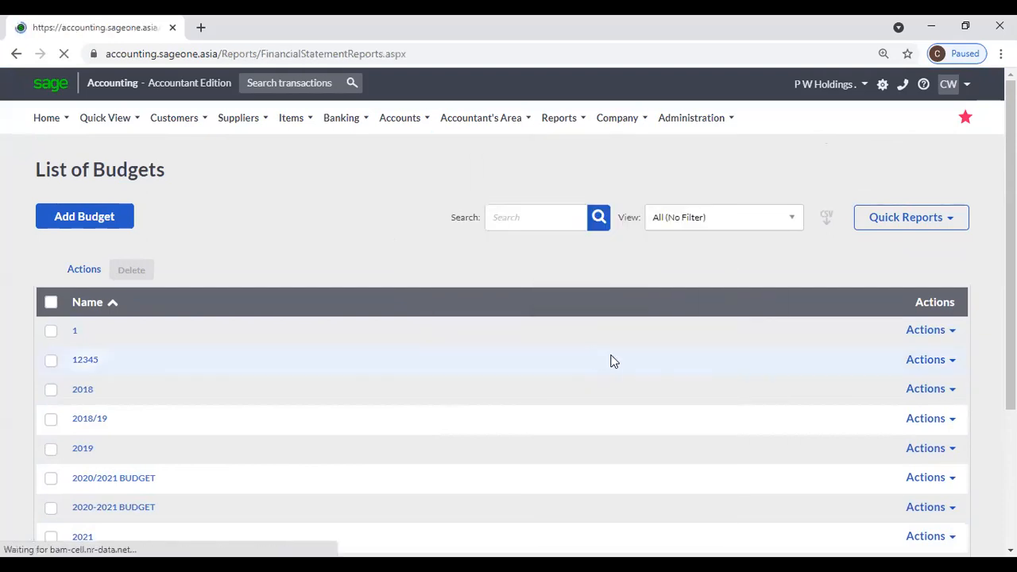
Step: Open the Profit and Loss Report options and set the report to compare with the RUH 3 budget
click(253, 241)
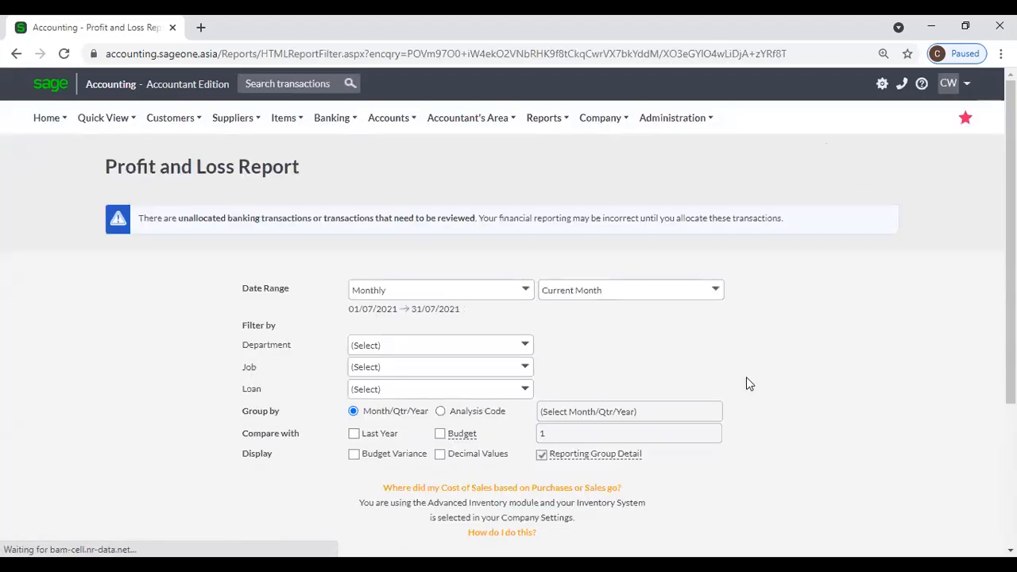
click(444, 433)
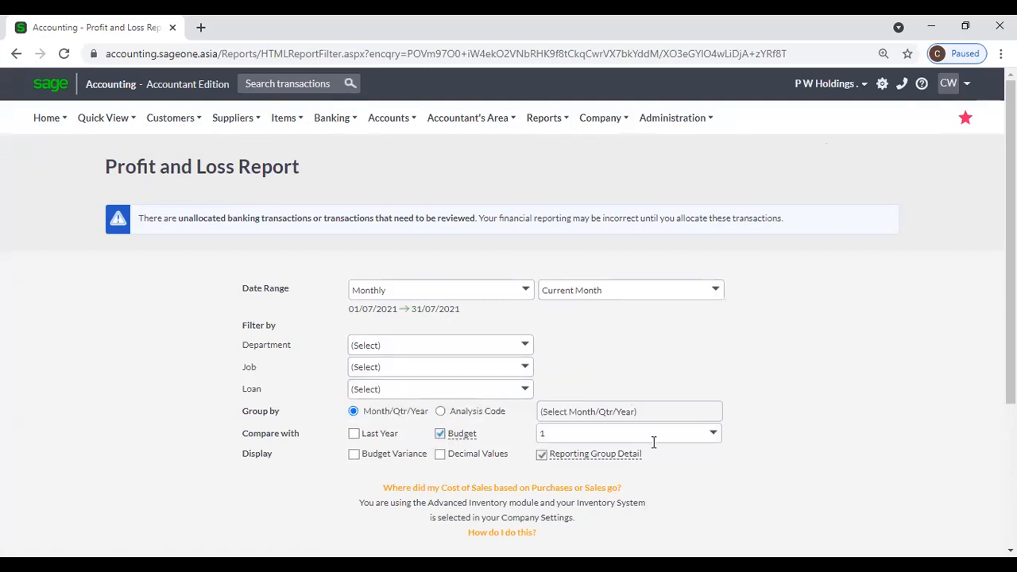
click(715, 439)
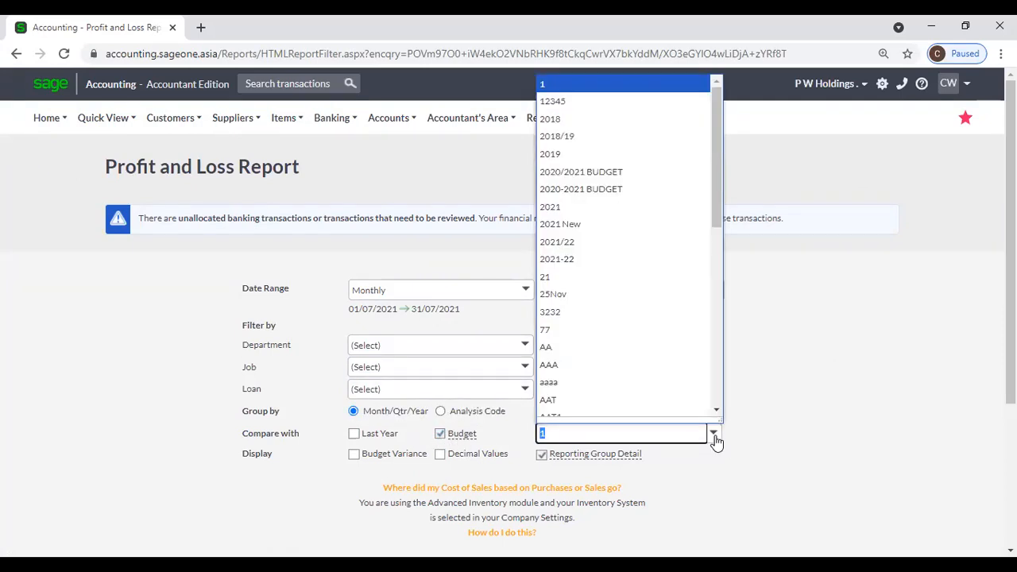
scroll(649, 323, down, 5)
scroll(650, 330, down, 2)
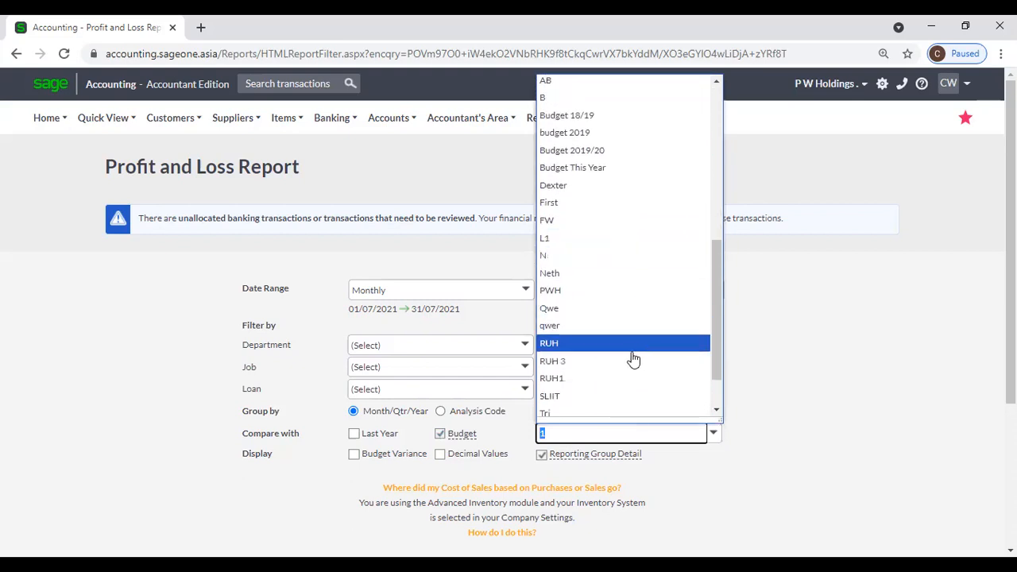
click(633, 361)
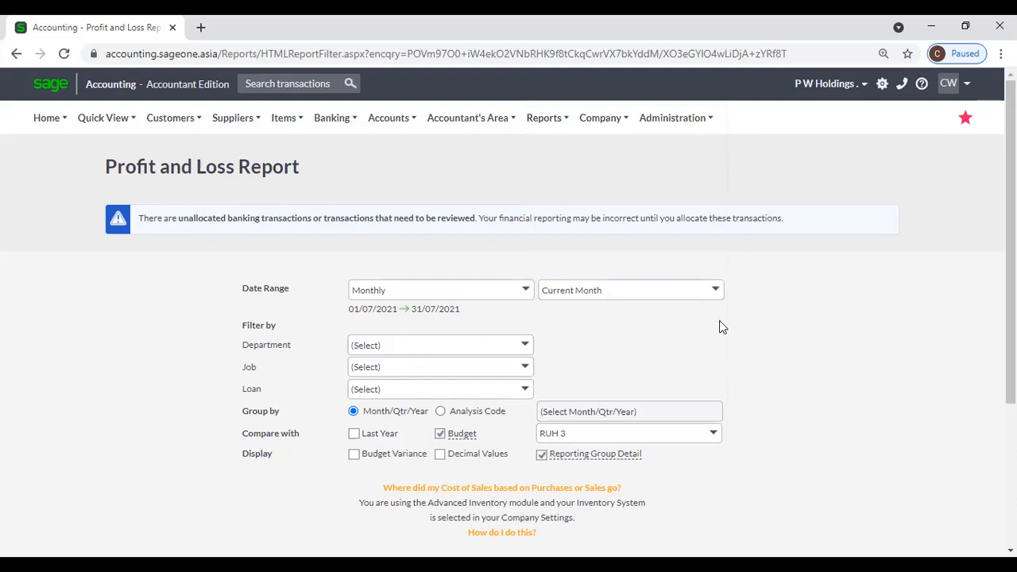
Step: Generate the Budget Report for the RUH 3 budget, review its monthly figures and show the report options
click(621, 127)
mouse_move(628, 262)
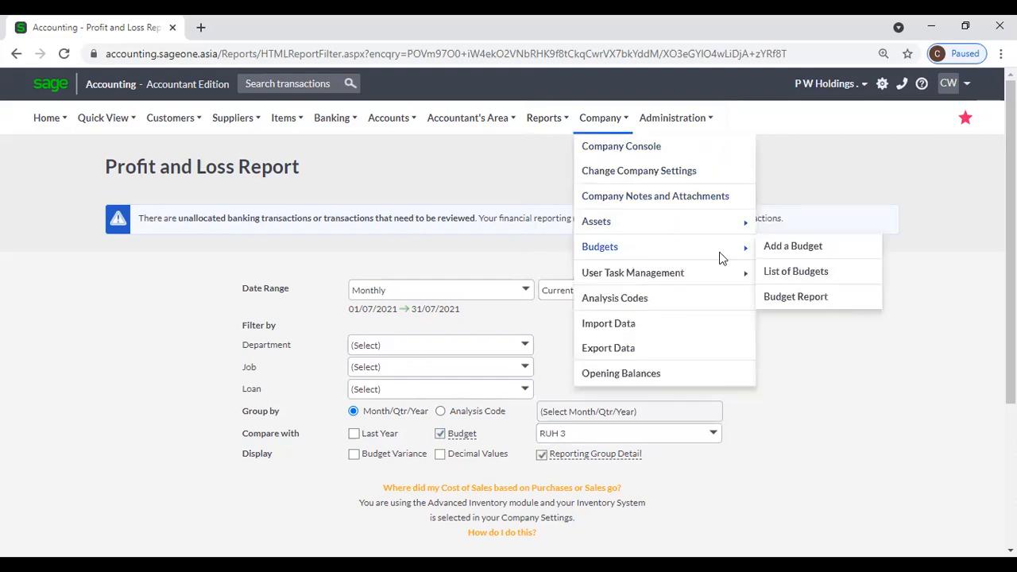
click(797, 297)
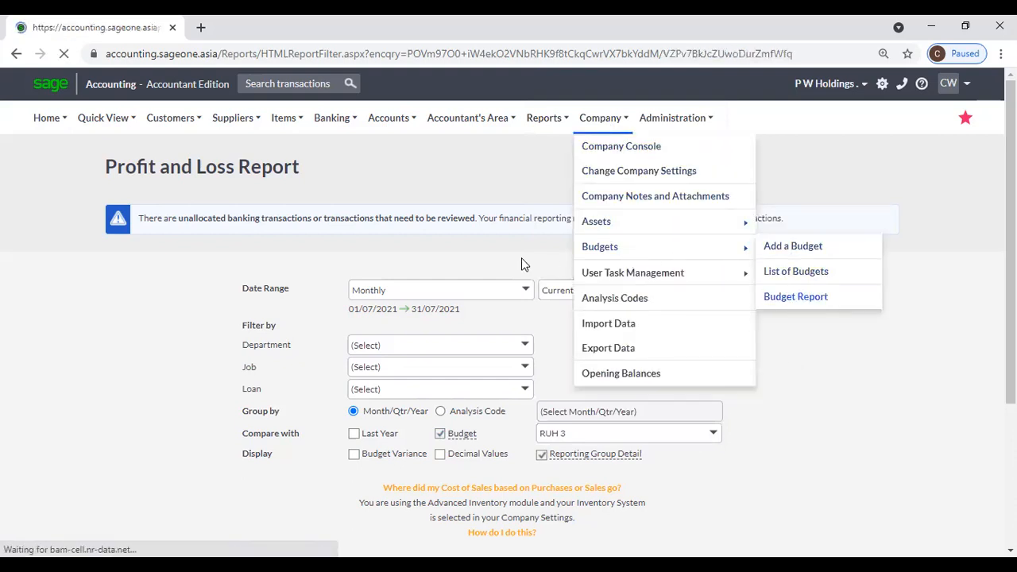
click(670, 242)
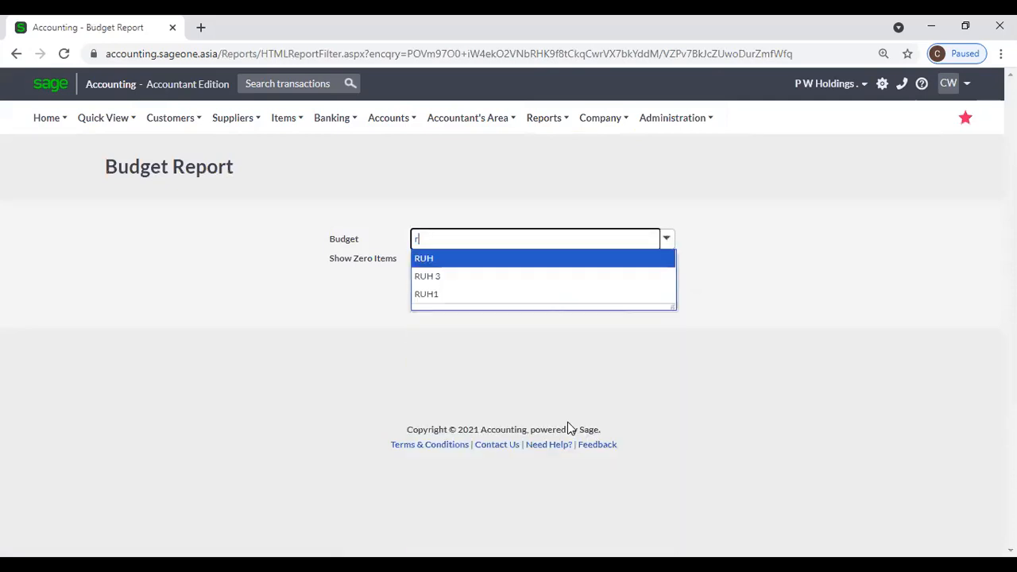
click(432, 280)
click(507, 296)
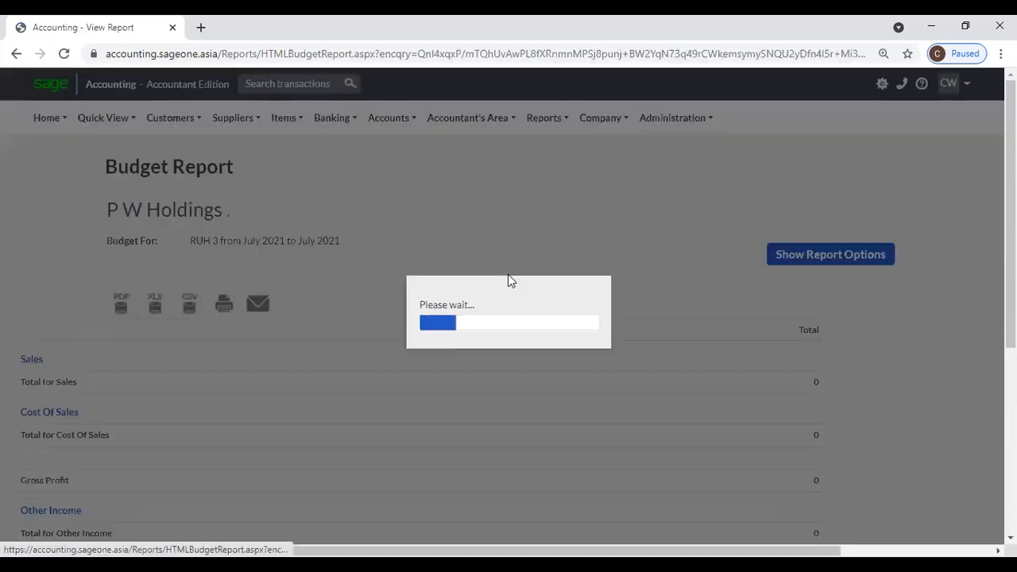
scroll(697, 264, down, 4)
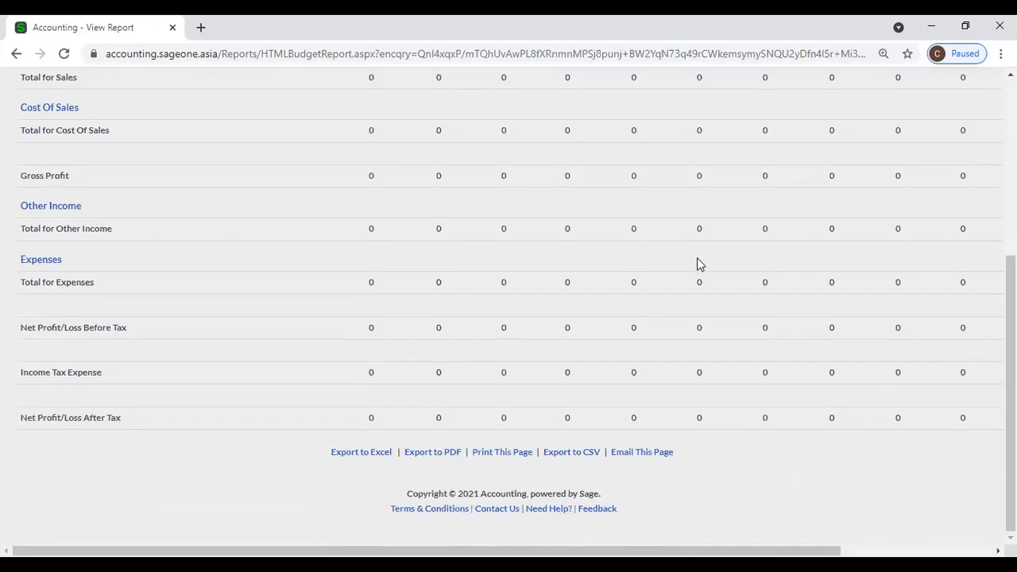
scroll(697, 265, up, 2)
scroll(697, 264, up, 2)
click(783, 262)
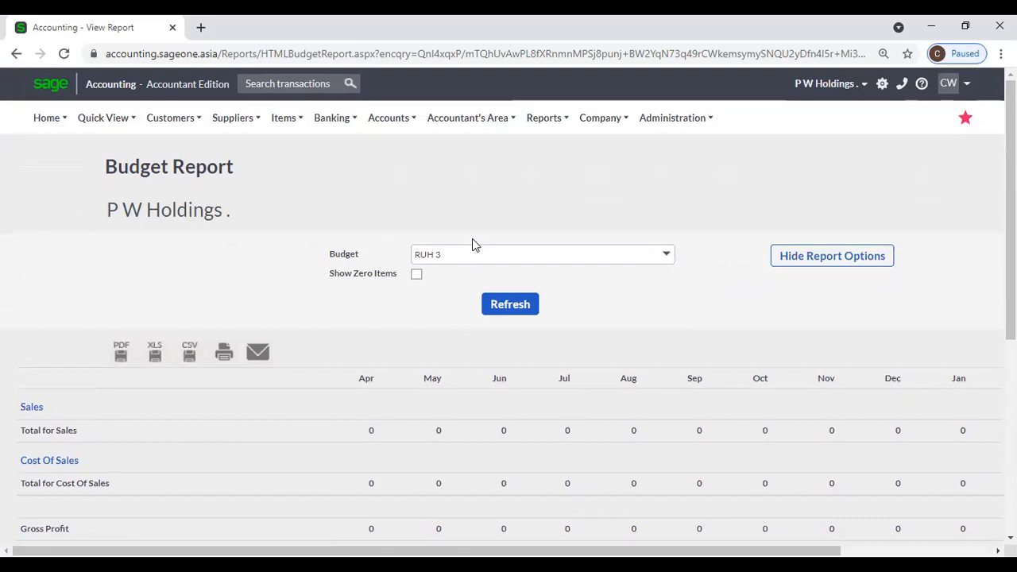
mouse_move(547, 140)
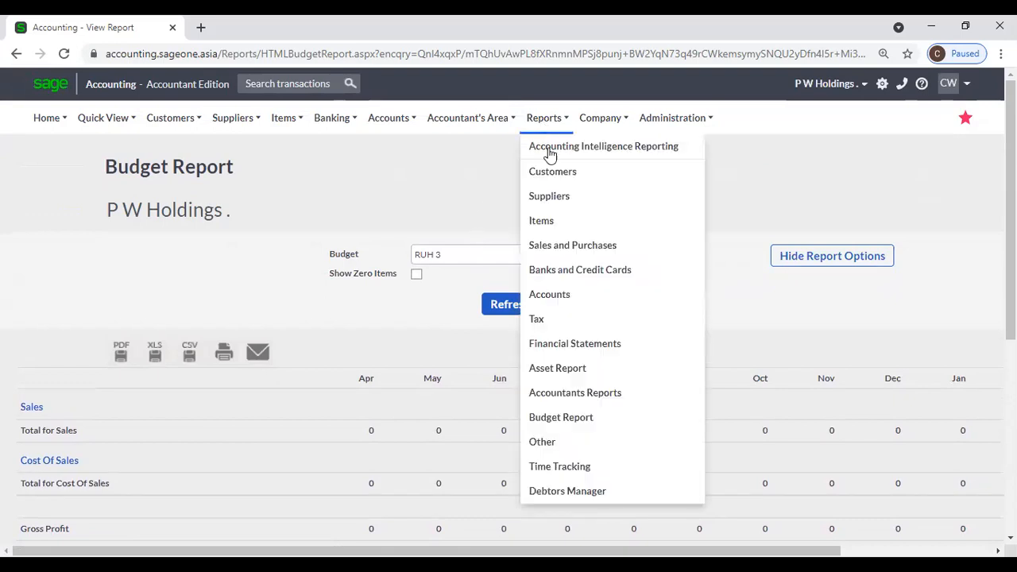
mouse_move(598, 127)
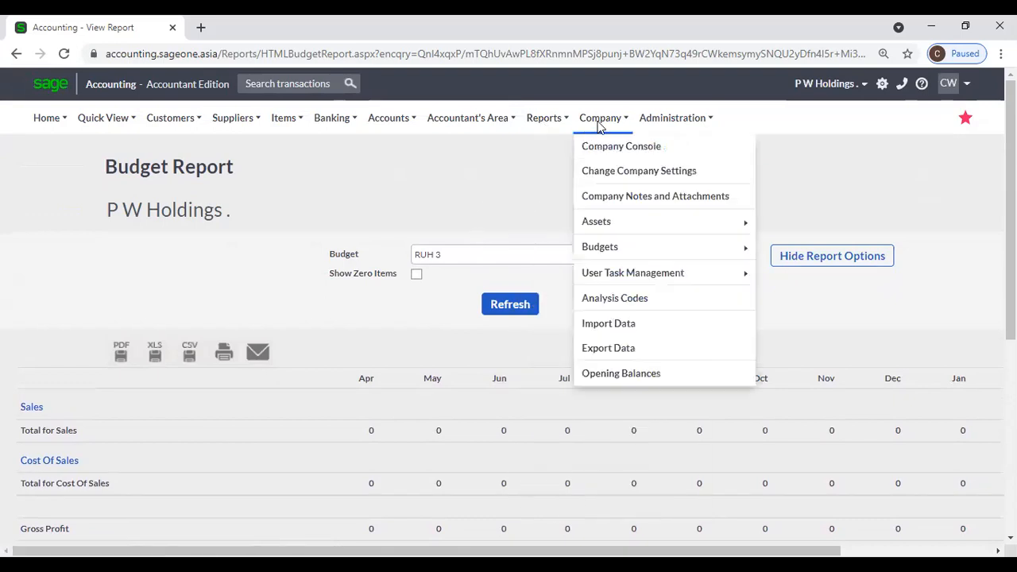
mouse_move(628, 251)
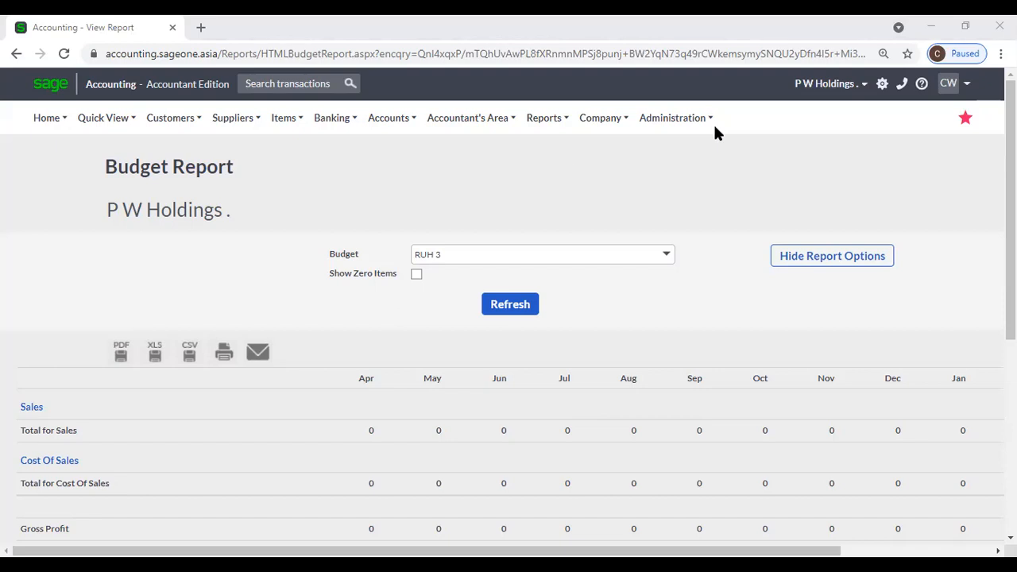
Step: Open the Branding section of the Company Settings
click(596, 130)
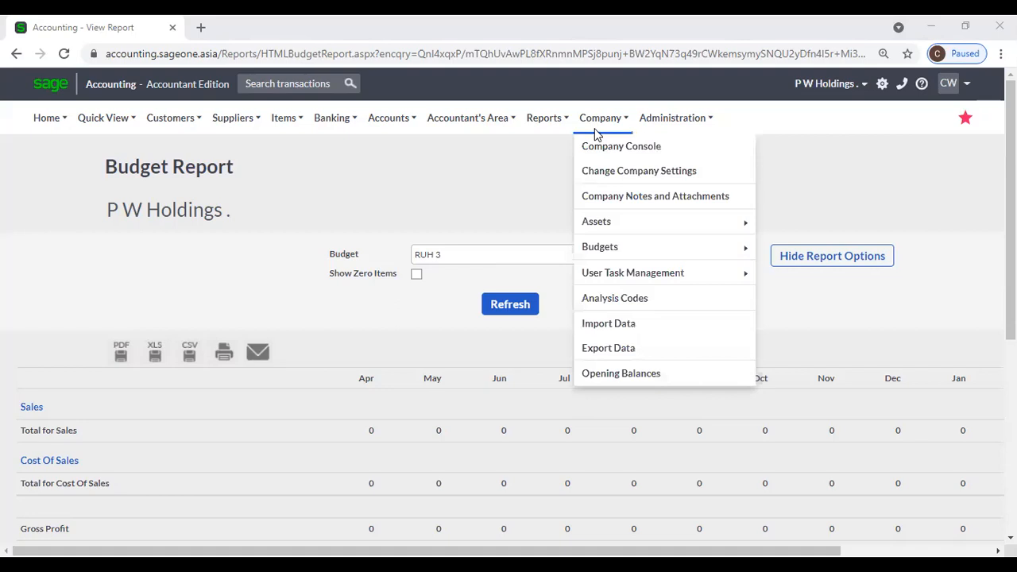
click(628, 180)
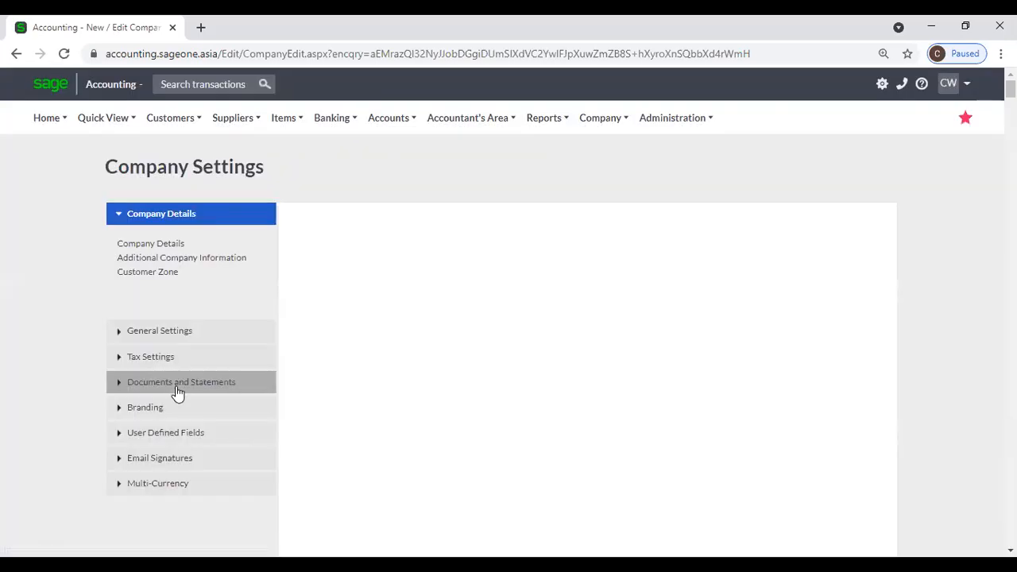
click(174, 408)
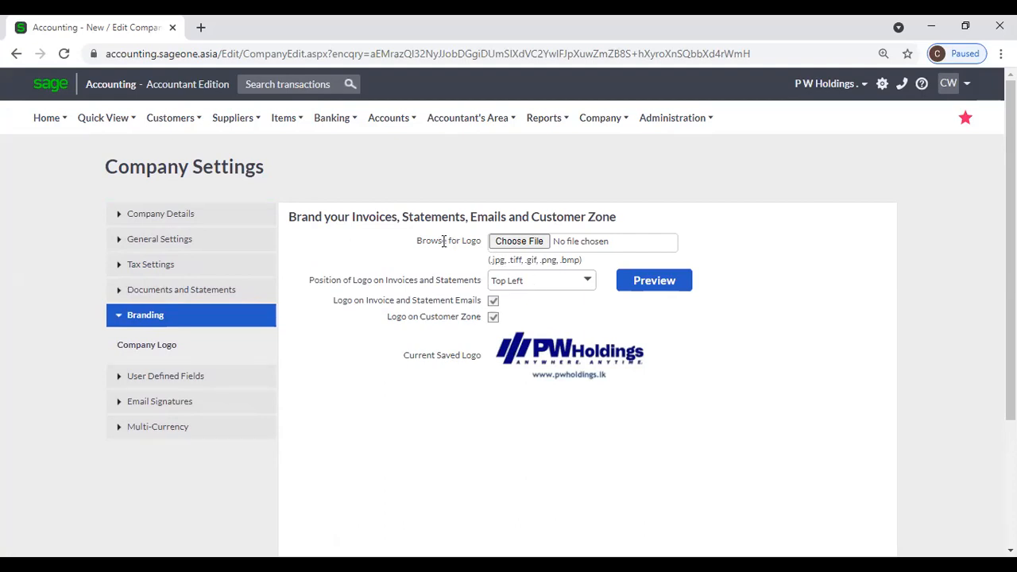
click(521, 242)
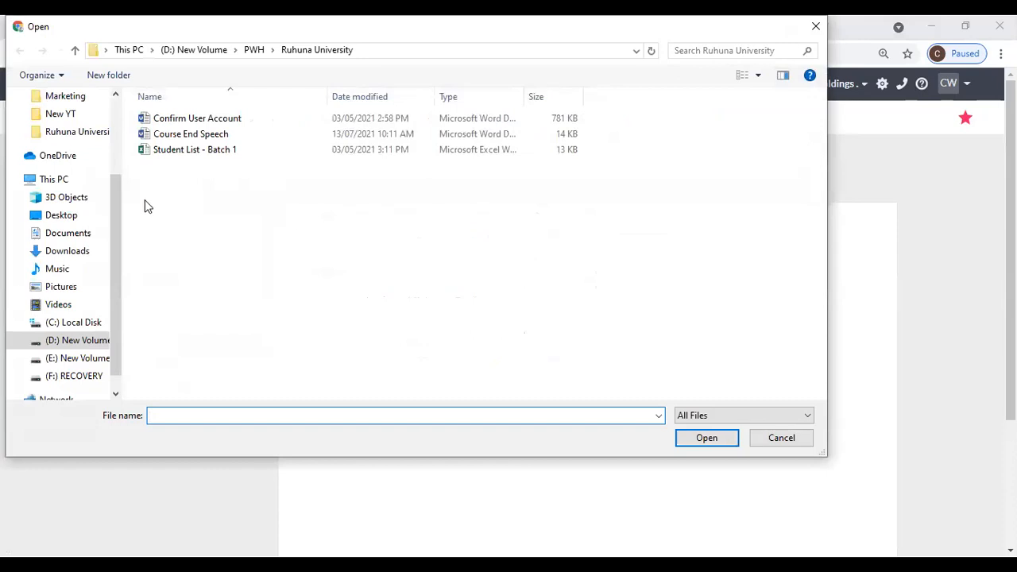
scroll(89, 164, up, 1)
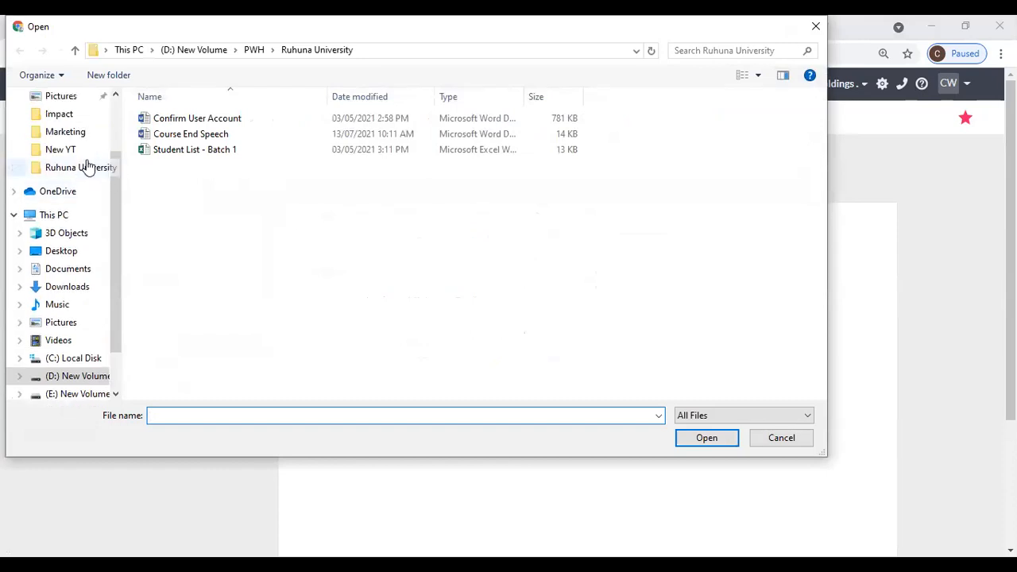
click(814, 29)
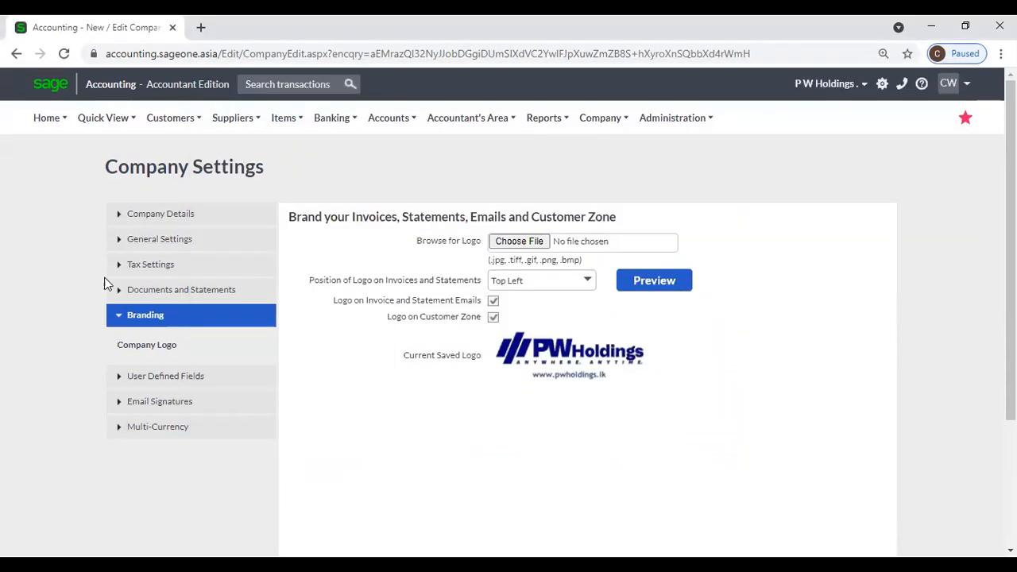
Step: Set the position of the logo on invoices and statements to Top Right
click(588, 293)
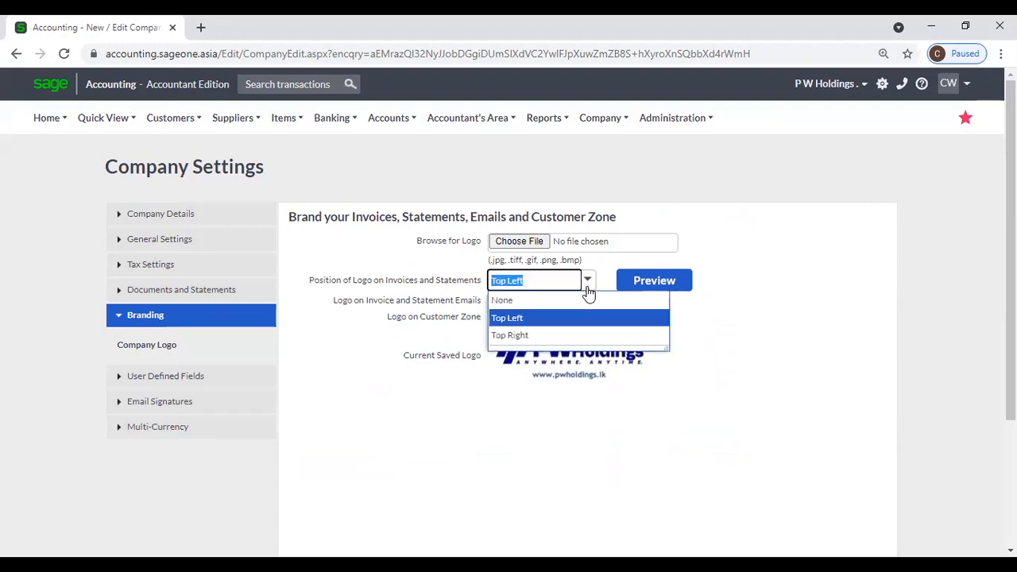
click(775, 231)
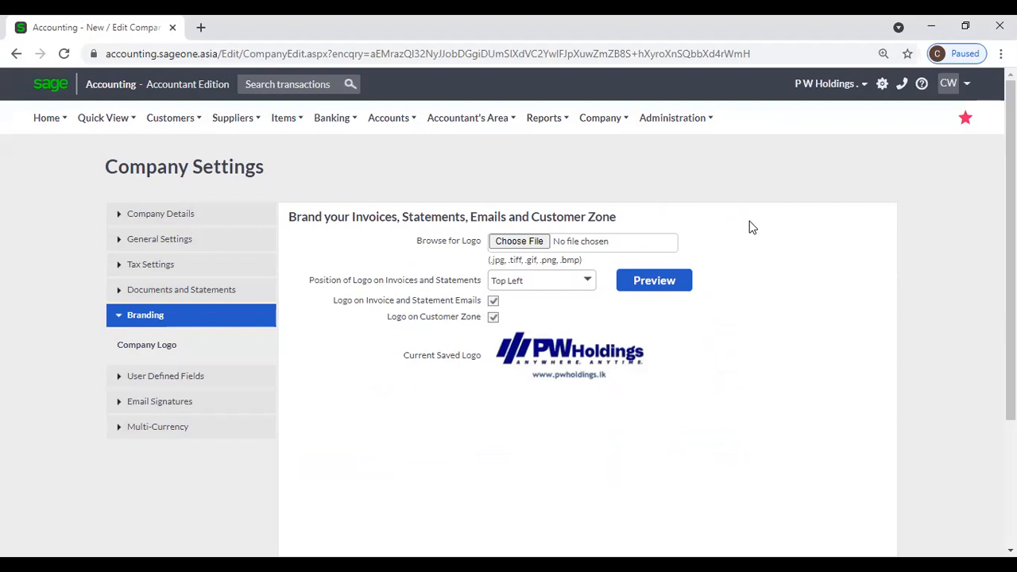
click(588, 282)
click(589, 285)
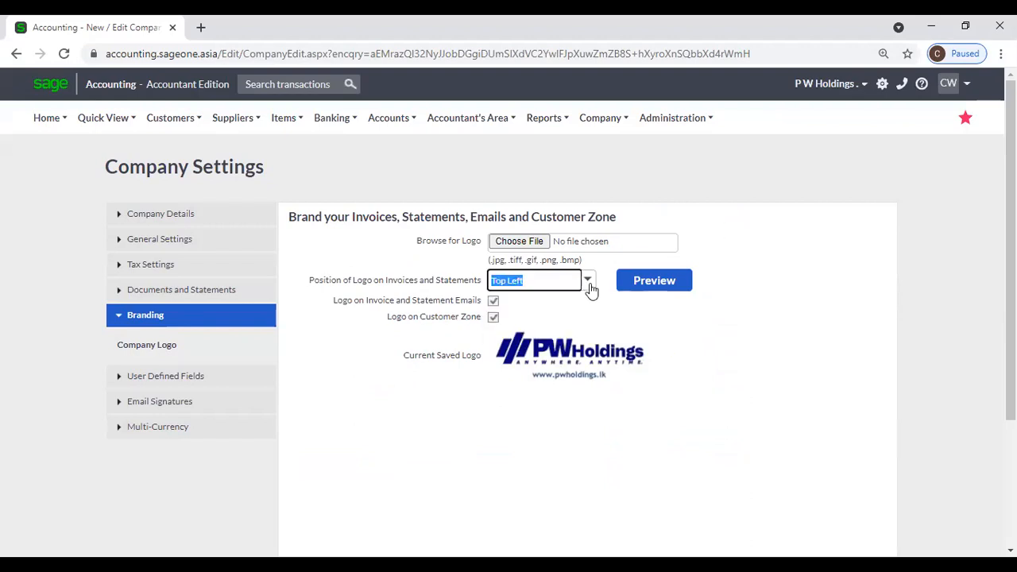
click(589, 284)
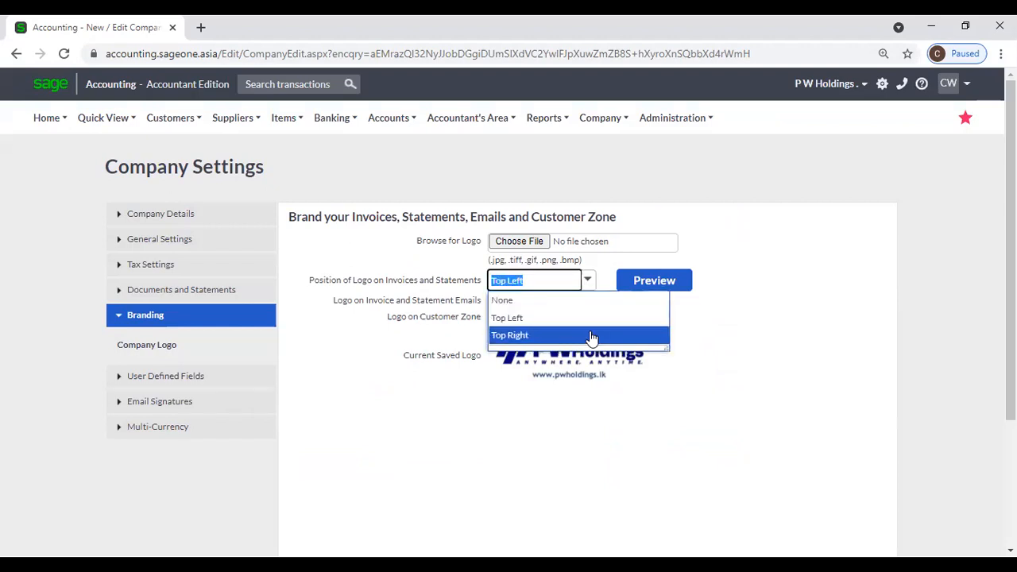
click(591, 335)
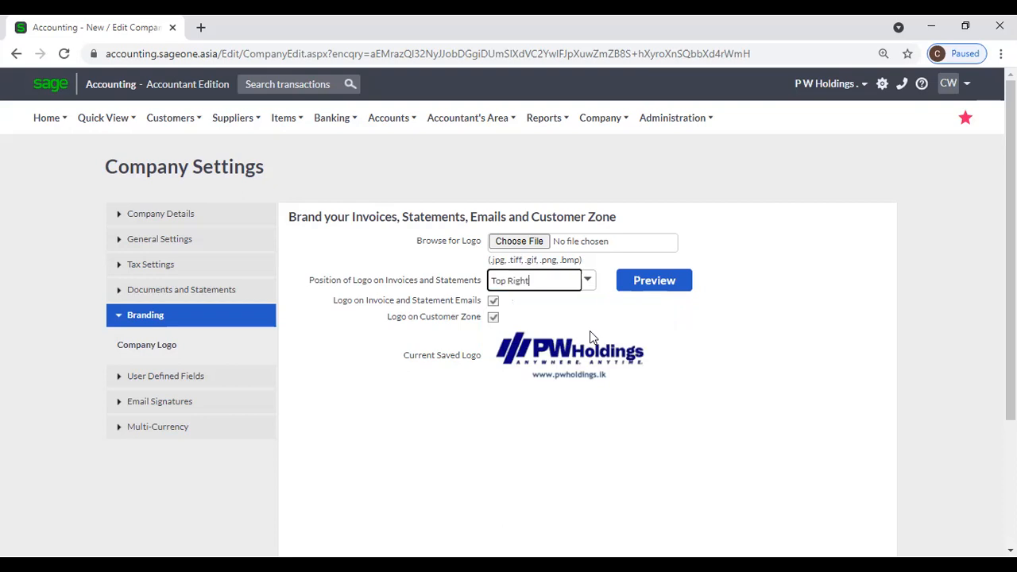
Step: Change the logo position on invoices and statements to None
click(591, 280)
click(593, 288)
click(580, 288)
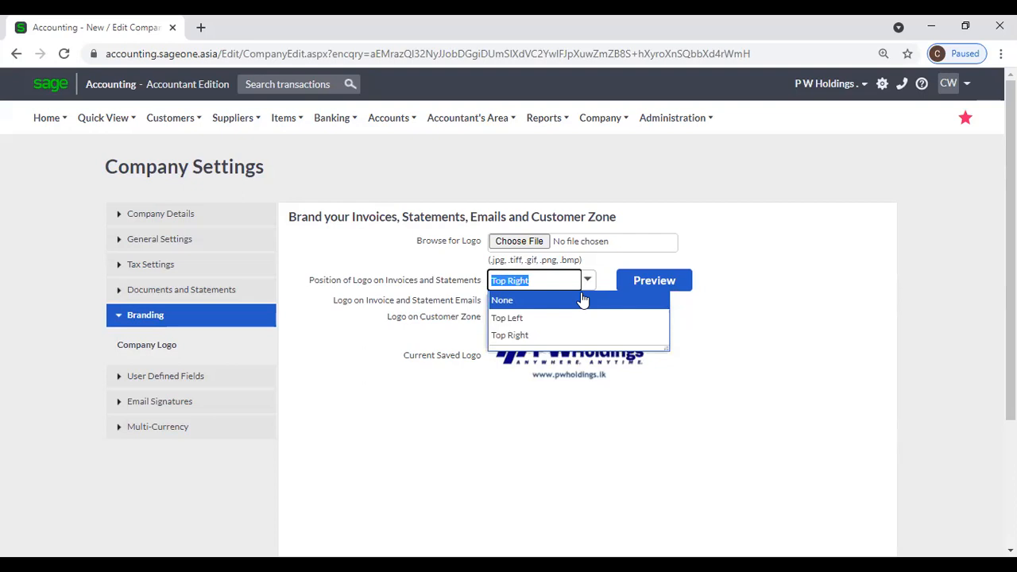
click(576, 301)
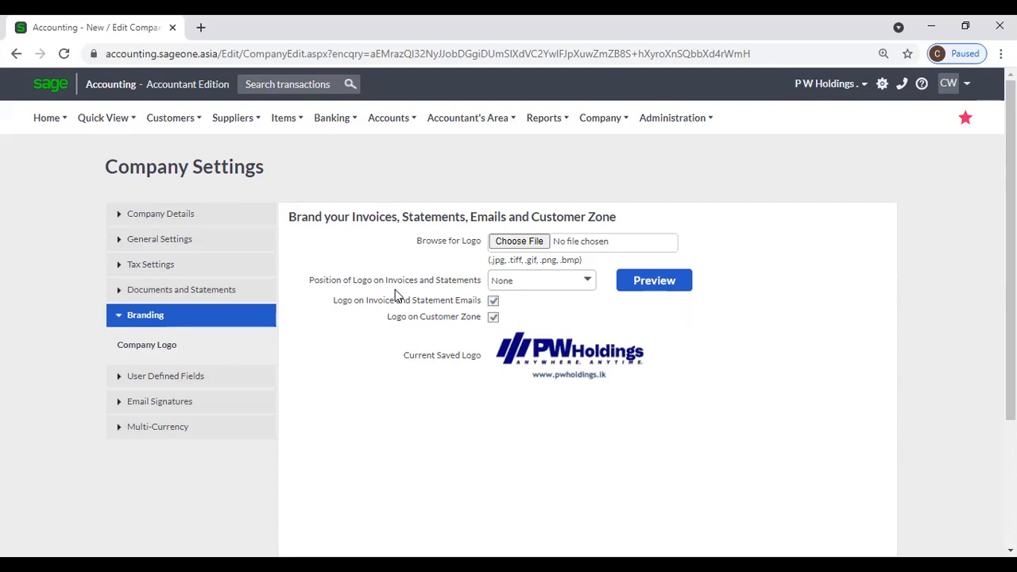
click(584, 286)
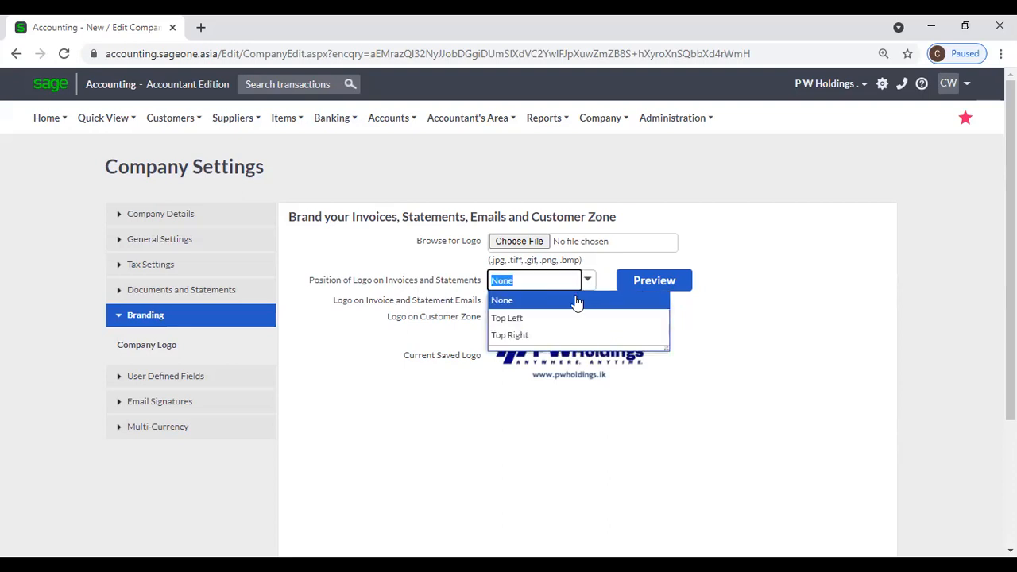
click(577, 301)
click(588, 286)
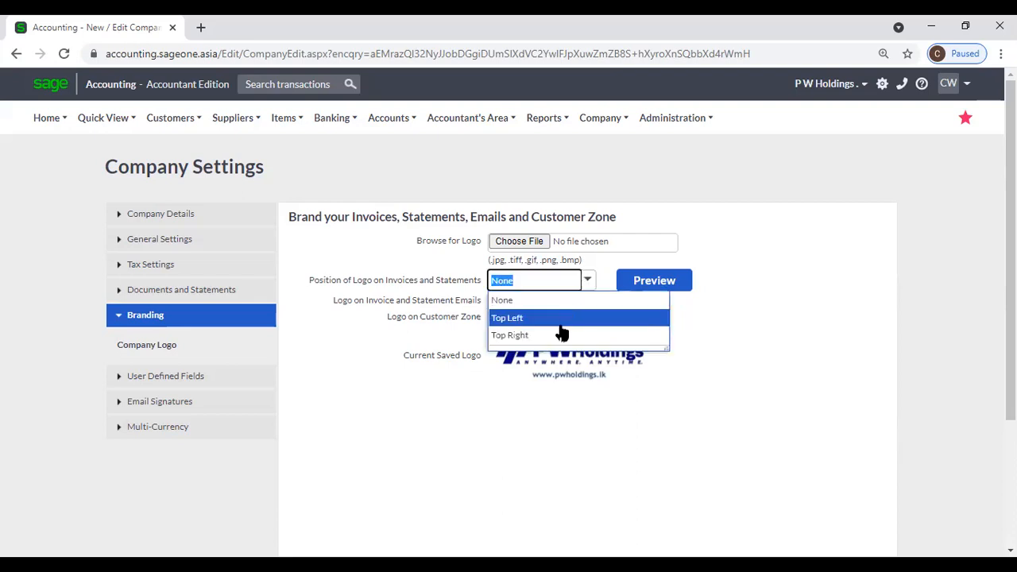
click(722, 279)
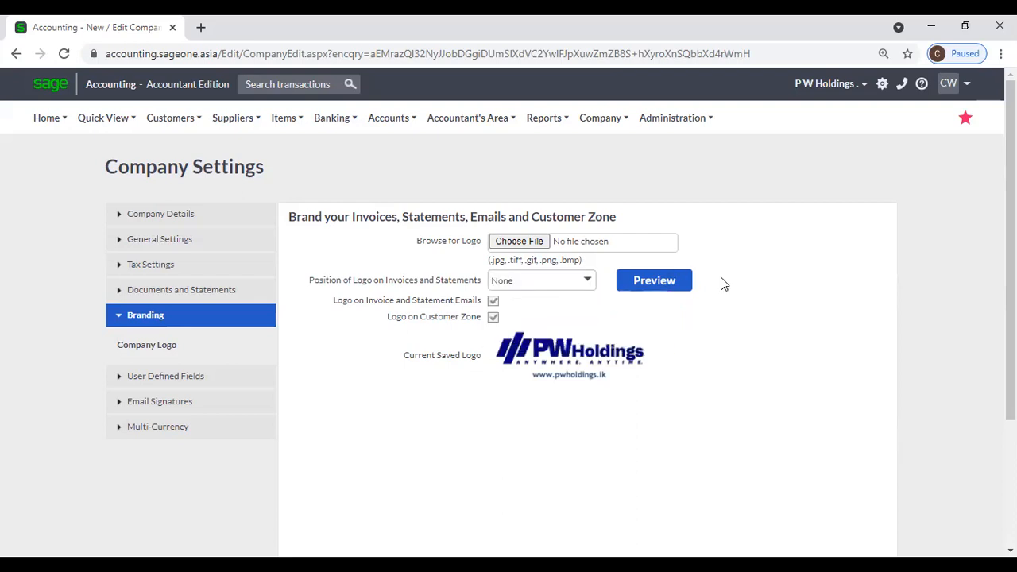
Step: Set the logo position to Top Left and preview it on the sample tax invoice
click(588, 284)
click(574, 315)
click(640, 288)
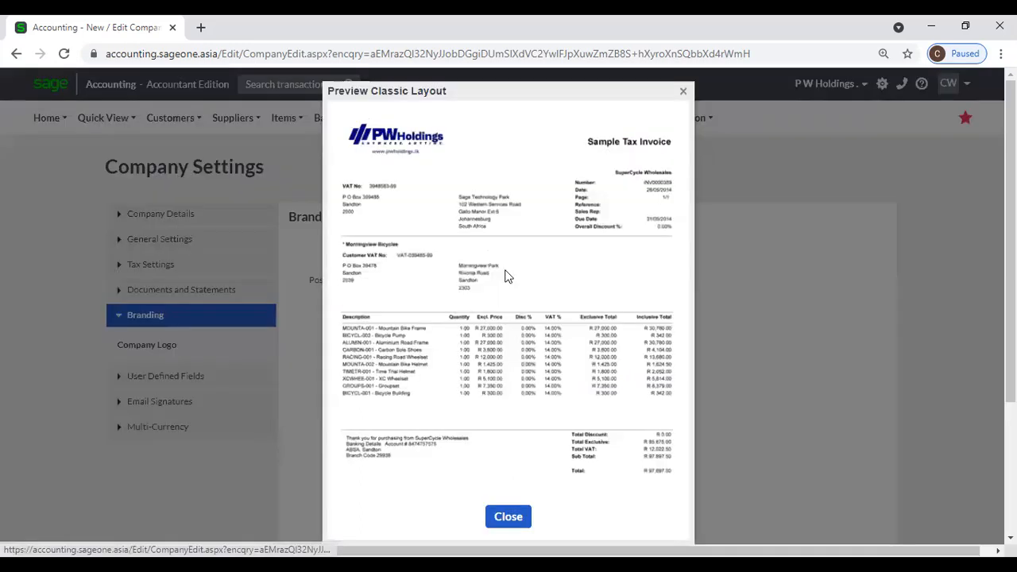
click(684, 96)
Step: Switch the logo position to Top Right and preview the sample tax invoice with it
click(586, 281)
click(554, 332)
click(626, 288)
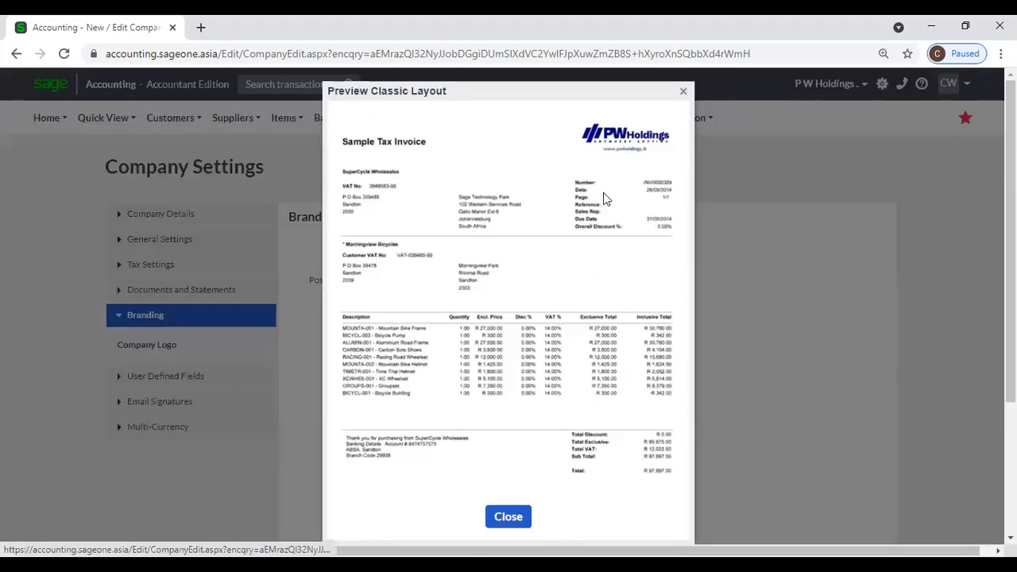
click(683, 91)
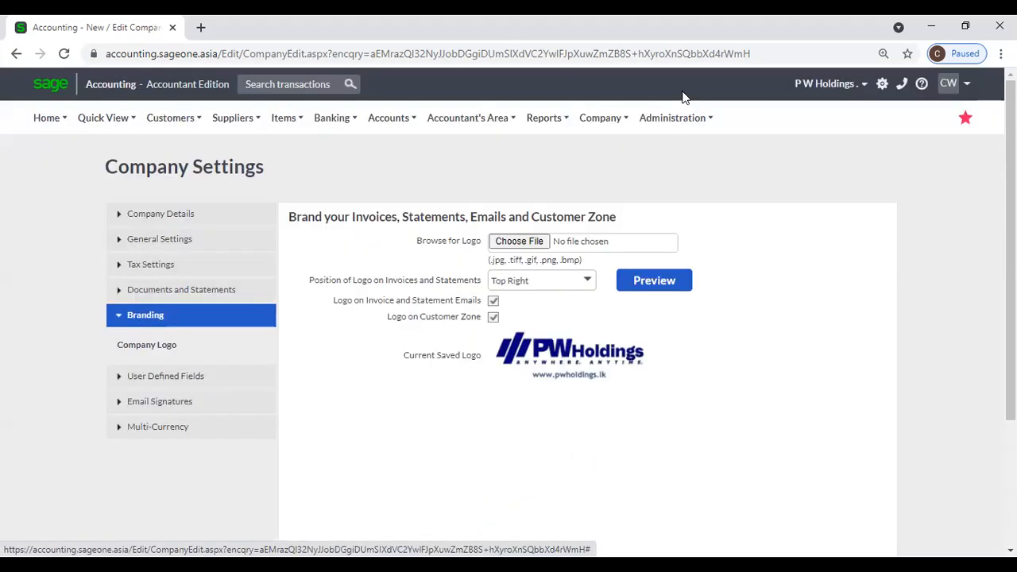
Step: Set the logo position on invoices and statements back to Top Left
click(589, 282)
click(520, 317)
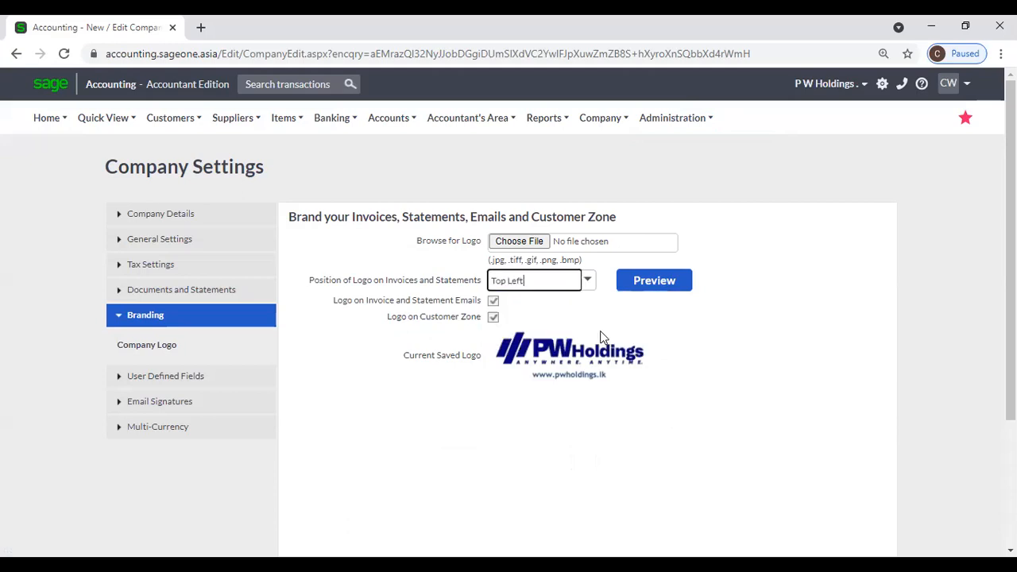
scroll(533, 330, down, 1)
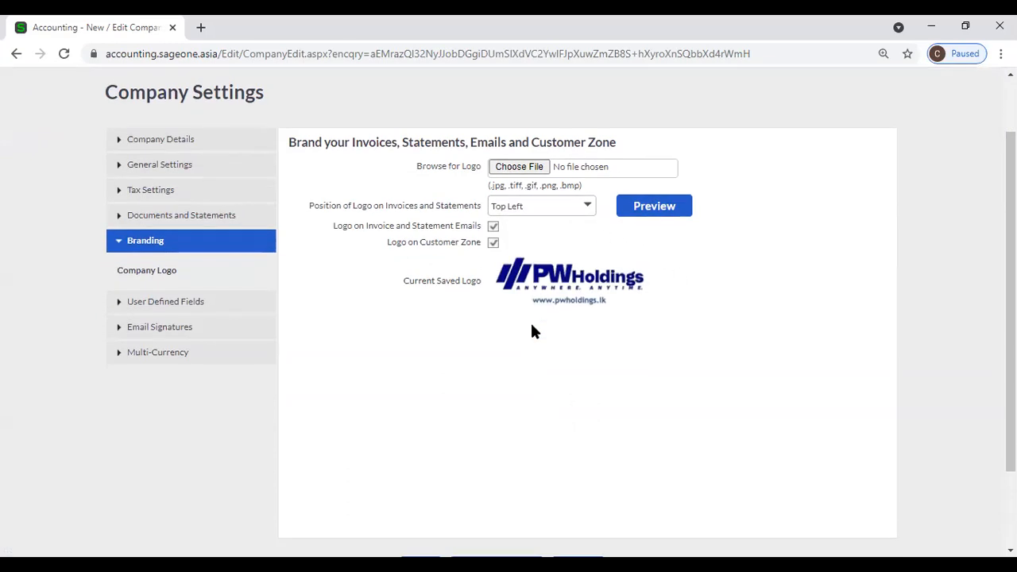
Step: Save the company logo branding settings
scroll(532, 326, down, 2)
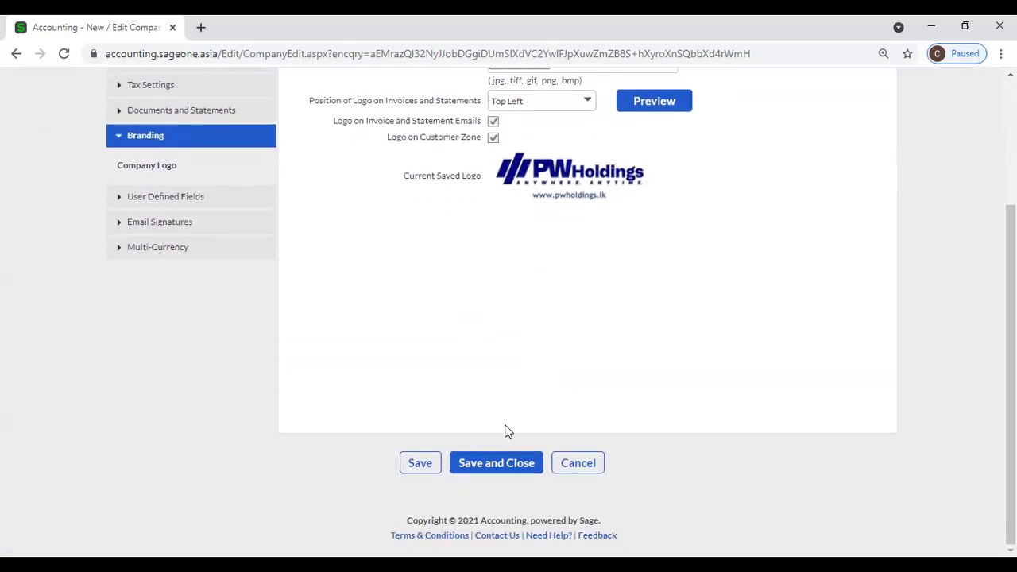
click(424, 465)
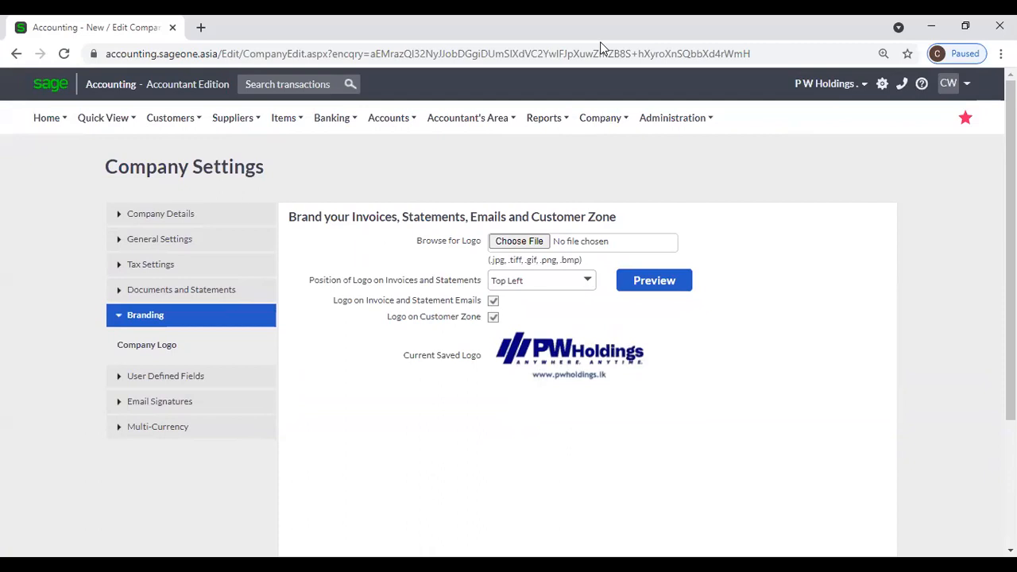
click(601, 44)
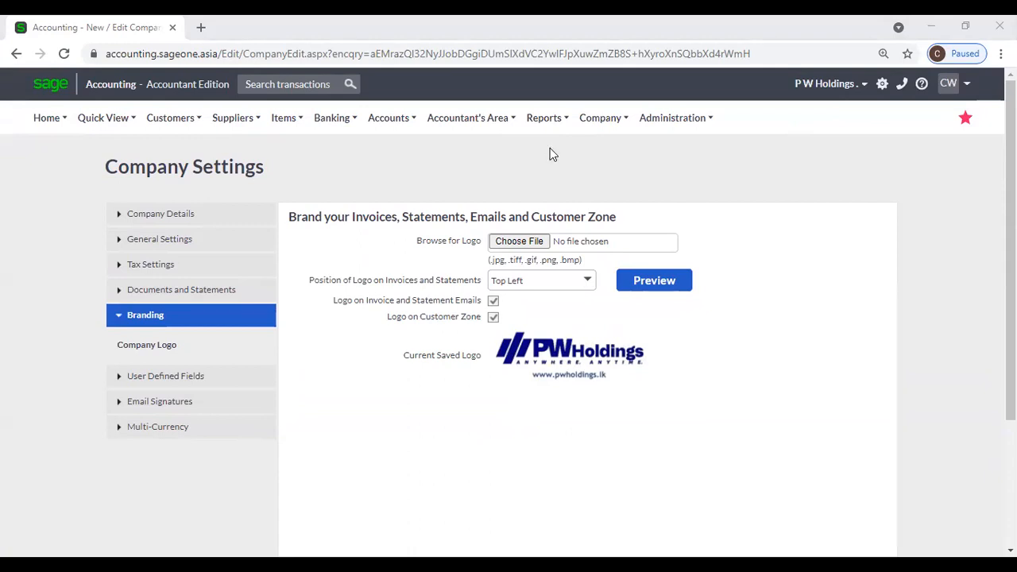
Step: Open the User Task Dashboard and look through the listed tasks
click(600, 118)
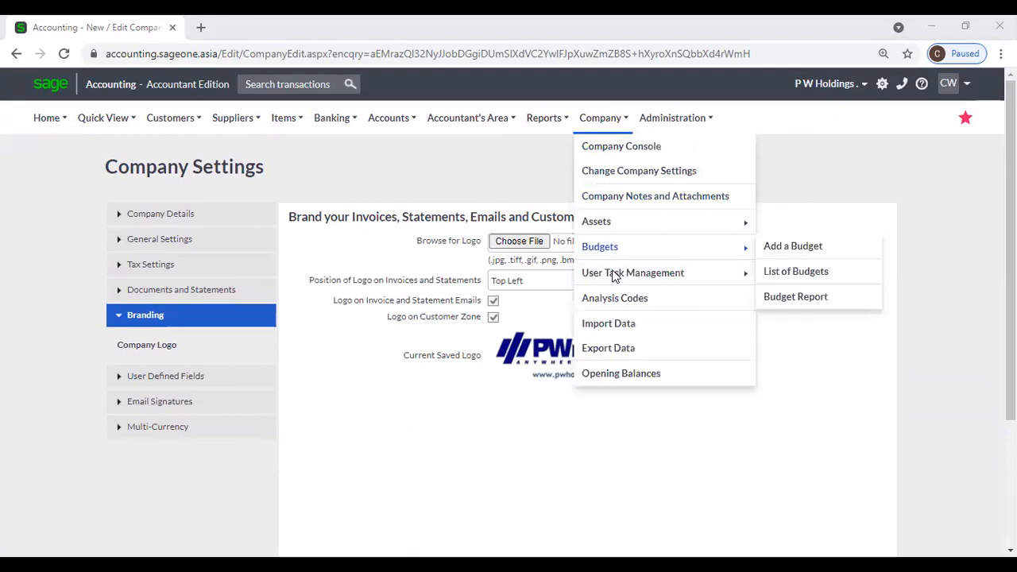
mouse_move(612, 286)
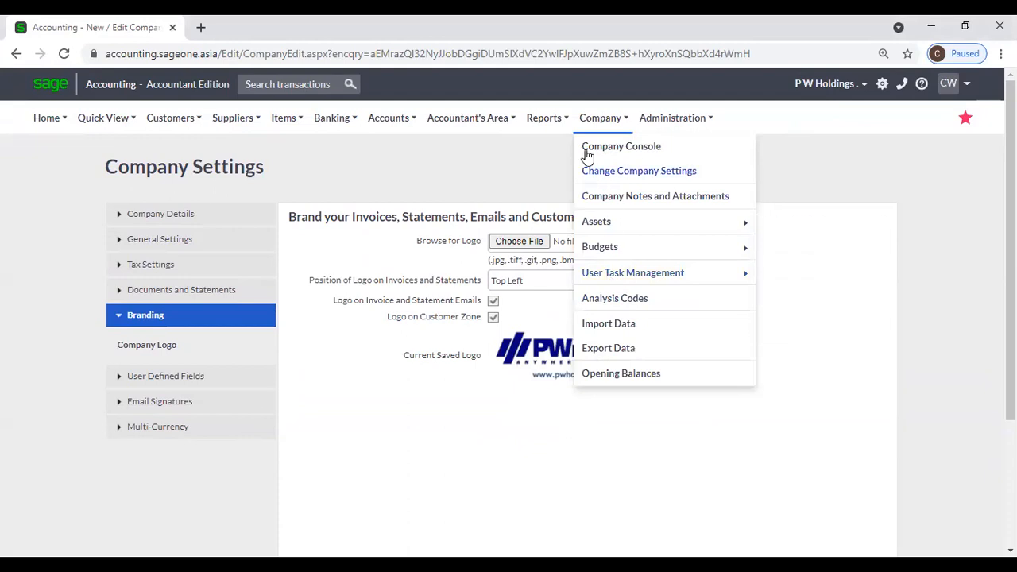
click(783, 280)
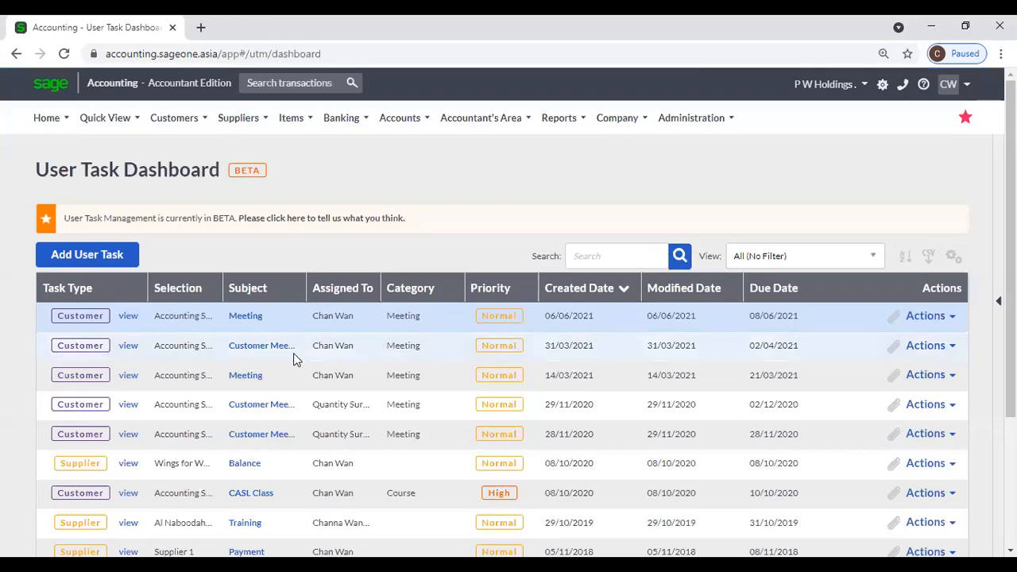
scroll(285, 302, down, 1)
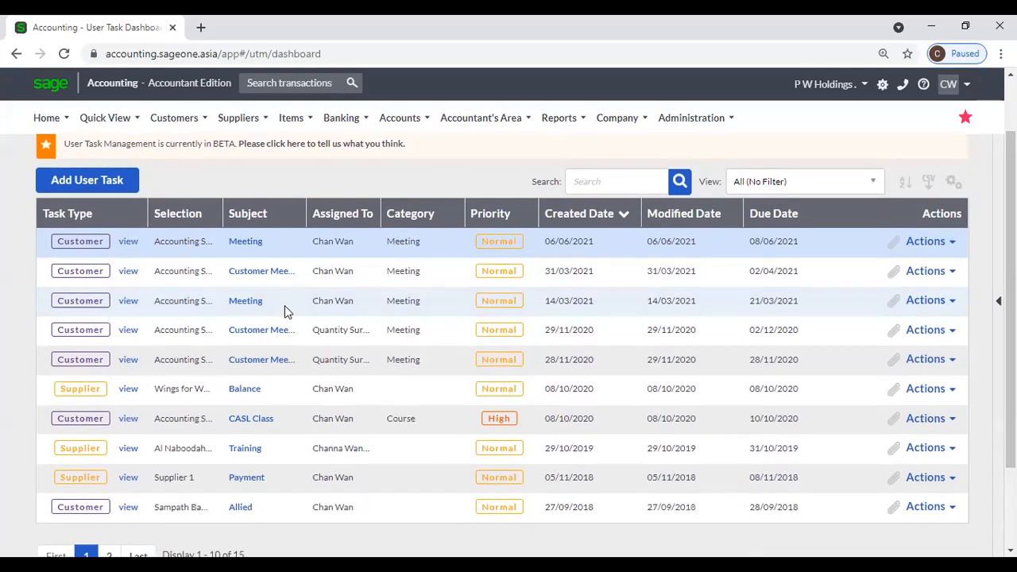
scroll(541, 310, up, 1)
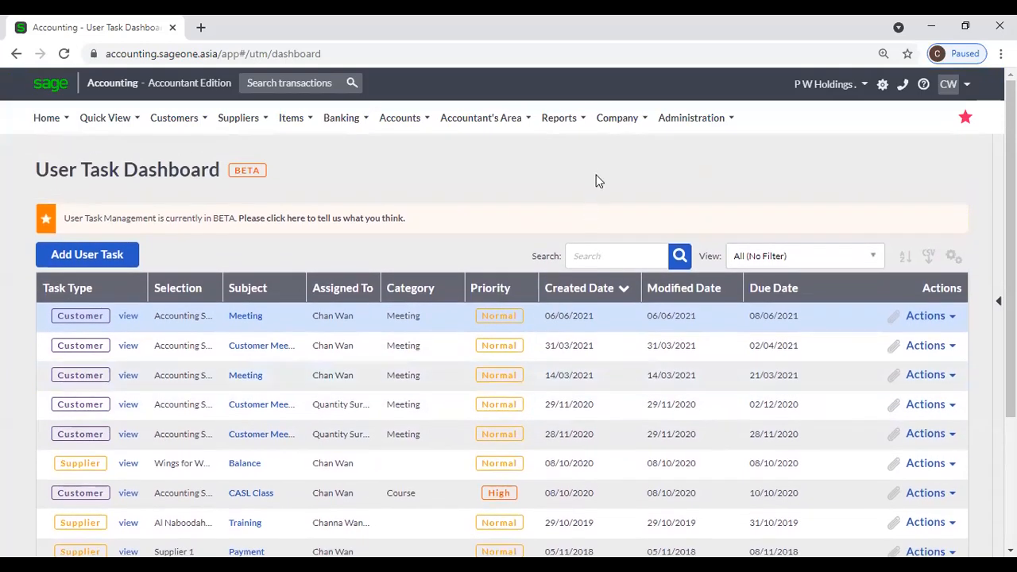
Step: Open the User Task Categories list to view the available categories
click(618, 119)
mouse_move(658, 294)
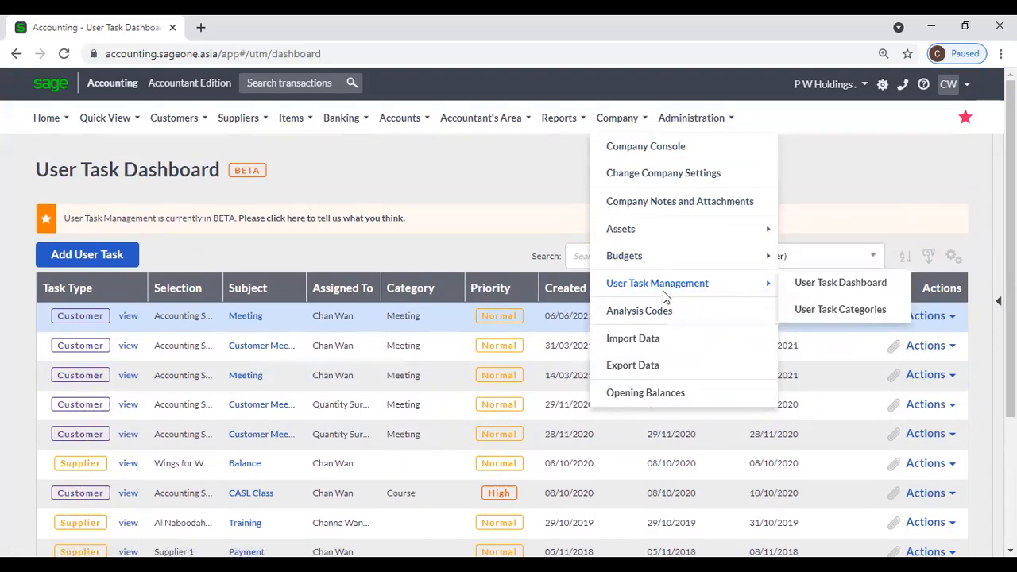
click(856, 311)
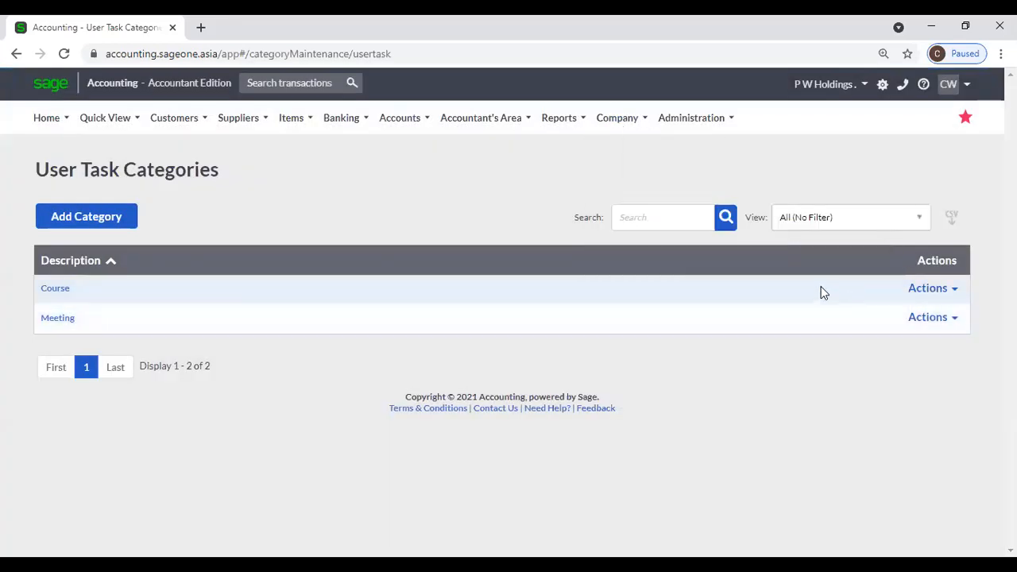
Step: Return to the User Task Dashboard and start a new user task
mouse_move(620, 120)
mouse_move(685, 284)
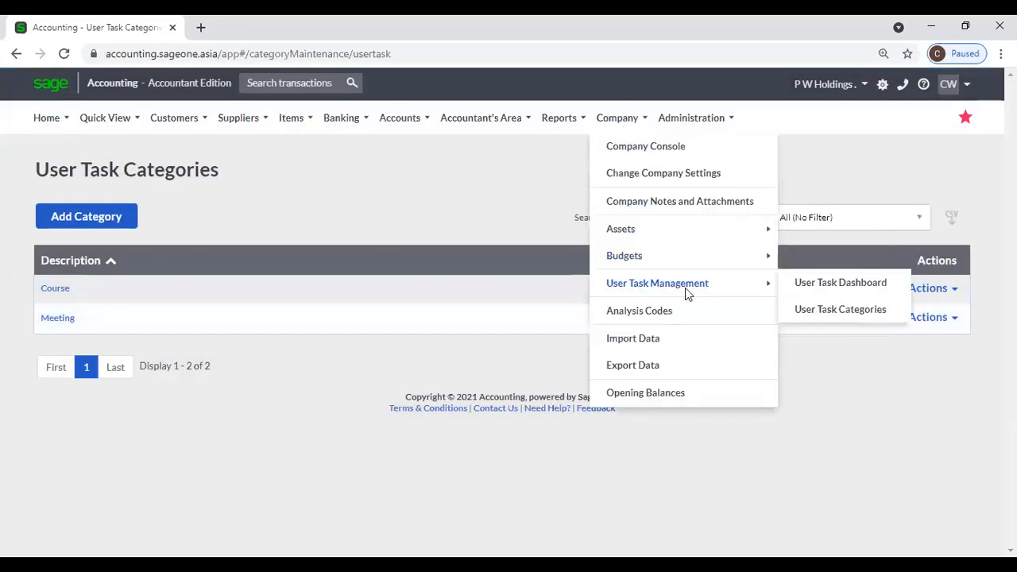
click(816, 288)
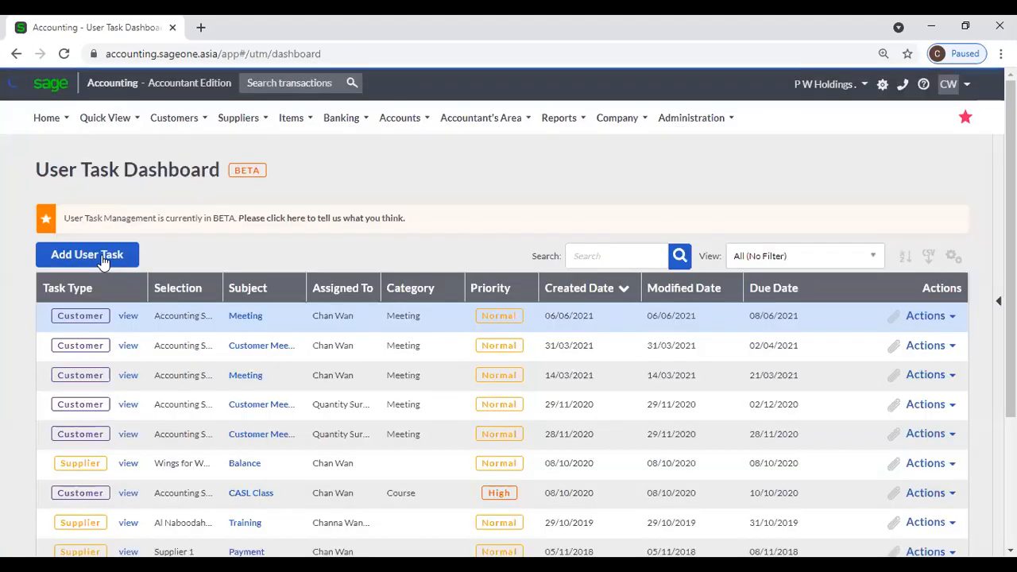
click(102, 259)
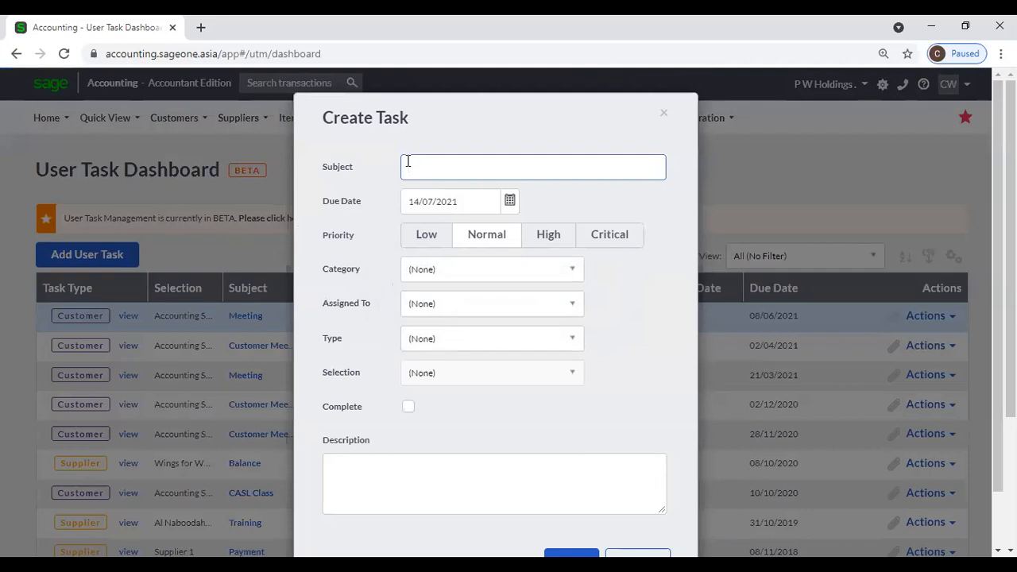
Step: Enter Management Report as the new task's subject
text(Manag)
text(ent)
key(Left)
key(Left)
key(Left)
key(Left)
key(Right)
key(Right)
text(me)
key(Right)
key(Right)
text(Report)
Step: Set the task's due date to 16/07/2021 and its priority to High
click(510, 201)
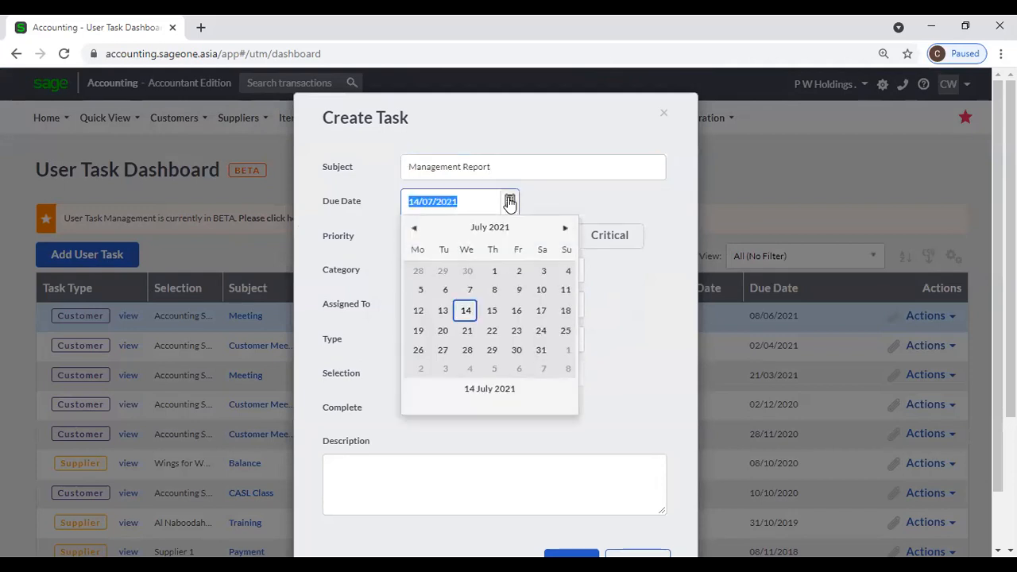
click(516, 312)
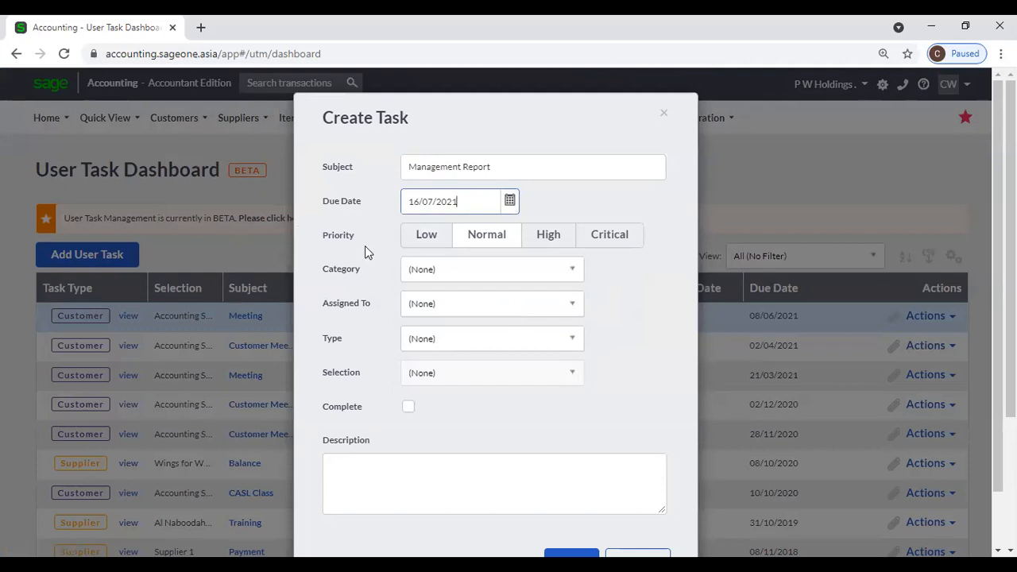
click(550, 238)
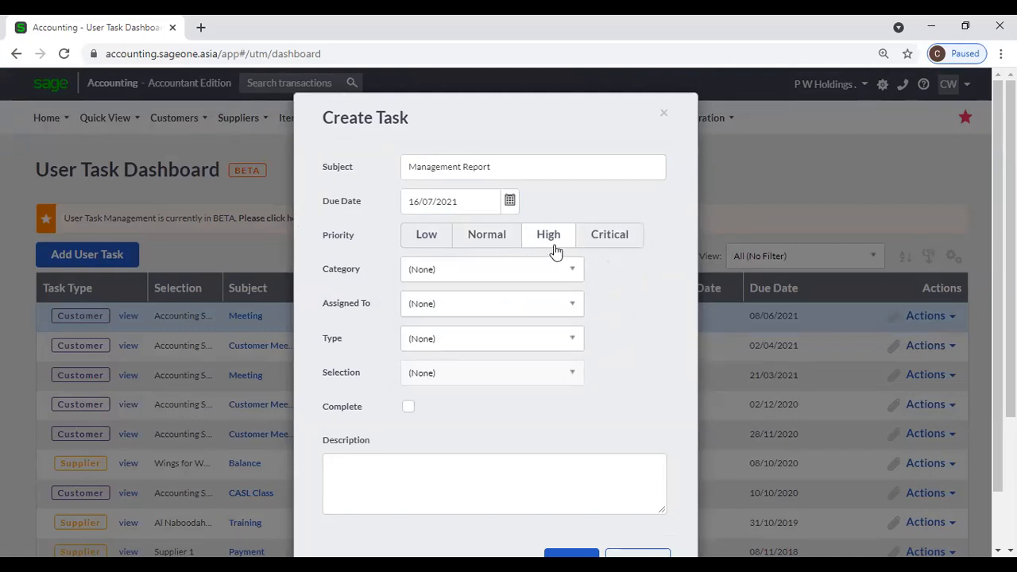
Step: Set the task's category to Meeting and assign it to the first user listed
click(573, 272)
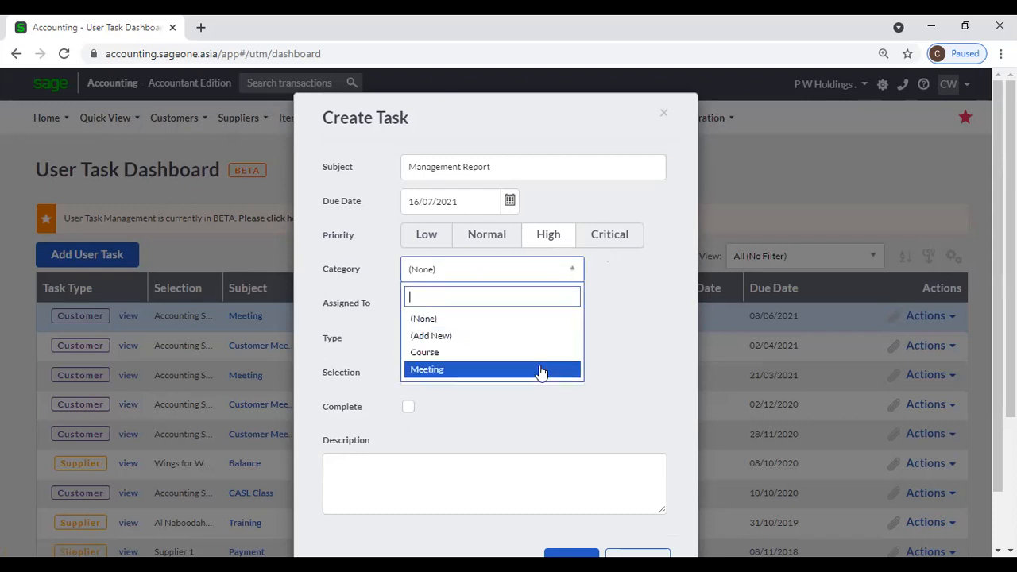
click(540, 370)
click(567, 312)
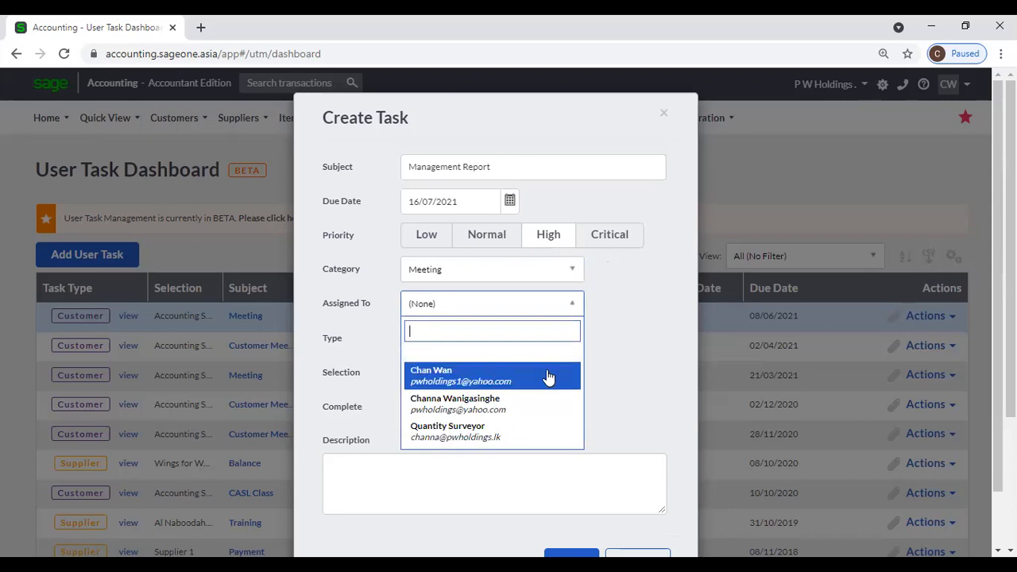
click(547, 376)
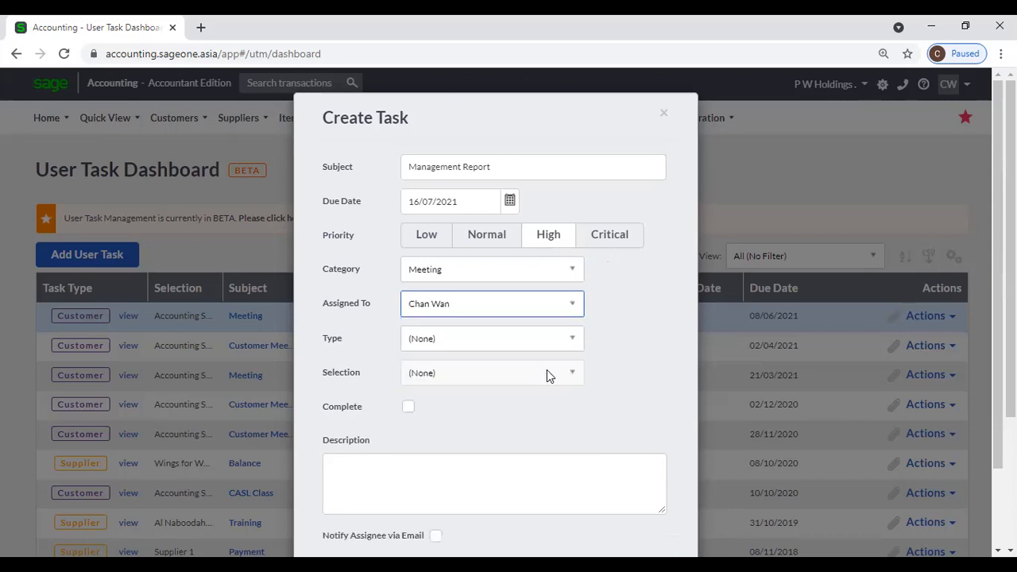
Step: Set the task type to Customer and select AAT Sri Lanka as the related customer
click(478, 346)
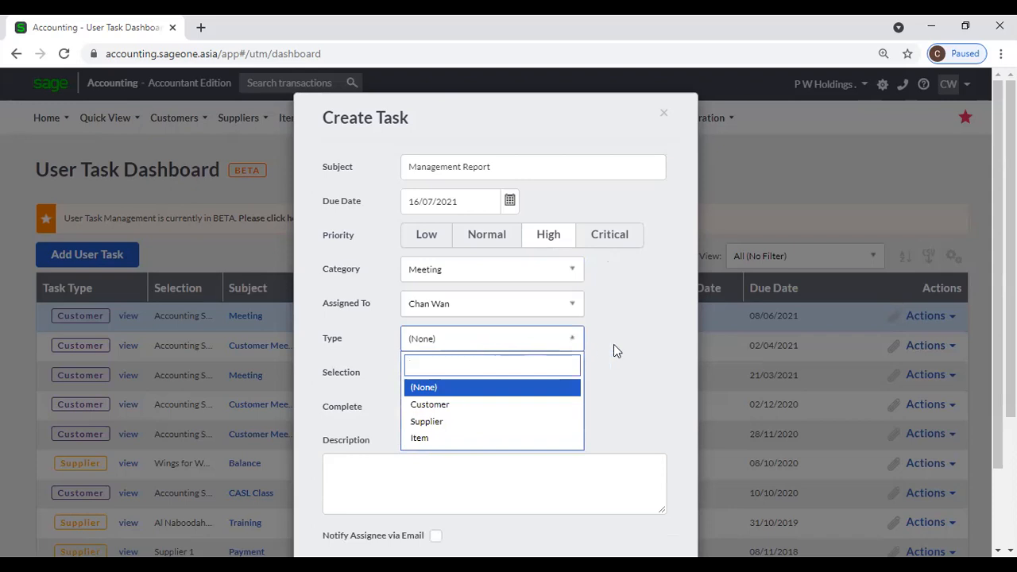
click(652, 346)
click(556, 345)
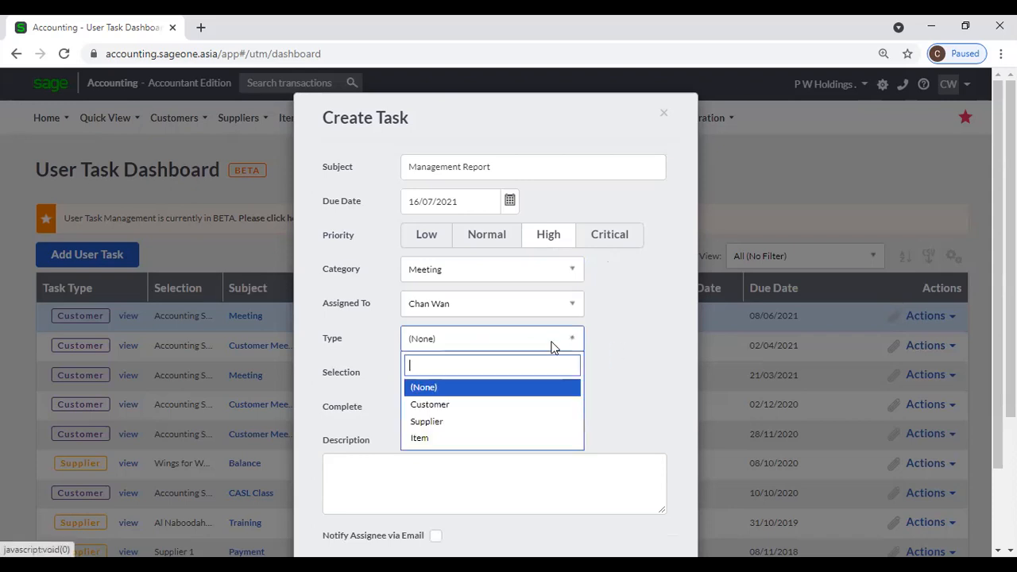
click(490, 406)
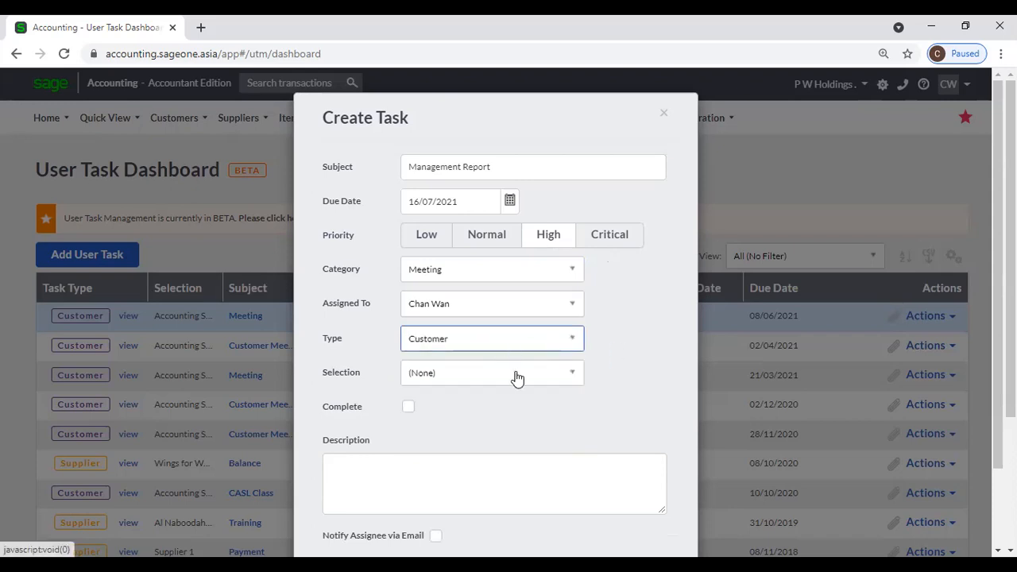
click(516, 374)
click(474, 238)
click(549, 234)
scroll(454, 406, down, 2)
click(456, 370)
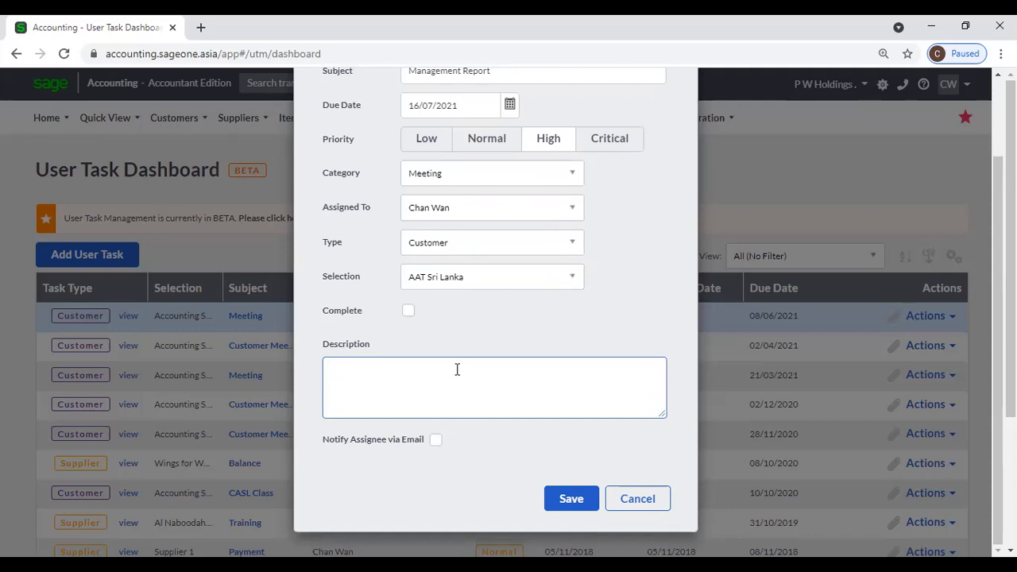
Step: Replace the task's subject with Collect Cheque
scroll(456, 348, up, 2)
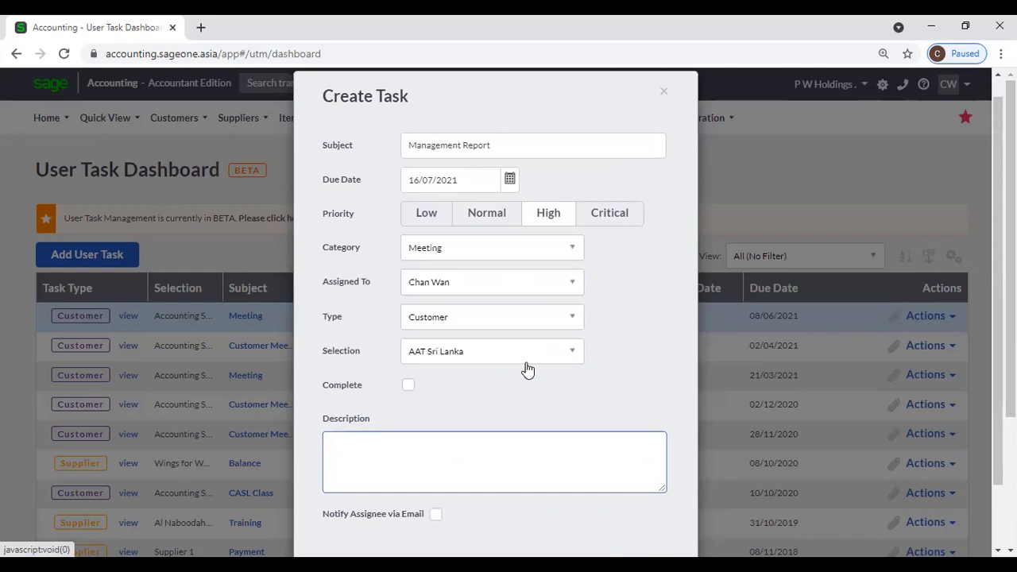
drag(509, 144, 385, 149)
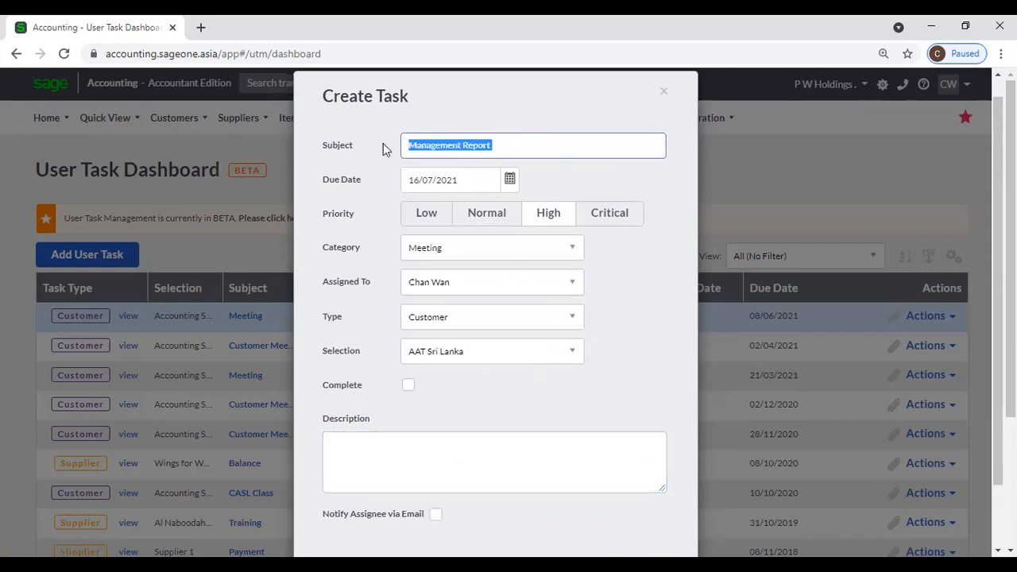
text(Colle)
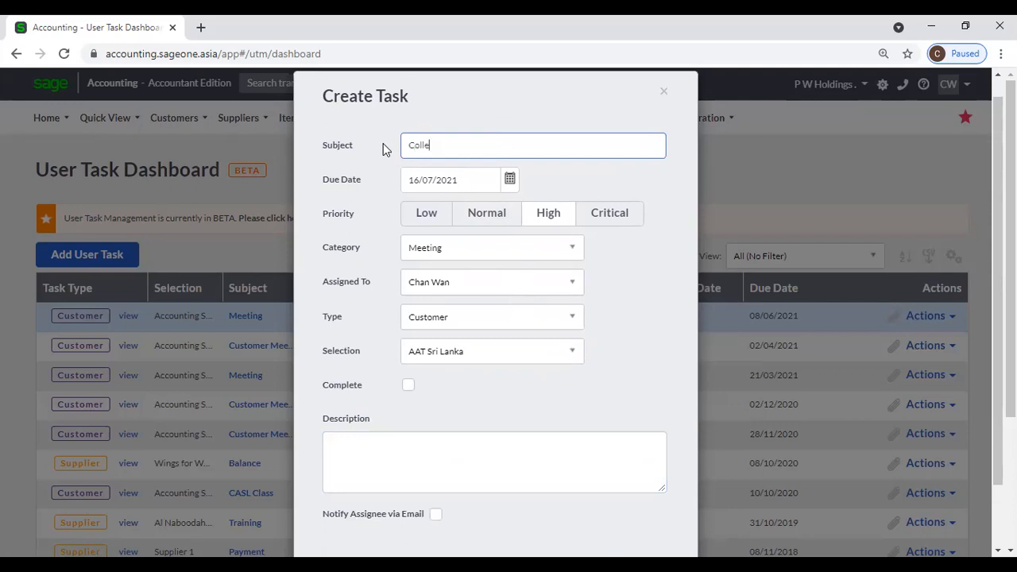
text(ct Cheque)
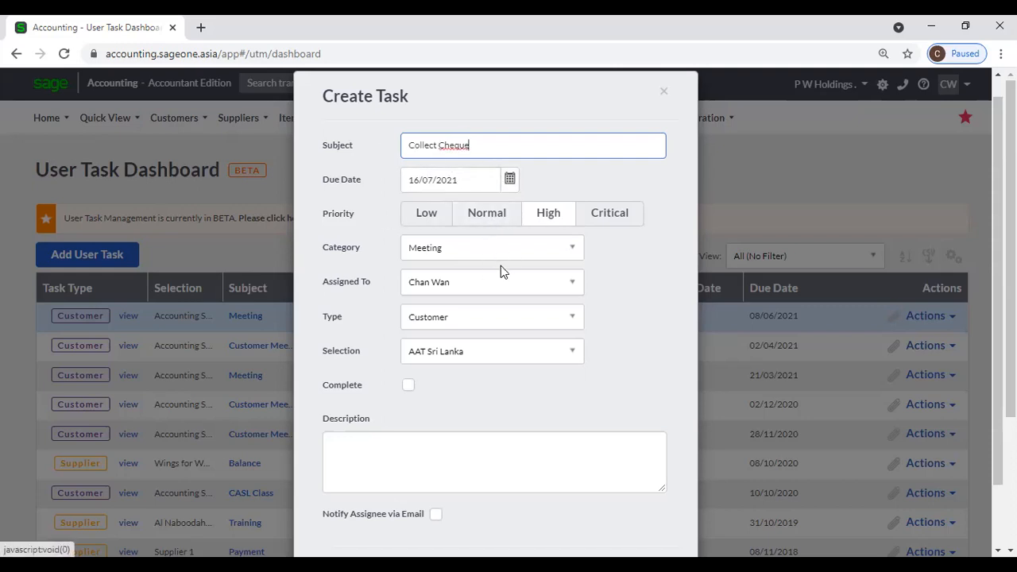
Step: Change the task's related customer to Accounting Software (Pvt) Ltd, with the type set to Customer
click(499, 241)
click(640, 293)
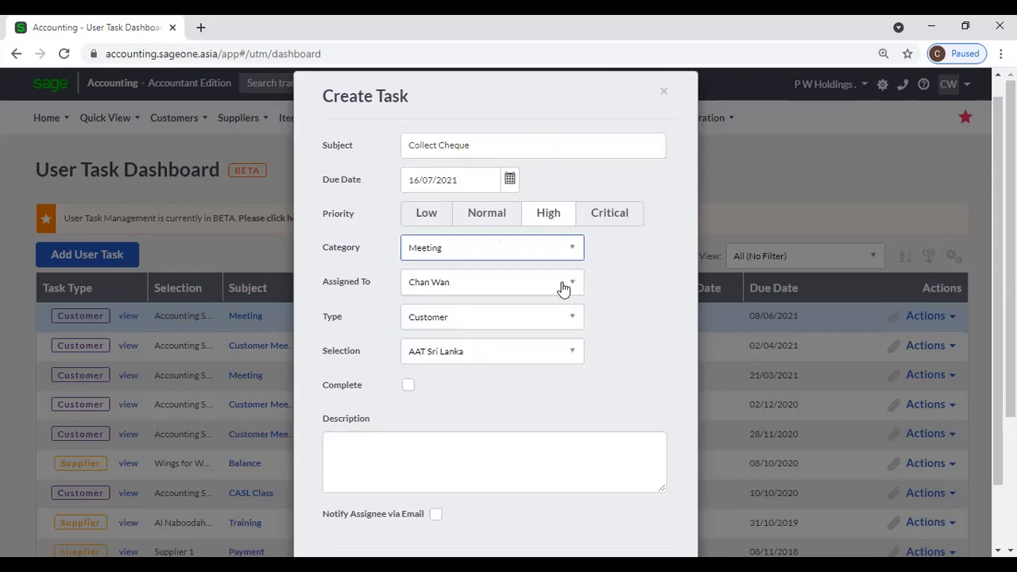
click(571, 283)
click(626, 294)
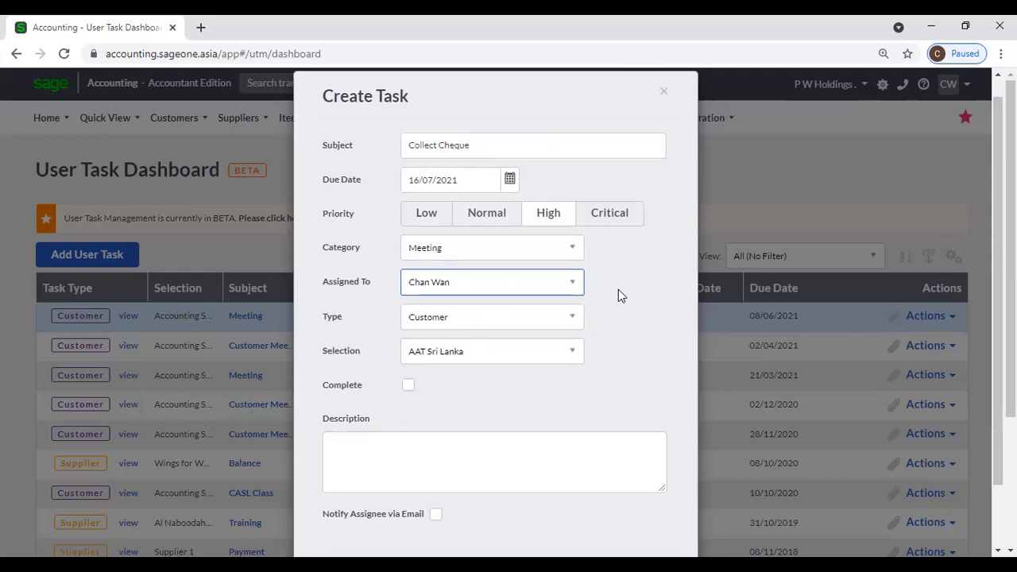
click(511, 318)
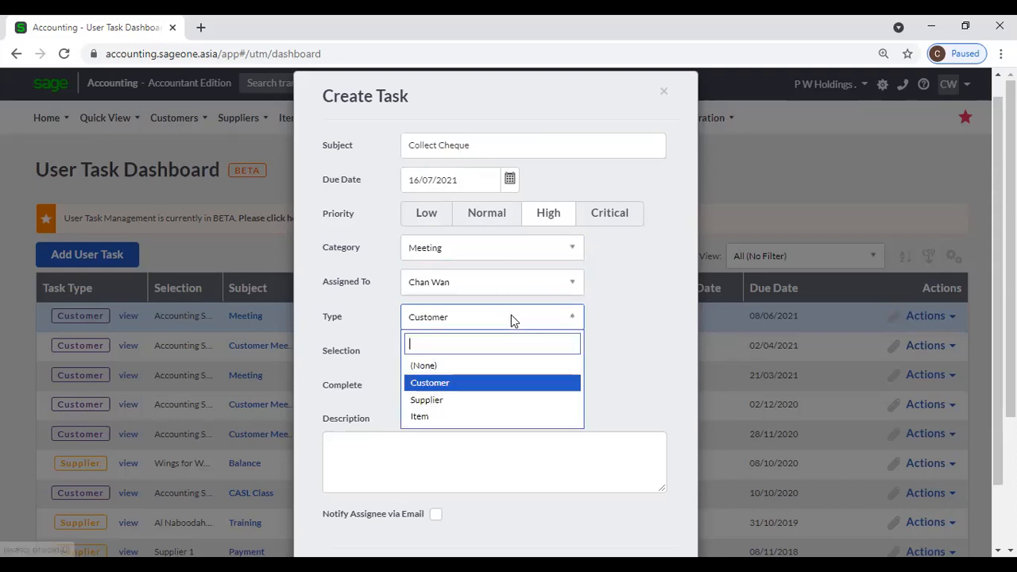
click(475, 385)
click(486, 354)
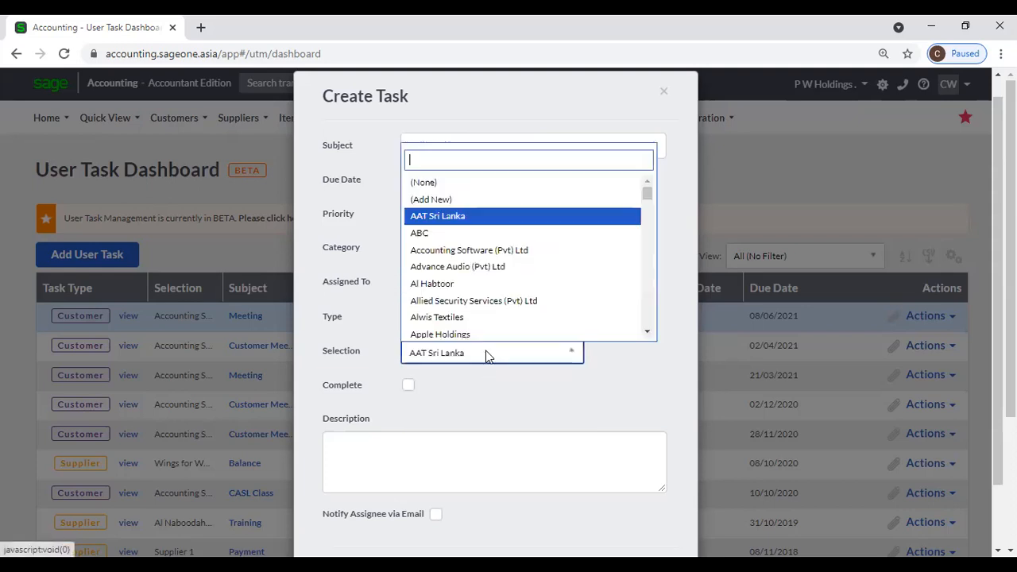
click(461, 251)
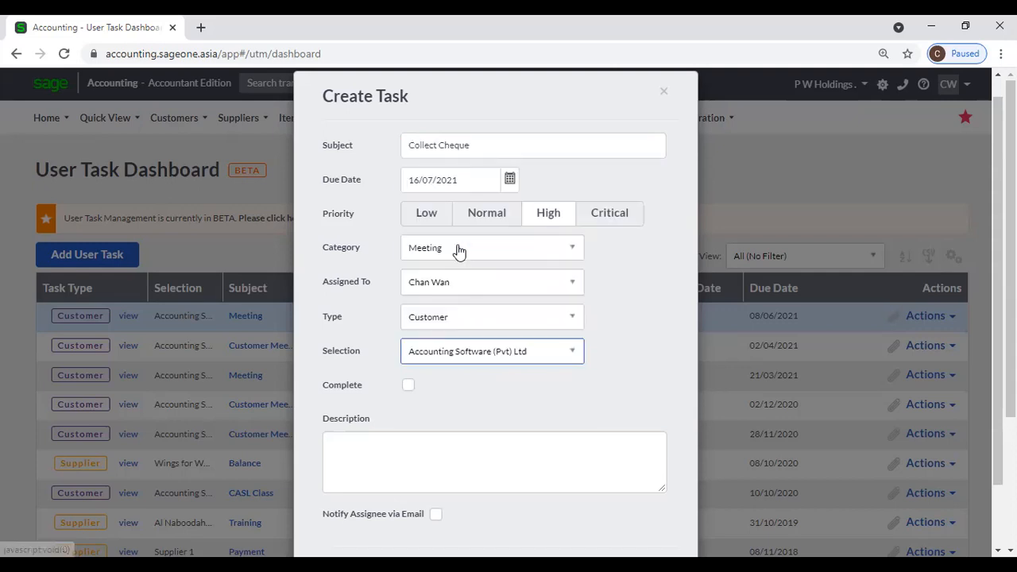
Step: Turn on email notification of the assignee for this task
click(391, 450)
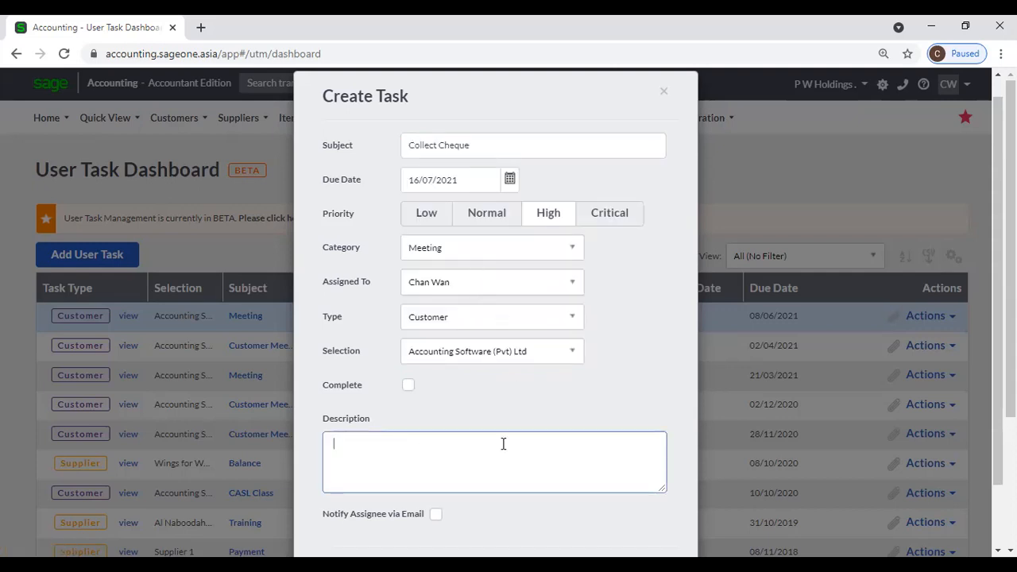
scroll(428, 450, down, 1)
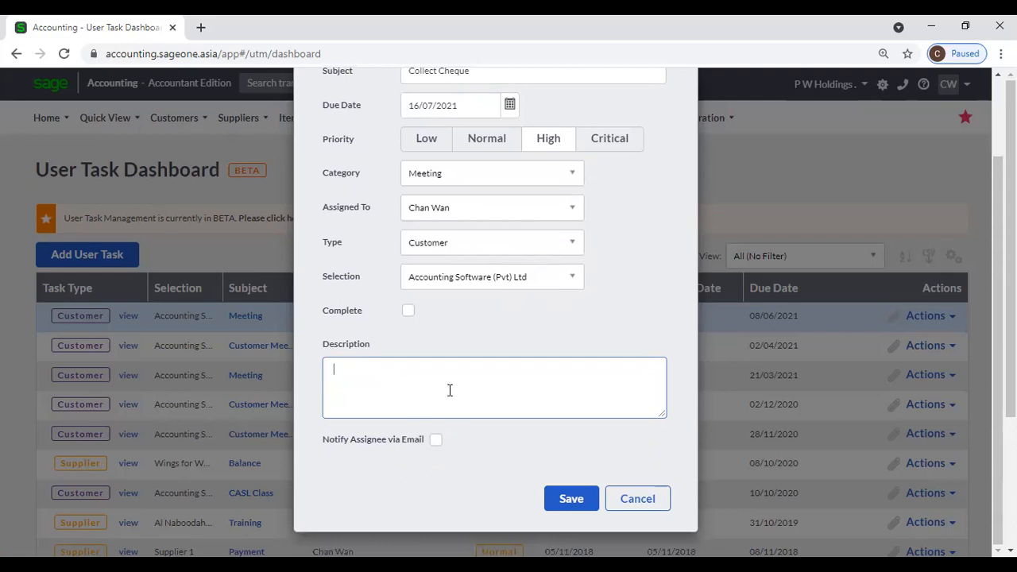
click(435, 442)
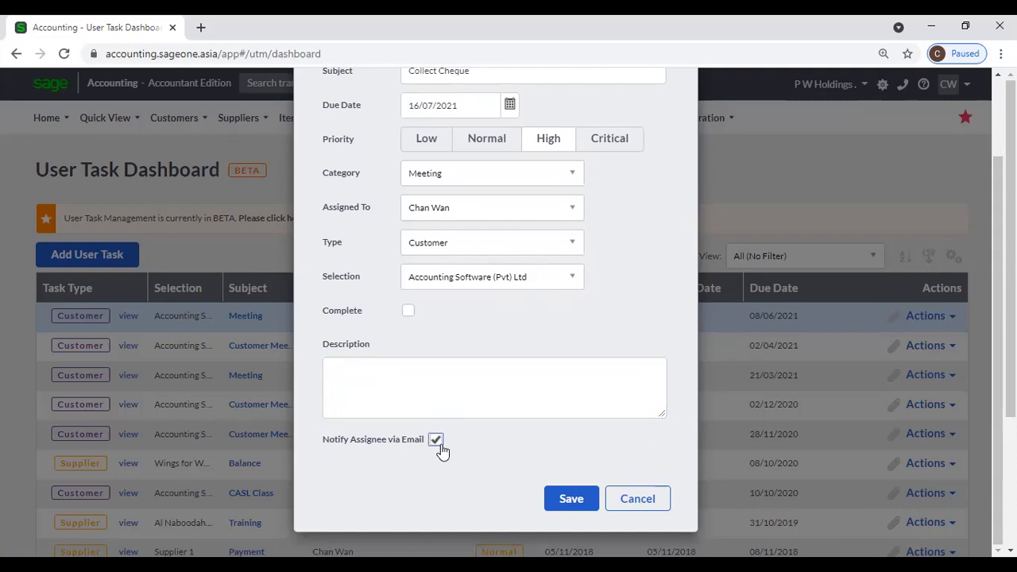
Step: Save the new Collect Cheque customer task
click(569, 504)
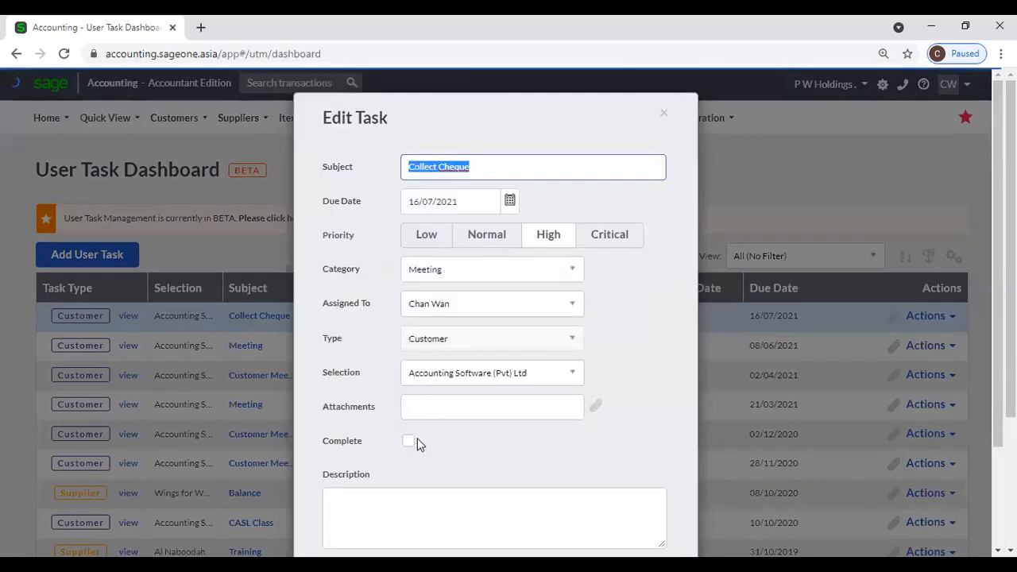
click(409, 443)
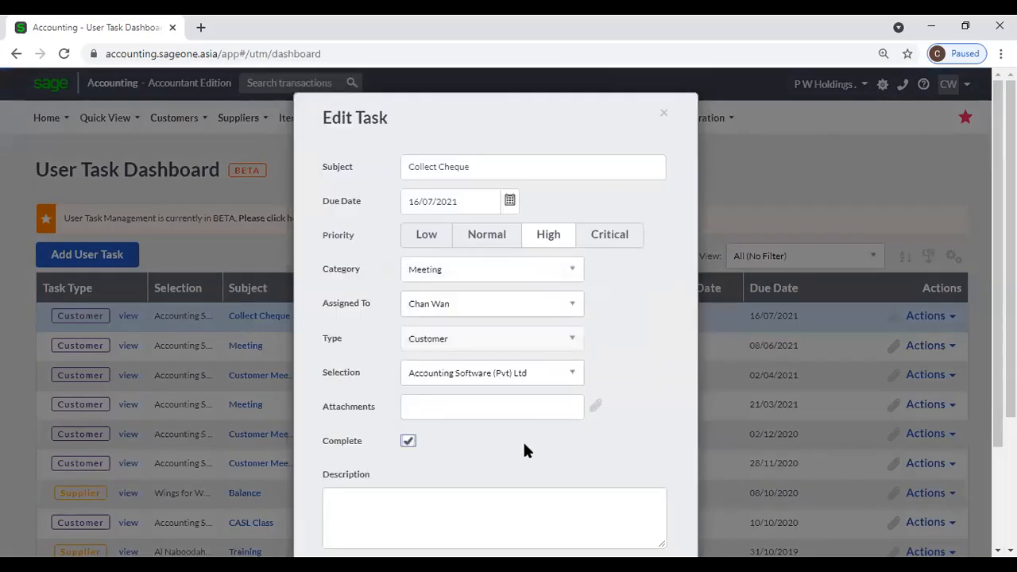
scroll(523, 440, down, 1)
scroll(613, 533, down, 1)
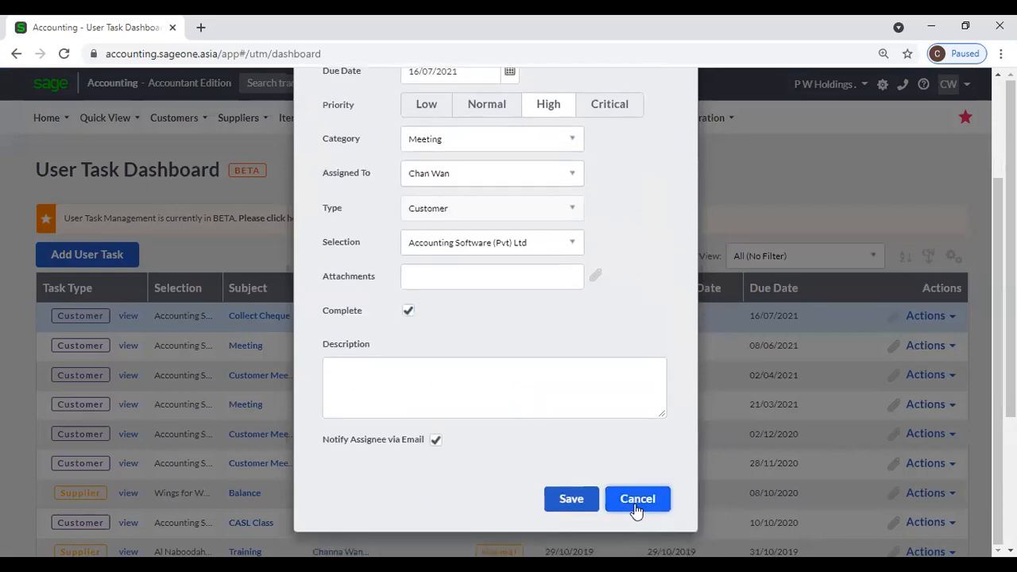
click(636, 506)
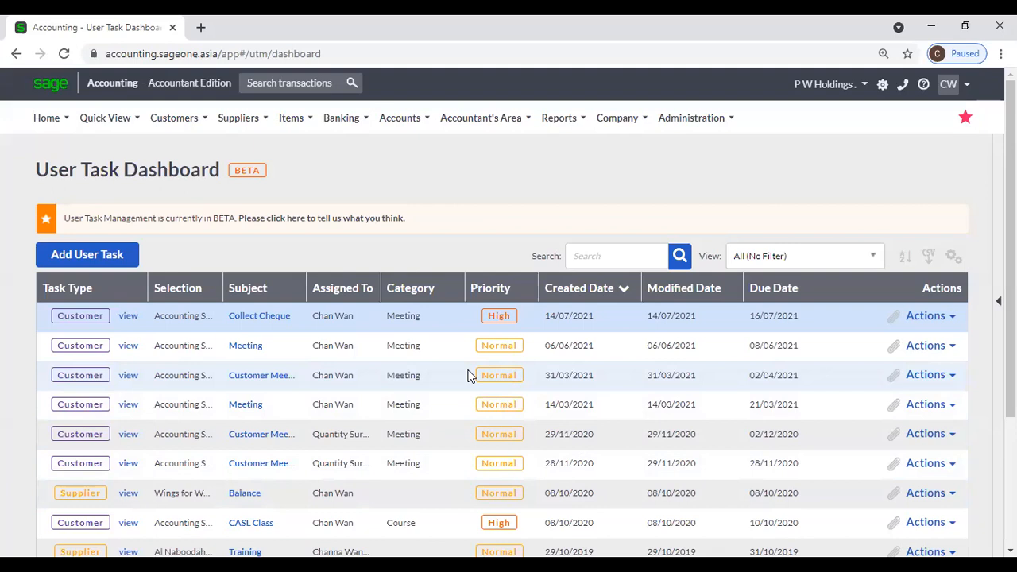
Step: Show the list of user task categories and bring up a blank form for a new category
scroll(538, 404, down, 2)
scroll(540, 407, up, 2)
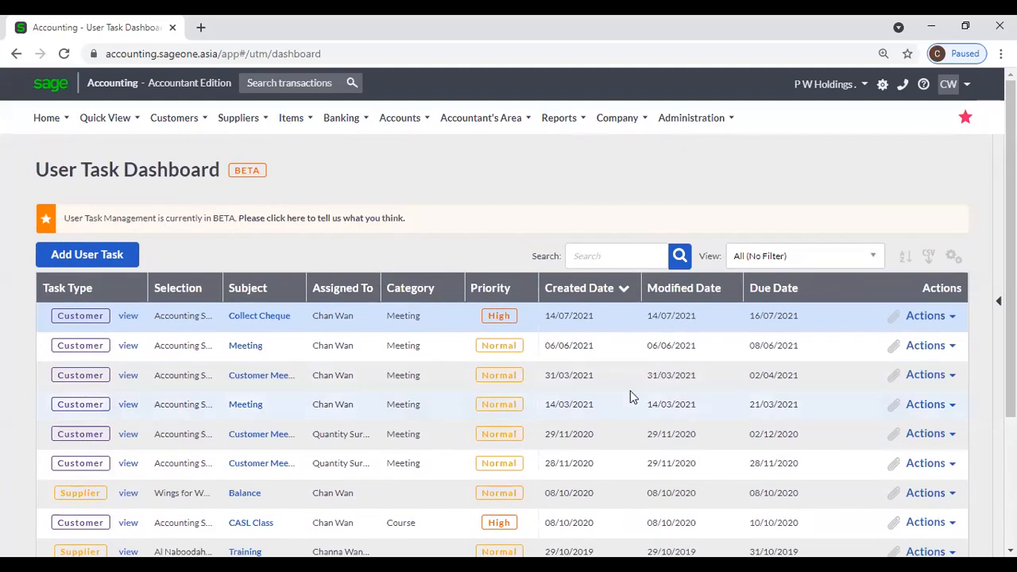
click(607, 117)
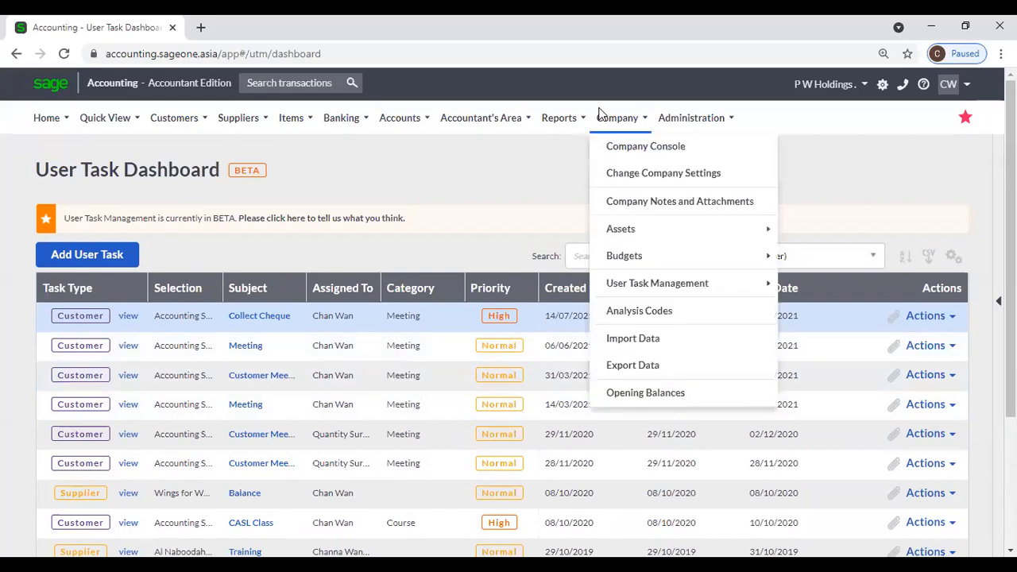
mouse_move(627, 289)
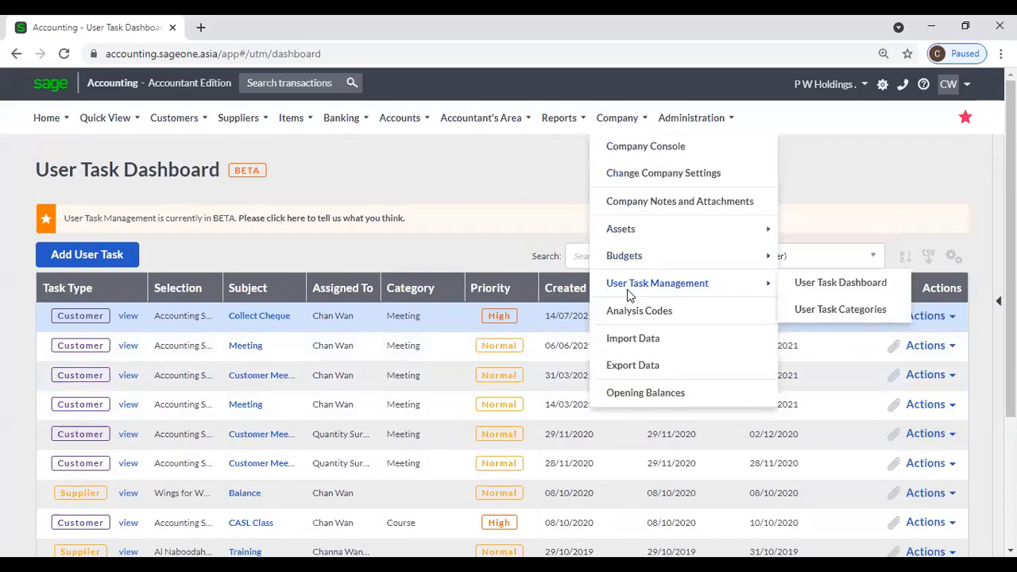
click(857, 311)
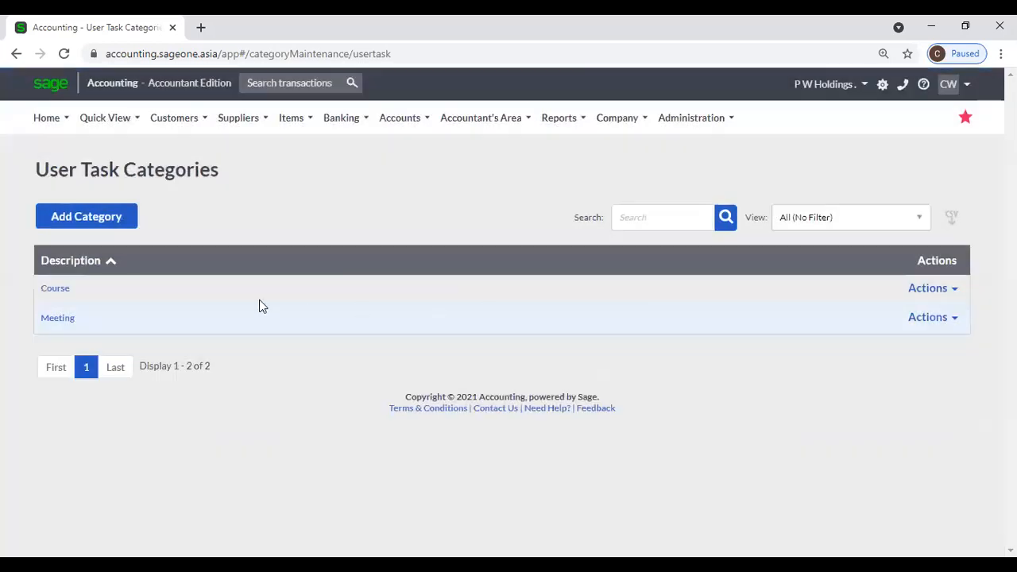
click(103, 221)
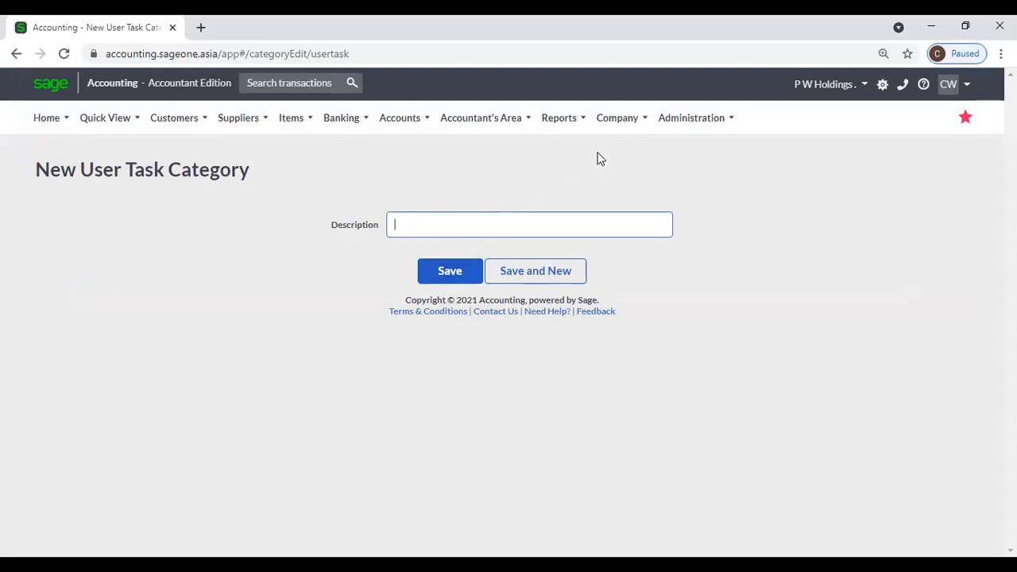
Step: Leave the blank category form and return to the User Task Dashboard
click(618, 118)
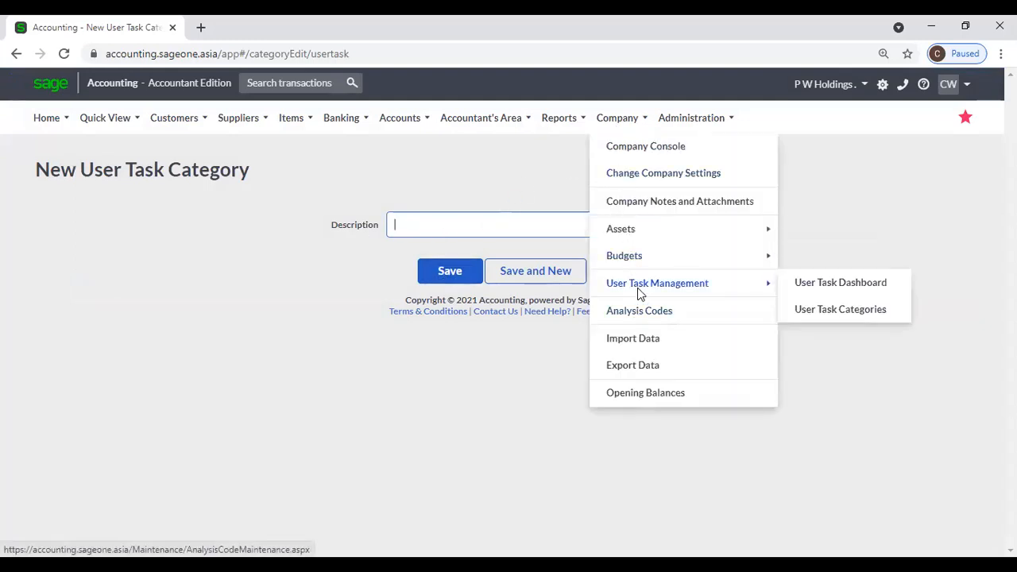
click(619, 119)
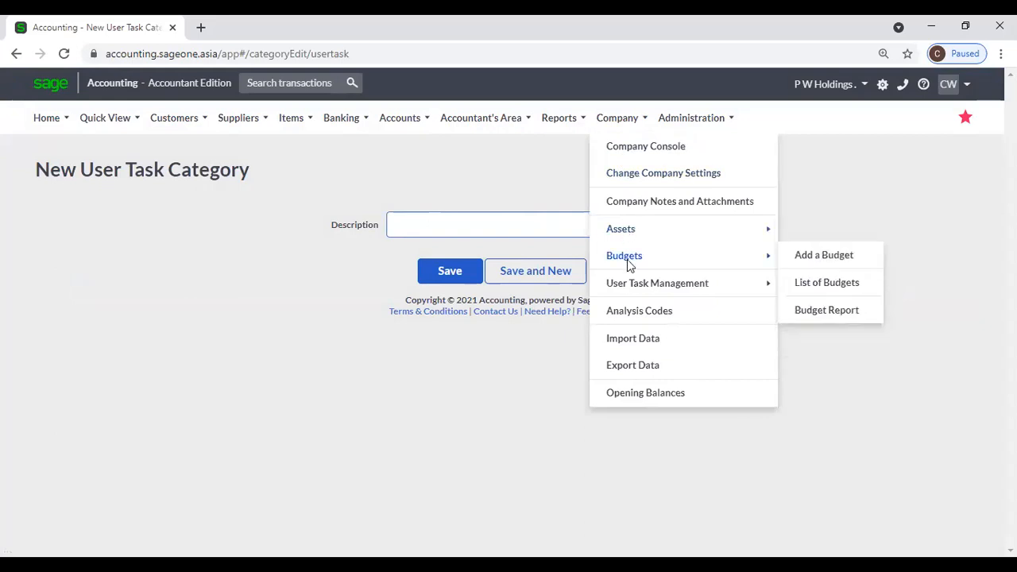
mouse_move(681, 282)
click(817, 284)
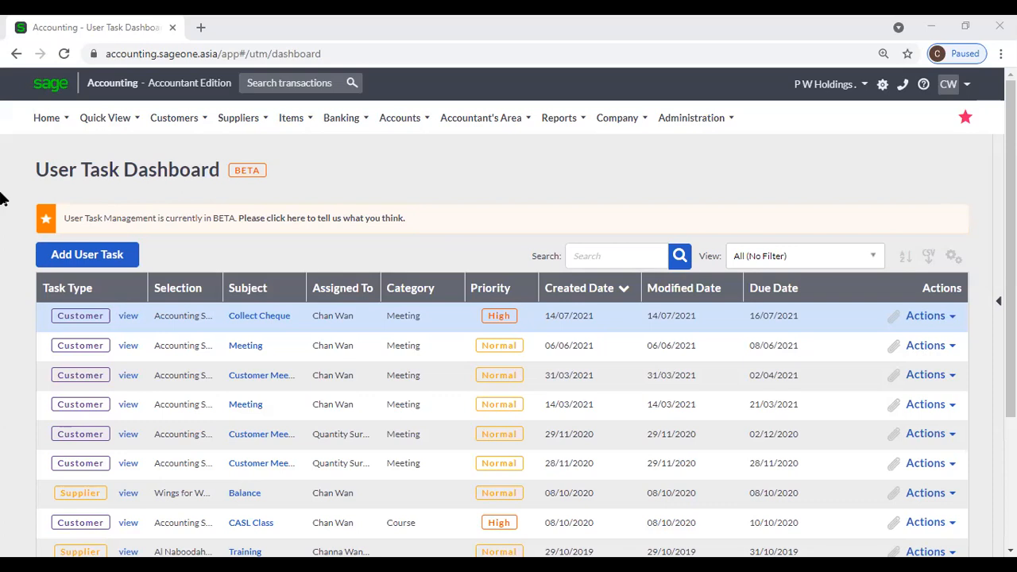
Step: Go to the company's Analysis Codes page
click(611, 128)
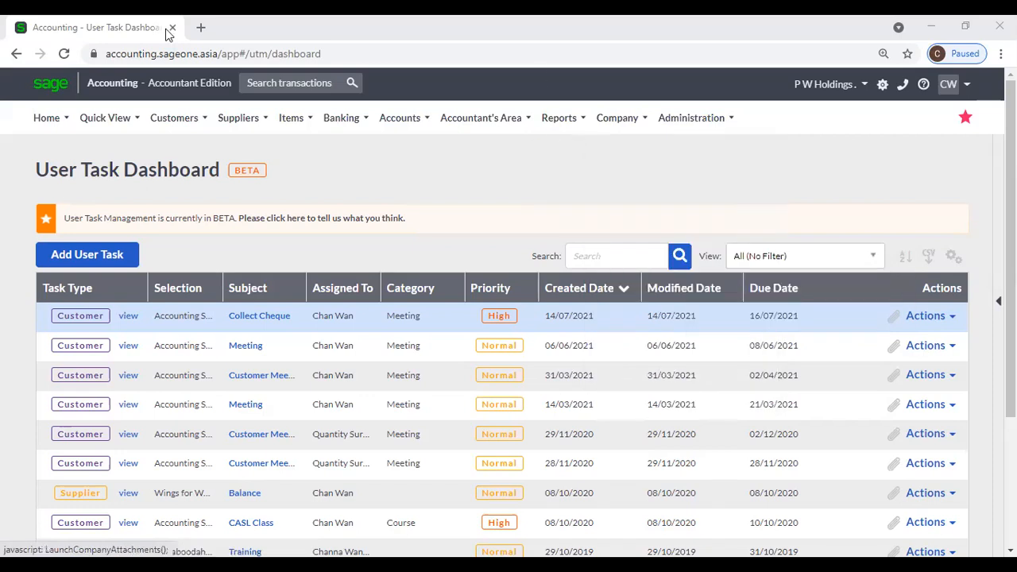
click(111, 118)
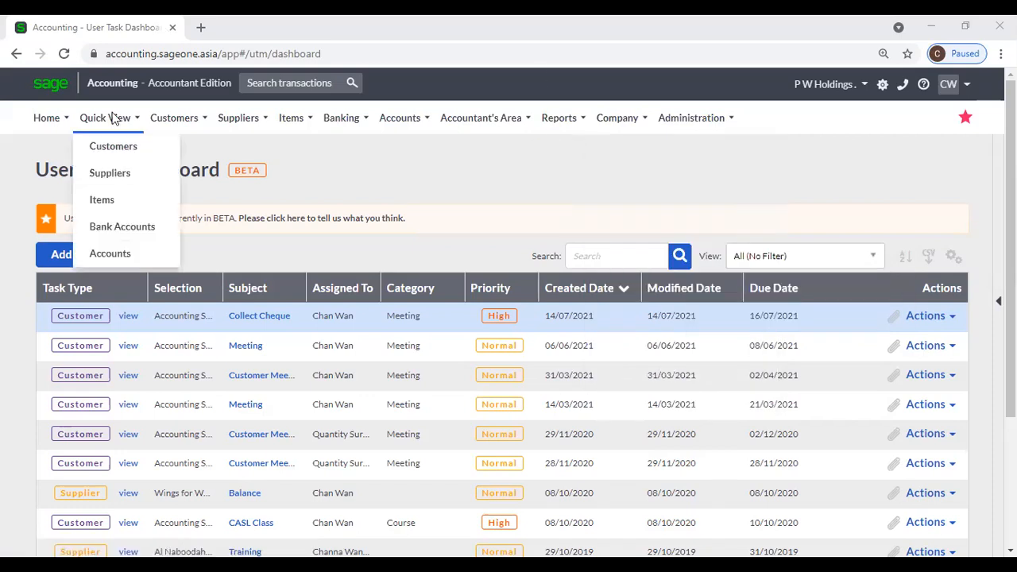
mouse_move(618, 119)
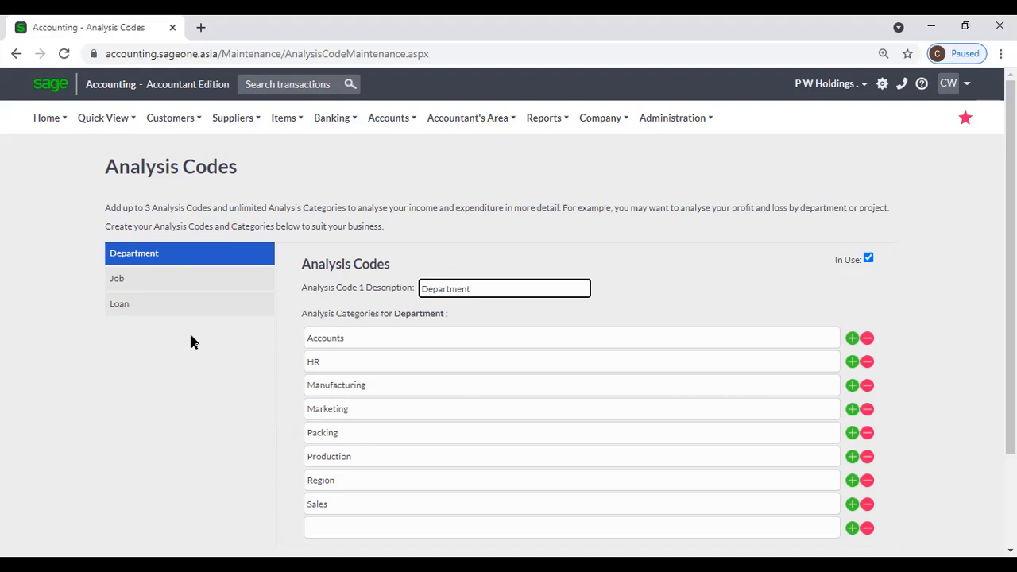
Step: Examine the descriptions and categories of the Department, Job and Loan analysis codes
click(183, 286)
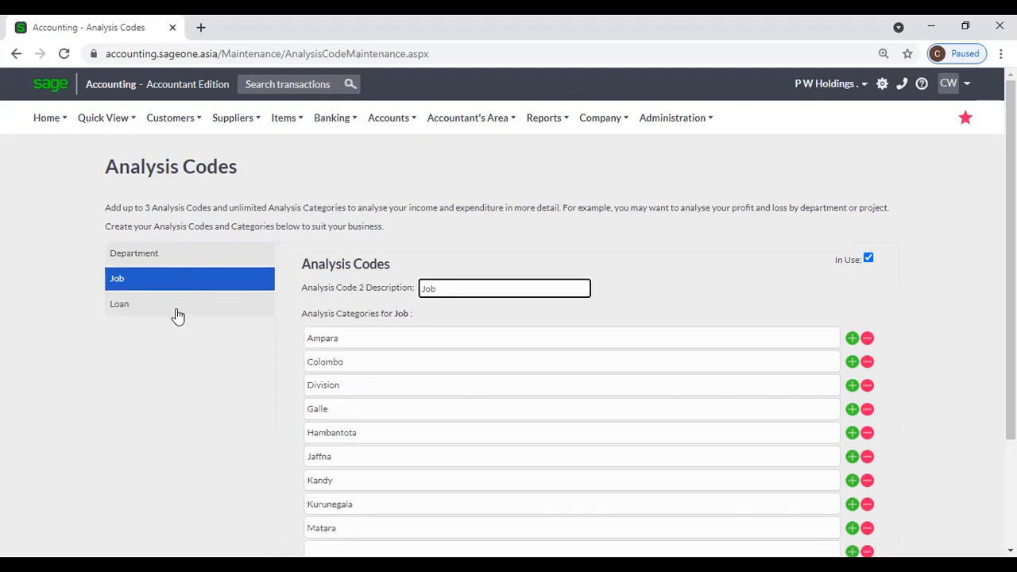
click(178, 310)
click(161, 253)
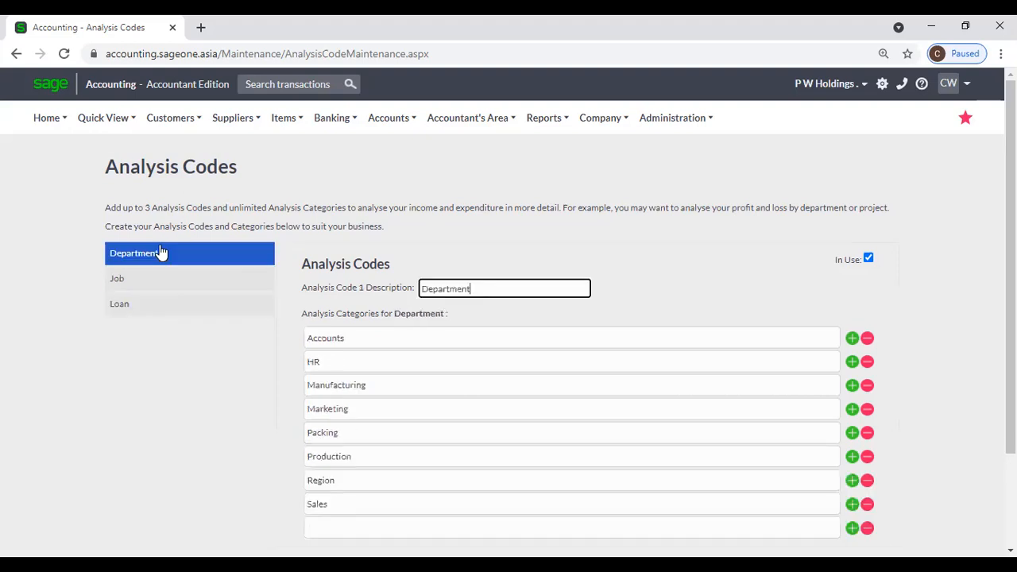
click(161, 272)
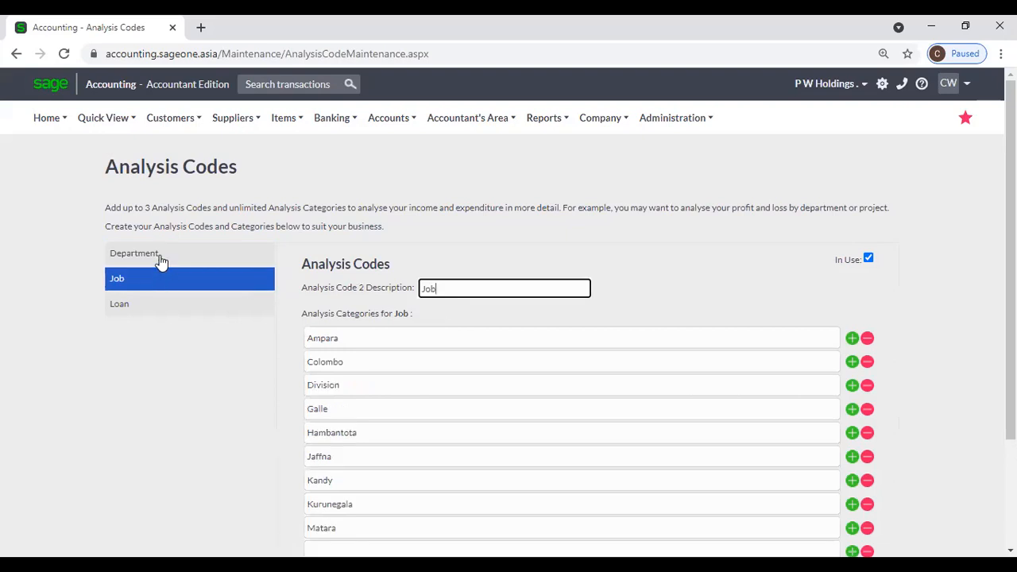
click(160, 261)
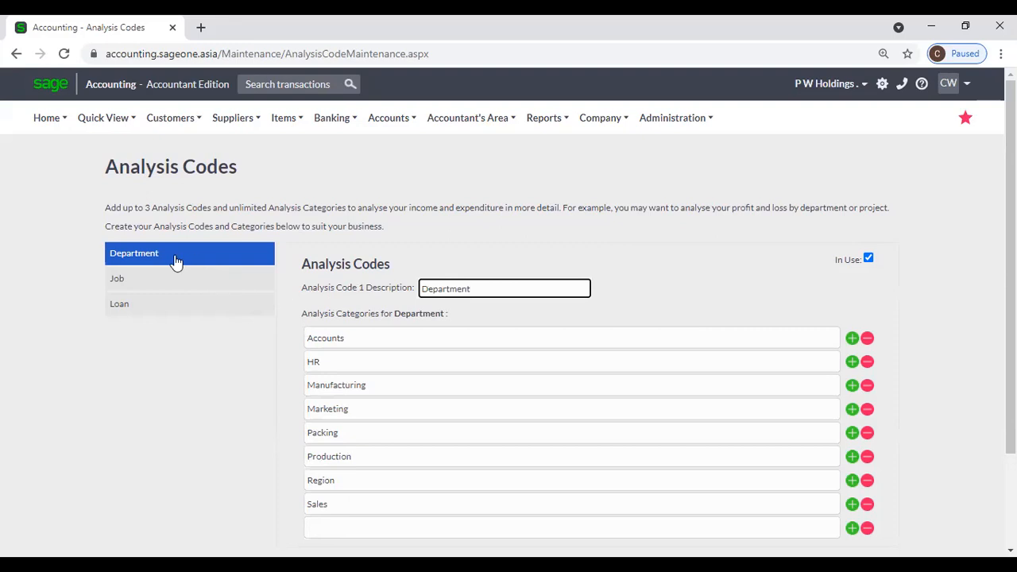
drag(483, 291, 390, 288)
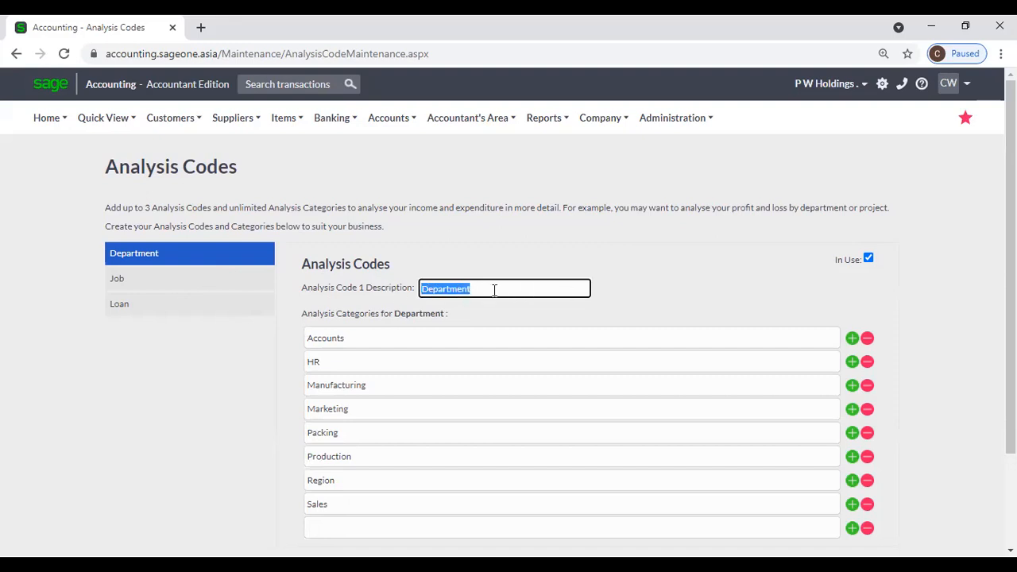
click(644, 279)
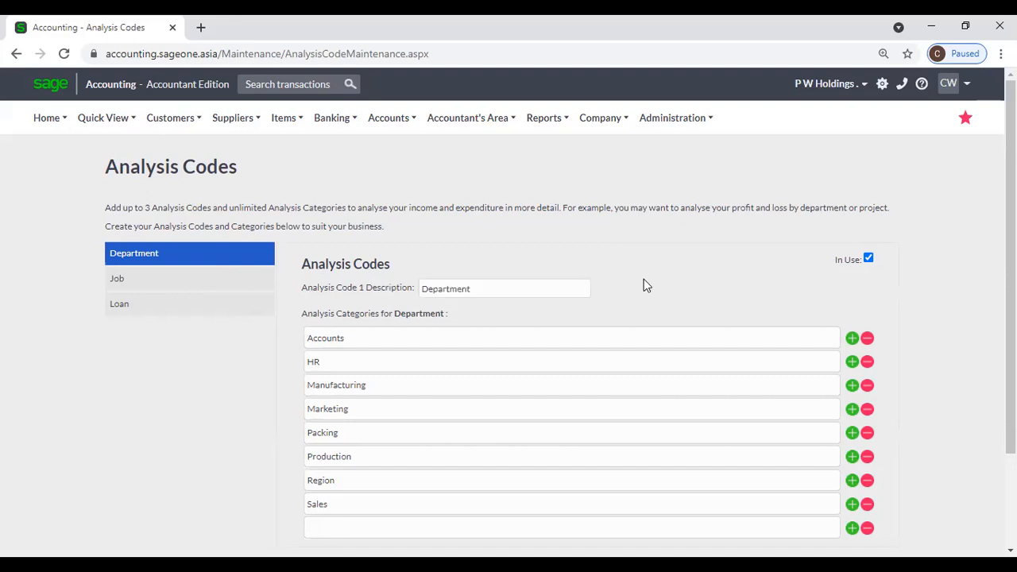
click(173, 280)
click(172, 262)
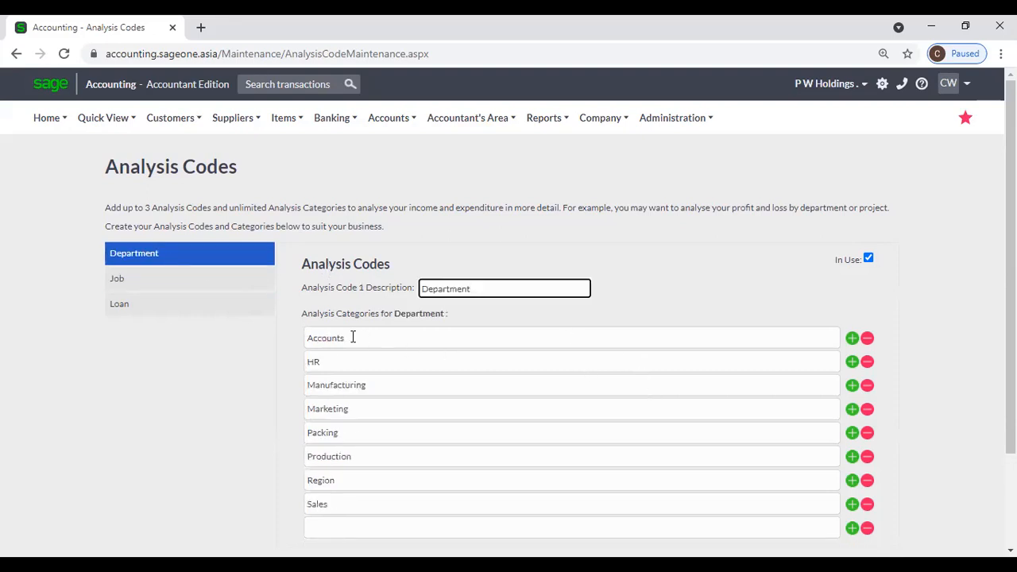
Step: Add another blank category row to the end of the Department analysis code's list
scroll(606, 393, down, 2)
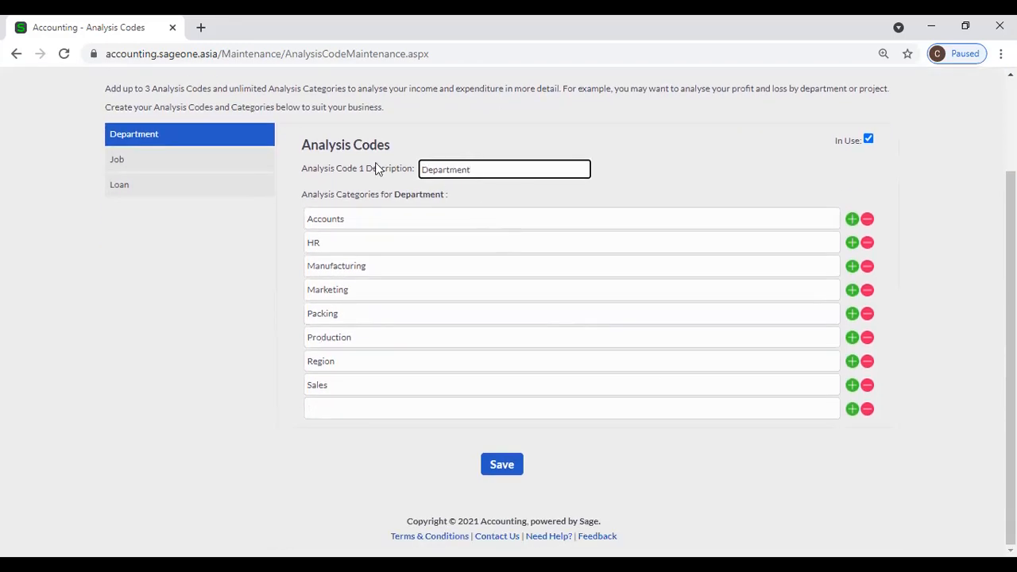
click(852, 410)
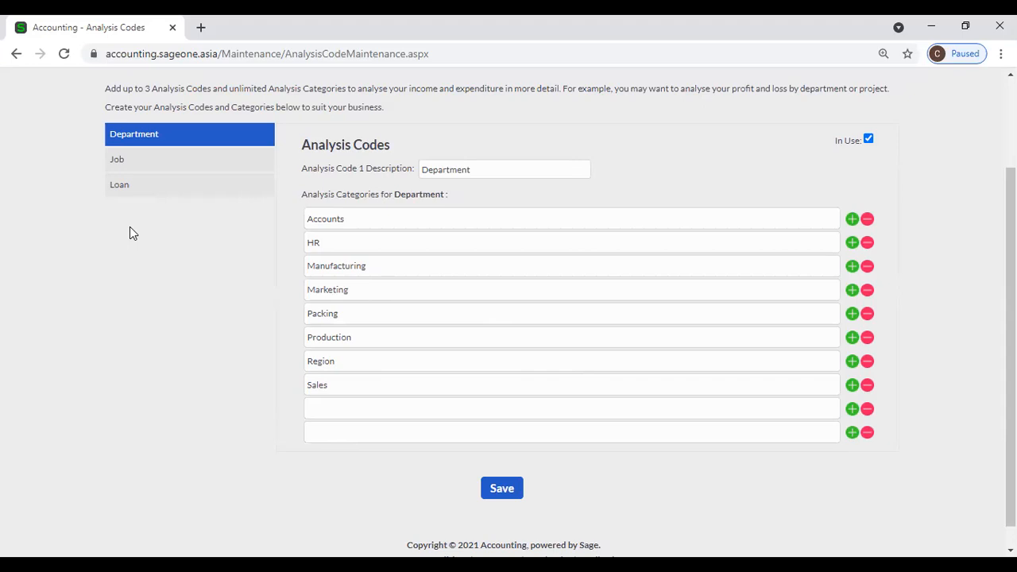
click(173, 145)
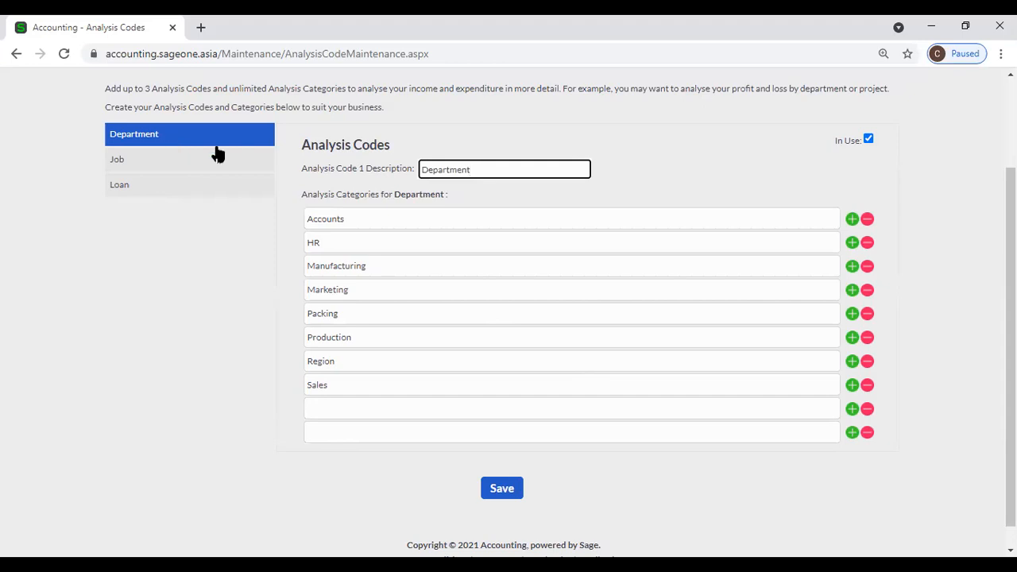
Step: Compare the category lists under Department, Job and Loan, finishing with the Loan categories
click(239, 167)
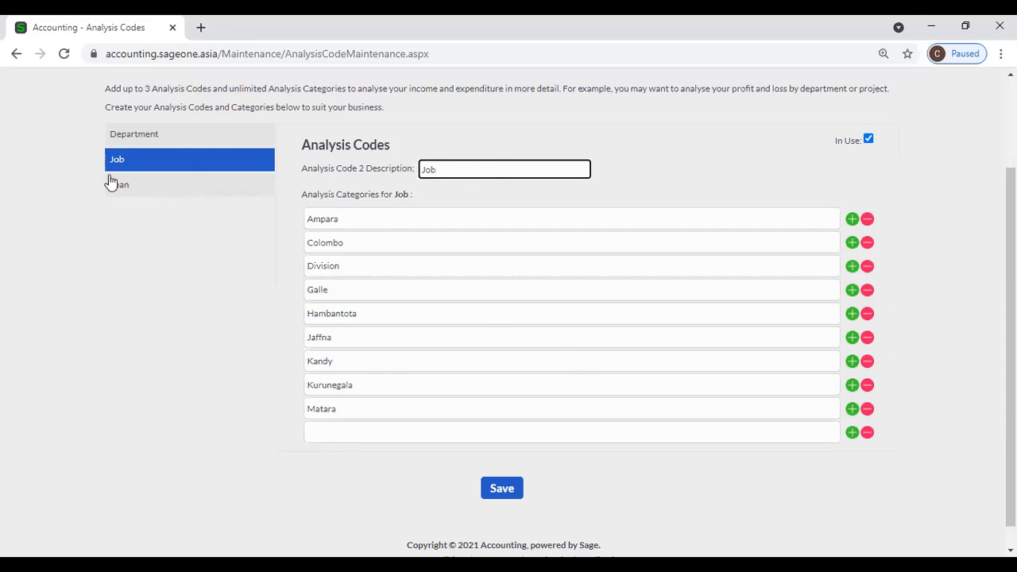
click(168, 187)
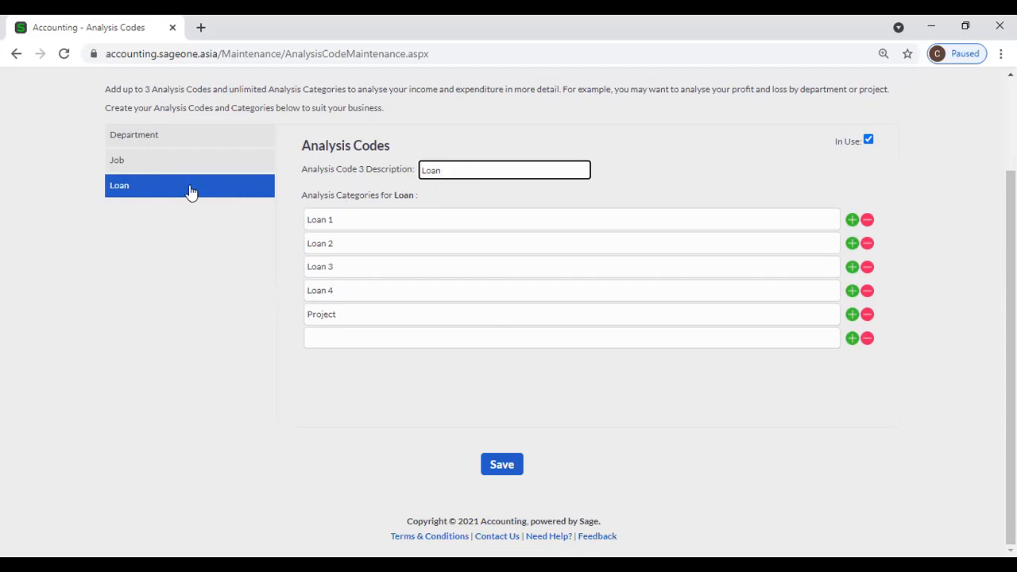
scroll(191, 191, up, 1)
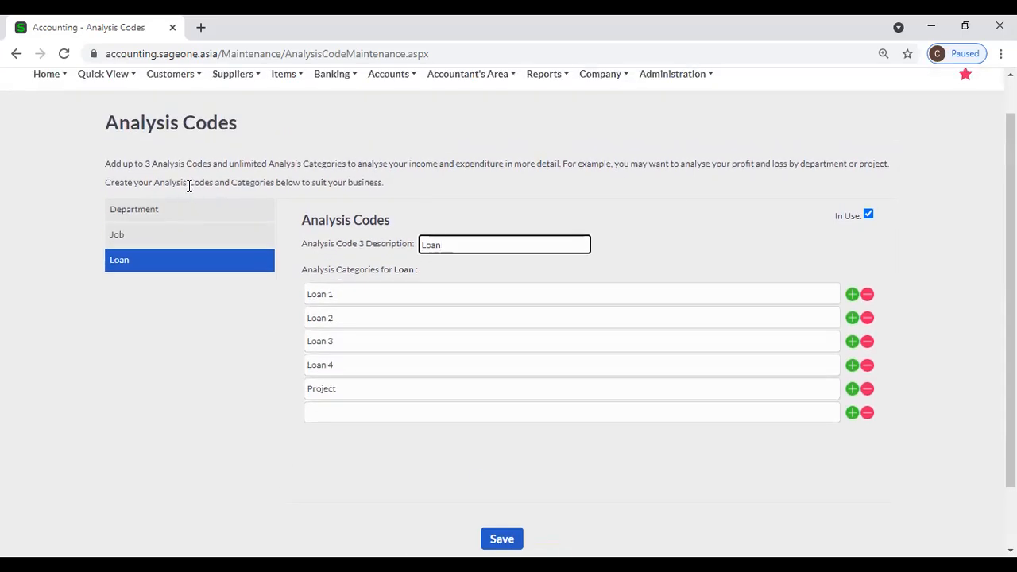
click(191, 209)
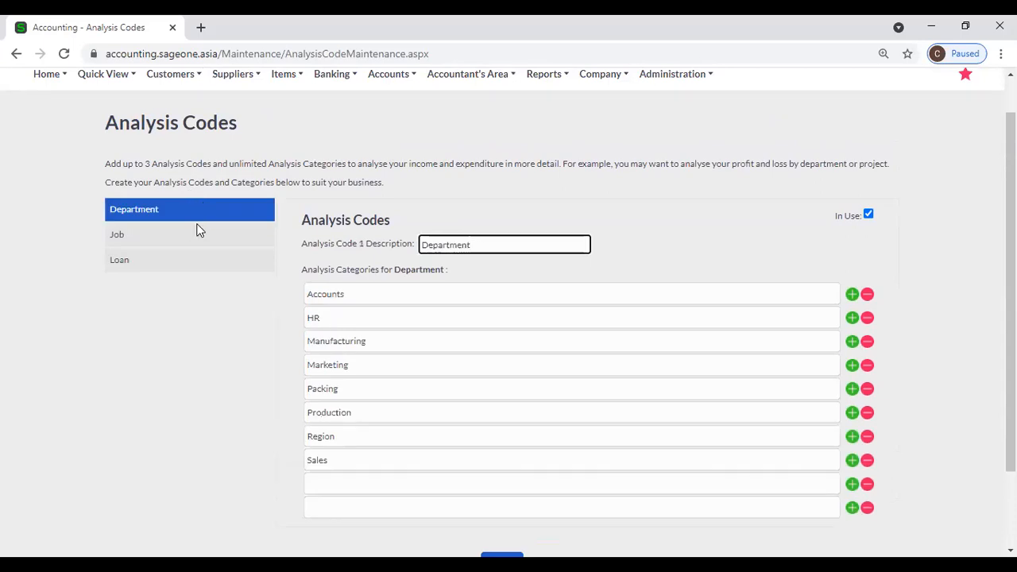
click(197, 235)
click(196, 262)
click(183, 220)
click(180, 218)
click(192, 239)
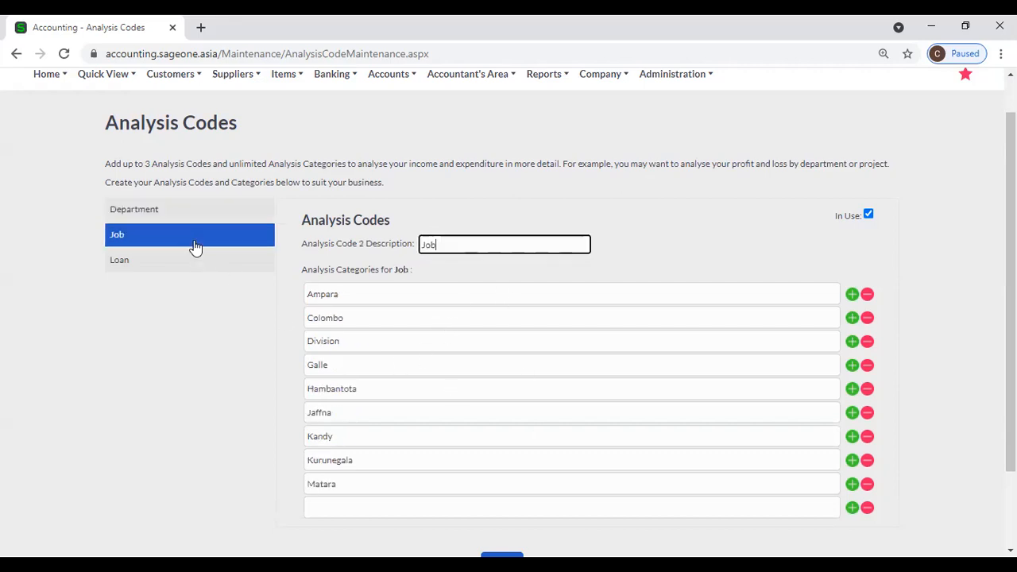
click(142, 264)
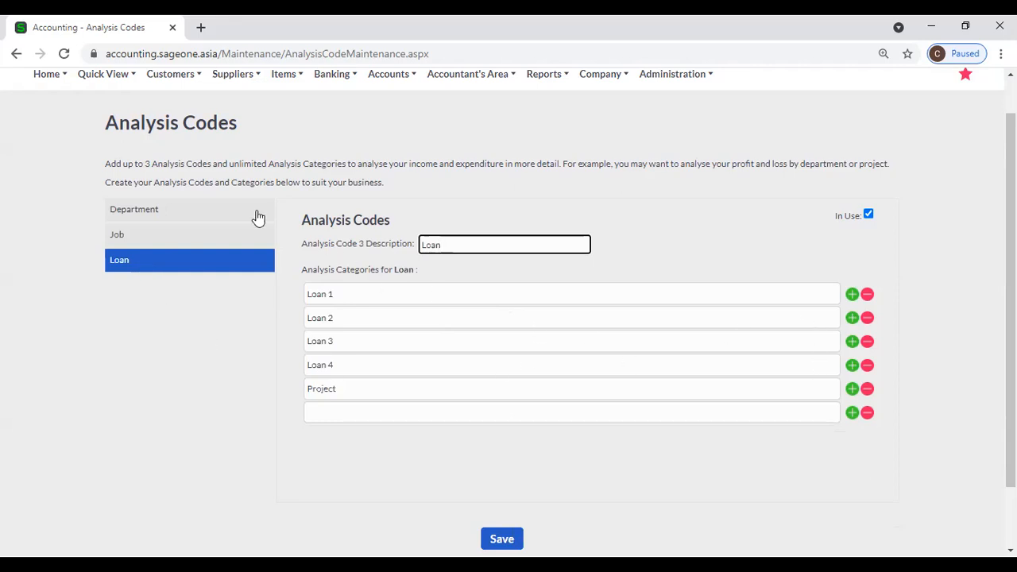
click(226, 213)
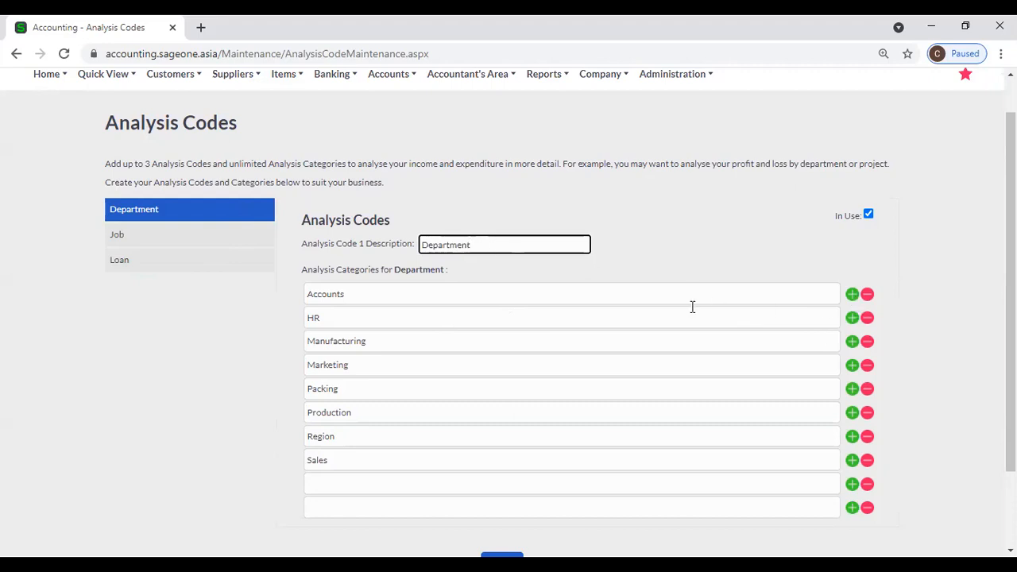
click(192, 242)
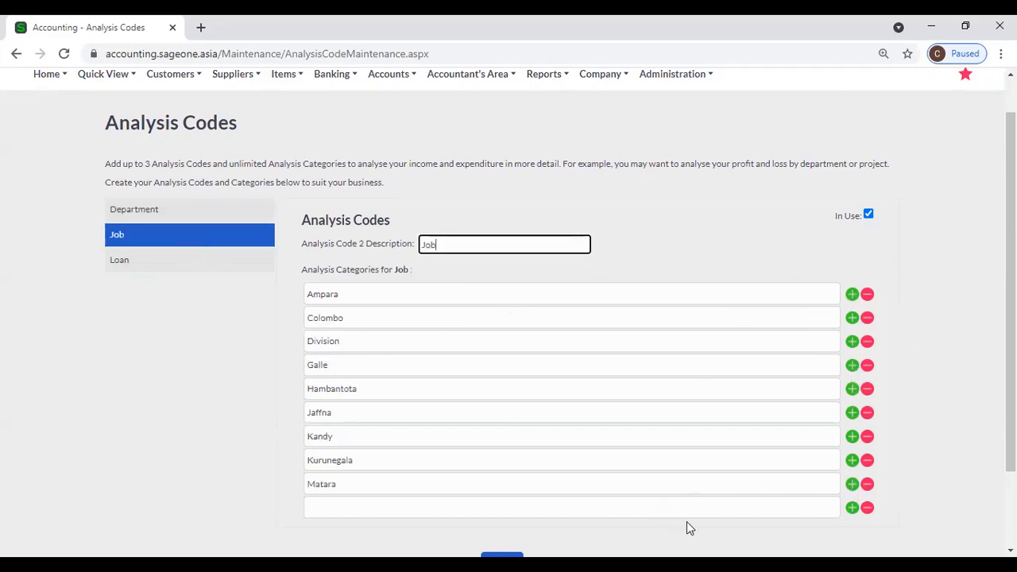
click(200, 264)
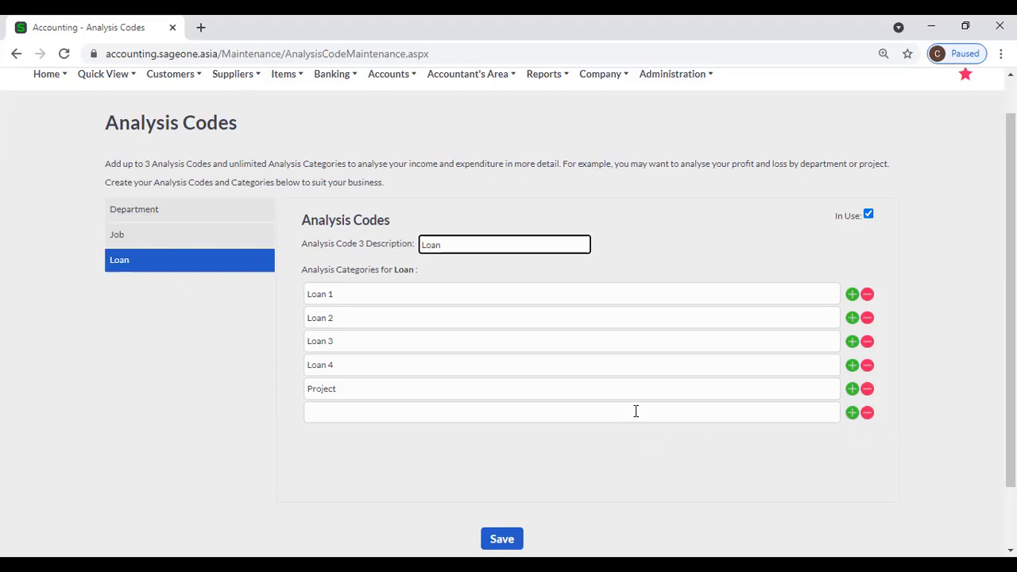
scroll(631, 411, down, 1)
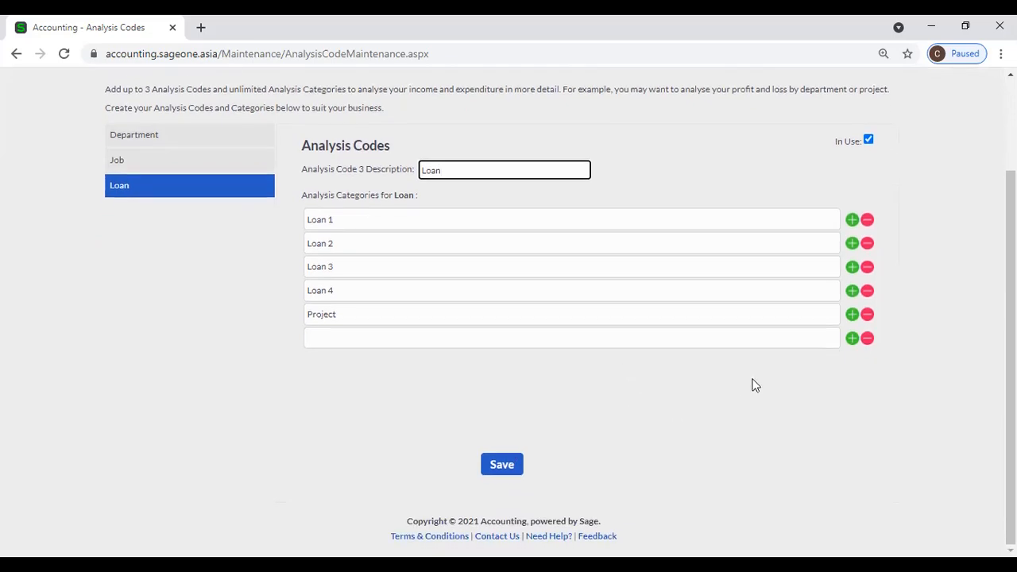
scroll(755, 383, up, 1)
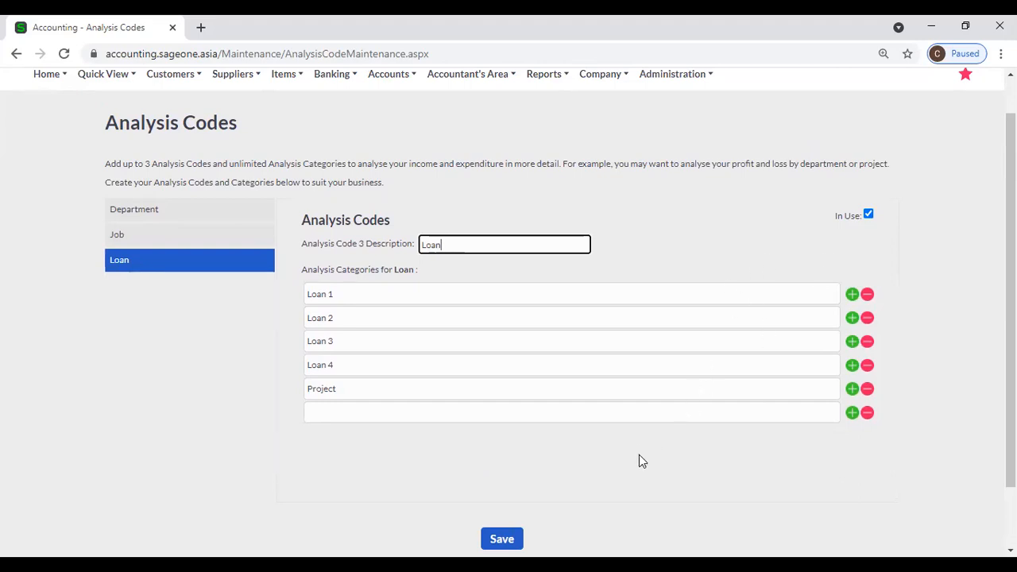
scroll(642, 461, down, 1)
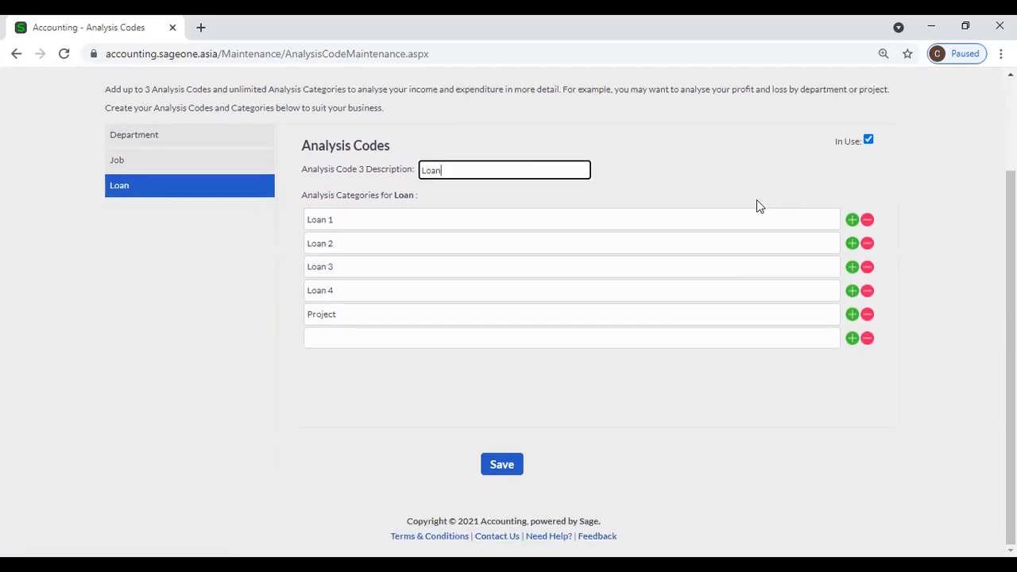
scroll(500, 342, up, 2)
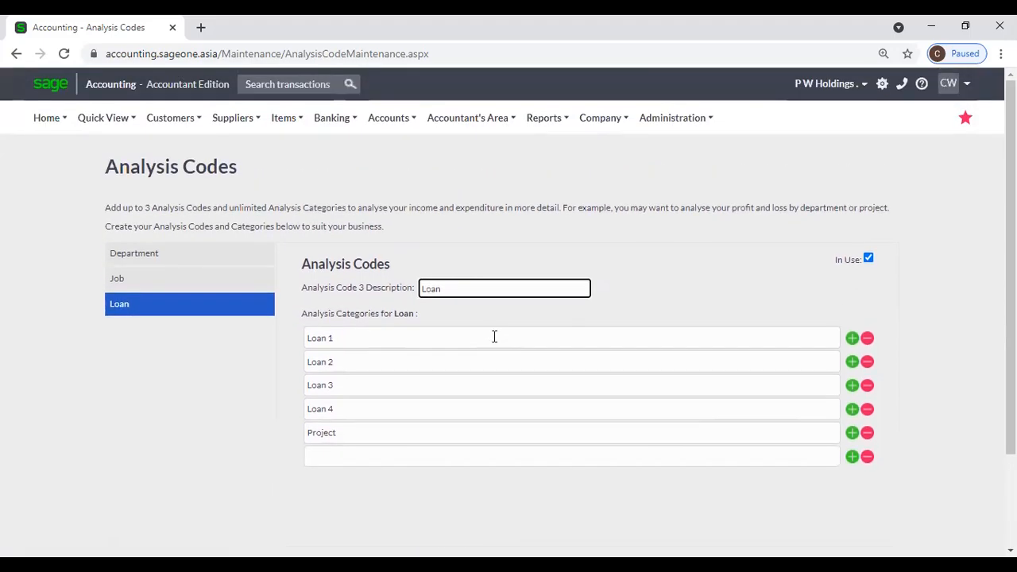
Step: Duplicate the Analysis Codes browser tab and start a new customer tax invoice in the copy
right_click(123, 28)
click(164, 130)
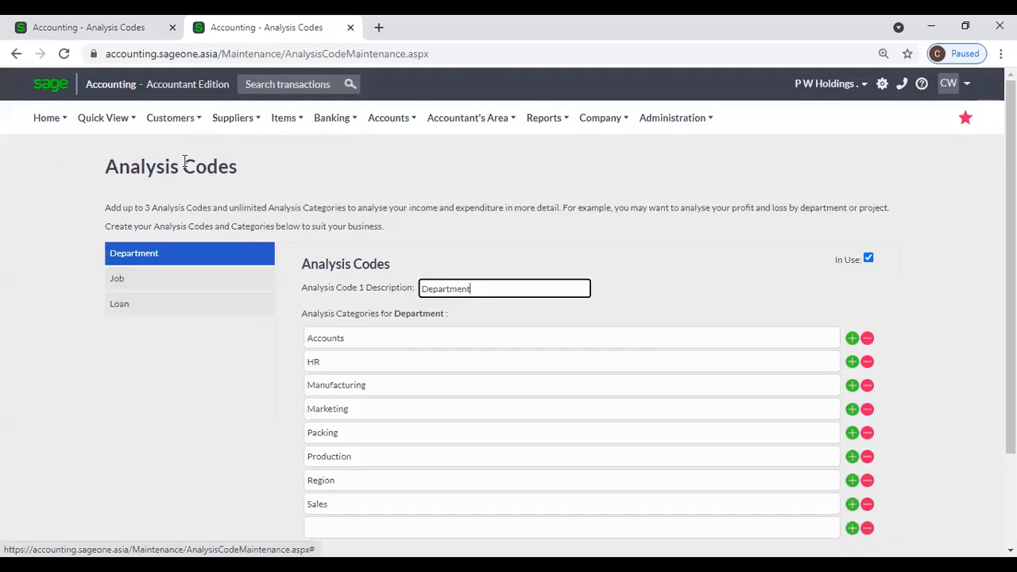
click(165, 119)
mouse_move(184, 195)
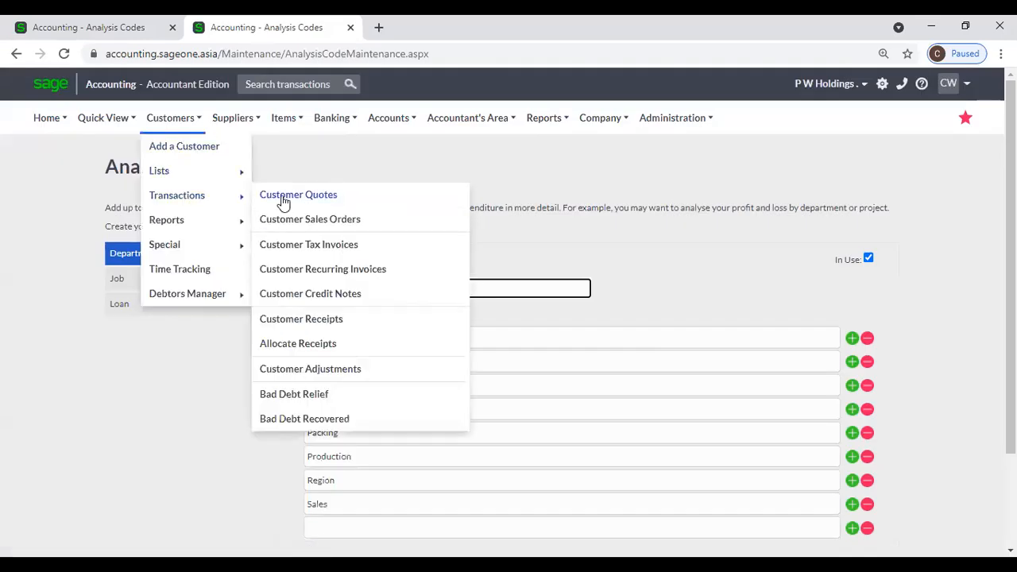
click(300, 246)
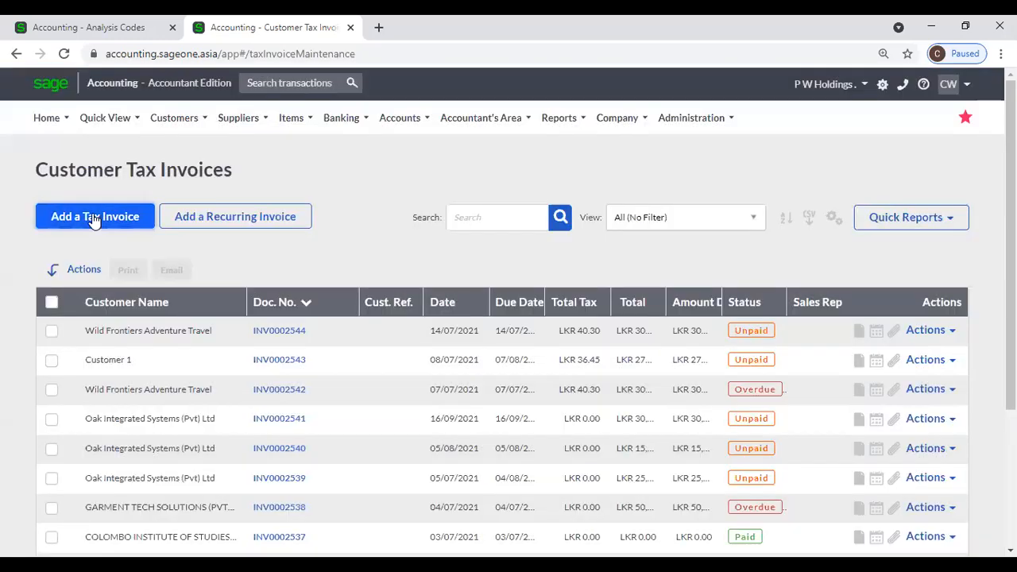
click(94, 219)
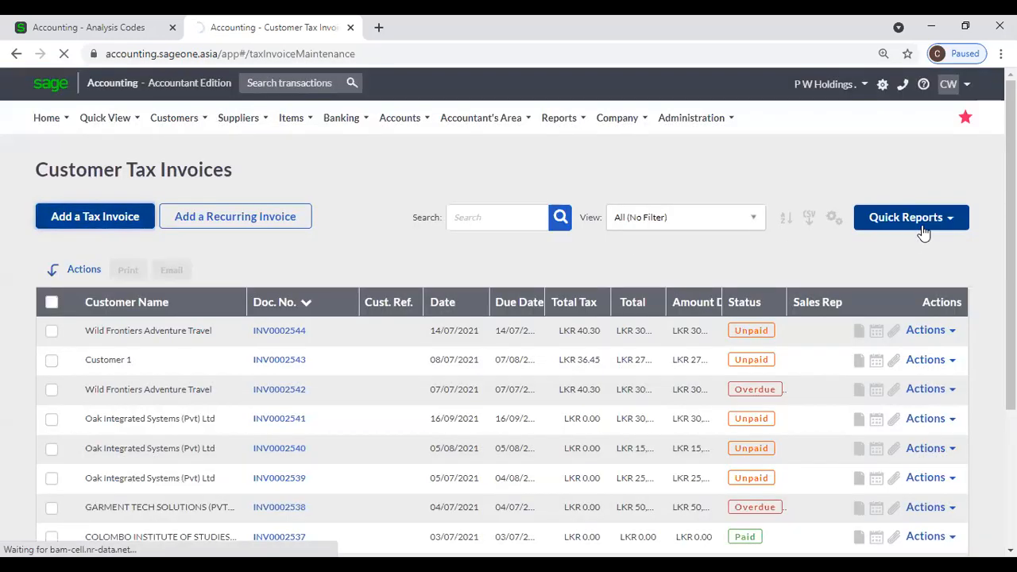
Step: Examine the analysis code columns of the invoice lines and the Department category choices on the first line
scroll(891, 314, down, 3)
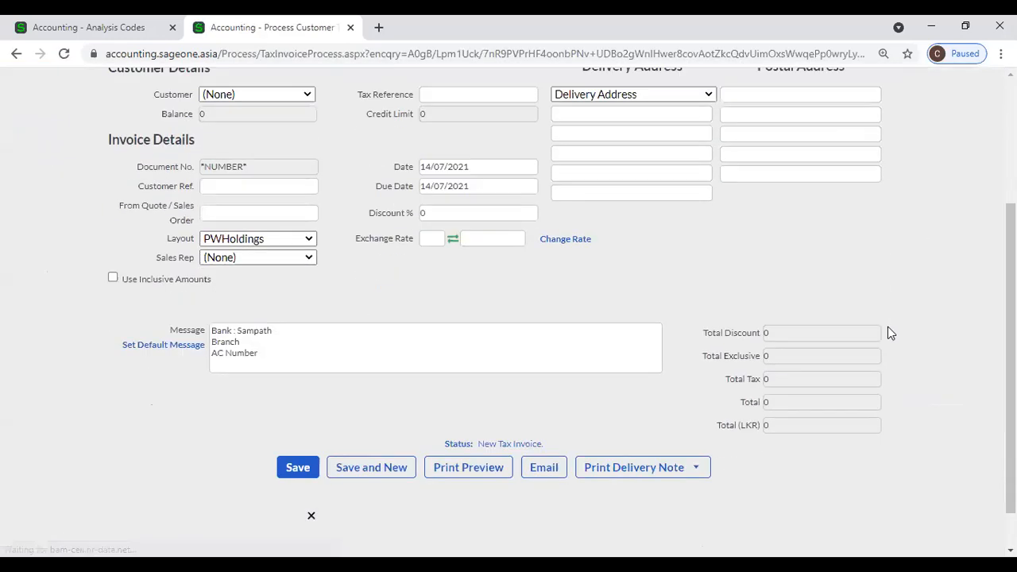
click(749, 335)
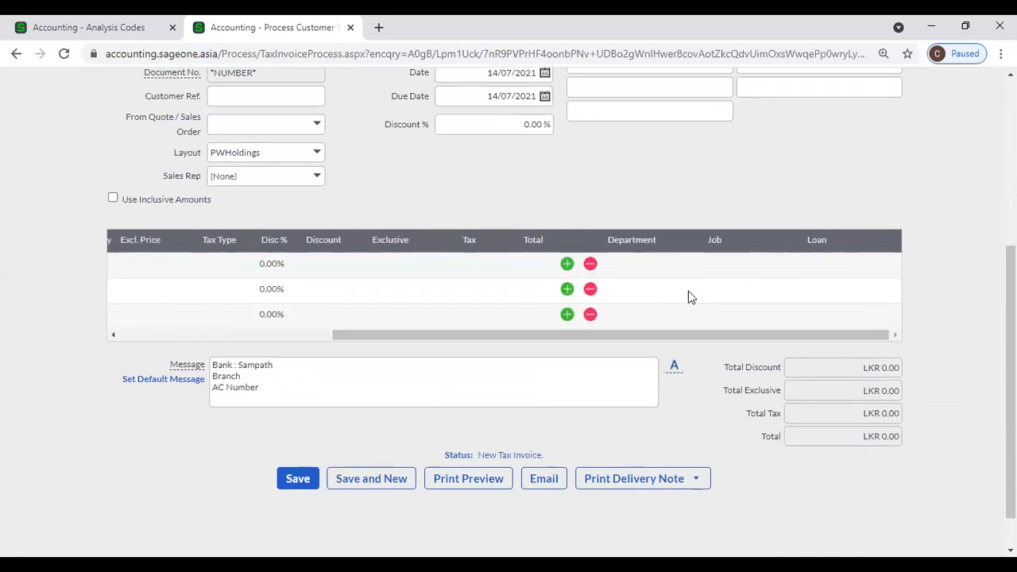
click(637, 265)
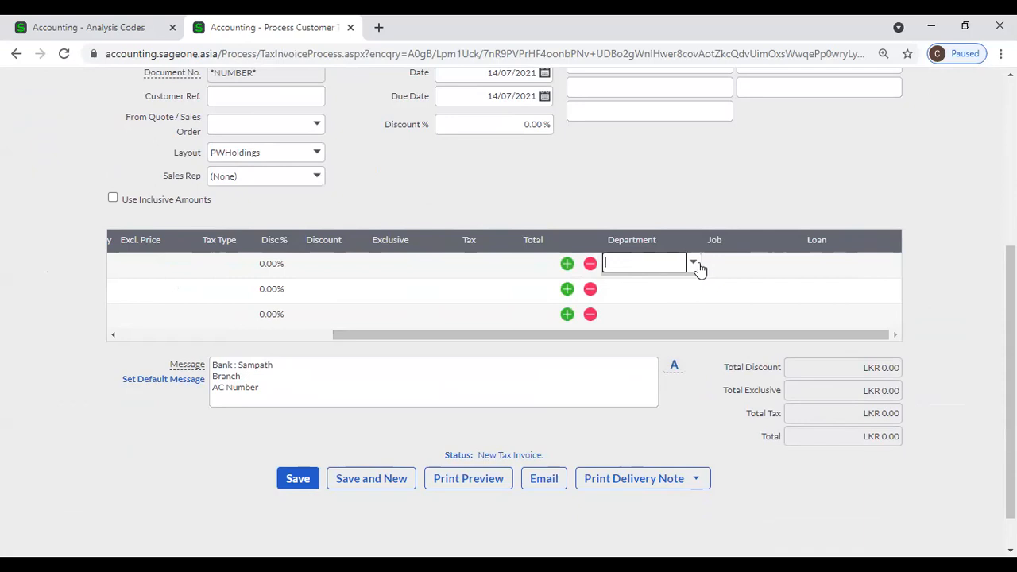
click(694, 264)
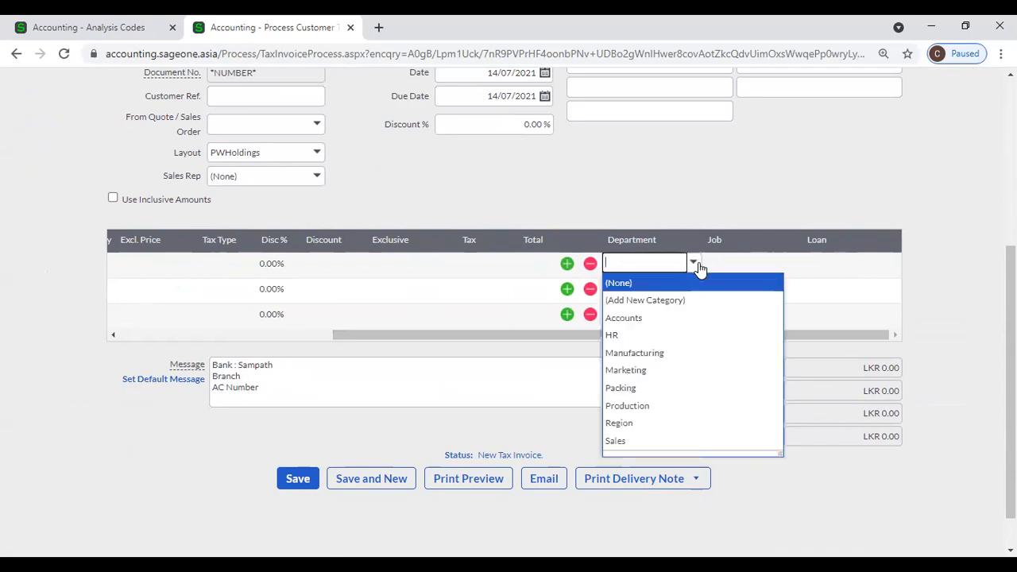
click(671, 213)
Step: Start a new customer receipt and expand its analysis code fields
scroll(682, 385, up, 4)
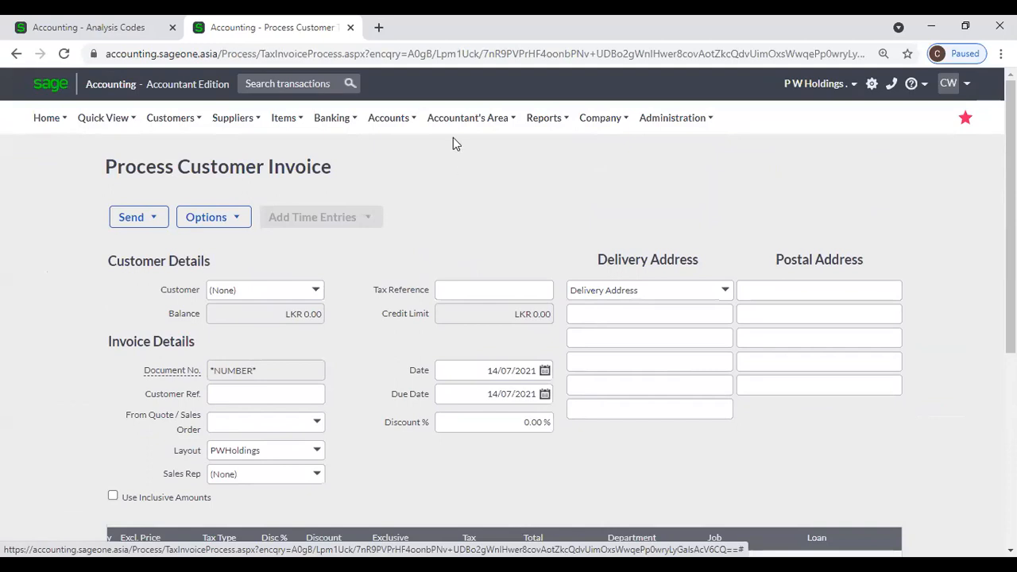
click(170, 117)
mouse_move(165, 210)
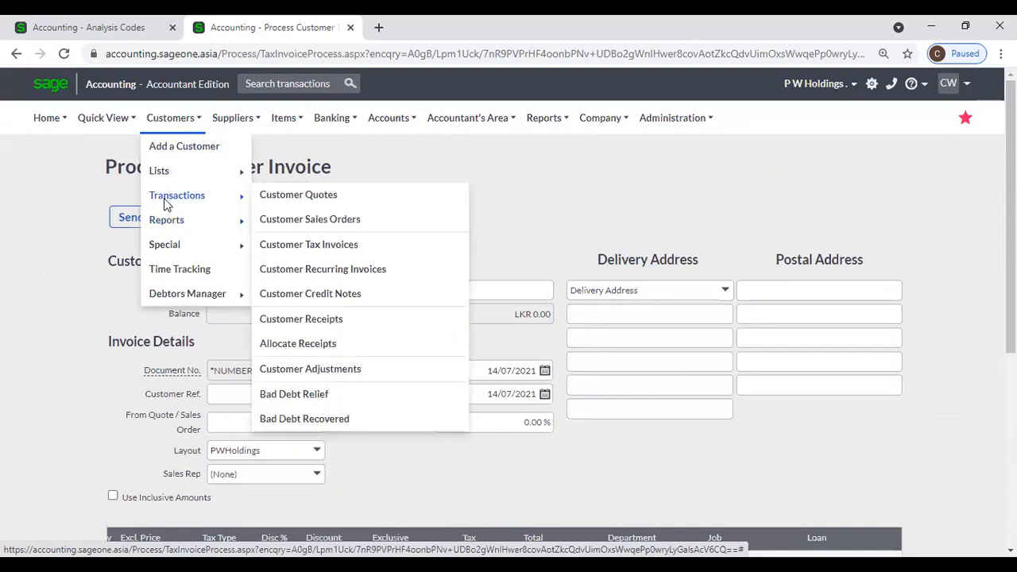
click(301, 326)
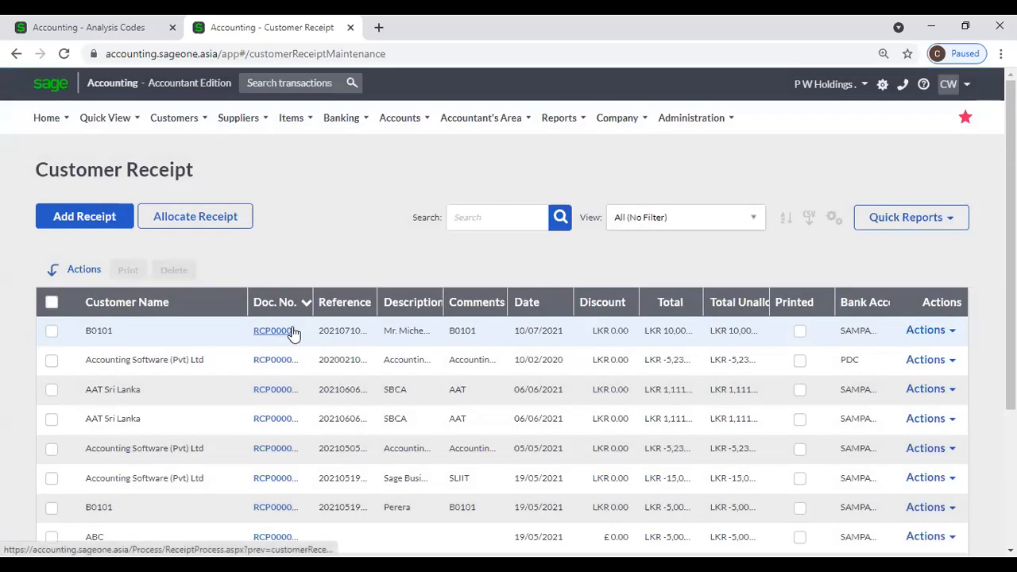
click(86, 222)
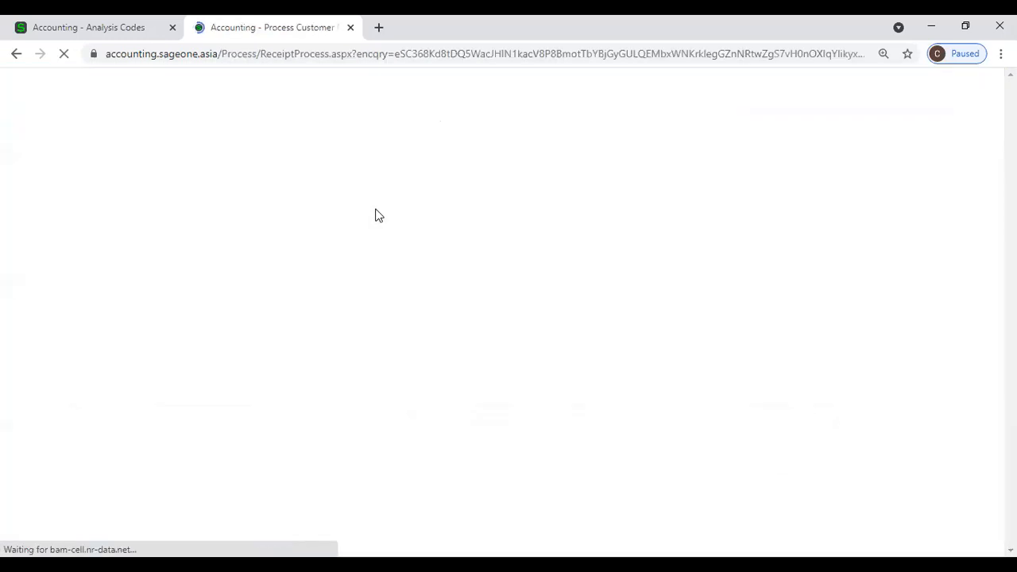
scroll(308, 310, down, 1)
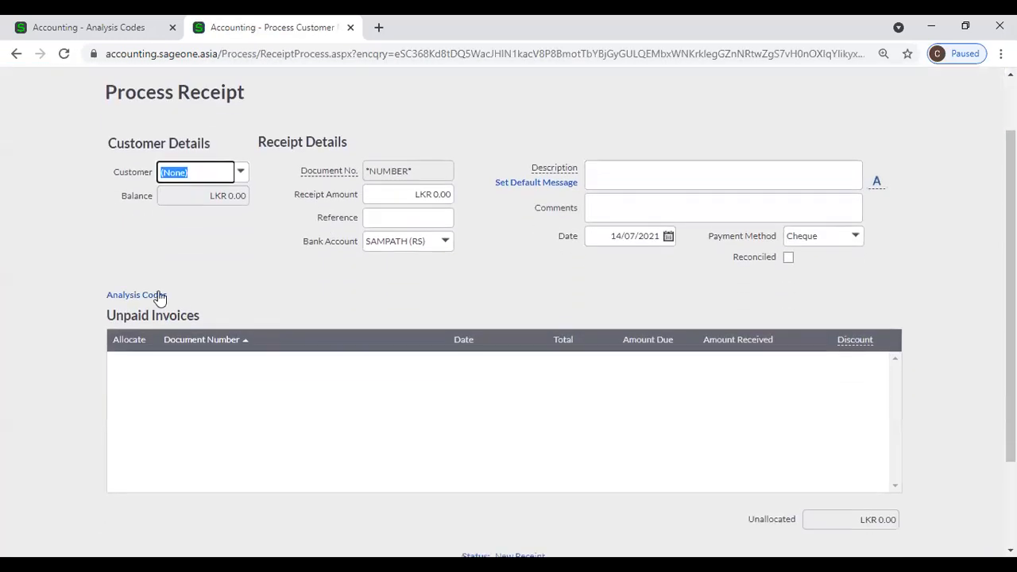
click(145, 296)
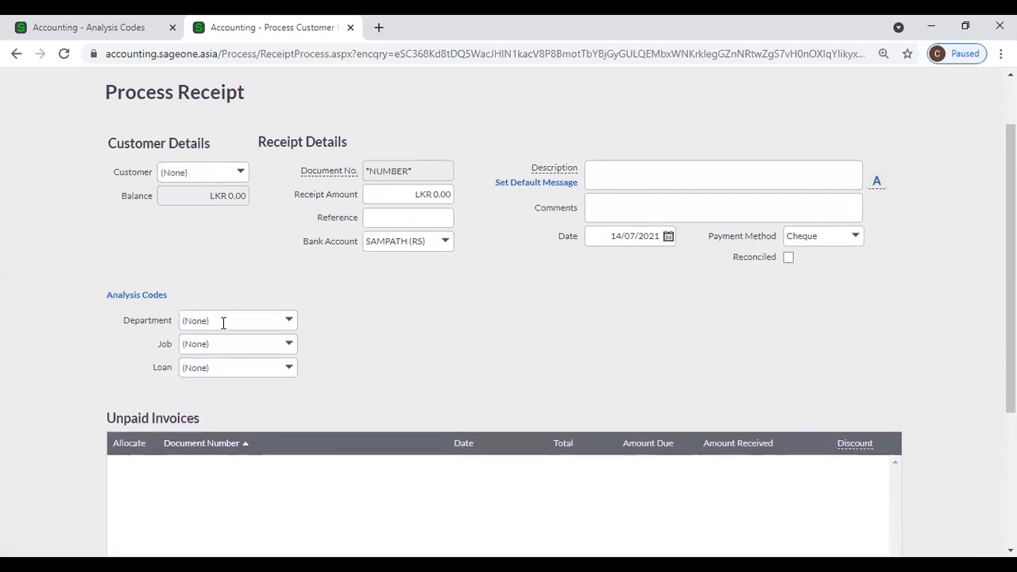
Step: Go to the Banking transactions page
scroll(205, 314, up, 1)
click(332, 121)
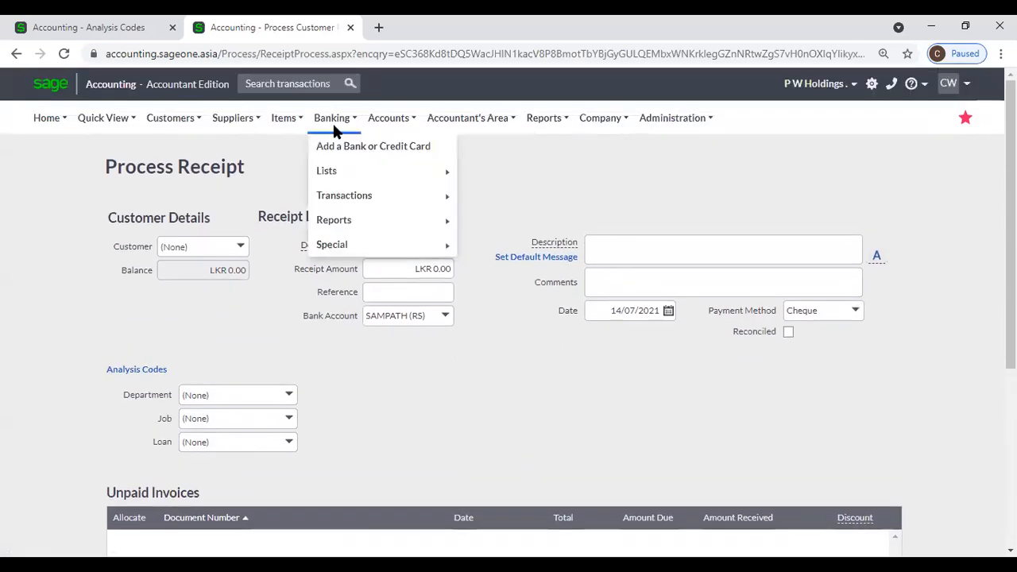
mouse_move(335, 195)
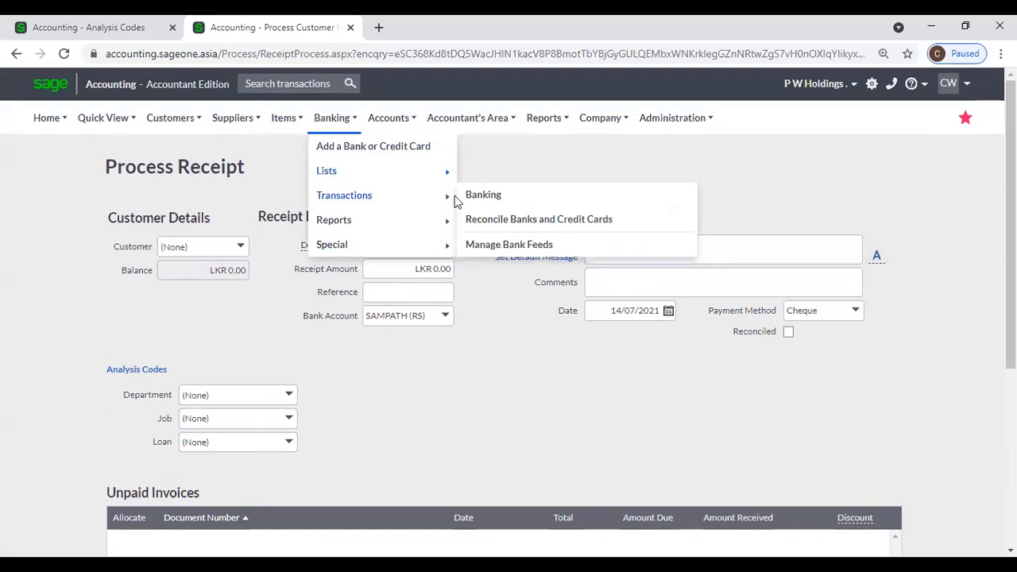
click(545, 199)
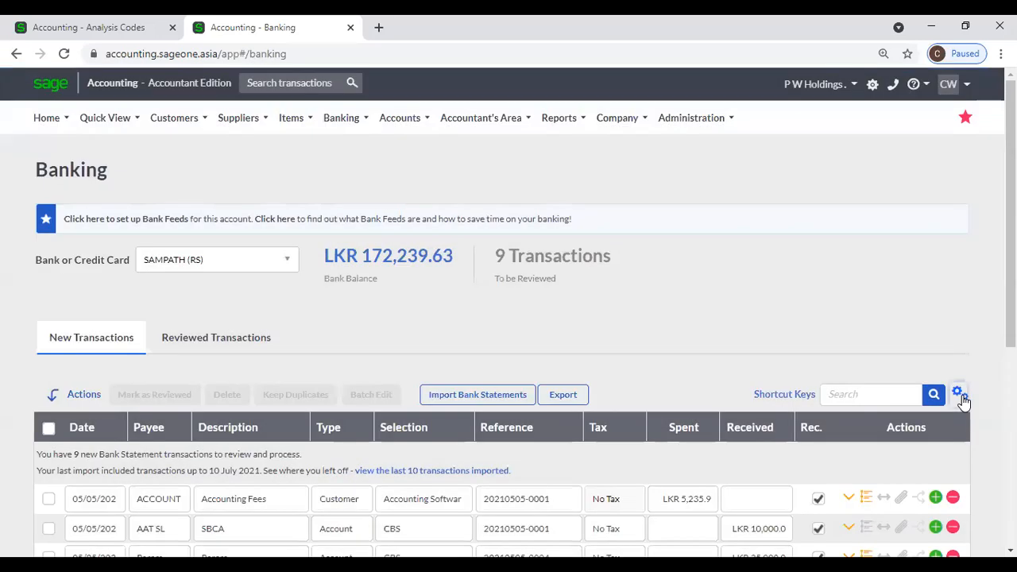
Step: Add the Department analysis code column to the new bank transactions grid and look over the rows
click(959, 395)
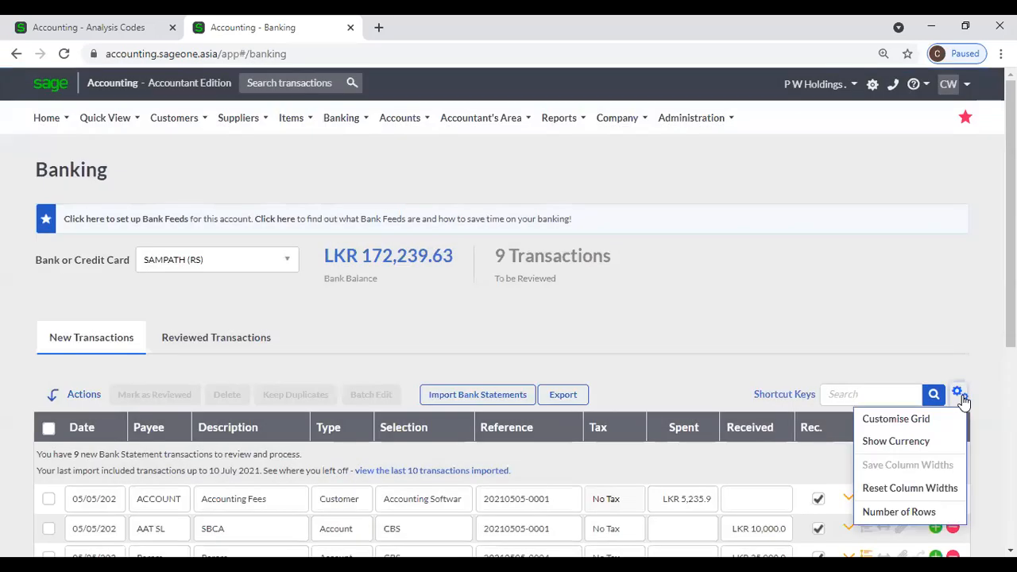
click(934, 420)
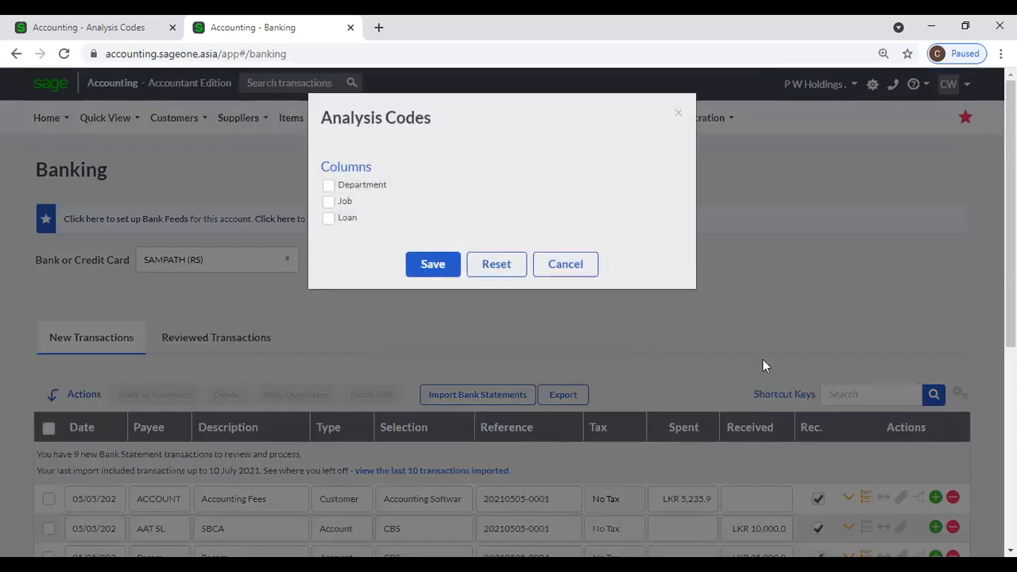
click(328, 185)
click(433, 264)
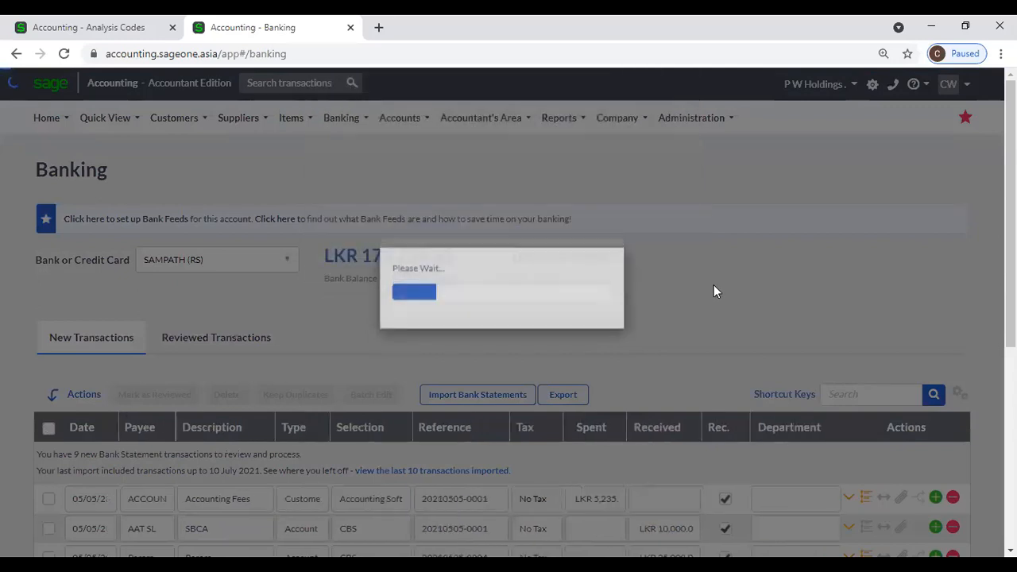
scroll(710, 290, down, 3)
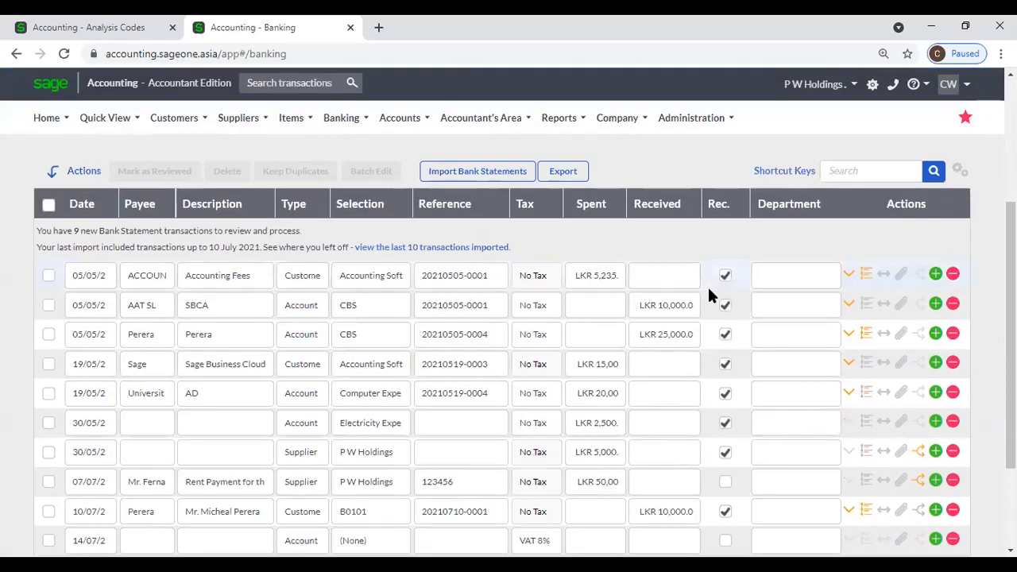
scroll(709, 296, up, 3)
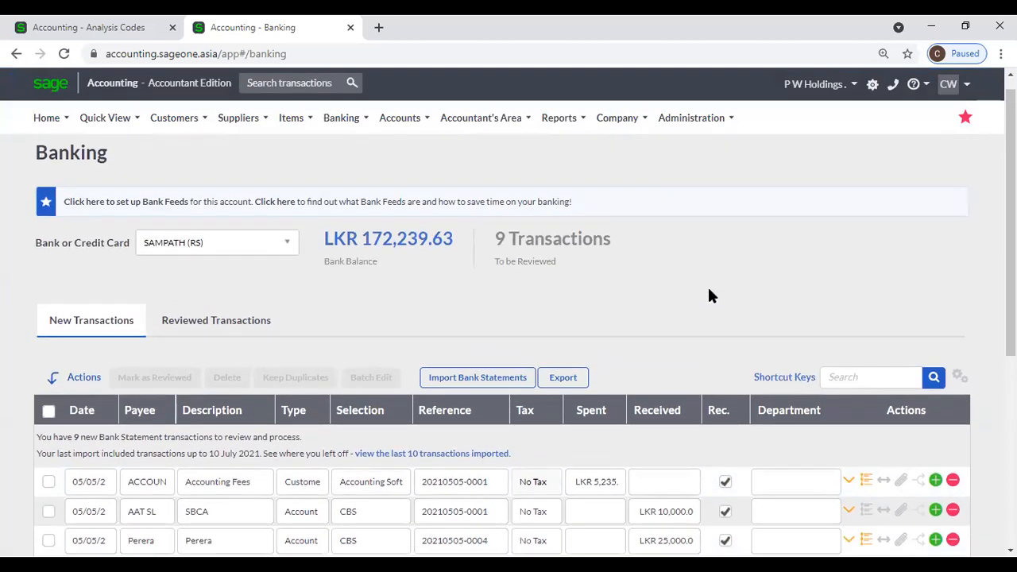
scroll(709, 295, down, 2)
scroll(579, 254, up, 2)
Step: Open the journal entries processing page and check the Department field on the first journal line
click(443, 112)
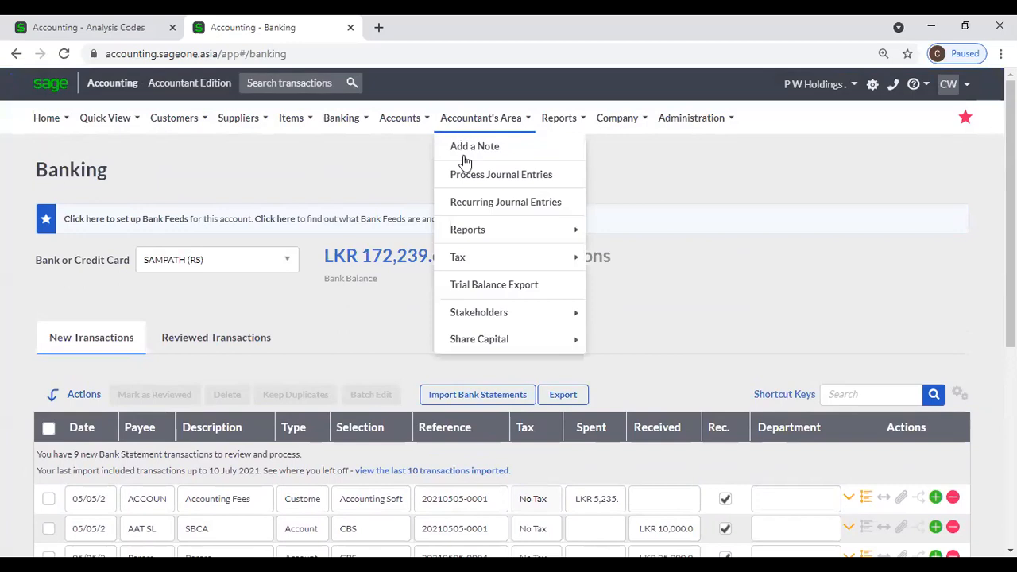
click(466, 174)
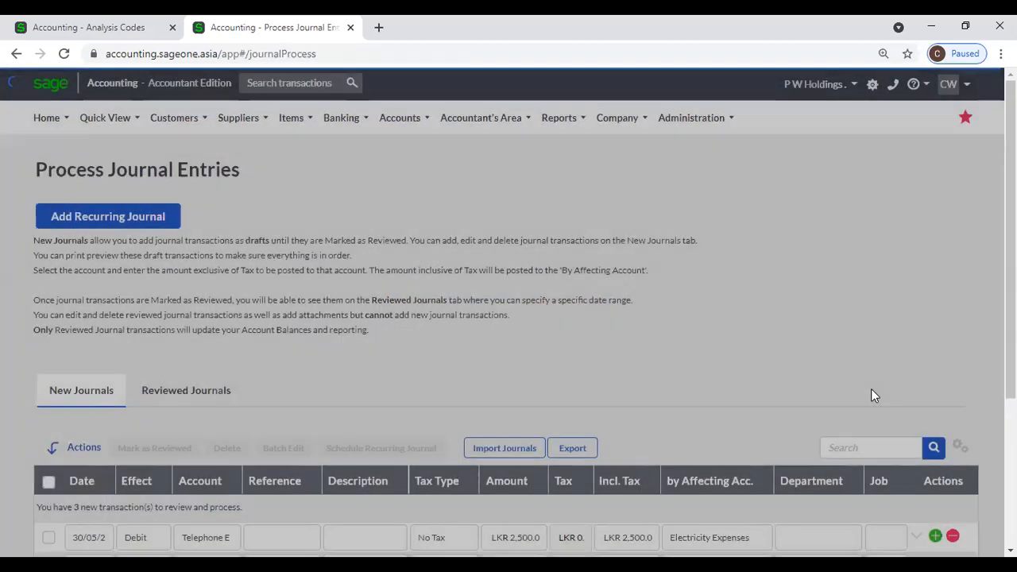
scroll(871, 389, down, 3)
click(844, 323)
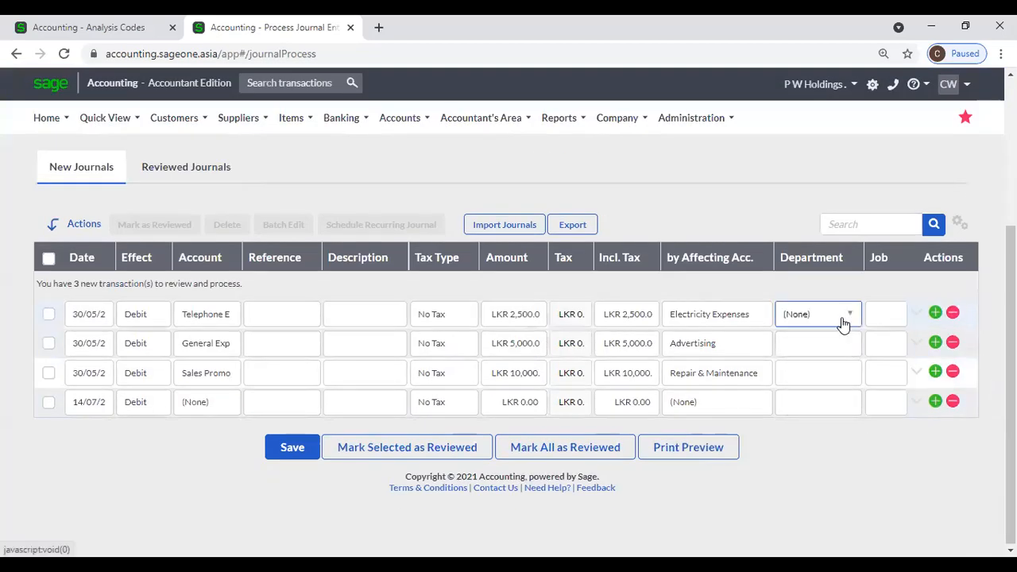
click(842, 322)
click(743, 199)
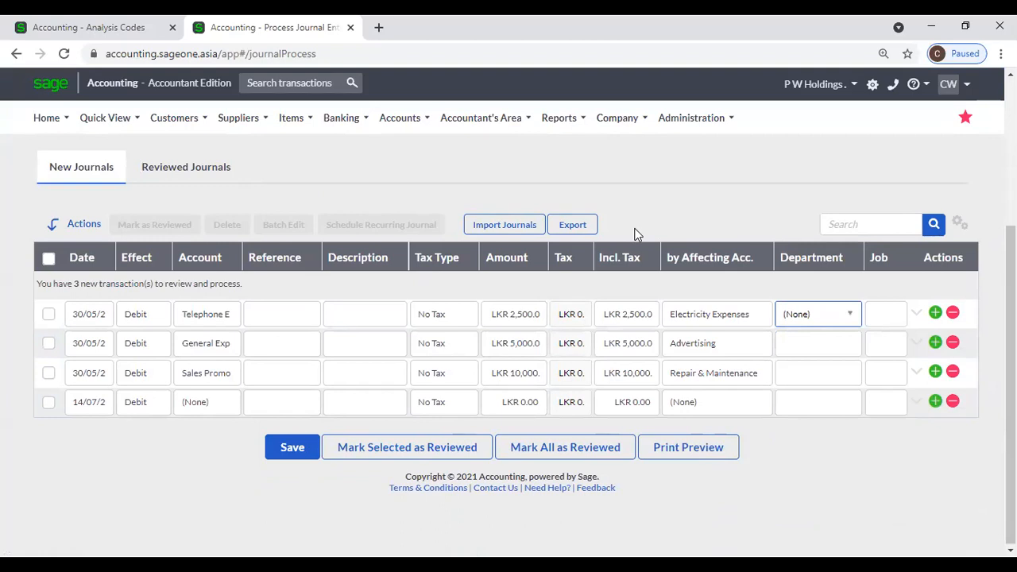
Step: Go to the company's page for importing data from CSV
scroll(563, 227, up, 3)
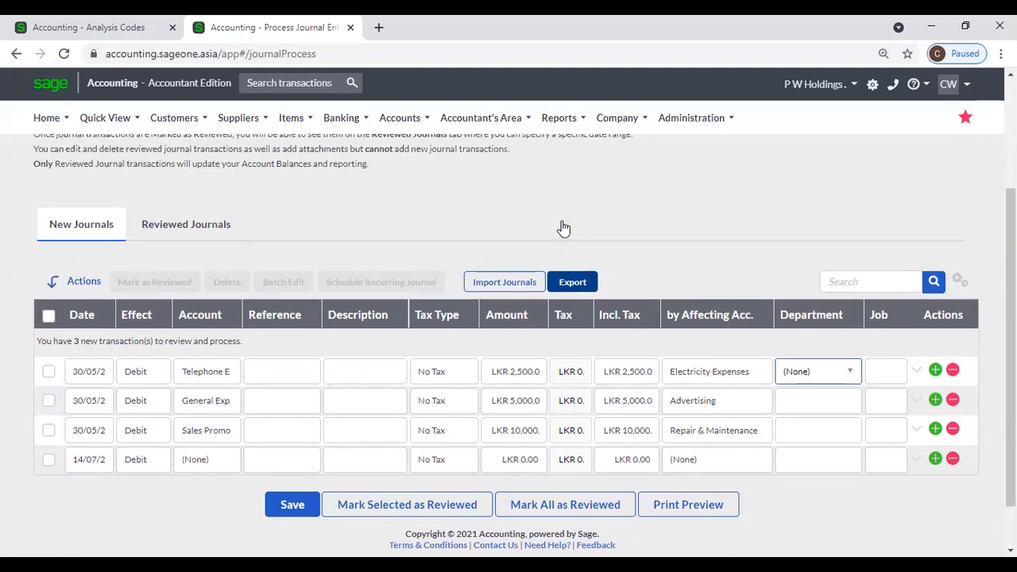
click(617, 118)
mouse_move(648, 293)
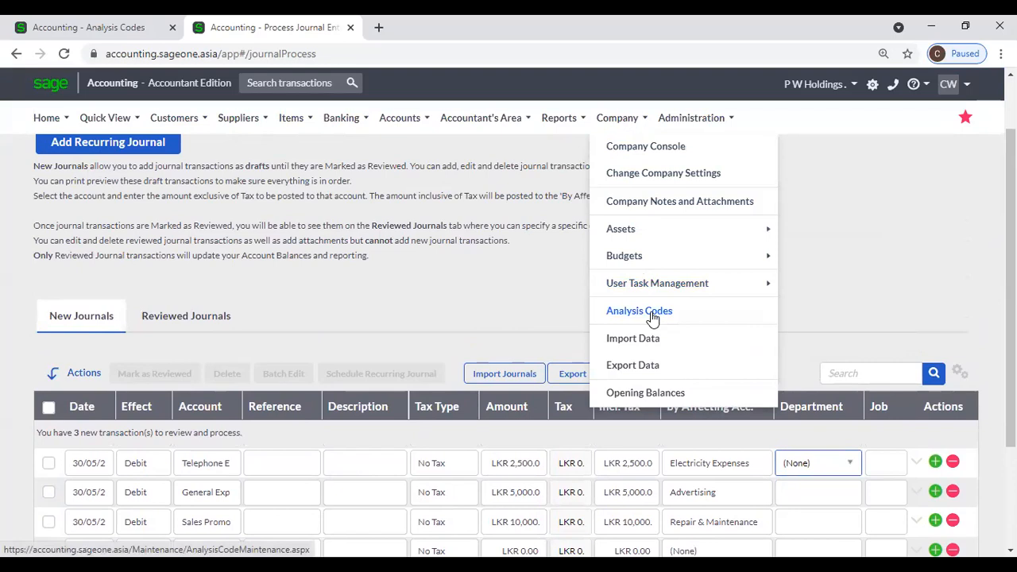
click(660, 340)
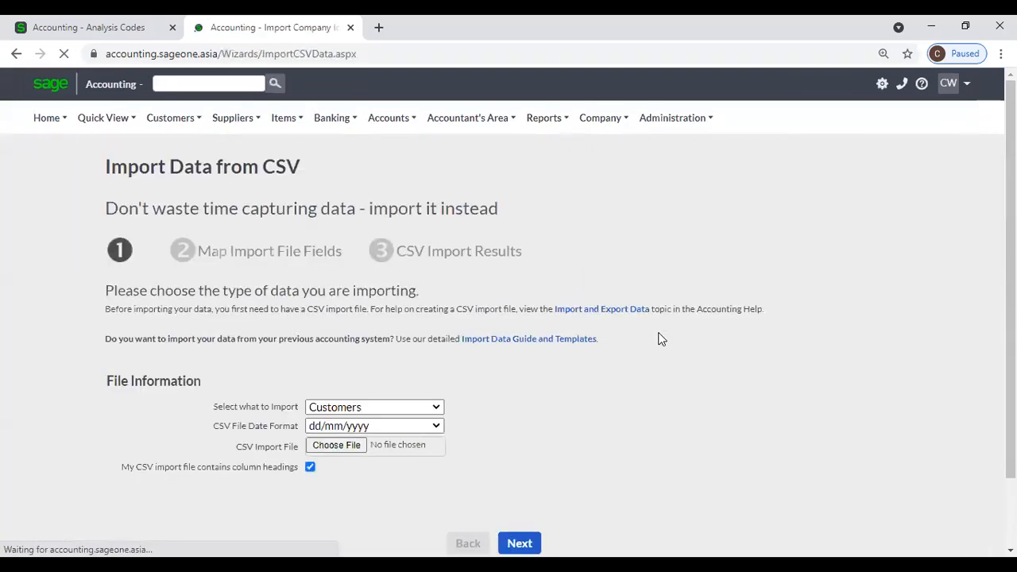
Step: Open a blank new customer record
click(185, 121)
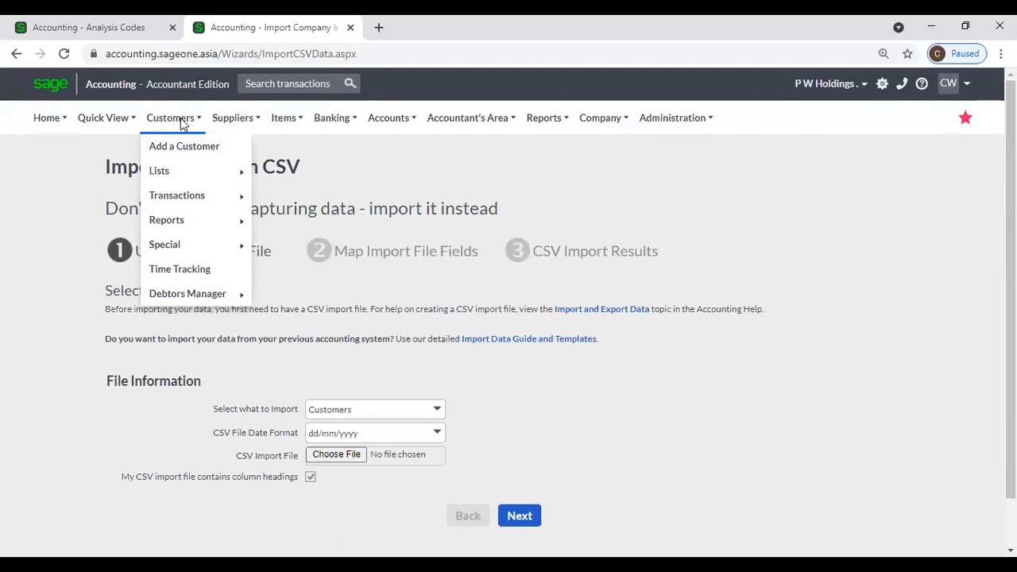
click(188, 155)
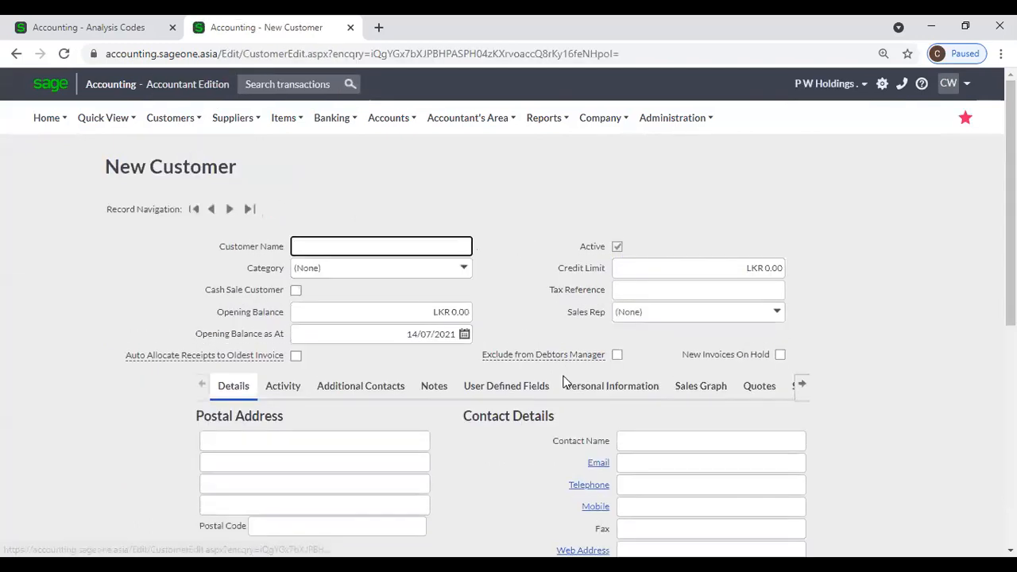
mouse_move(226, 119)
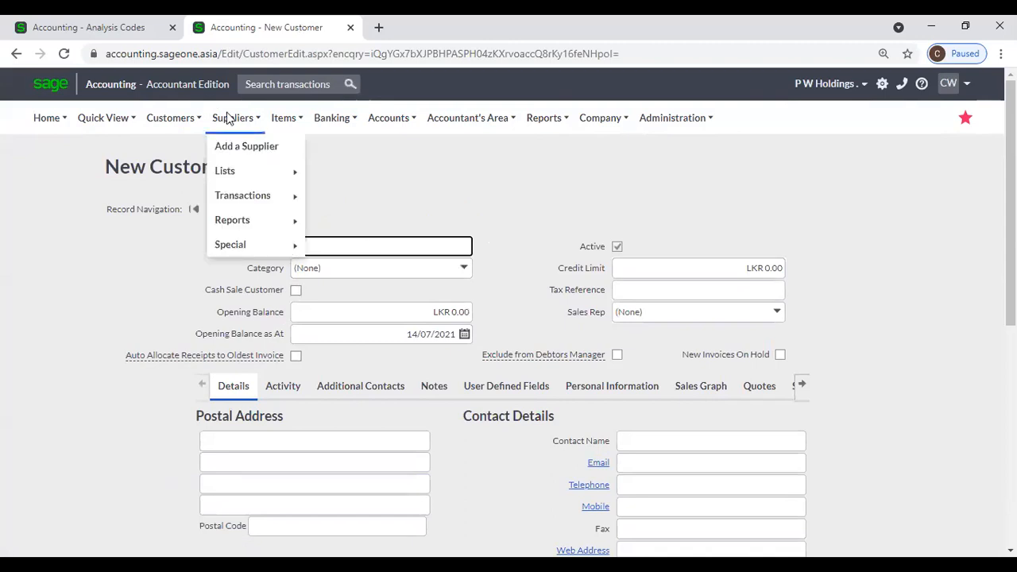
Step: Open a blank new supplier record
click(239, 151)
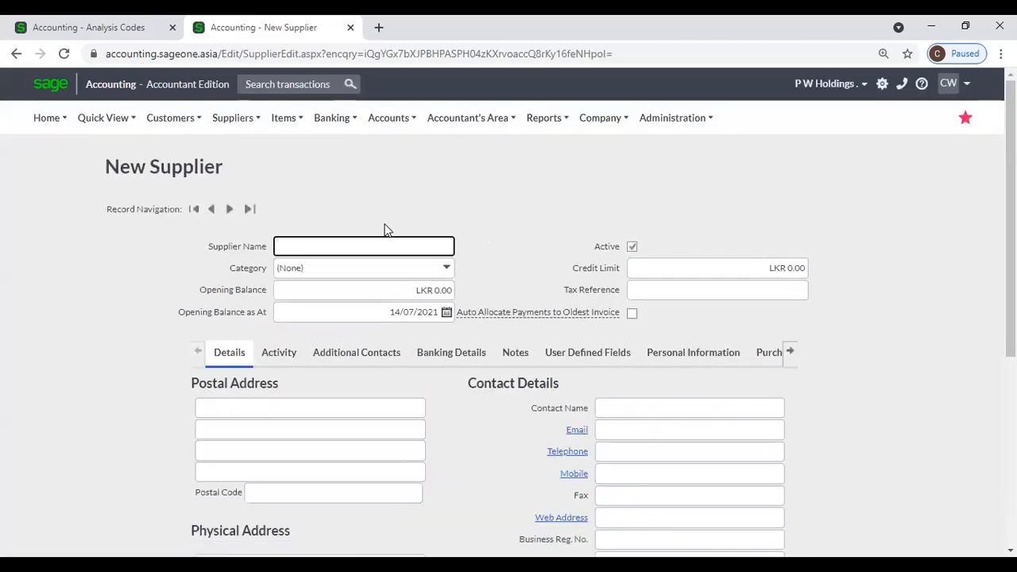
mouse_move(276, 131)
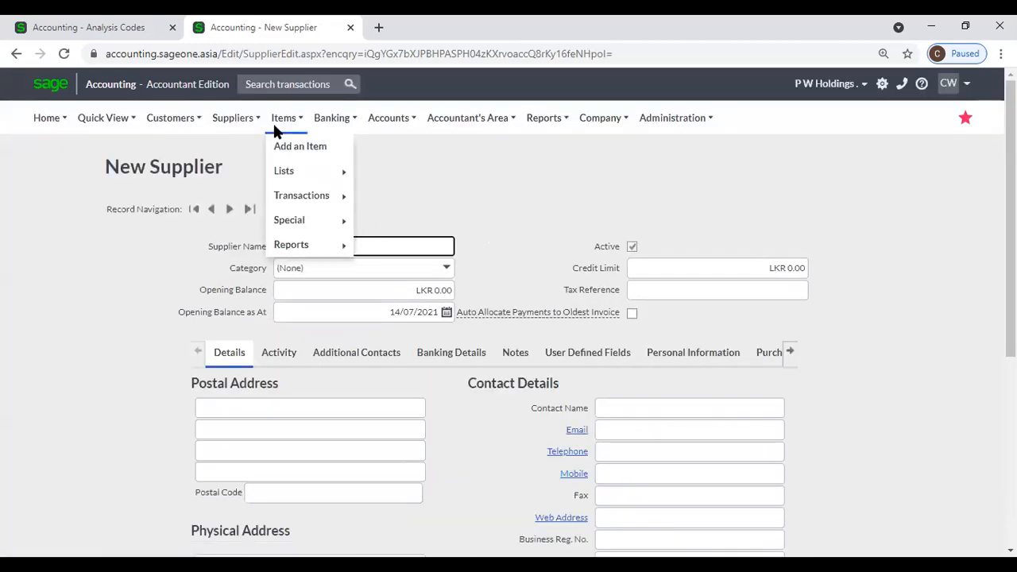
mouse_move(373, 126)
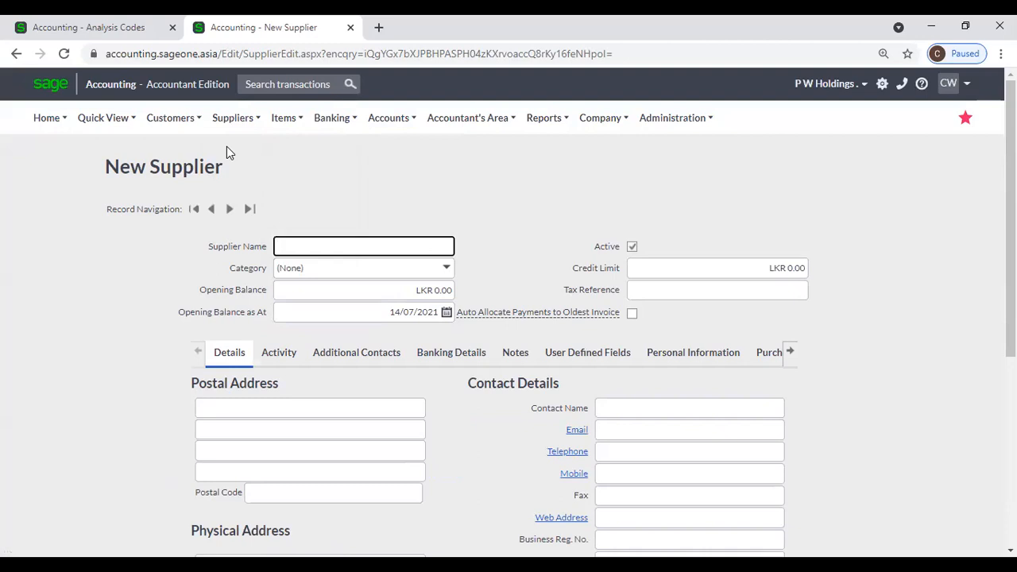
mouse_move(170, 121)
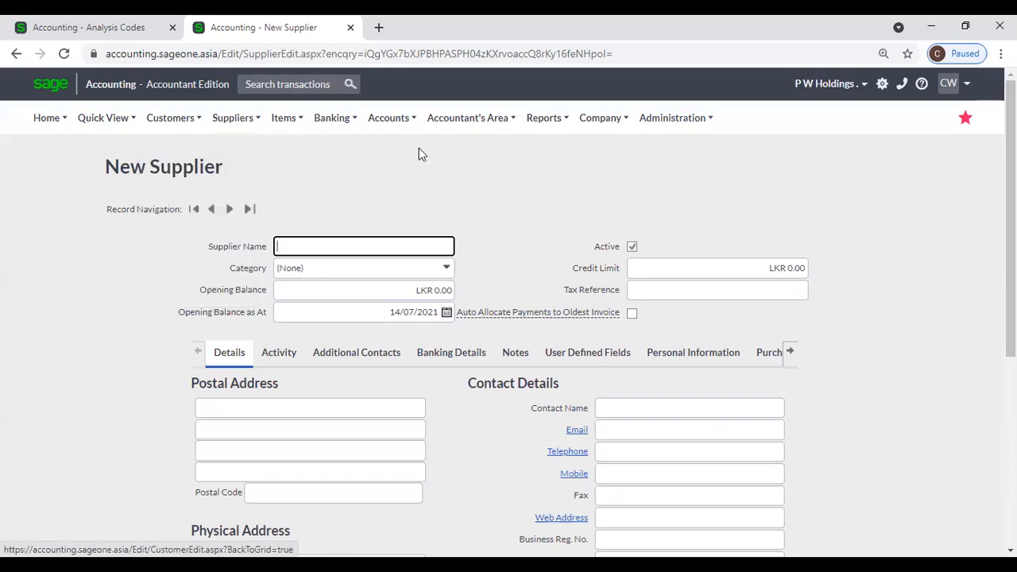
Step: Return to the company's page for importing data from CSV and look over its file information options
mouse_move(604, 119)
click(619, 324)
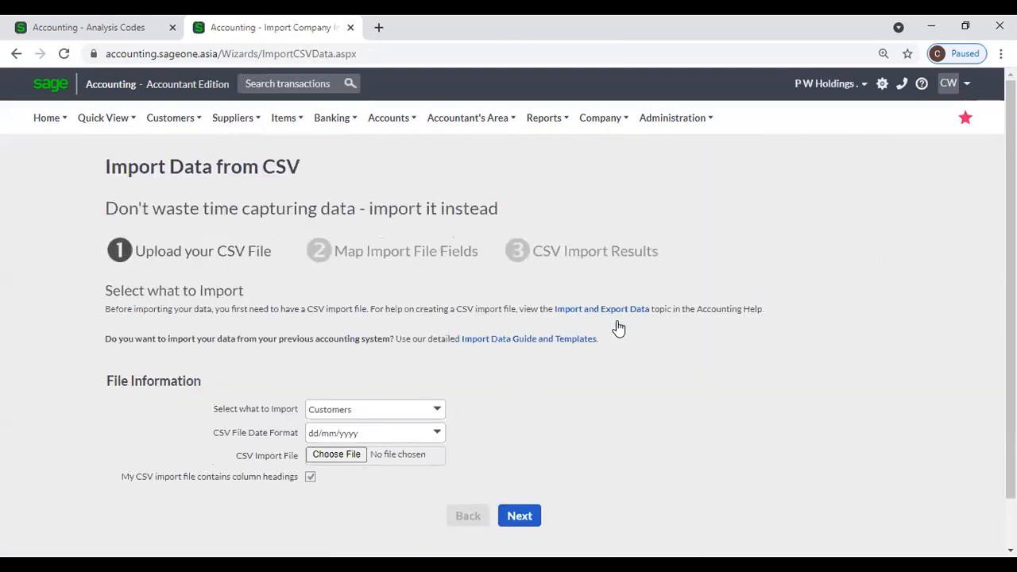
scroll(571, 192, down, 1)
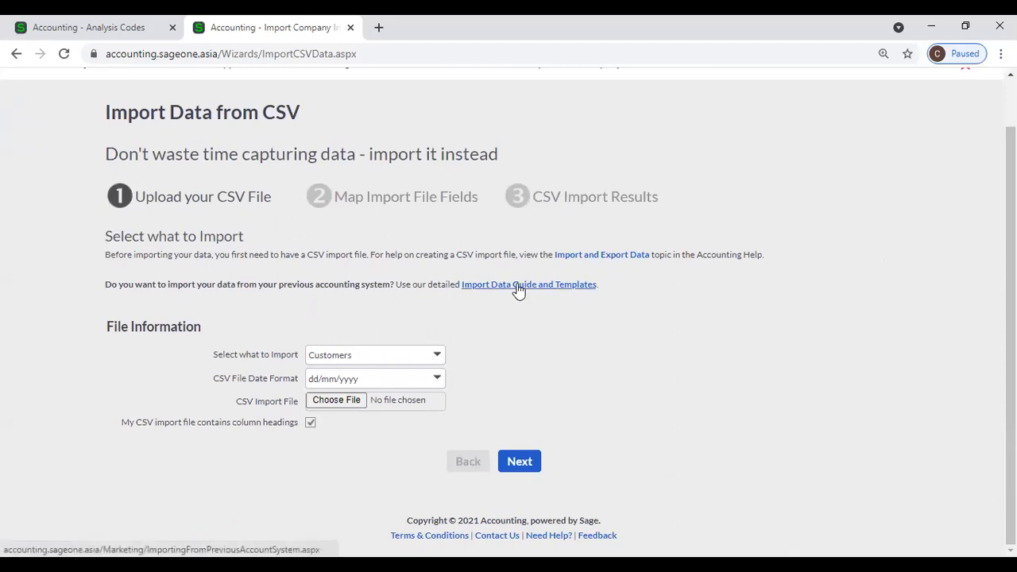
scroll(518, 286, up, 1)
click(601, 119)
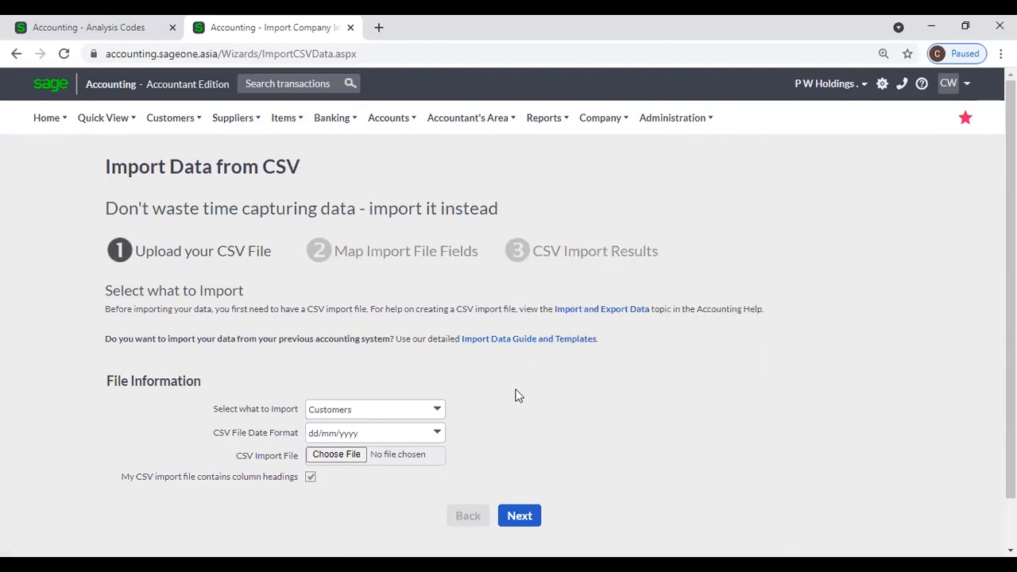
scroll(513, 393, down, 1)
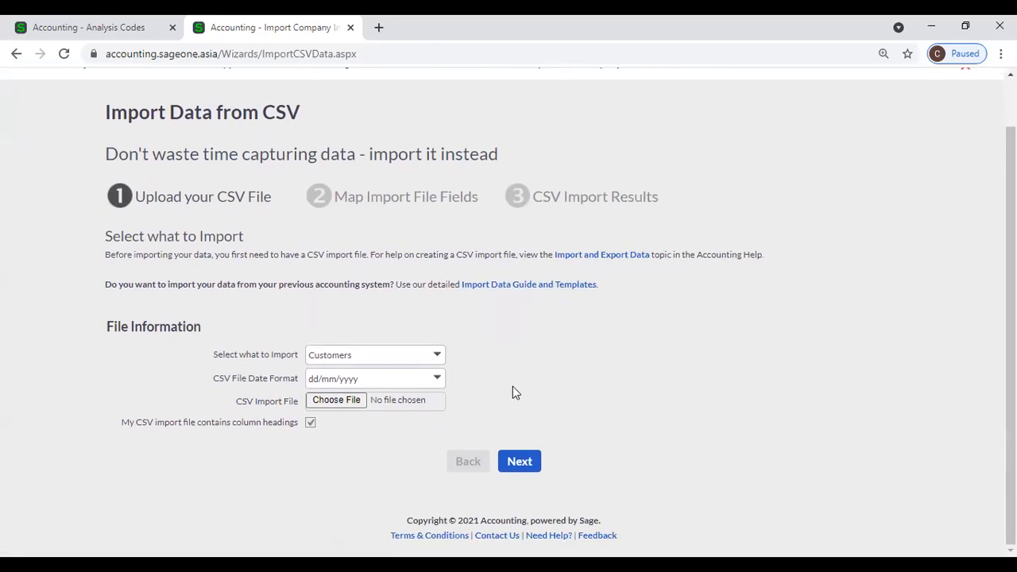
Step: Look through the data types that can be selected for import, leaving the current selection as it is
click(439, 355)
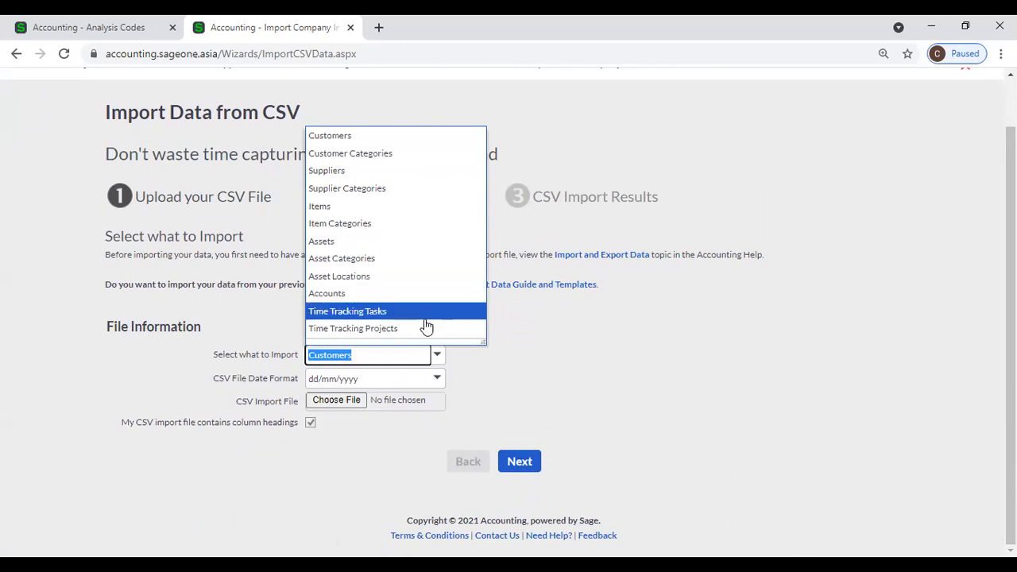
click(544, 351)
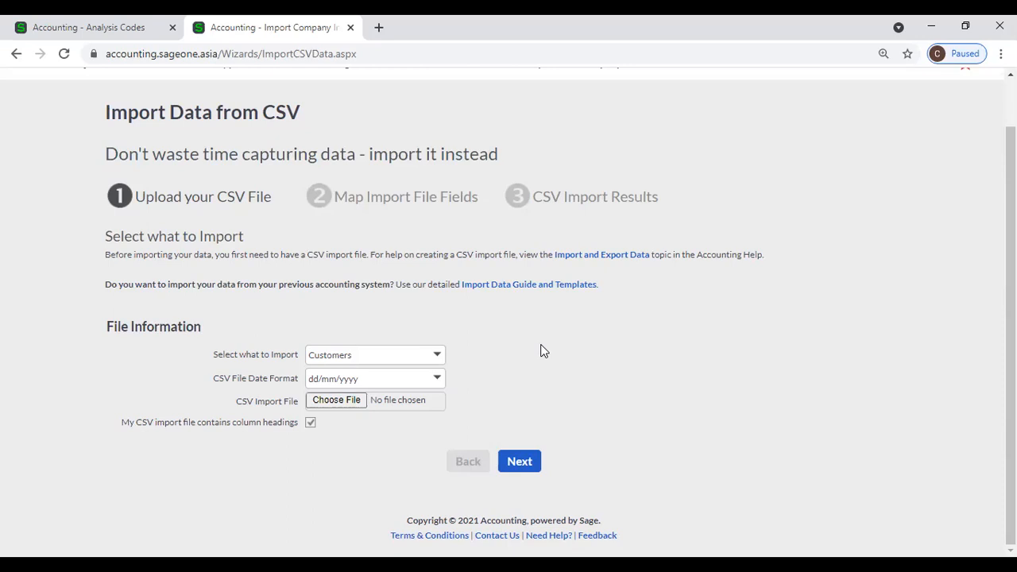
click(439, 356)
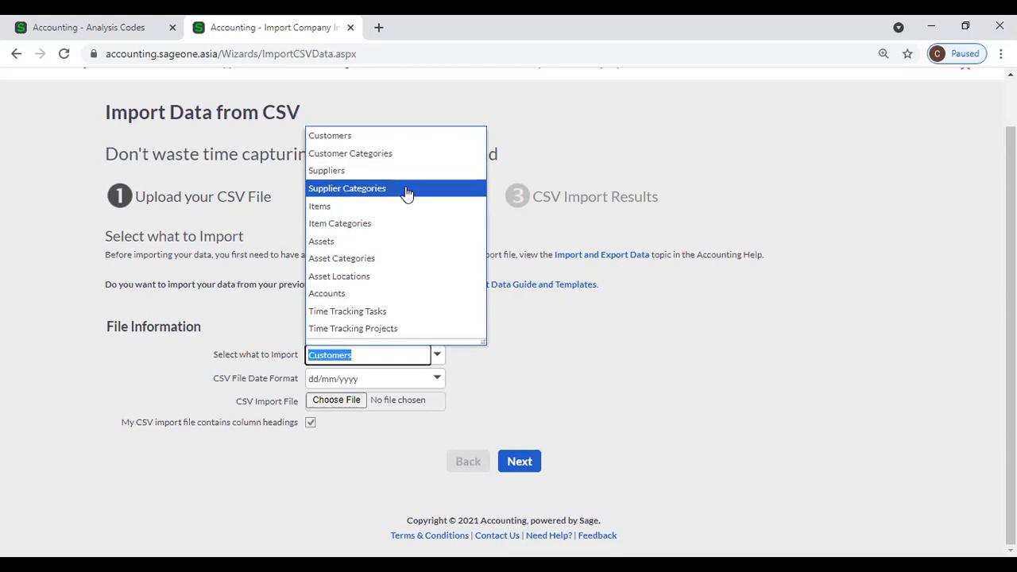
click(606, 414)
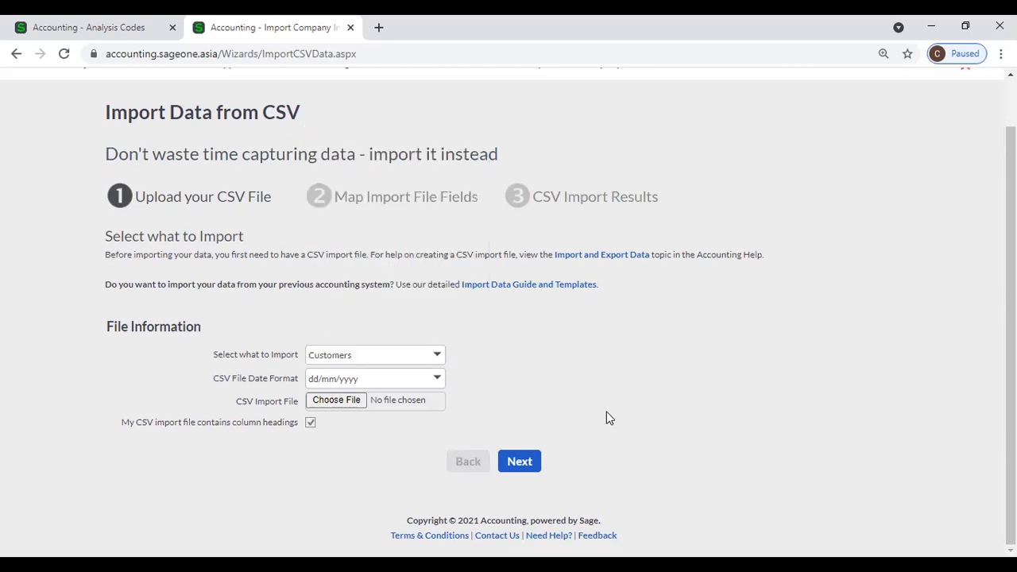
Step: View the Import and Export Data help topic and close it again
click(609, 259)
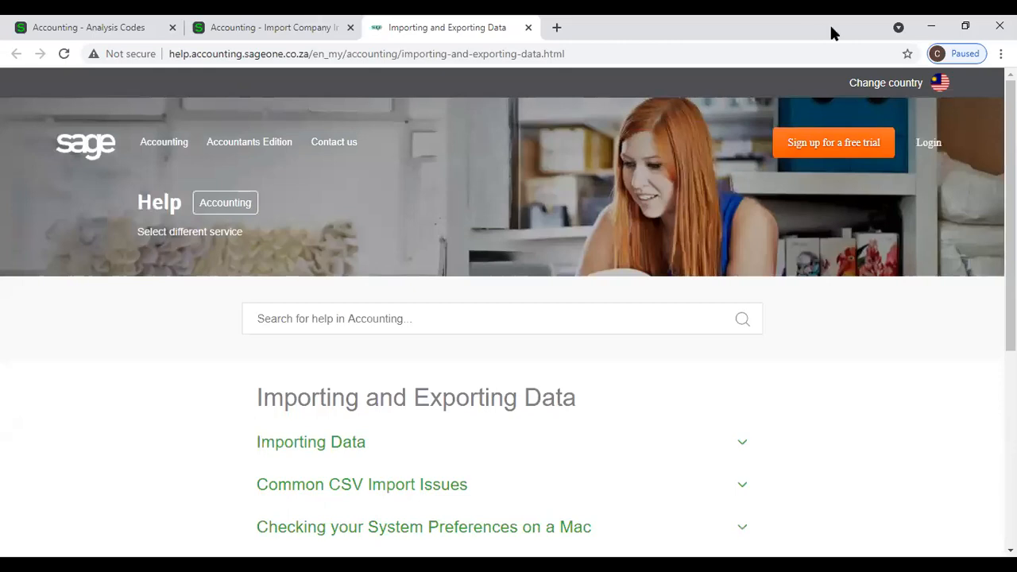
click(961, 25)
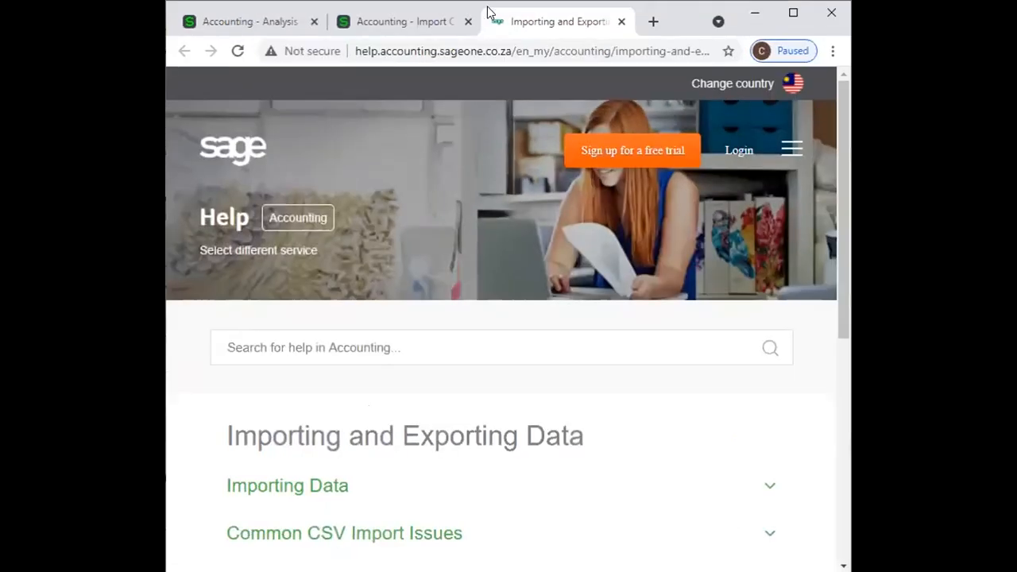
click(621, 21)
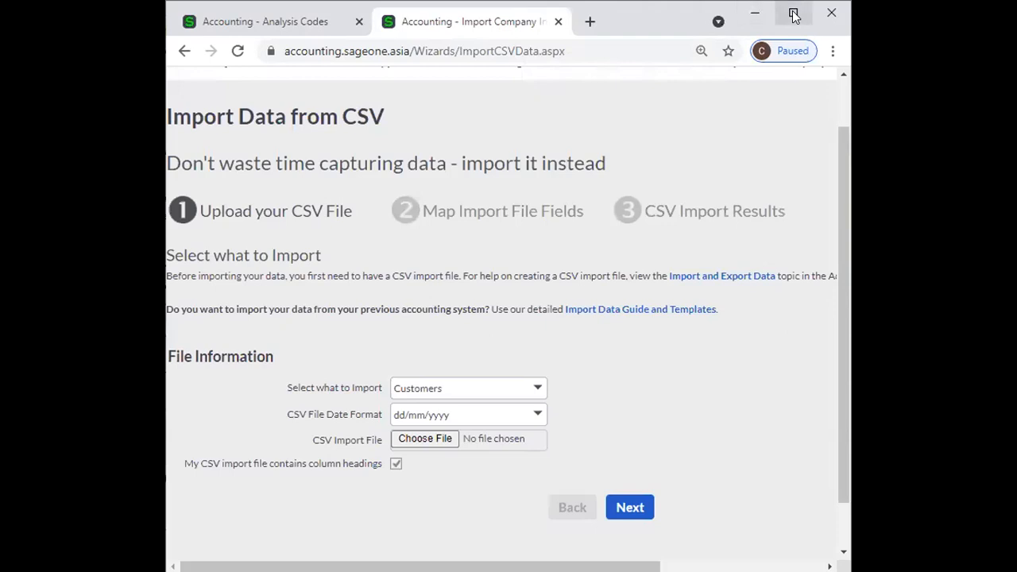
click(794, 14)
Step: View the Import Data Guide and Templates page and return to the CSV import page
click(495, 288)
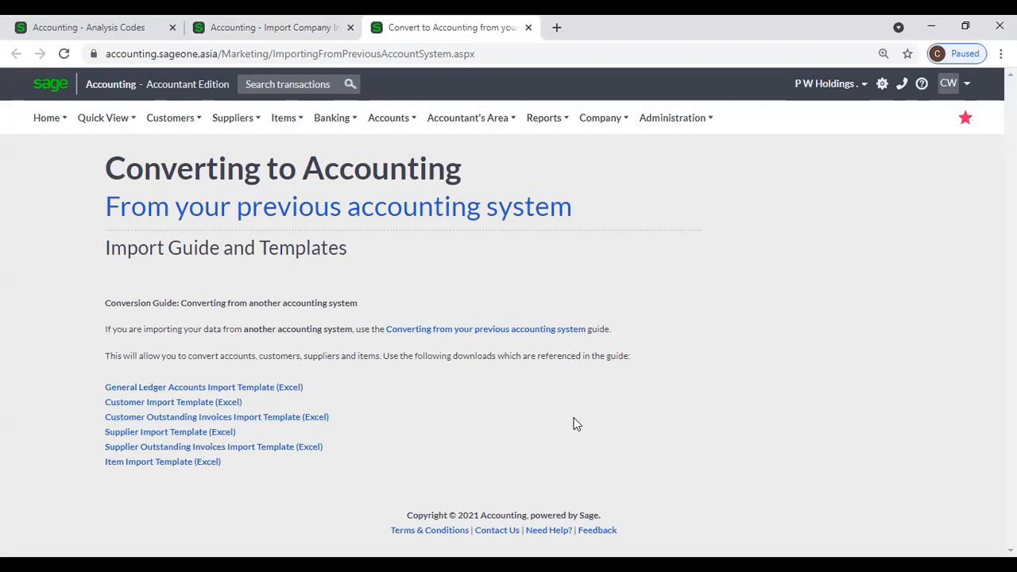
mouse_move(573, 131)
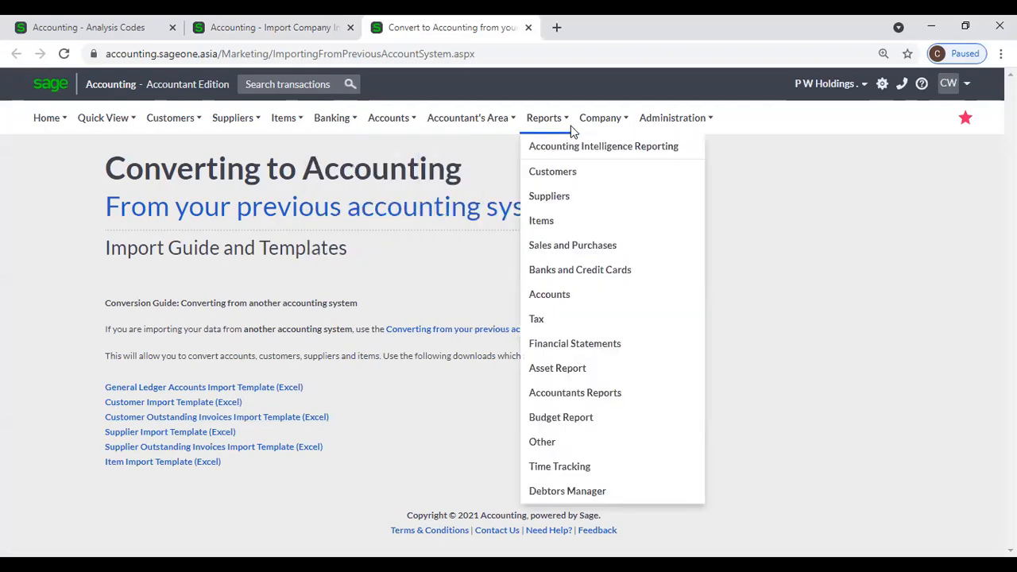
mouse_move(448, 132)
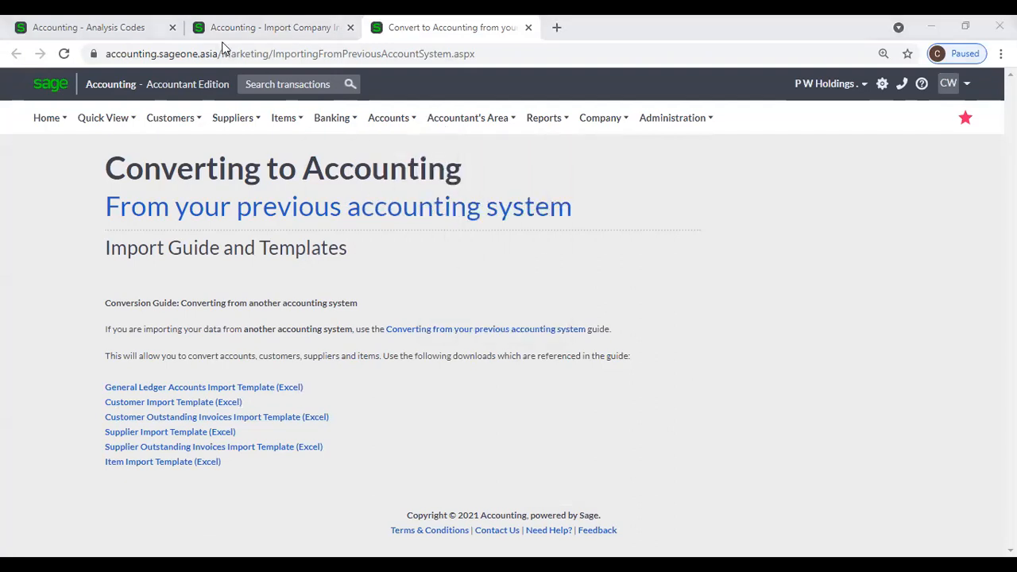
click(137, 27)
click(254, 29)
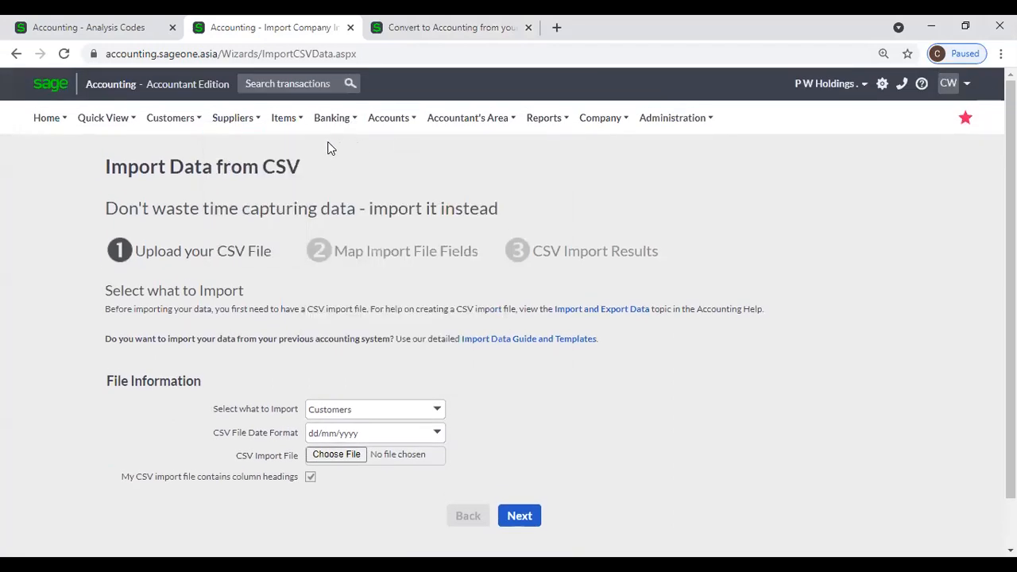
Step: Export the Customers data to CSV with the dd/mm/yyyy date format and open the downloaded file
mouse_move(179, 130)
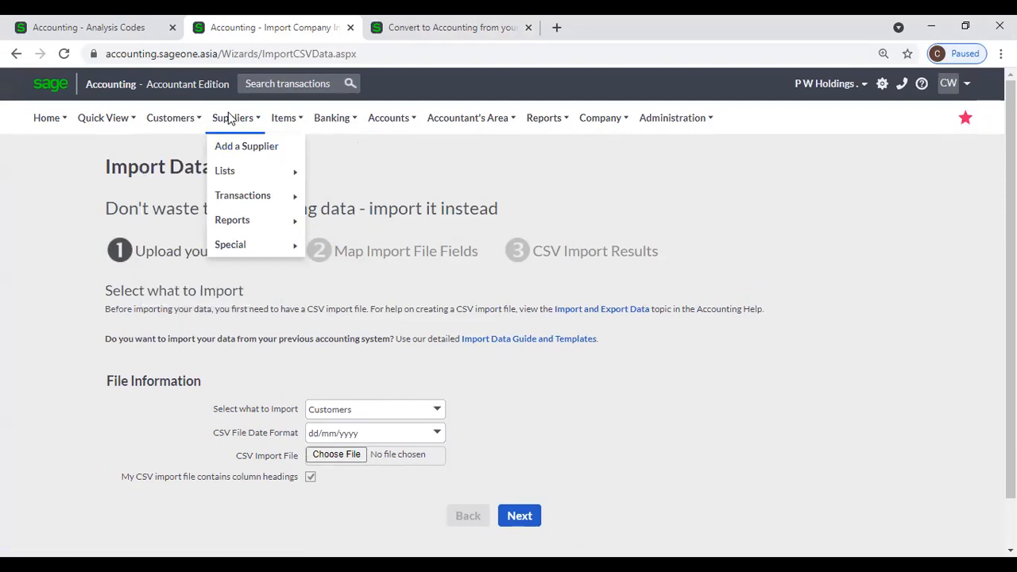
mouse_move(294, 131)
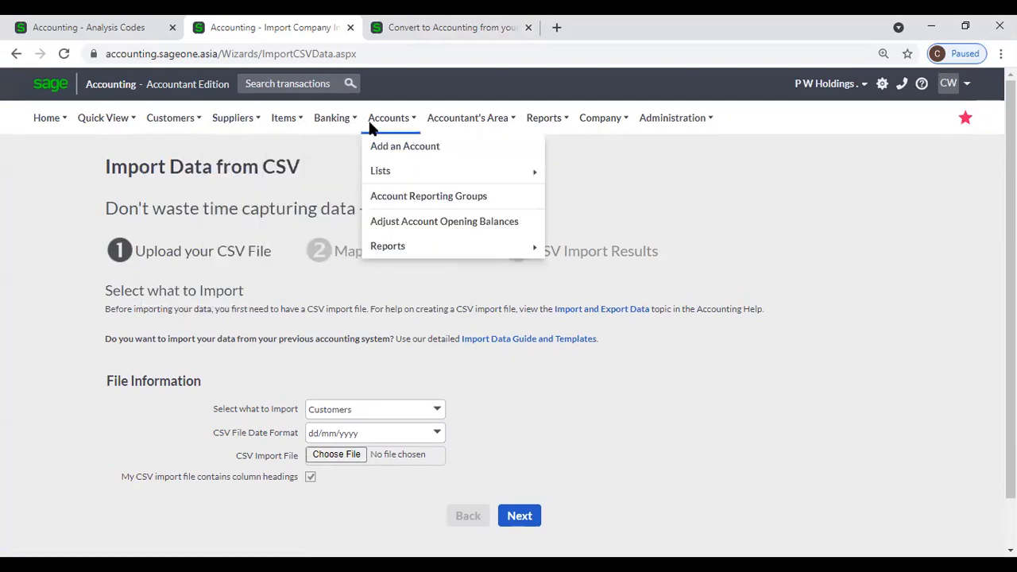
mouse_move(598, 121)
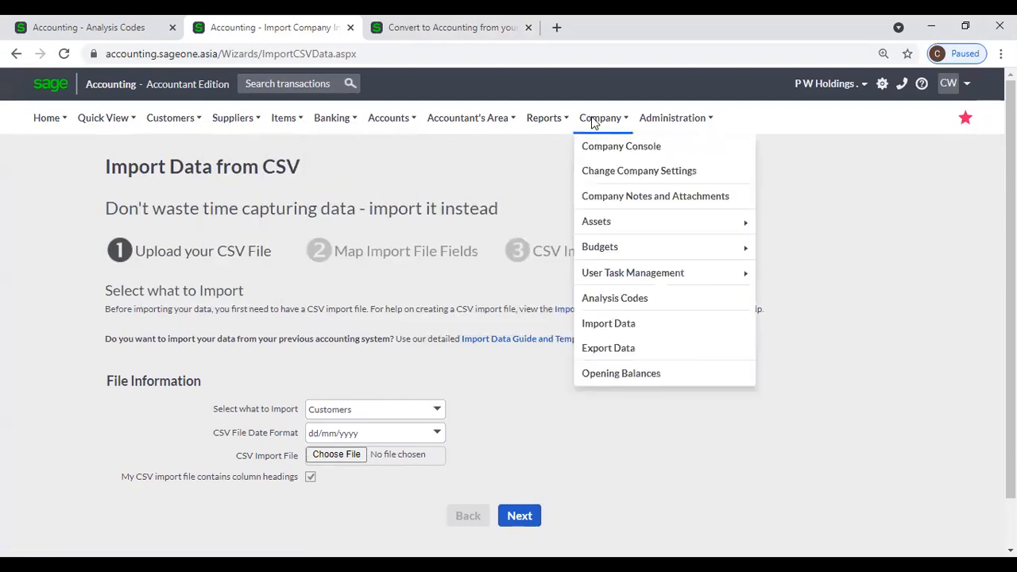
click(624, 348)
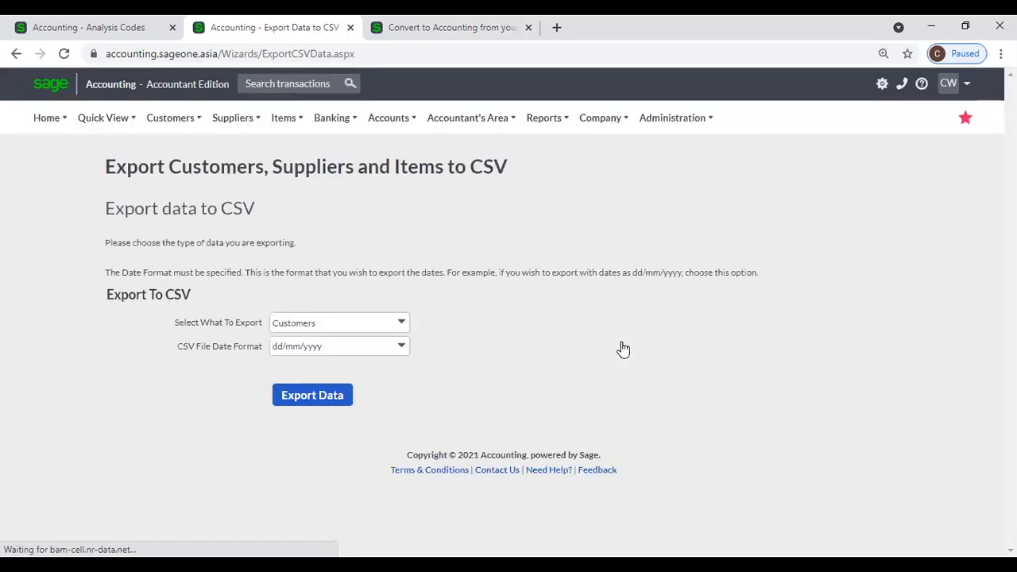
click(346, 395)
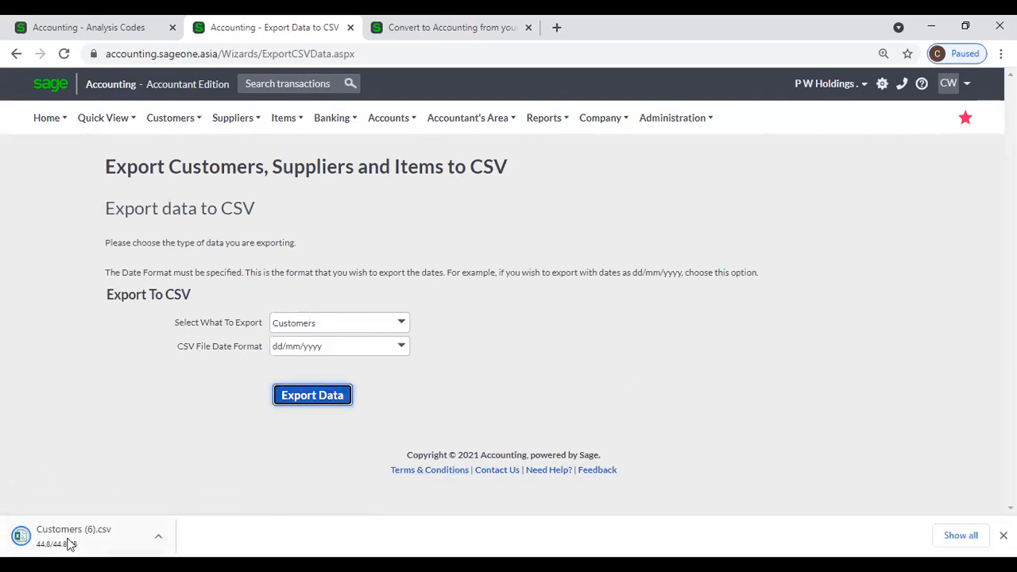
click(69, 541)
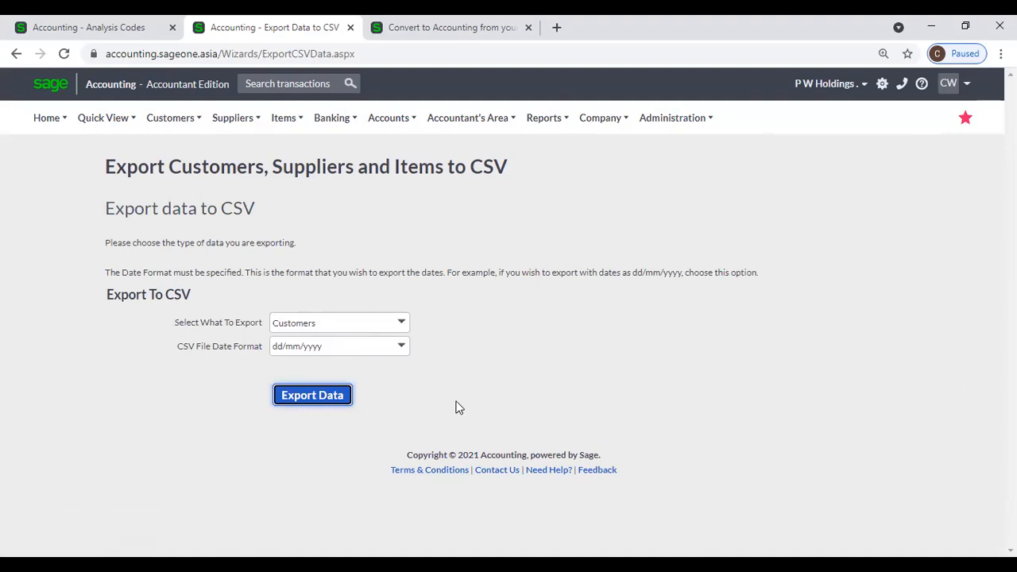
Step: Go to the company's Opening Balances page and look over the instructions and first accounts
click(598, 120)
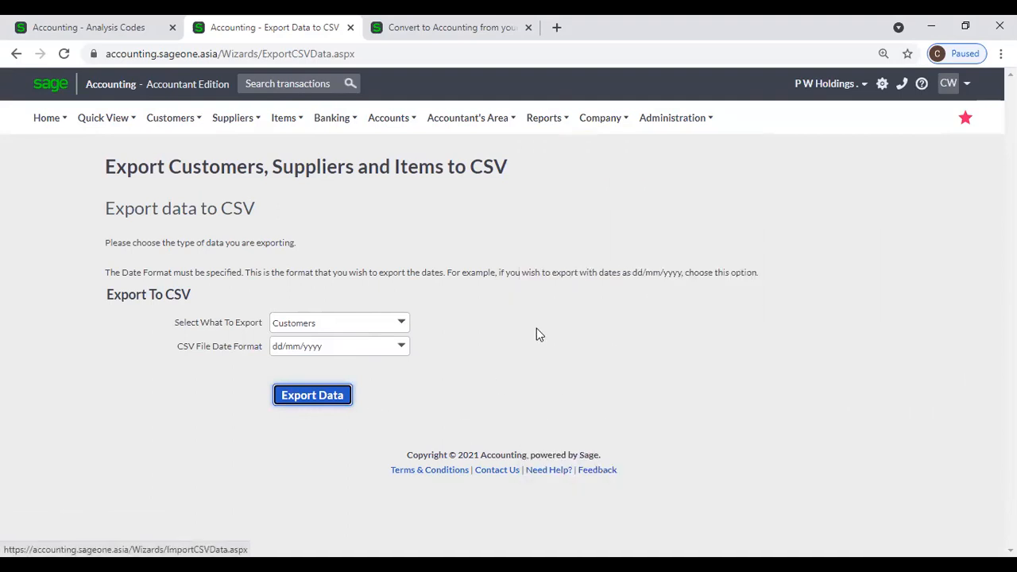
mouse_move(600, 121)
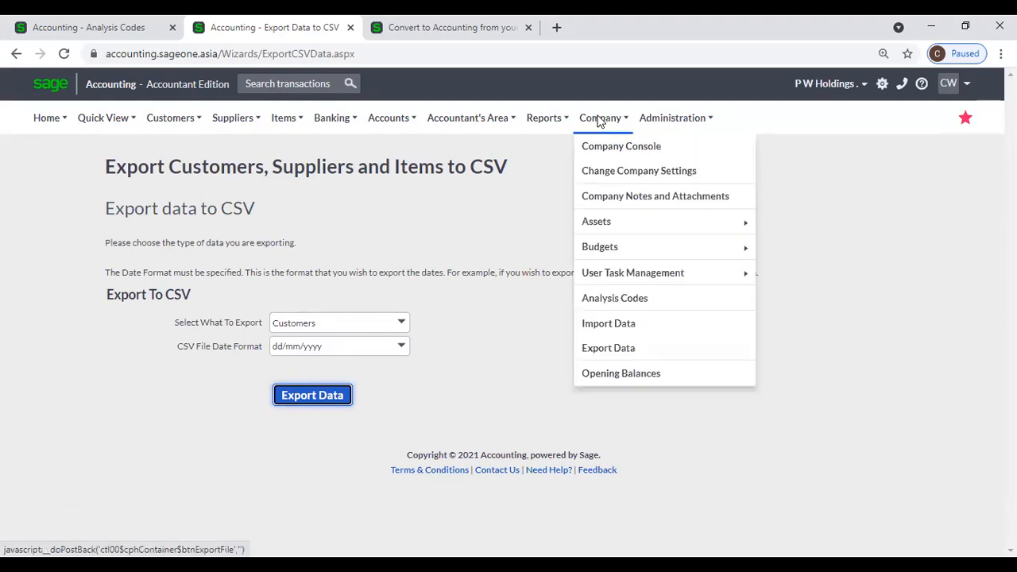
click(621, 378)
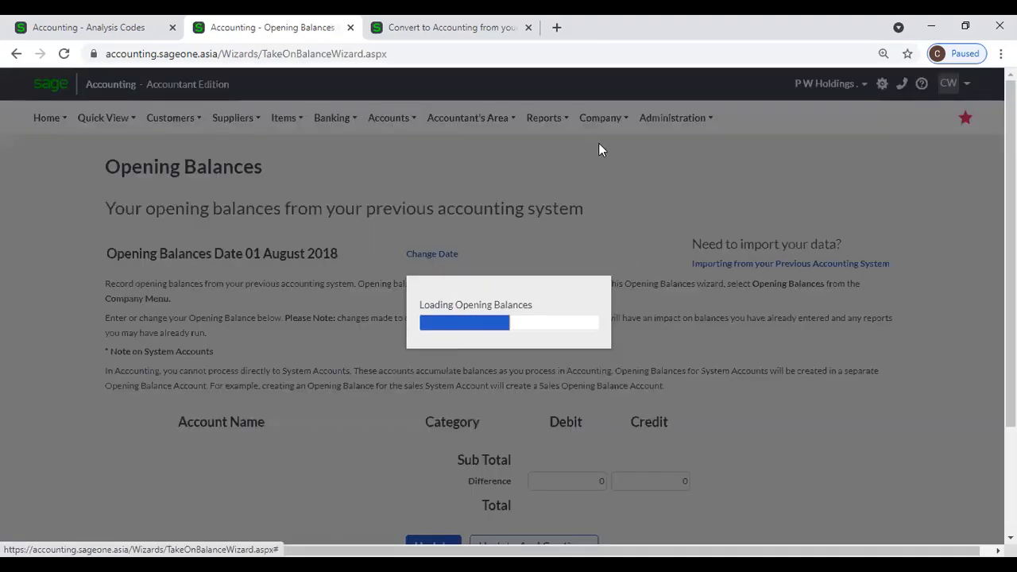
mouse_move(601, 120)
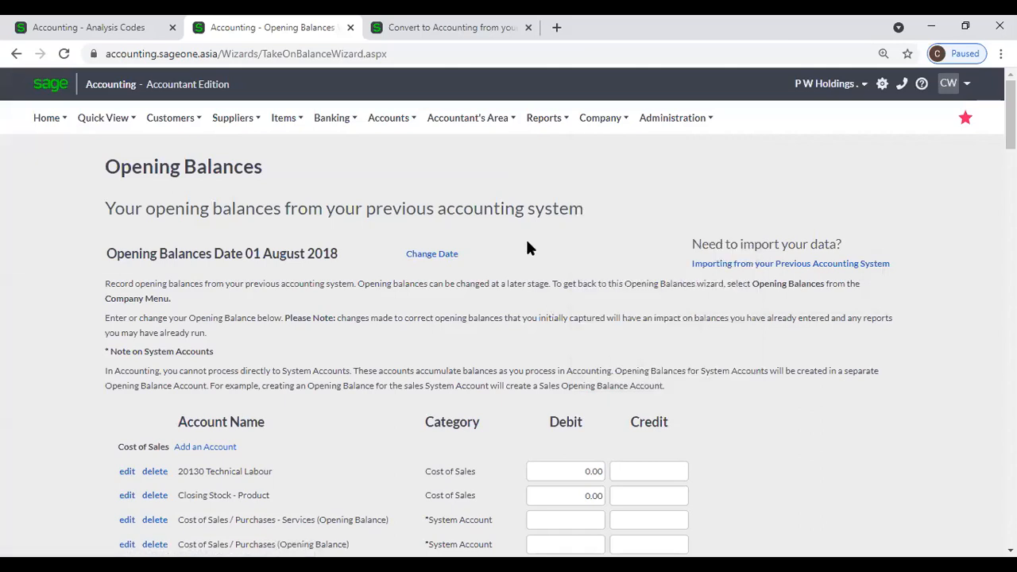
scroll(528, 241, down, 3)
scroll(528, 241, up, 3)
Step: View the dialog for changing the opening balances date and close it without saving
scroll(533, 298, down, 1)
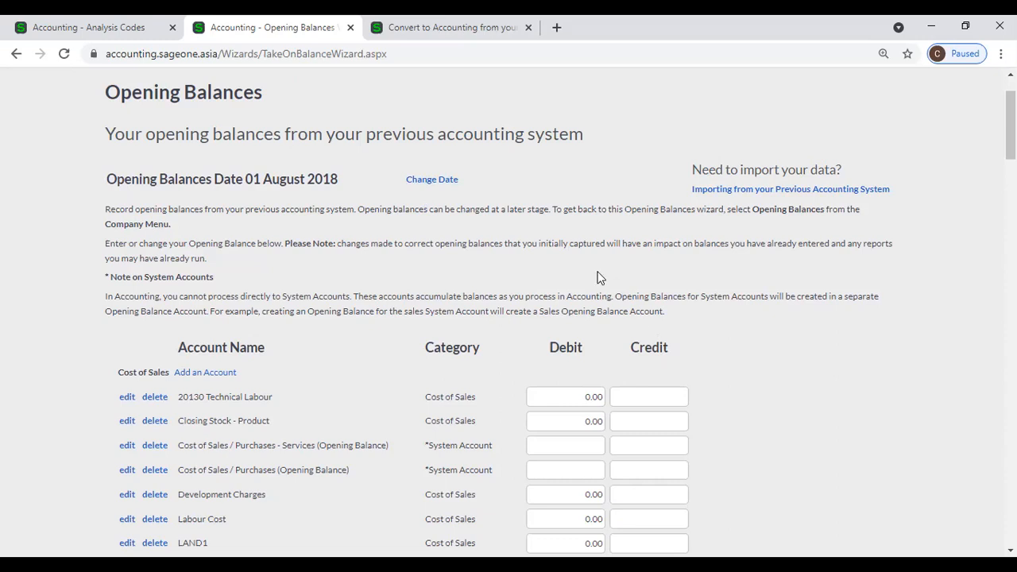
click(414, 176)
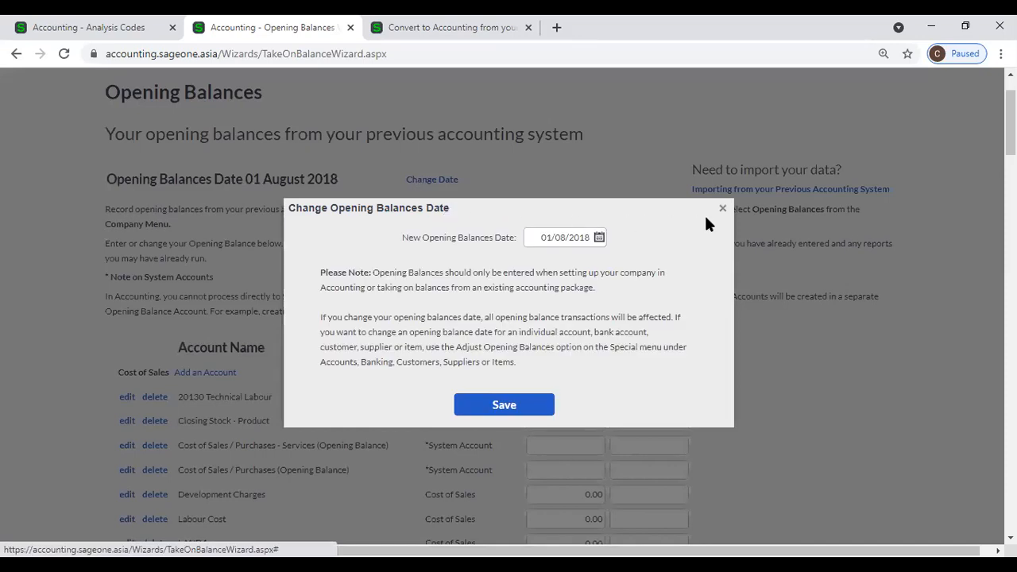
click(725, 212)
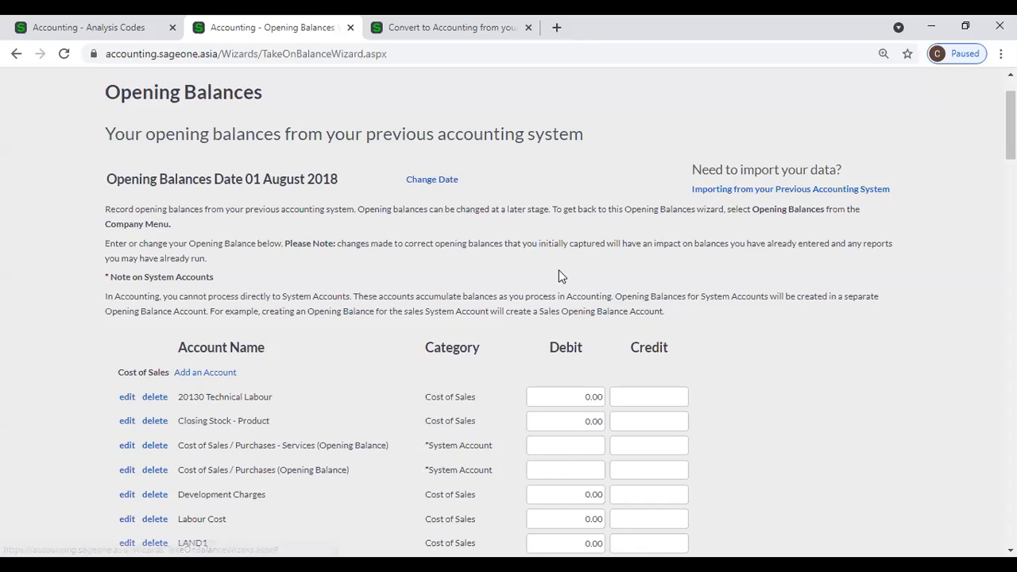
Step: Look through the opening balances of all account categories down to the sub total, difference and total
scroll(540, 282, down, 1)
scroll(540, 281, down, 2)
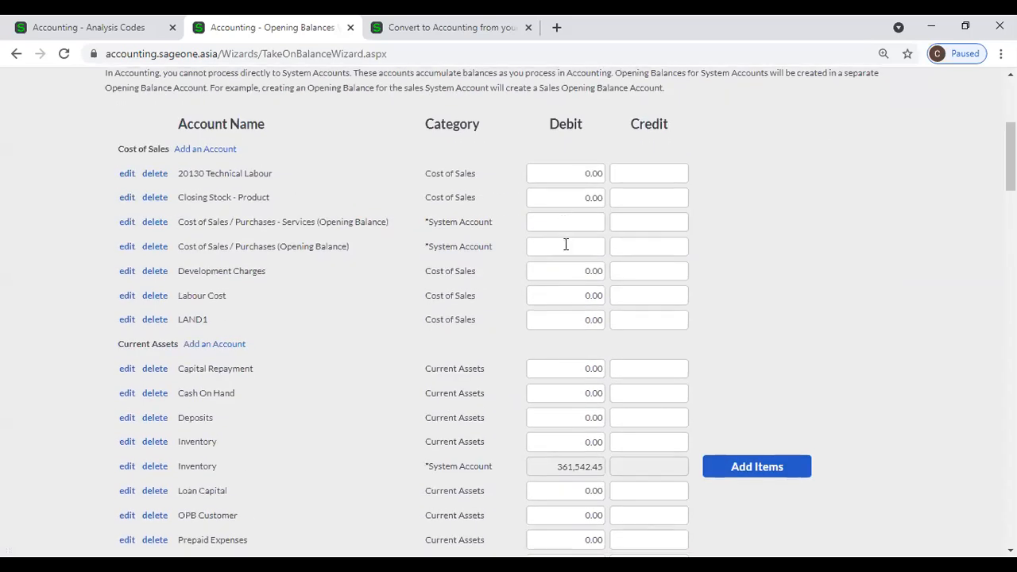
scroll(565, 244, down, 6)
scroll(568, 265, down, 15)
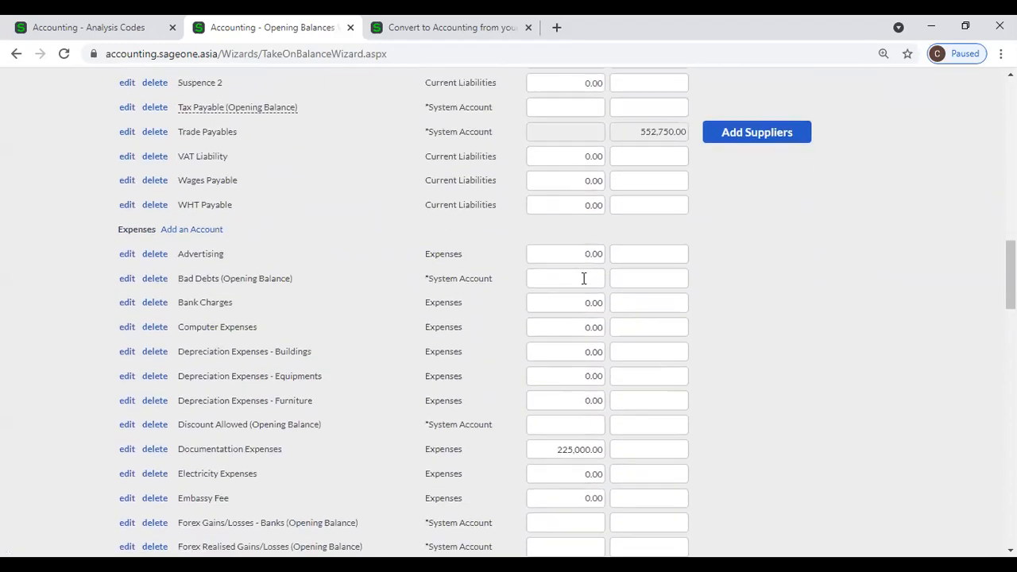
scroll(585, 283, down, 15)
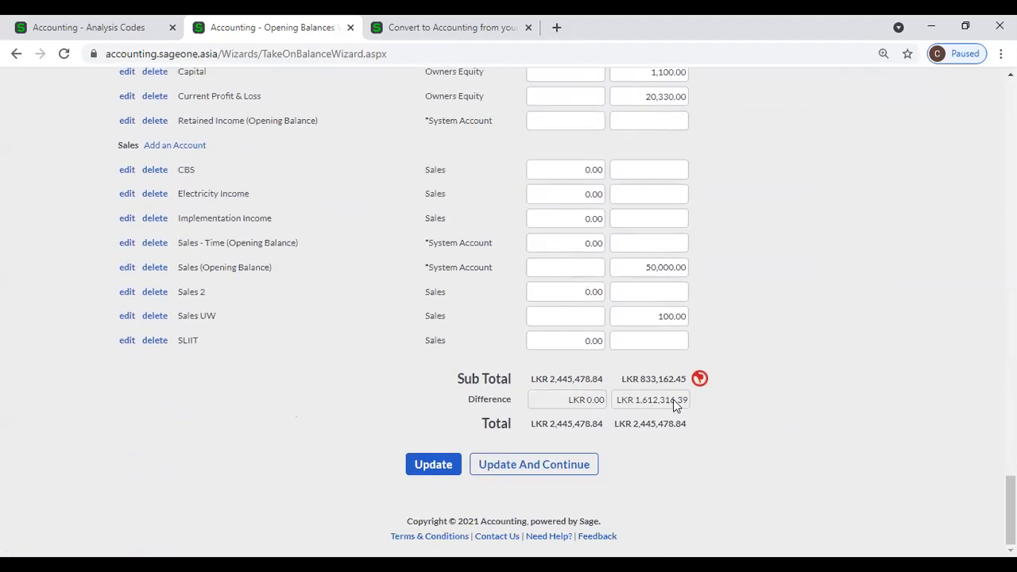
Step: Compare the opening balances difference with the individual account balances and return to the start of the account list
scroll(615, 313, up, 20)
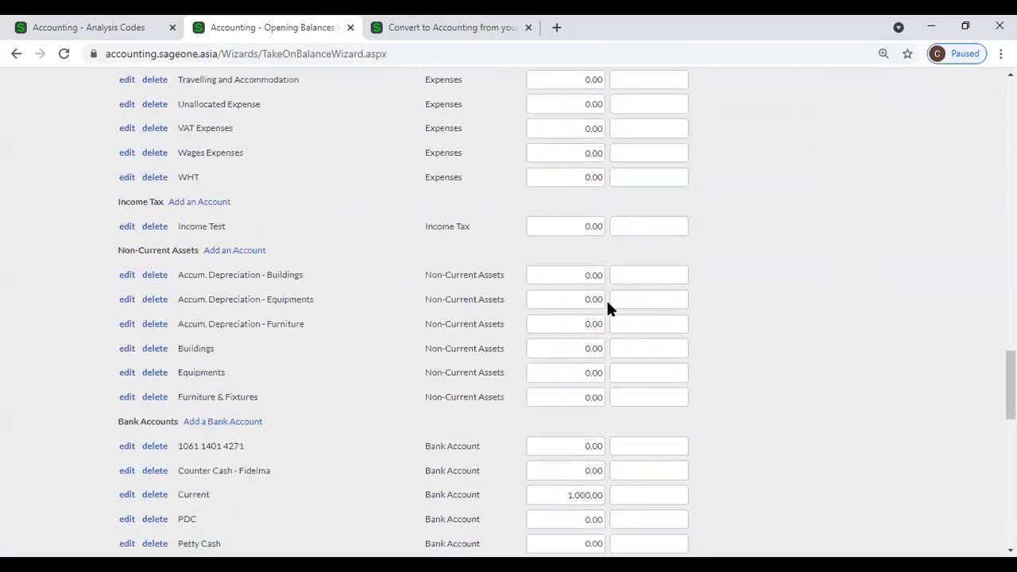
scroll(595, 286, up, 3)
scroll(595, 295, down, 20)
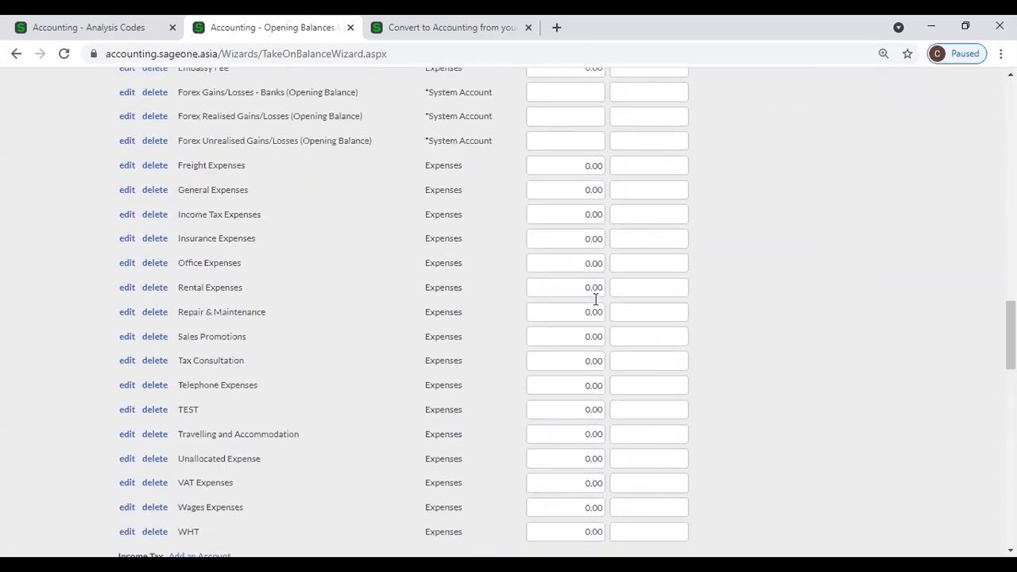
scroll(595, 299, down, 3)
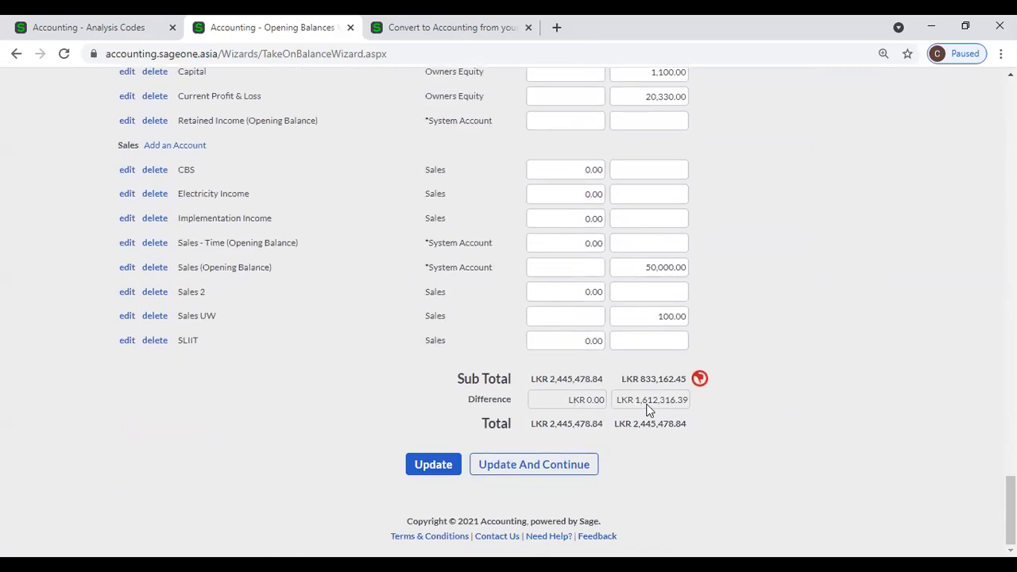
scroll(779, 392, up, 20)
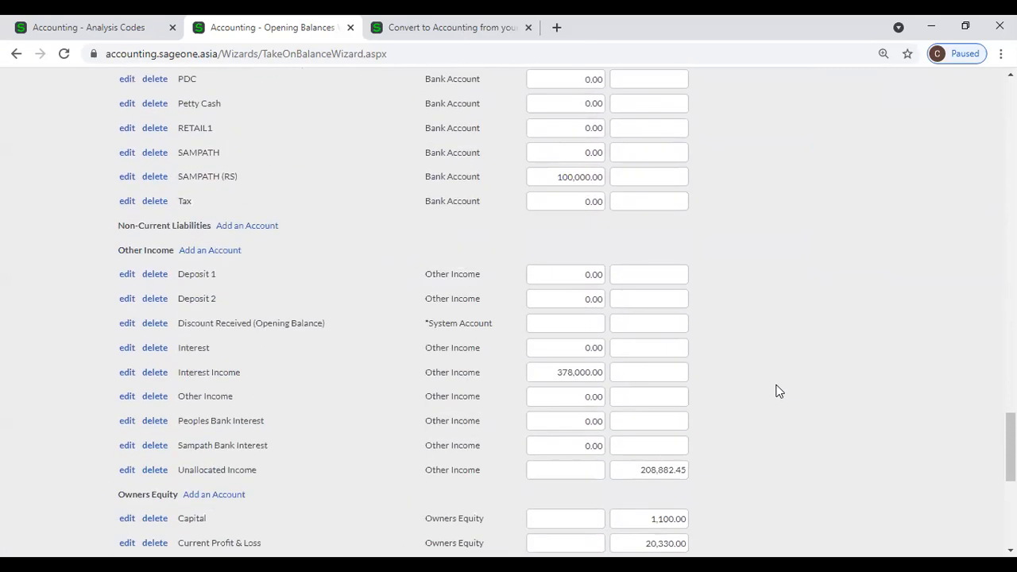
scroll(779, 392, up, 20)
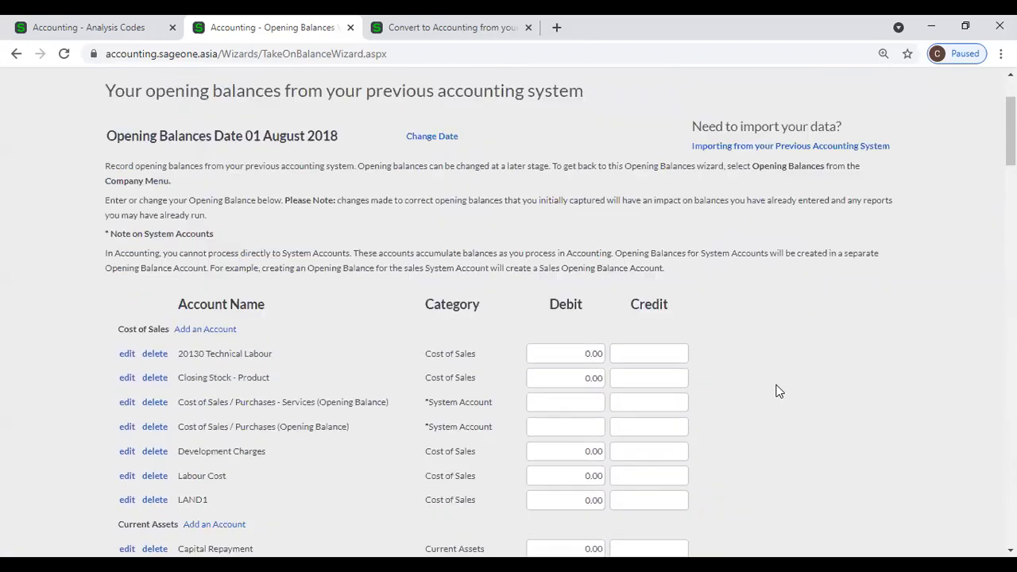
scroll(759, 395, down, 3)
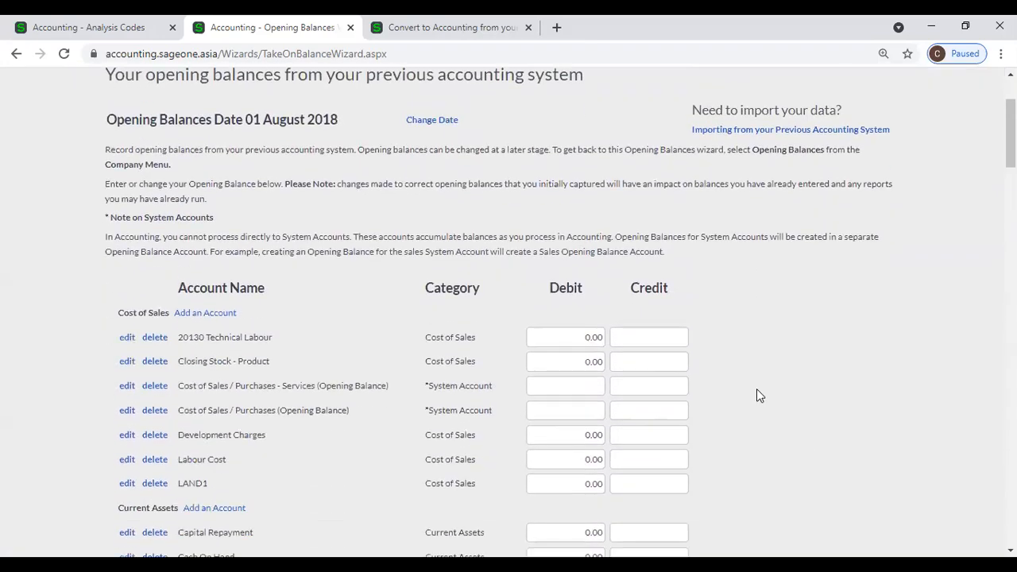
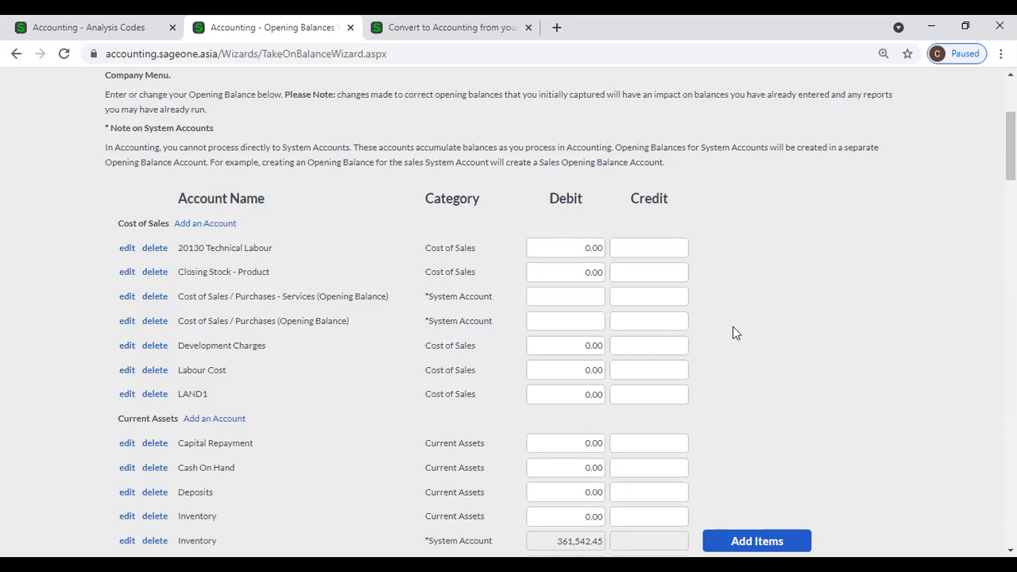
Step: Examine the Inventory, Trade Receivables and Trade Payables system account balances and open the Add Customers option for Trade Receivables
scroll(772, 431, down, 2)
scroll(680, 436, down, 2)
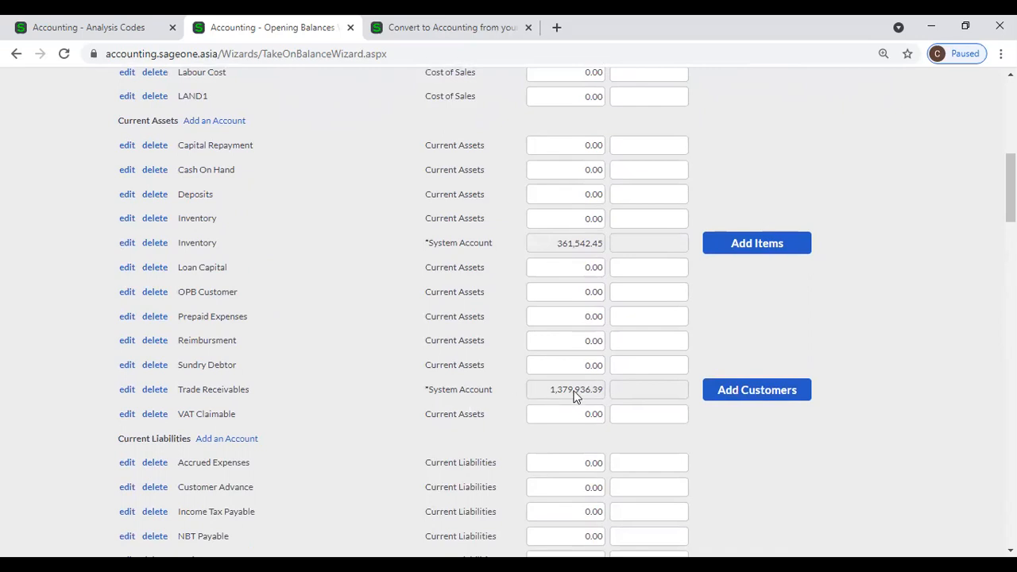
scroll(576, 396, down, 4)
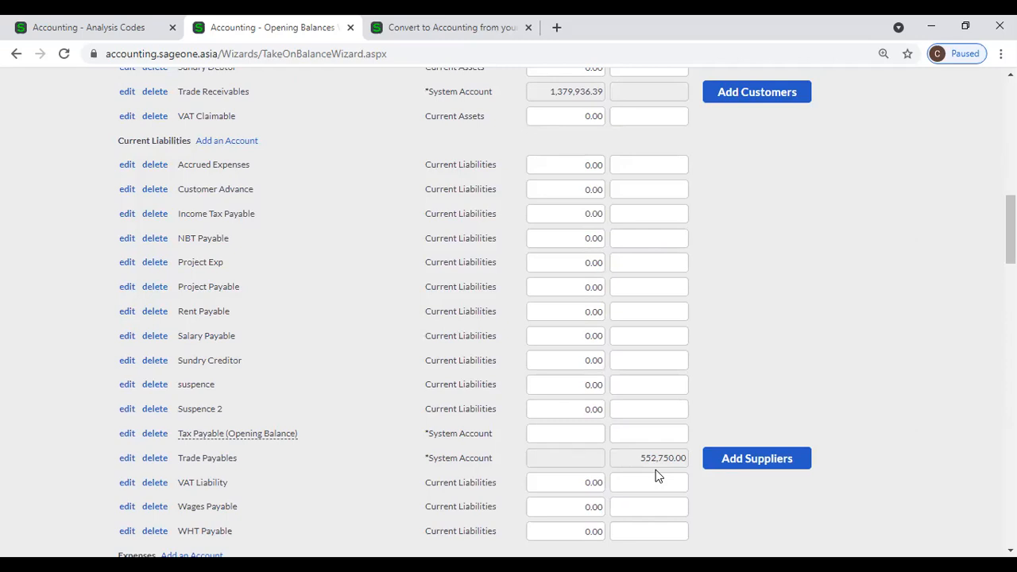
click(759, 94)
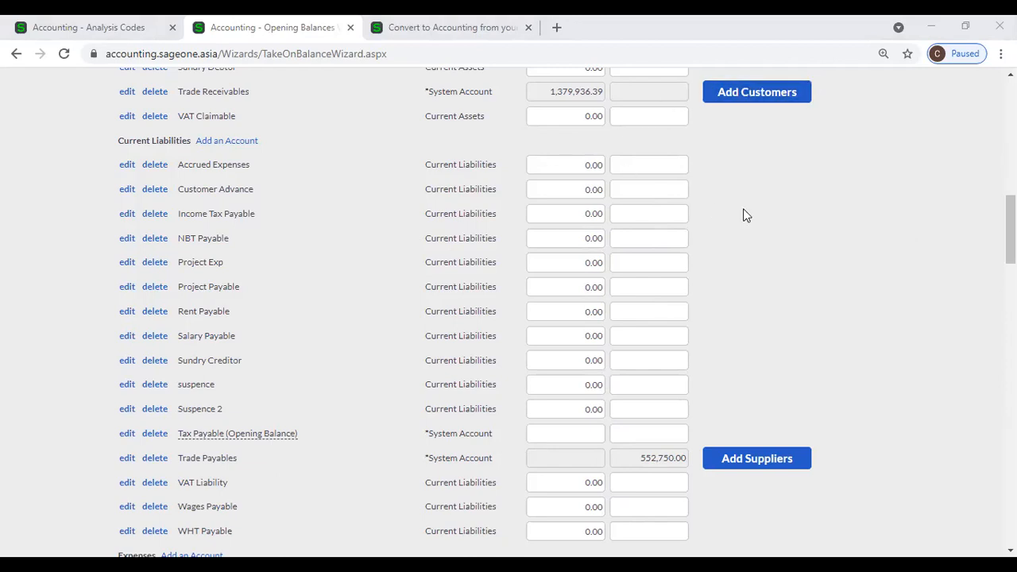
Step: Review the remaining opening balance accounts from expenses to sales with their totals and return to the page heading
scroll(742, 213, down, 5)
scroll(745, 232, down, 5)
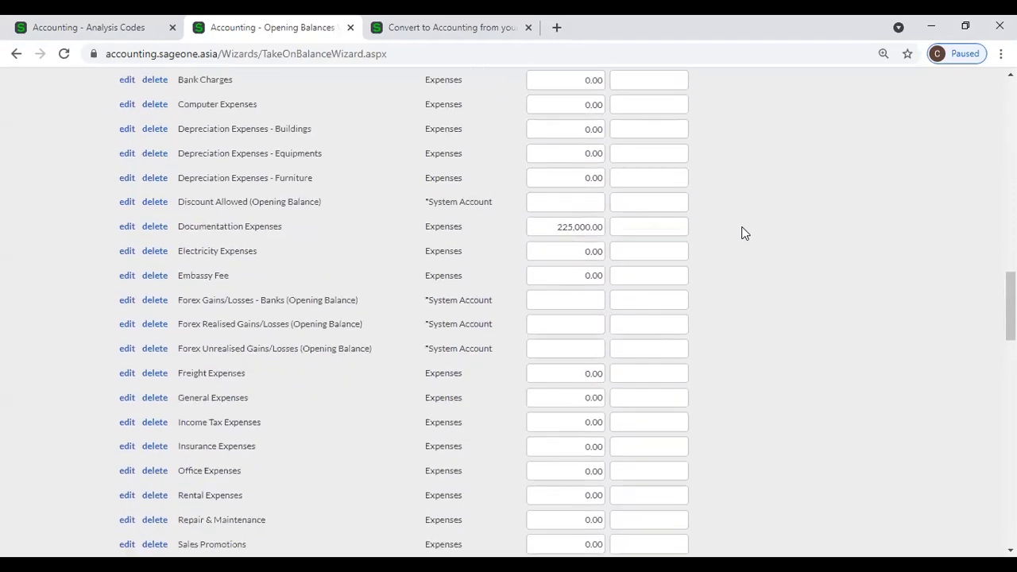
scroll(663, 215, down, 15)
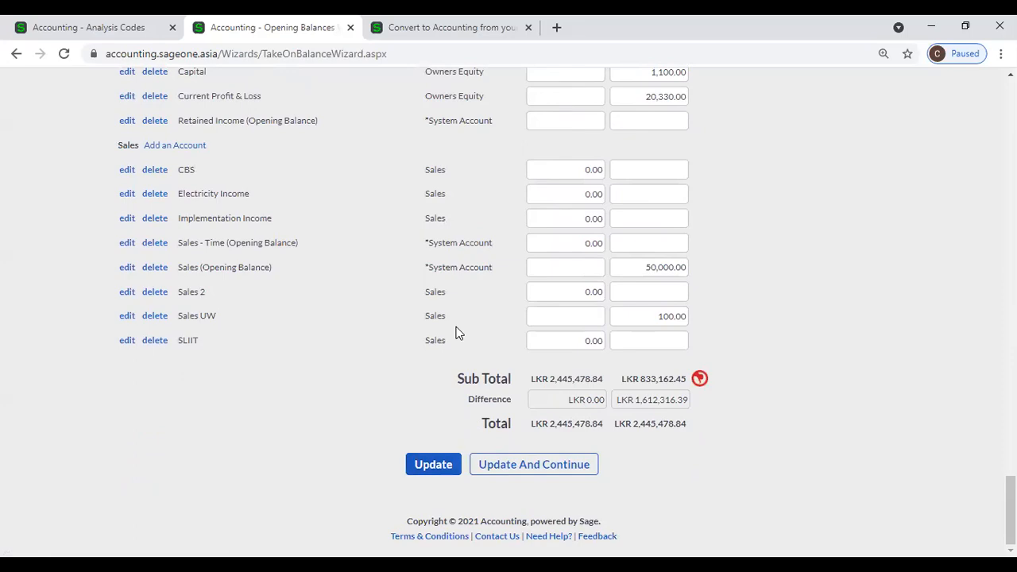
scroll(457, 332, up, 3)
scroll(457, 332, up, 20)
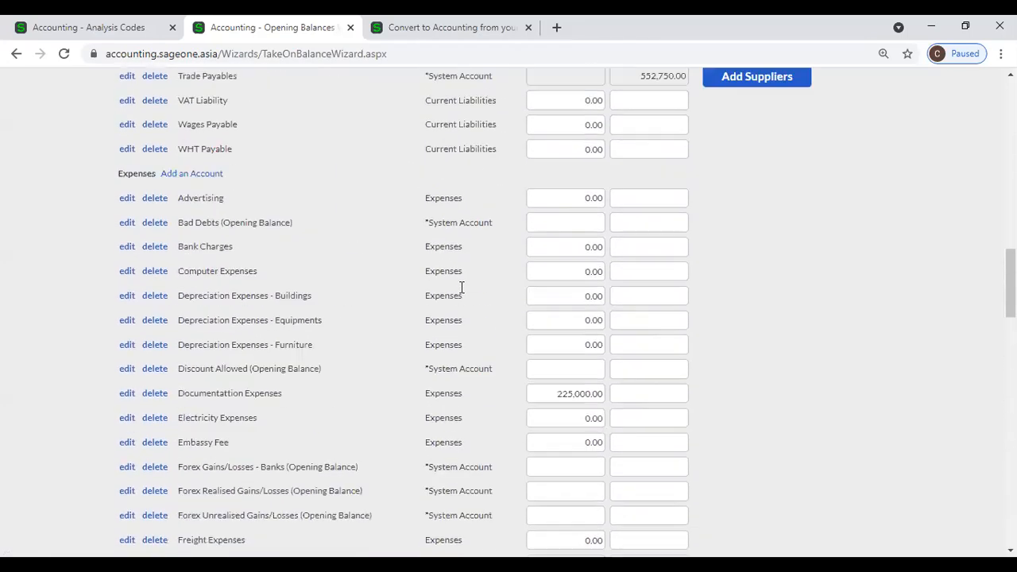
scroll(494, 290, up, 15)
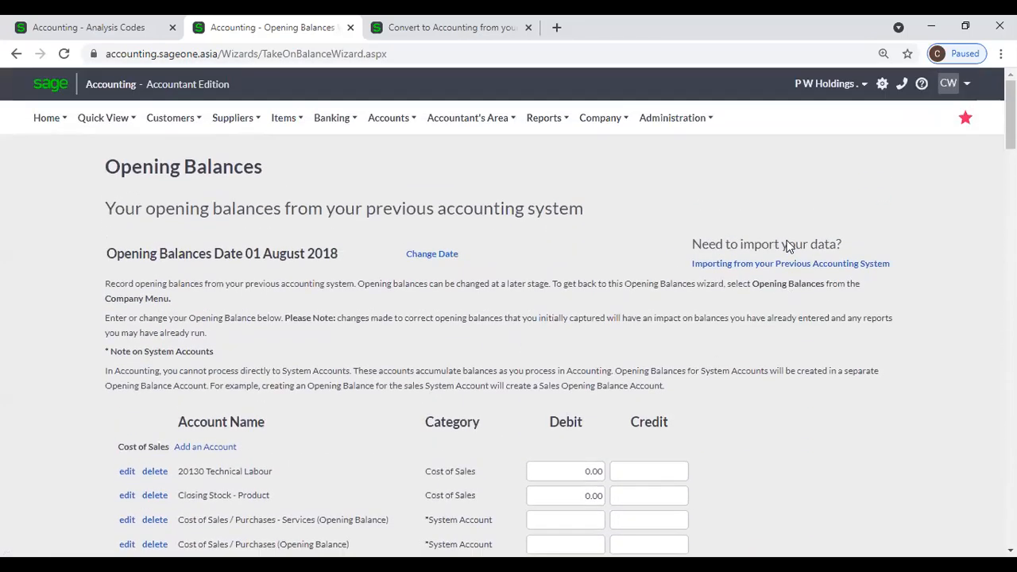
Step: Go to the Manage Users administration page and open the new user form for adding an accountant
click(608, 123)
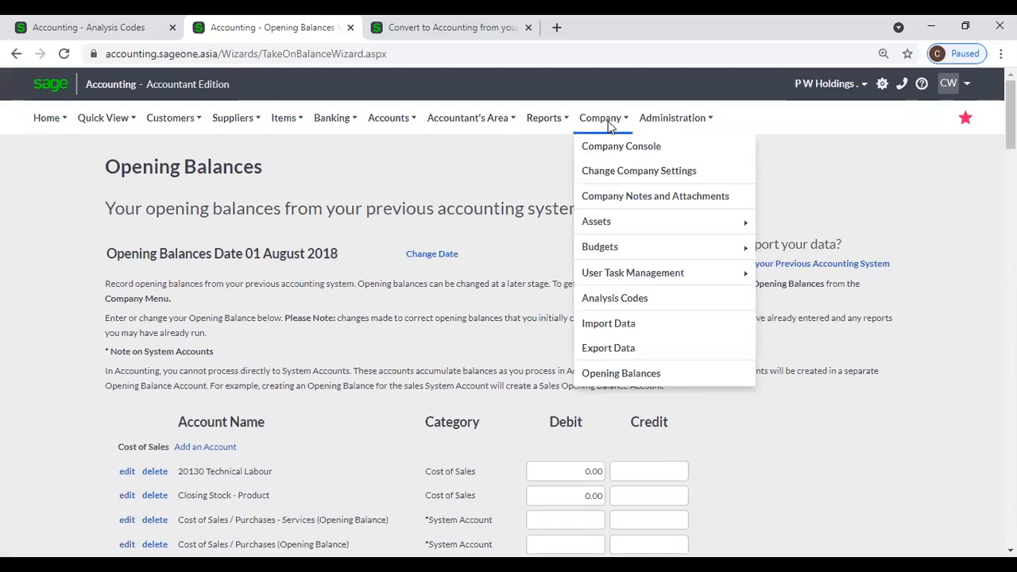
click(656, 121)
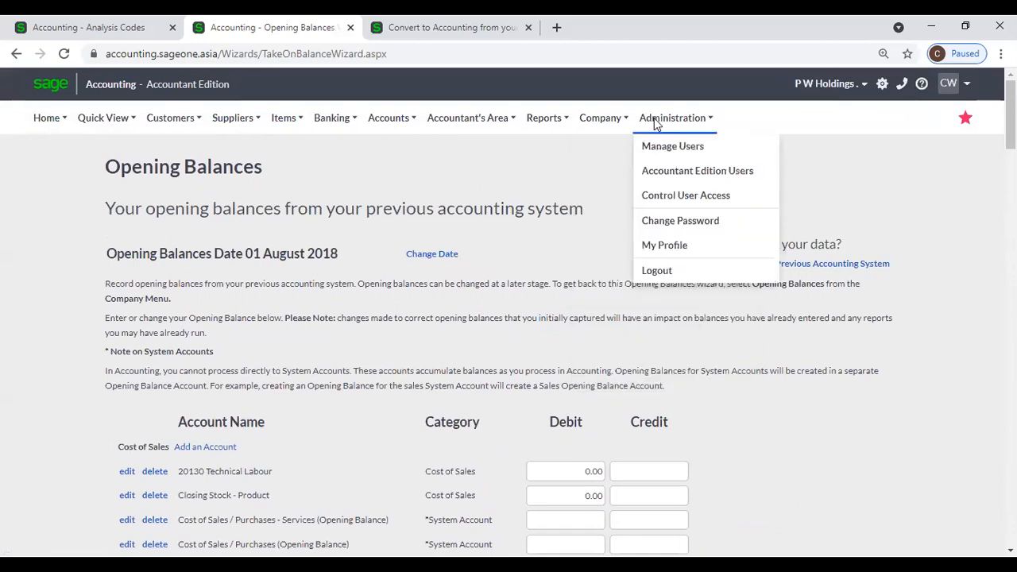
click(662, 150)
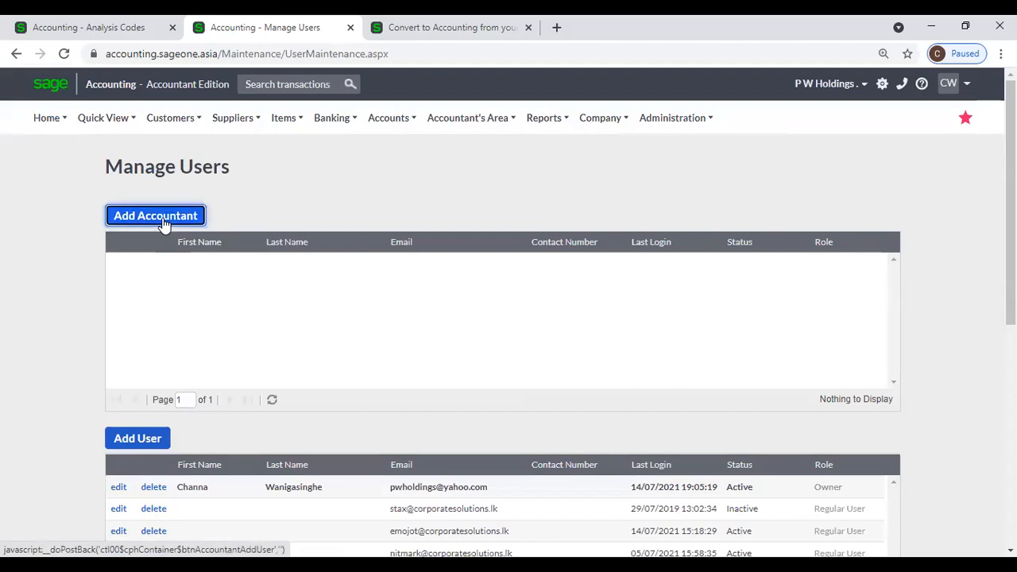
click(163, 225)
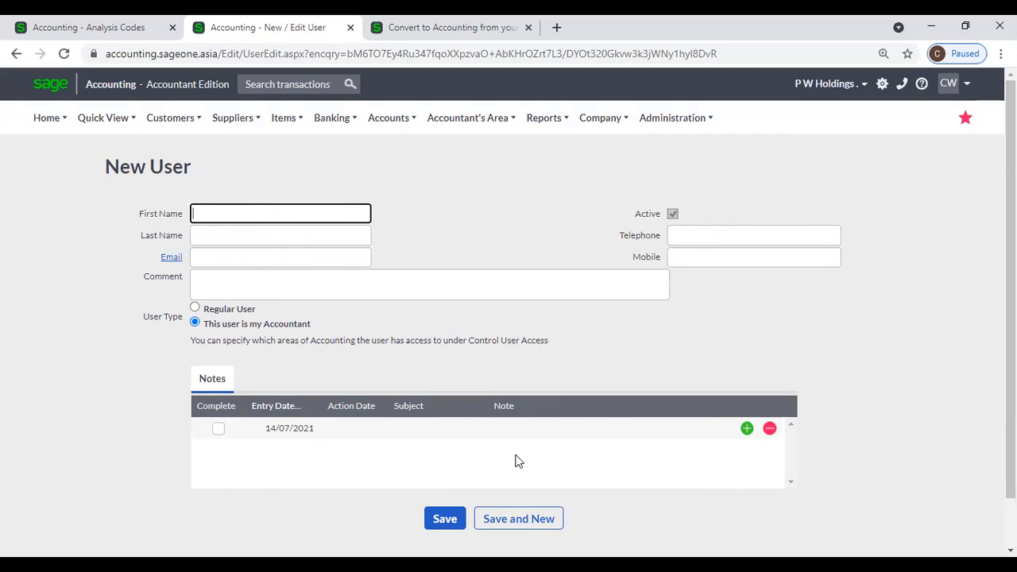
Step: Return to the Manage Users list without adding an accountant, and view the Accountant Edition Users page
mouse_move(642, 130)
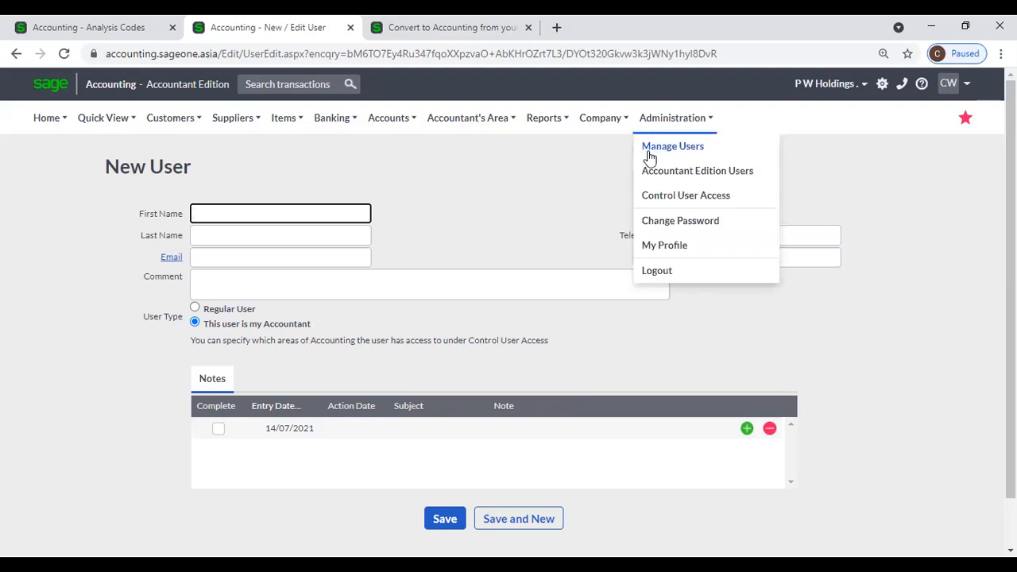
click(653, 151)
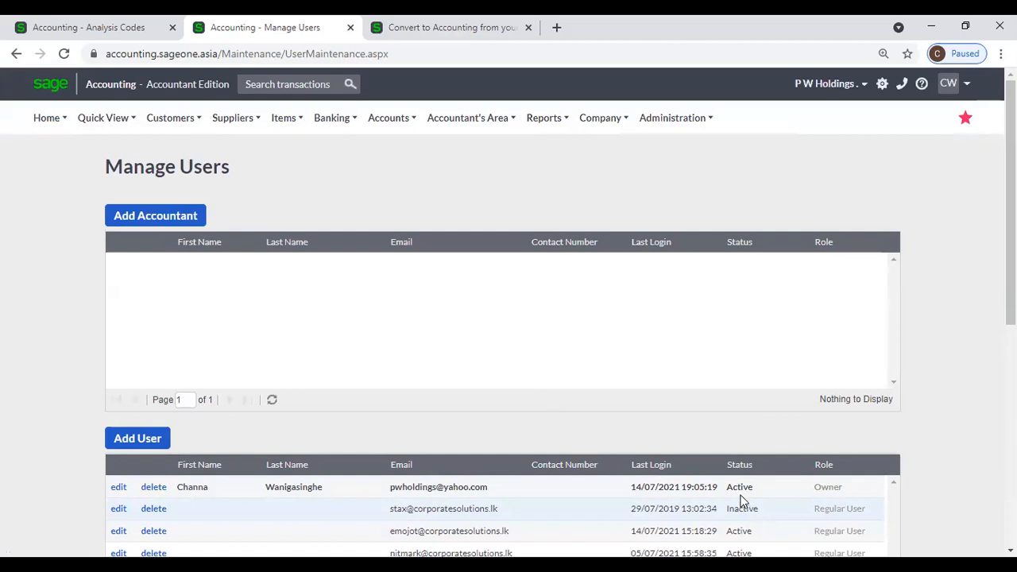
click(677, 118)
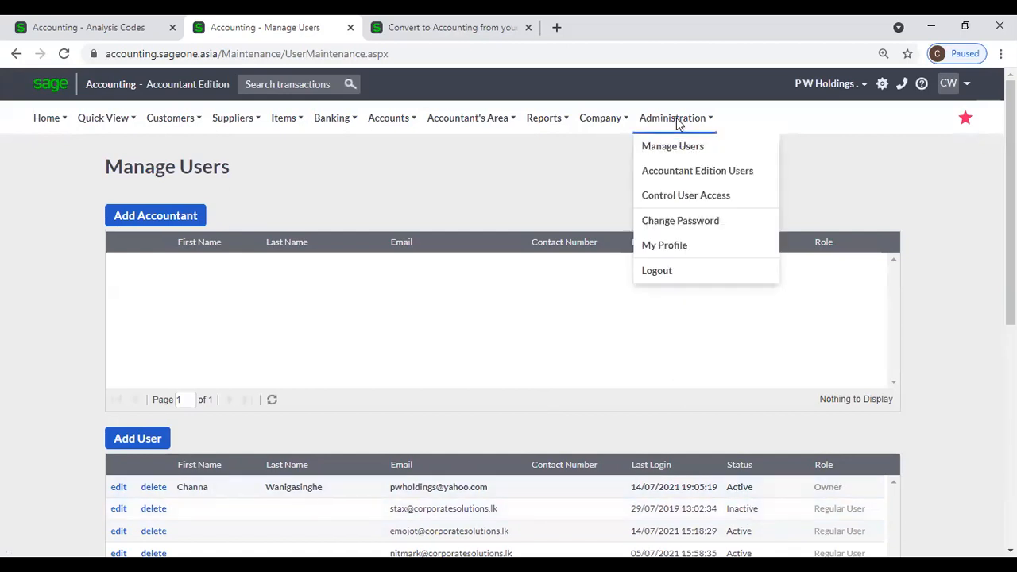
click(692, 181)
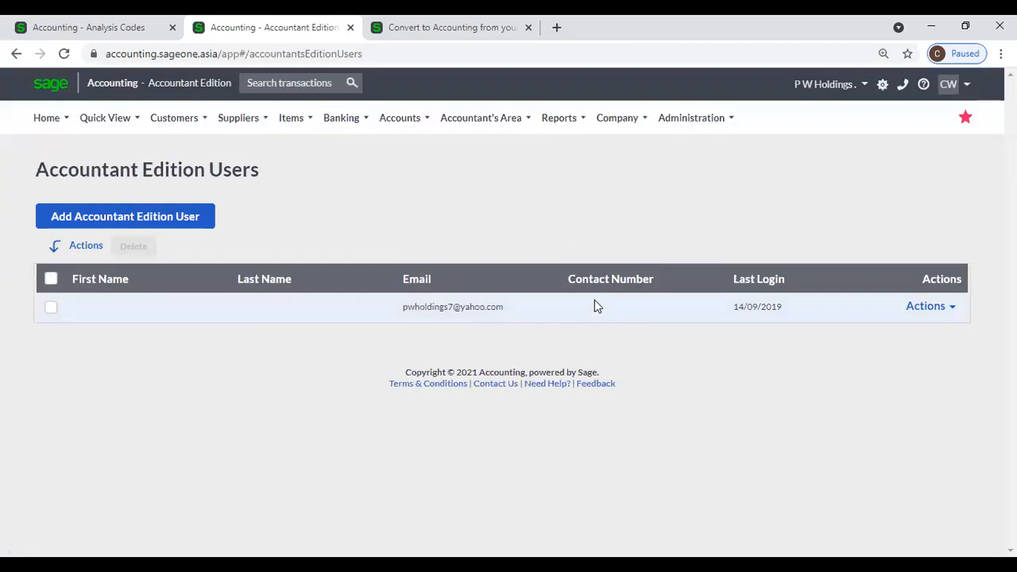
Step: Go to Control User Access and view the permissions of the Quantity Surveyor user
click(691, 118)
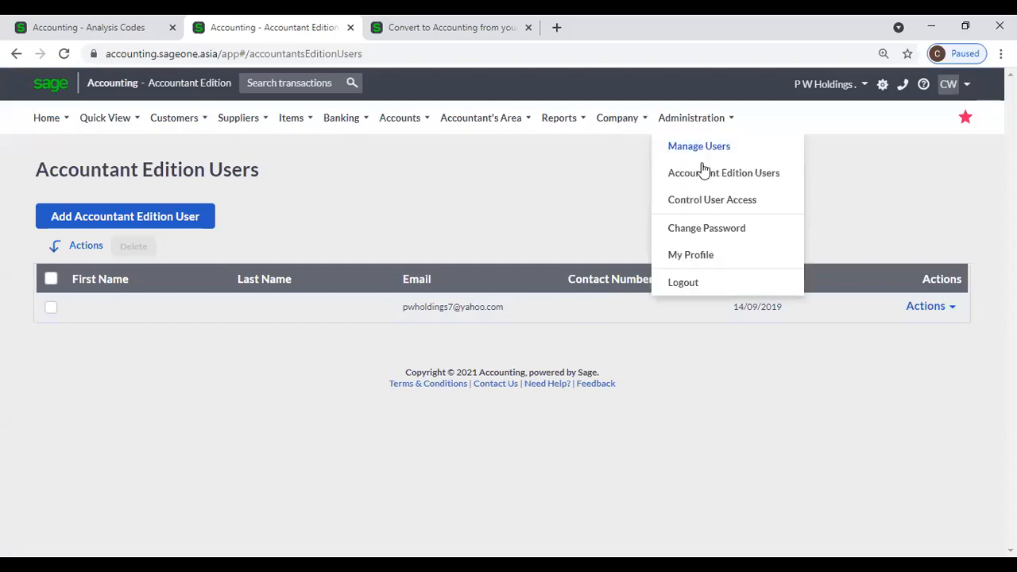
click(715, 204)
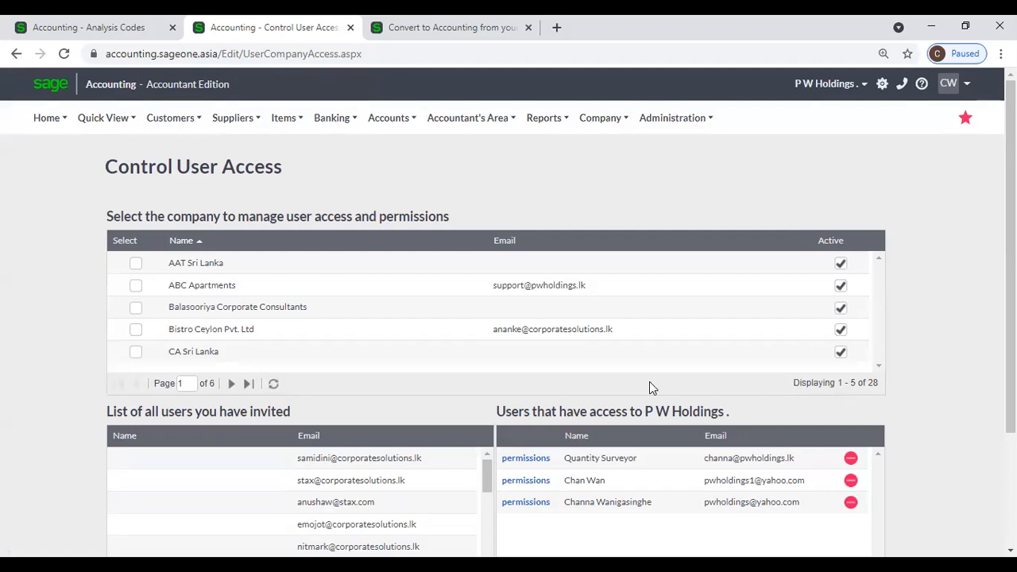
click(535, 463)
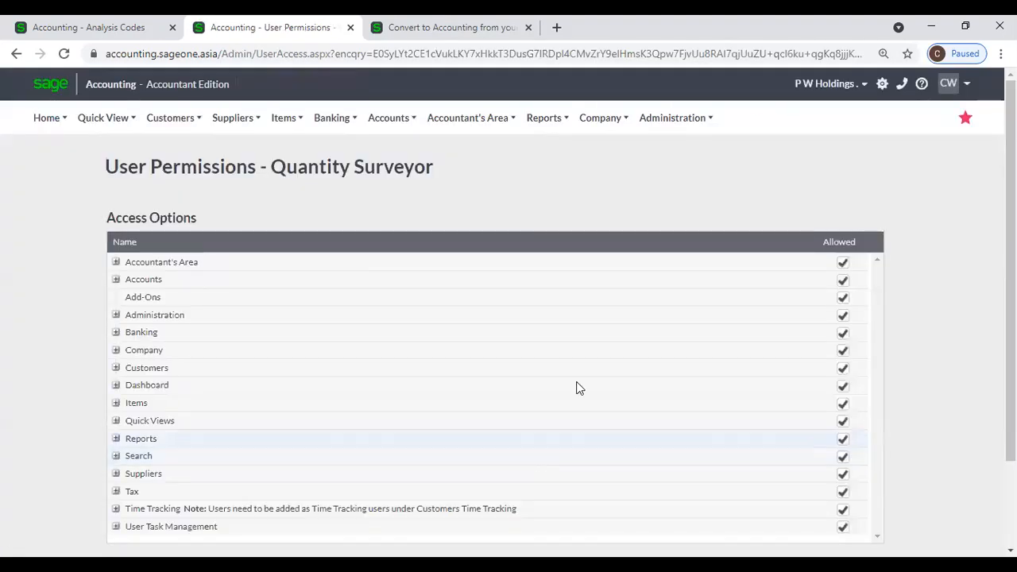
Step: Return to the Control User Access overview and reopen the Quantity Surveyor user's permissions
click(660, 120)
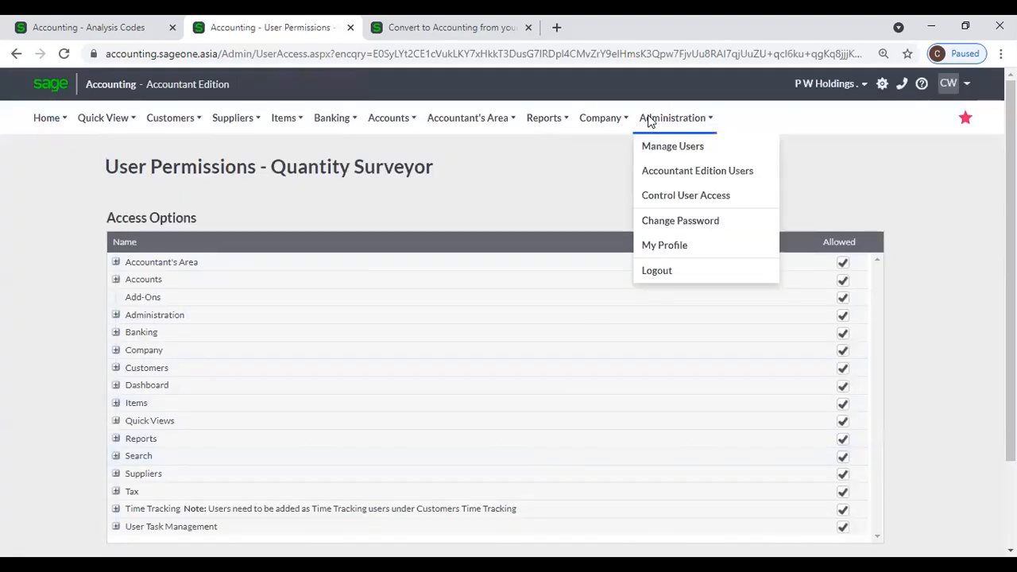
click(666, 198)
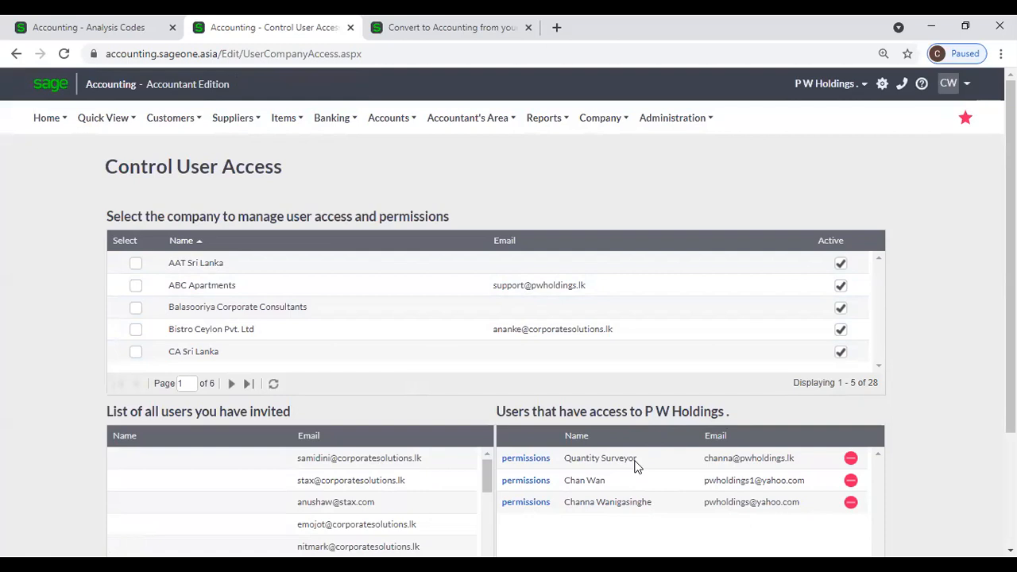
click(526, 458)
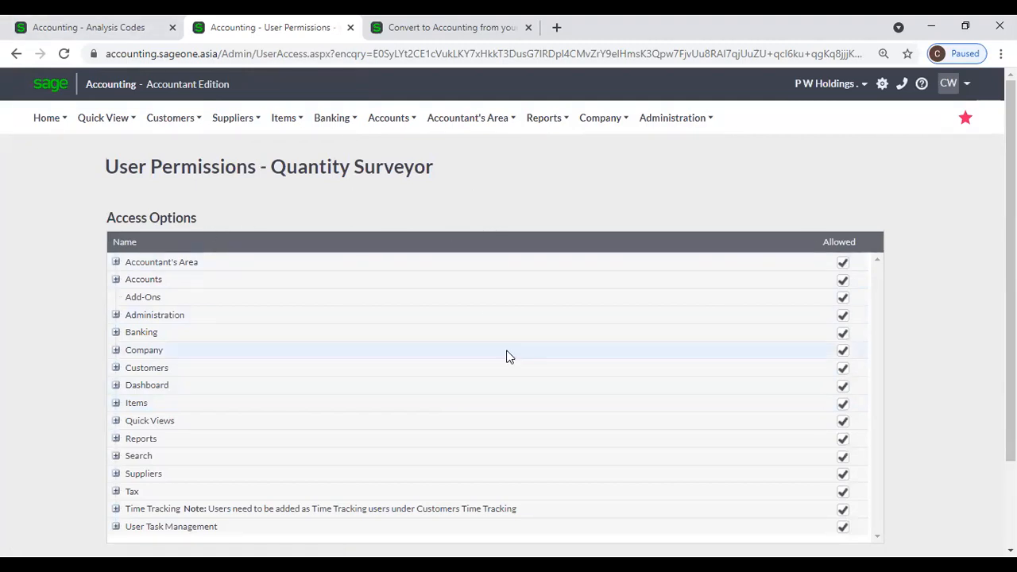
Step: Expand the Accountant's Area permissions, including Process Journal Entries, Recurring Journal Entries and Reports, to review the allowed access
scroll(168, 383, down, 1)
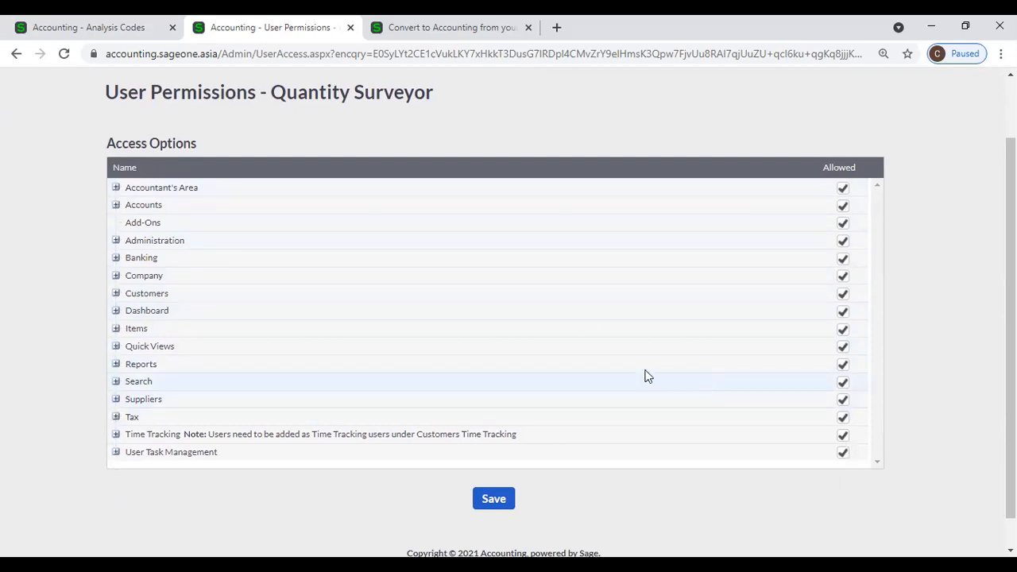
click(116, 188)
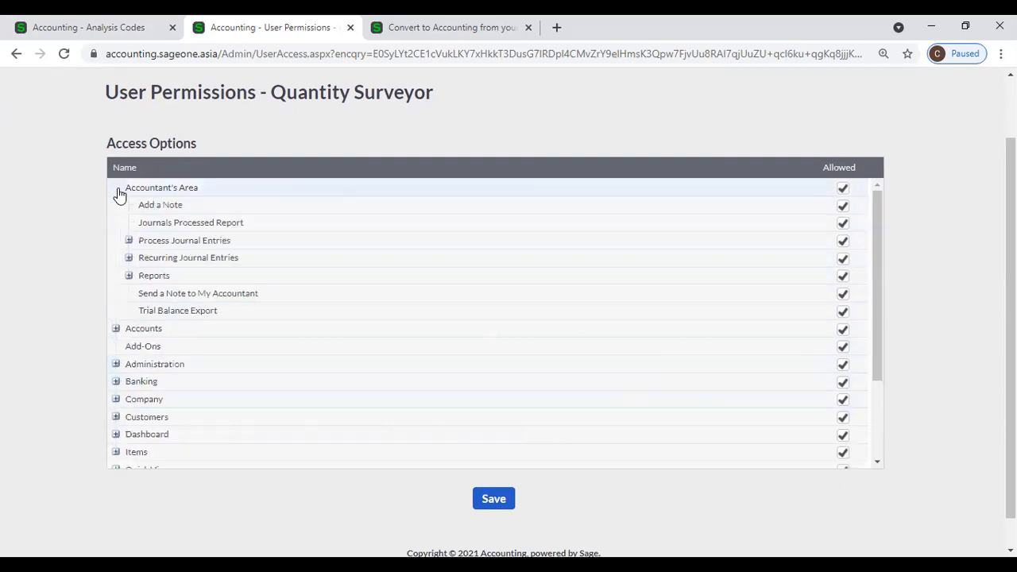
click(129, 240)
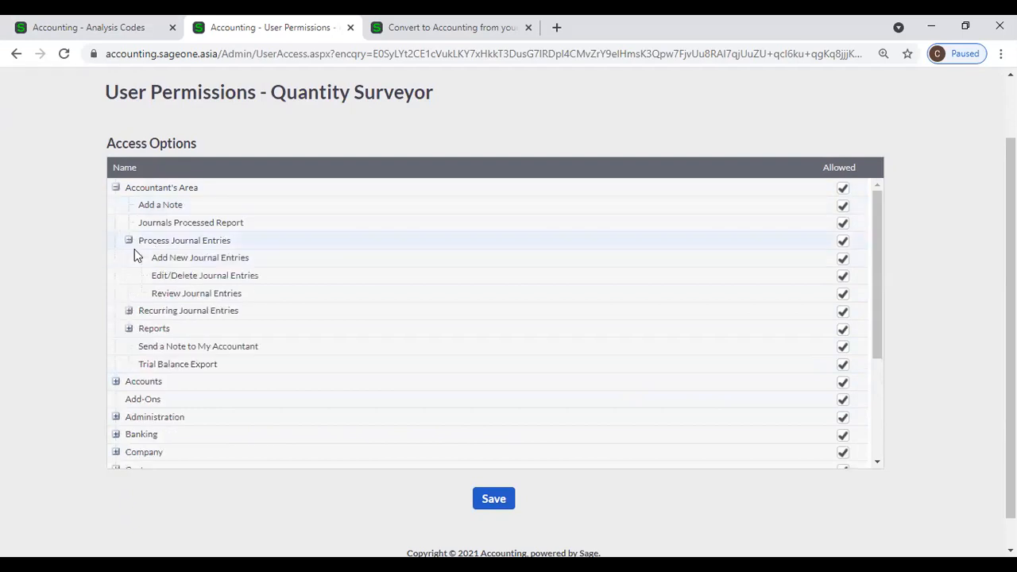
click(129, 311)
click(129, 400)
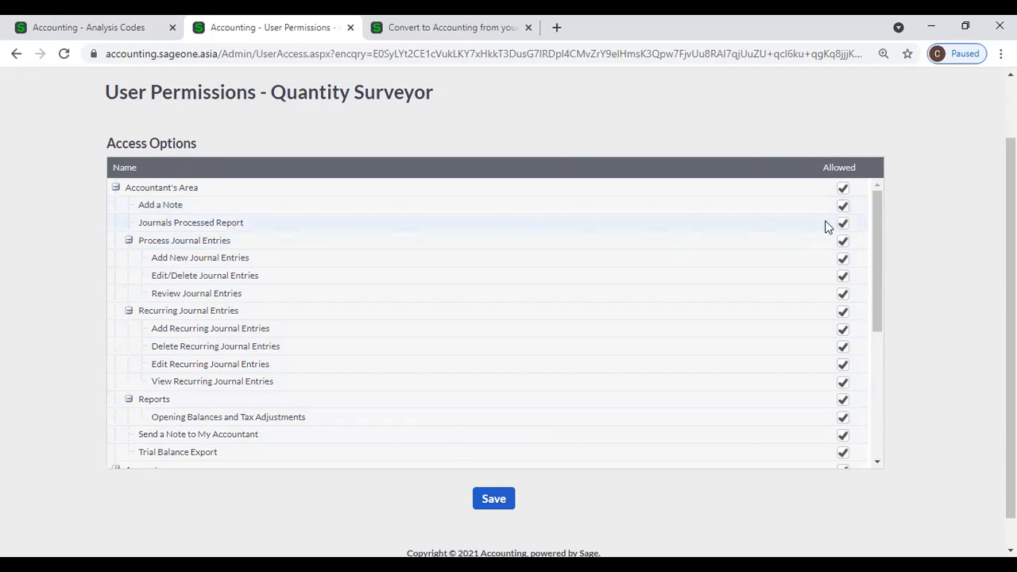
Step: Collapse Accountant's Area, expand the Banking permissions with their nested Banking group, and look over the remaining access areas
click(115, 188)
click(116, 259)
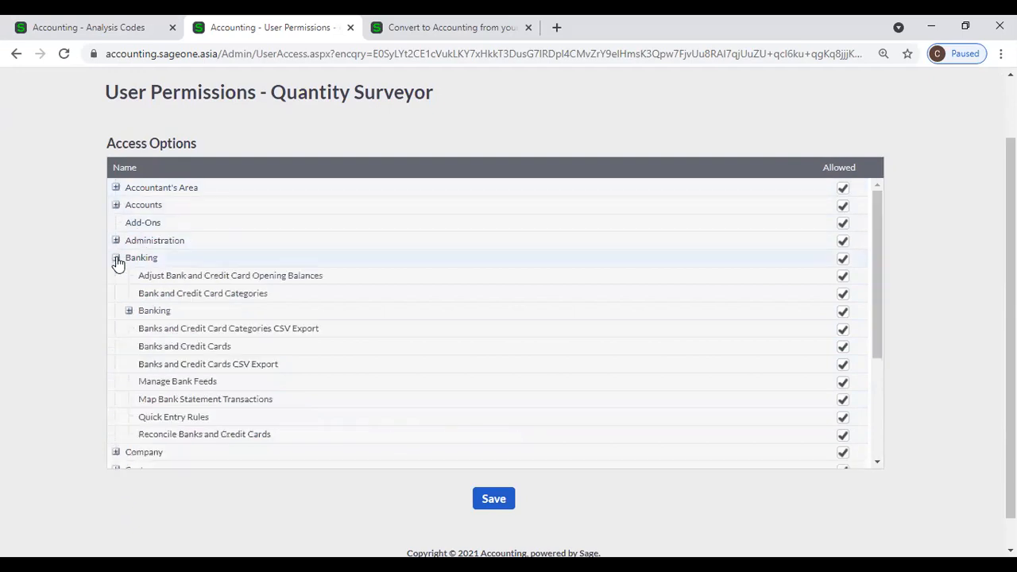
click(128, 312)
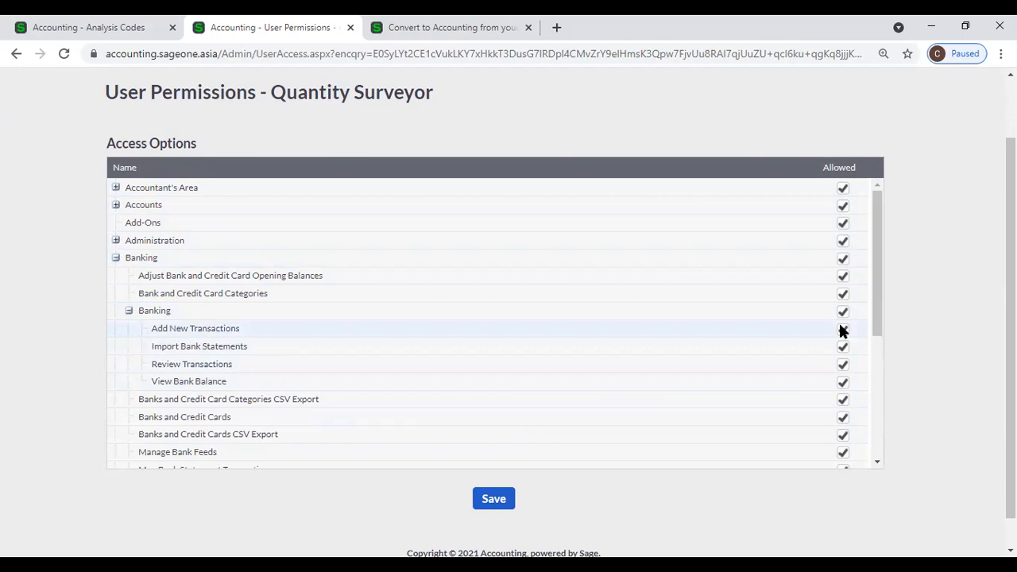
scroll(842, 331, down, 5)
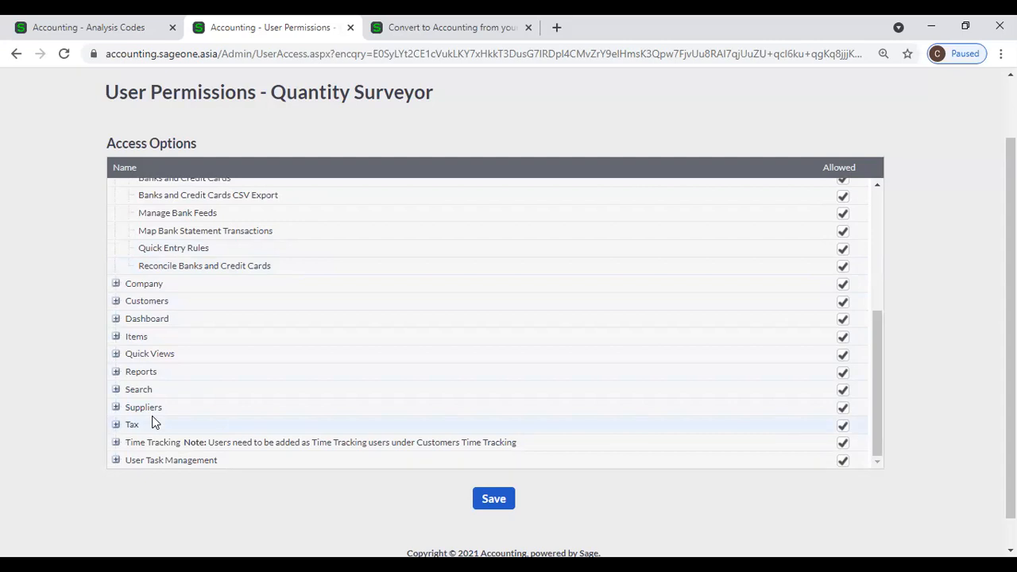
Step: Disallow Financial Statements within the Reports permissions of the Quantity Surveyor and collapse the Reports group
click(116, 371)
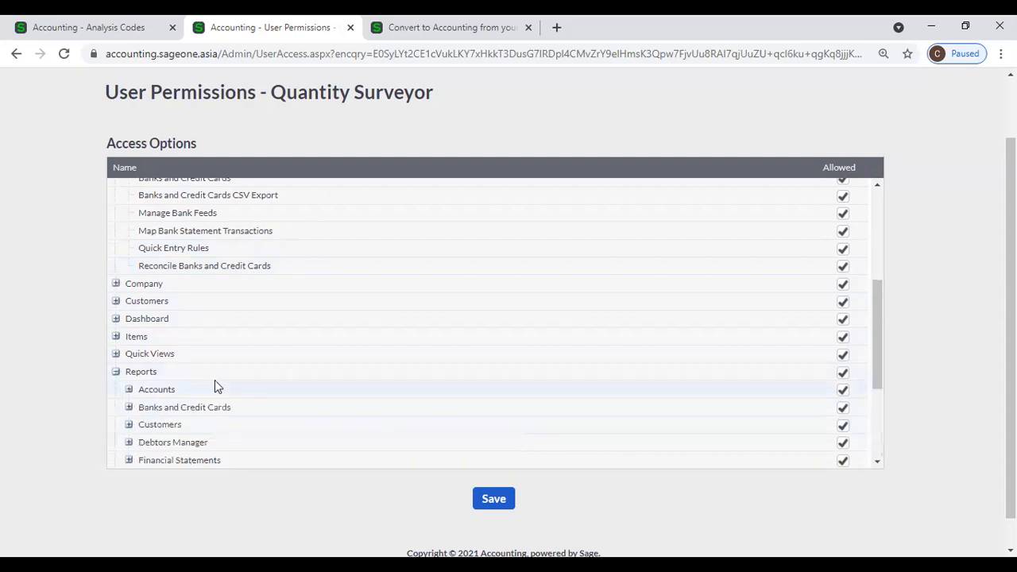
scroll(397, 386, down, 1)
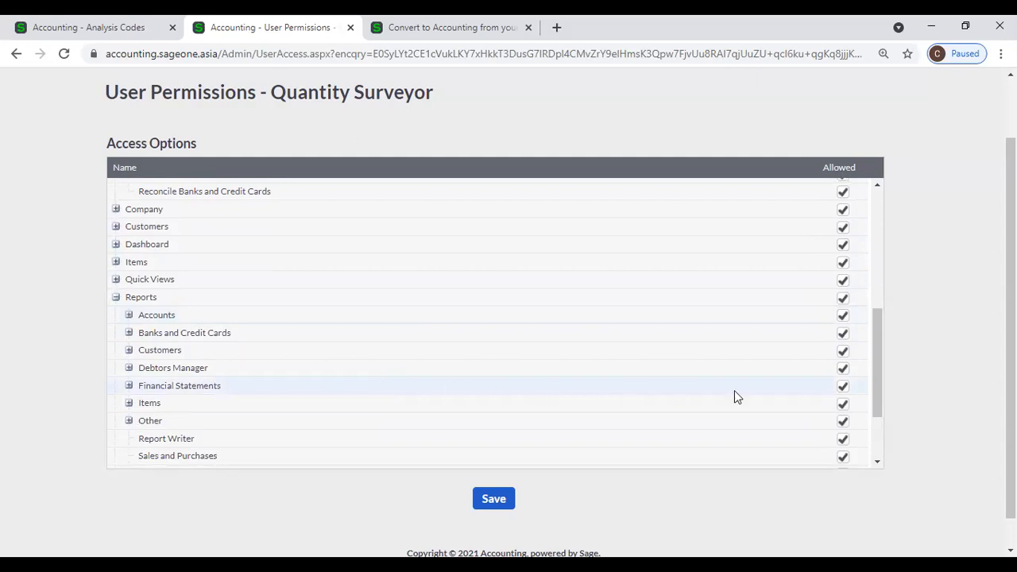
click(842, 388)
scroll(418, 371, down, 1)
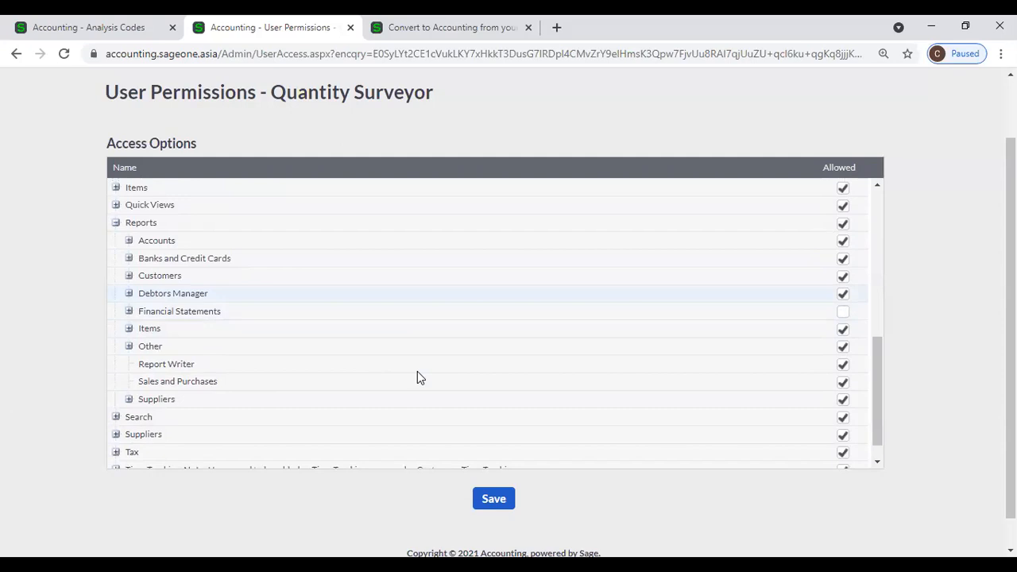
click(116, 223)
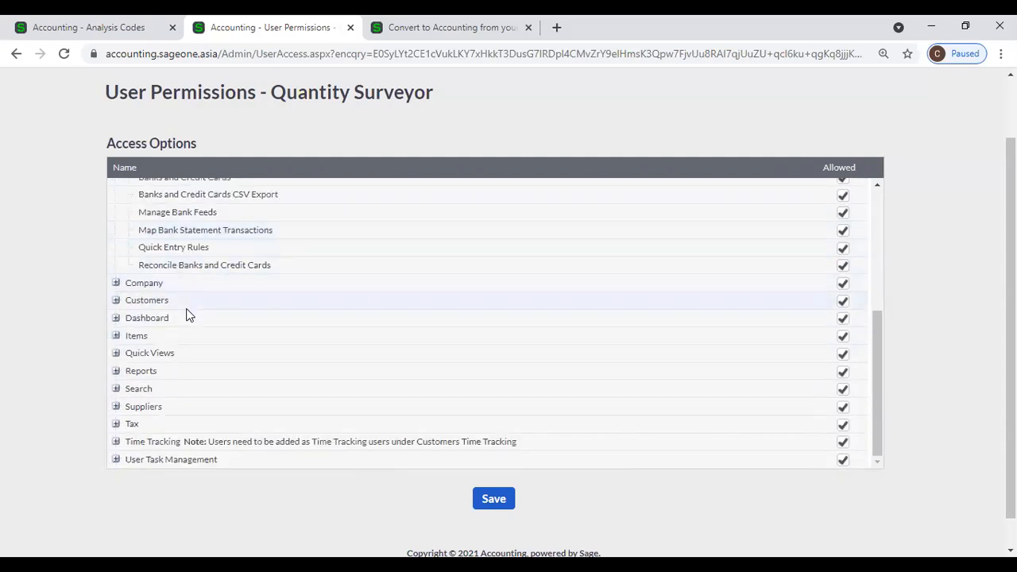
Step: Expand the Customers permissions and the nested Customer Tax Invoices group to review the allowed invoice actions
click(116, 301)
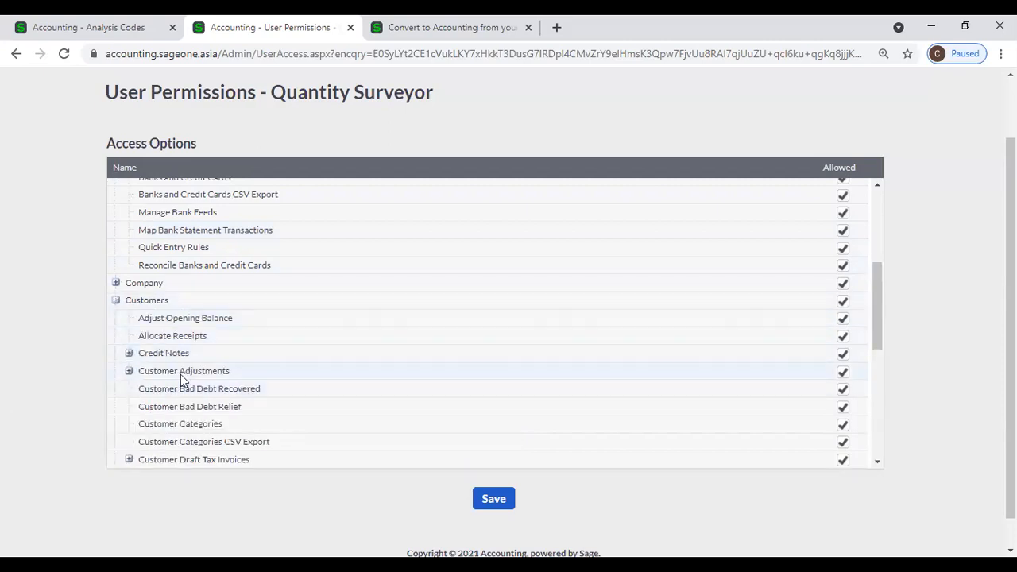
scroll(175, 347, down, 2)
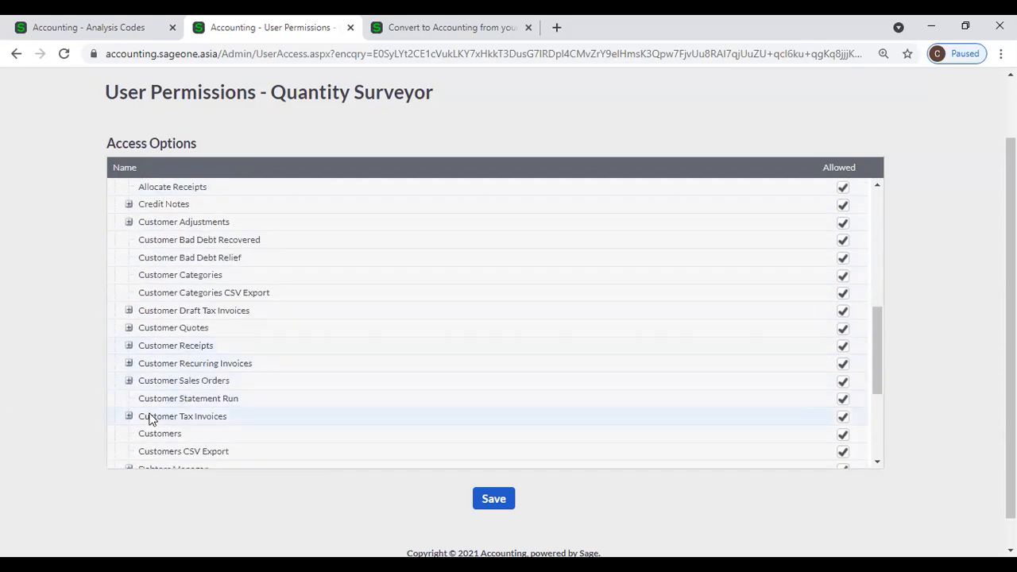
scroll(151, 419, down, 1)
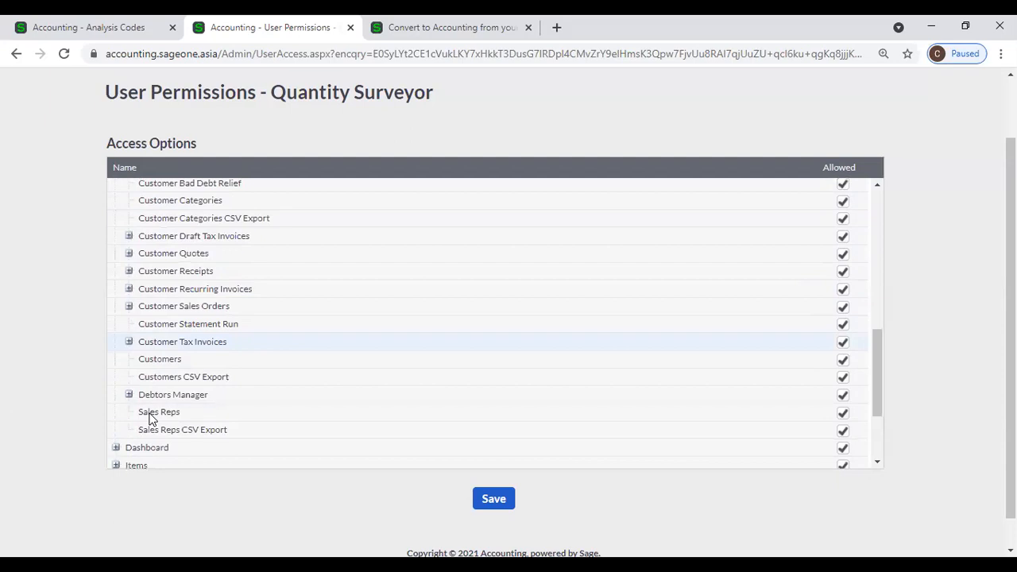
click(129, 344)
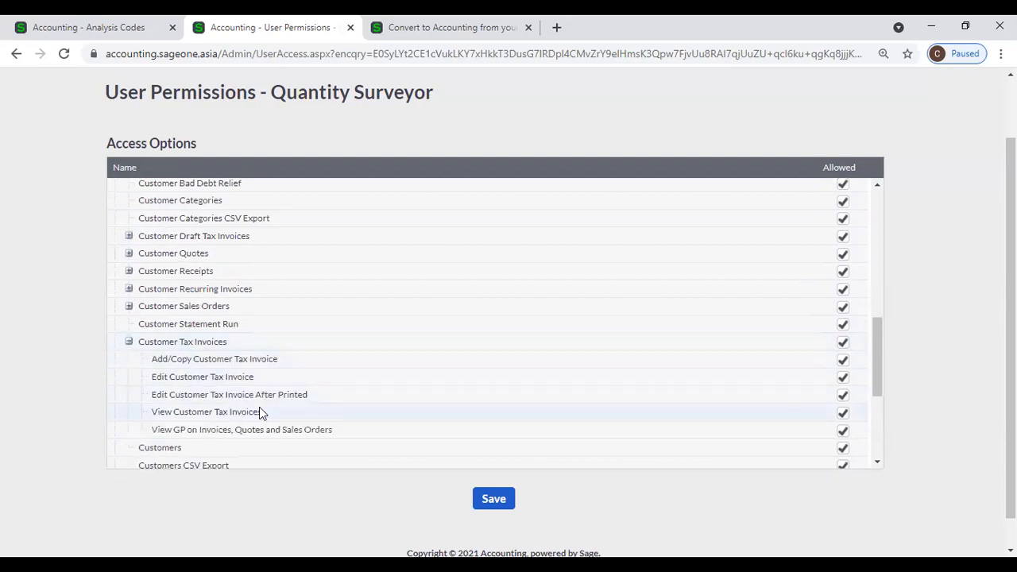
Step: Switch to the Analysis Codes browser tab, go to Customer Tax Invoices and open the newest Wild Frontiers Adventure Travel invoice
click(92, 32)
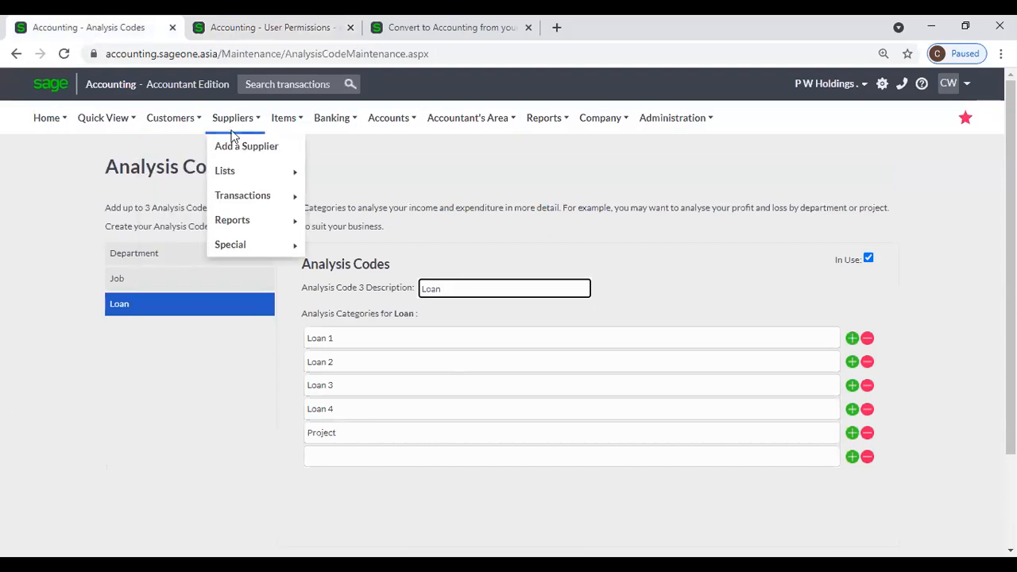
mouse_move(173, 127)
mouse_move(179, 221)
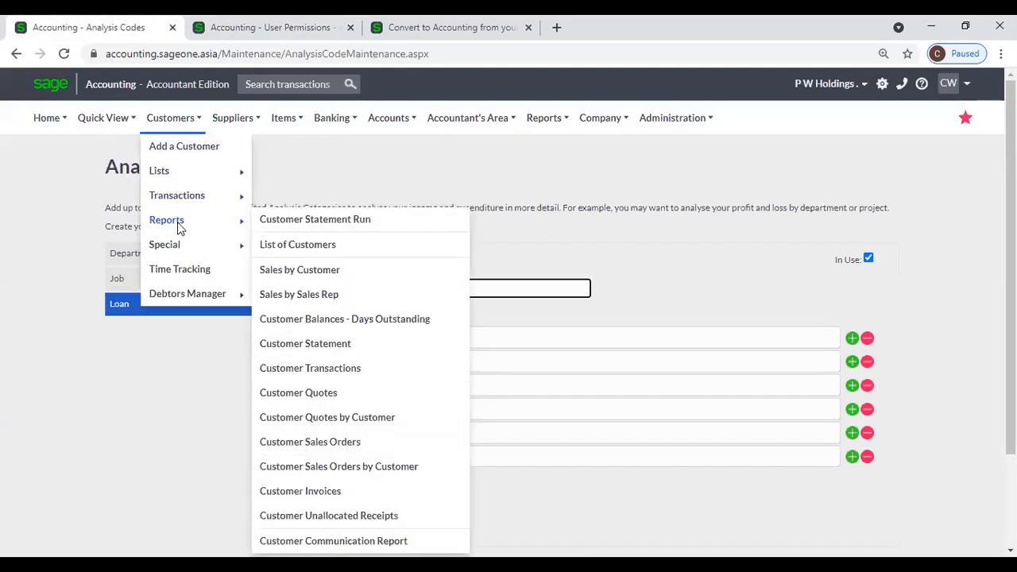
mouse_move(179, 201)
click(316, 250)
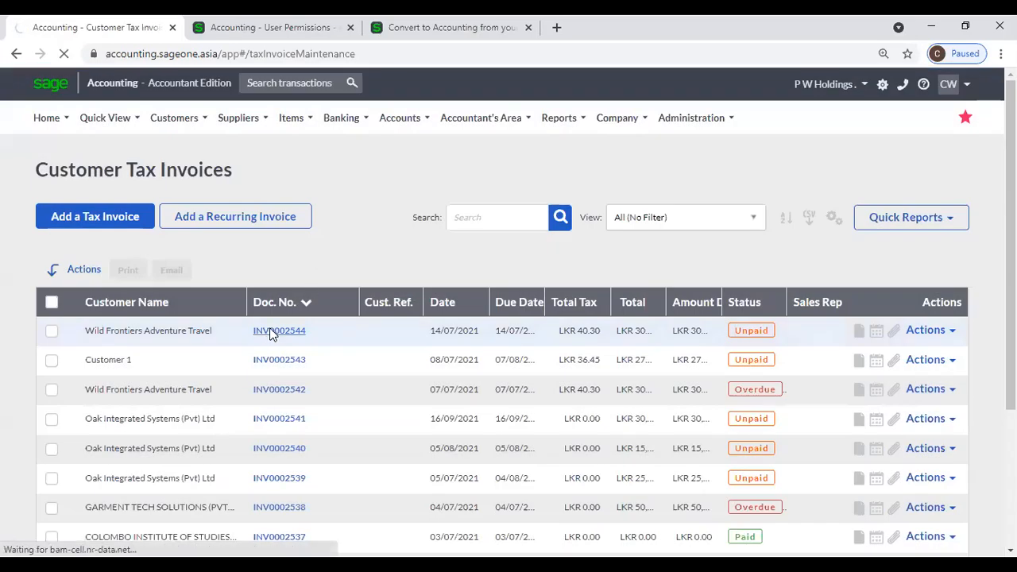
click(271, 332)
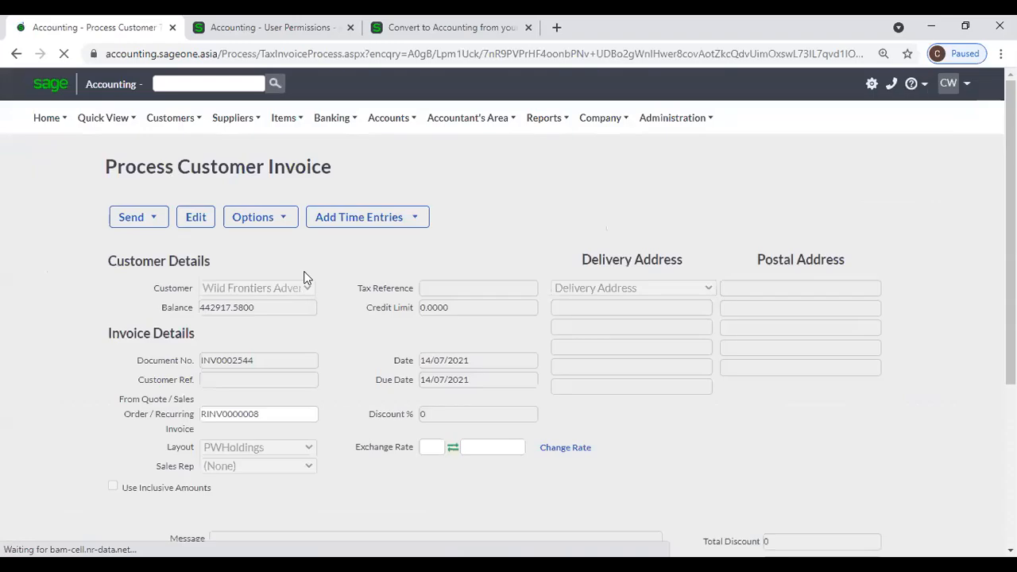
Step: View the Invoice GP of the open invoice twice, closing it each time
click(270, 224)
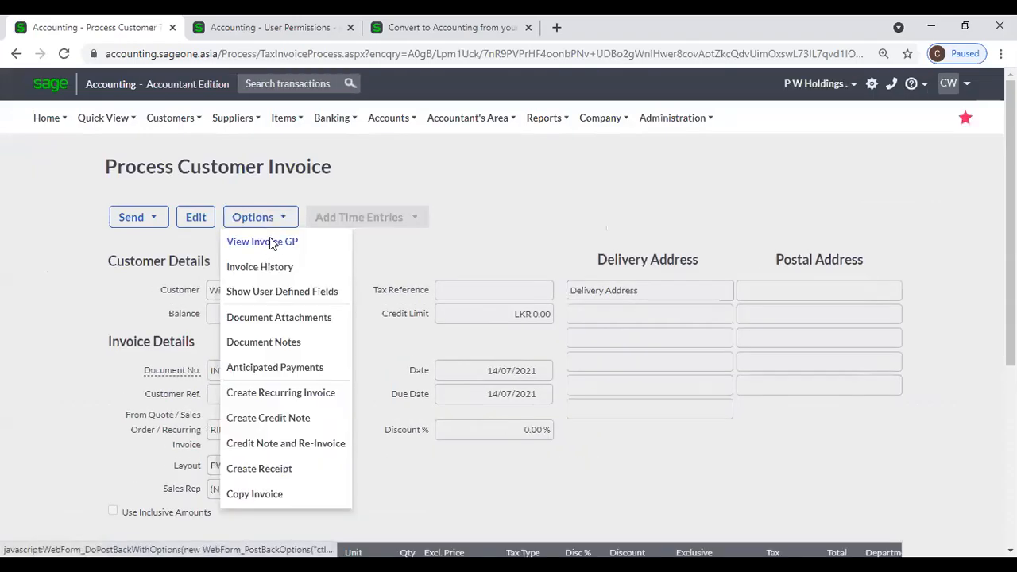
click(269, 241)
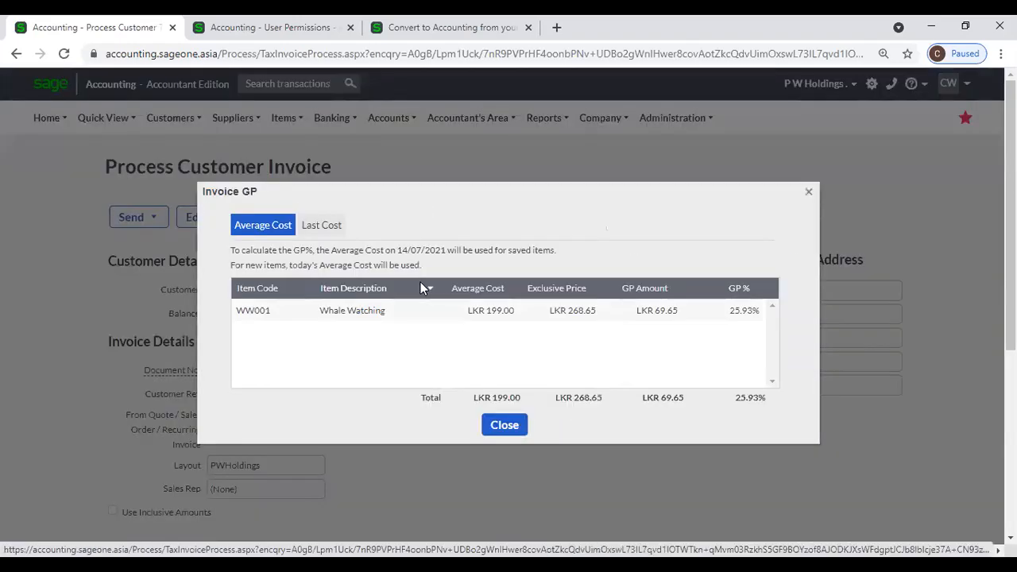
click(809, 191)
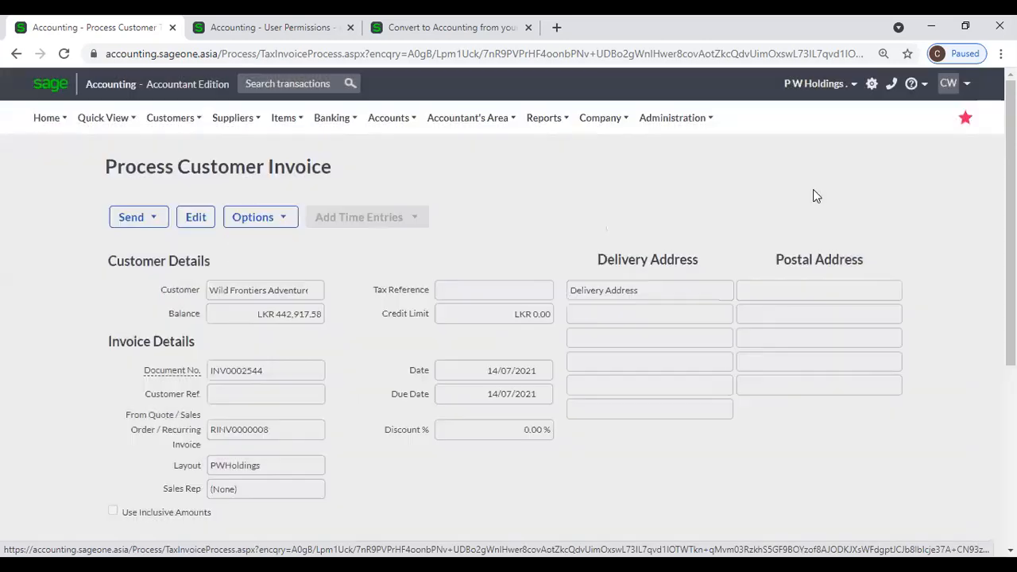
click(247, 223)
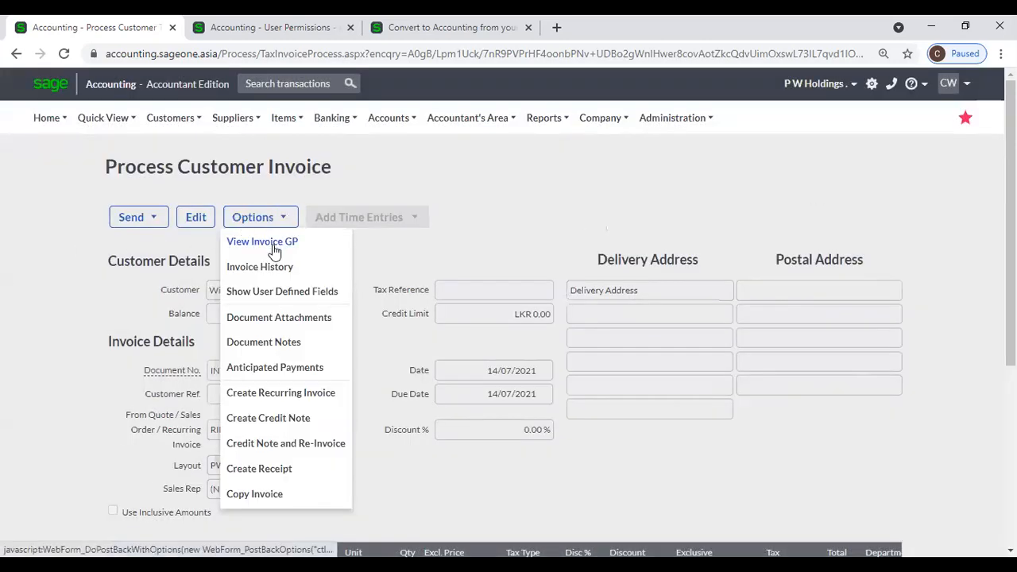
click(274, 244)
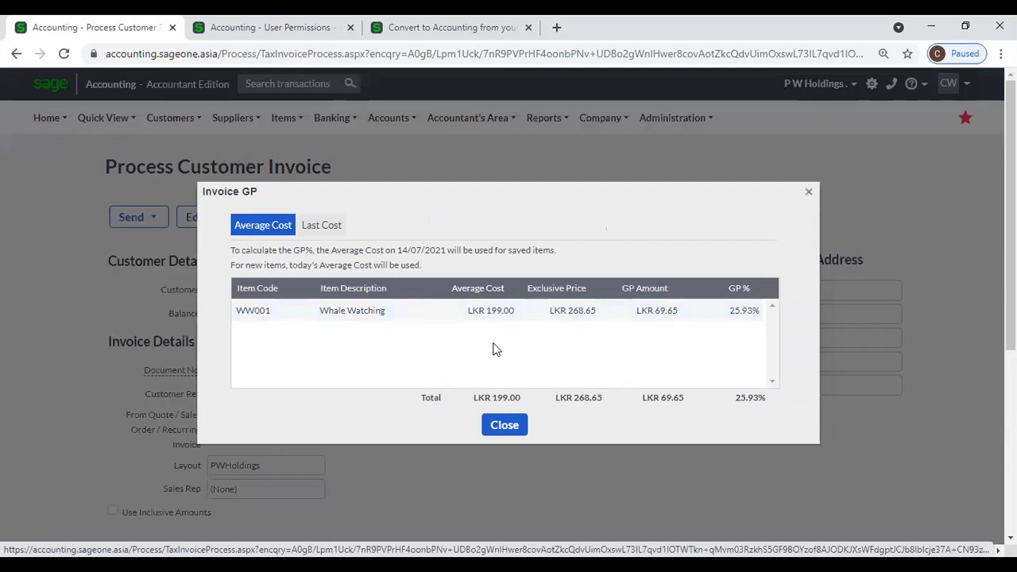
click(809, 192)
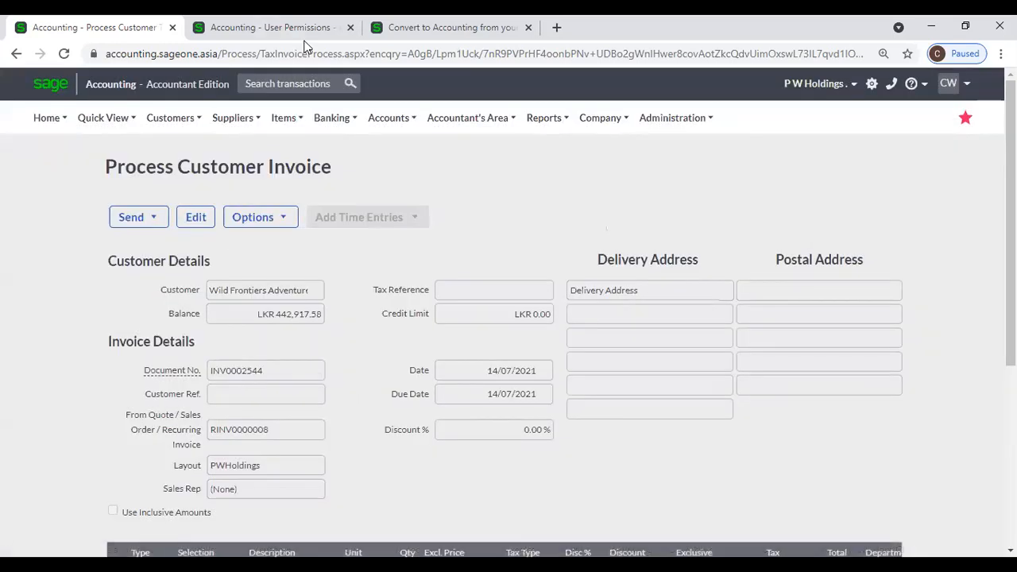
Step: Return to the Quantity Surveyor's User Permissions and look over the Customer Tax Invoices options and the remaining Customers permissions
click(270, 27)
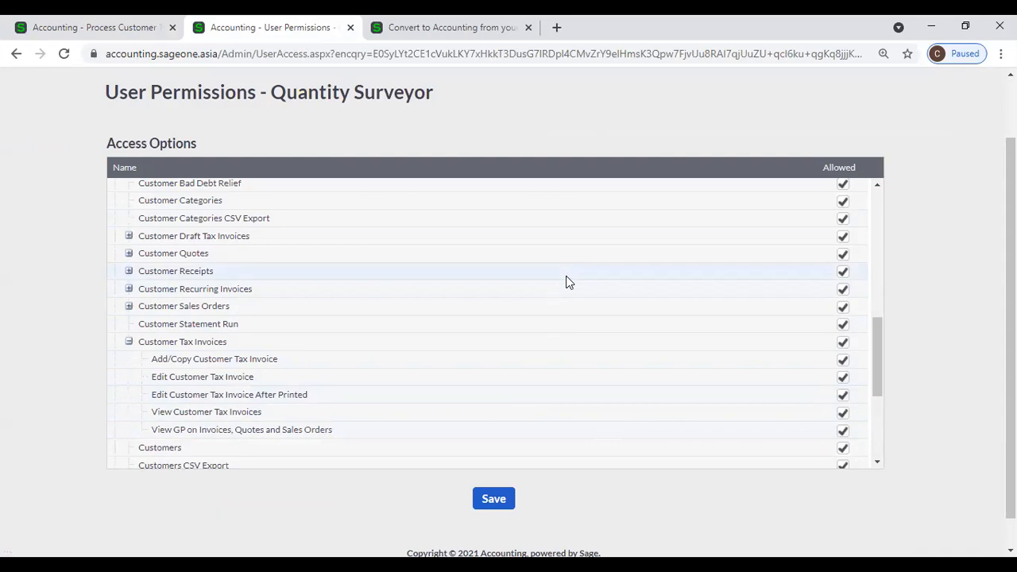
scroll(566, 276, down, 2)
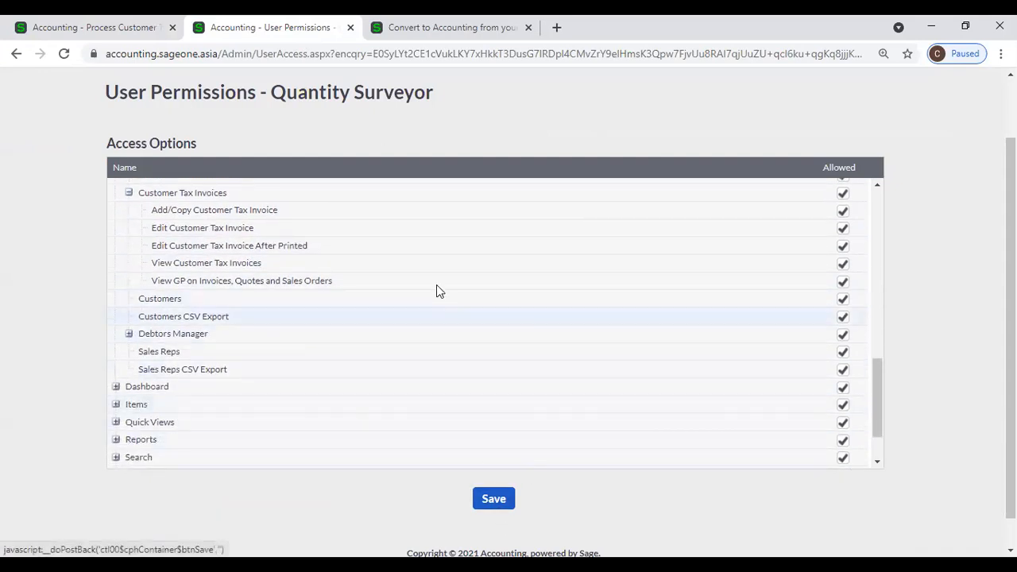
scroll(678, 129, up, 1)
Step: Leave the Quantity Surveyor's permissions and show the Change Password page
click(630, 118)
click(665, 118)
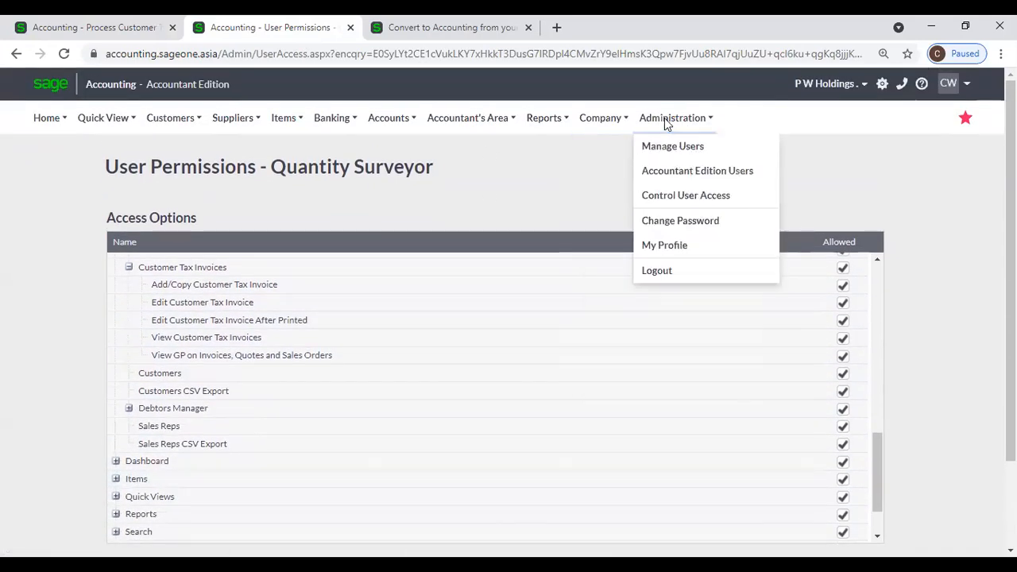
click(674, 220)
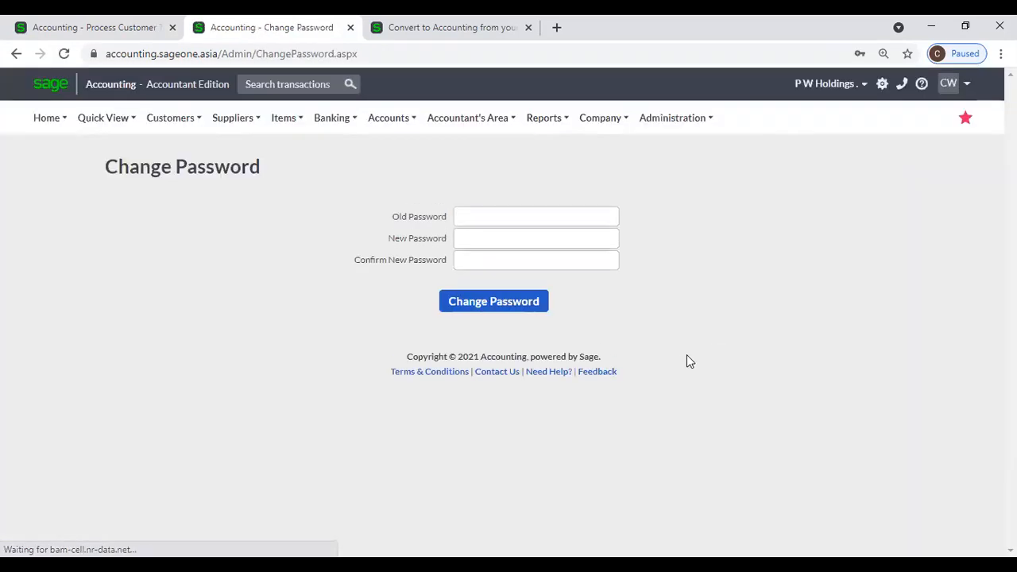
Step: Go back to Control User Access and view the invited users and those with access to P W Holdings
click(663, 119)
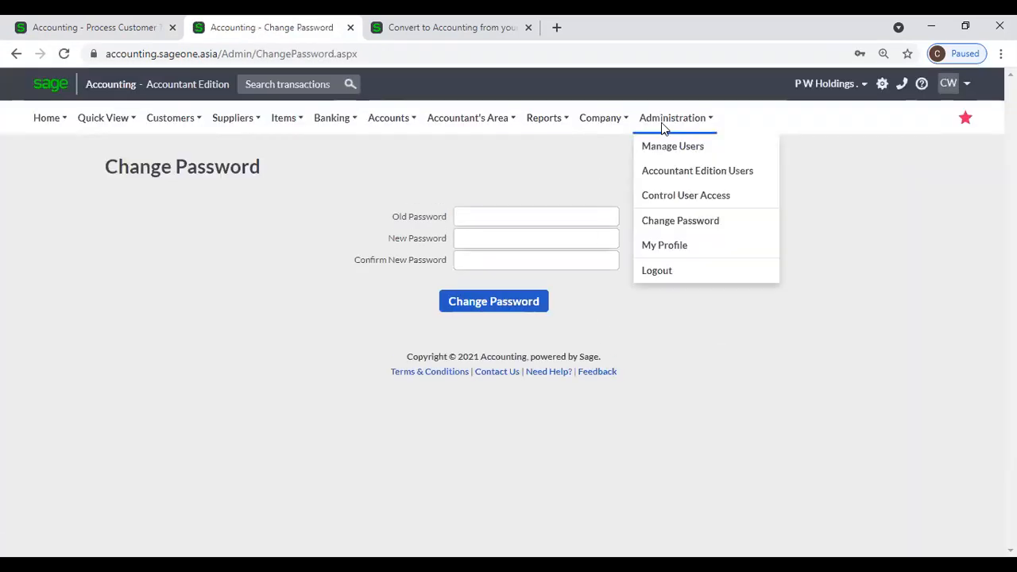
click(662, 197)
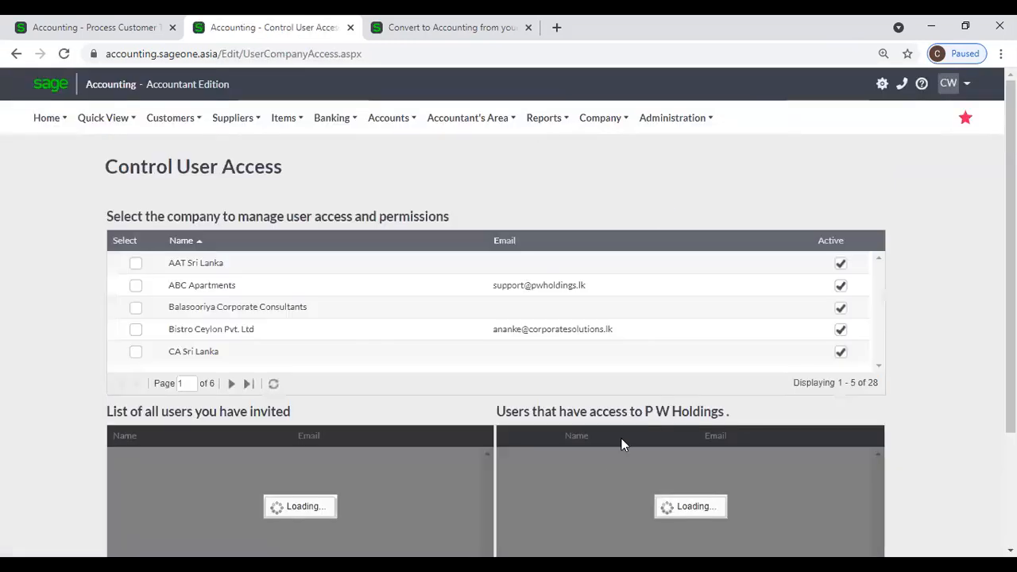
scroll(604, 461, down, 2)
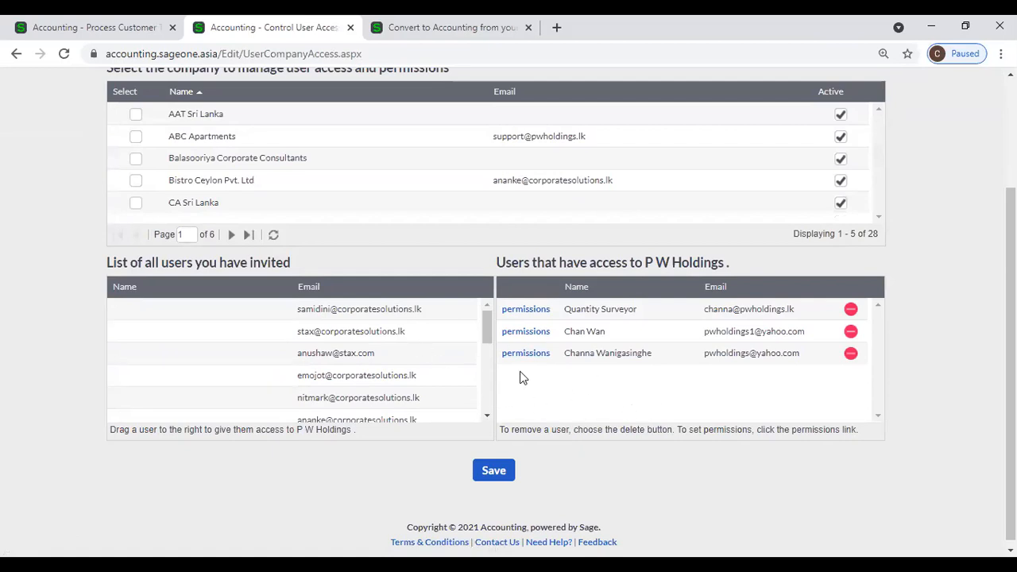
Step: Give the first two users in the list of invited users access to P W Holdings
click(360, 315)
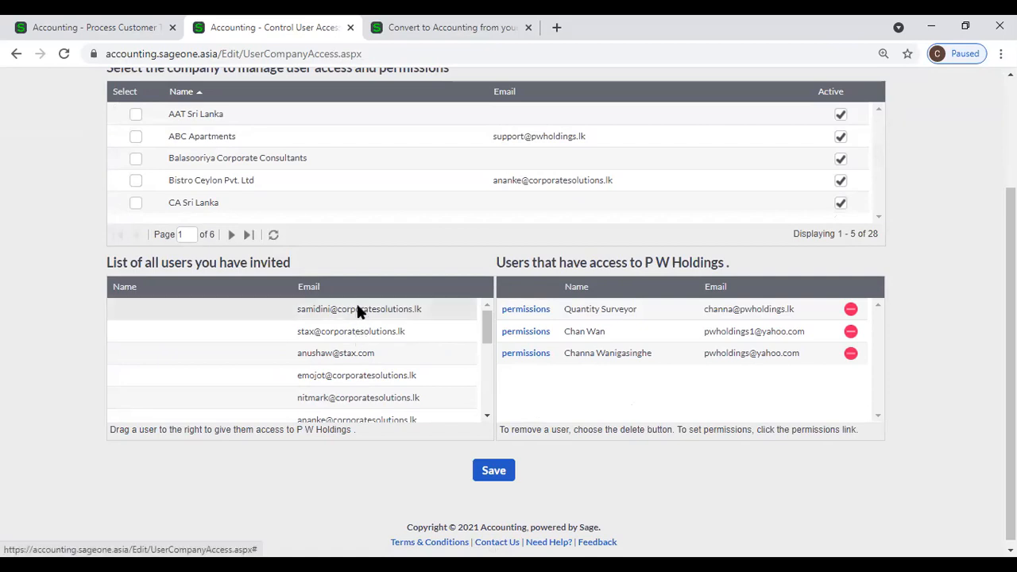
drag(358, 307, 613, 392)
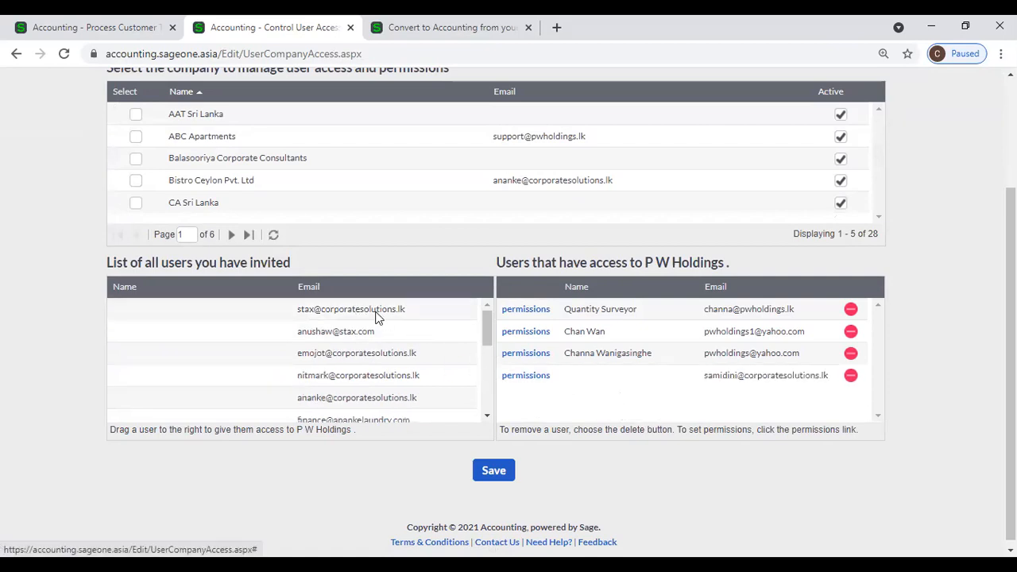
drag(389, 307, 629, 397)
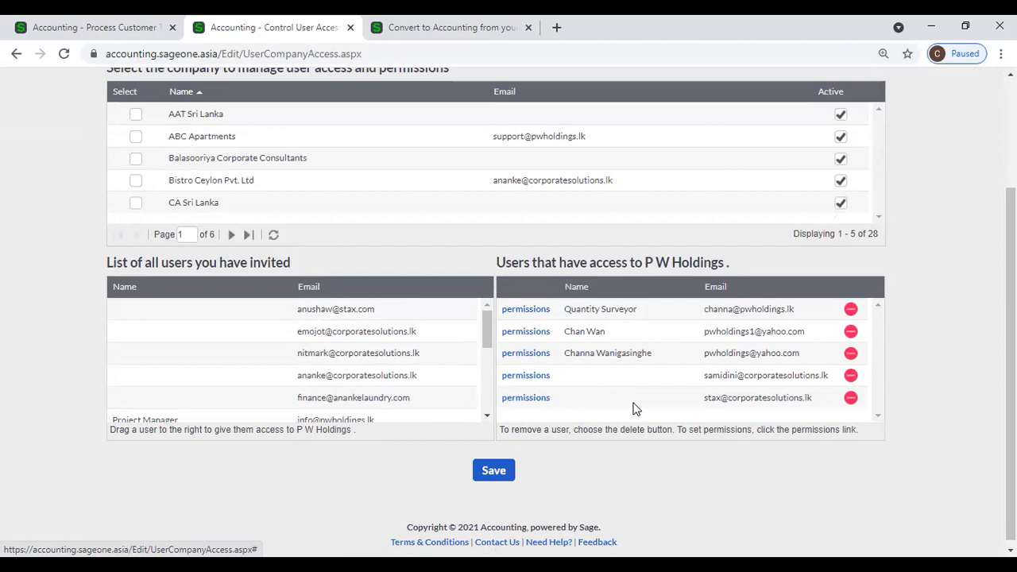
Step: Remove the two newly added users from the users that have access to P W Holdings
click(849, 401)
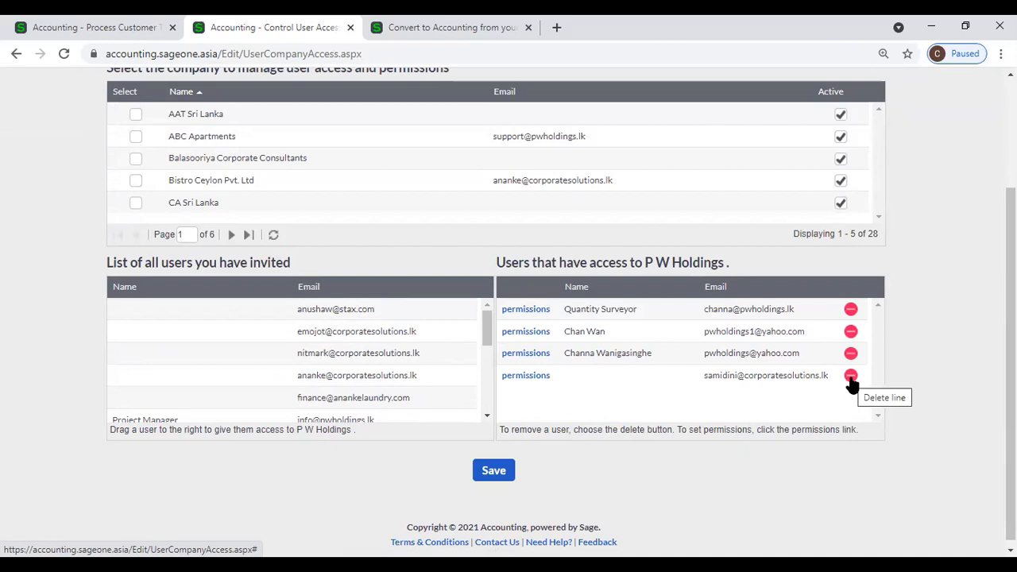
click(850, 376)
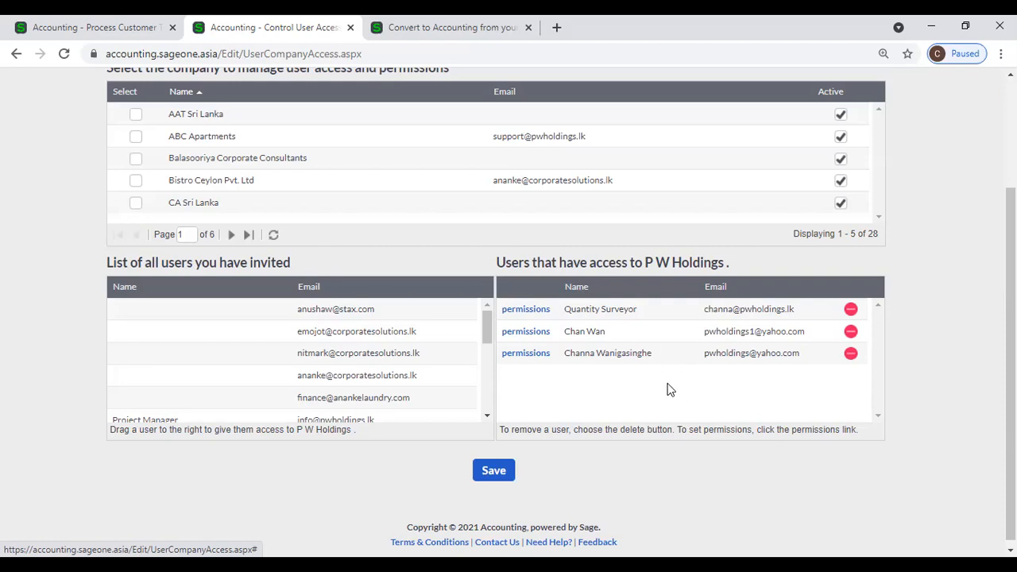
scroll(668, 389, up, 2)
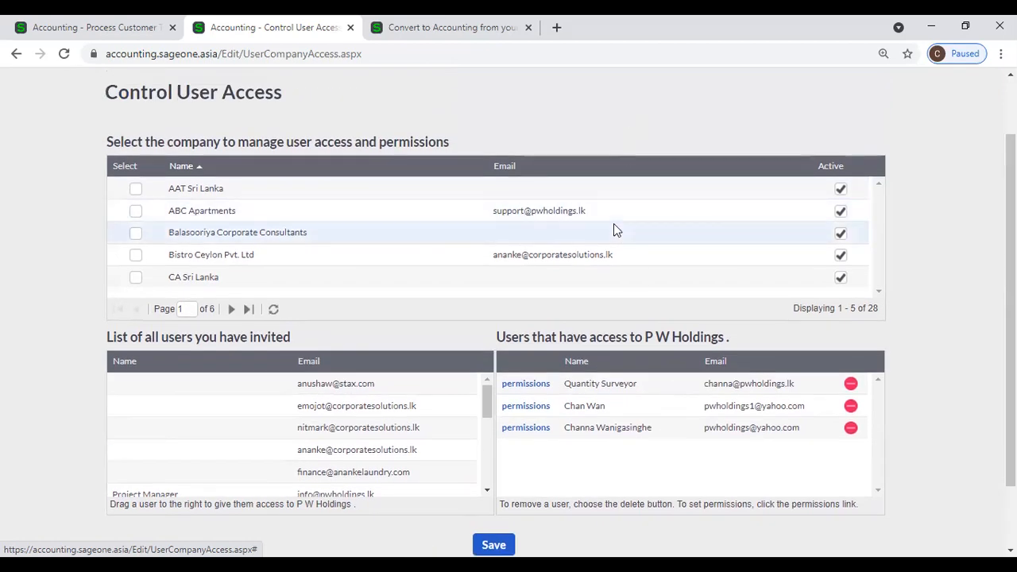
scroll(614, 230, down, 1)
scroll(614, 228, down, 1)
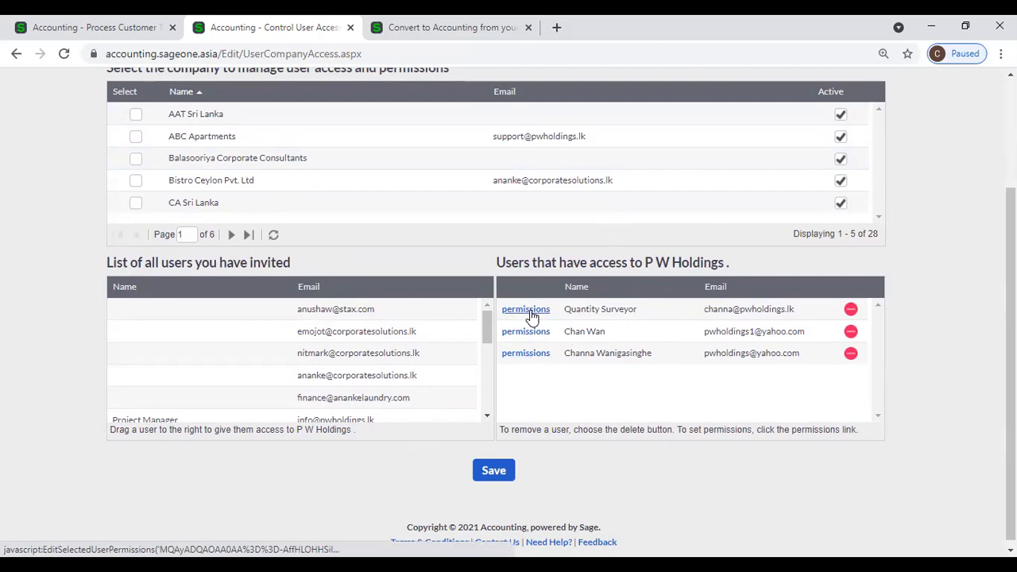
Step: Leave Control User Access and view the Change Password page with its old and new password fields
scroll(560, 393, up, 2)
scroll(560, 393, up, 2)
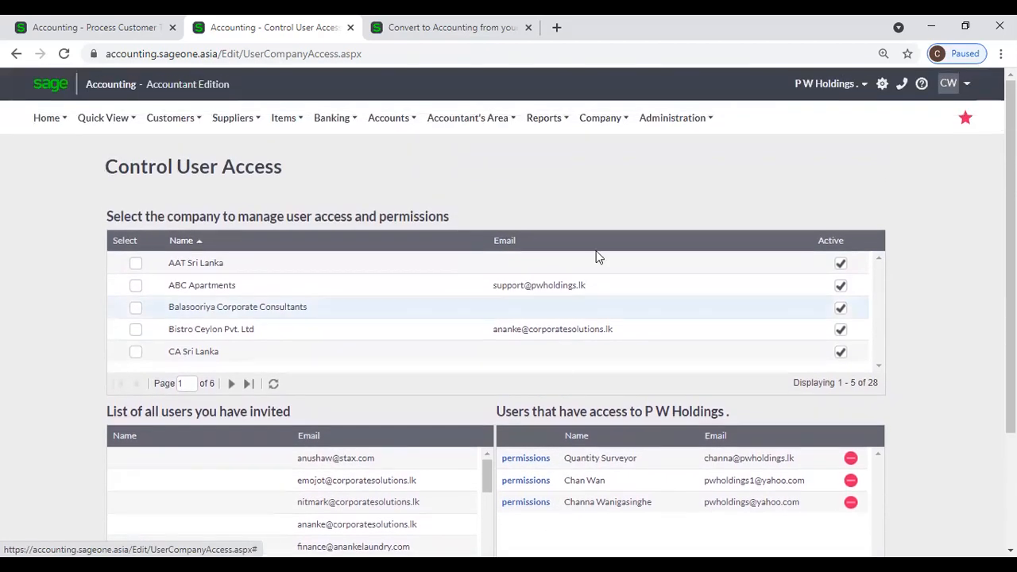
click(673, 117)
click(672, 222)
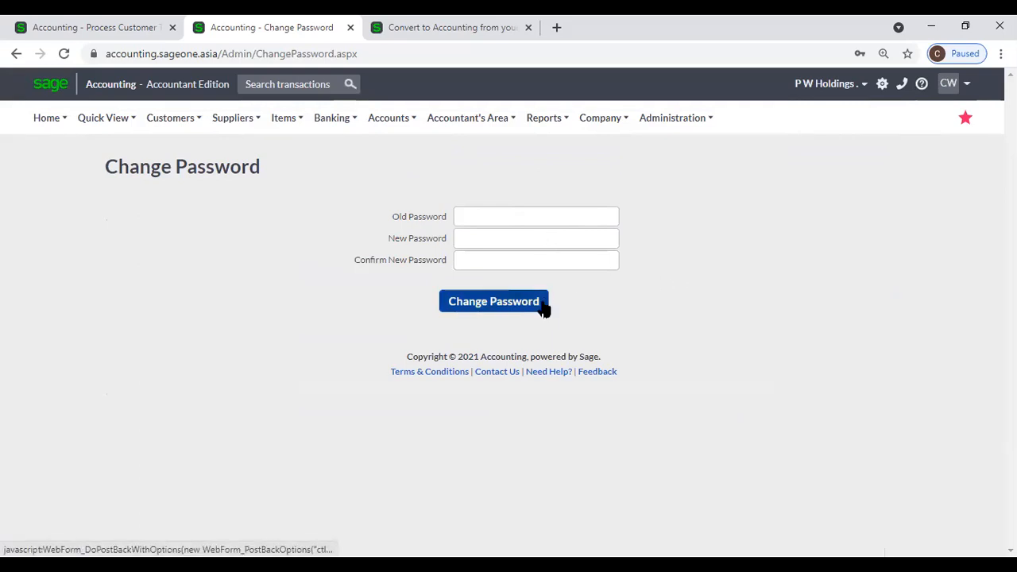
mouse_move(672, 120)
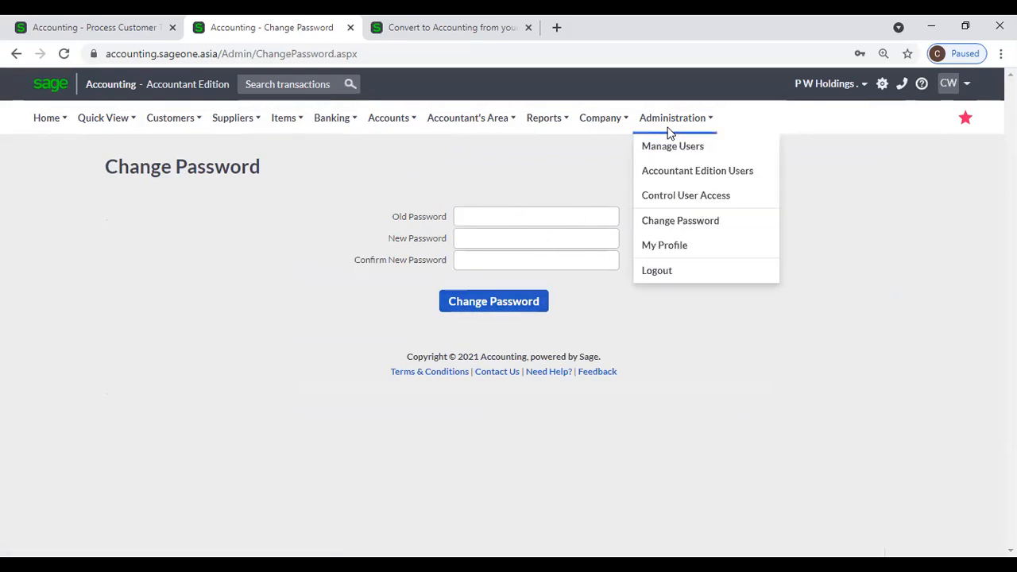
Step: Go to My Profile and view the billing address, personal details, credit card payment and preference sections
click(668, 244)
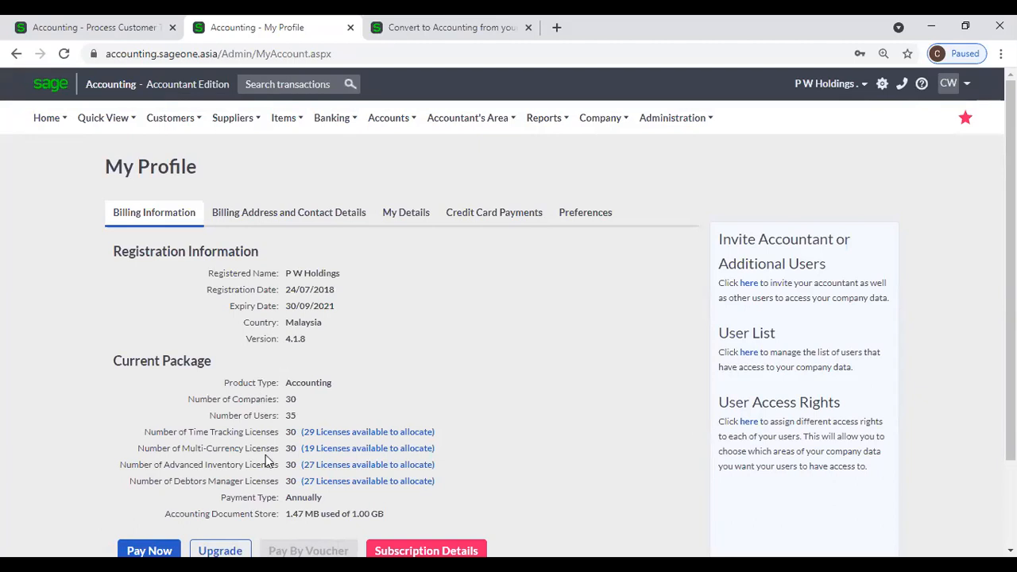
click(279, 221)
click(405, 224)
click(476, 224)
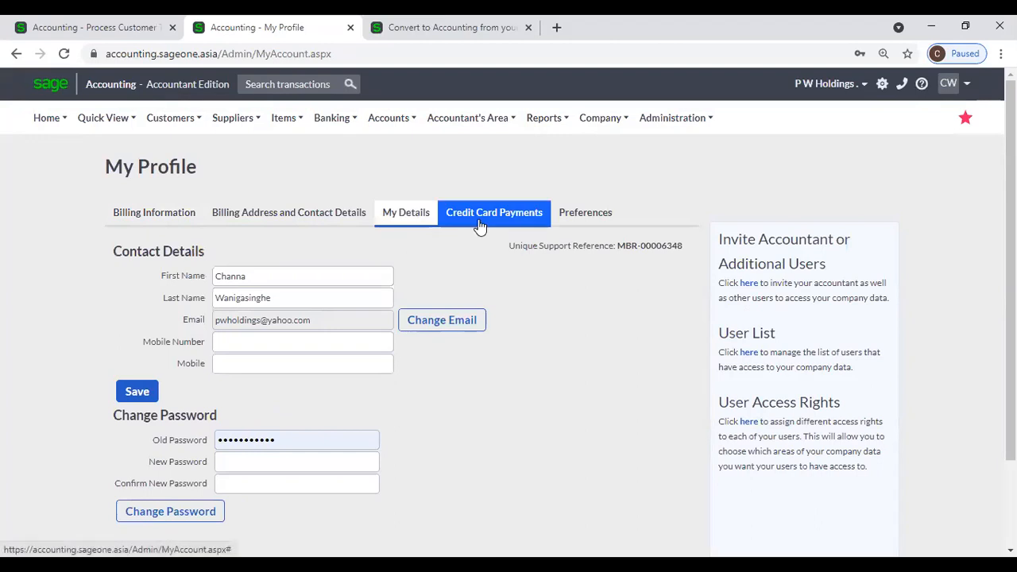
click(605, 215)
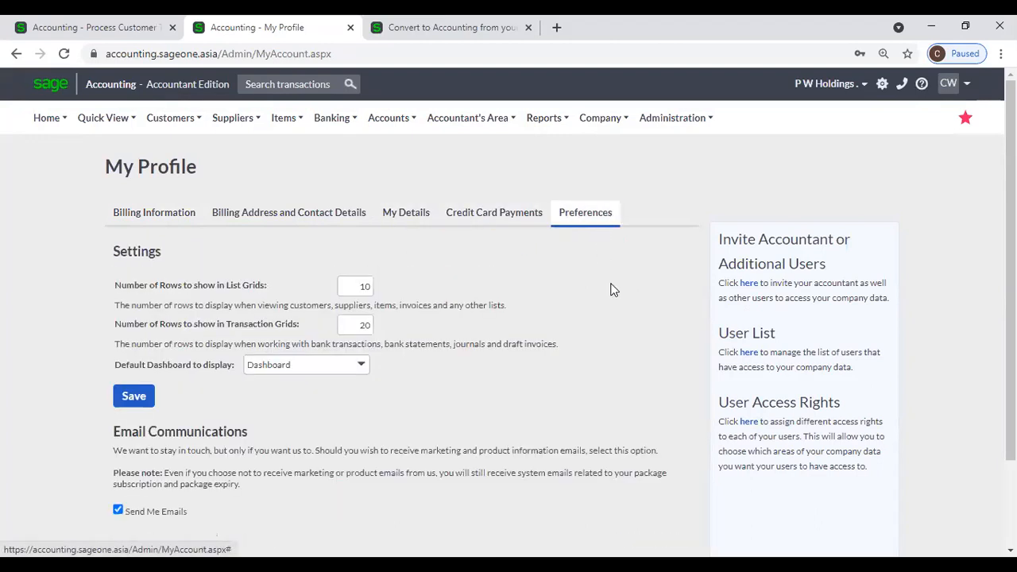
Step: Return to the profile's Billing Information and highlight the Accounting Document Store usage under Current Package
click(119, 212)
scroll(346, 411, down, 1)
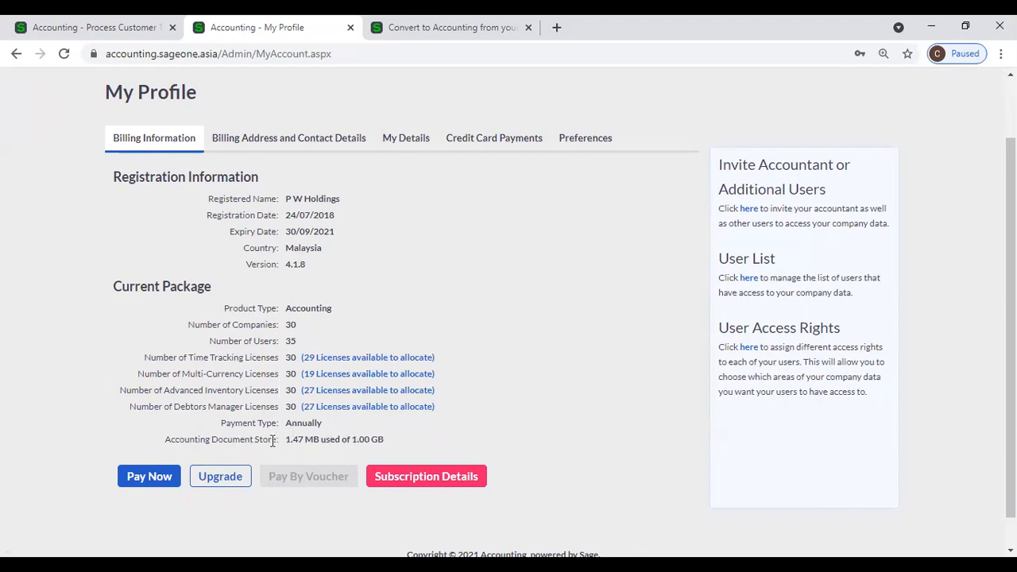
drag(286, 440, 376, 450)
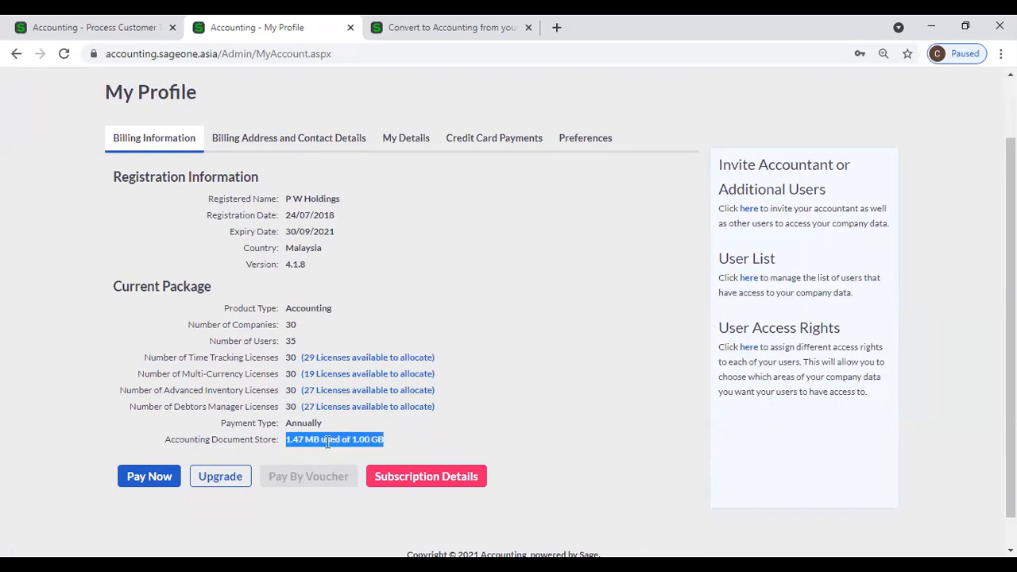
Step: Start an upgrade of the current package and review the options for additional companies, users, document storage and modules
click(229, 473)
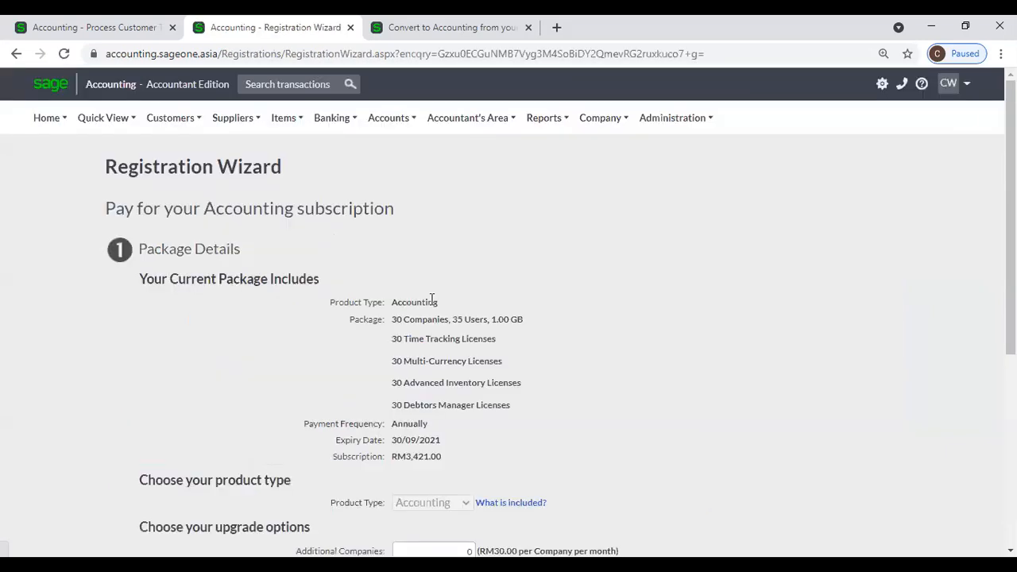
scroll(543, 308, down, 4)
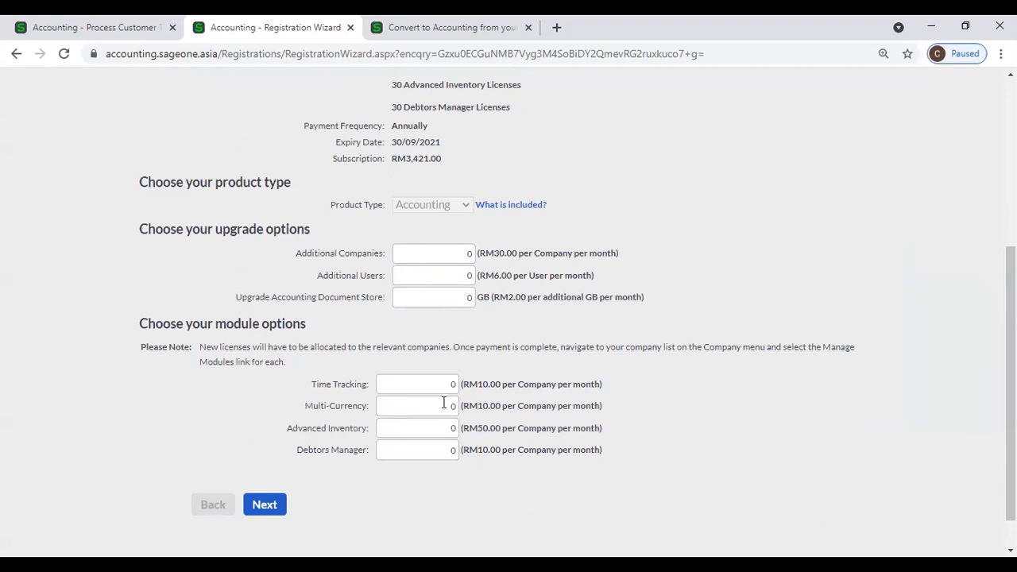
scroll(509, 413, up, 3)
scroll(521, 397, up, 1)
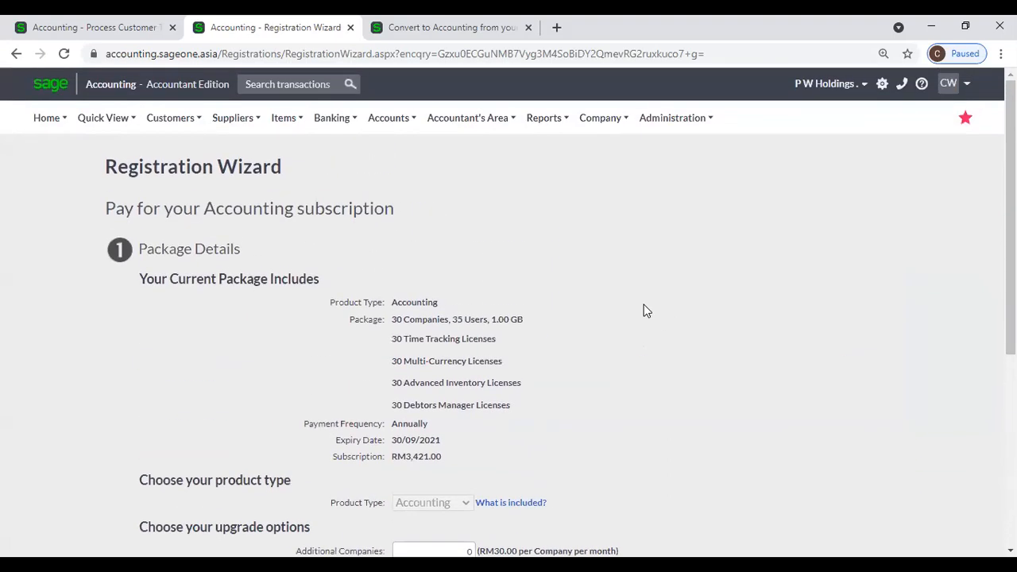
Step: Leave the Registration Wizard, return to the My Profile preferences and highlight the number of rows for transaction grids
click(659, 118)
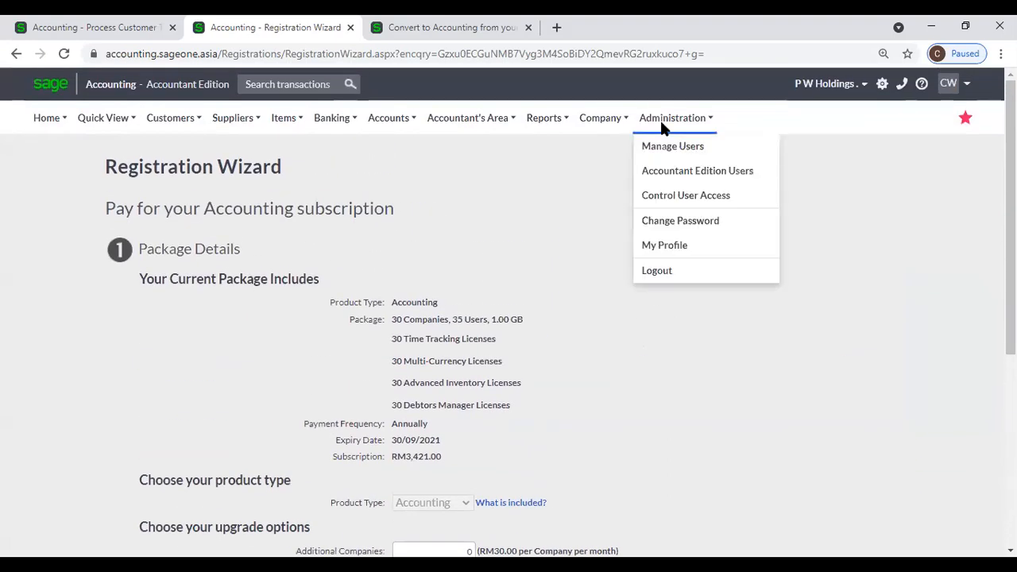
click(670, 245)
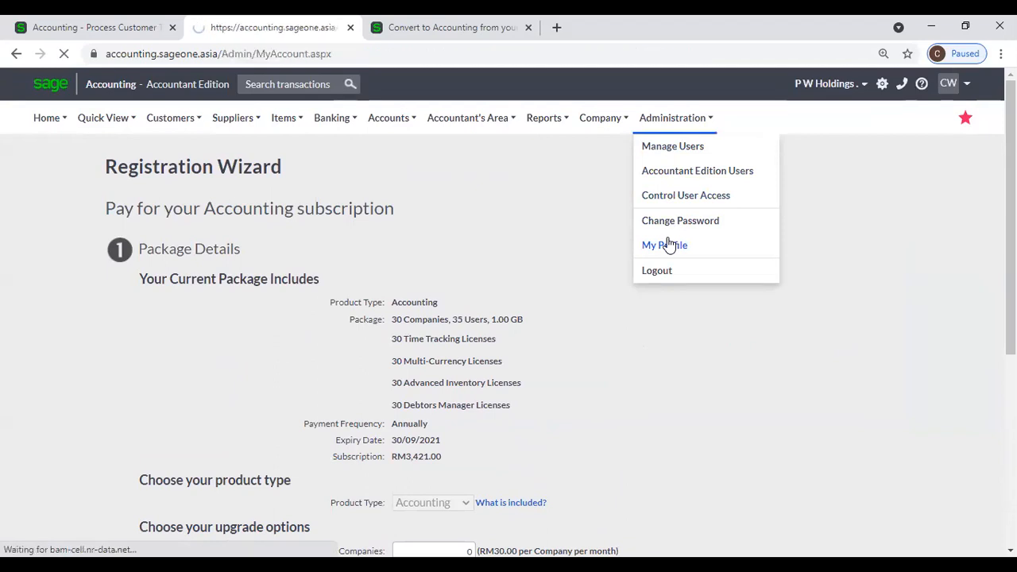
click(570, 220)
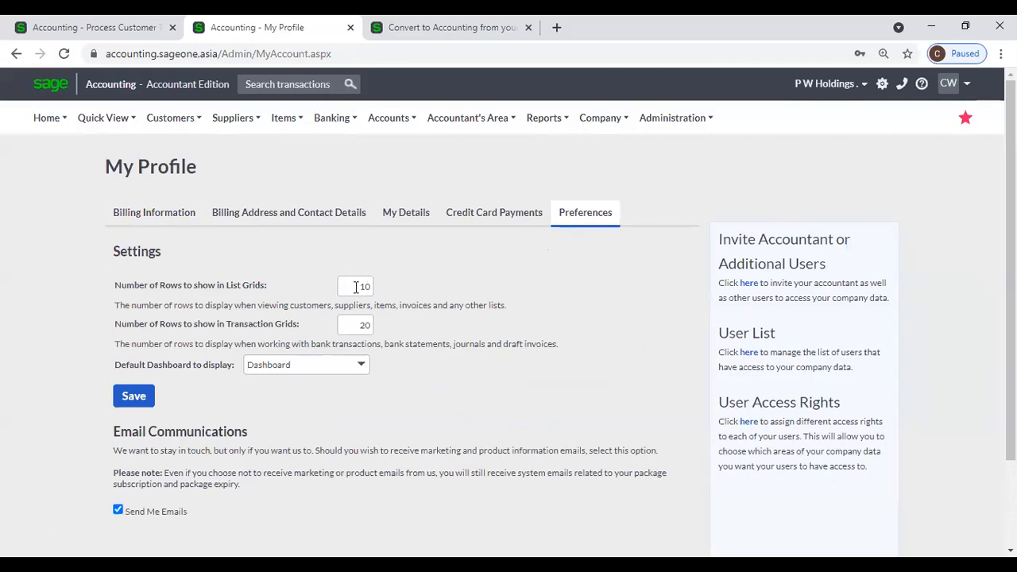
double_click(365, 325)
Step: Switch to the customer invoice page, open the Customer Quotes list and examine its rows and paging
click(86, 22)
mouse_move(171, 120)
mouse_move(204, 196)
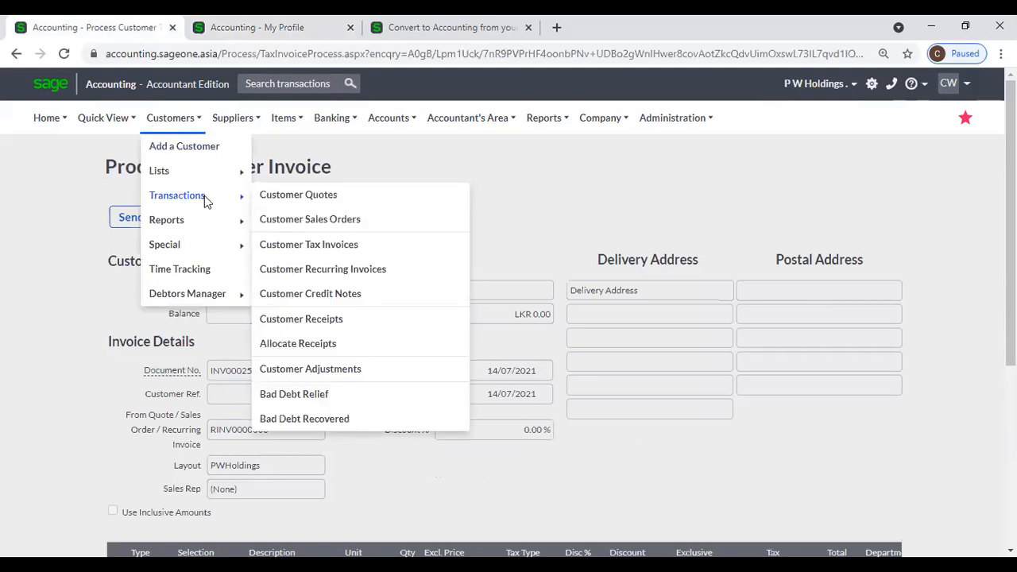
click(279, 199)
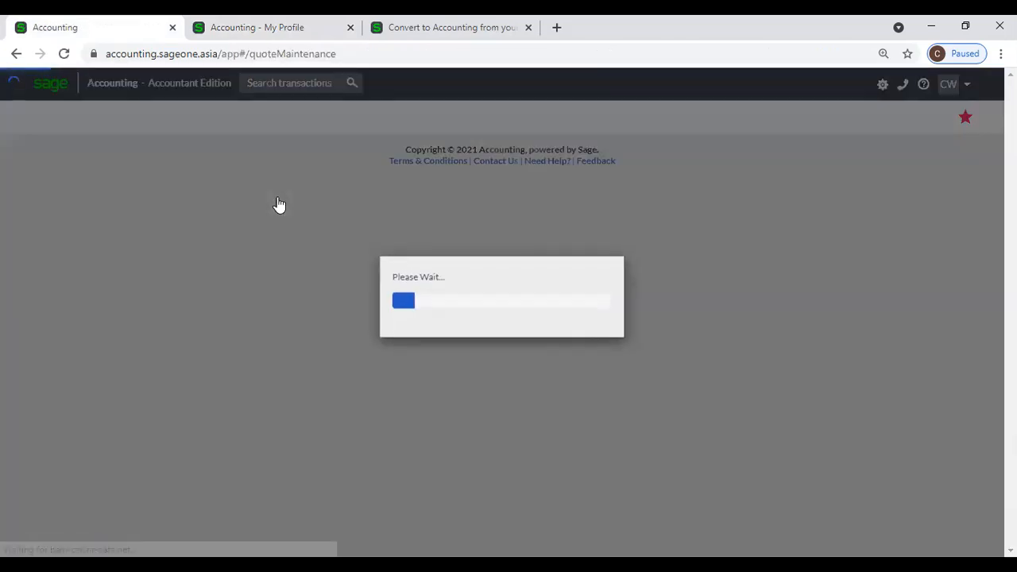
scroll(279, 205, down, 3)
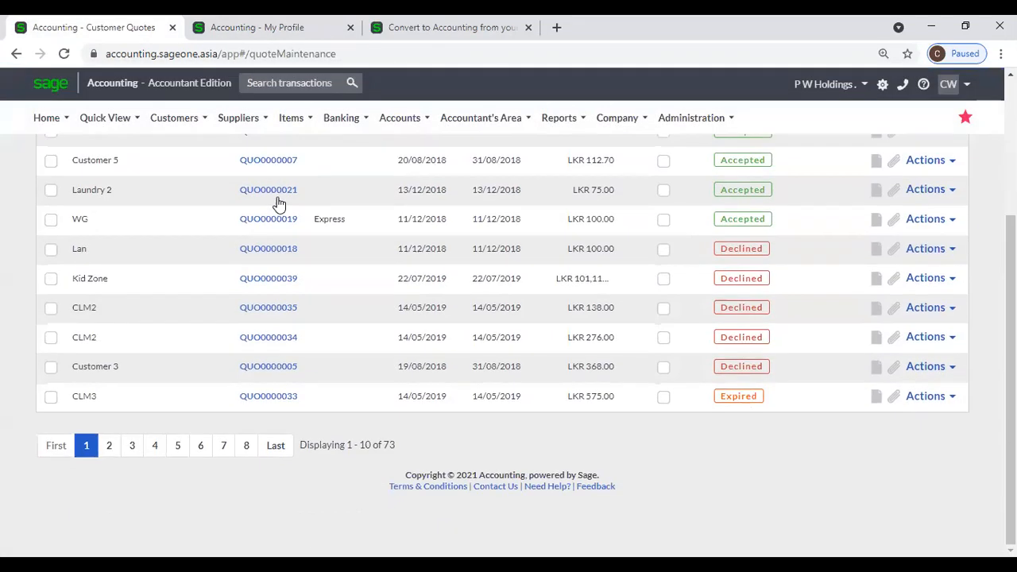
scroll(279, 205, up, 5)
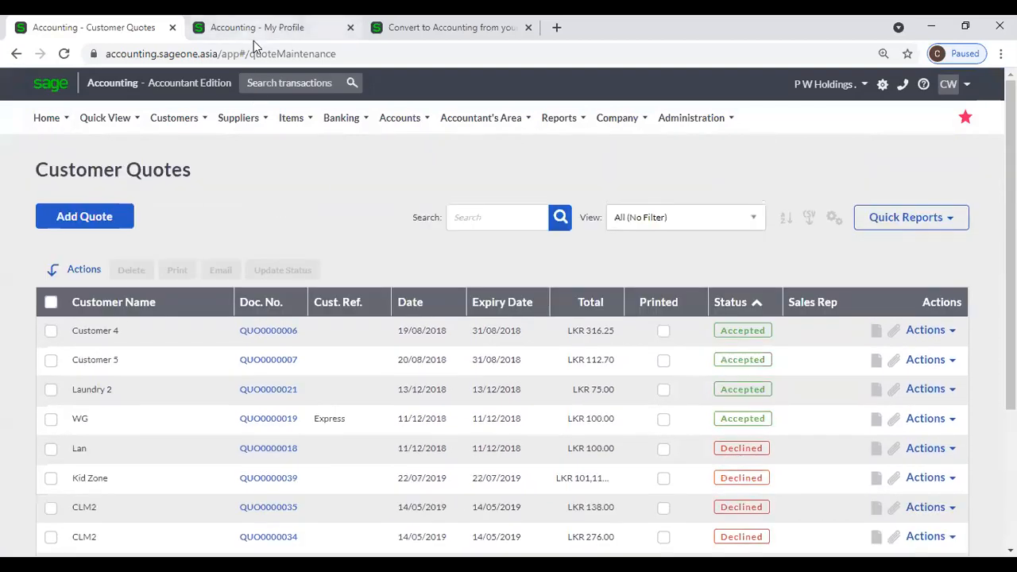
Step: Compare the list grid row setting in the profile preferences with the rows shown in Customer Quotes
click(253, 39)
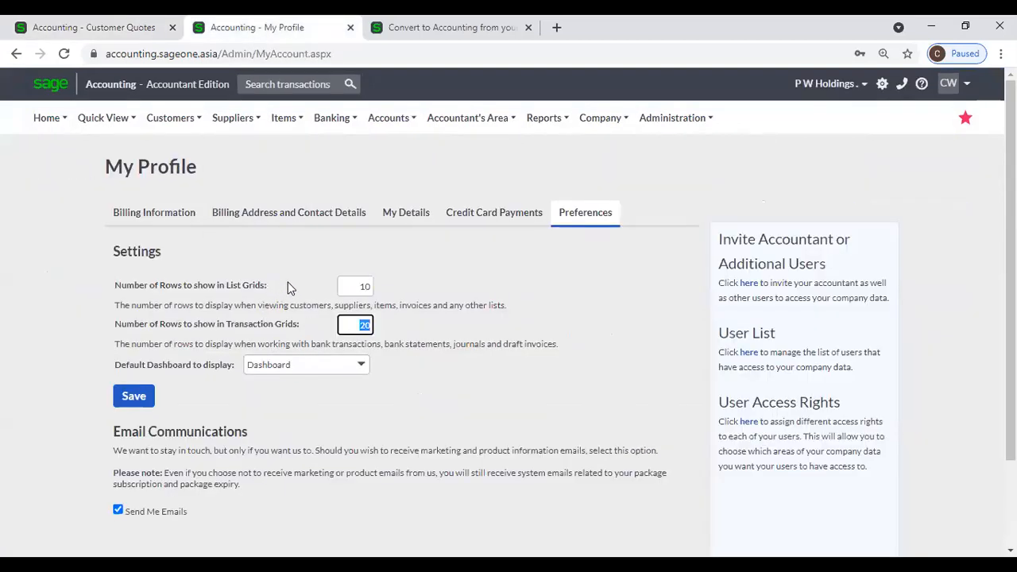
click(348, 287)
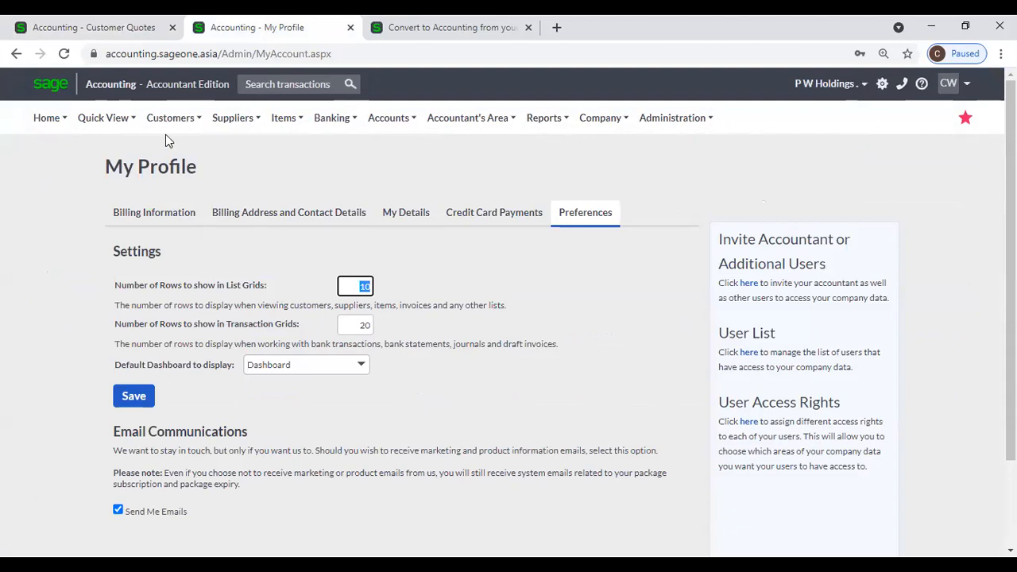
click(93, 30)
scroll(330, 450, down, 5)
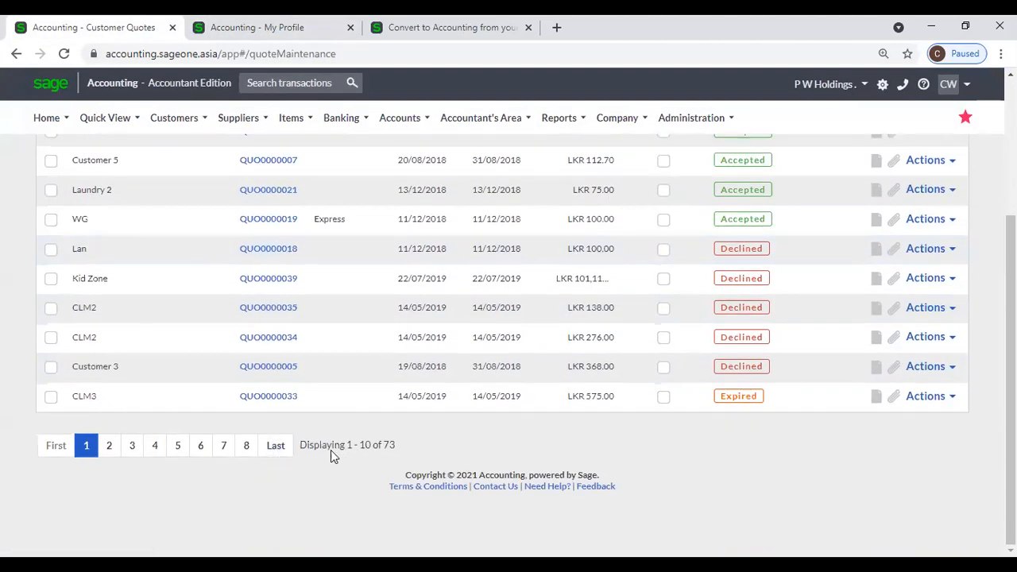
Step: Leave the profile preferences, open the List of Suppliers and examine how many rows it displays per page
click(257, 27)
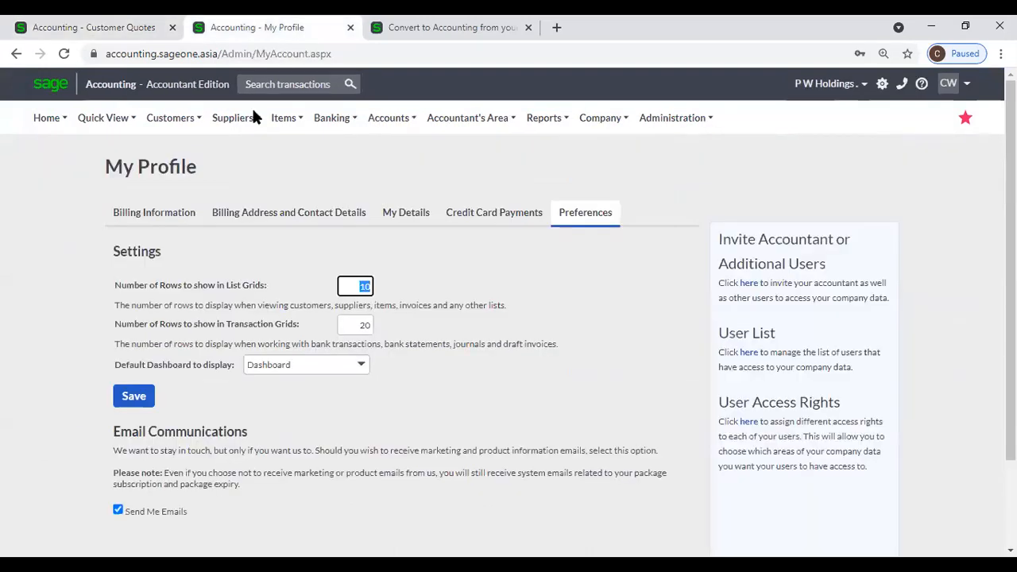
mouse_move(234, 119)
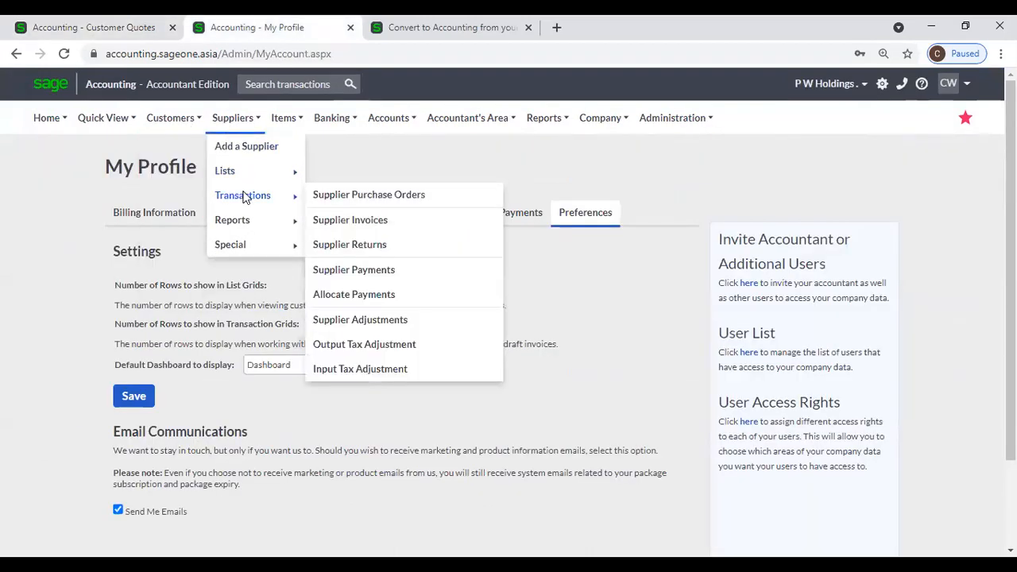
mouse_move(235, 171)
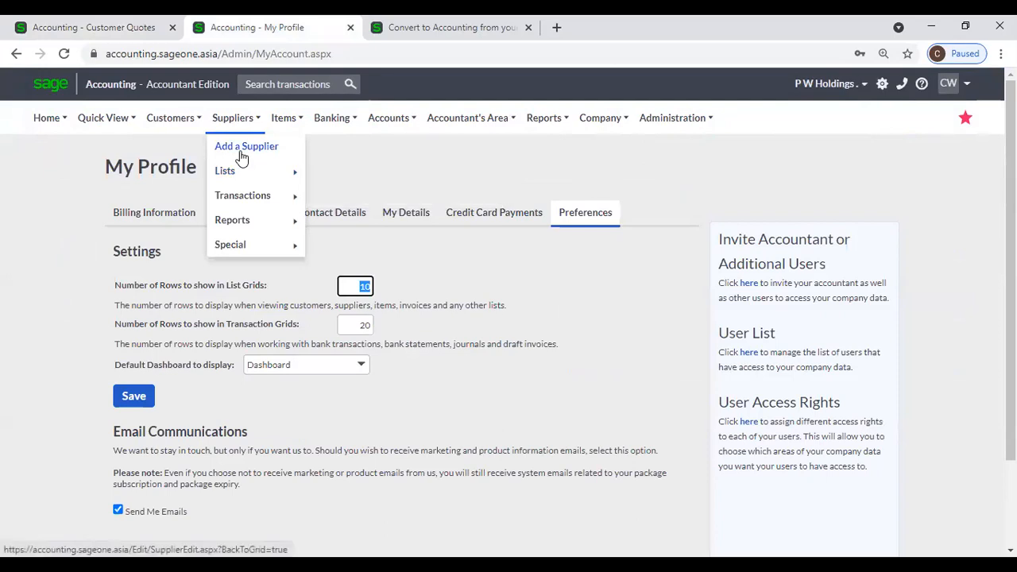
click(335, 170)
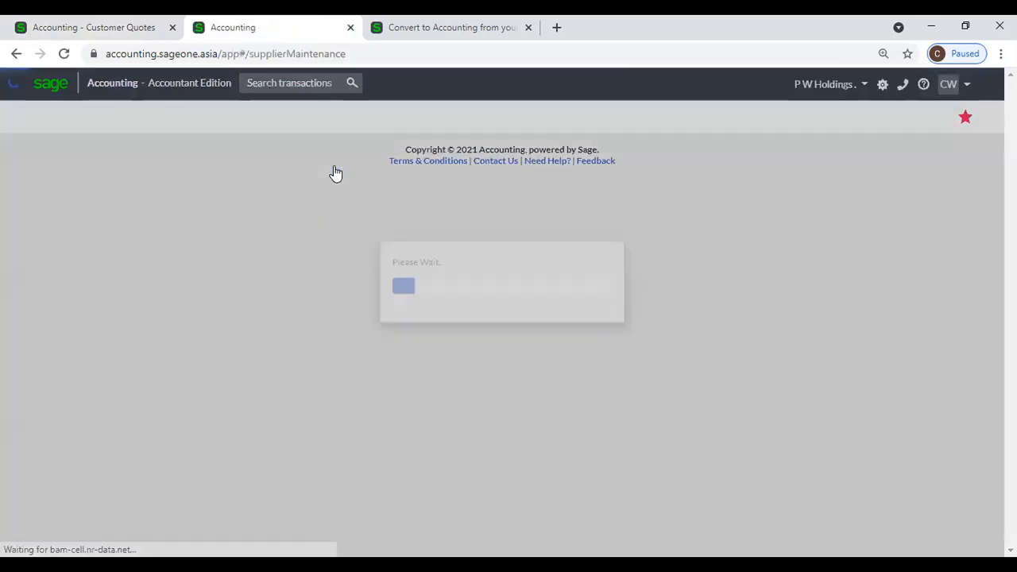
scroll(335, 172, down, 3)
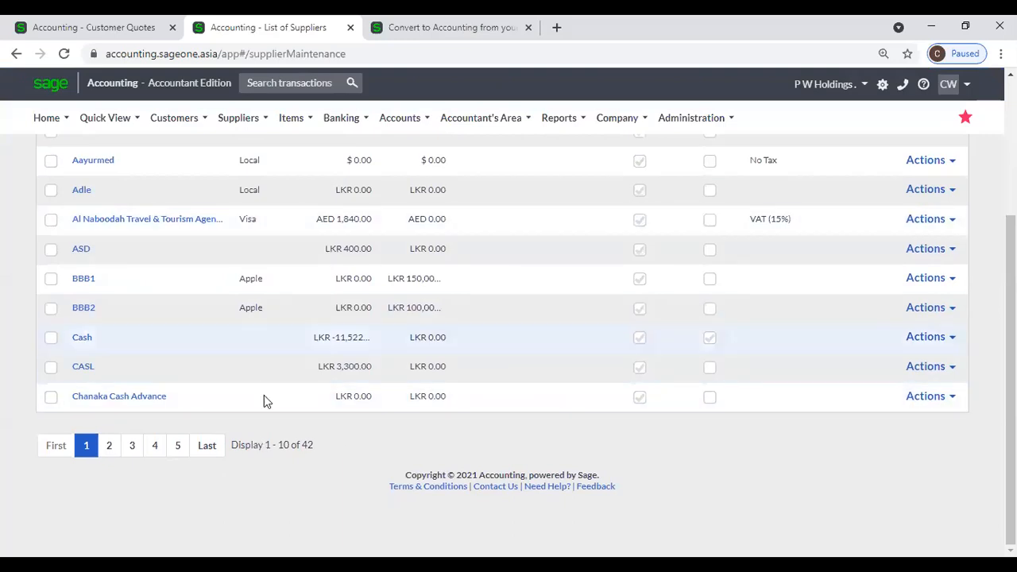
Step: Close the List of Suppliers page and open the My Profile preferences in place of the import guide page
click(111, 24)
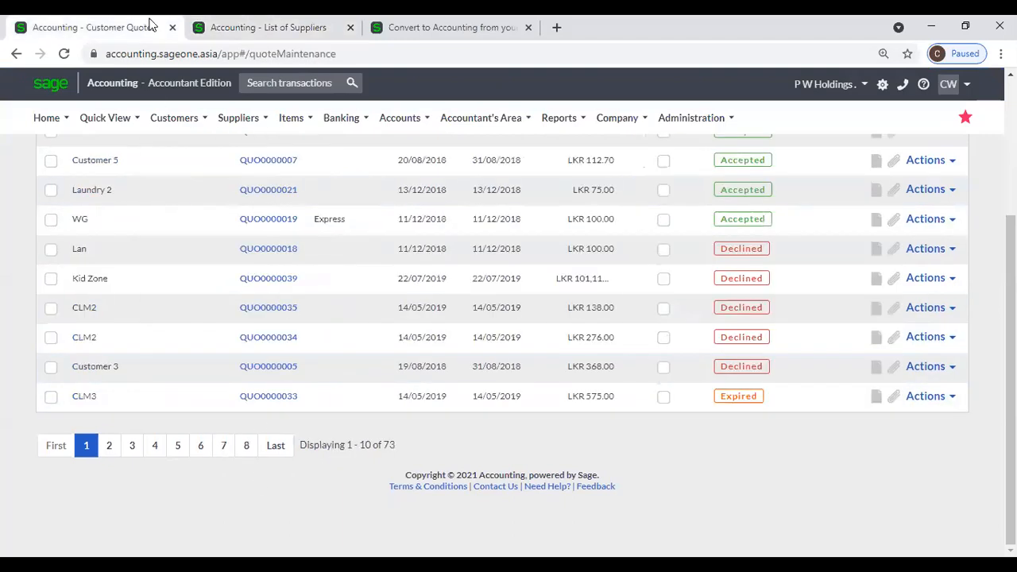
click(349, 27)
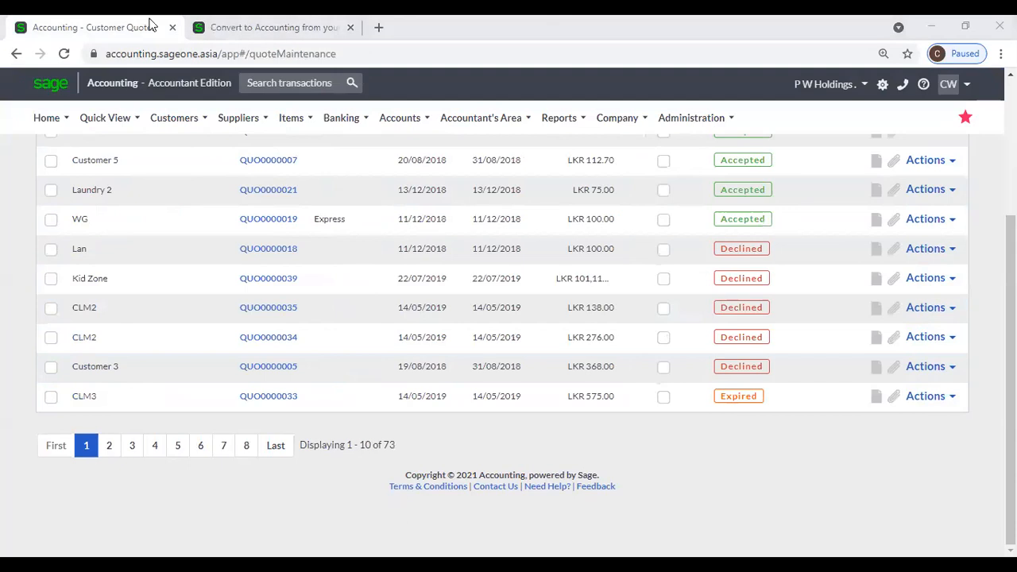
click(262, 27)
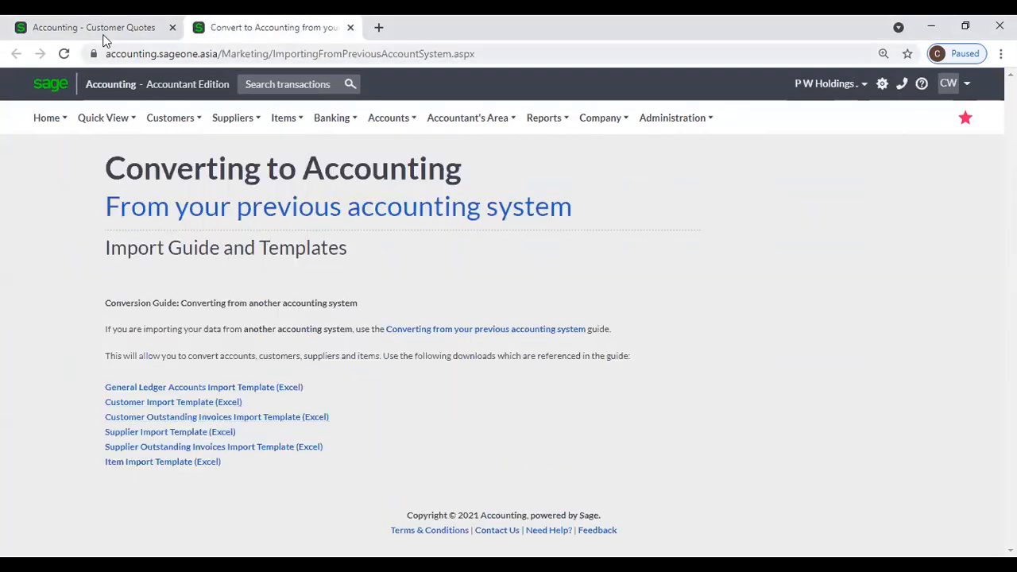
click(658, 126)
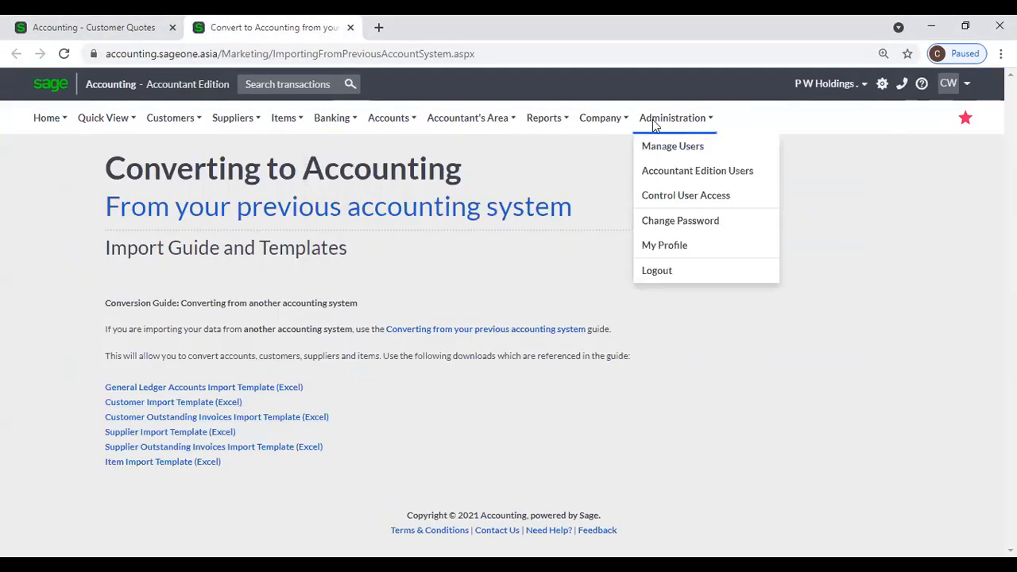
click(672, 244)
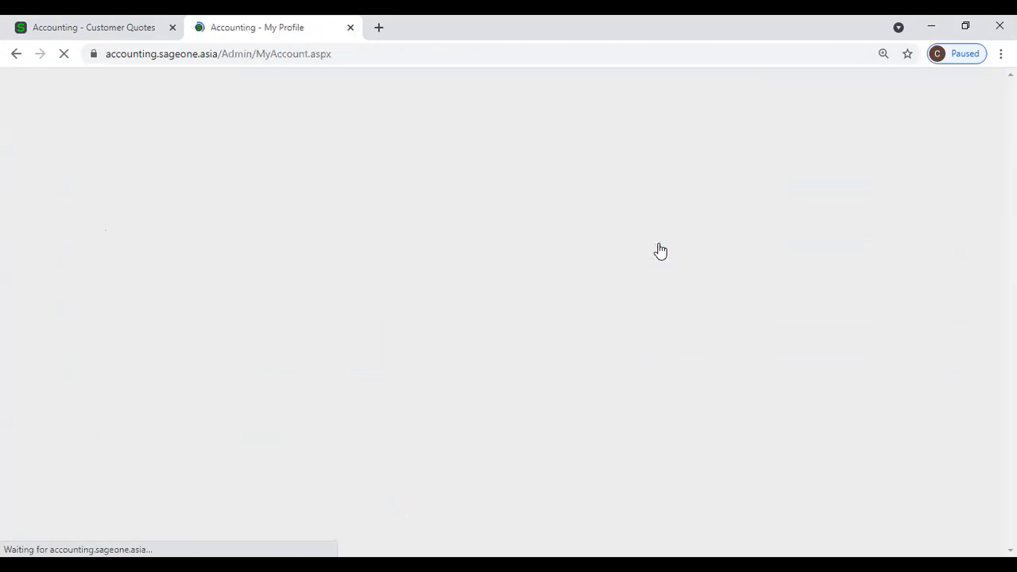
scroll(516, 351, down, 1)
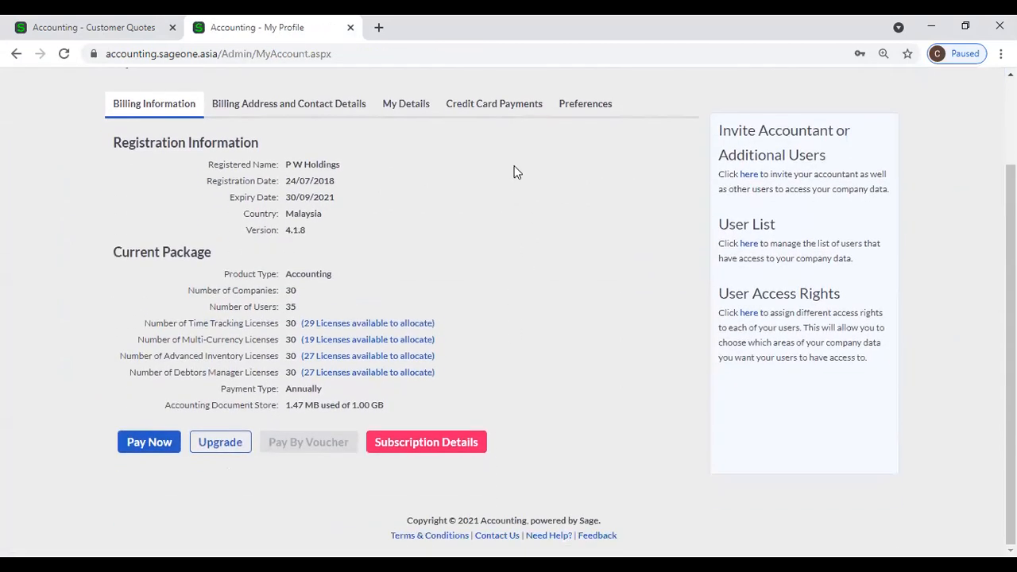
click(585, 103)
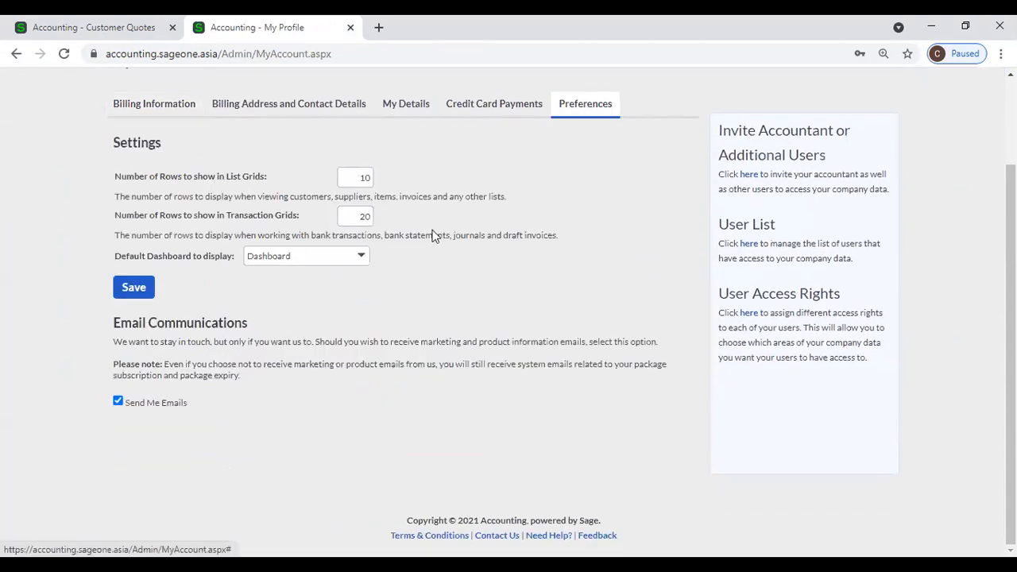
Step: Check the choices for the default dashboard, and replace the Customer Quotes page with the main Dashboard
click(360, 259)
click(484, 283)
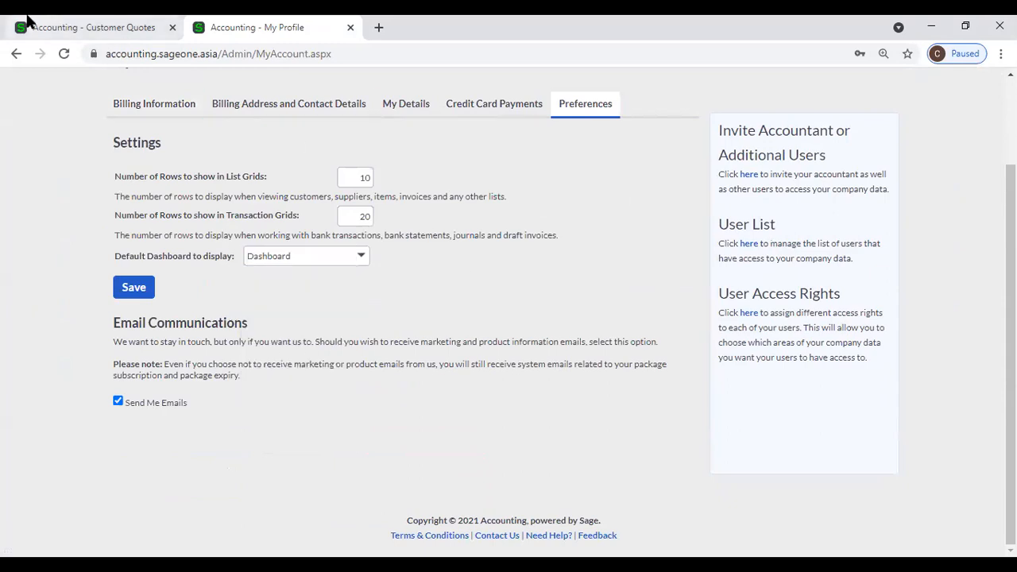
click(53, 27)
mouse_move(67, 118)
click(60, 144)
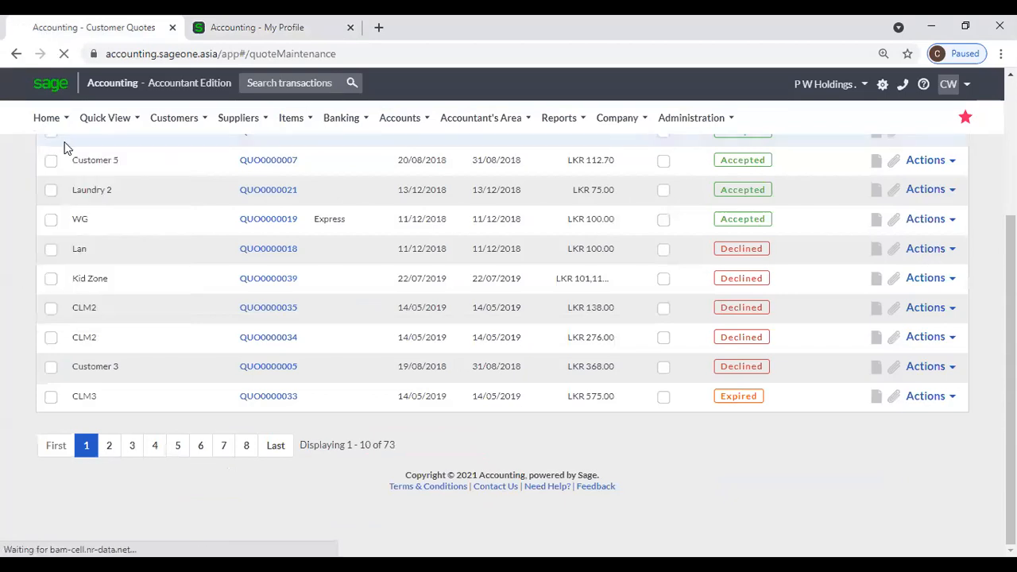
Step: Set the default dashboard to display to My Workspace in the profile preferences
click(282, 32)
click(359, 257)
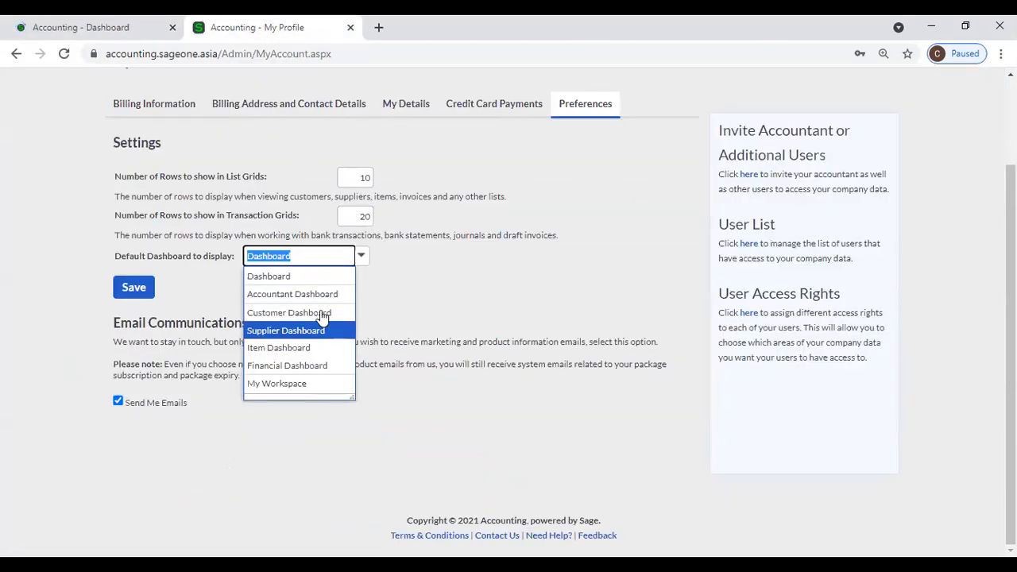
click(322, 384)
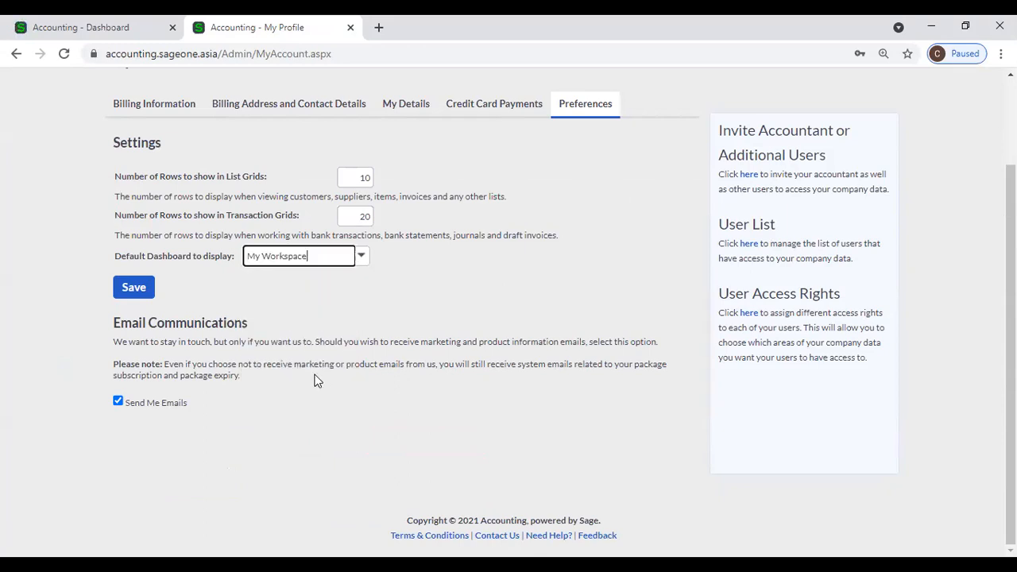
Step: Replace the main Dashboard page with My Workspace and view its shortcuts
click(130, 26)
mouse_move(45, 118)
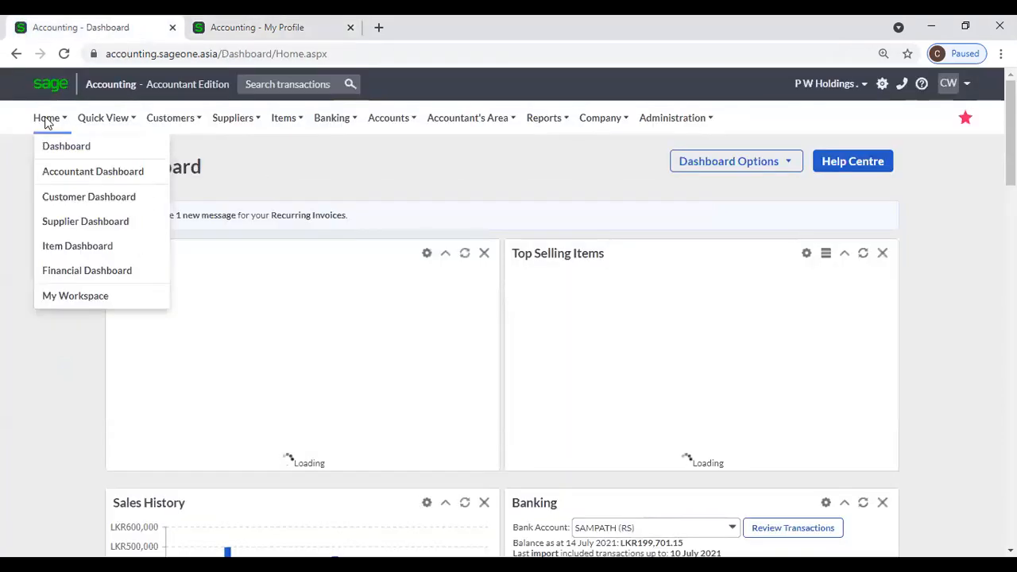
click(82, 301)
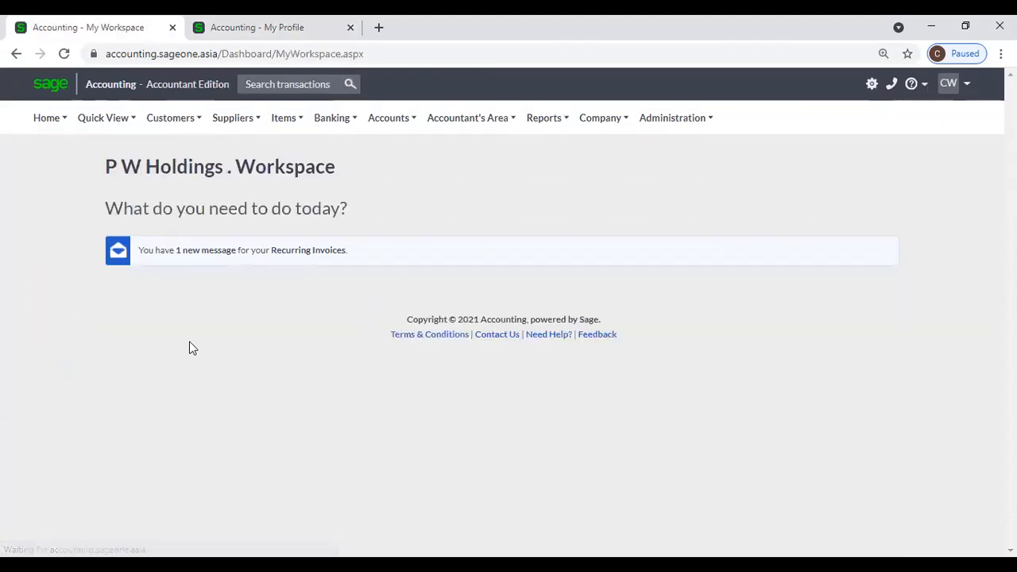
scroll(371, 352, down, 2)
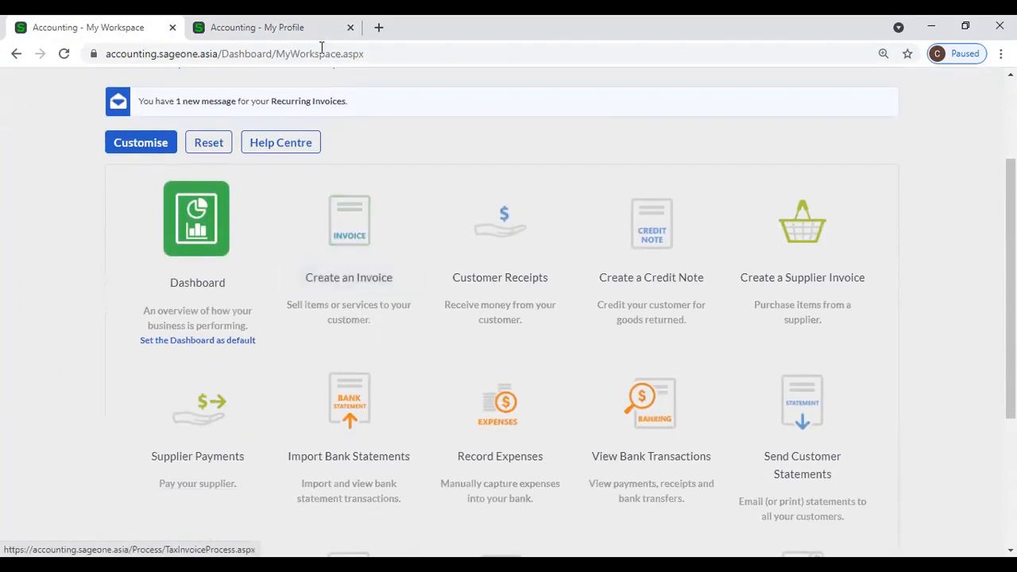
Step: Check the default dashboard choices in the profile preferences again, keeping My Workspace selected
click(298, 28)
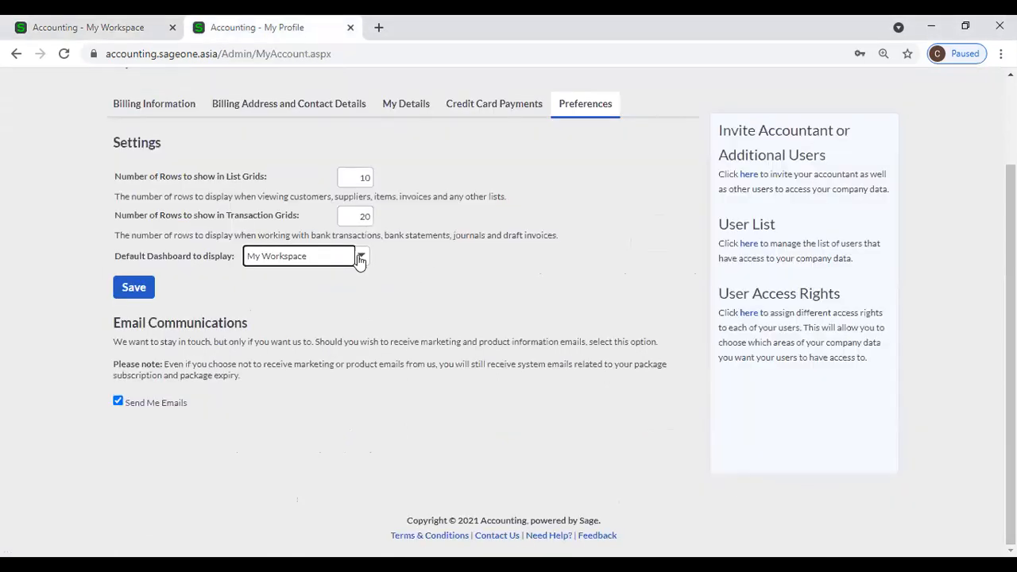
click(364, 260)
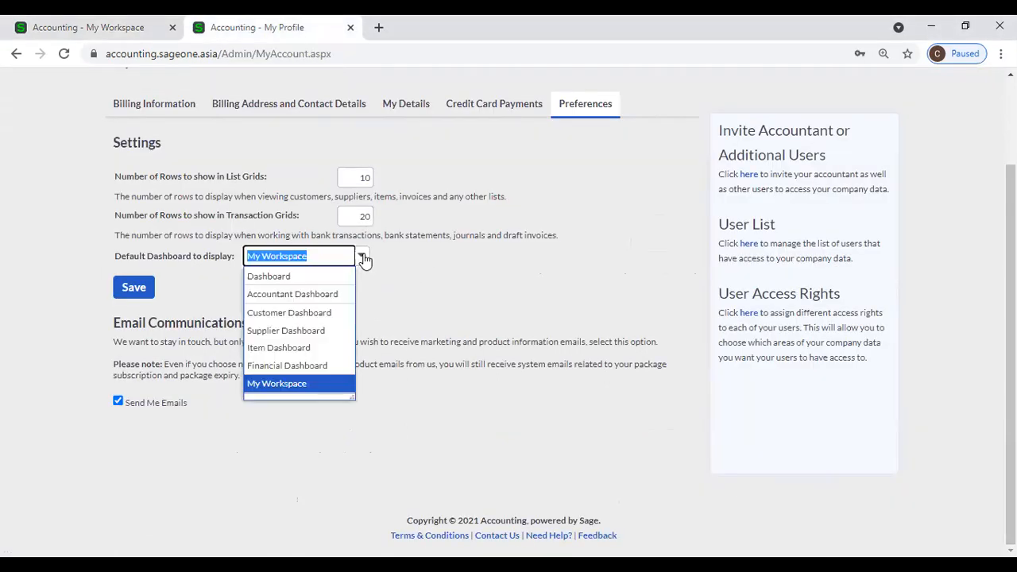
click(392, 271)
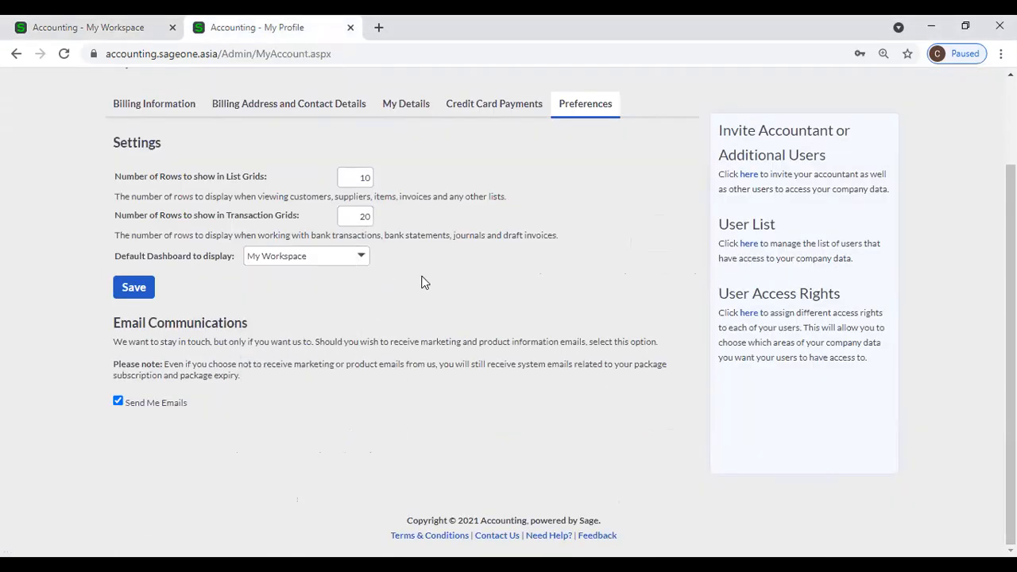
Step: Return to the My Workspace page and look over its heading, message area and upper shortcuts
click(136, 30)
scroll(226, 234, up, 2)
scroll(228, 229, up, 1)
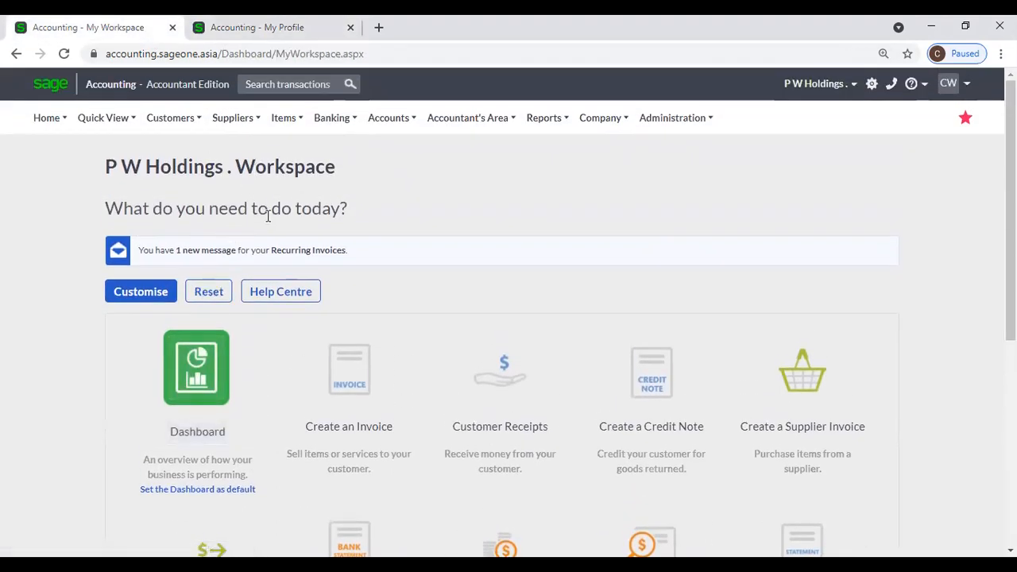
scroll(265, 243, down, 2)
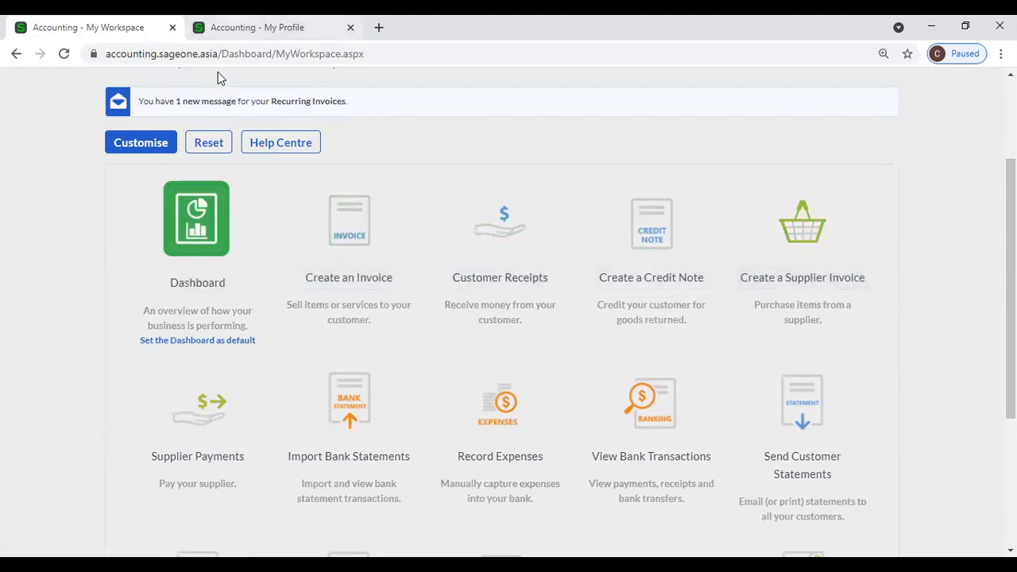
Step: Leave the profile preferences, go to Customer Tax Invoices and start a new tax invoice
click(238, 27)
scroll(288, 154, up, 2)
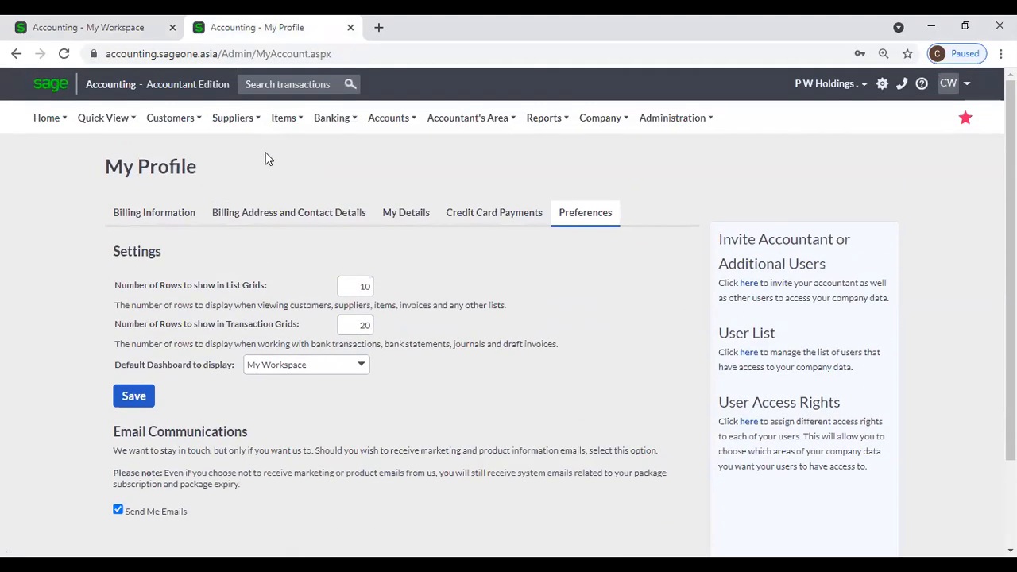
mouse_move(189, 118)
mouse_move(189, 196)
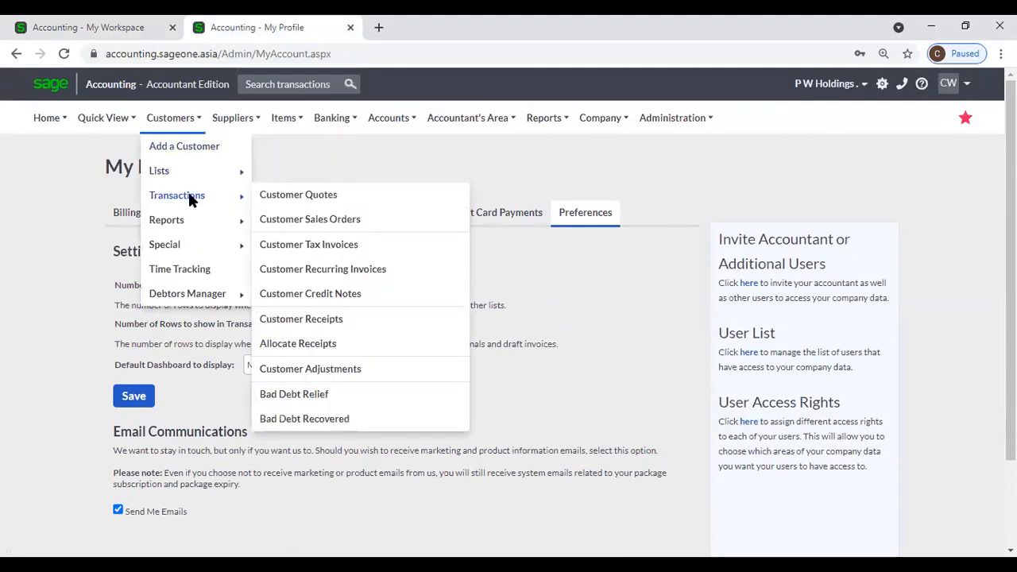
click(306, 253)
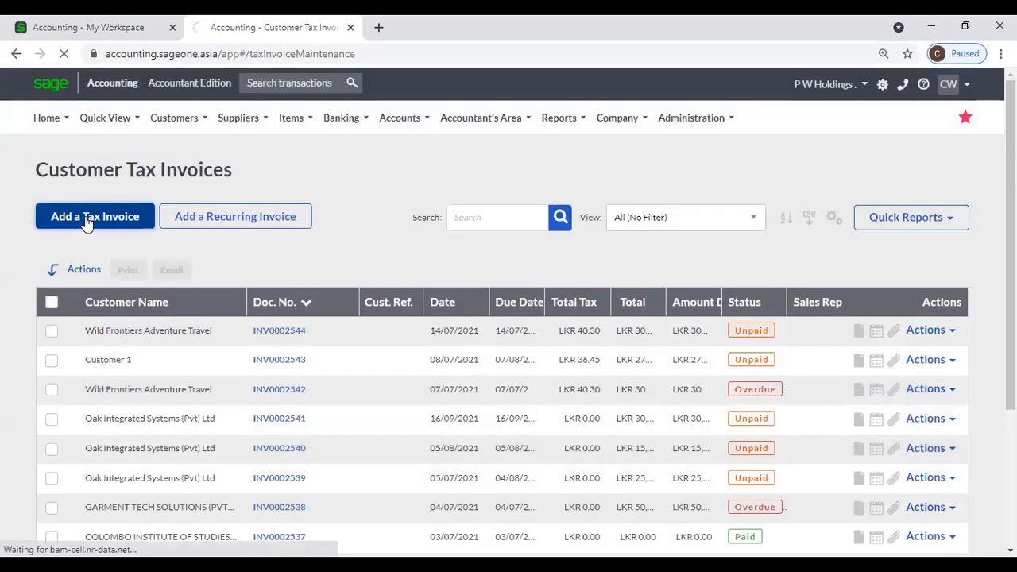
click(87, 222)
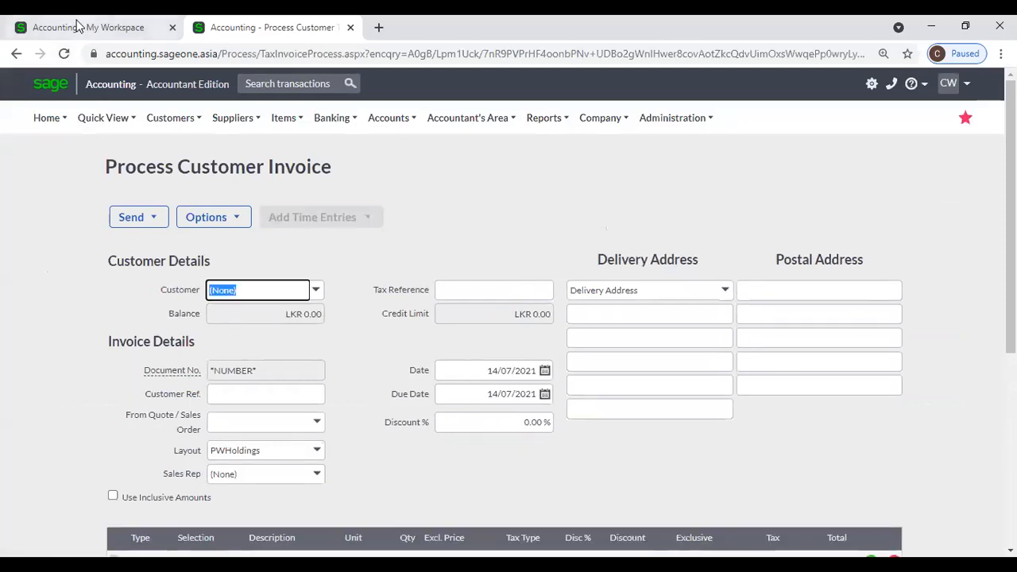
Step: Open the customer invoice form through My Workspace's Create an Invoice shortcut, and go back to the workspace
click(78, 27)
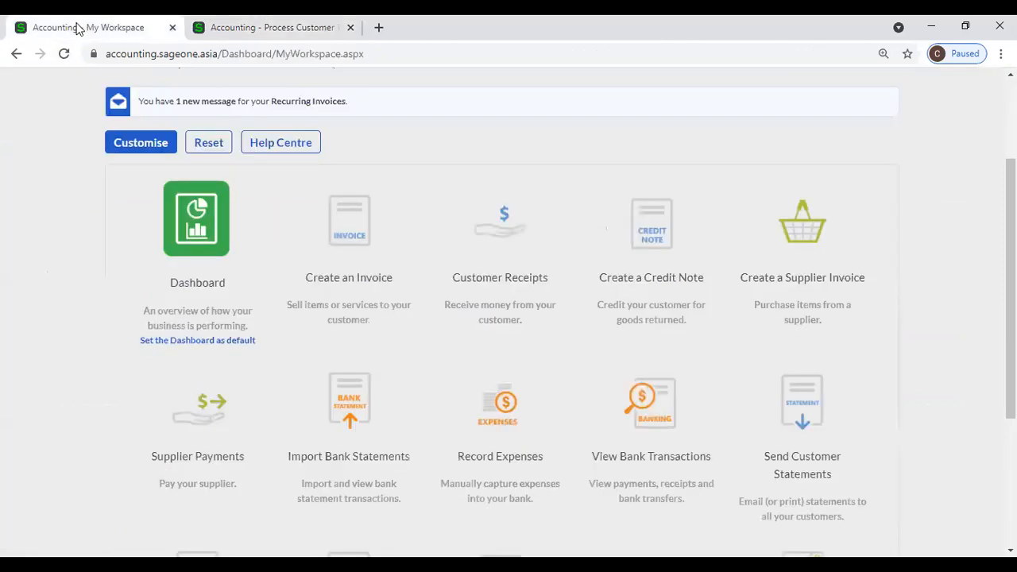
click(357, 232)
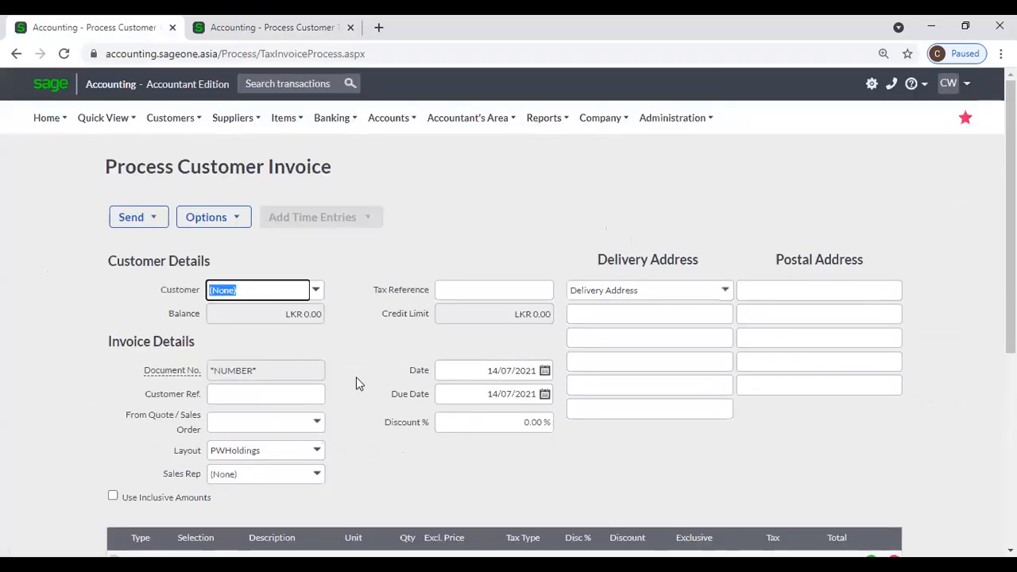
click(16, 54)
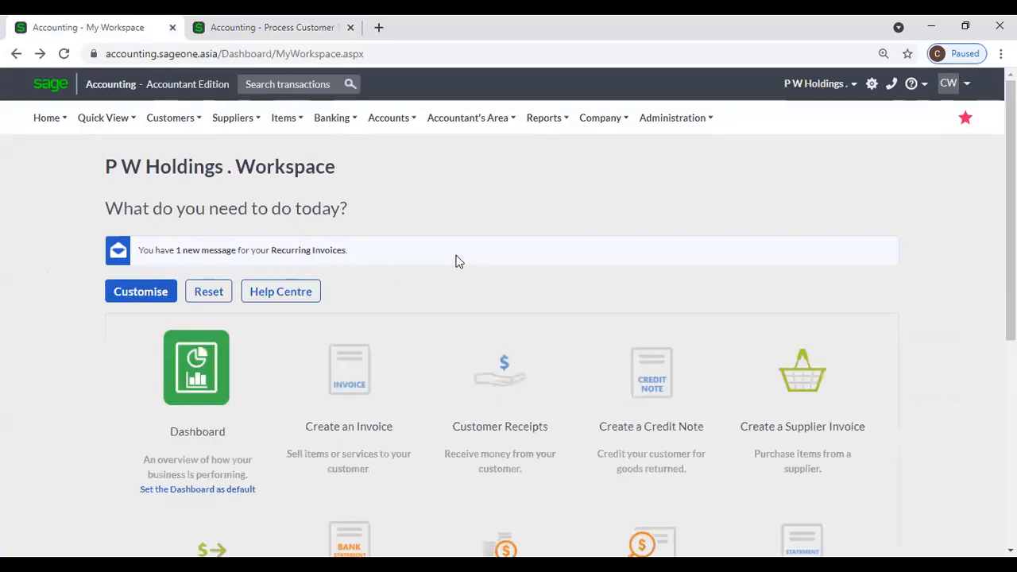
Step: Examine all the My Workspace shortcuts, from Dashboard down to Supplier Balances
scroll(457, 261, down, 2)
scroll(430, 294, up, 2)
scroll(475, 325, down, 1)
scroll(477, 334, down, 5)
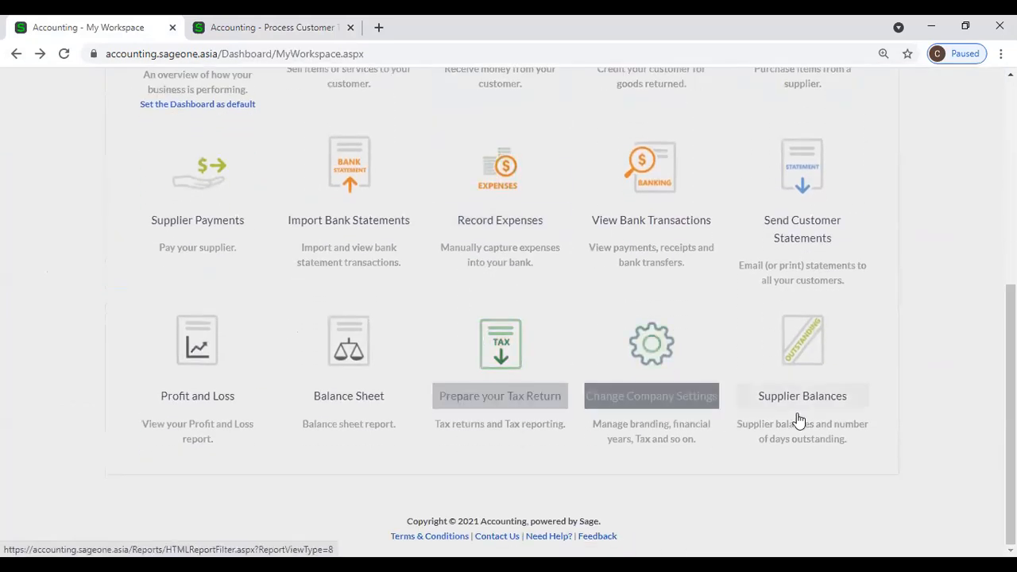
scroll(876, 375, up, 5)
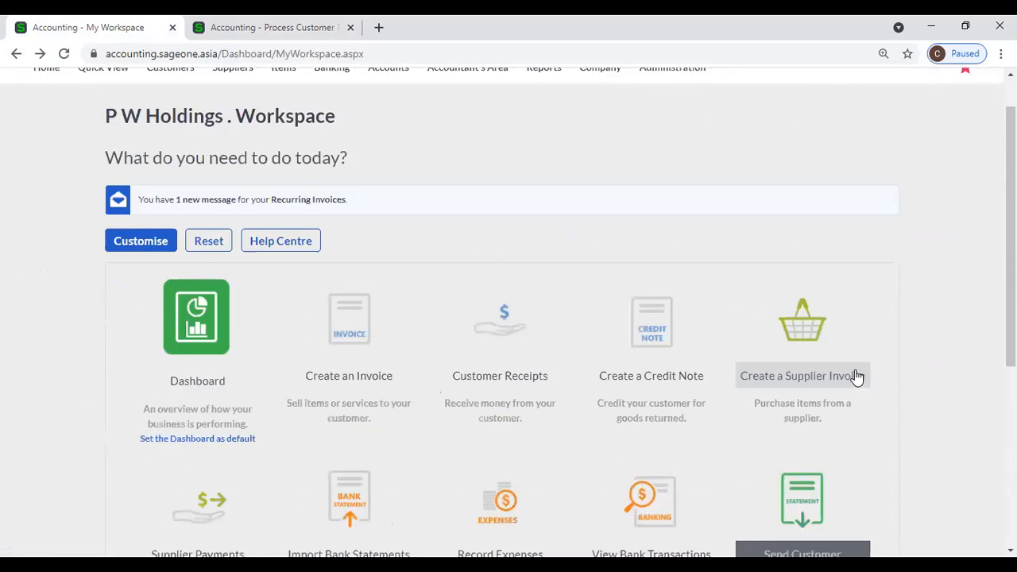
scroll(827, 362, up, 1)
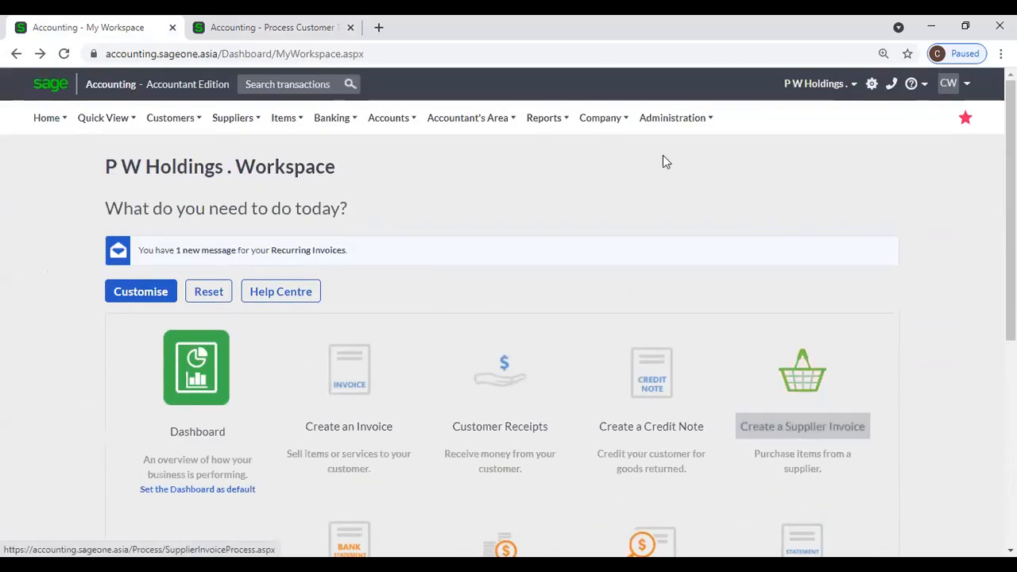
click(663, 119)
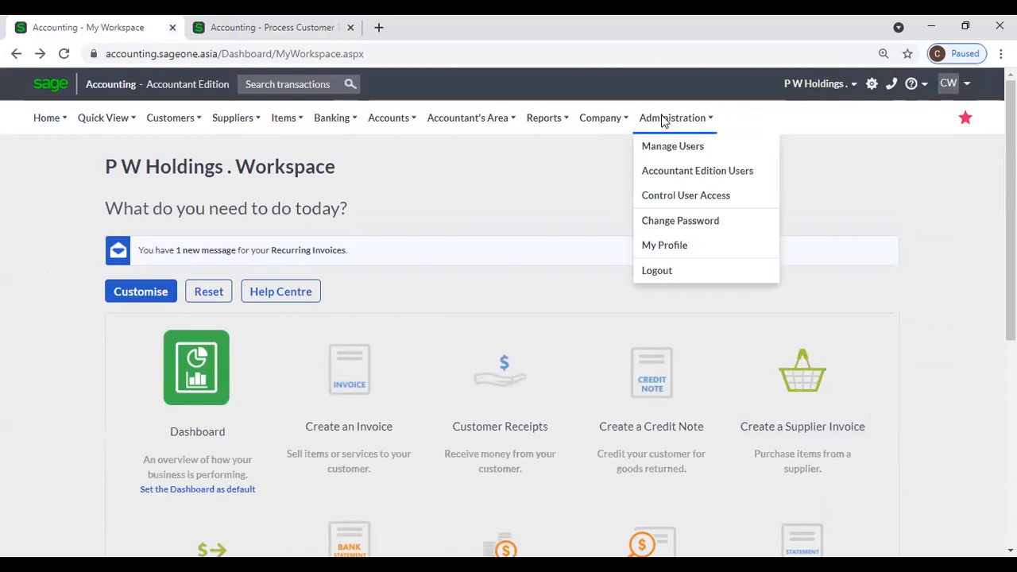
click(709, 198)
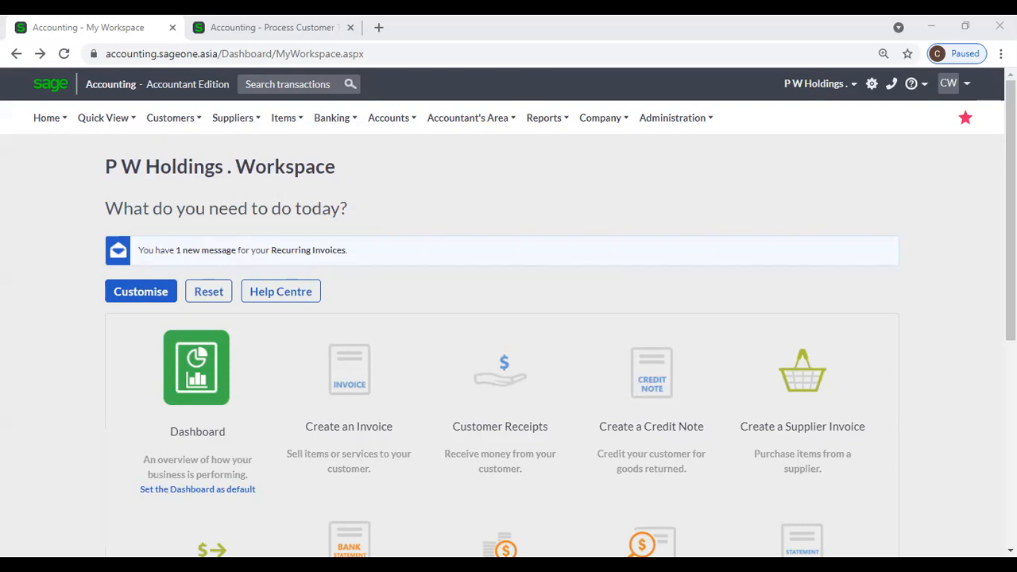
mouse_move(677, 117)
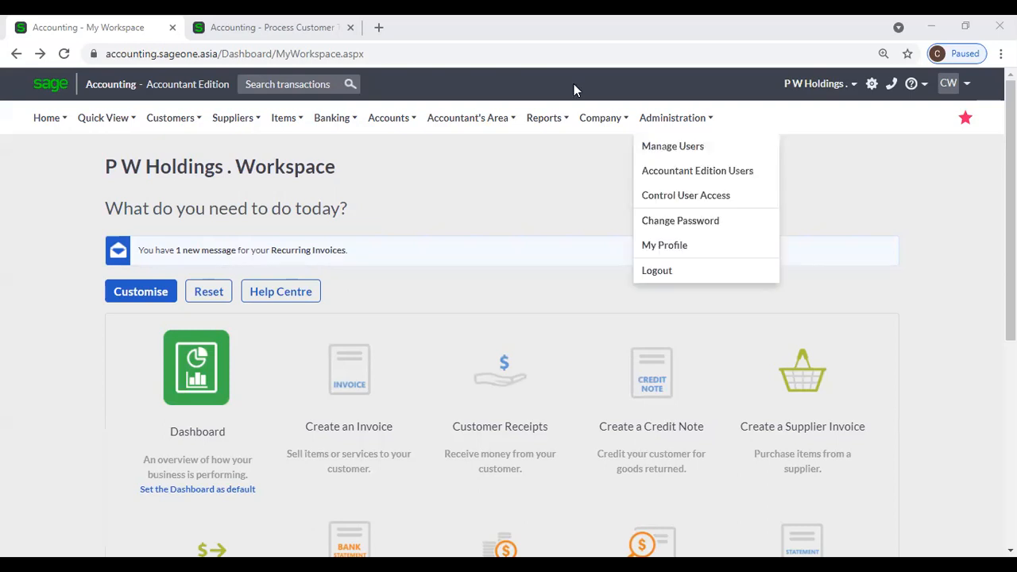